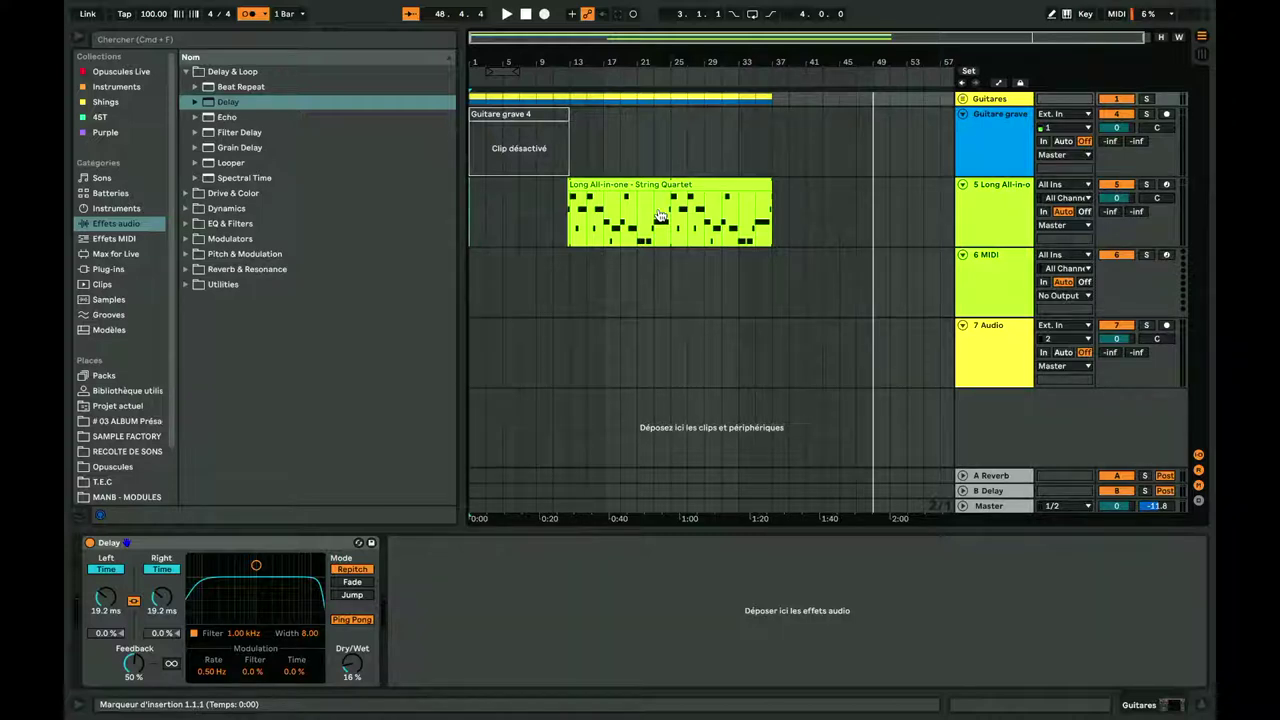
Step: Play the arrangement from the beginning to hear the guitars and the string quartet part
click(590, 208)
click(474, 212)
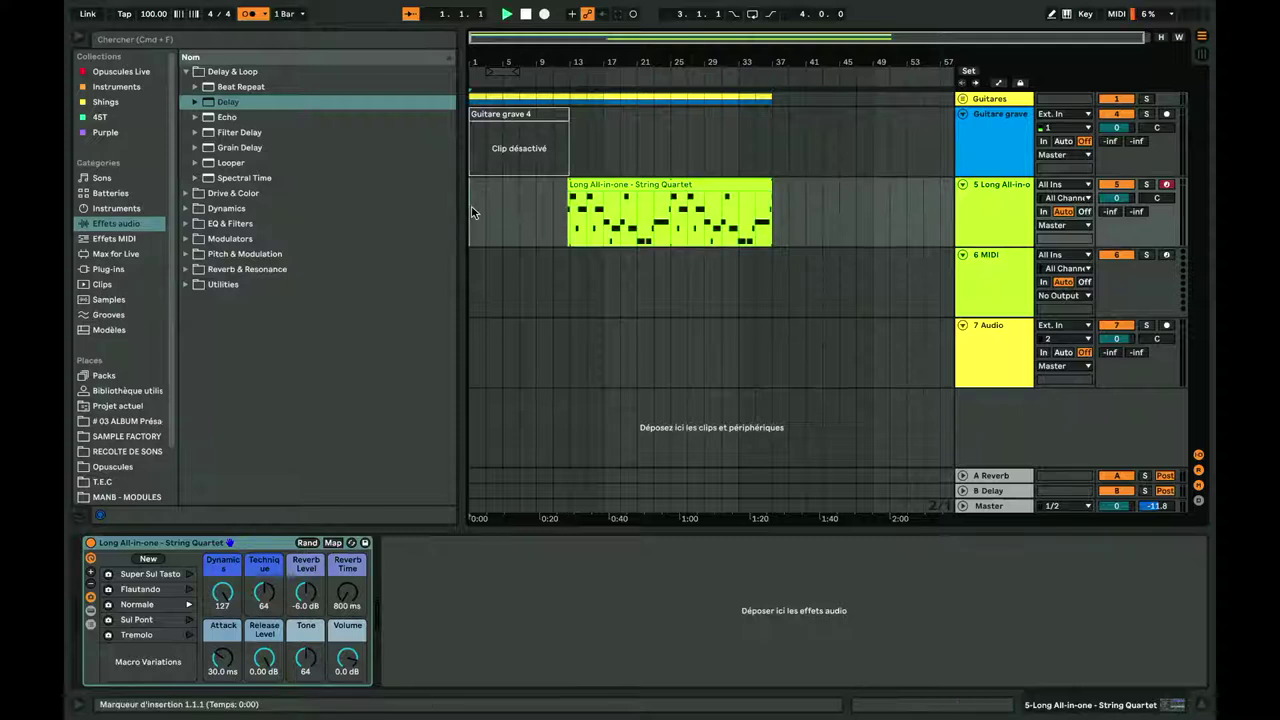
key(space)
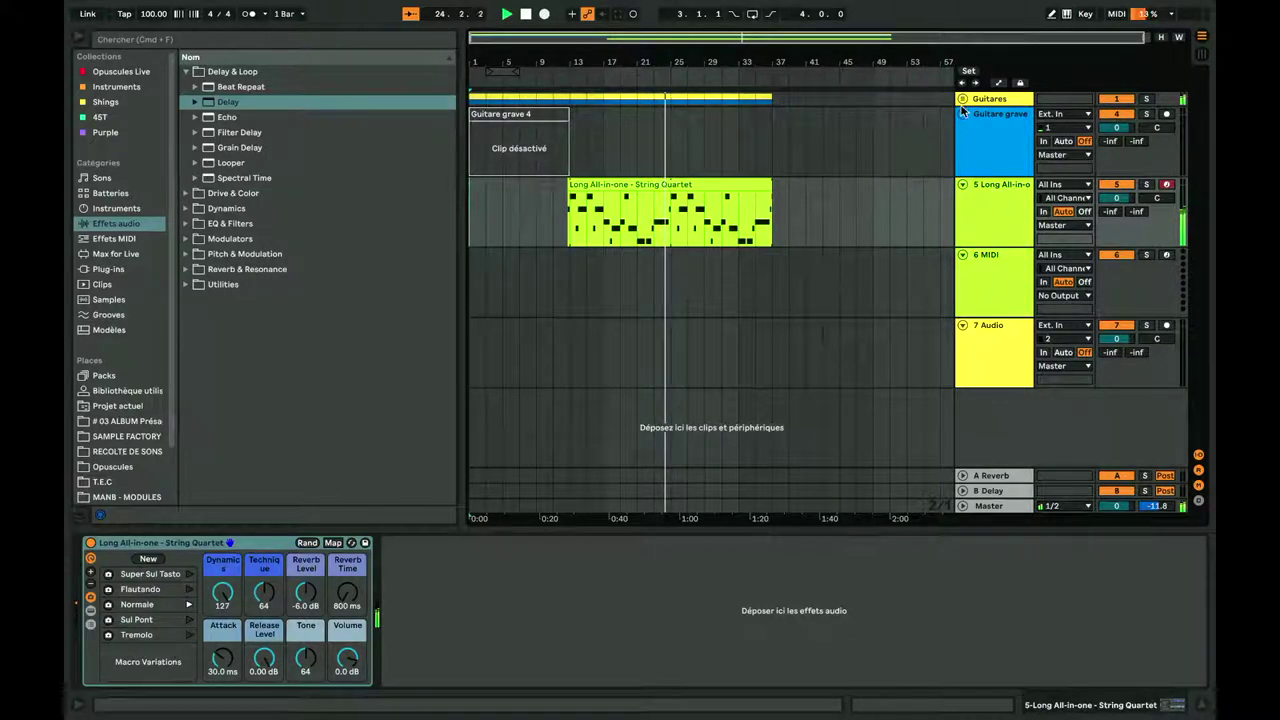
Step: Unfold the Guitares group and delete the Guitare grave track from the set
scroll(884, 165, up, 4)
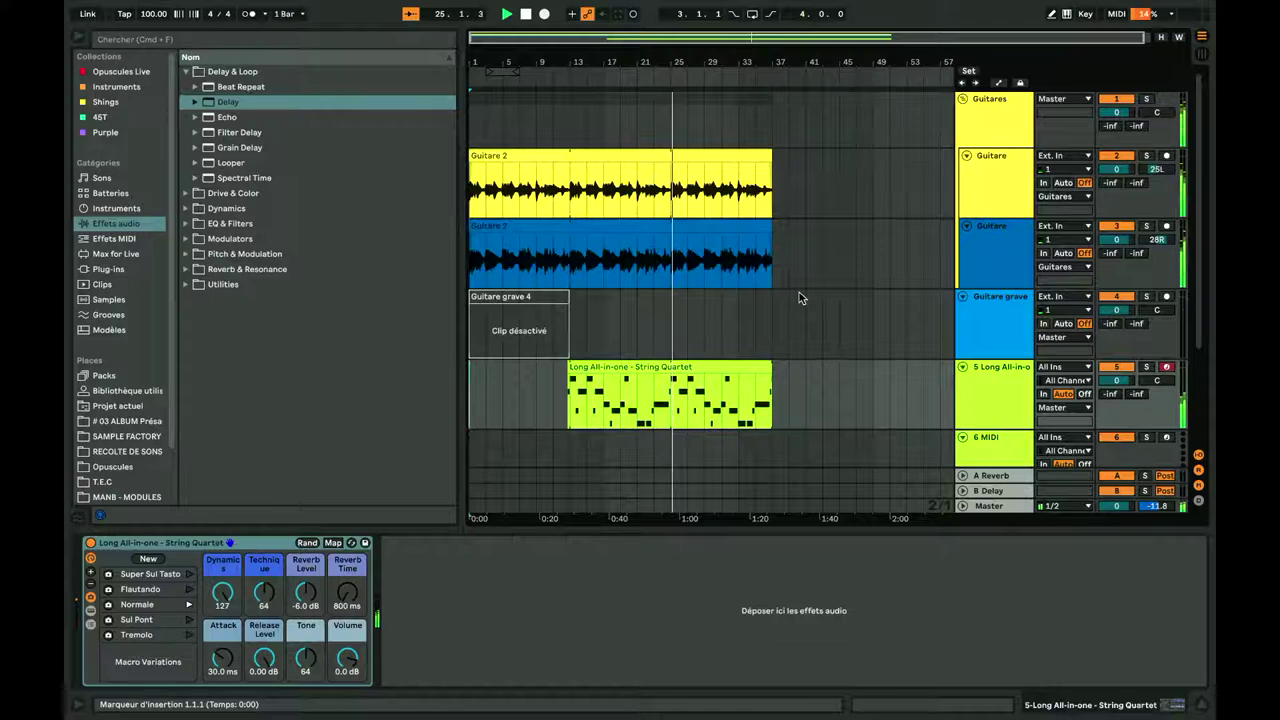
click(977, 318)
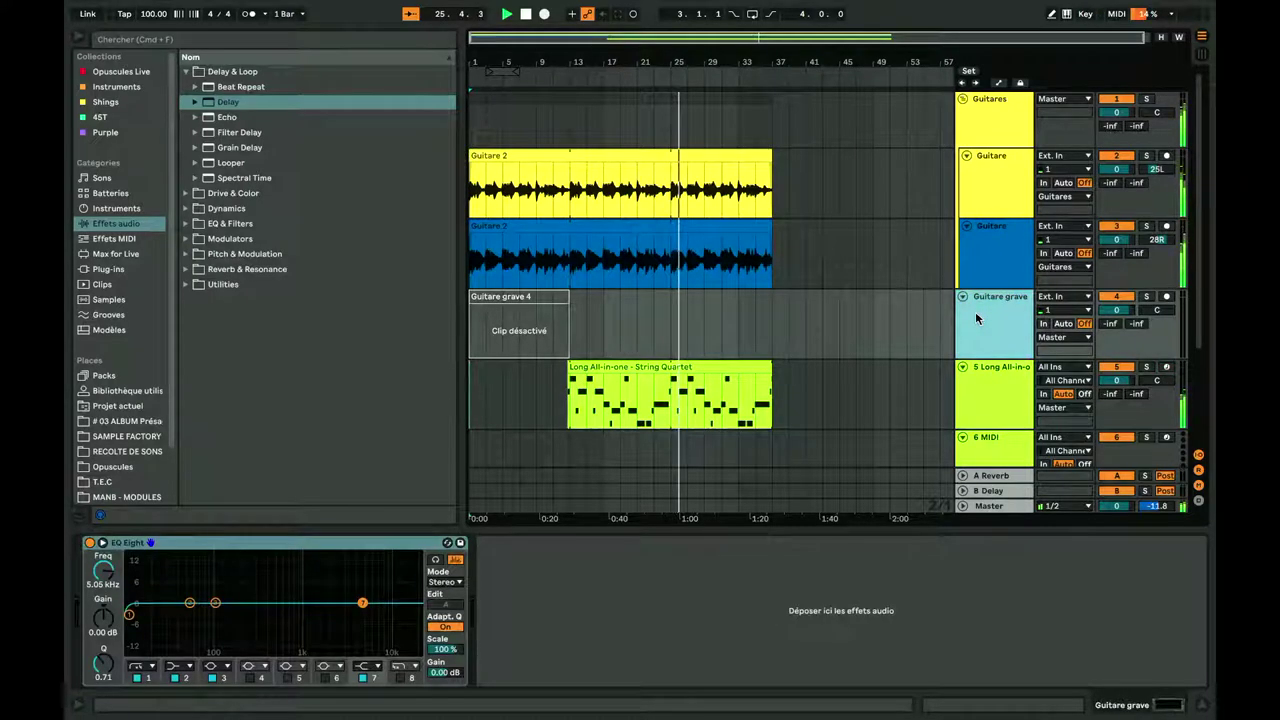
key(Delete)
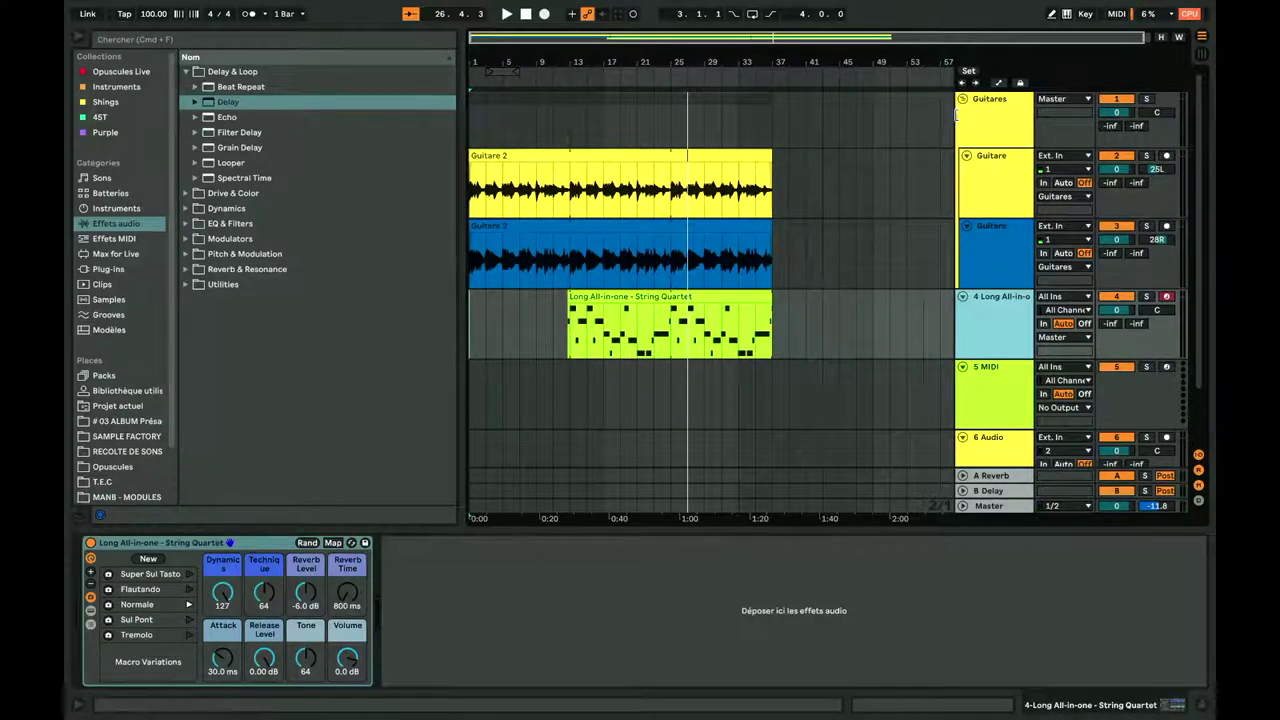
Step: Fold the two Guitare tracks inside the Guitares group
click(966, 156)
click(967, 170)
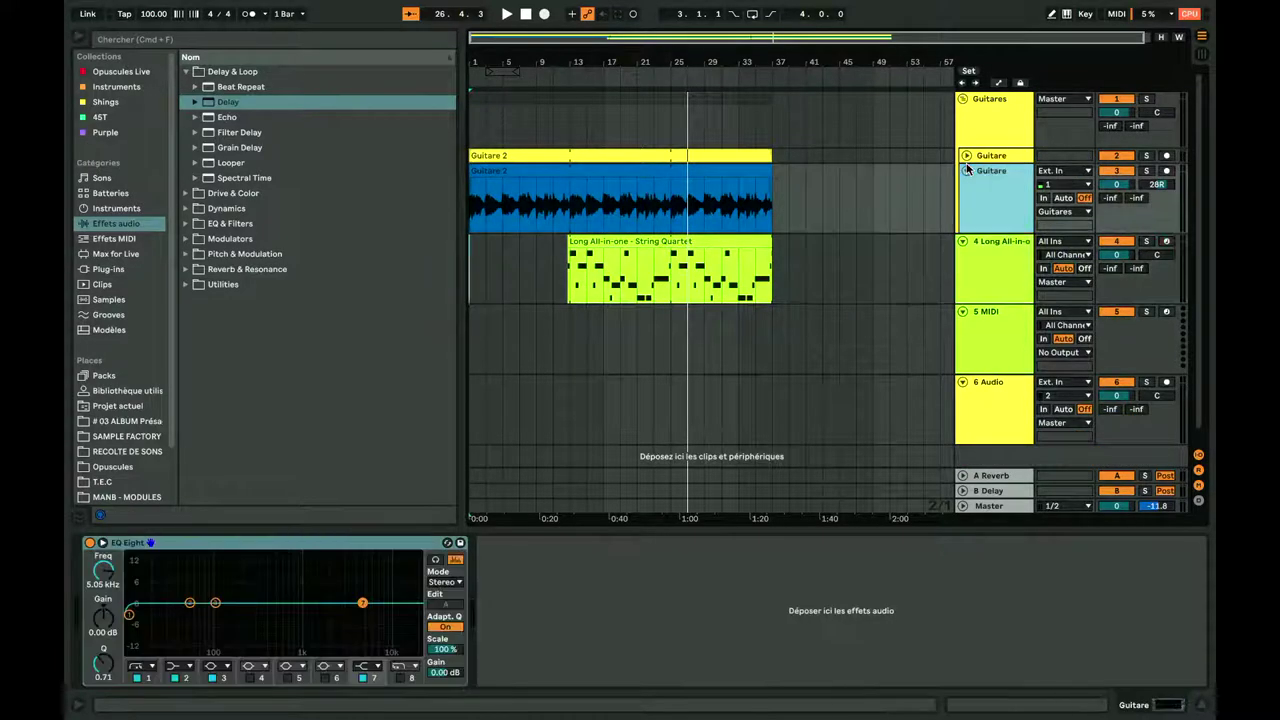
click(966, 171)
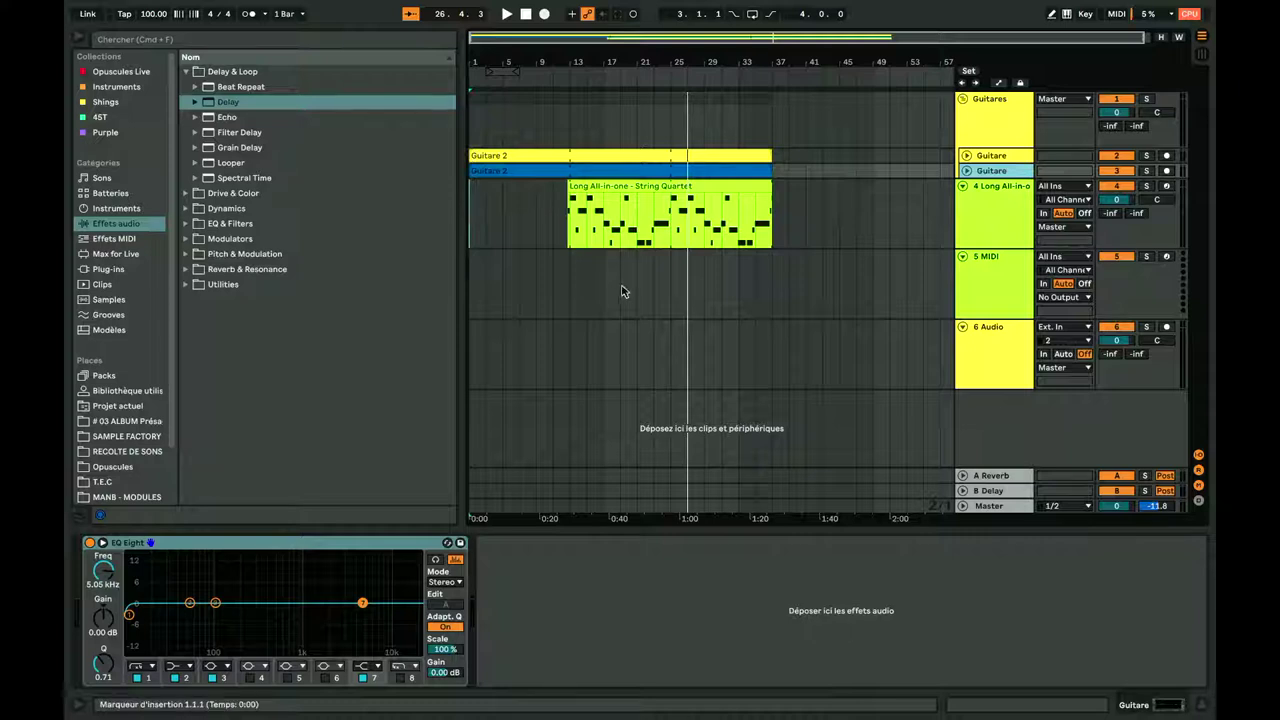
Step: Rename the empty audio track below the MIDI track as Shaker
drag(670, 285, 767, 283)
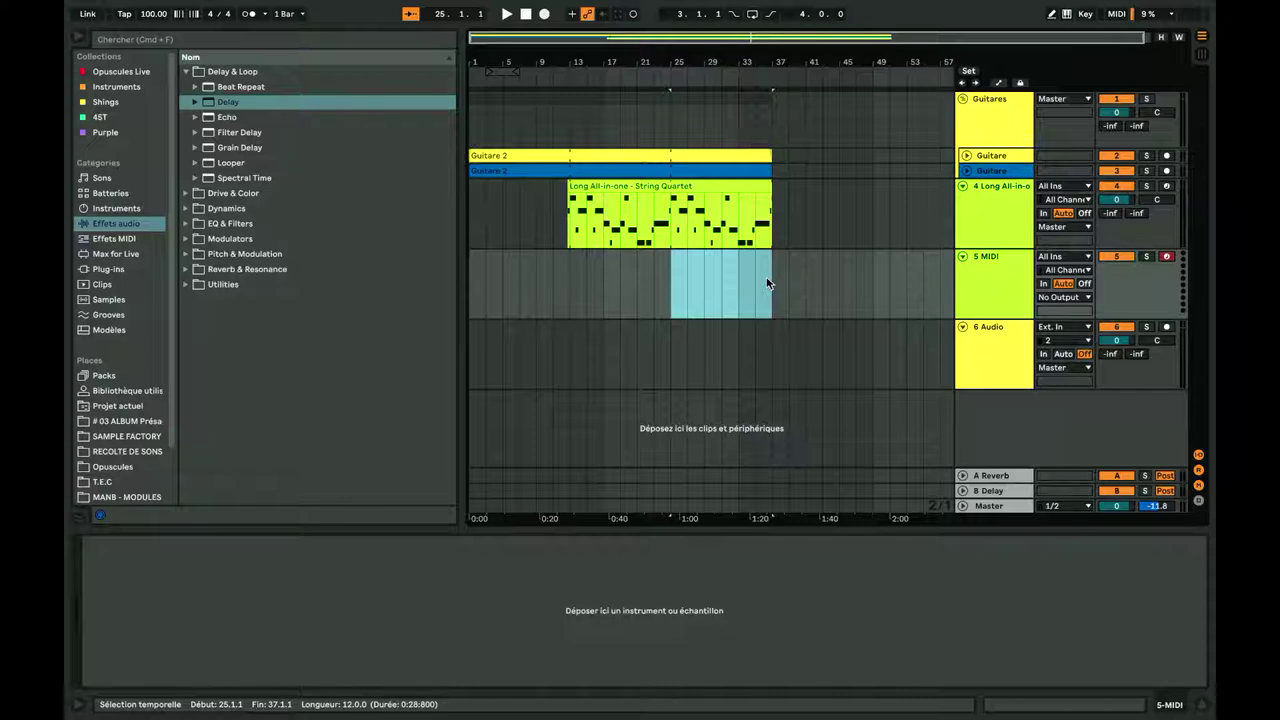
click(998, 360)
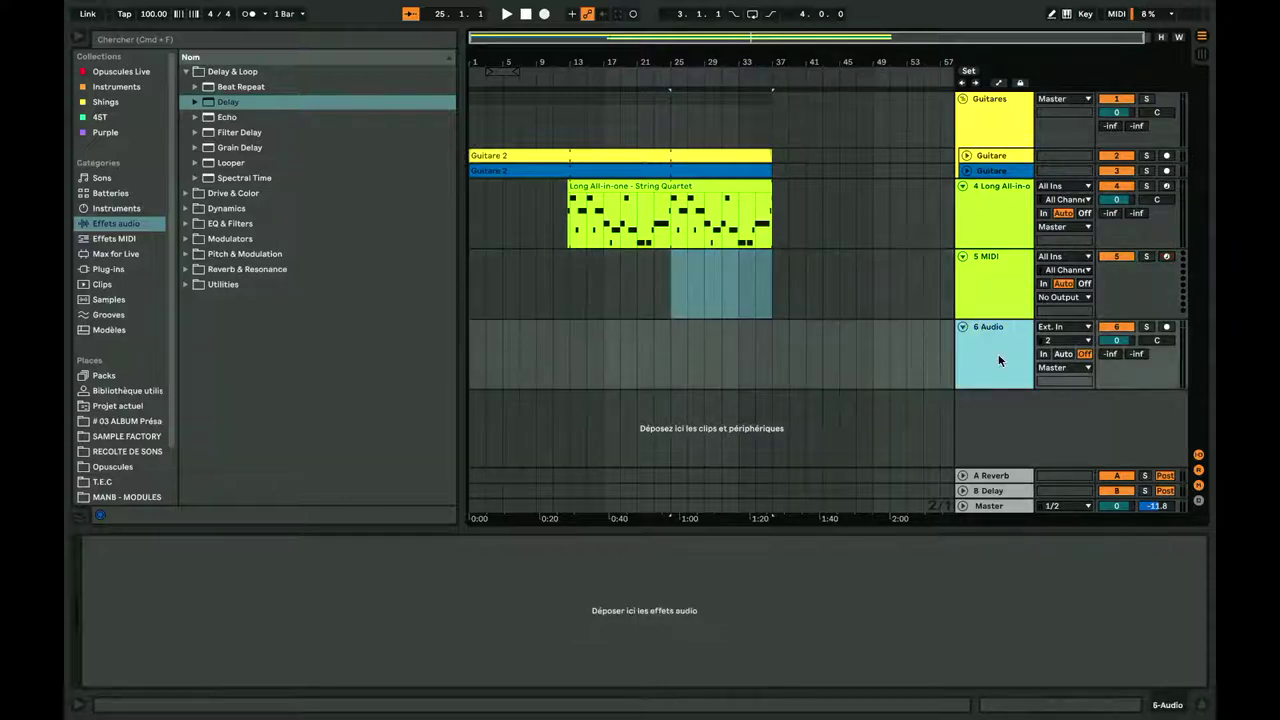
key(super)
key(super+r)
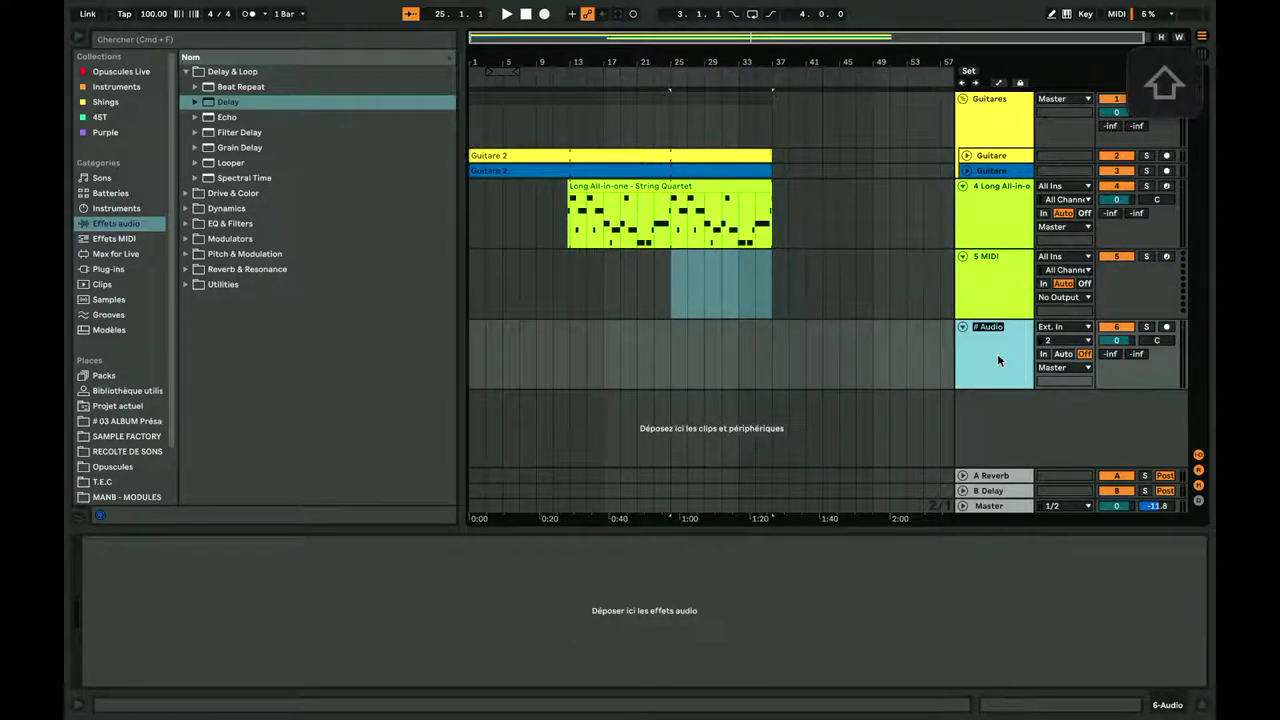
text(Shaker)
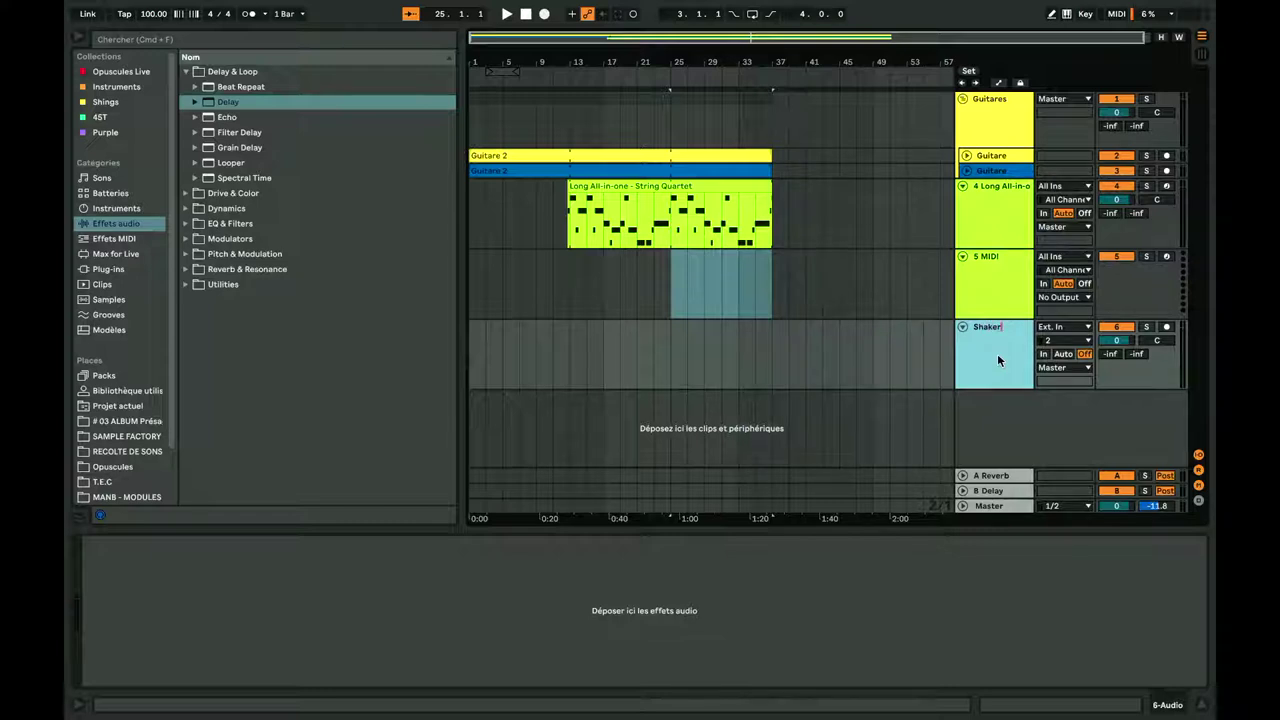
key(Return)
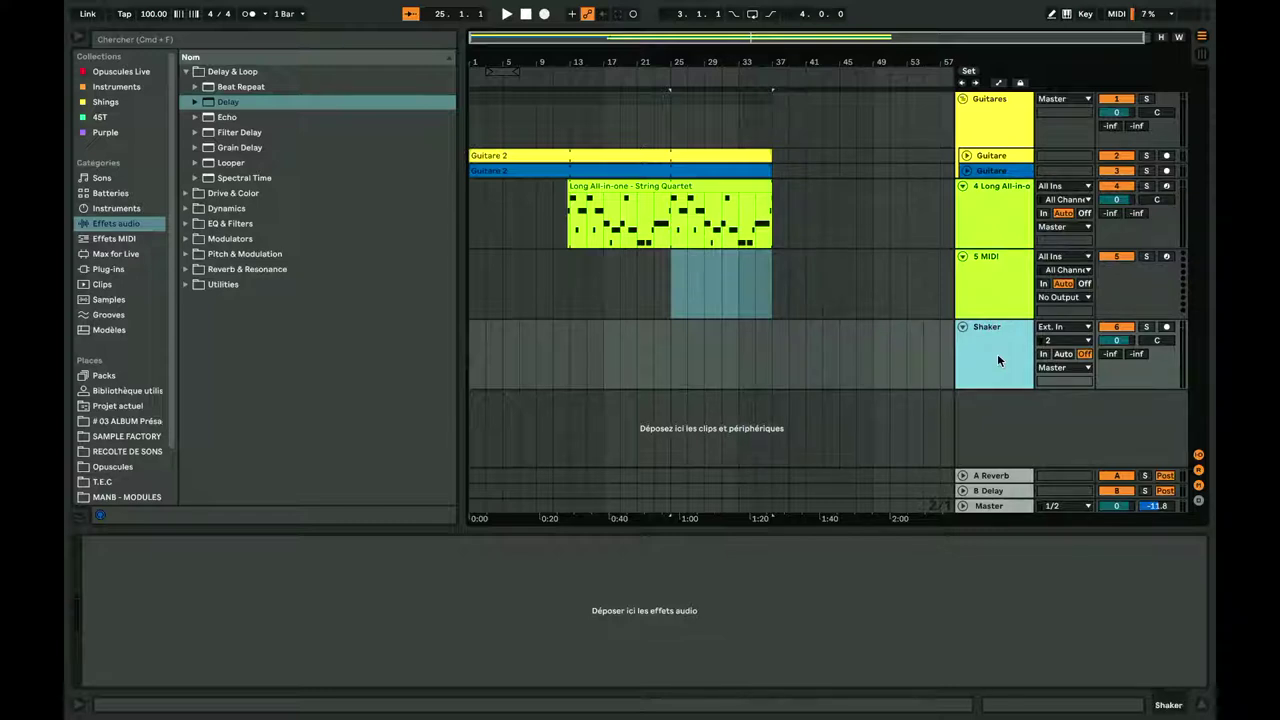
Step: Set the Shaker track's external input to channel 1 and arm the track for recording
click(1052, 341)
click(1058, 384)
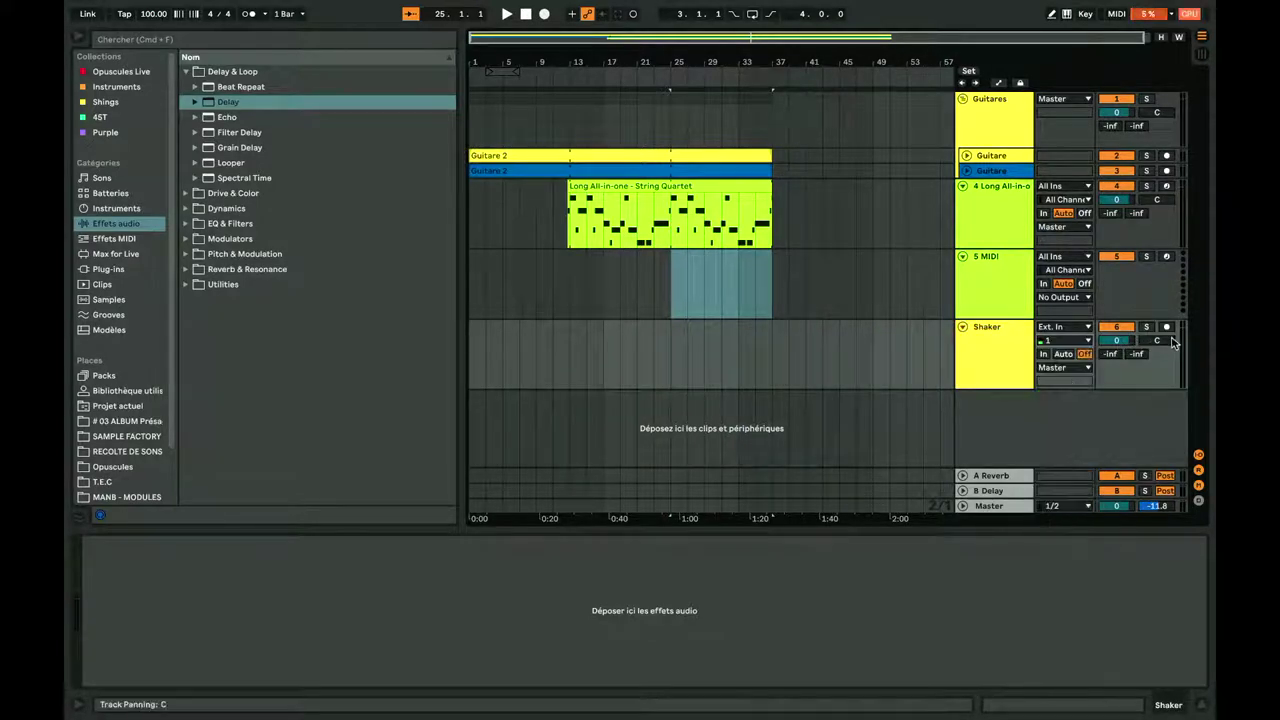
click(1167, 316)
click(1167, 327)
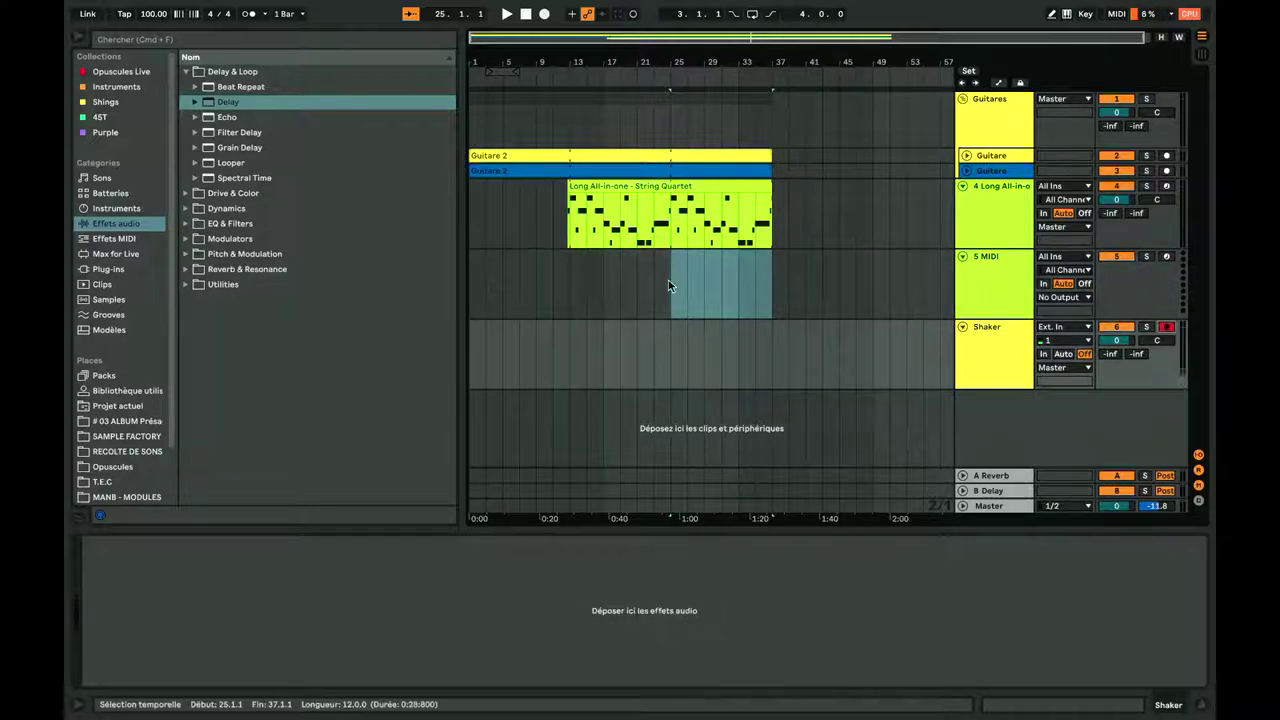
Step: Record a shaker take on the Shaker track from bar 25 to about the end of bar 35
click(671, 351)
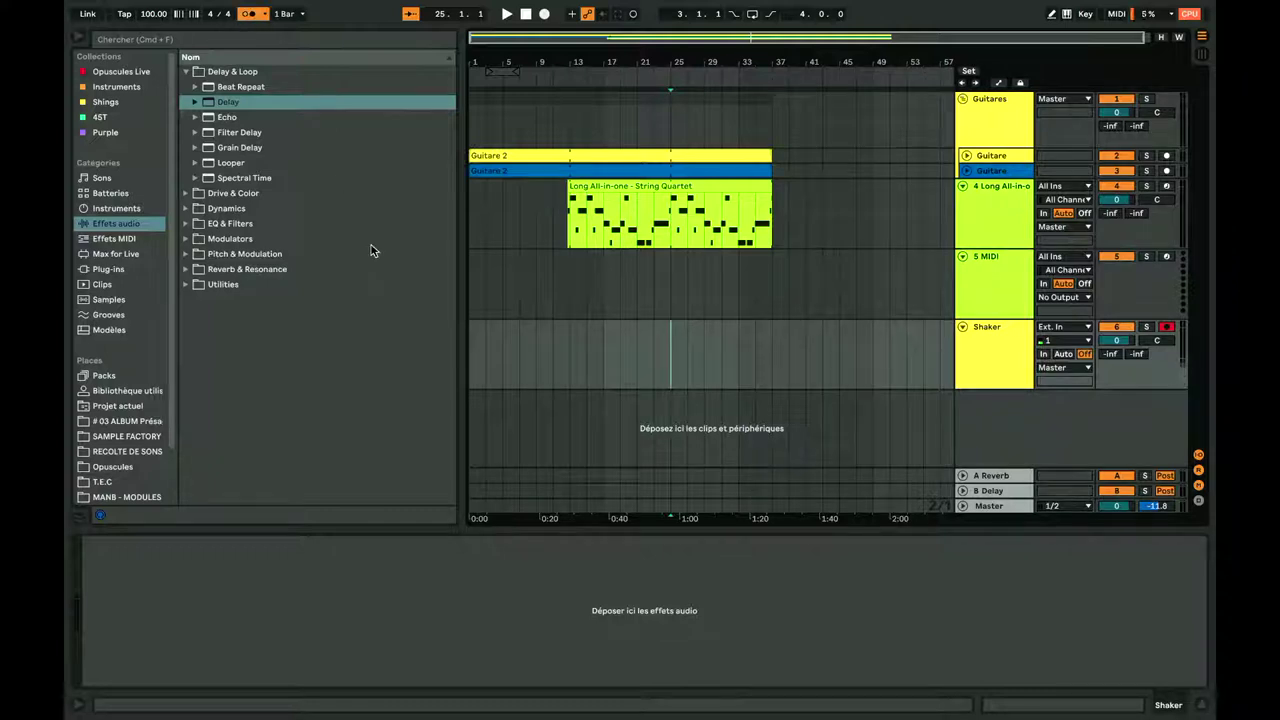
key(F9)
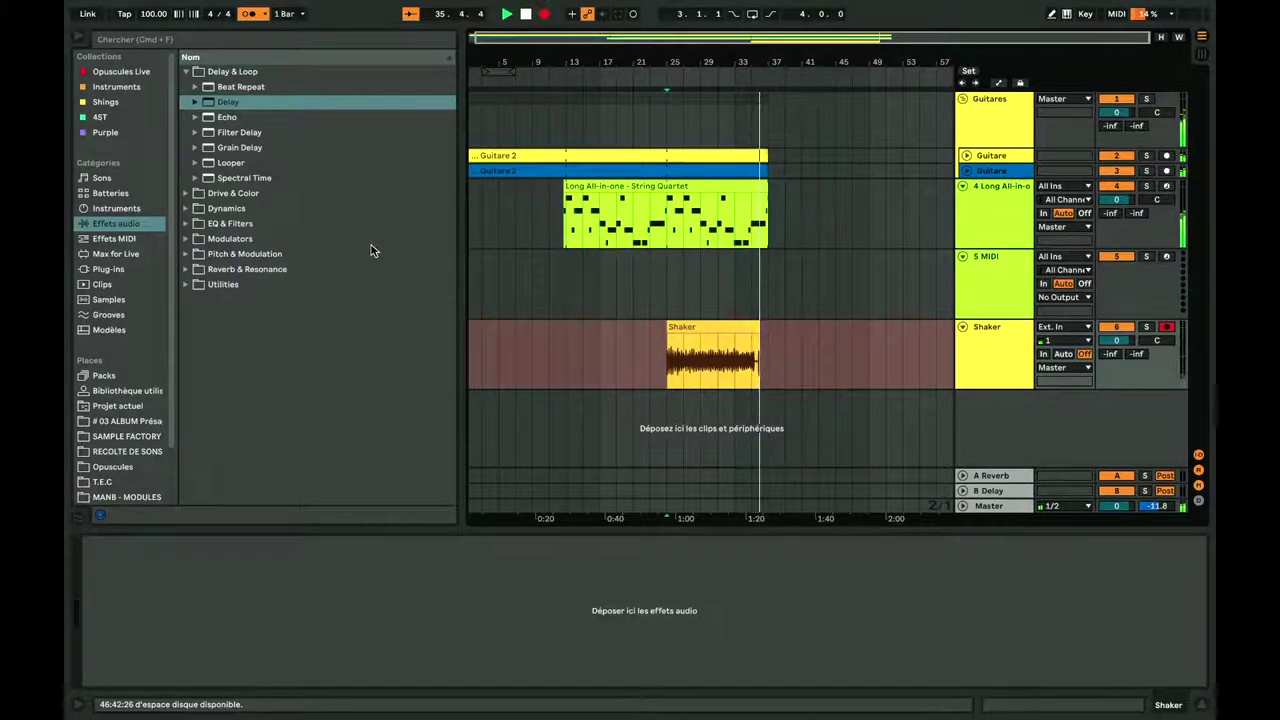
key(space)
Step: Open the recorded Shaker clip and loop its first seven bars, starting at 1.1.1 with length 7.0.0
click(695, 342)
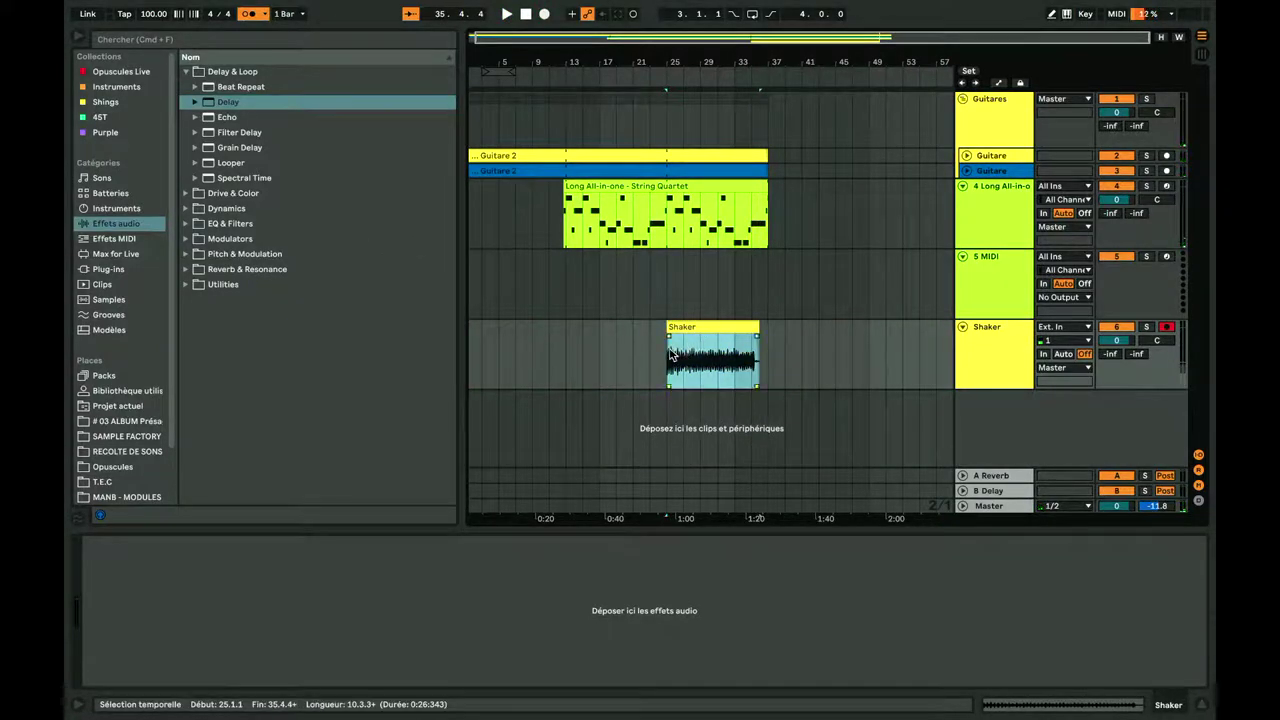
double_click(684, 358)
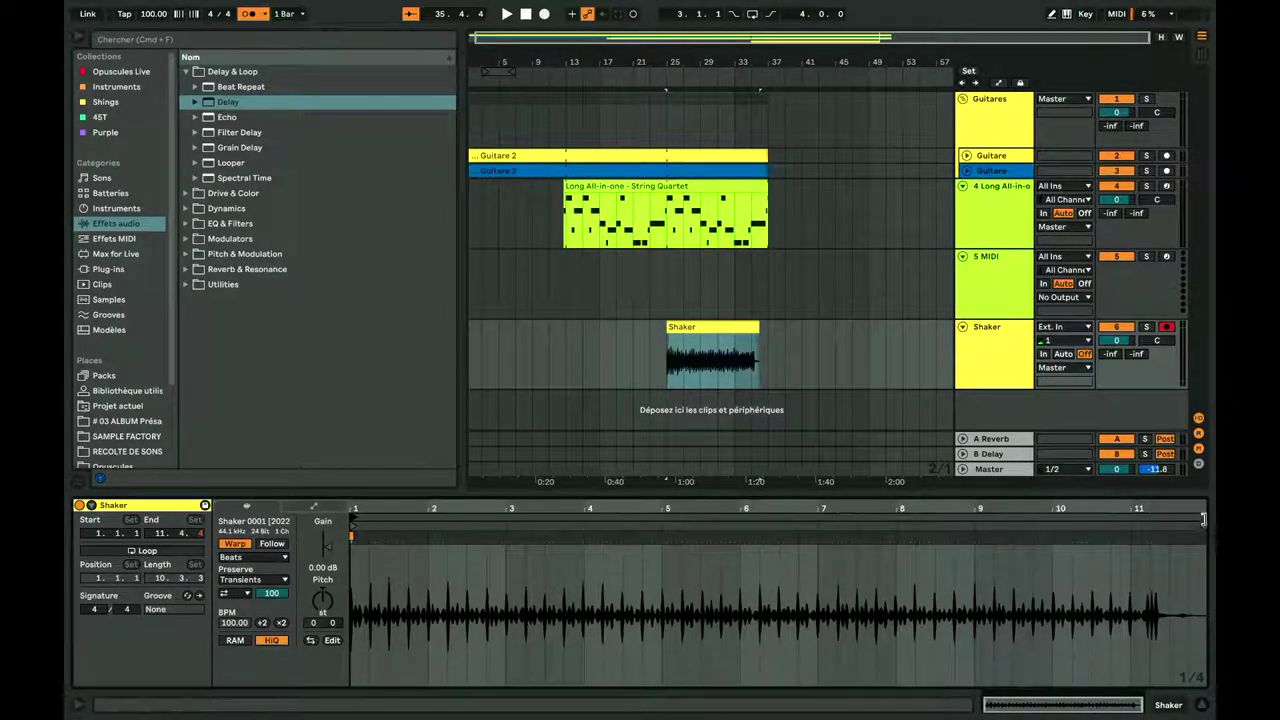
drag(1203, 518, 416, 580)
click(899, 555)
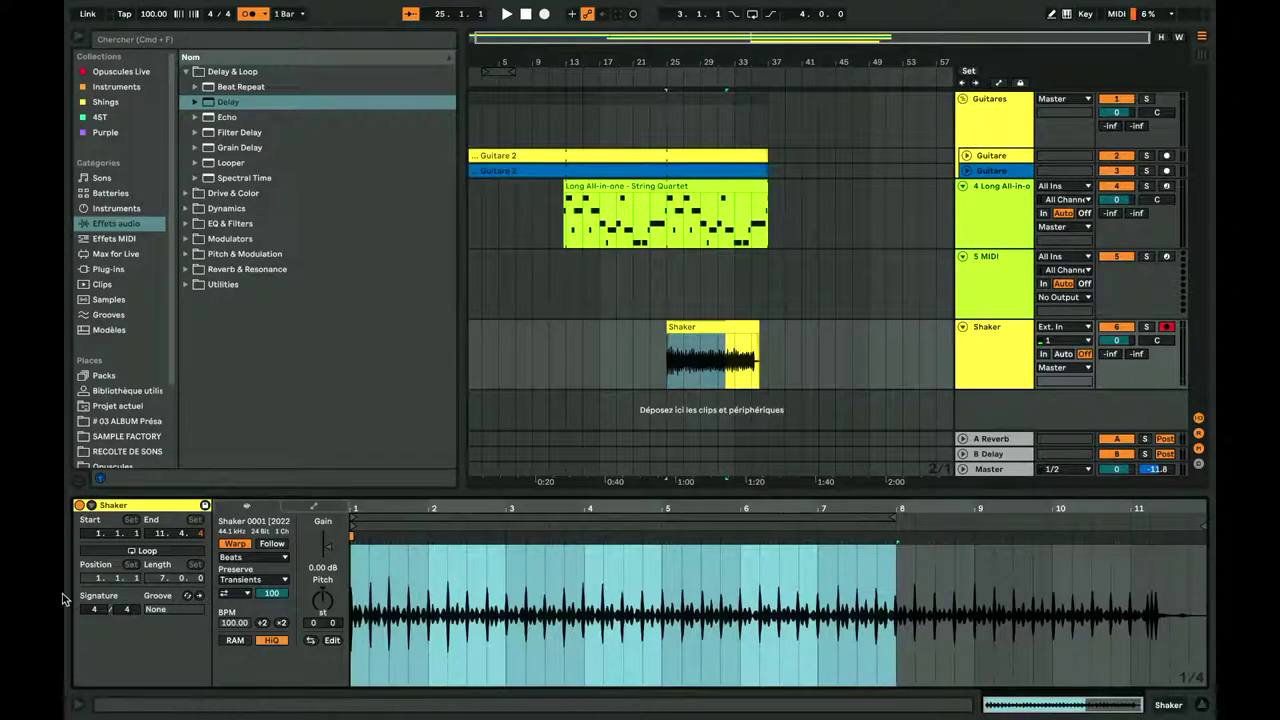
key(super+l)
Step: Lower the Shaker track's volume to -8.2 dB during playback and fold the Guitares group
key(space)
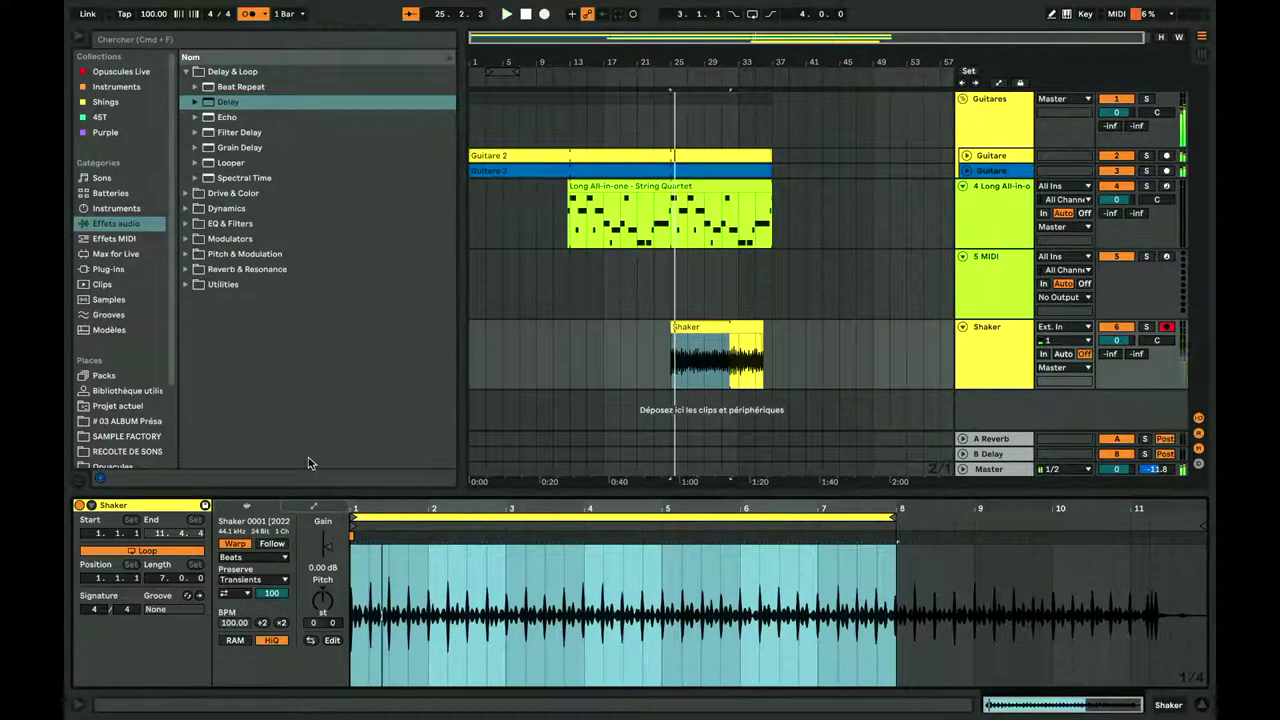
drag(1117, 340, 1117, 343)
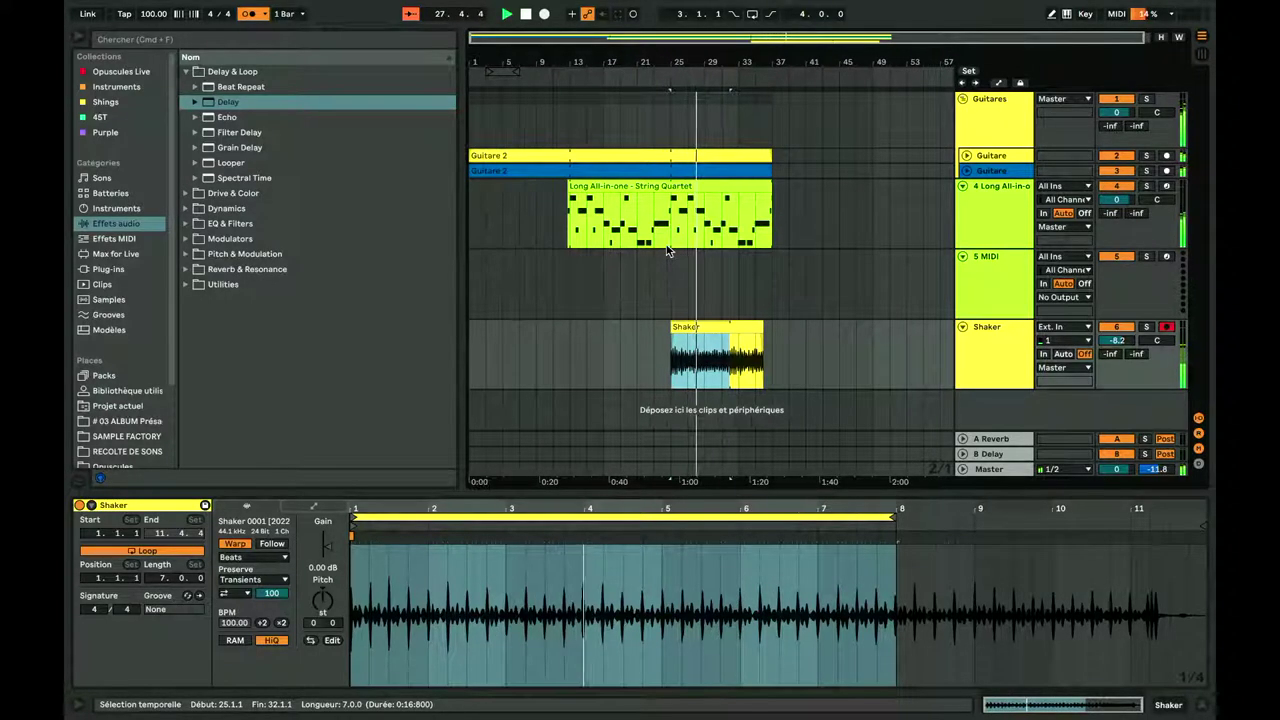
click(962, 99)
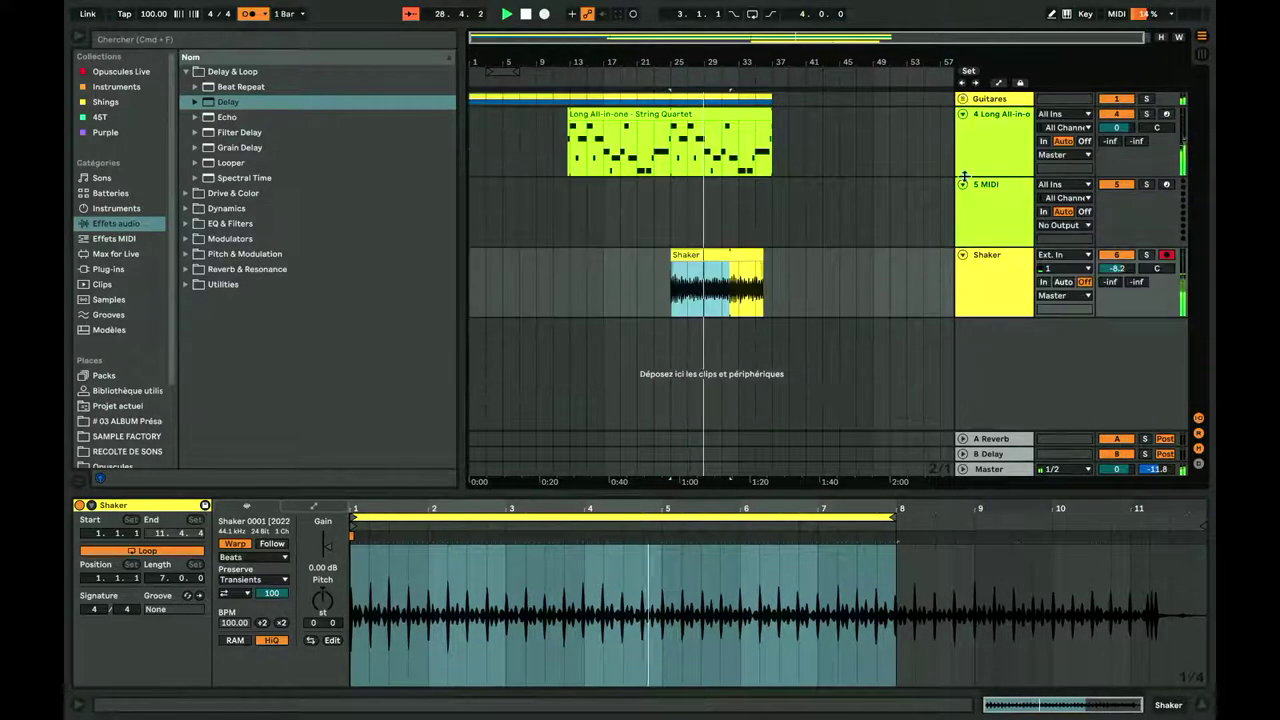
Step: Add the Reverb audio effect from the Reverb & Resonance folder to the Shaker track
click(976, 254)
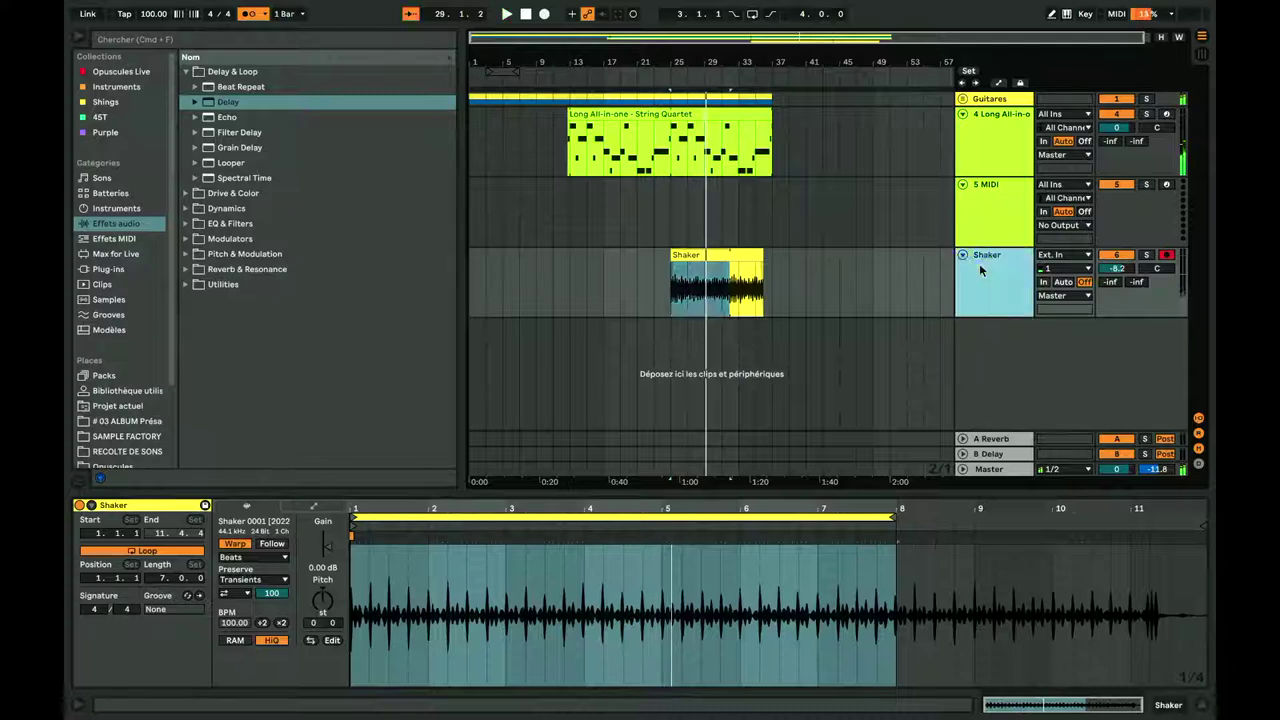
click(124, 226)
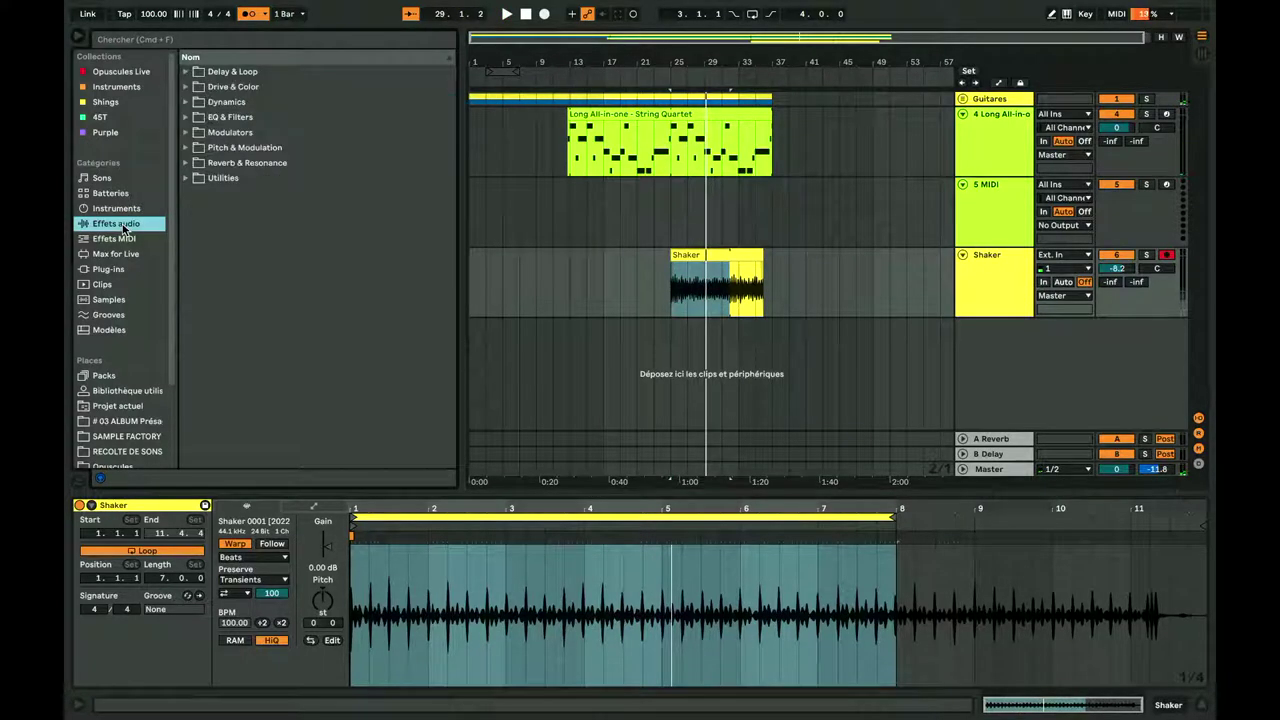
click(185, 180)
click(185, 180)
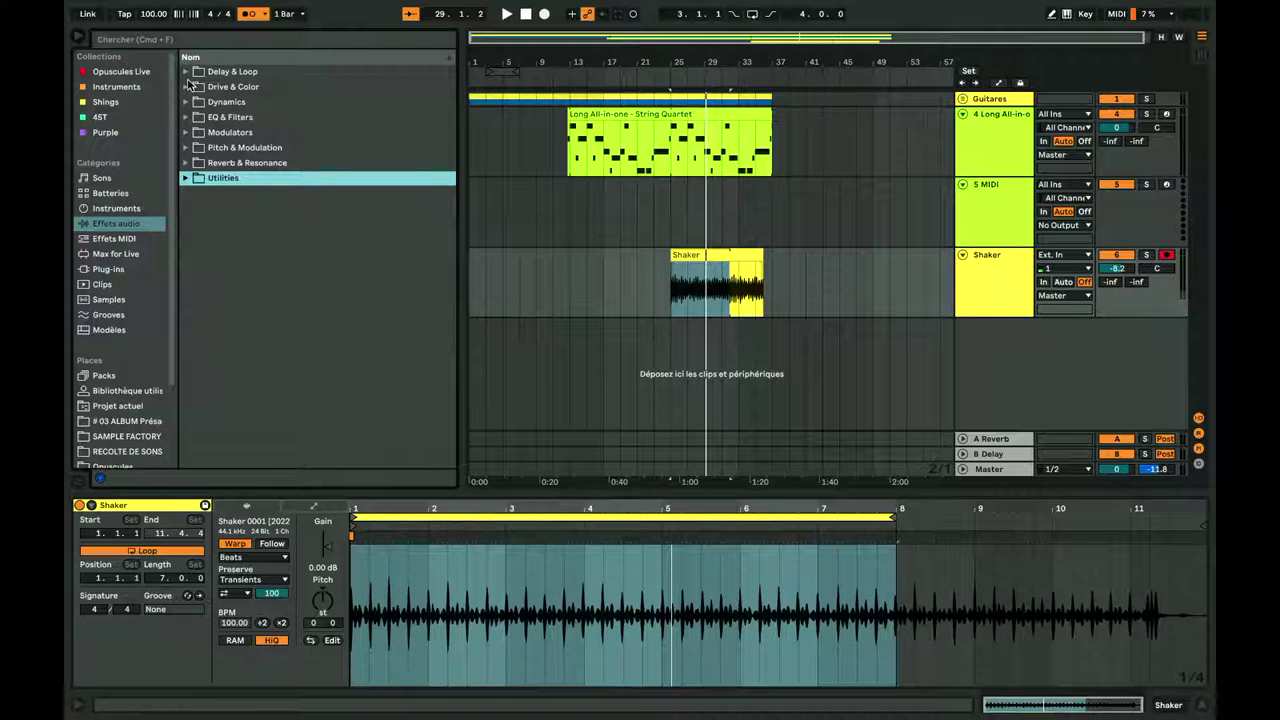
click(187, 162)
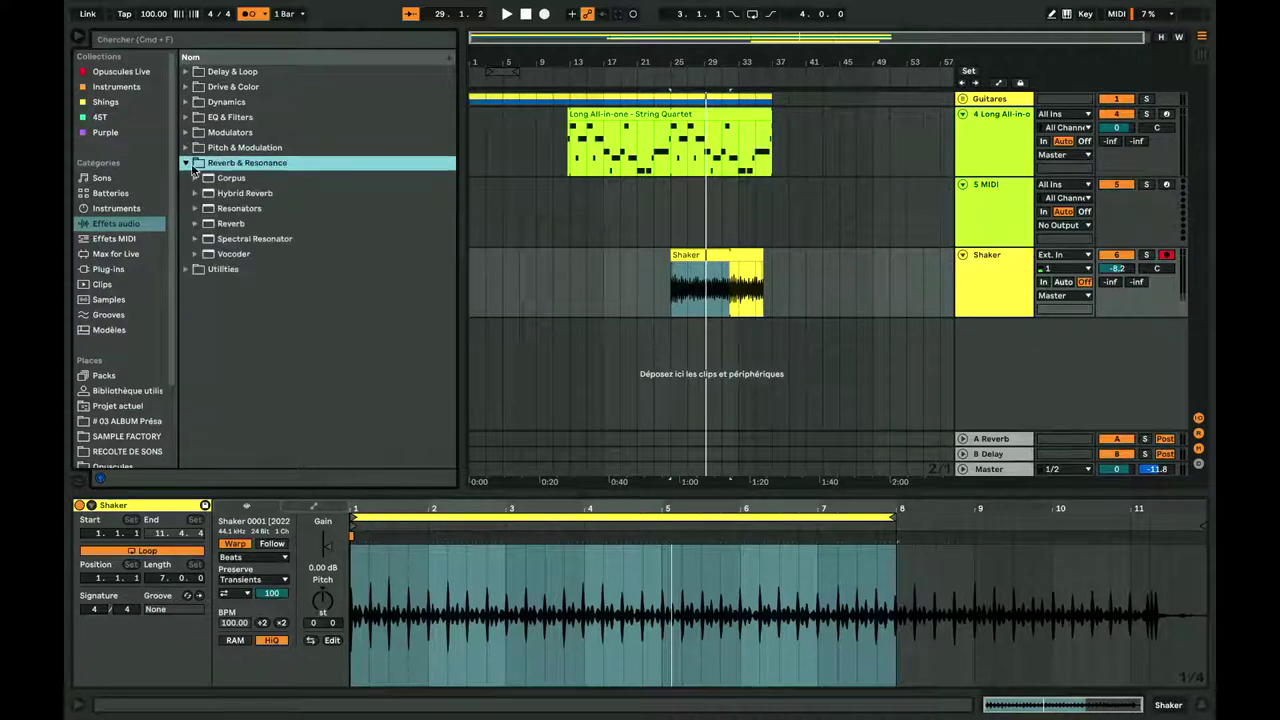
drag(228, 224, 973, 302)
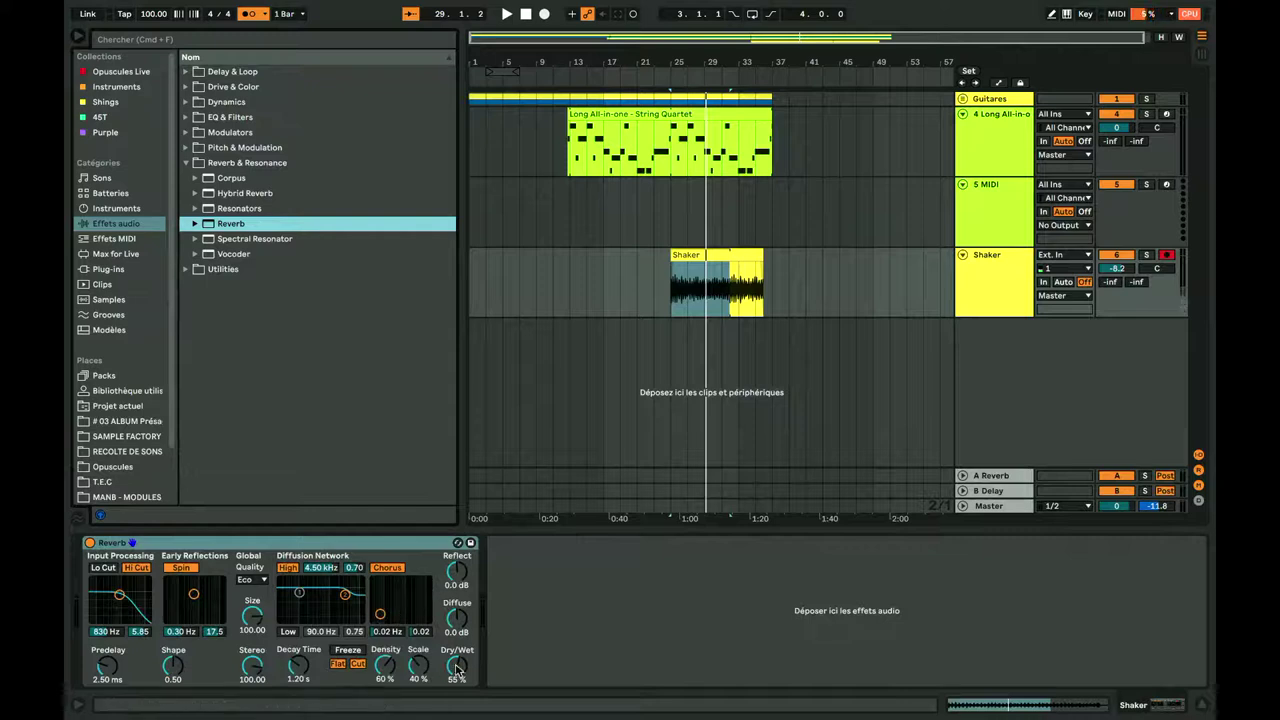
Step: Set the Shaker reverb's Dry/Wet to 36 % and its quality to High
drag(457, 668, 457, 698)
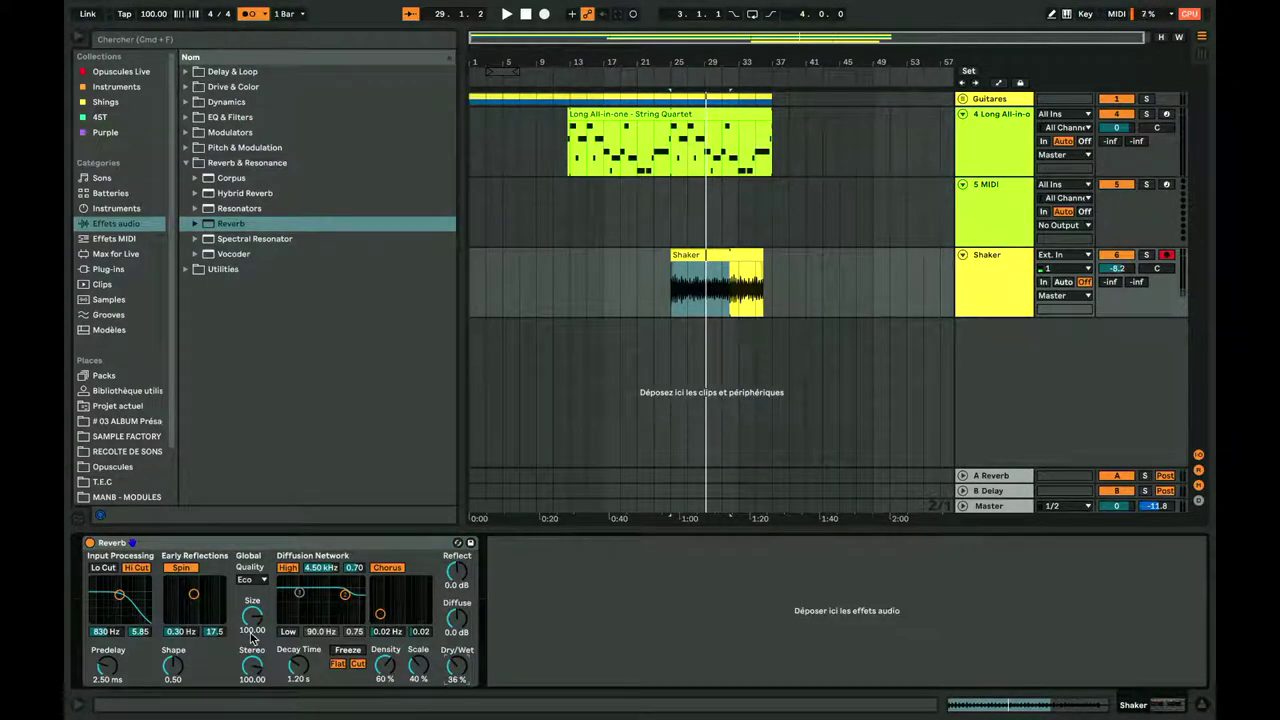
key(F2)
click(246, 580)
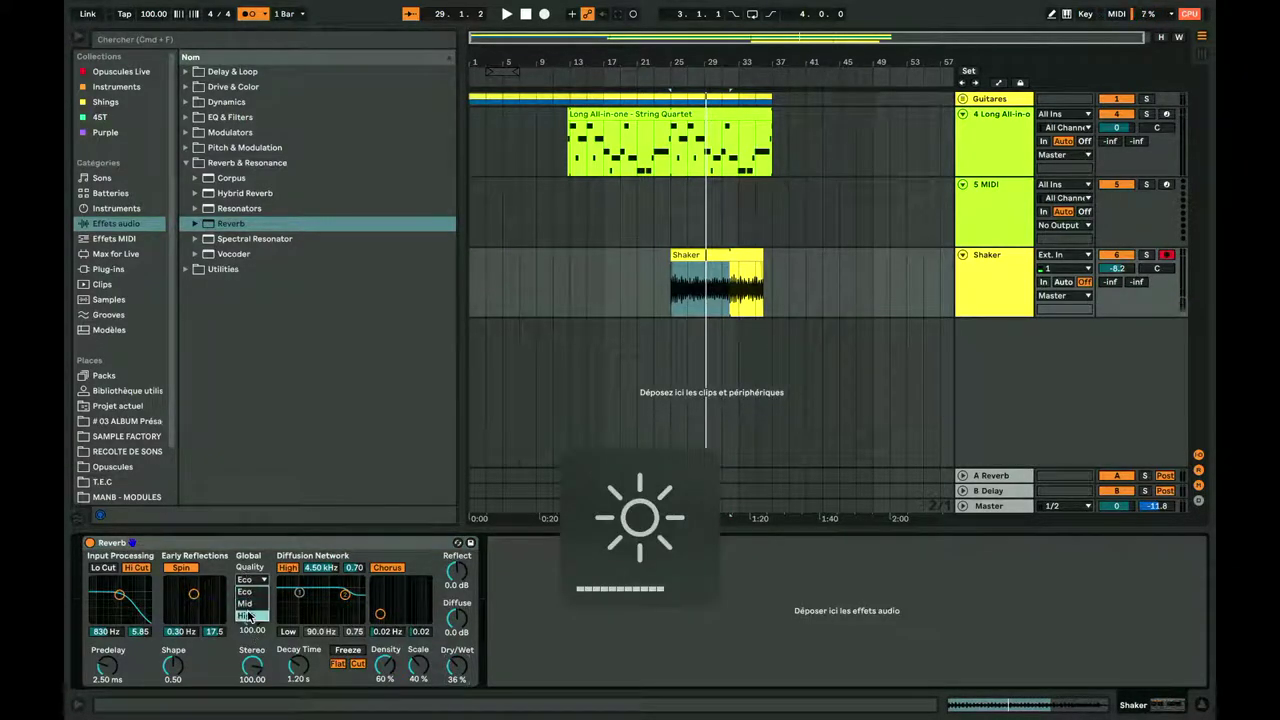
click(248, 617)
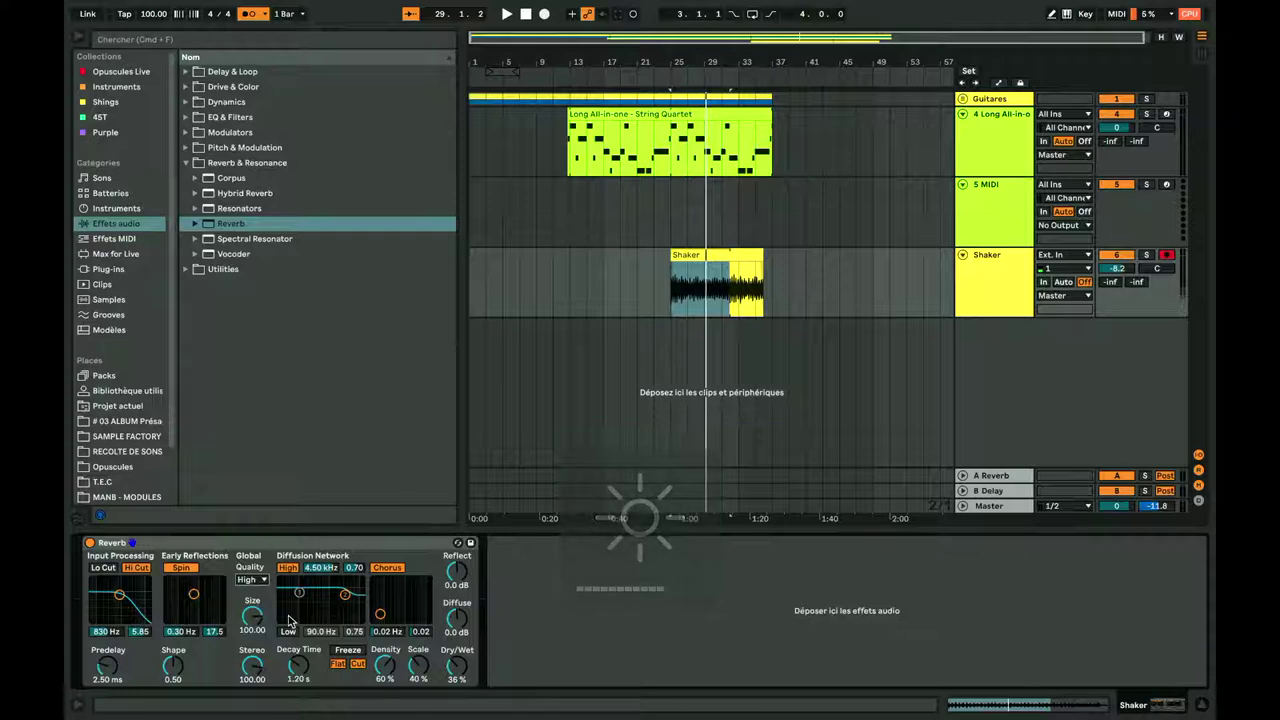
Step: Play the Shaker clip and adjust its reverb to a size of 165.97 and a Dry/Wet of 40 %
click(688, 268)
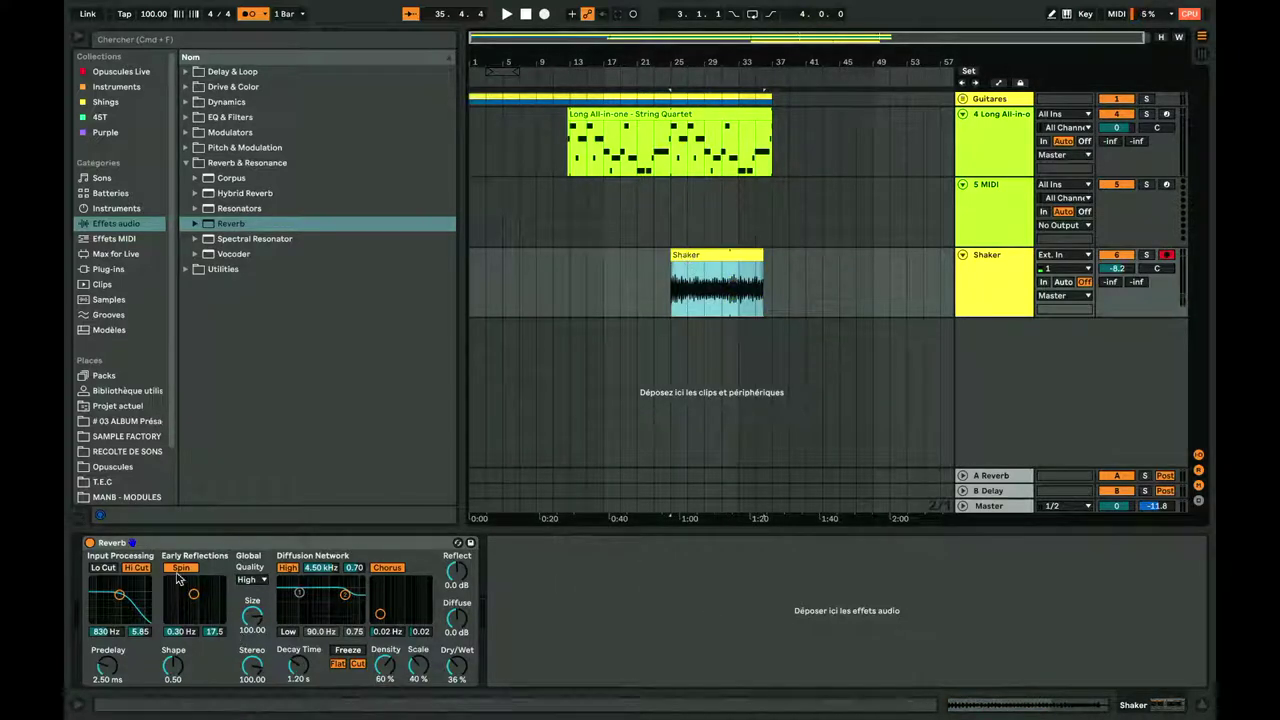
key(space)
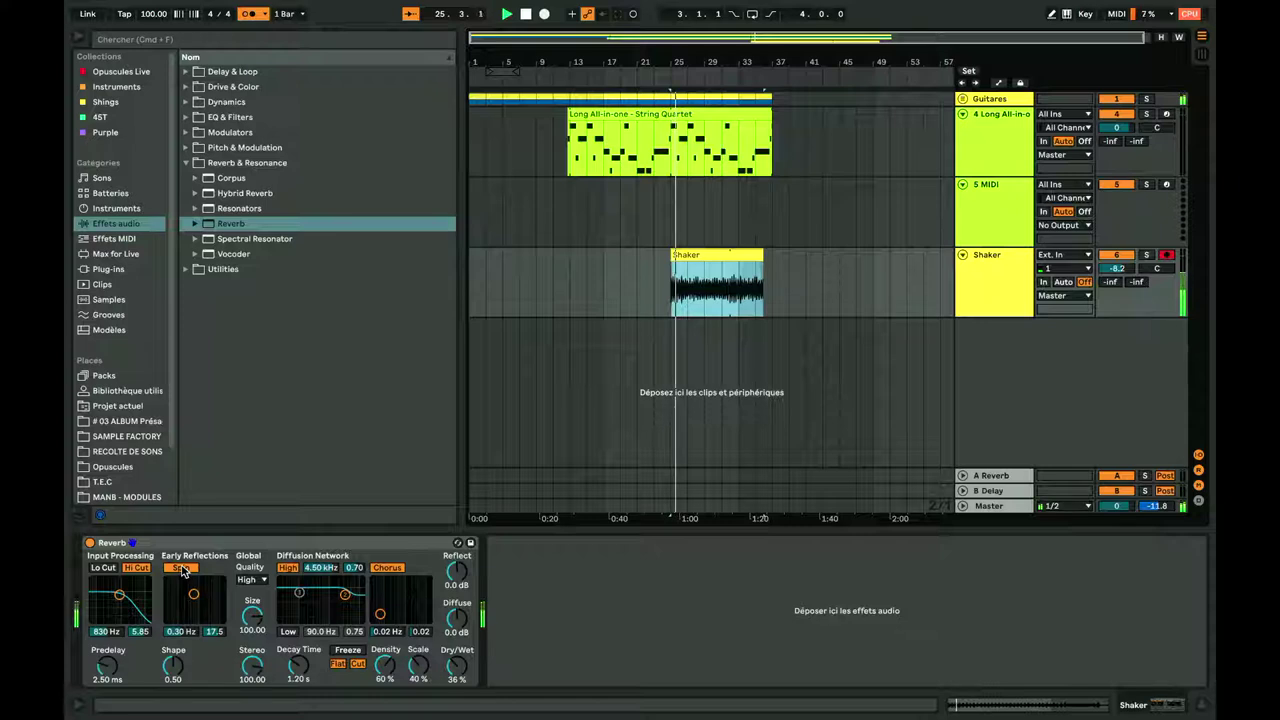
drag(456, 665, 456, 650)
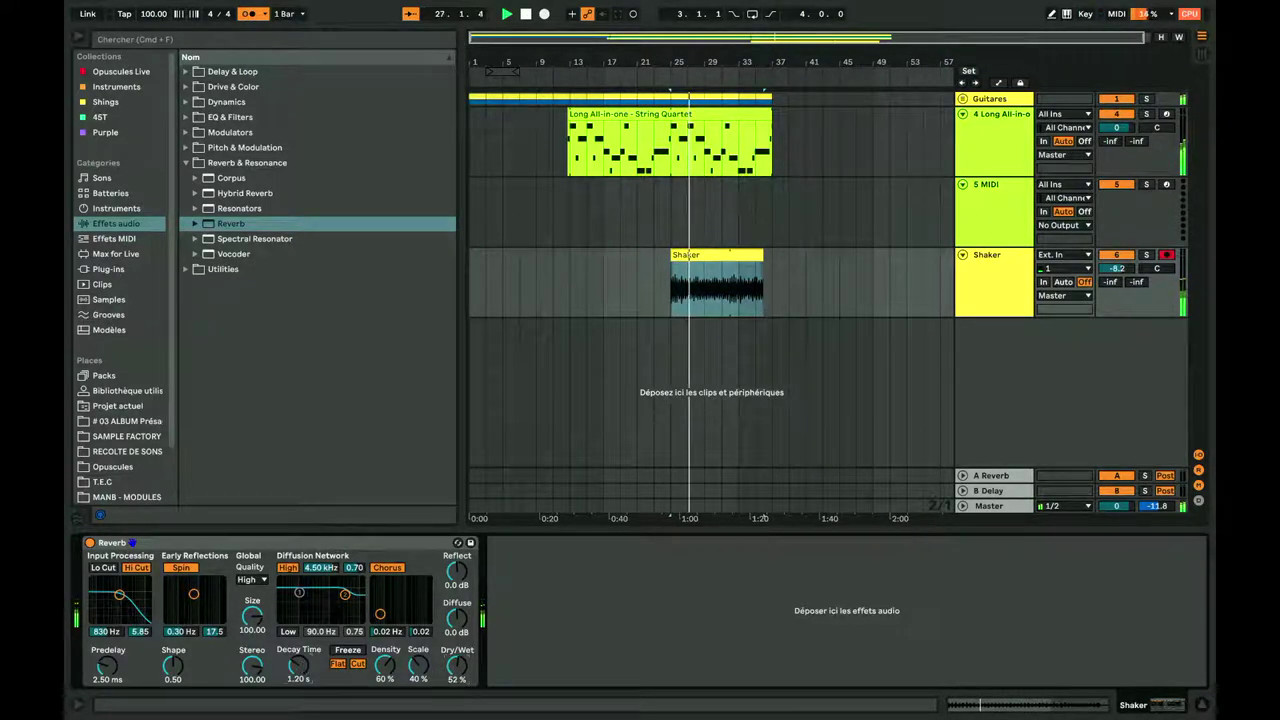
drag(252, 615, 252, 598)
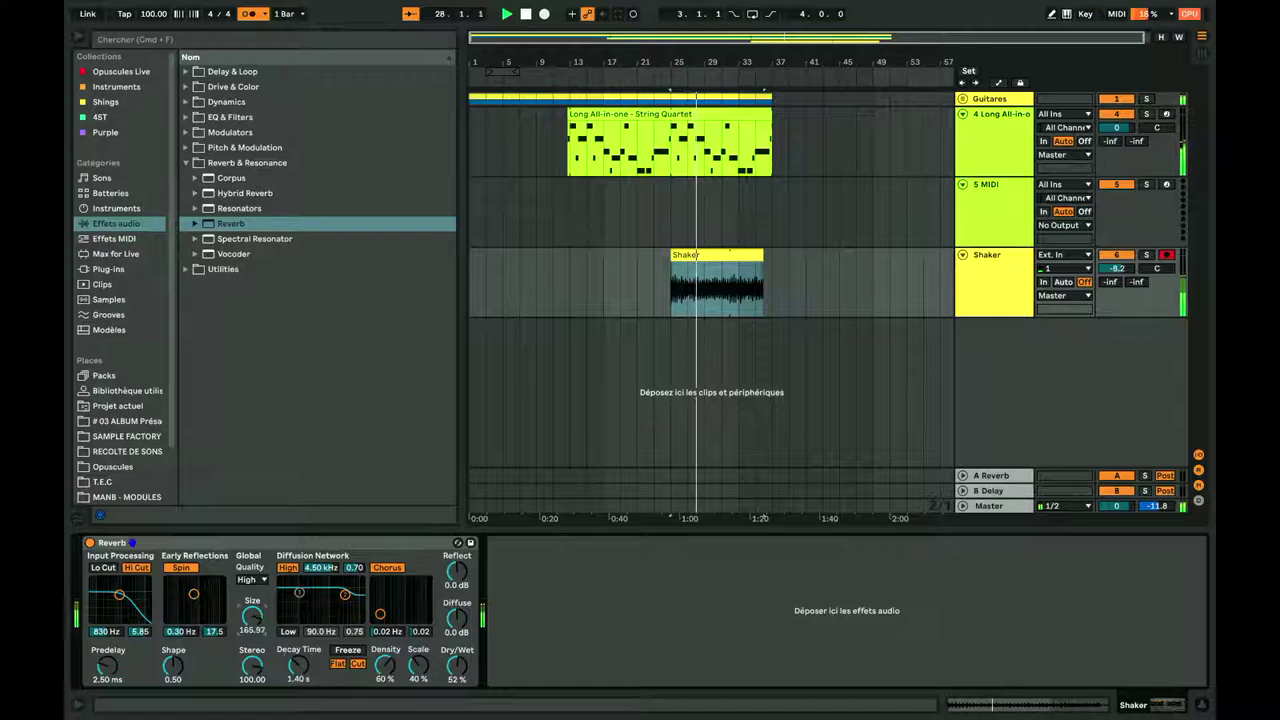
drag(456, 665, 456, 677)
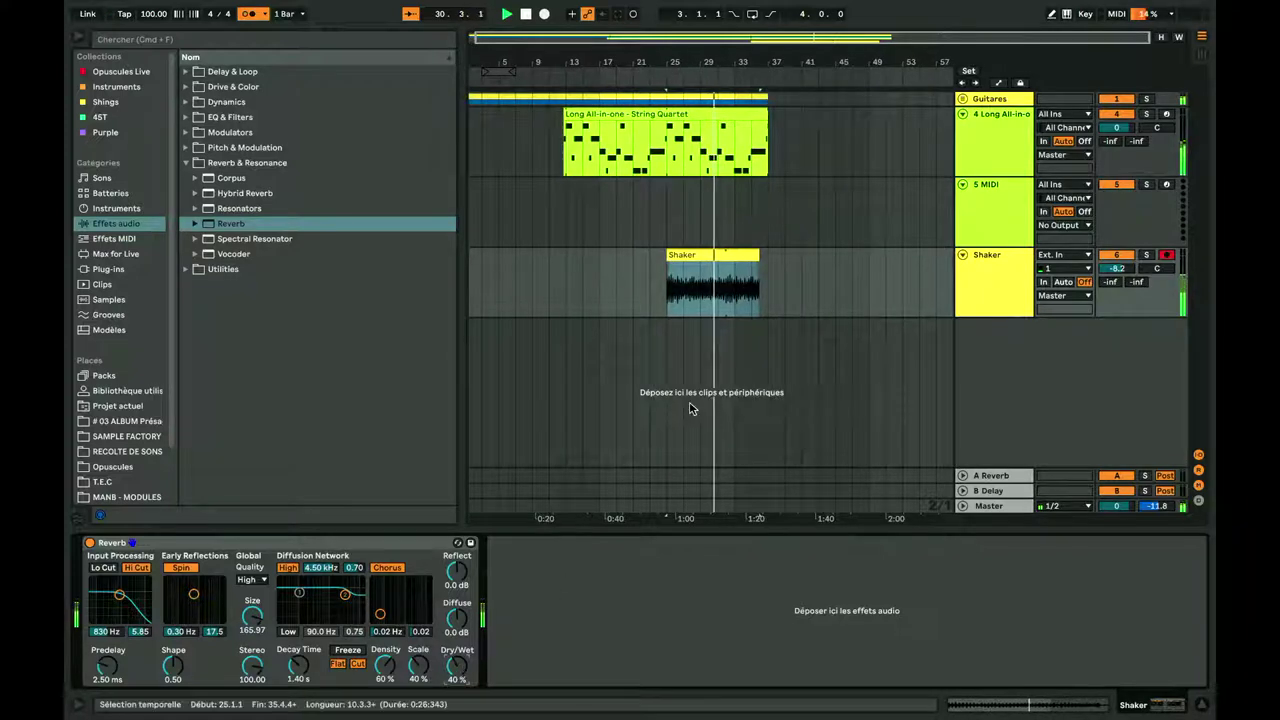
Step: Extend the Shaker clip to bar 37 and open its waveform around the loop end at bar 8
drag(759, 255, 765, 255)
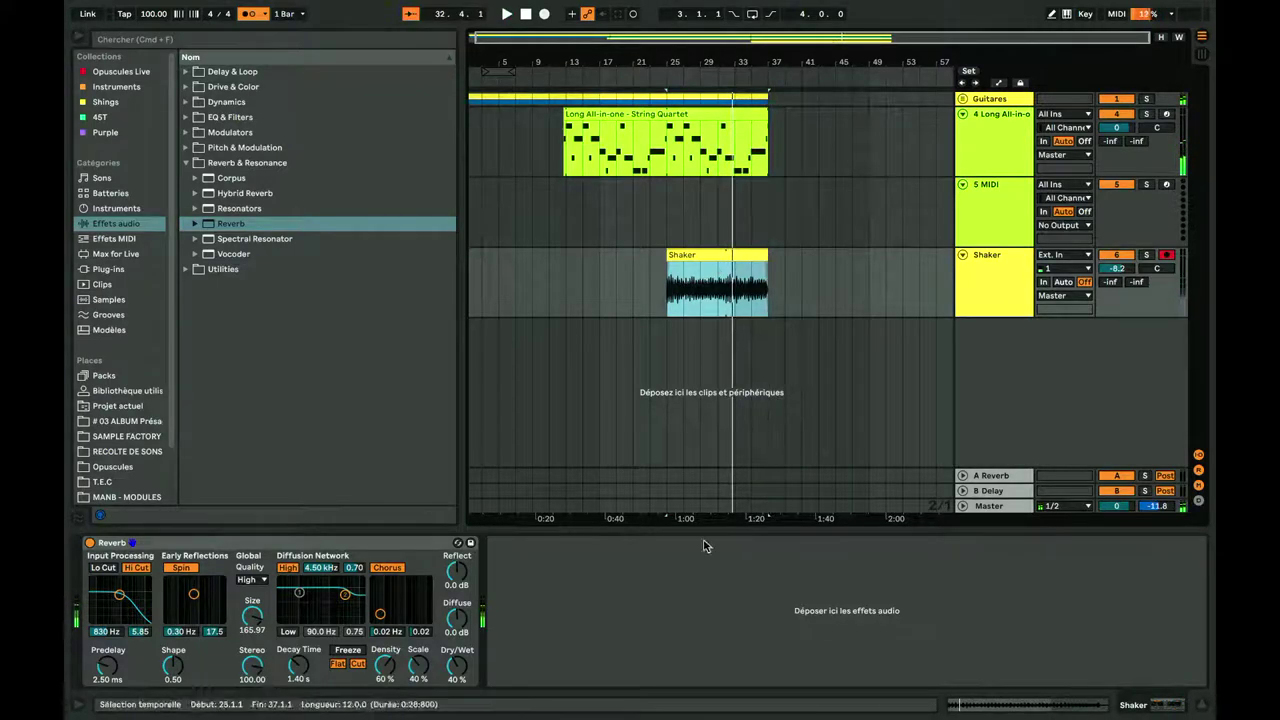
double_click(728, 312)
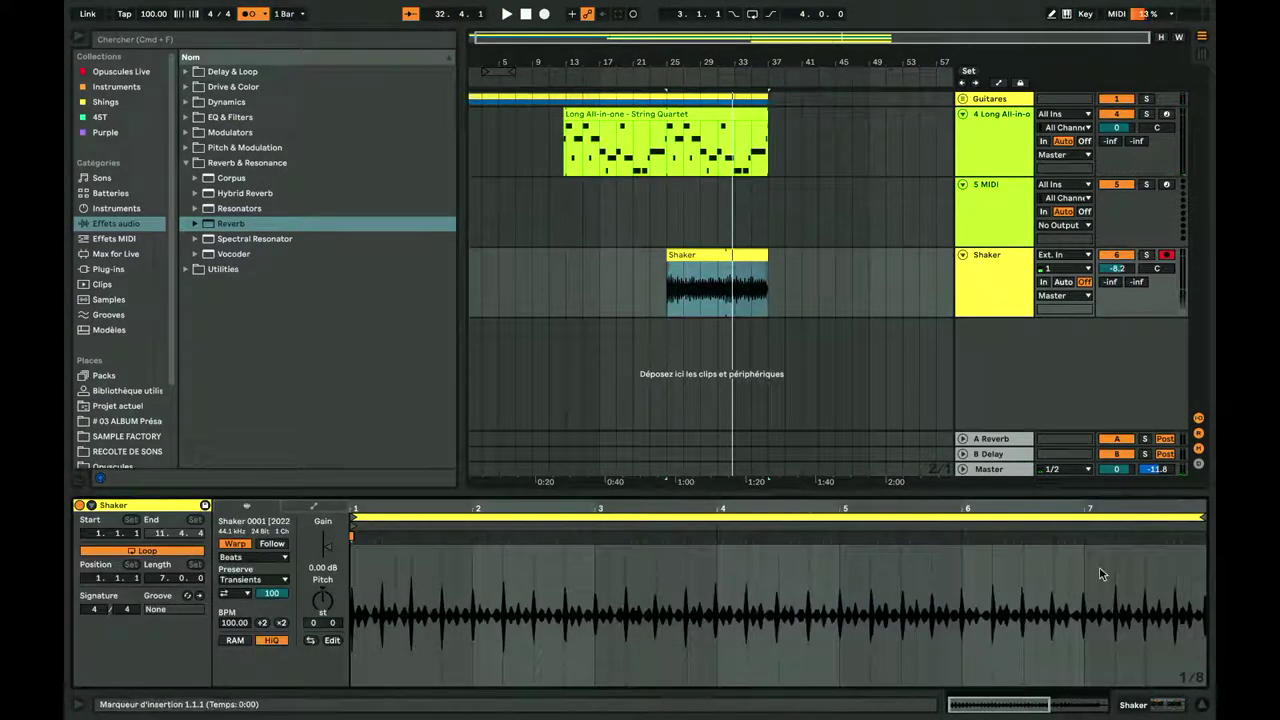
drag(1139, 505, 1139, 560)
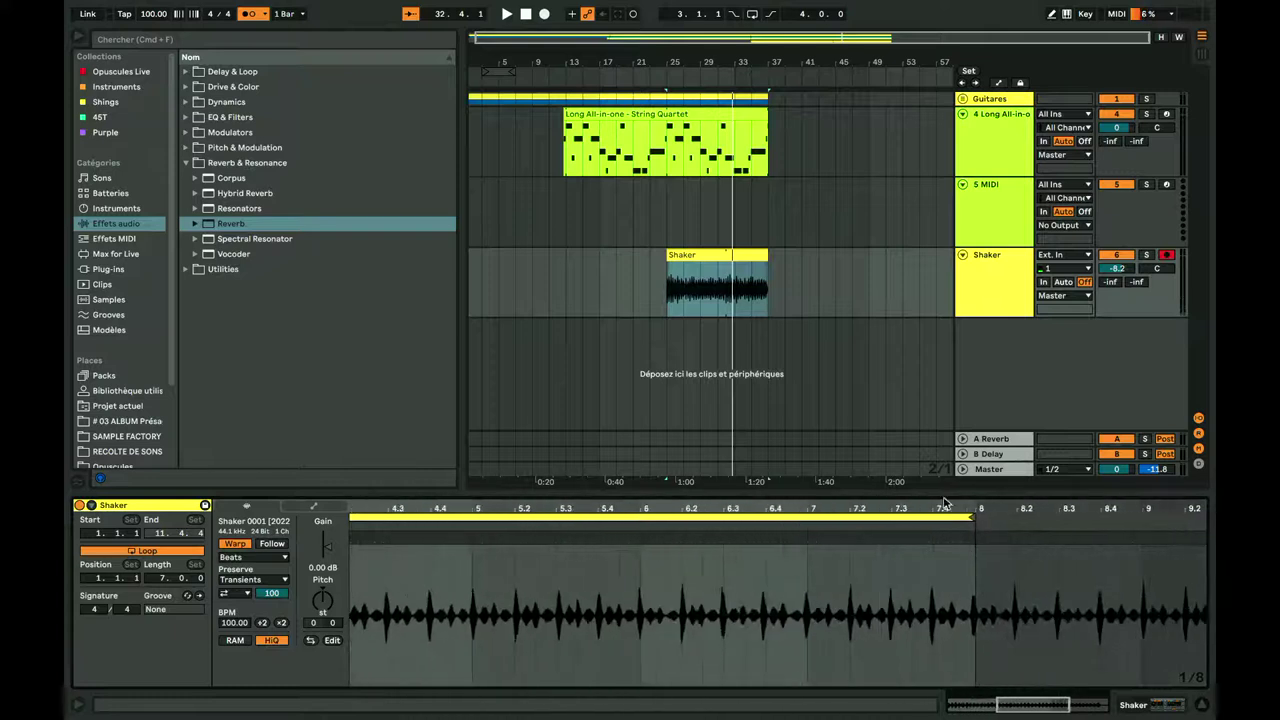
drag(972, 508, 972, 558)
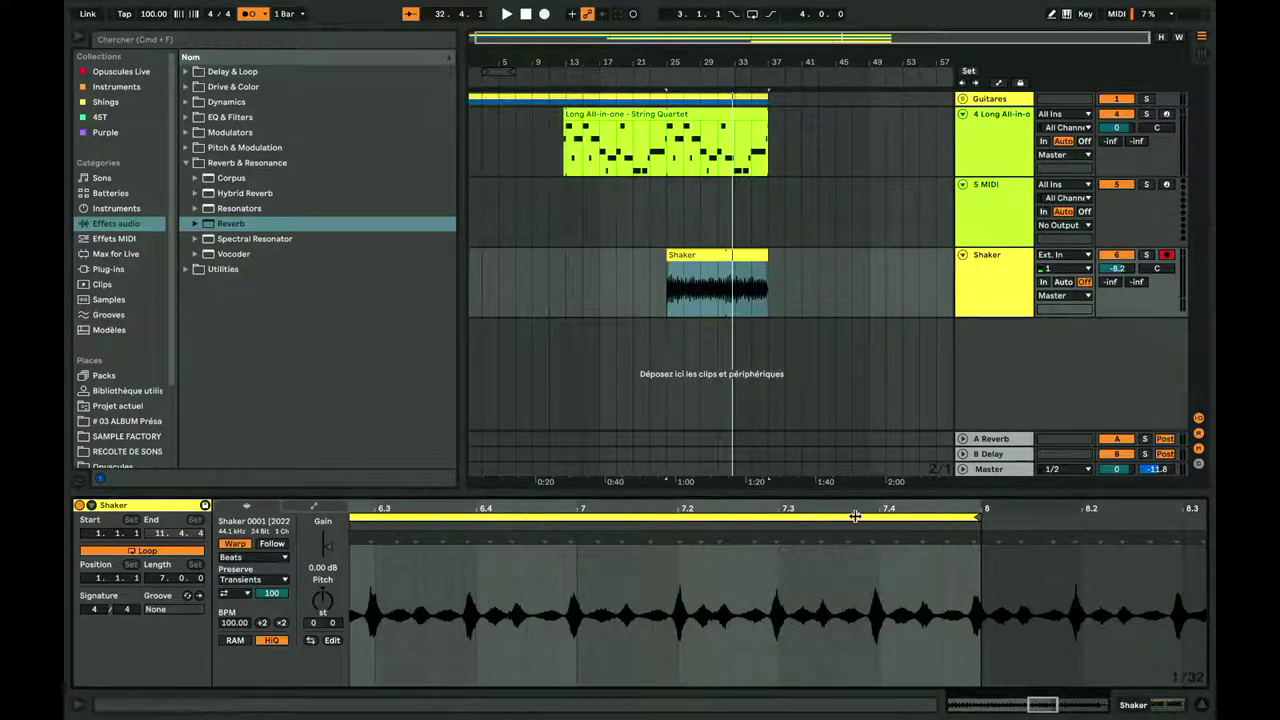
drag(881, 508, 881, 470)
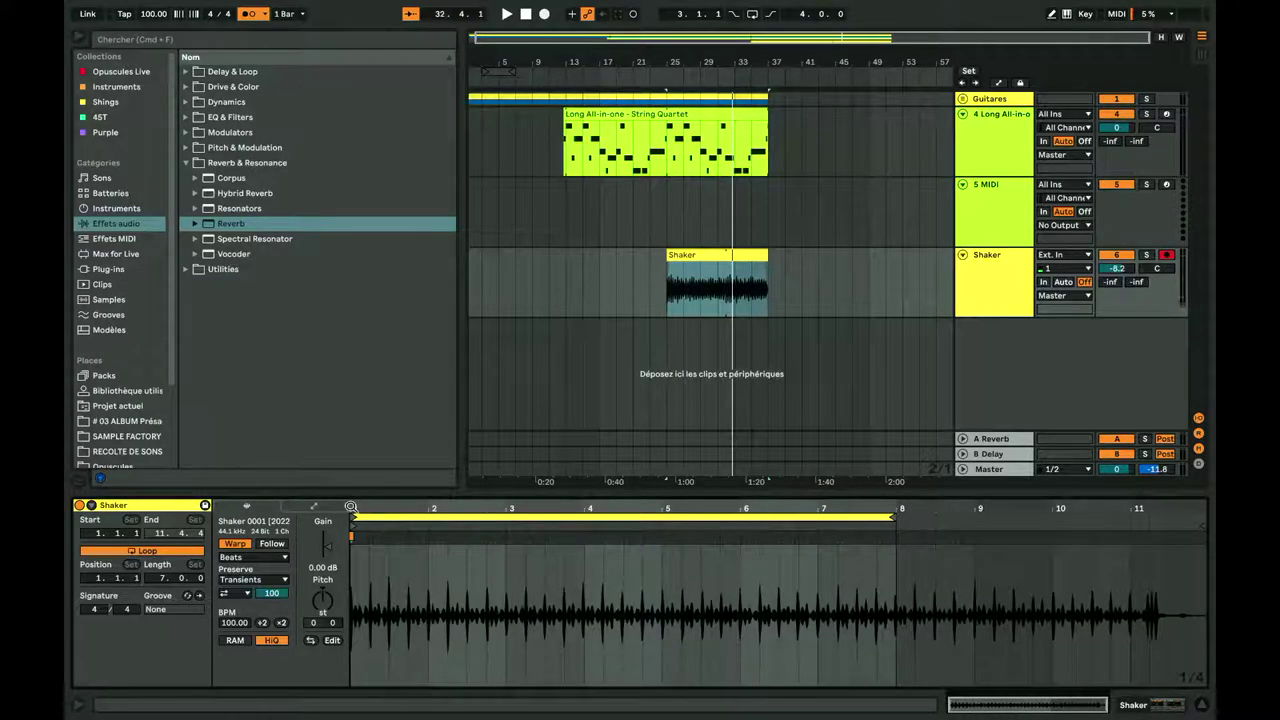
mouse_move(351, 507)
mouse_down()
mouse_move(351, 580)
mouse_move(351, 505)
mouse_up()
drag(898, 505, 890, 509)
Step: Add warp markers on the Shaker transients near bars 7 and 8, and align the second one to bar 8
click(669, 539)
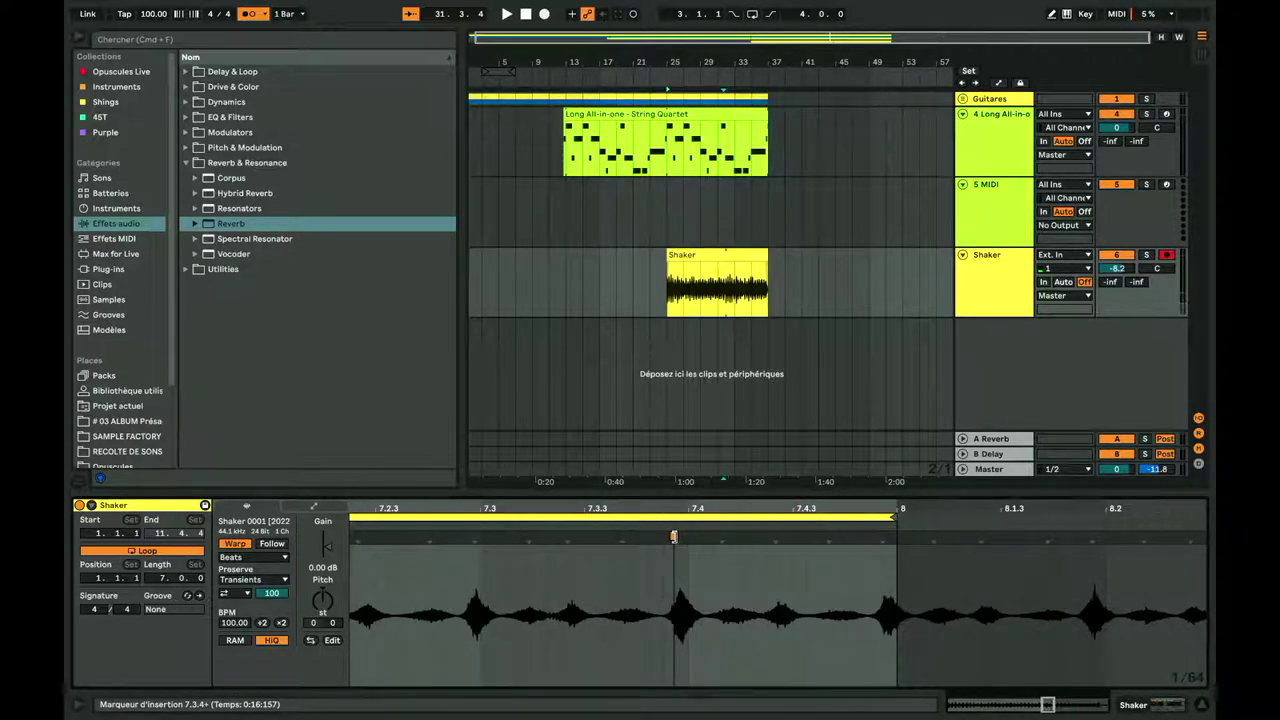
scroll(622, 590, up, 5)
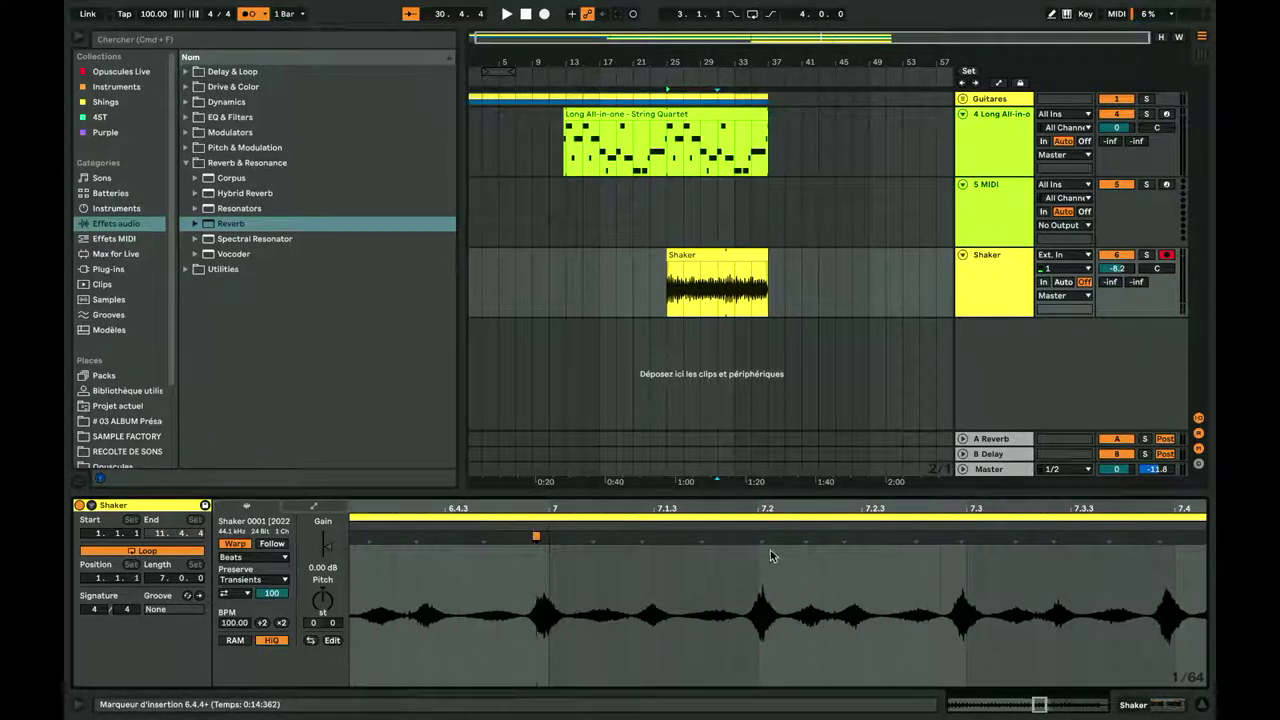
scroll(620, 545, down, 5)
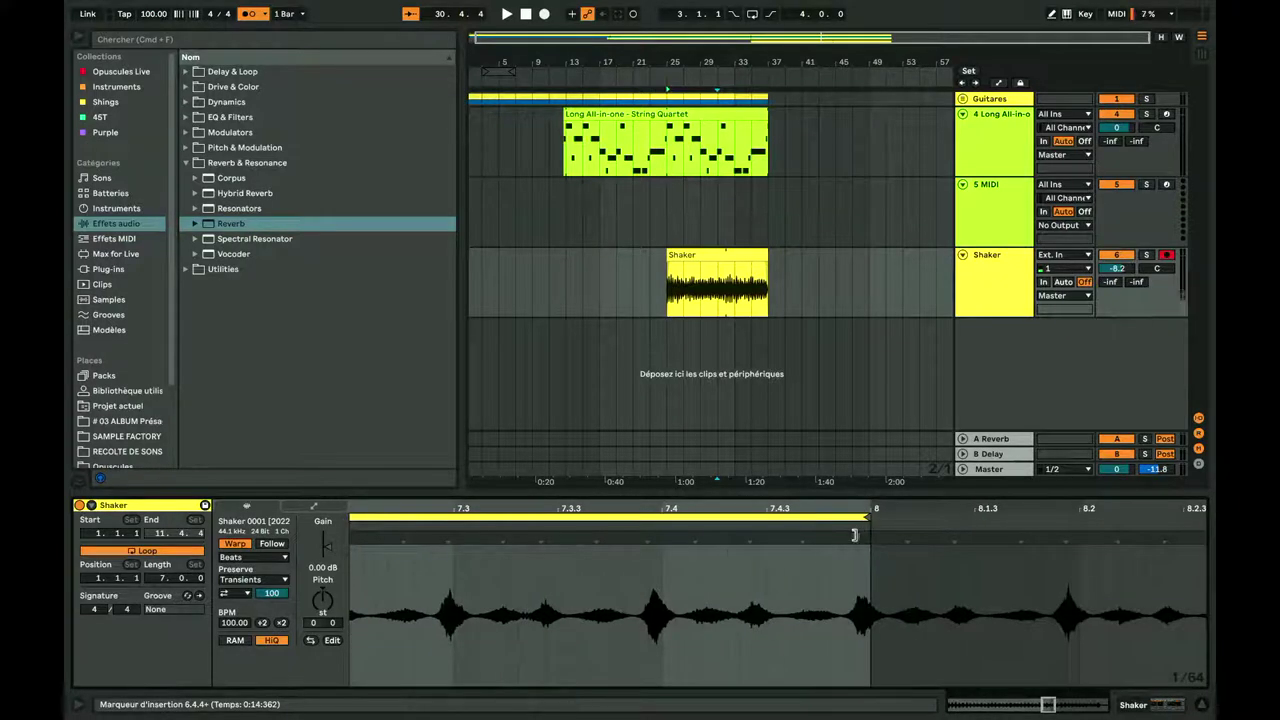
drag(855, 535, 869, 537)
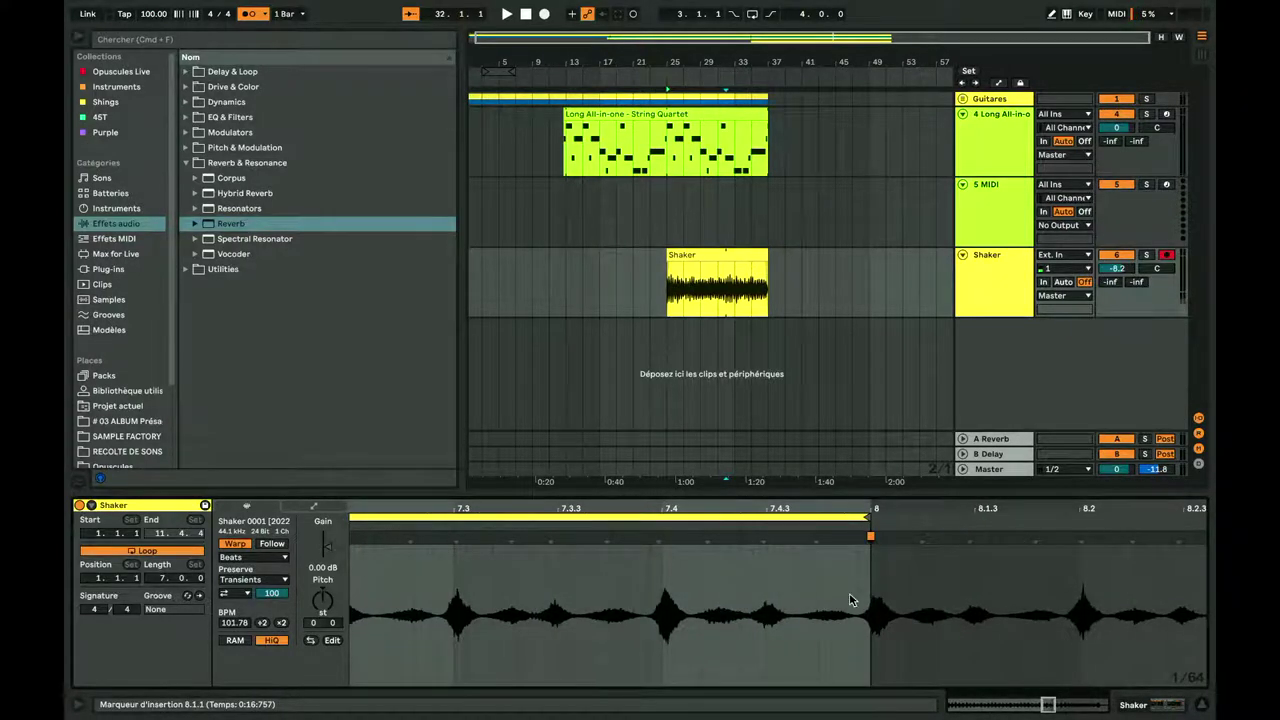
Step: Set the Shaker clip's warp mode to Complex
scroll(850, 600, up, 5)
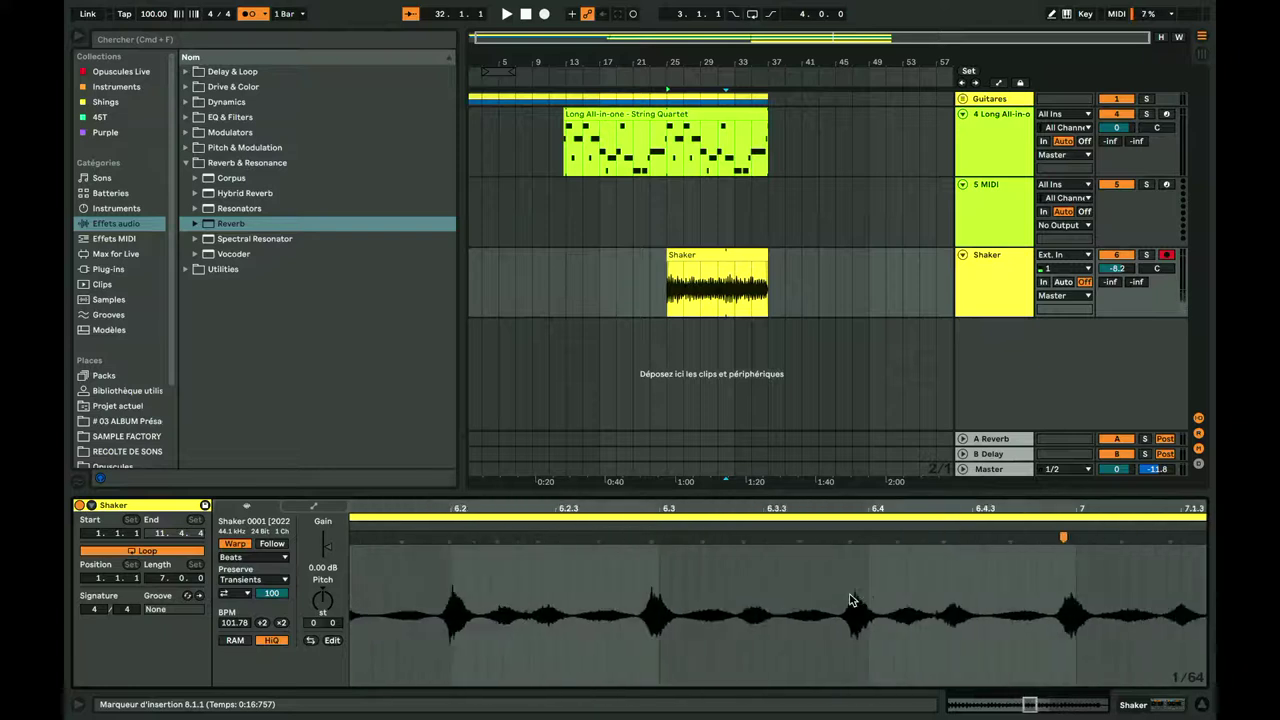
scroll(850, 600, up, 4)
click(258, 560)
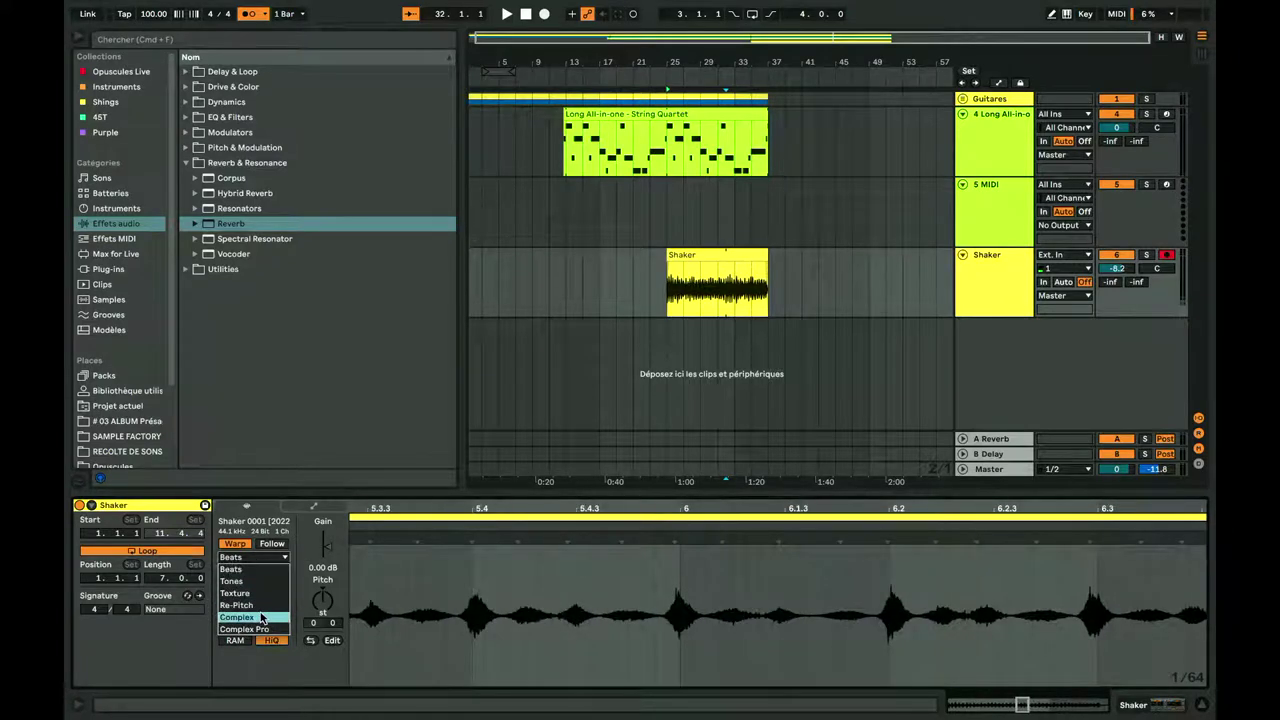
click(260, 620)
Step: Play the warped Shaker clip across its loop end at bar 8 to check the timing
click(670, 528)
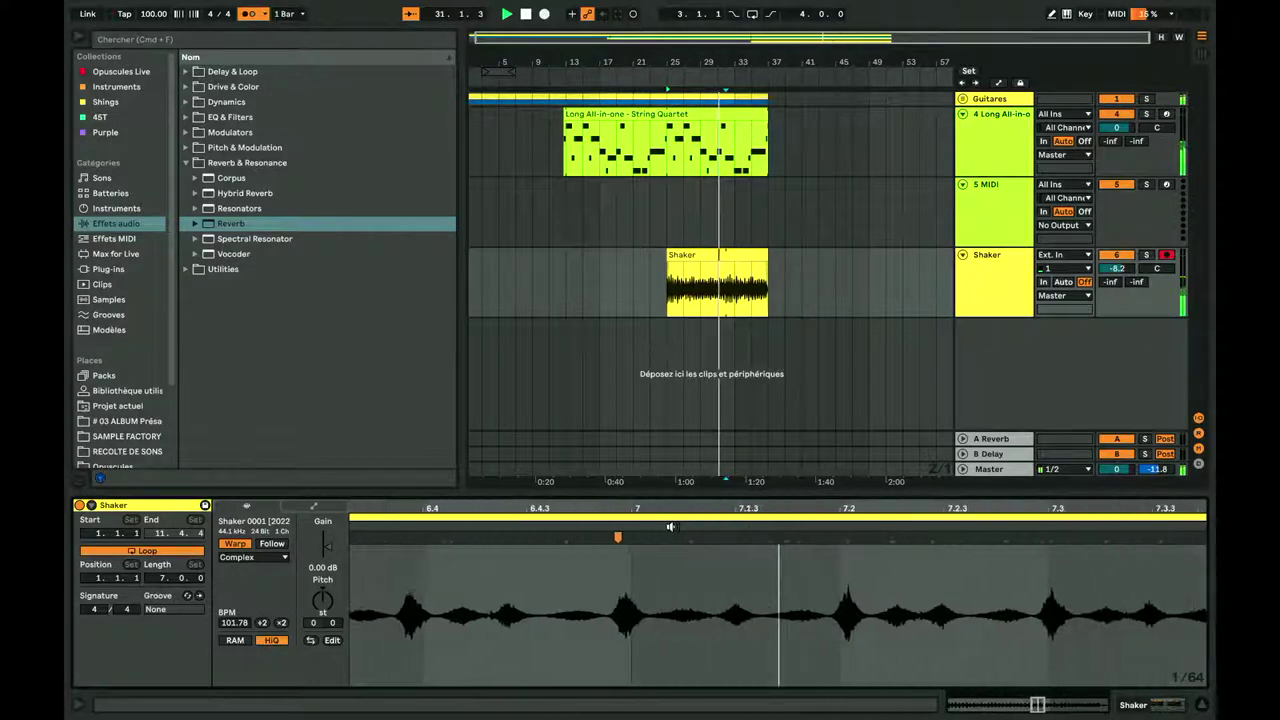
mouse_move(670, 528)
mouse_down()
mouse_move(692, 510)
mouse_move(851, 537)
mouse_move(594, 523)
mouse_up()
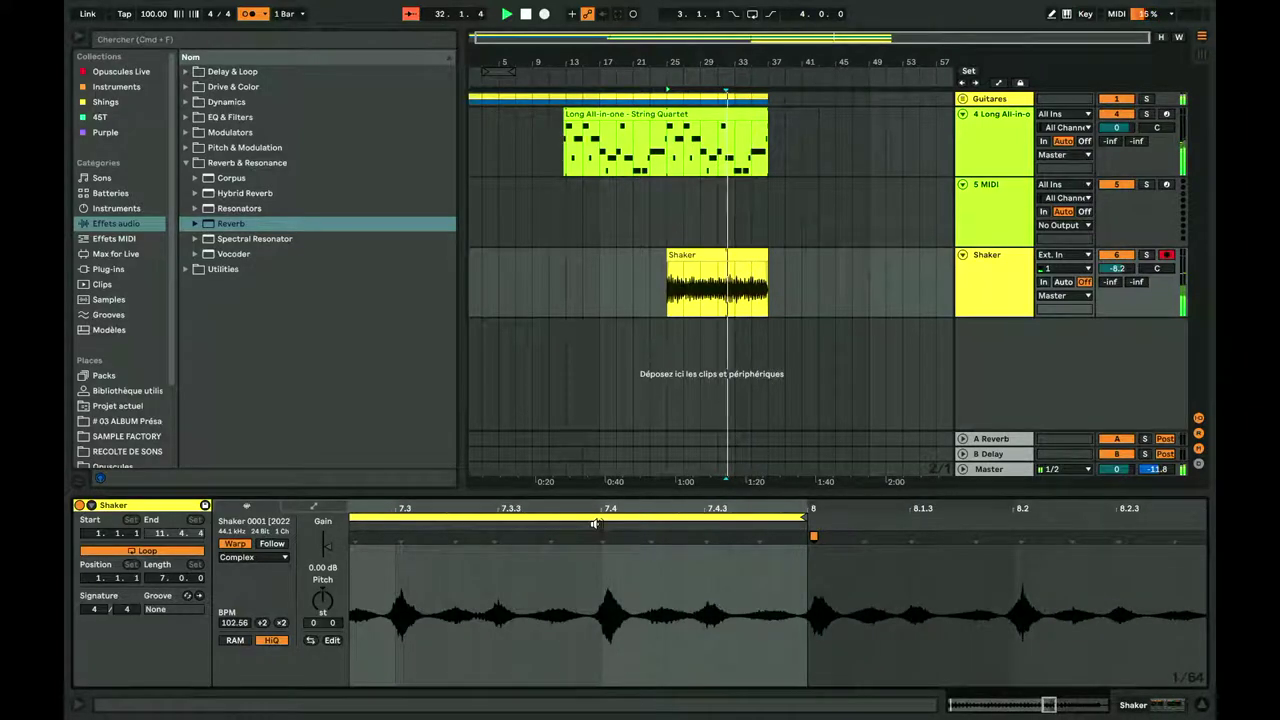
drag(603, 509, 540, 200)
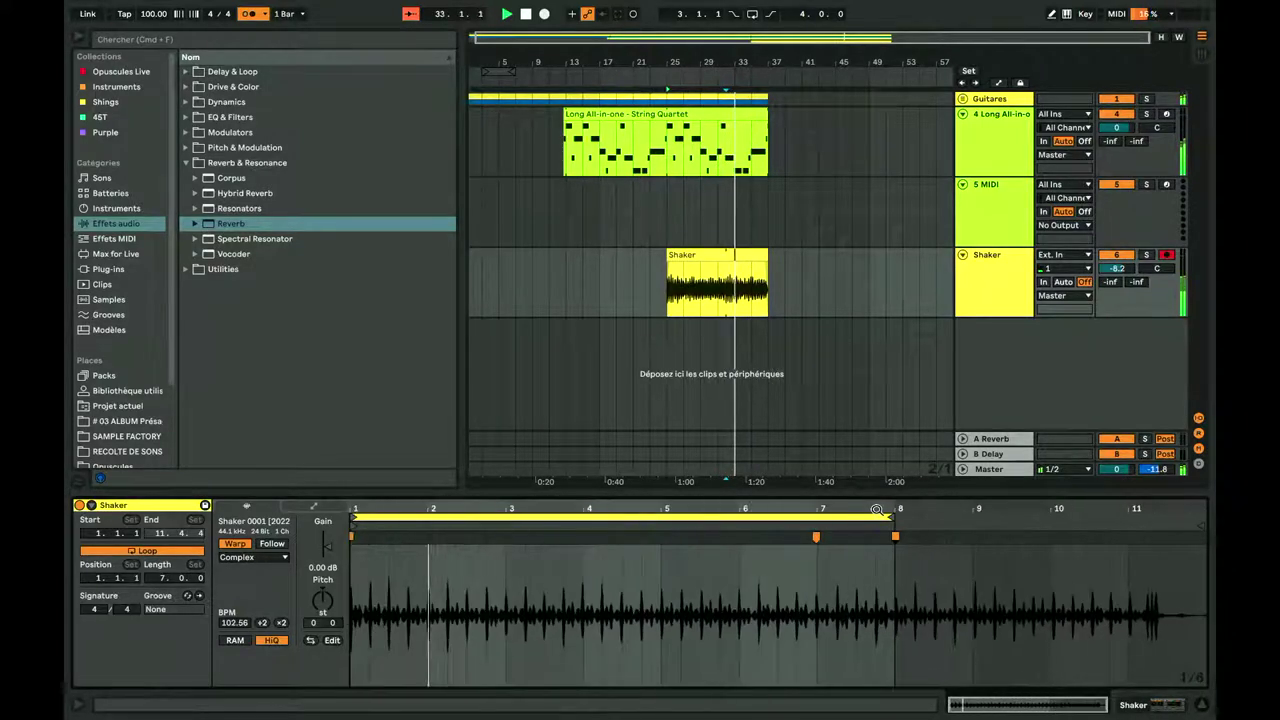
click(525, 15)
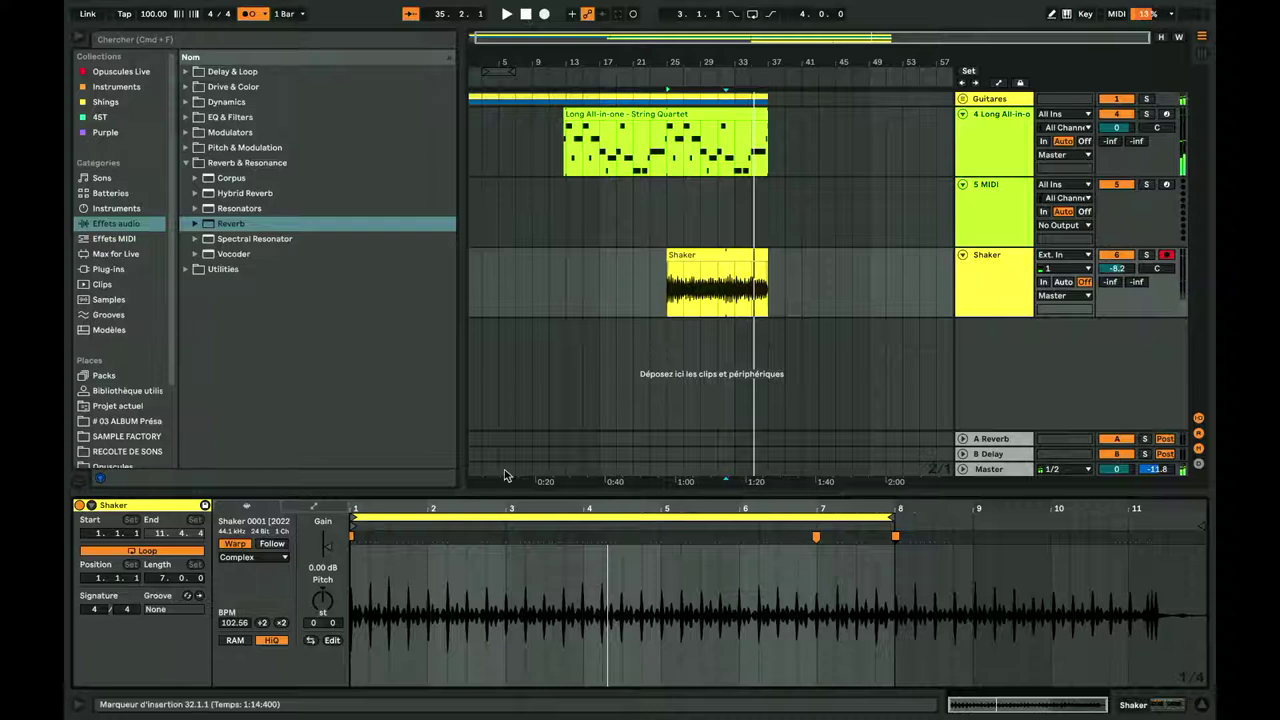
Step: Unfold the Guitares group and return the insert marker to the start of the song
click(352, 557)
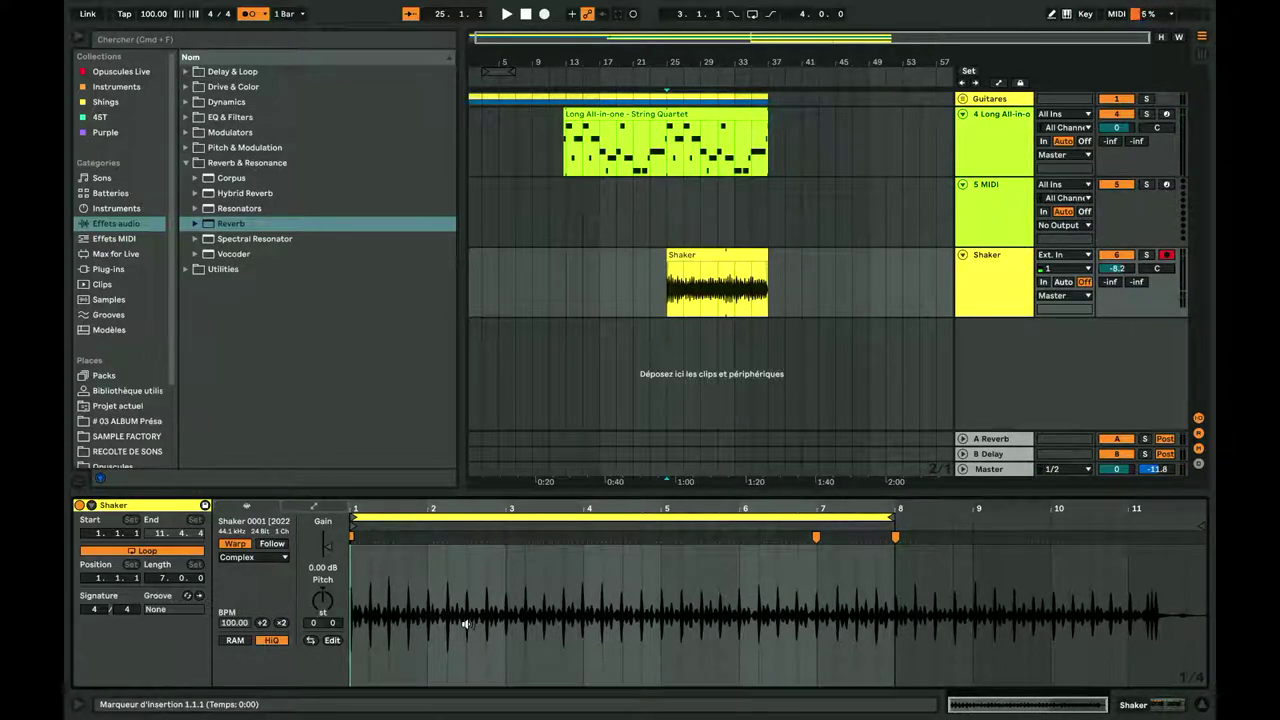
click(612, 392)
scroll(628, 272, left, 1)
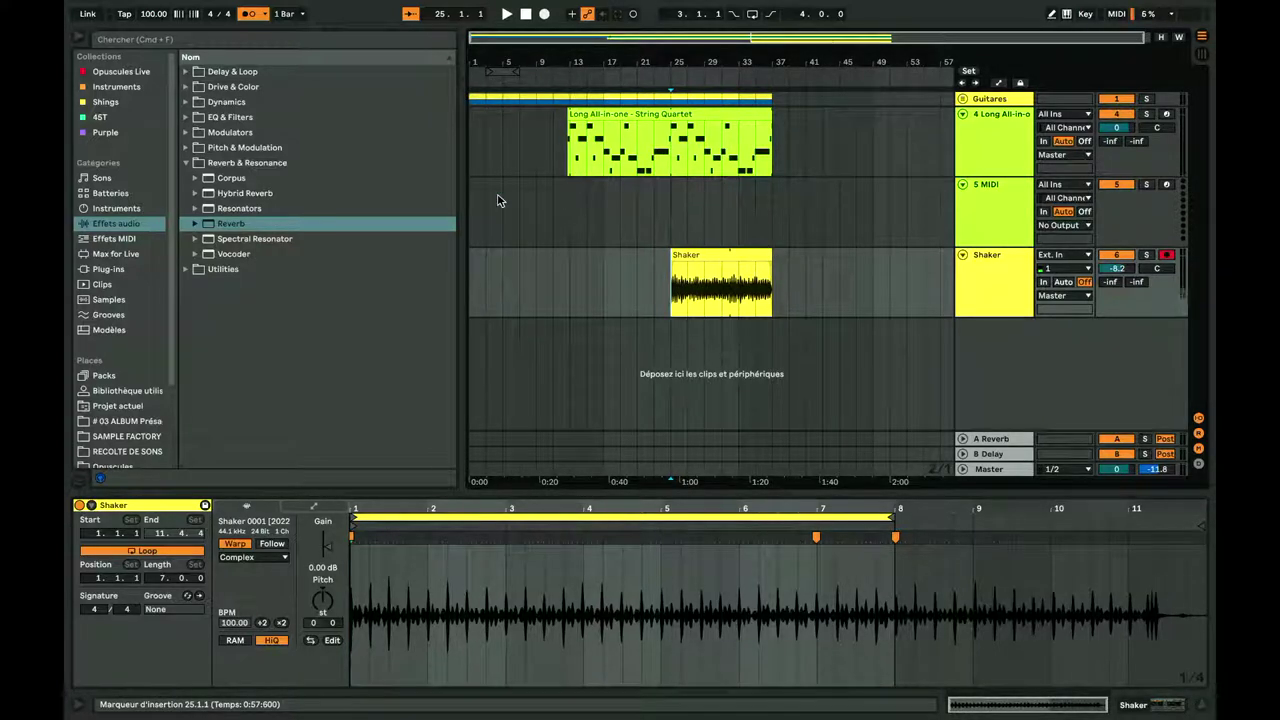
click(472, 120)
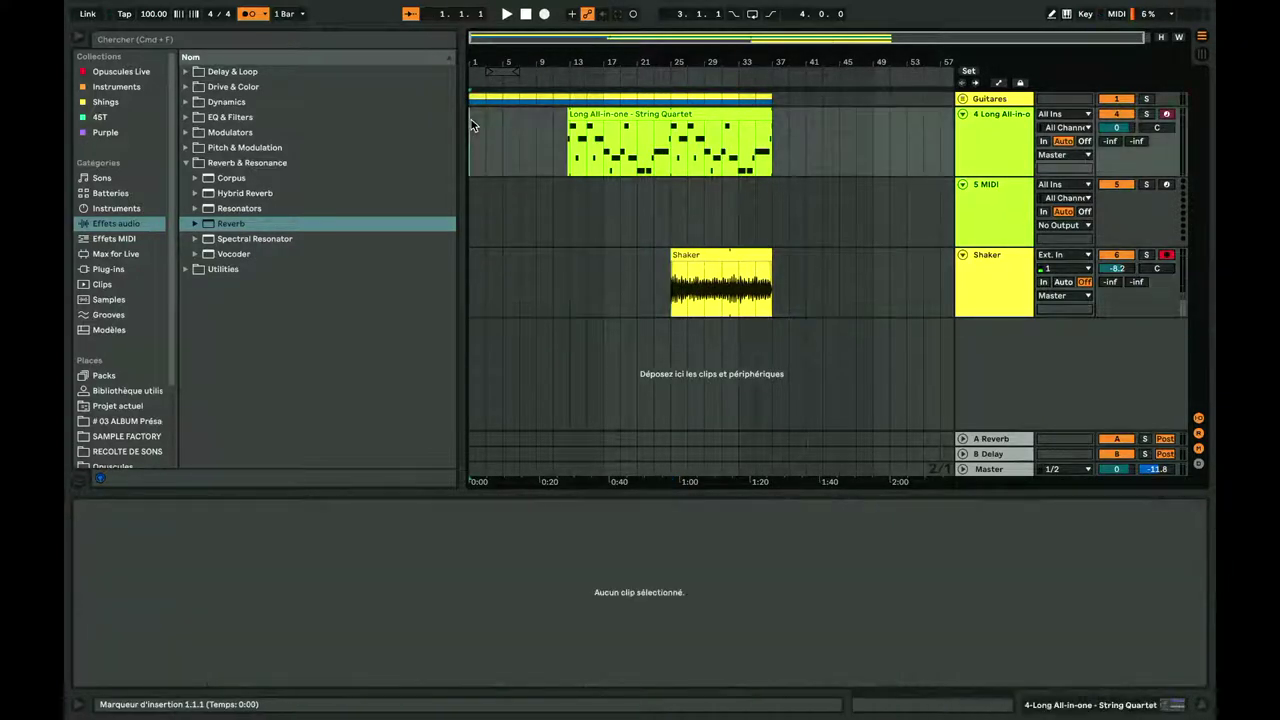
key(Up)
click(963, 100)
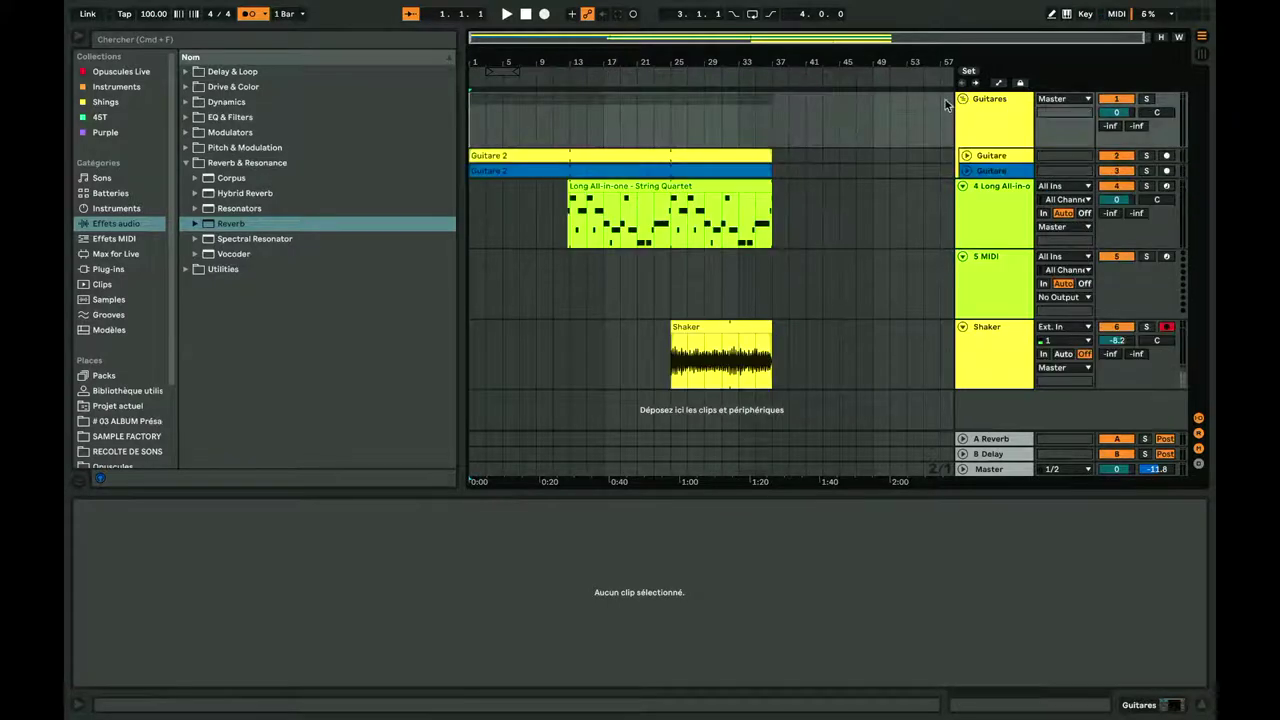
click(870, 167)
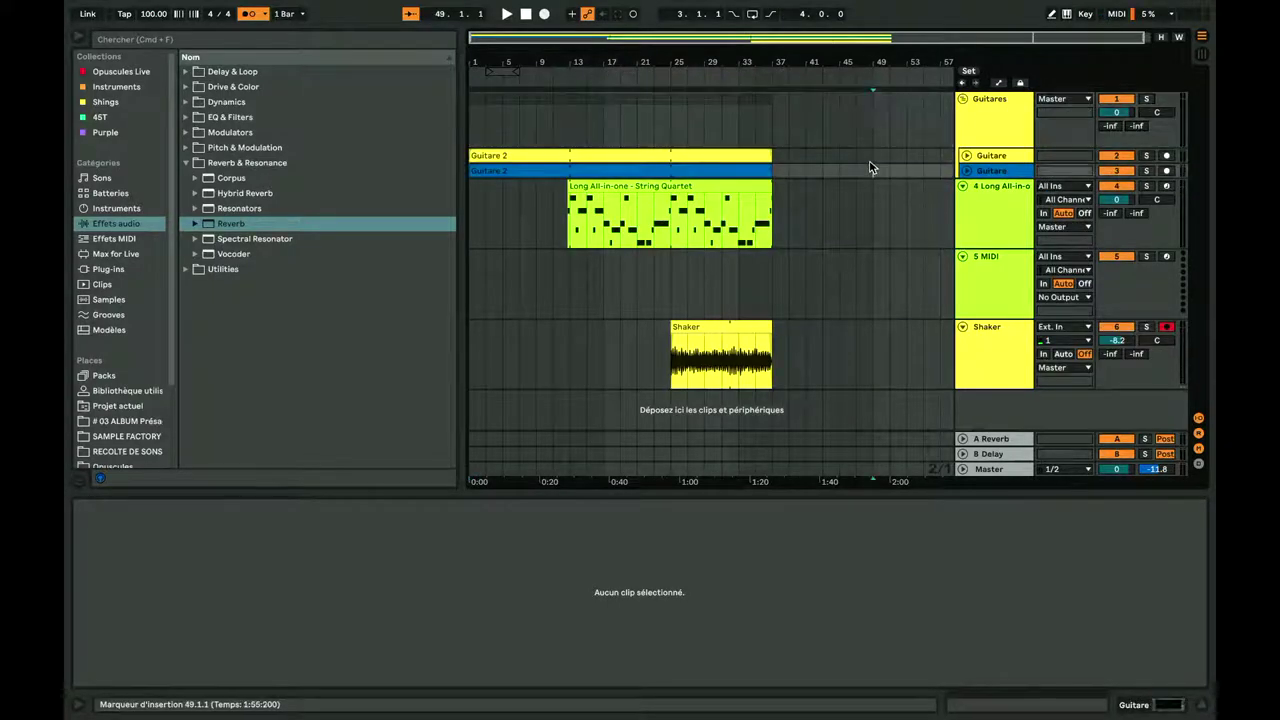
click(524, 14)
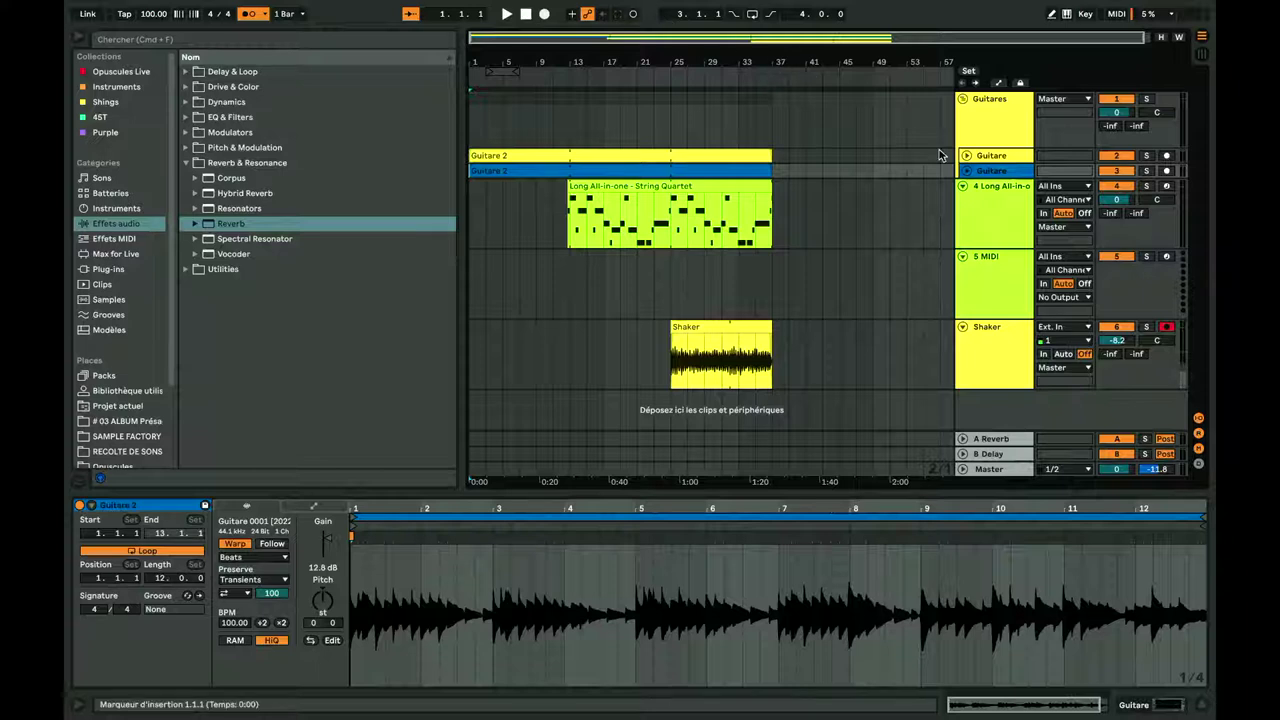
Step: Play the first four bars of the arrangement from the start of the yellow Guitare 2 clip
click(977, 136)
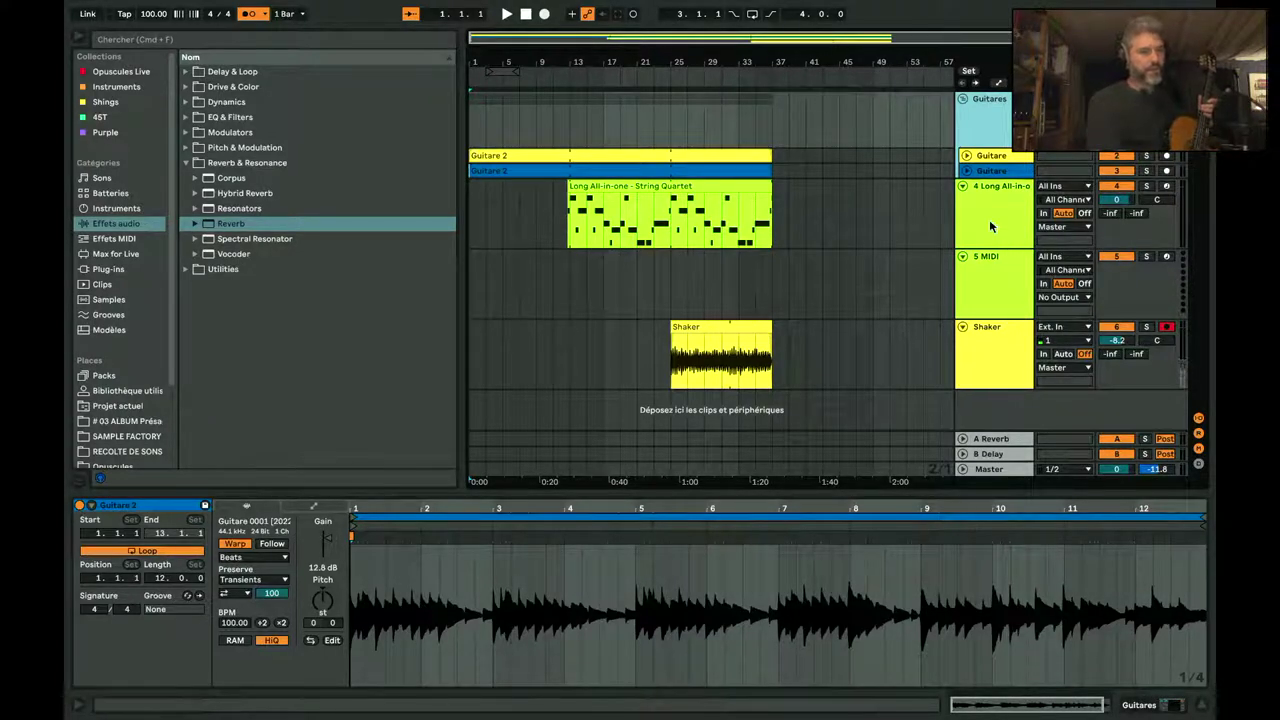
click(492, 155)
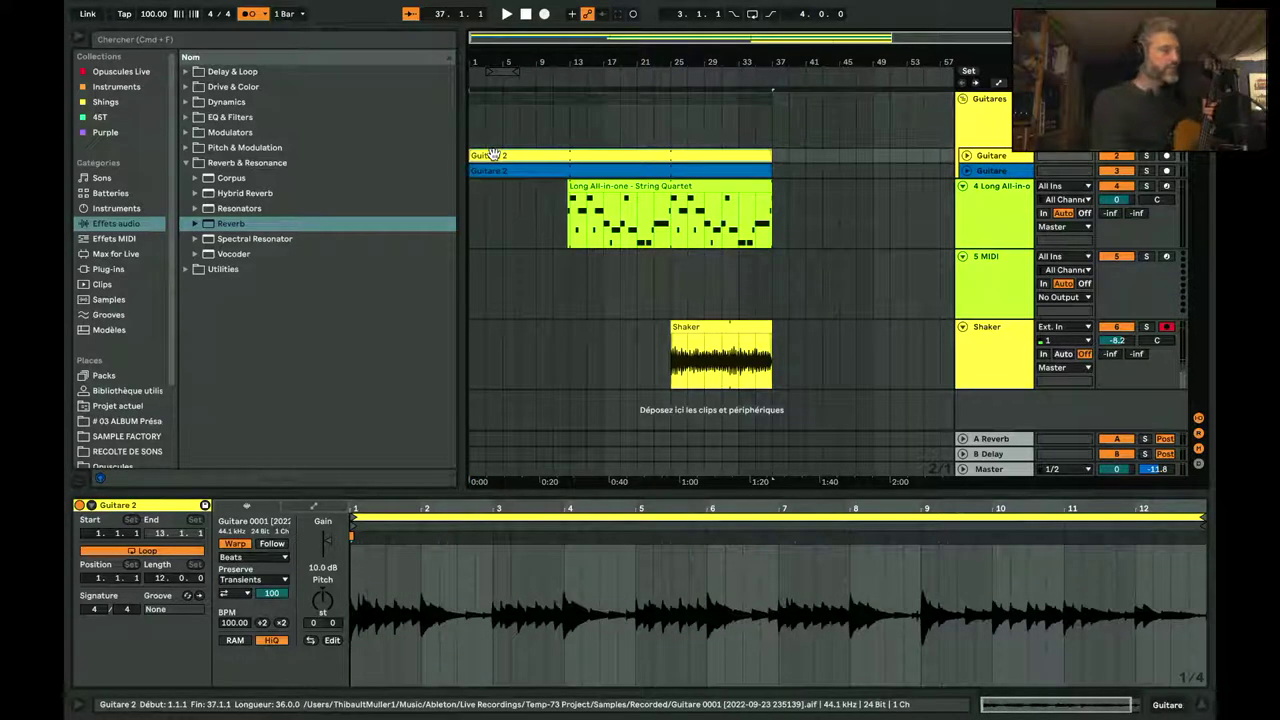
key(space)
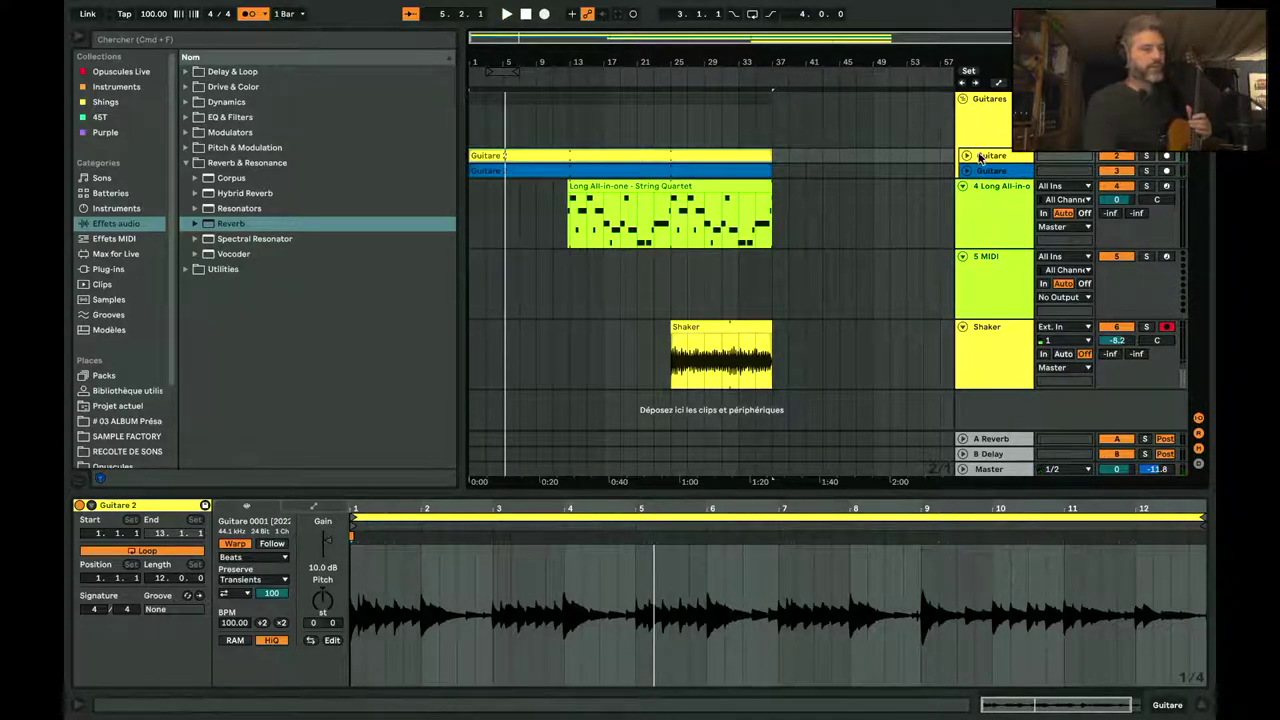
click(980, 157)
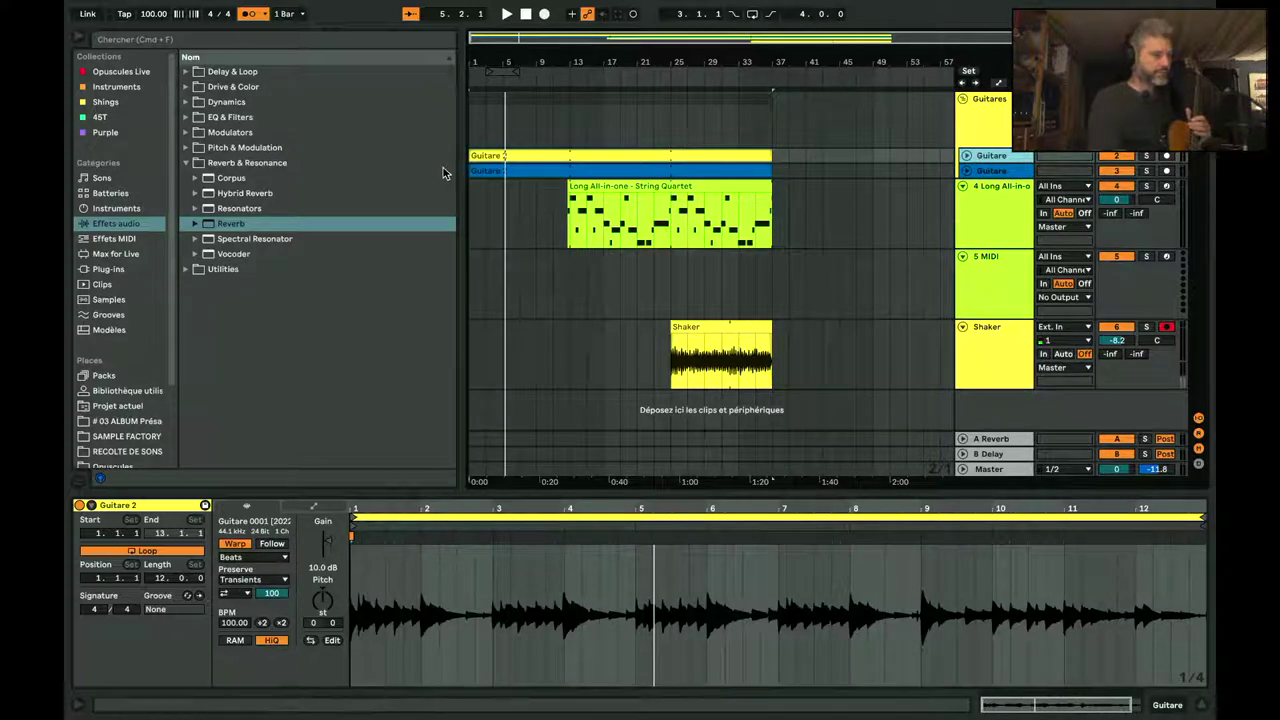
click(472, 172)
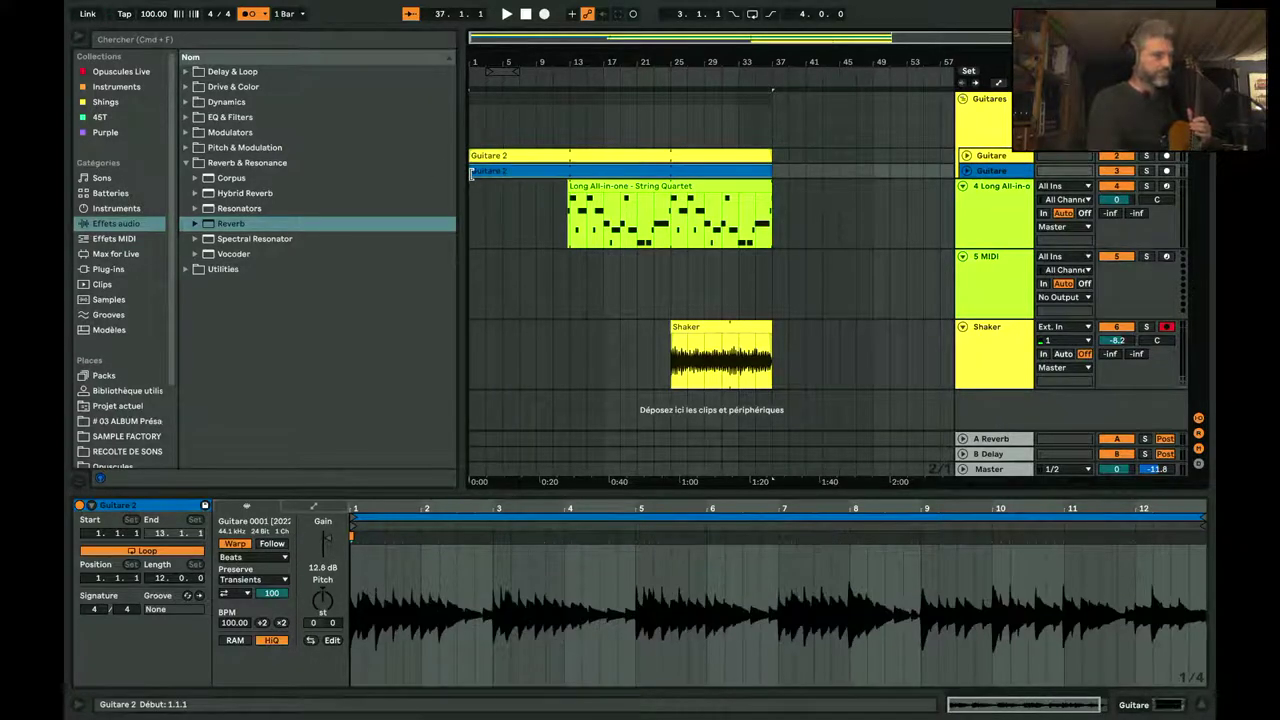
key(ctrl+i)
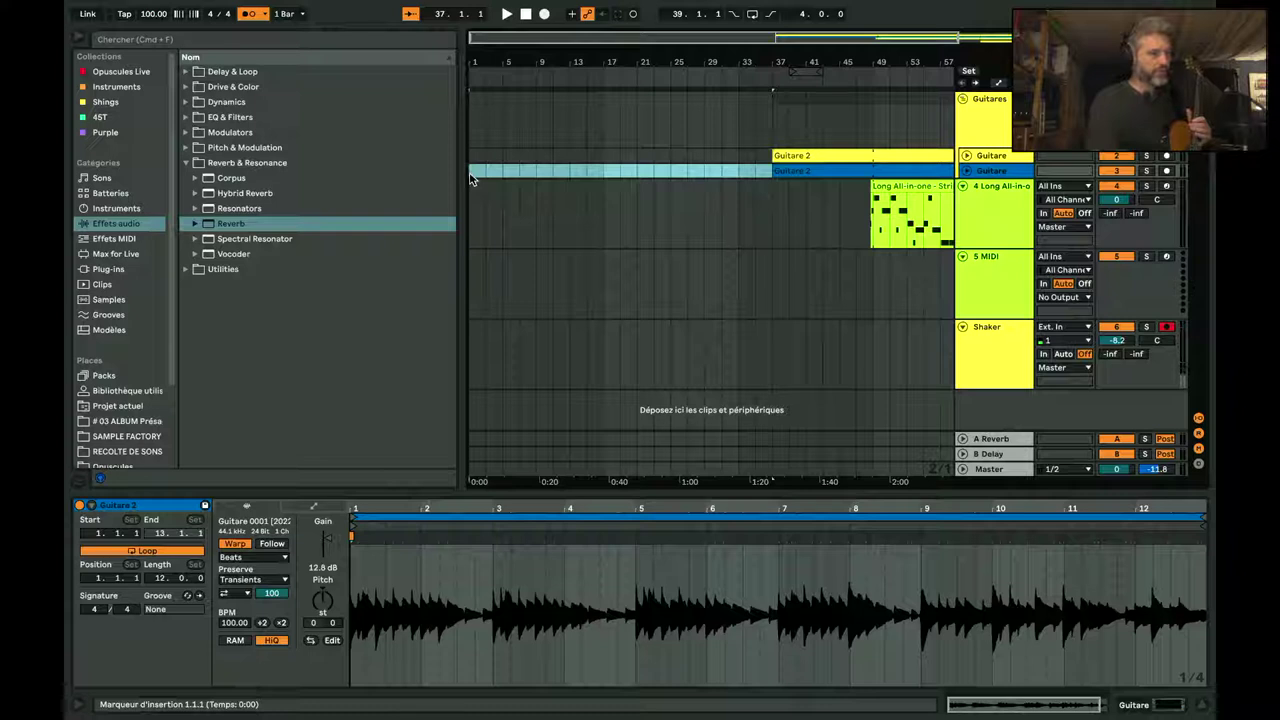
key(ctrl+z)
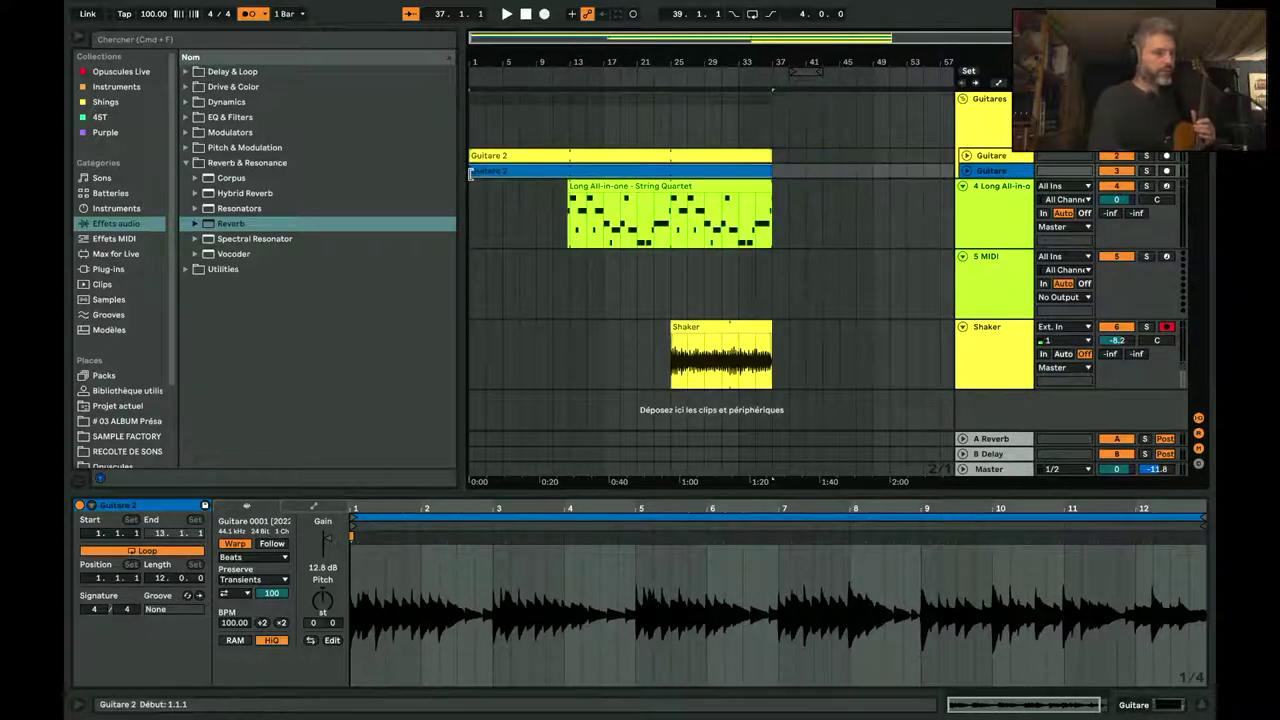
Step: Insert four bars of silence at the start of the song, ahead of all the clips
click(478, 188)
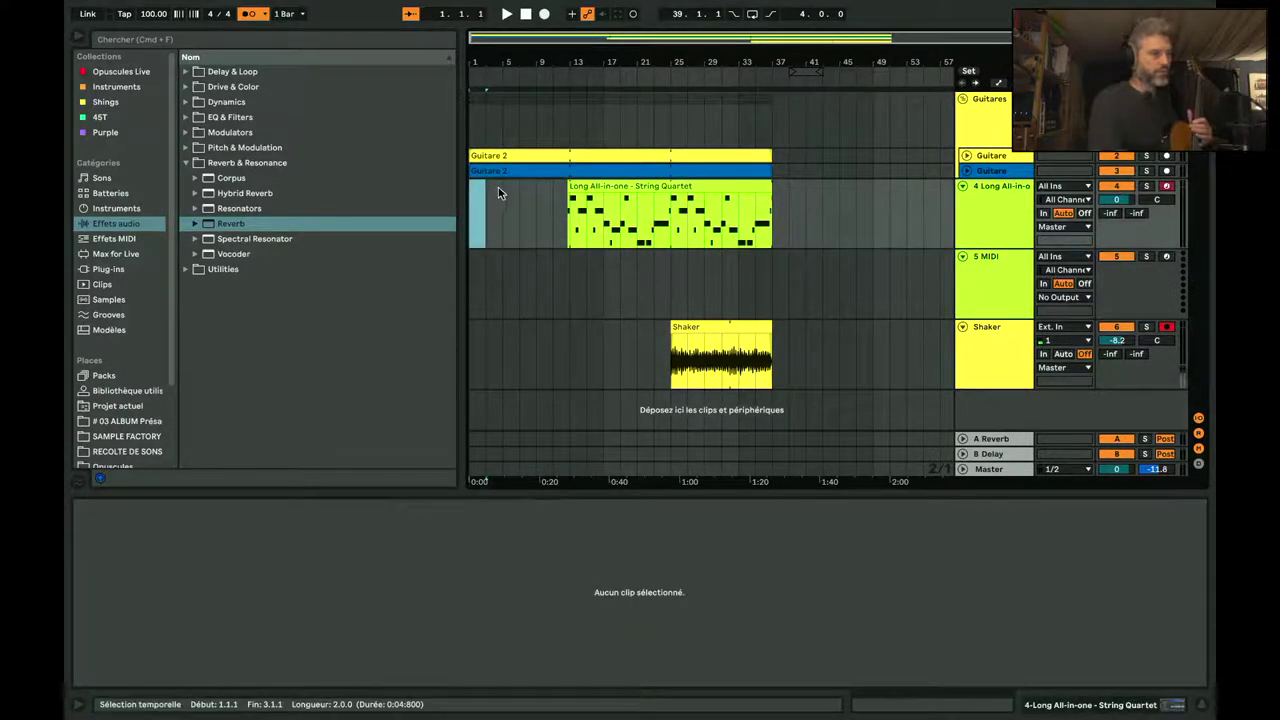
drag(498, 187, 450, 187)
key(ctrl+i)
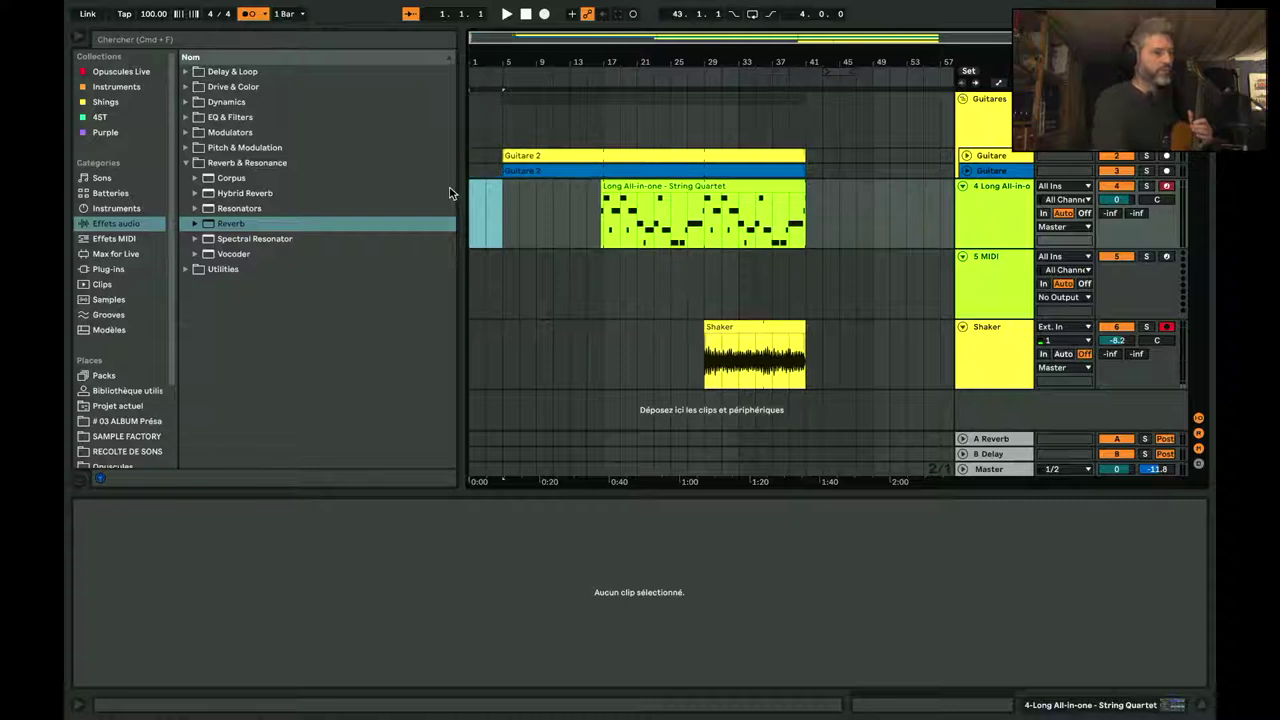
Step: Play through the empty intro, and record a guitar part over bars 1 to 4 on the yellow Guitare track with a count-in
click(472, 157)
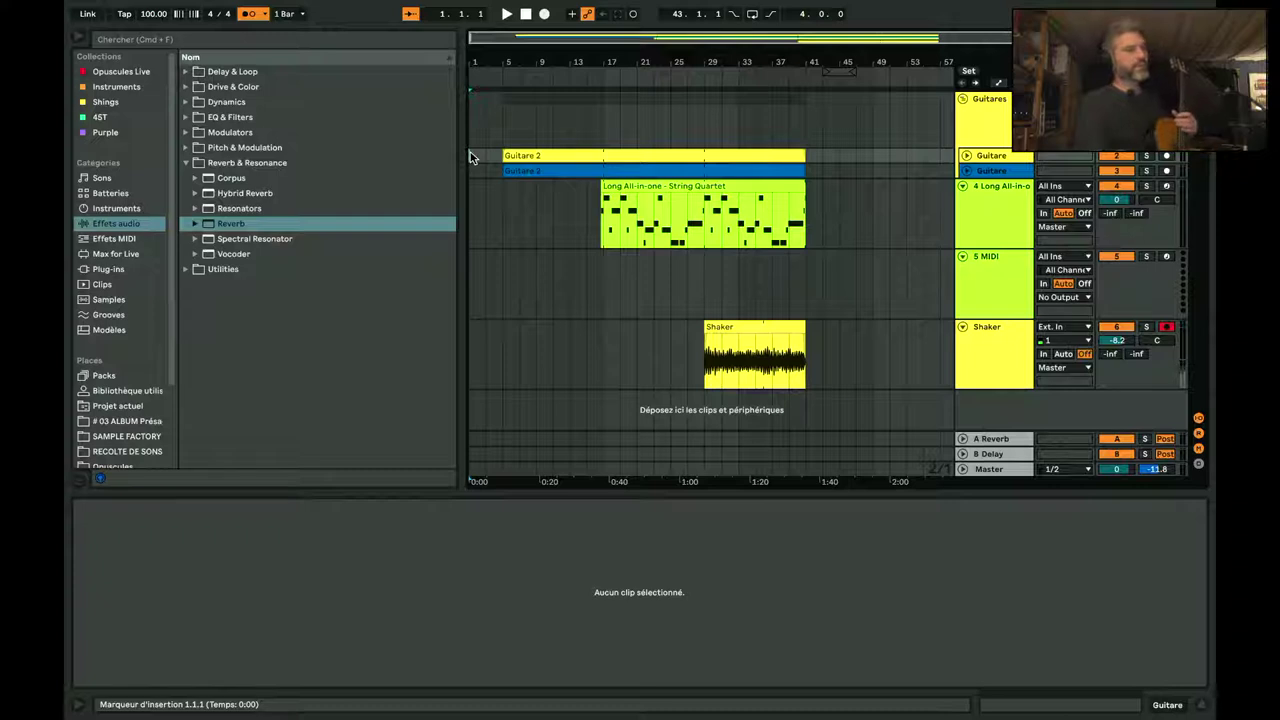
key(space)
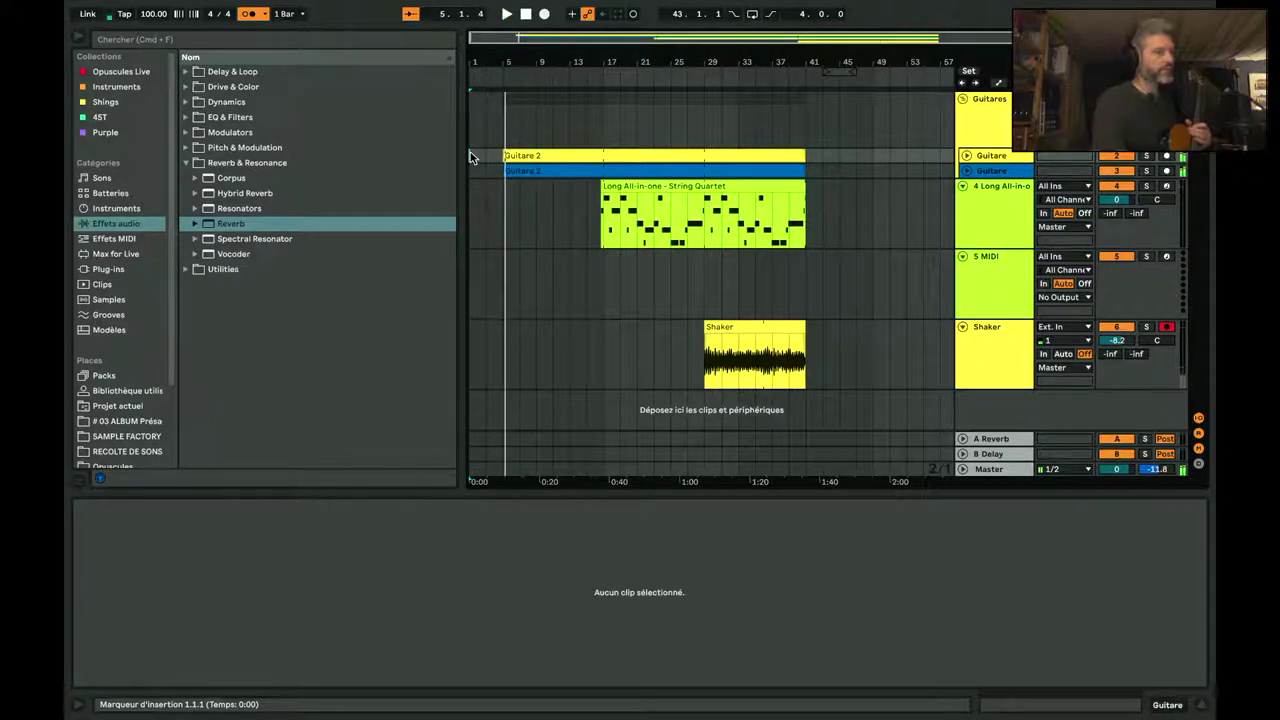
drag(472, 157, 503, 157)
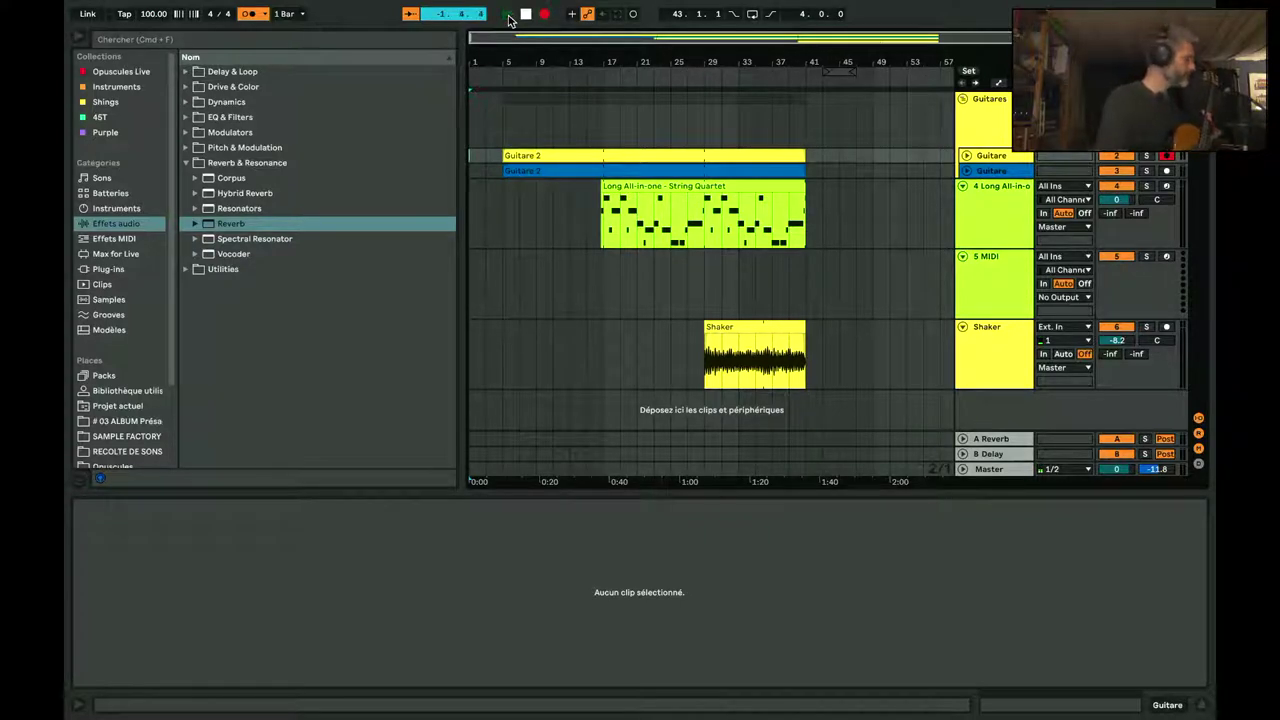
click(508, 15)
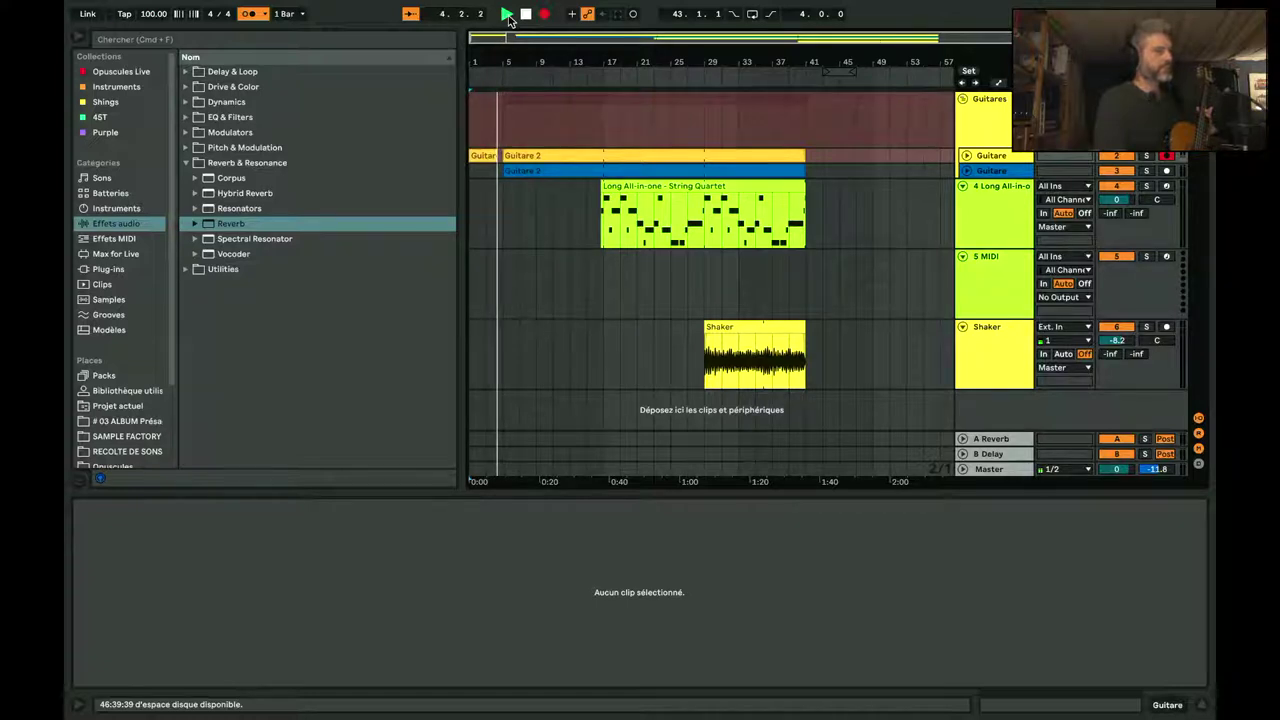
key(space)
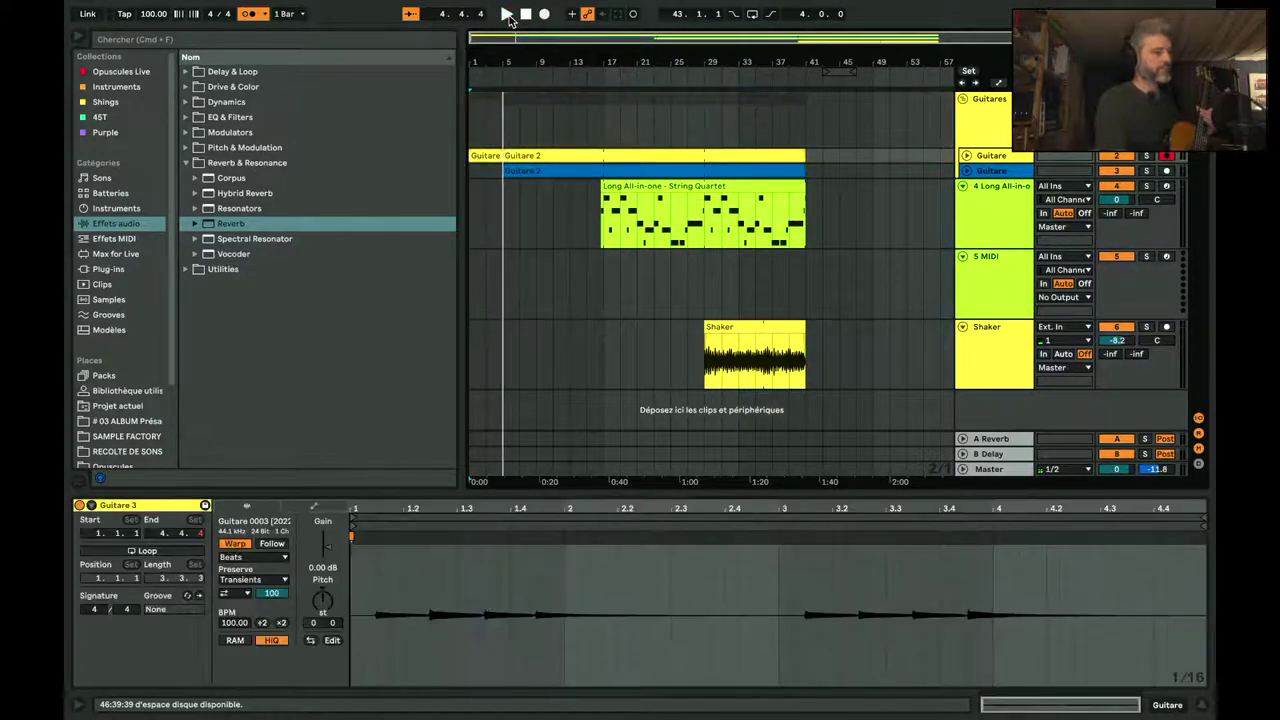
Step: Set the loop range to bars 1 to 4, enable punch-in and punch-out, and place the insert marker at the blue Guitare track's start
drag(496, 61, 716, 171)
click(492, 178)
key(super+l)
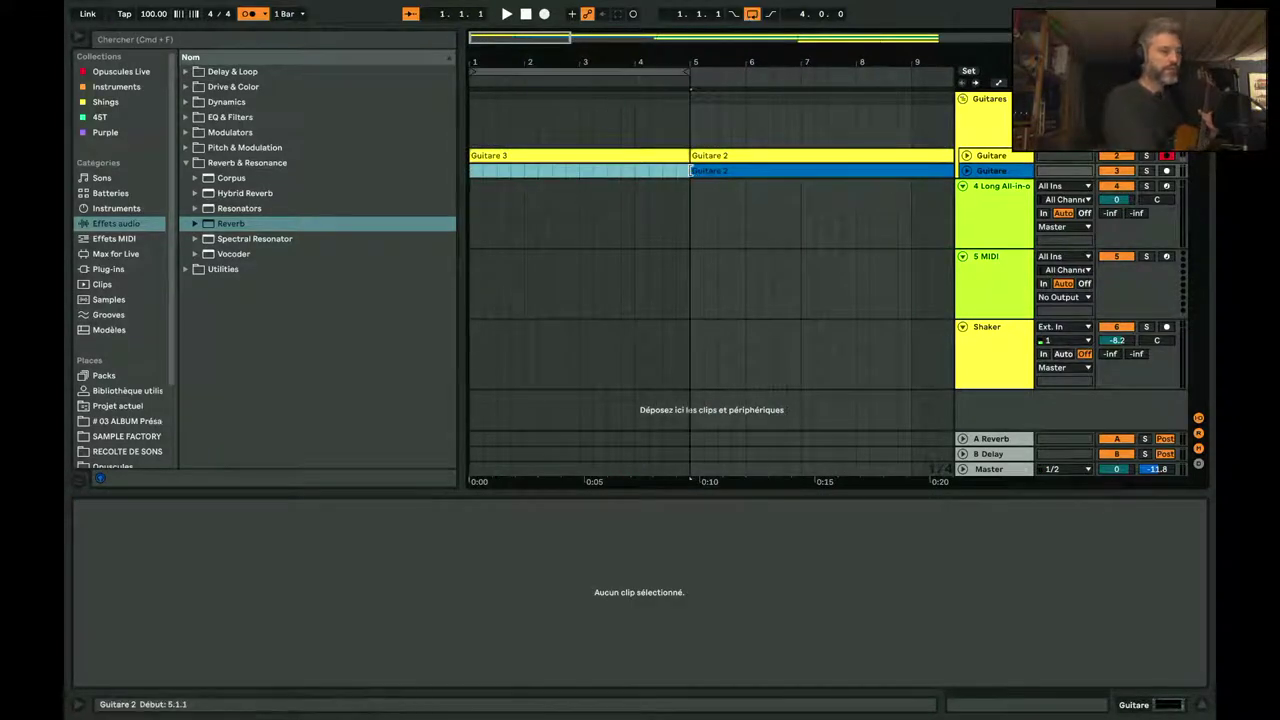
click(473, 174)
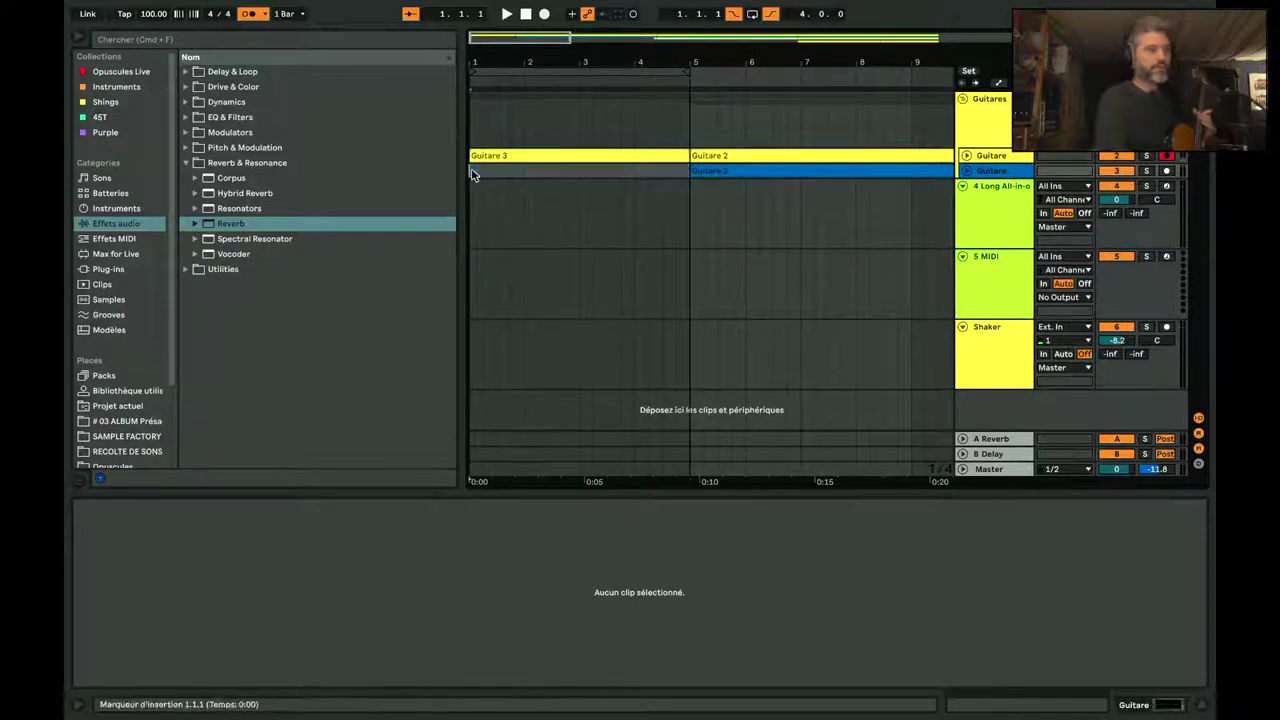
Step: Unfold the yellow Guitare track, raise its Guitare 3 clip gain to 11.3 dB, and play the intro into the Guitare 2 clip
click(966, 158)
click(563, 160)
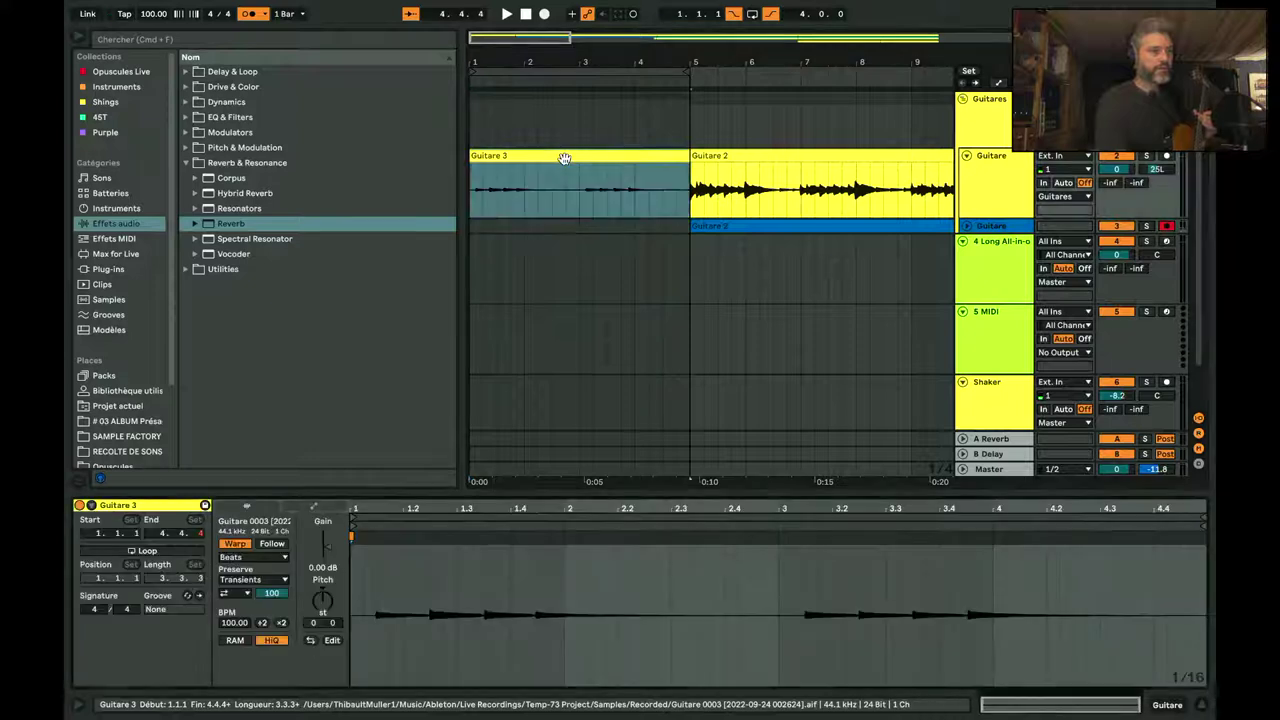
drag(325, 550, 325, 536)
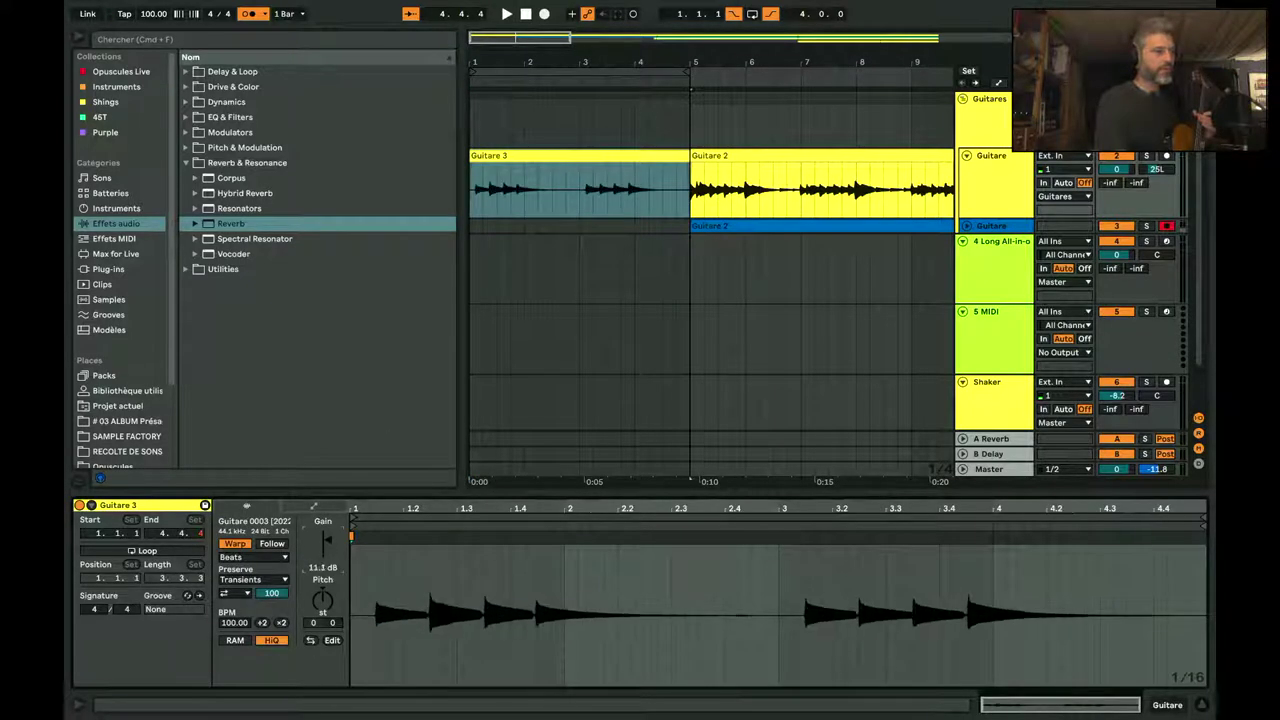
key(space)
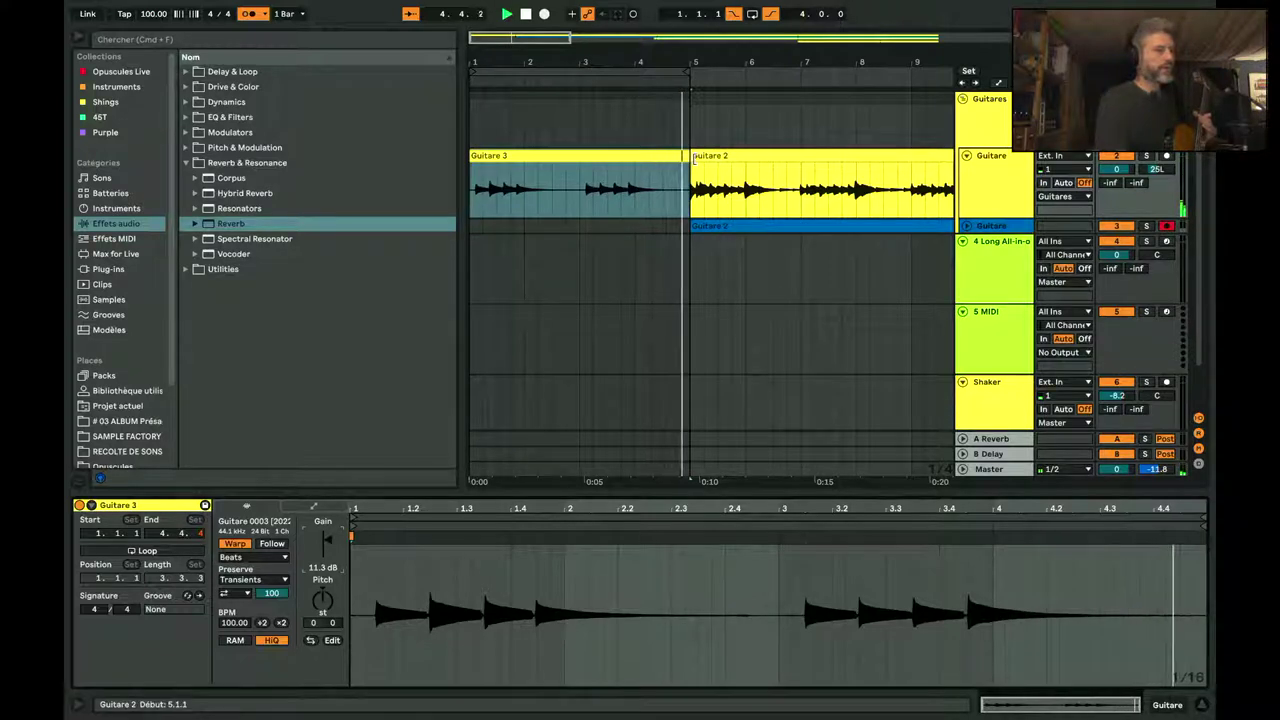
click(692, 157)
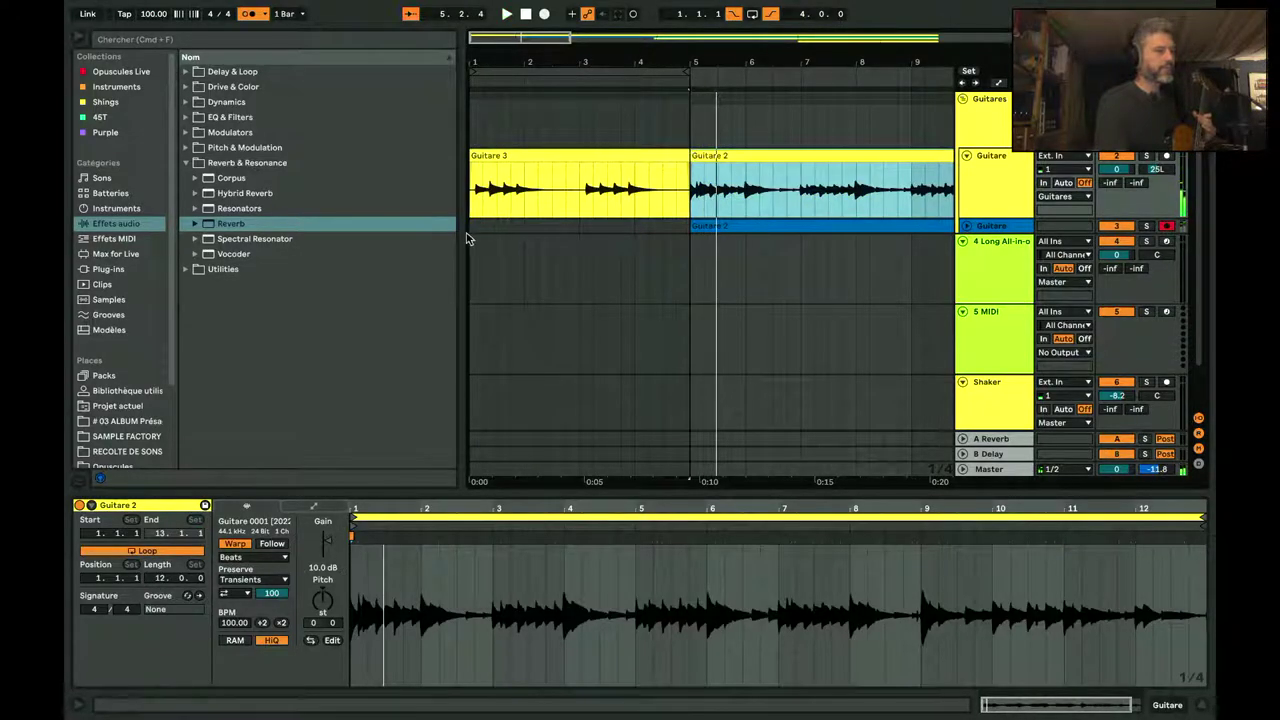
Step: Record a second guitar part over bars 1 to 4 on the blue Guitare track from the start of the song
click(470, 236)
key(space)
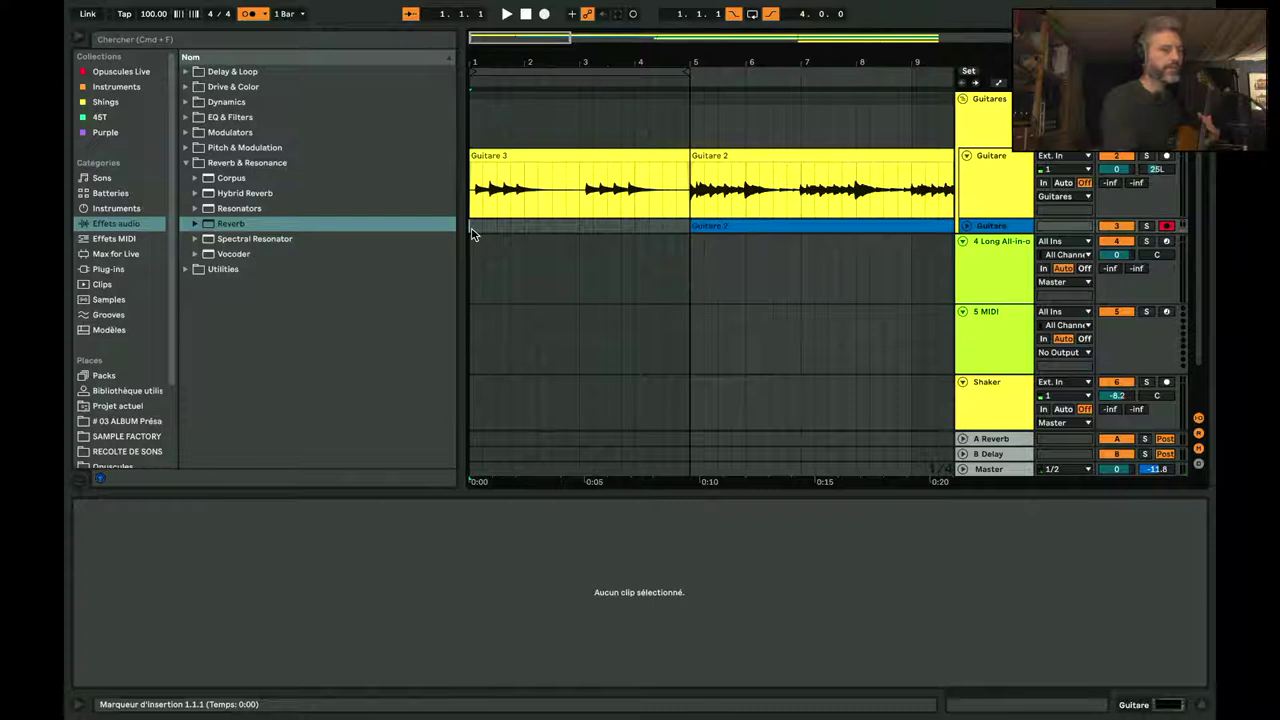
key(F9)
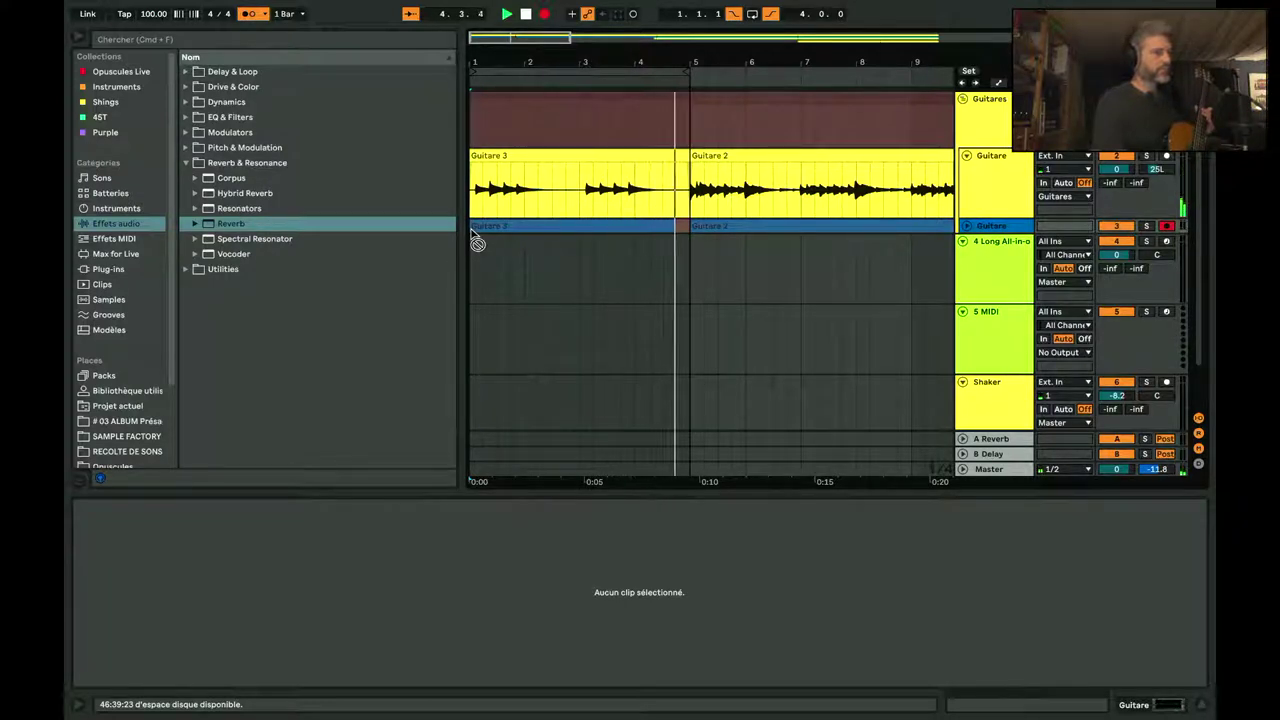
click(472, 227)
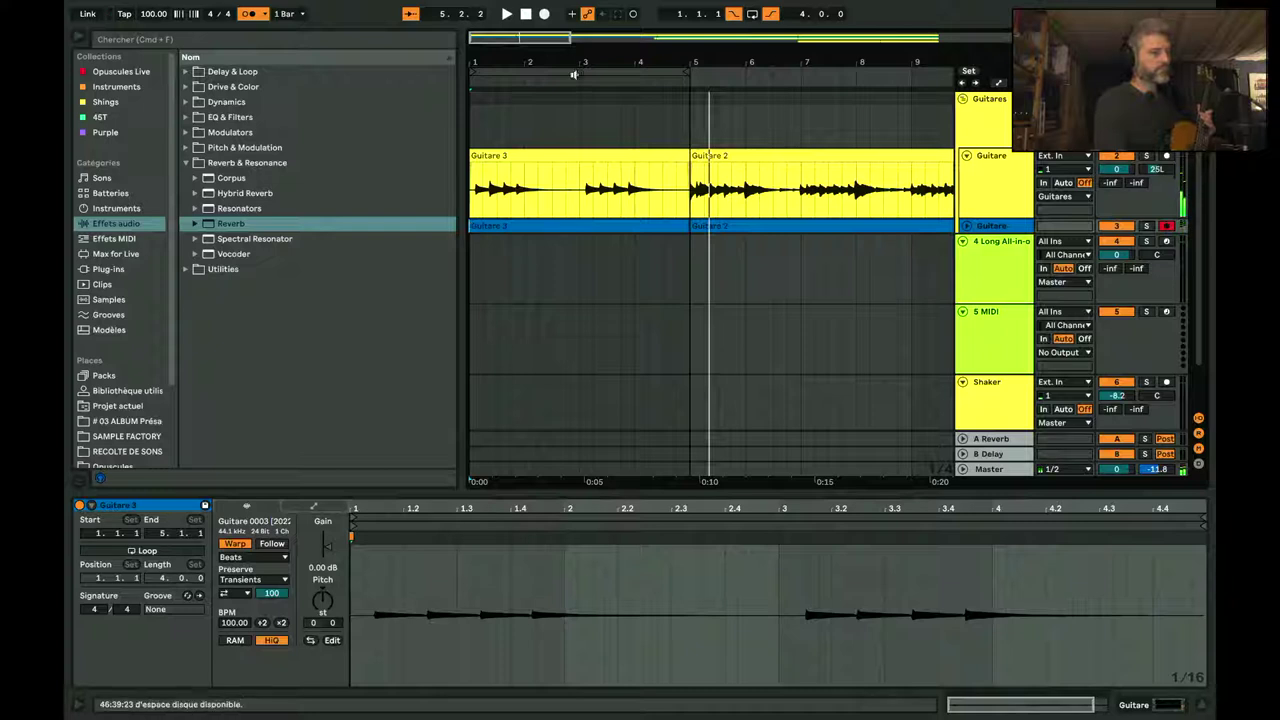
Step: Unfold the blue Guitare track and raise the gain of its newly recorded intro clip to 10.1 dB
click(966, 227)
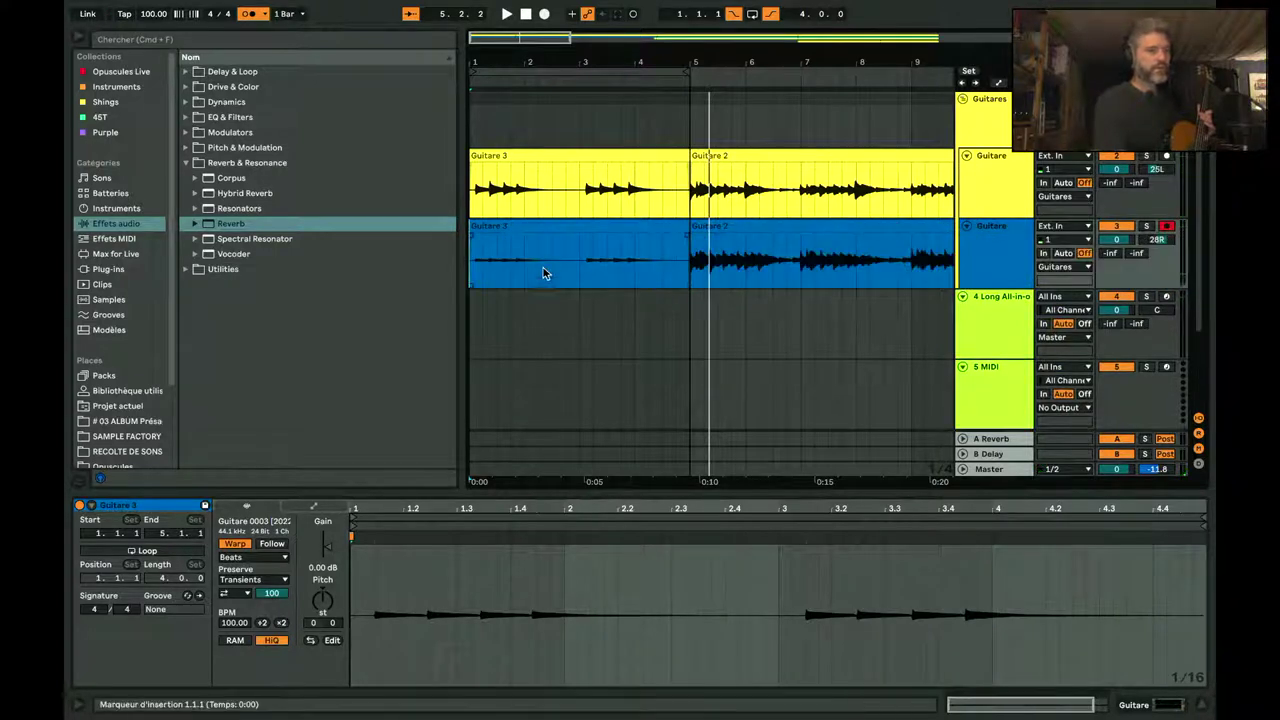
click(543, 229)
key(space)
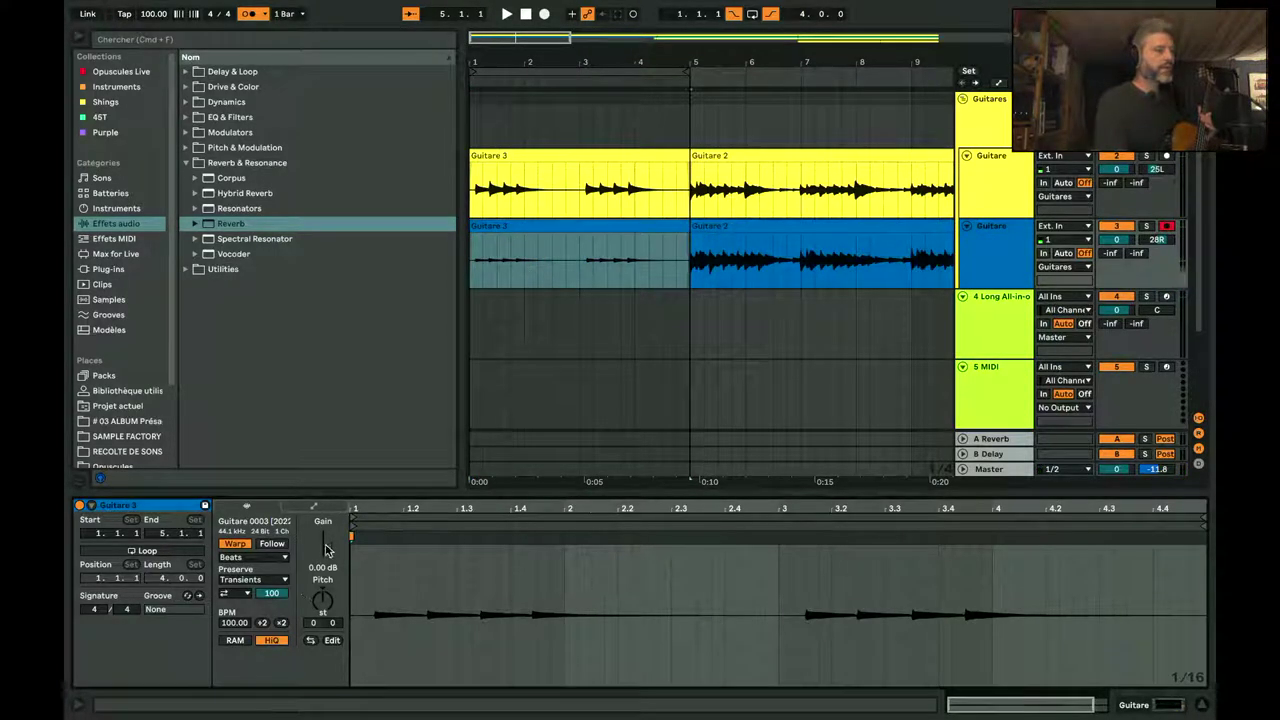
drag(326, 548, 326, 530)
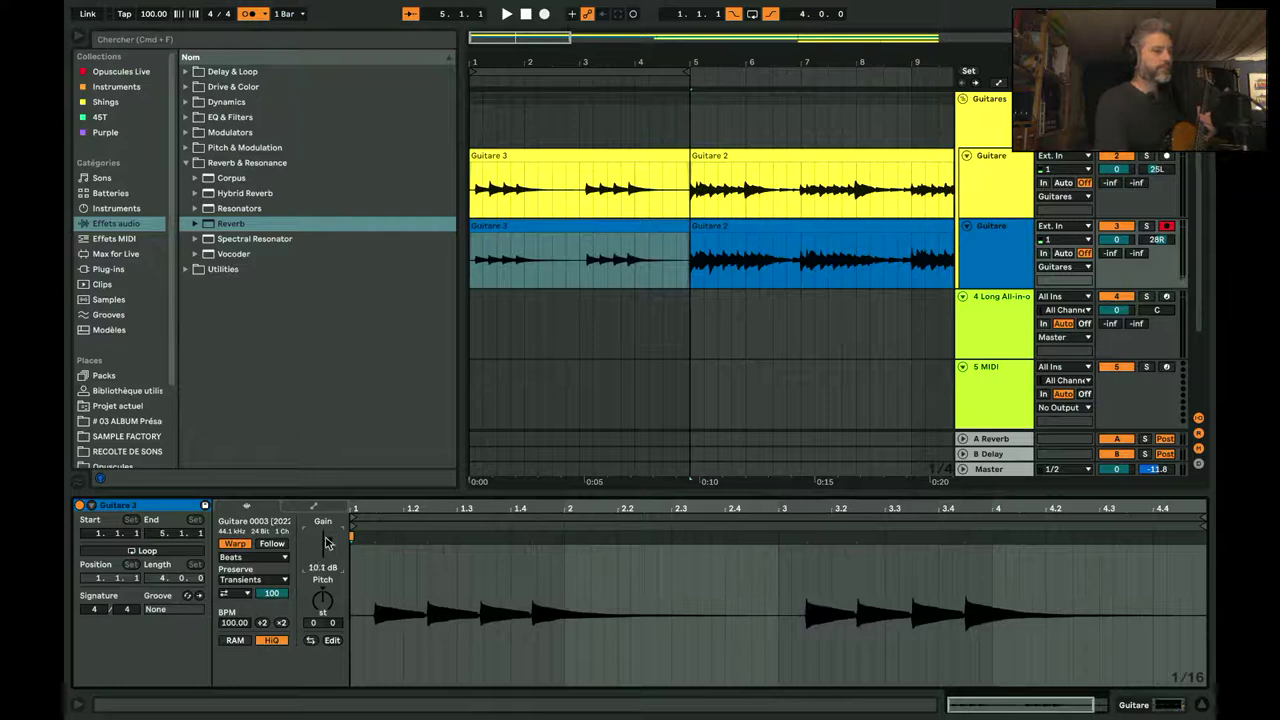
Step: Play the doubled guitar intro through to bar 5, and switch off punch-in and punch-out
key(space)
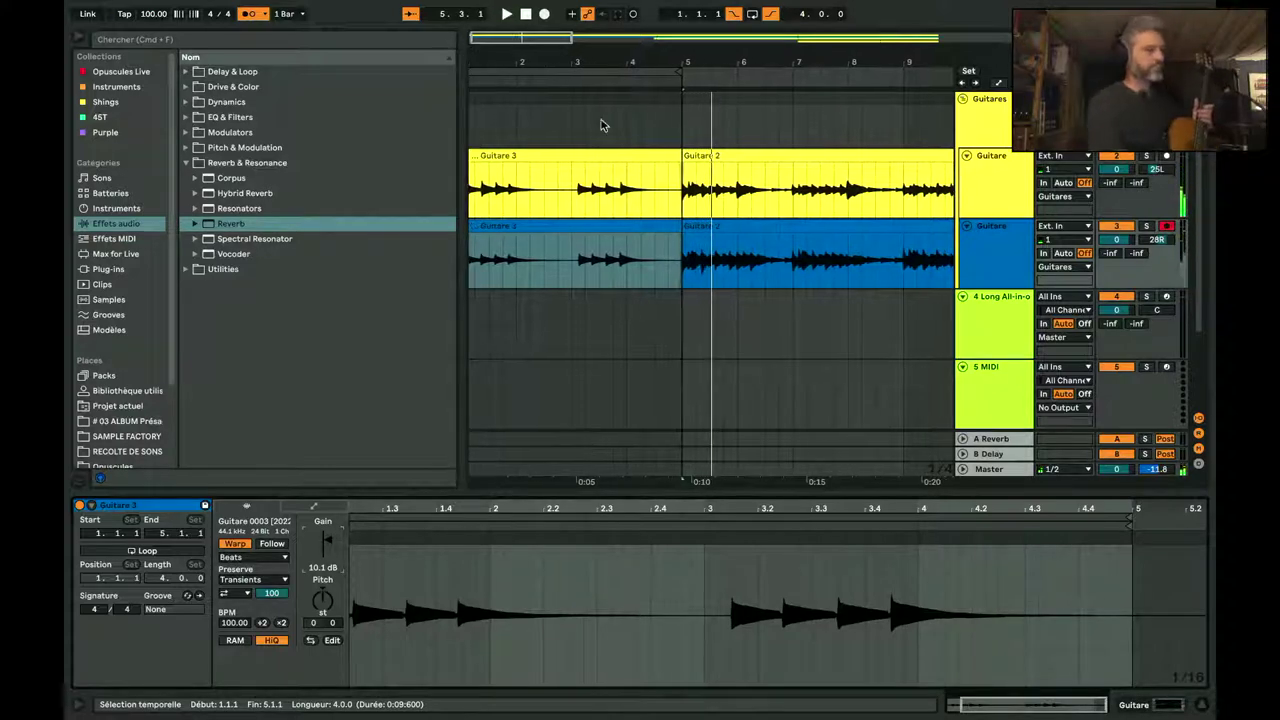
drag(493, 80, 493, 58)
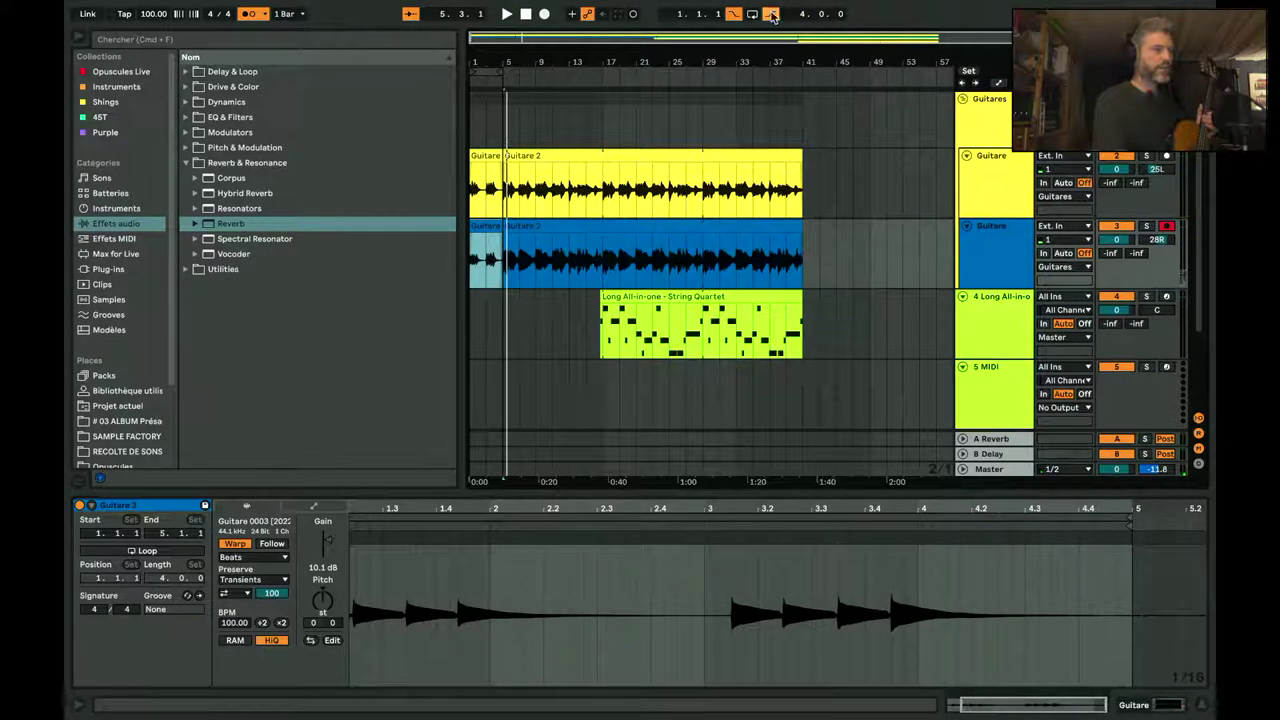
click(734, 15)
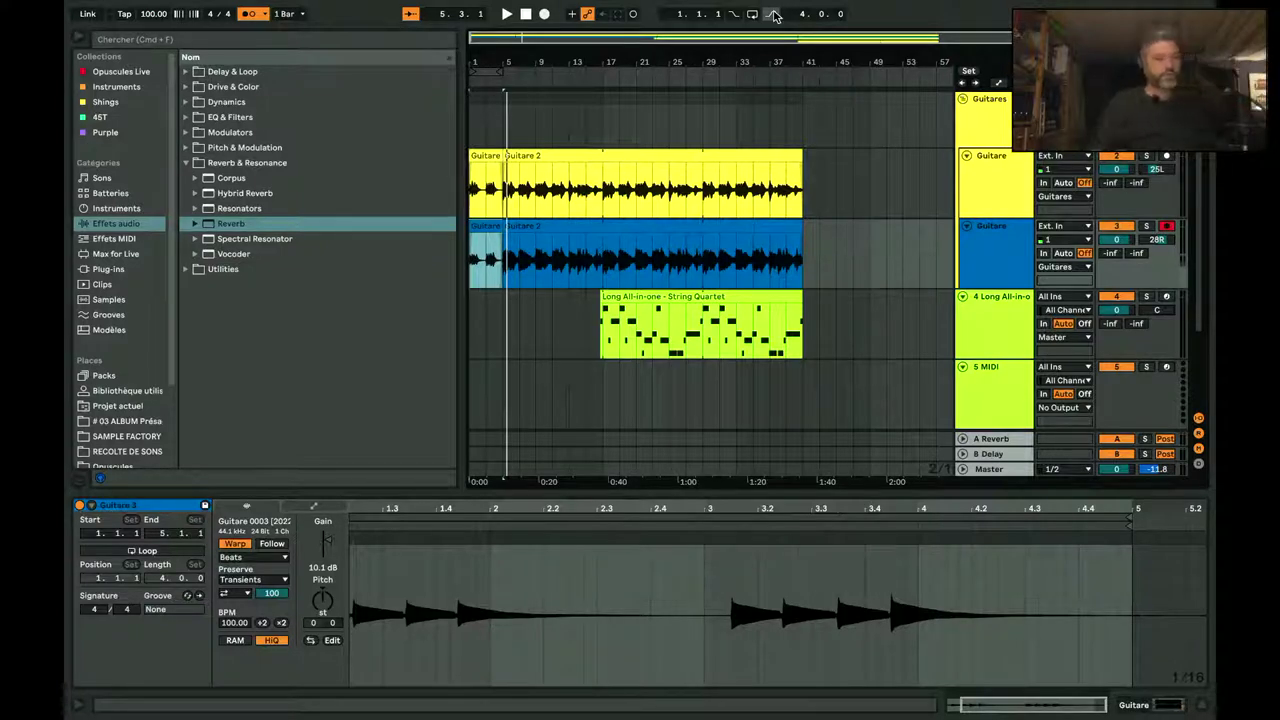
Step: Search the Batteries category for "china" and expand the Cymbal folder under Drum Hits
click(110, 193)
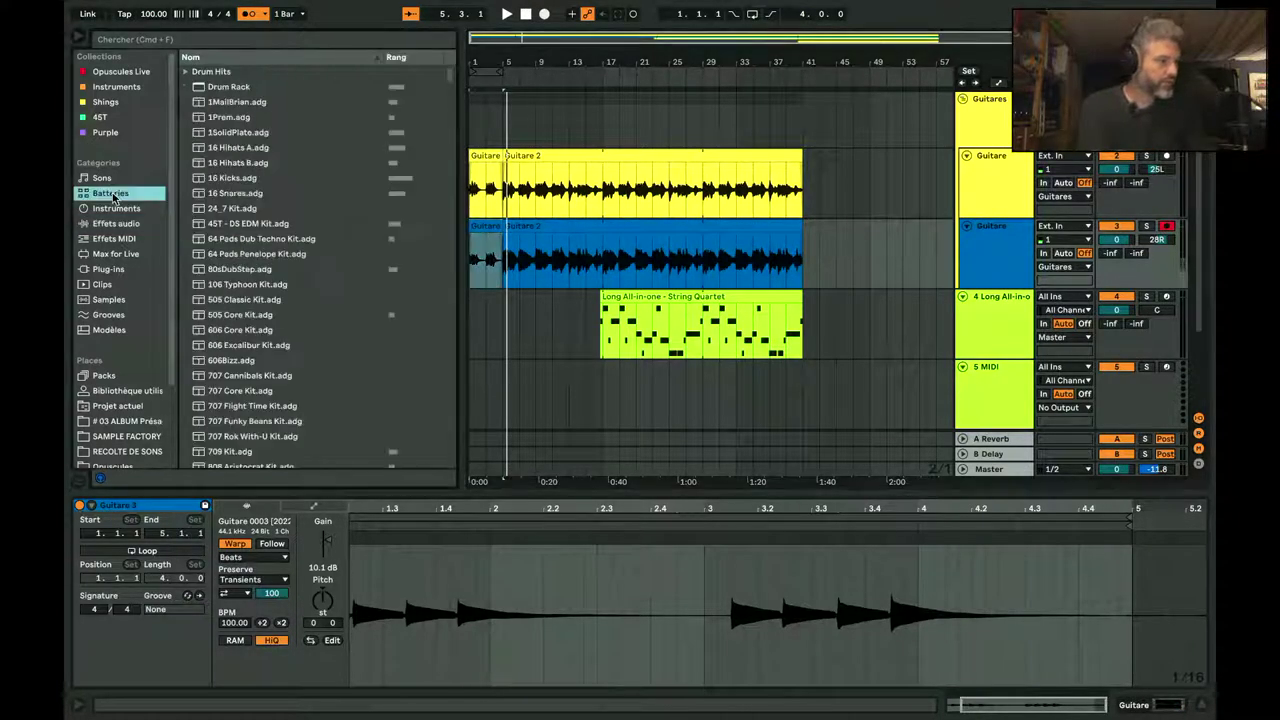
click(189, 44)
text(china)
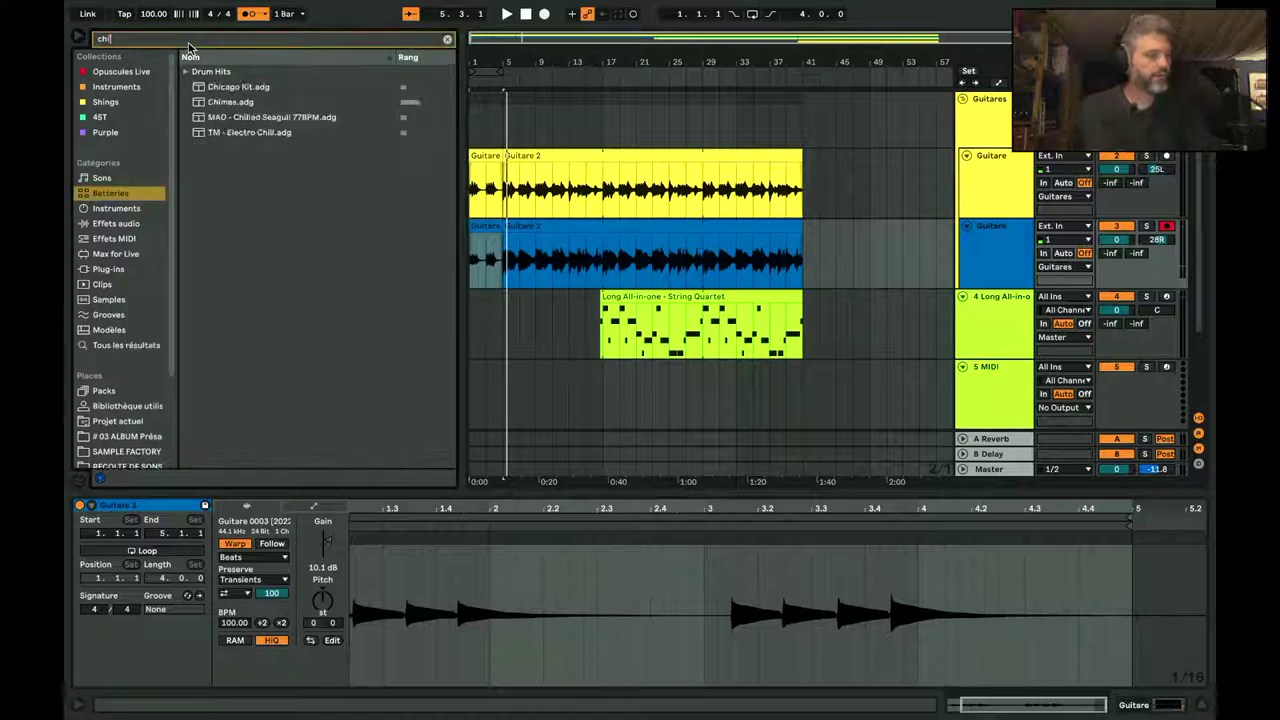
click(187, 72)
click(196, 87)
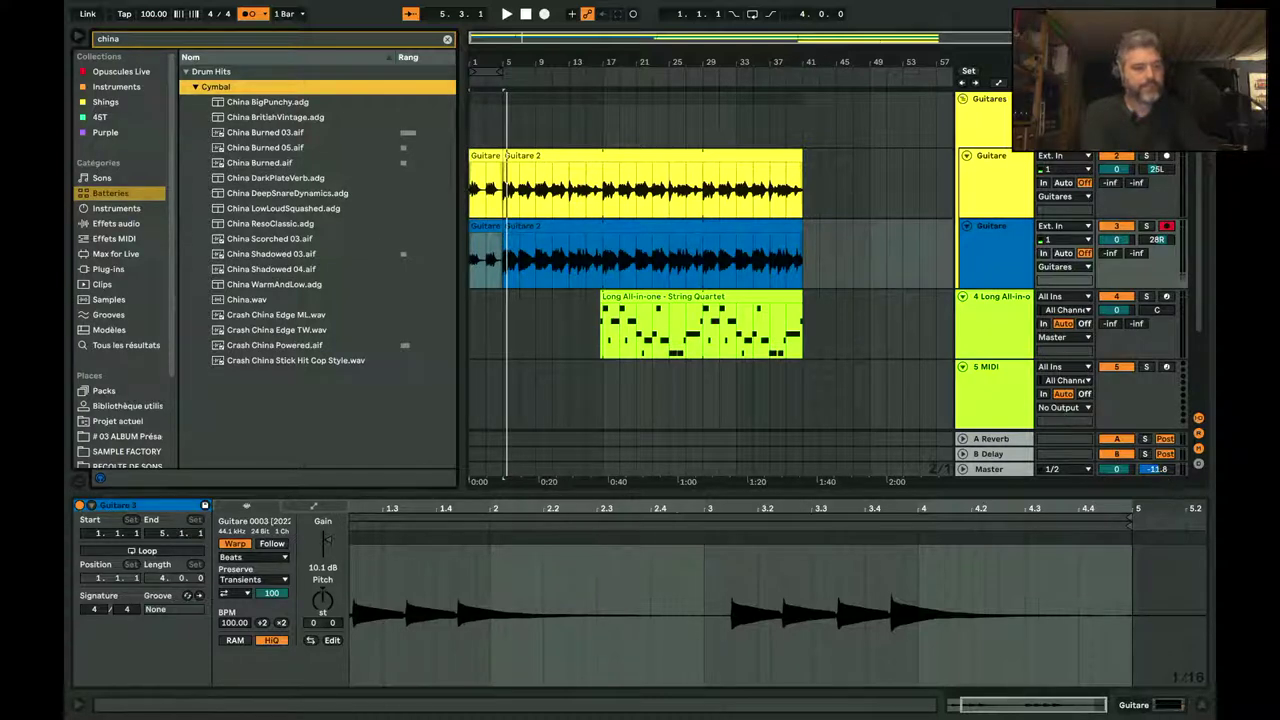
Step: Audition the china cymbal sounds, from China.wav up to China BigPunchy.adg and down through the Crash China samples
click(253, 300)
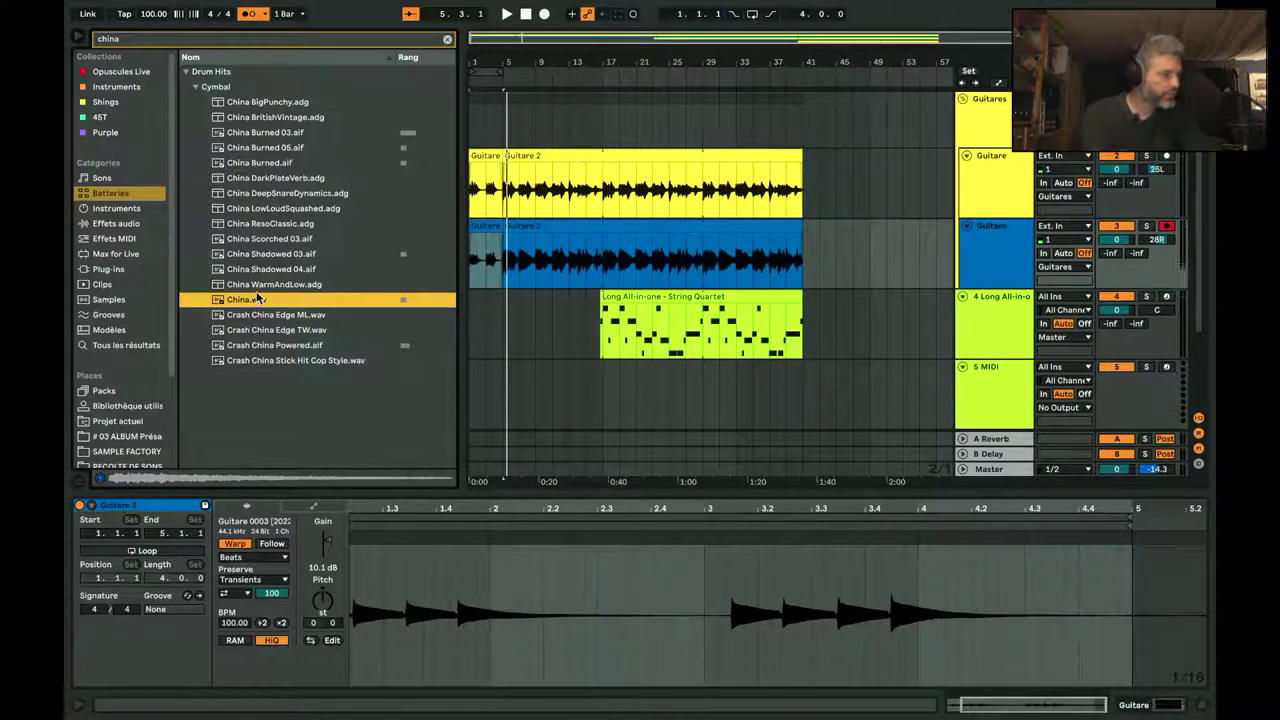
key(Up)
key(Up)
key(Up)
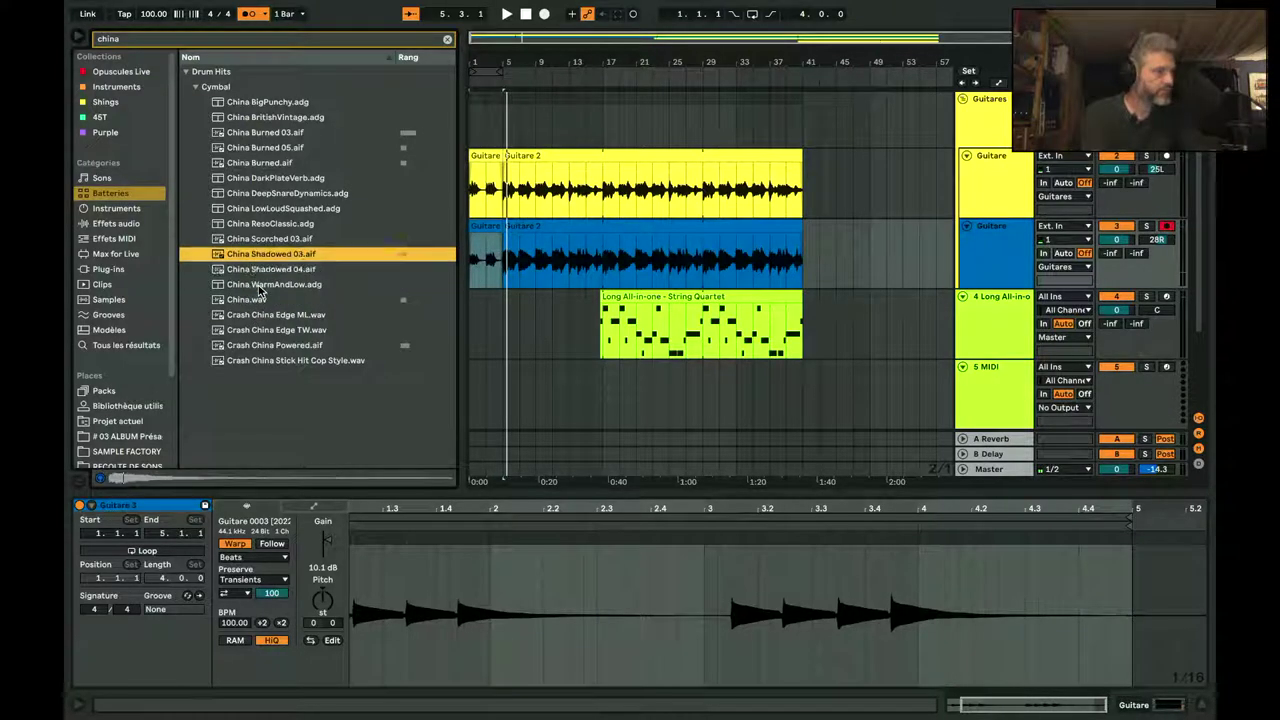
key(Up)
key(Up)
key(Up)
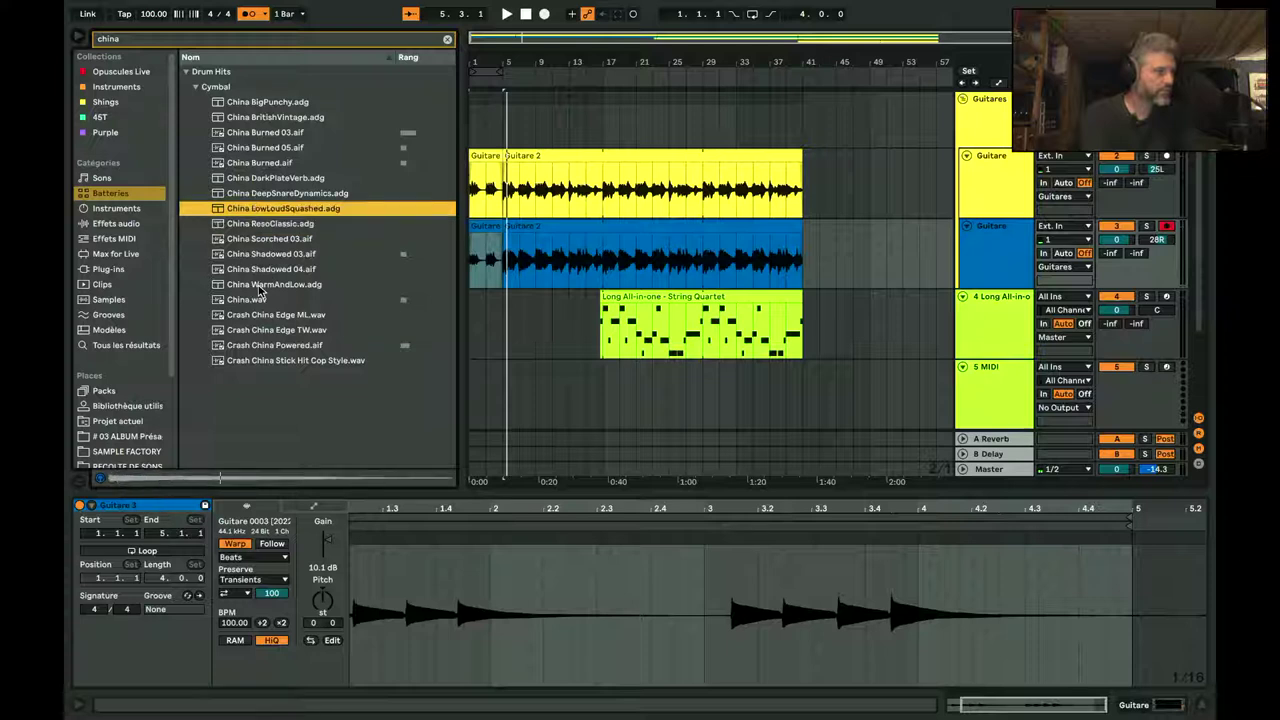
key(Up)
key(Up)
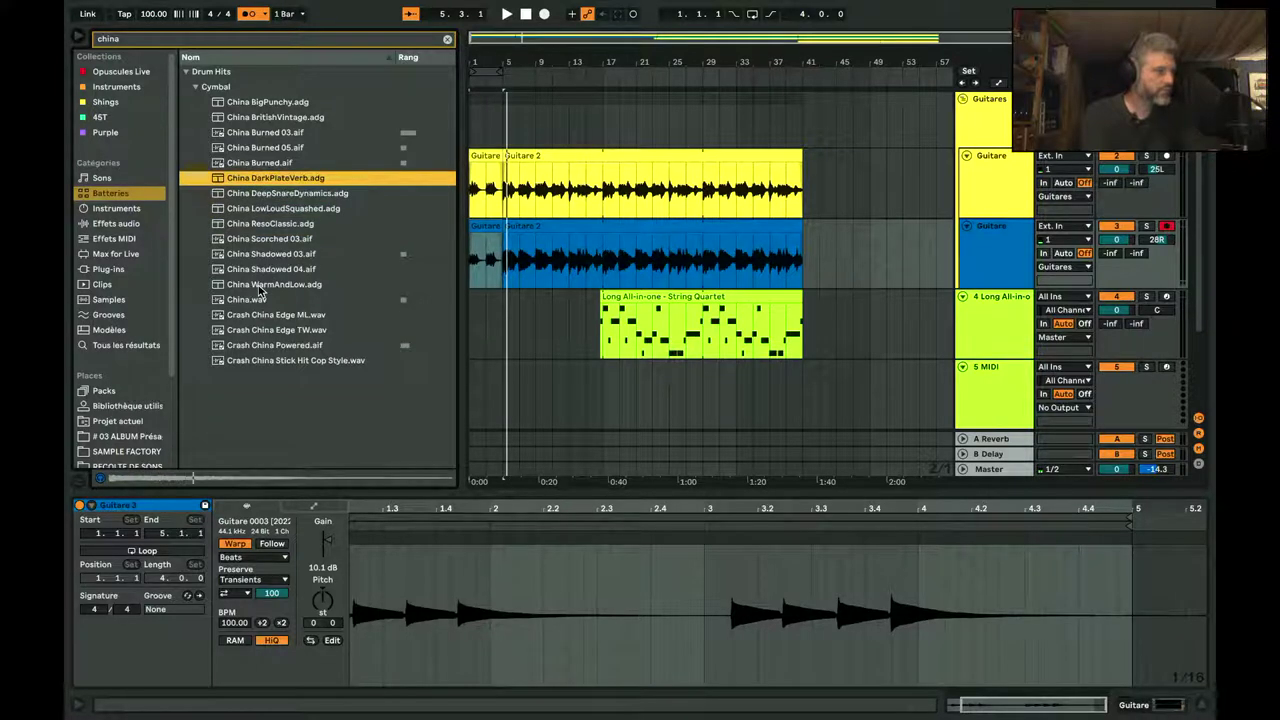
key(Up)
key(Up)
key(Up)
key(Up)
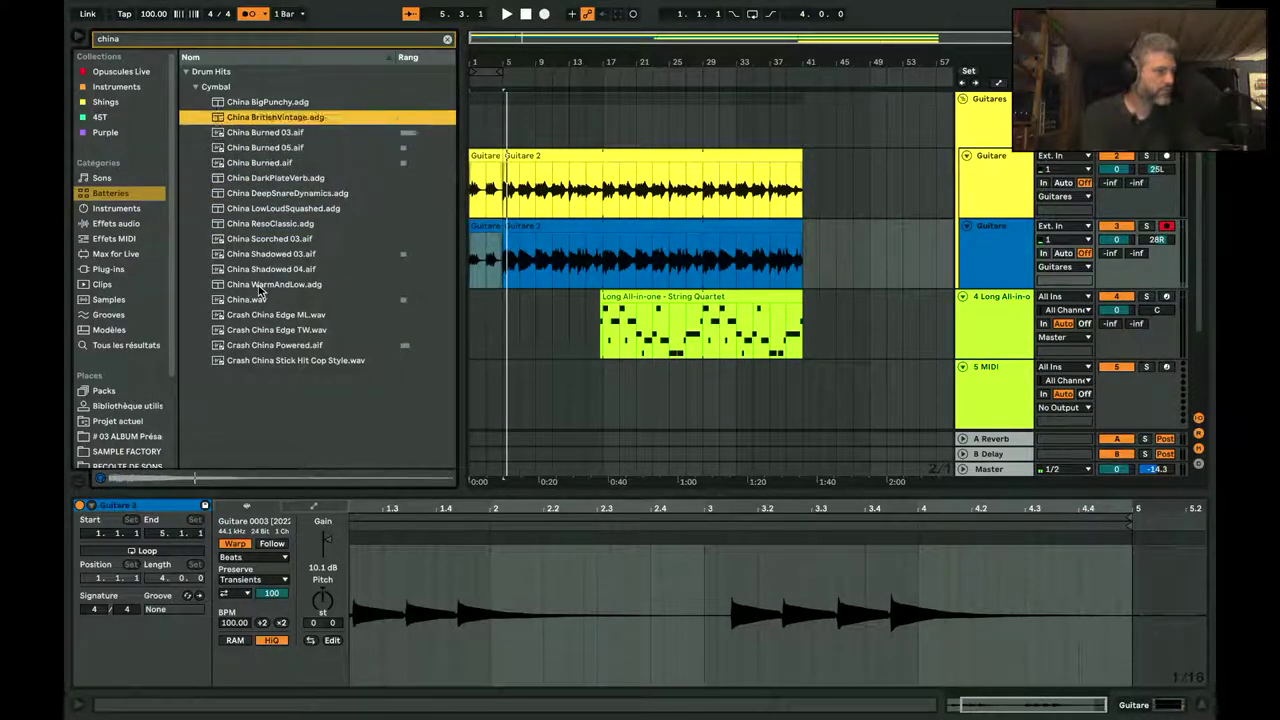
key(Up)
key(Down)
key(Down)
key(Down)
key(Down)
key(Down)
key(Down)
key(Down)
key(Down)
key(Down)
key(Down)
key(Down)
key(Down)
key(Down)
key(Down)
key(Down)
key(Down)
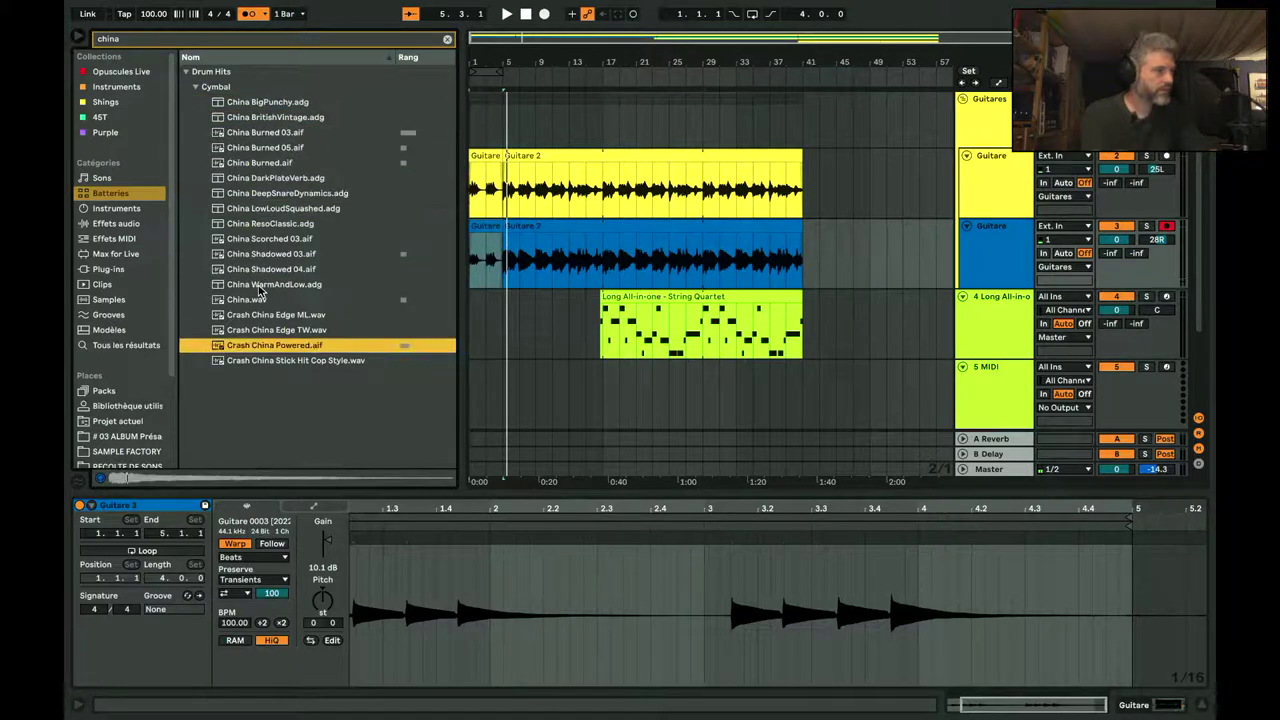
key(Up)
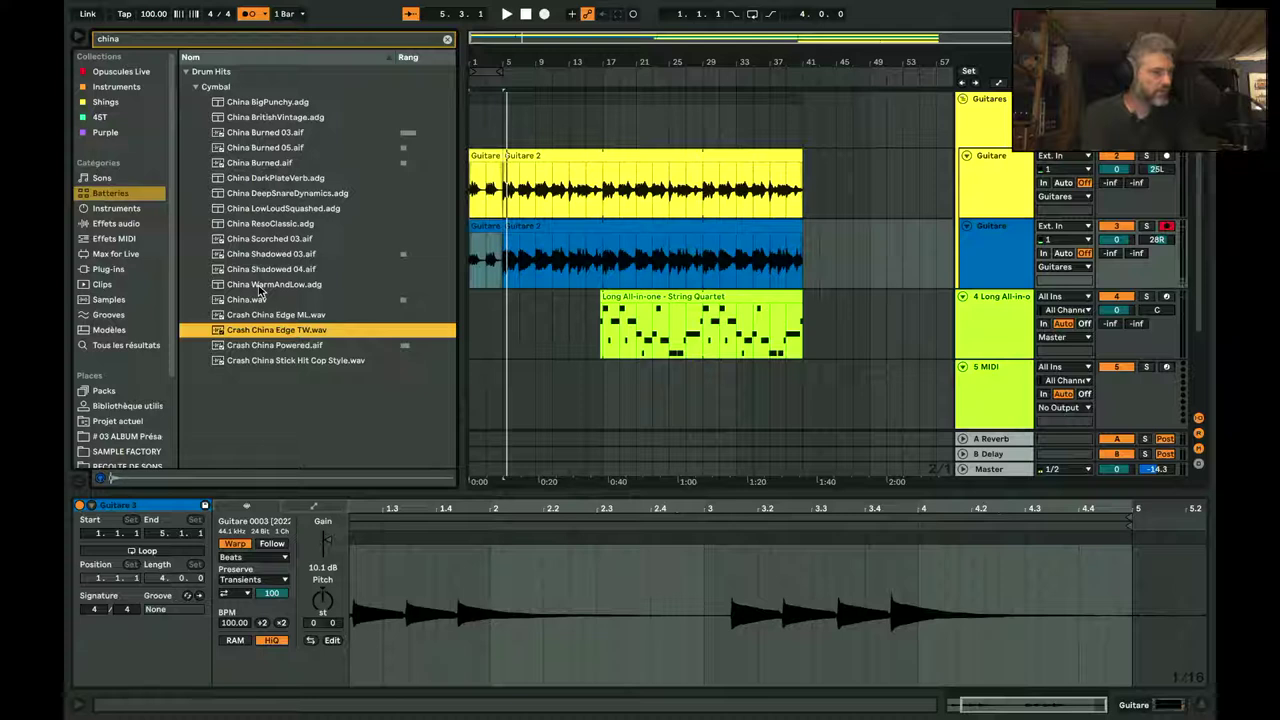
key(Up)
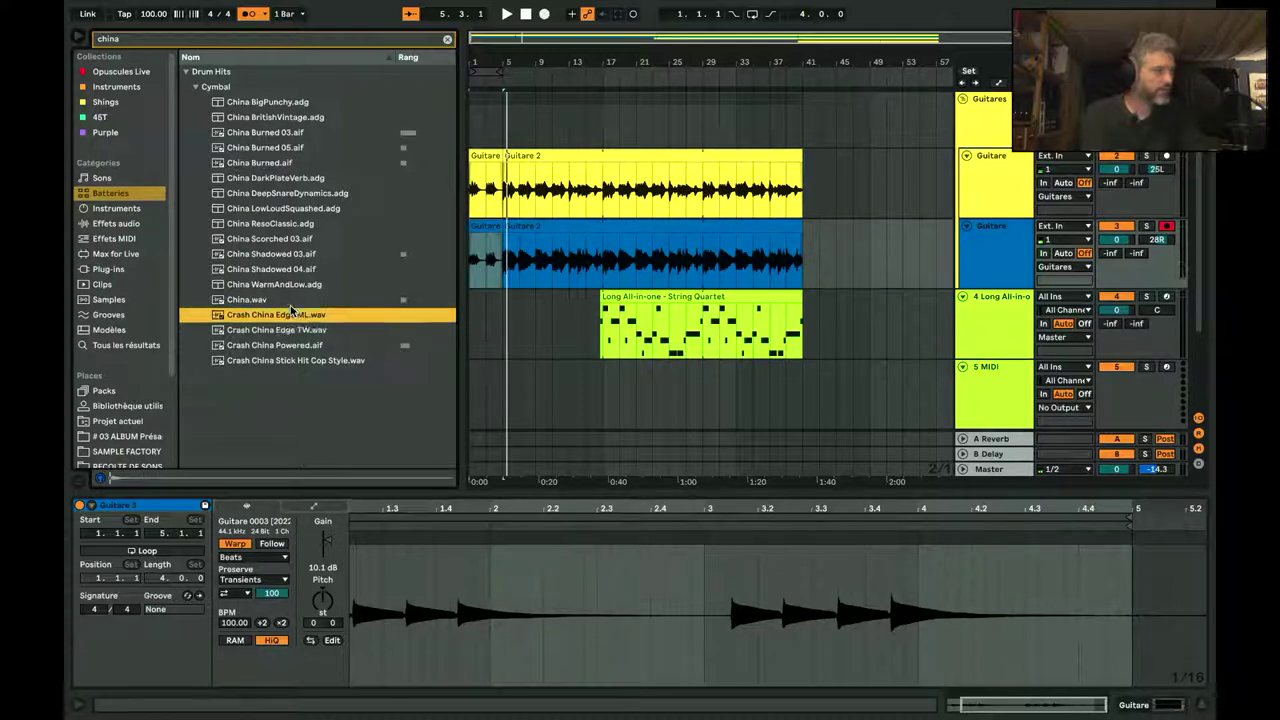
key(Down)
key(Down)
key(Down)
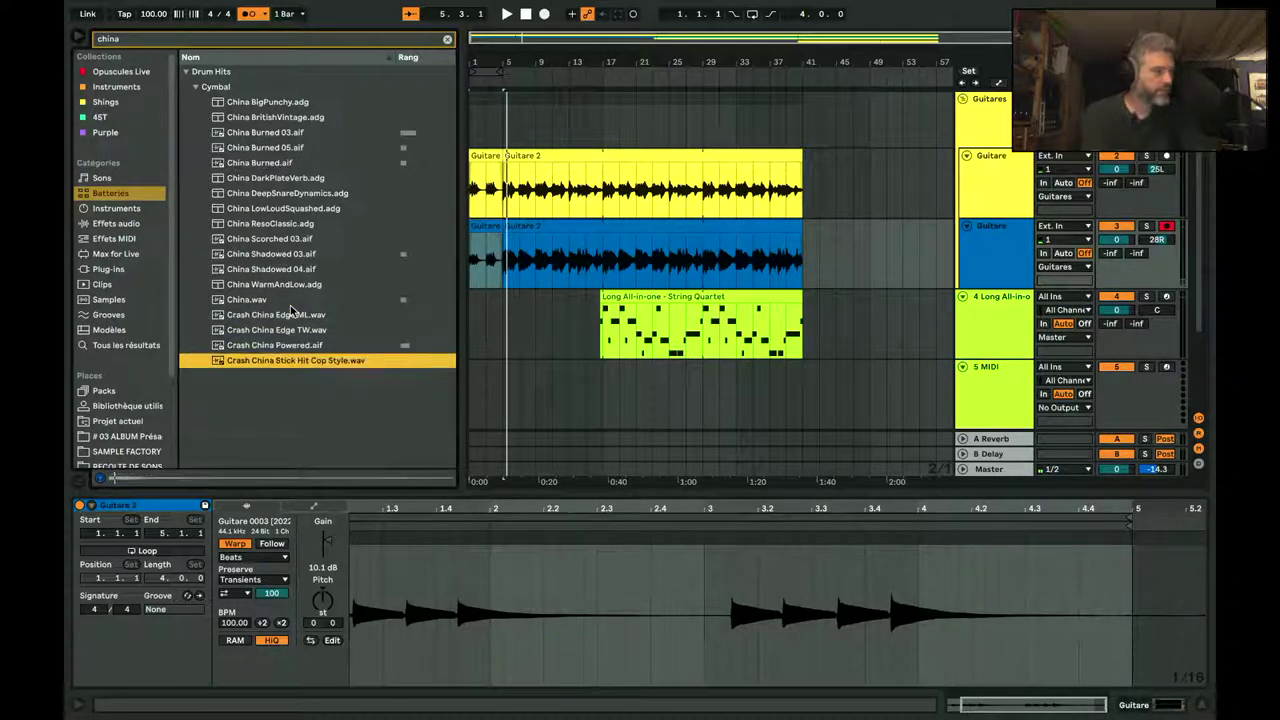
Step: Place Crash China Edge TW.wav at bar 1 on the empty 5 MIDI track and play the start of the clip
key(Up)
key(Up)
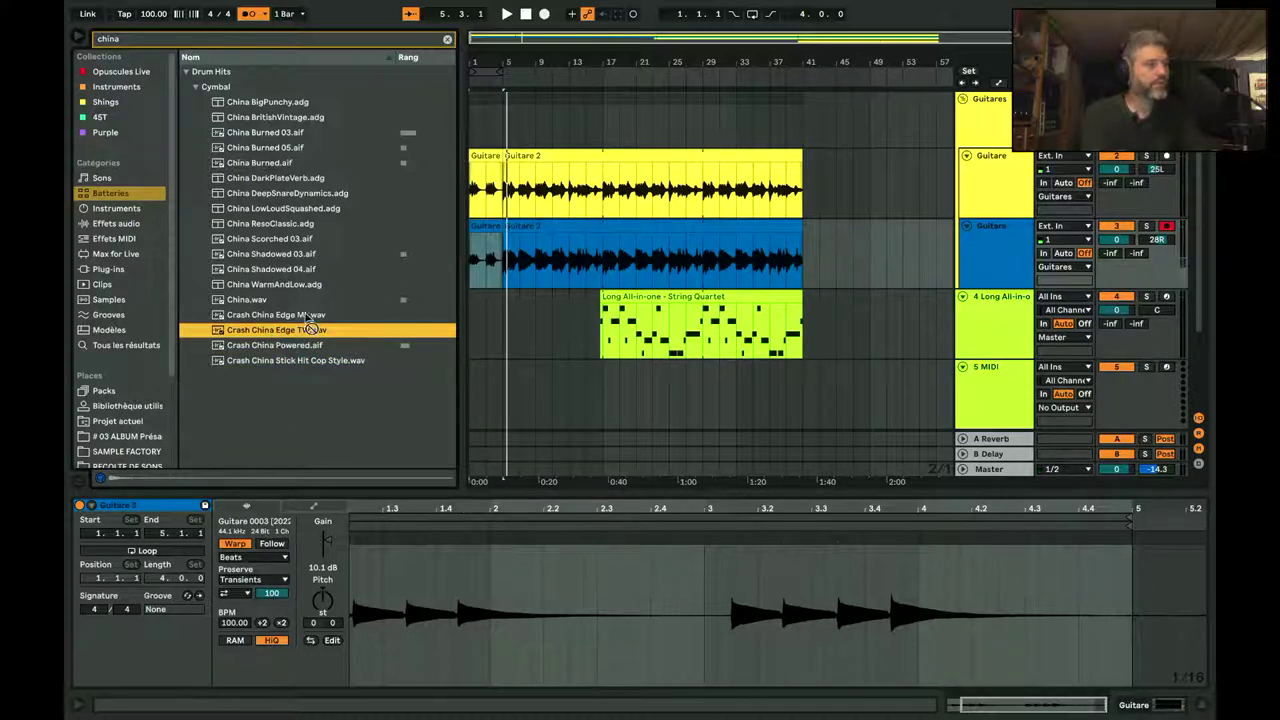
drag(310, 328, 474, 388)
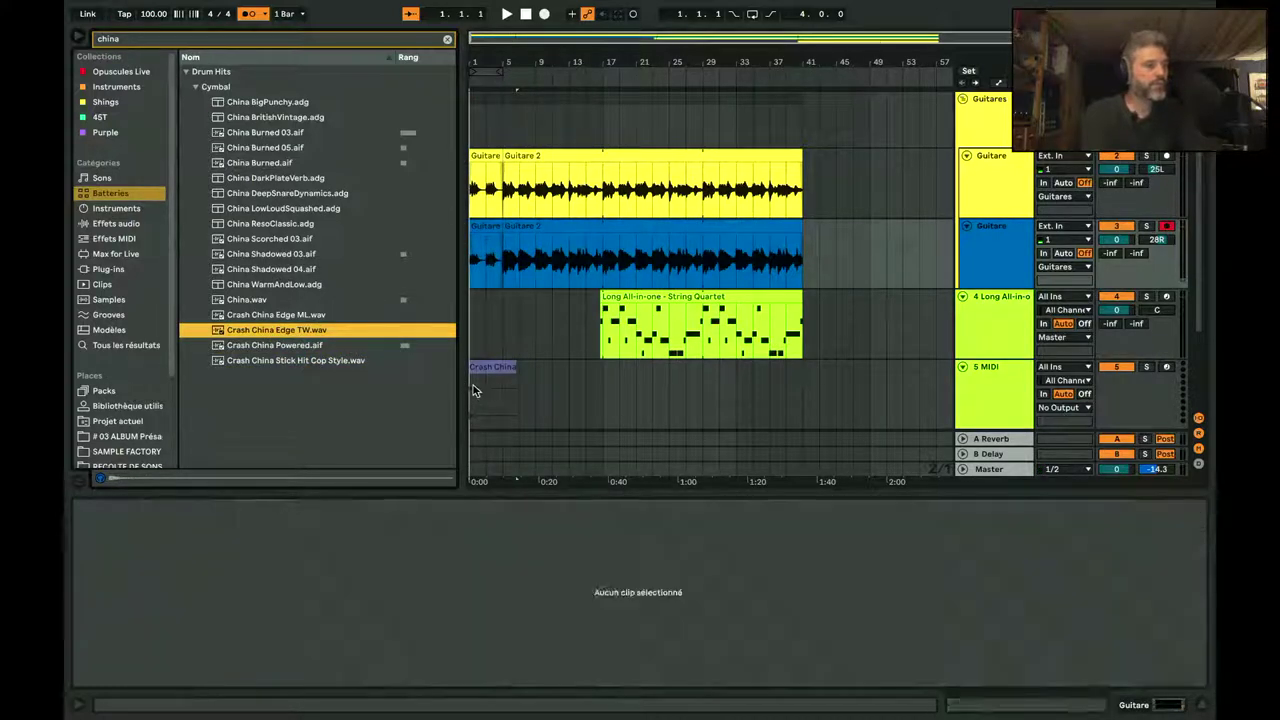
scroll(557, 375, down, 3)
click(480, 262)
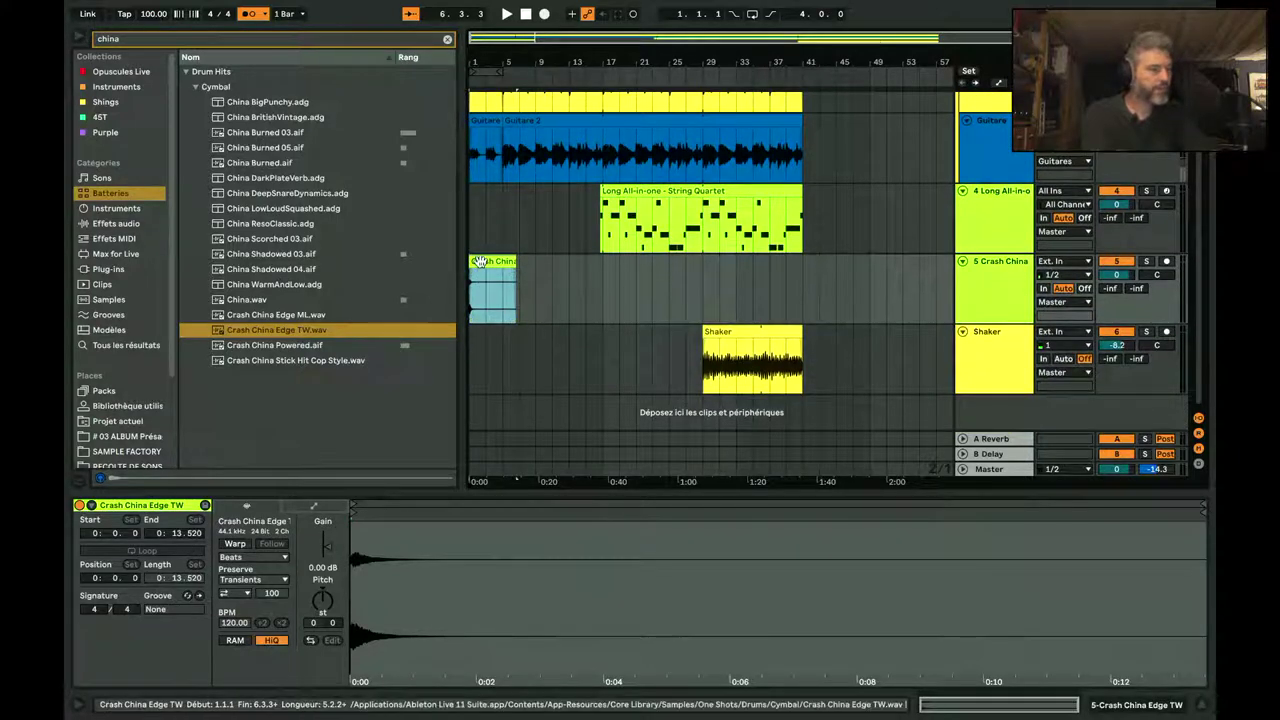
key(space)
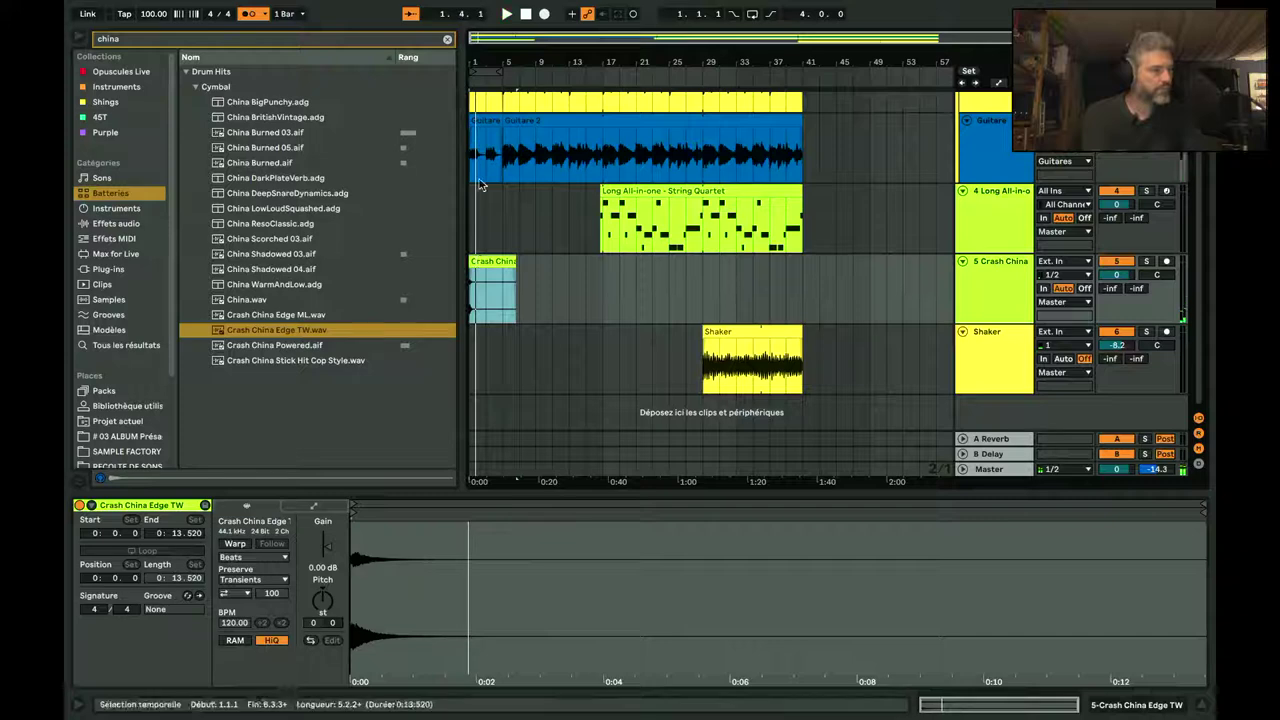
Step: Add a very short fade-in at the start of the Crash China Edge TW clip and listen to it
drag(483, 62, 483, 170)
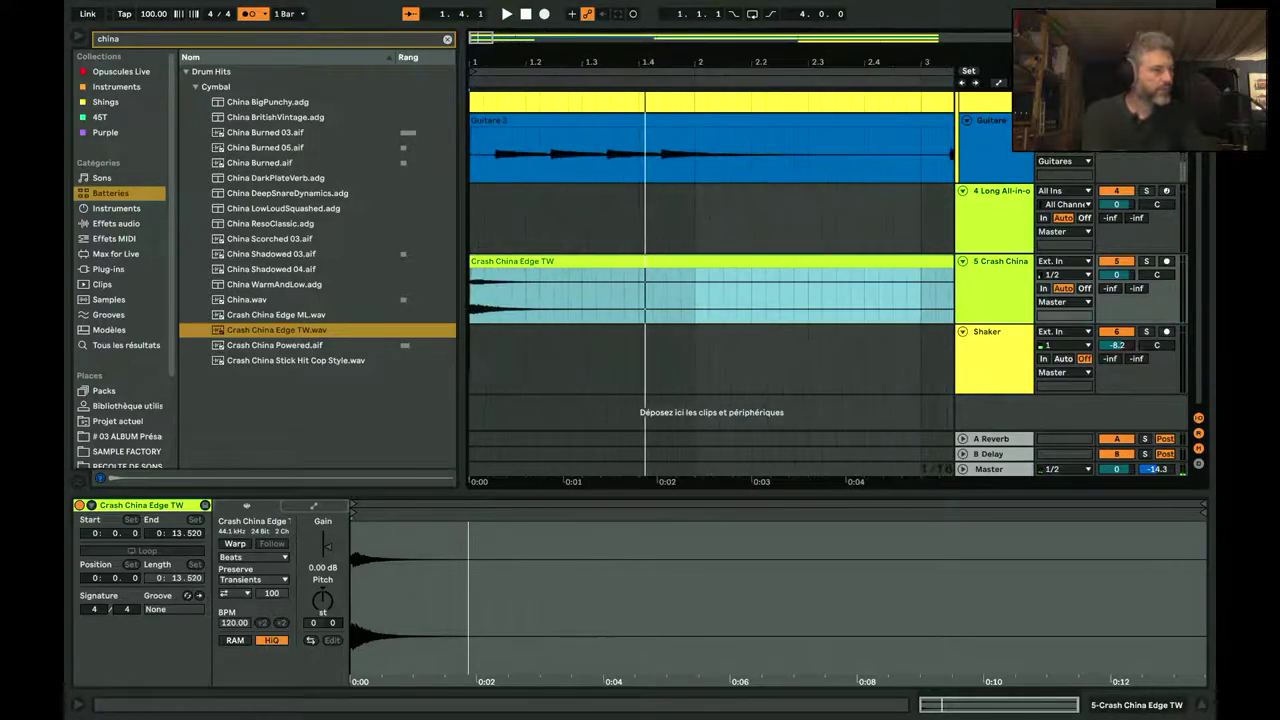
click(511, 262)
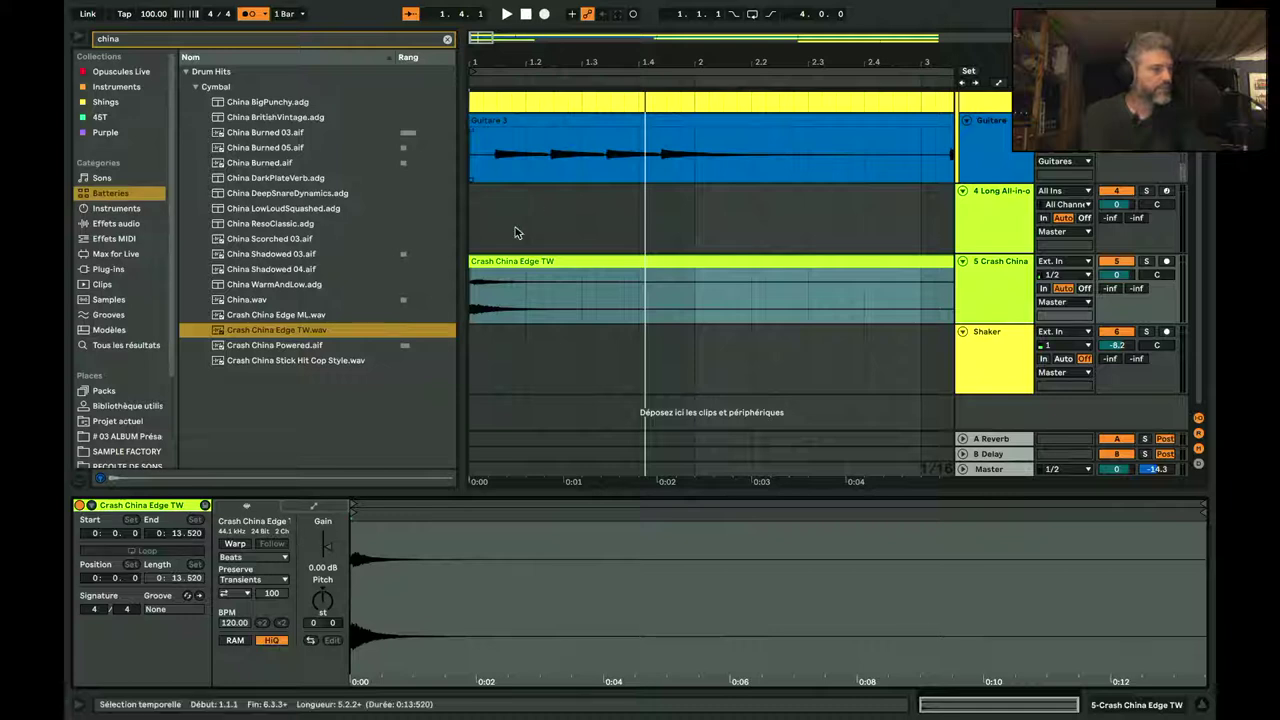
click(475, 275)
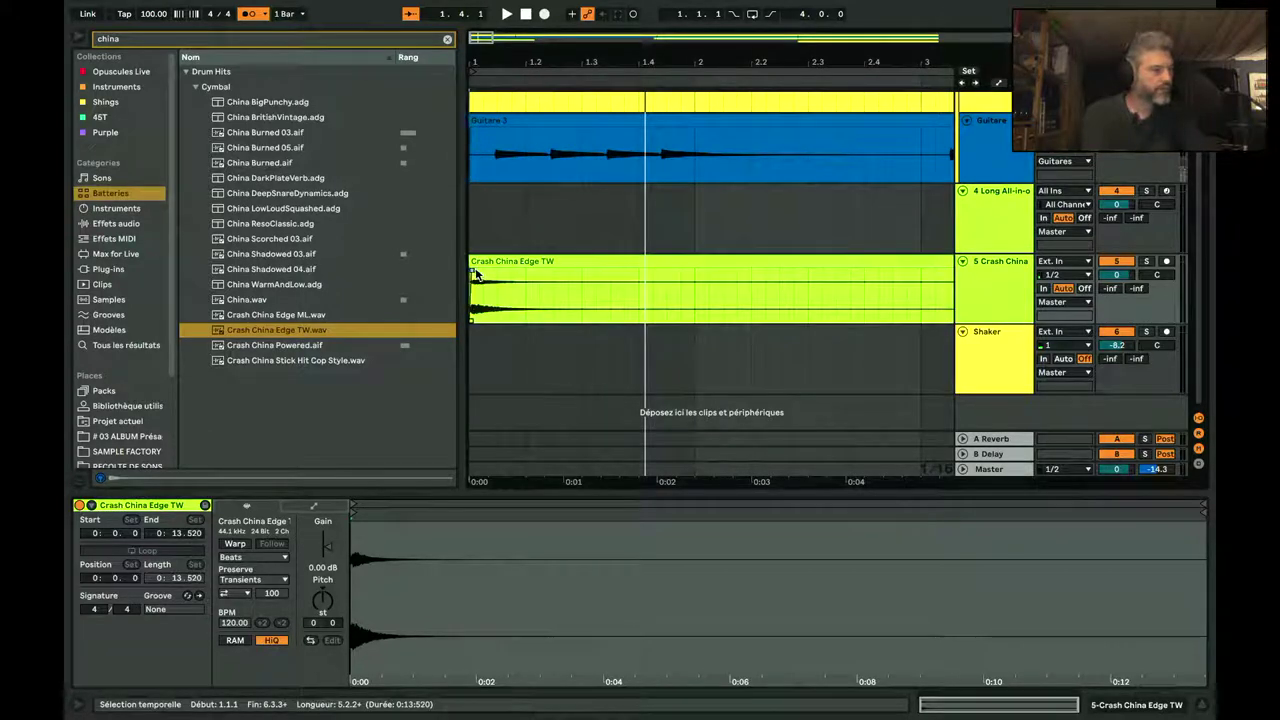
key(space)
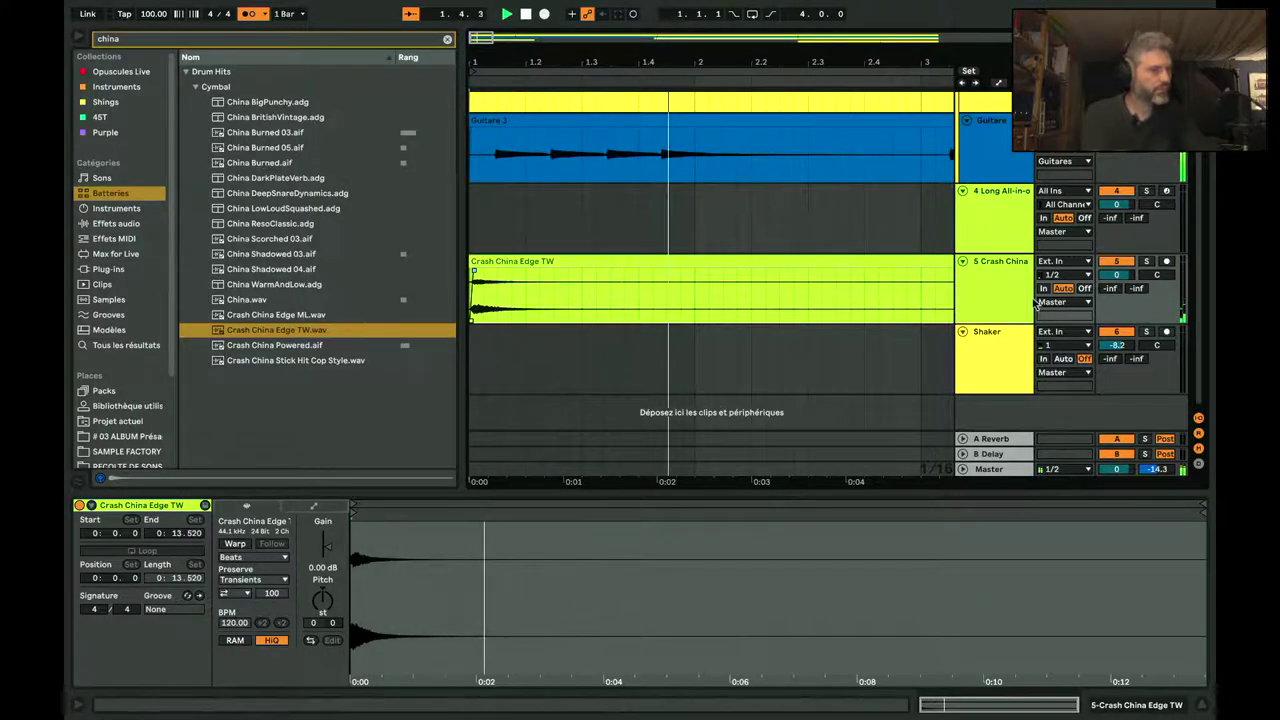
Step: Duplicate the Crash China Edge TW clip directly after itself and reverse the copy
click(488, 267)
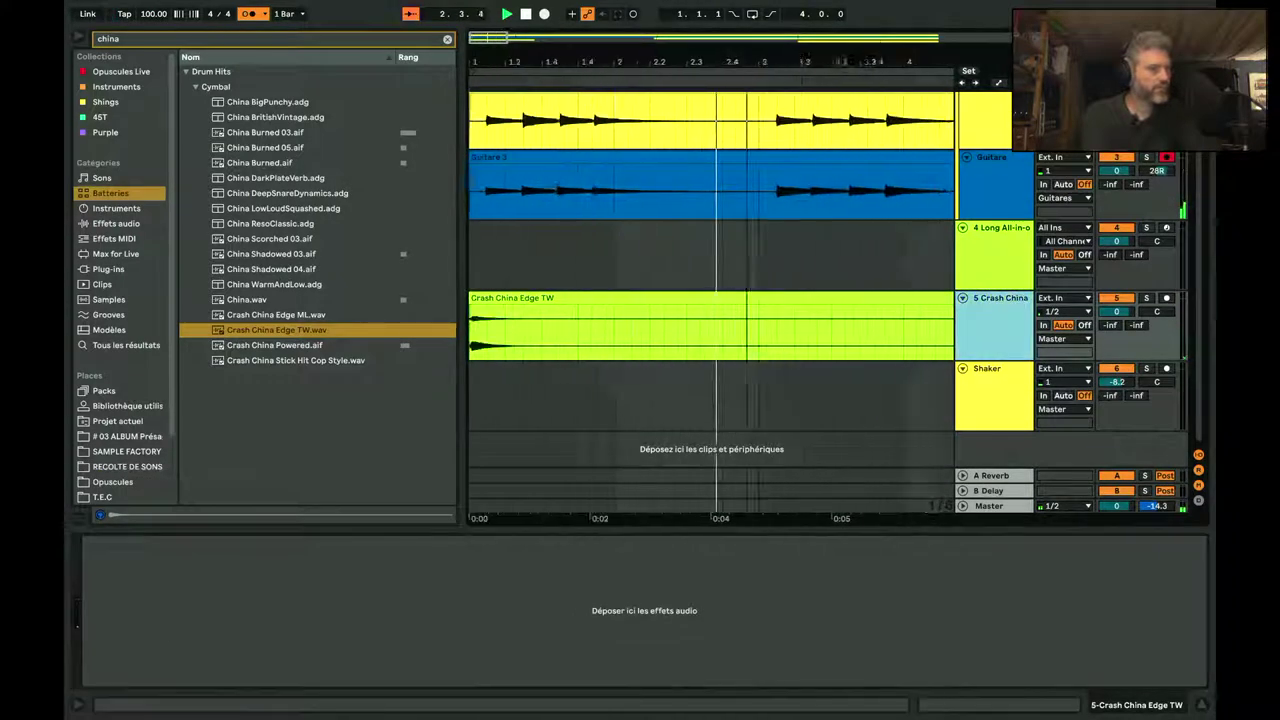
drag(785, 62, 563, 57)
click(540, 348)
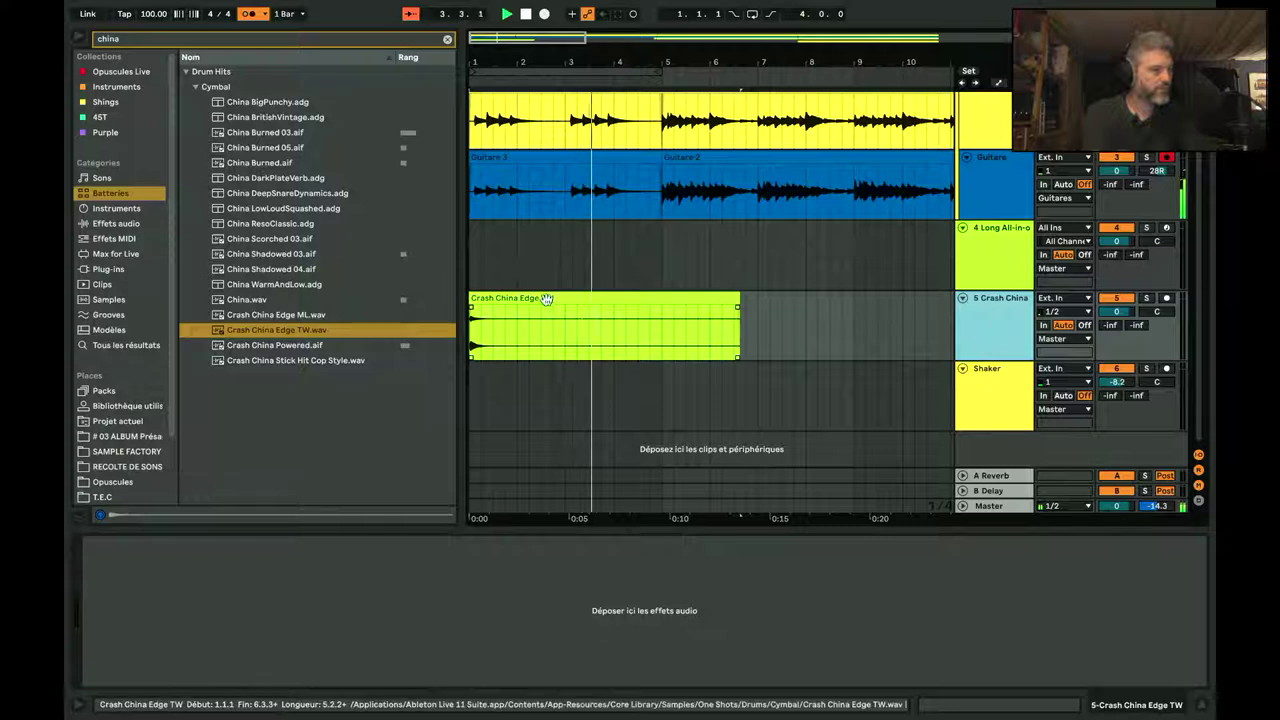
key(space)
click(547, 297)
click(580, 352)
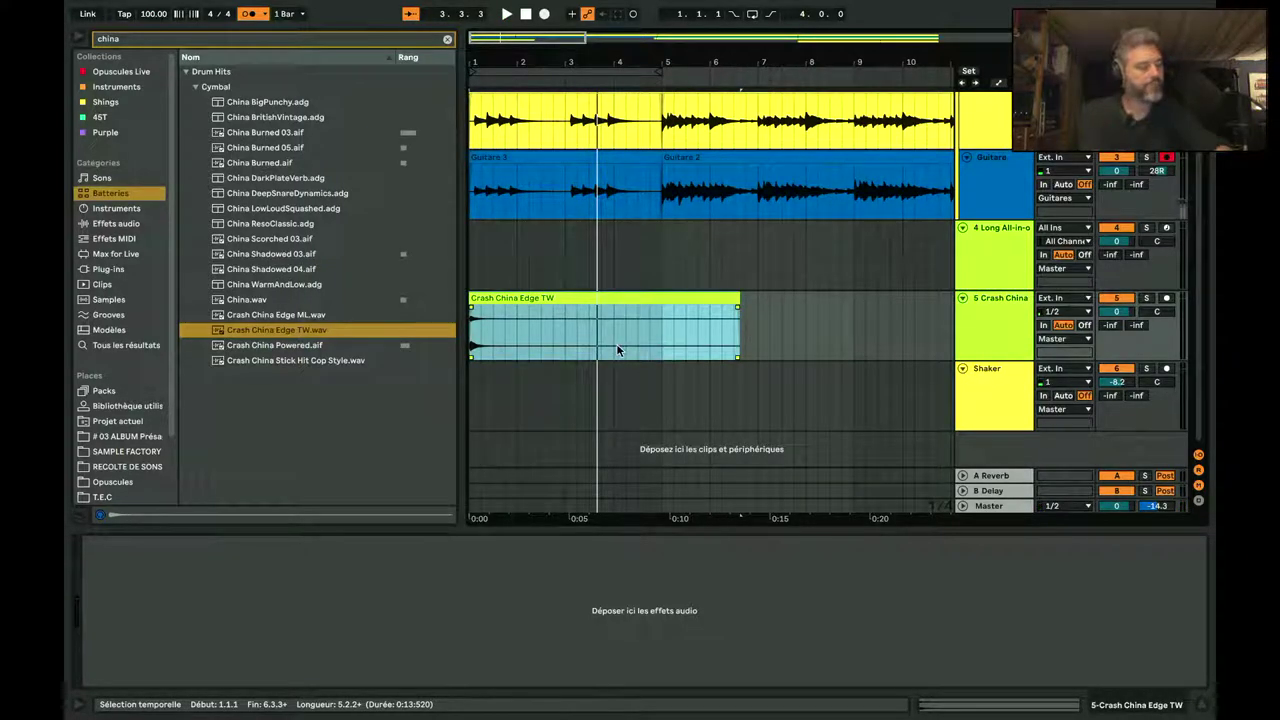
key(ctrl+d)
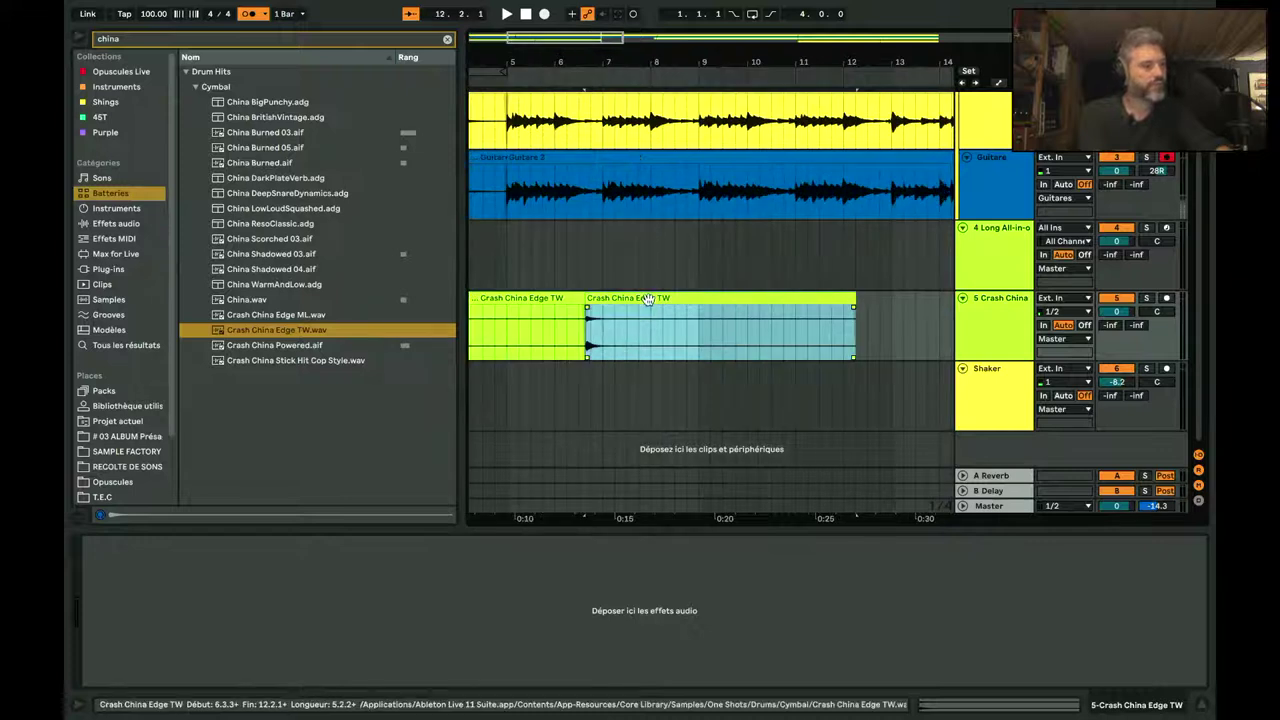
key(r)
scroll(648, 298, left, 5)
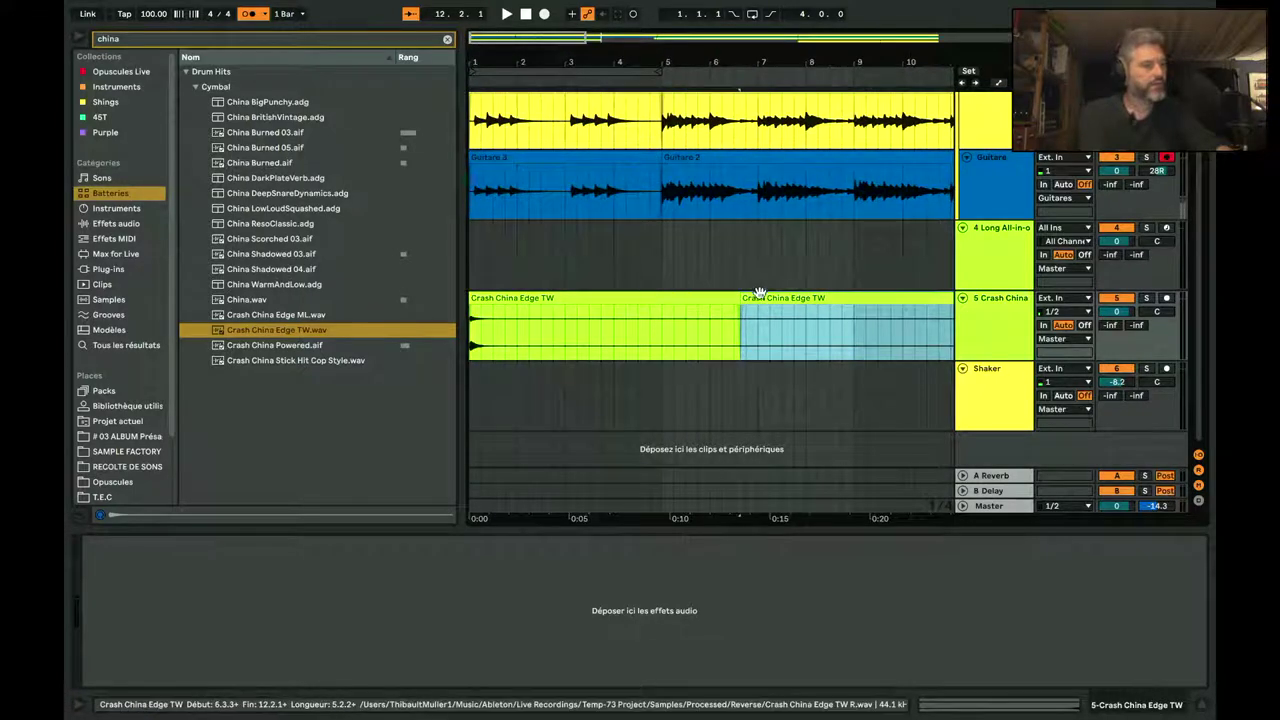
Step: Move the reversed crash so it ends at bar 5 and create a wide crossfade with the first crash clip
drag(775, 300, 610, 312)
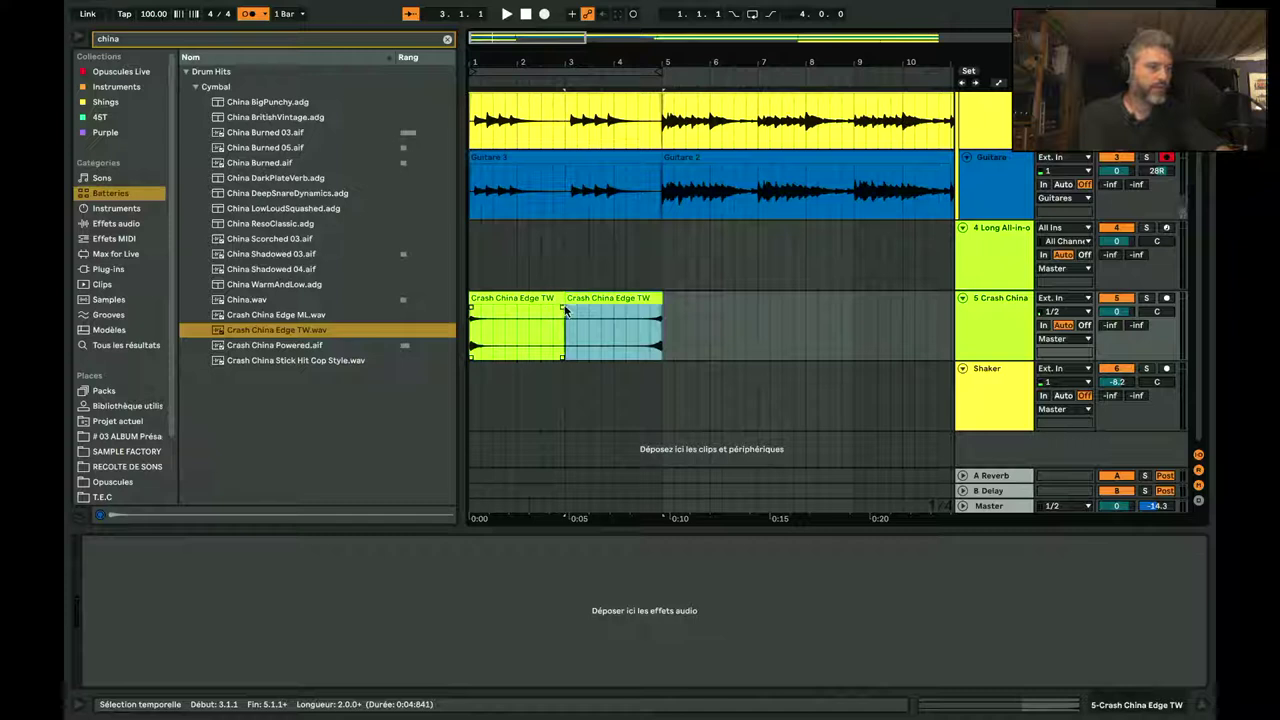
click(560, 310)
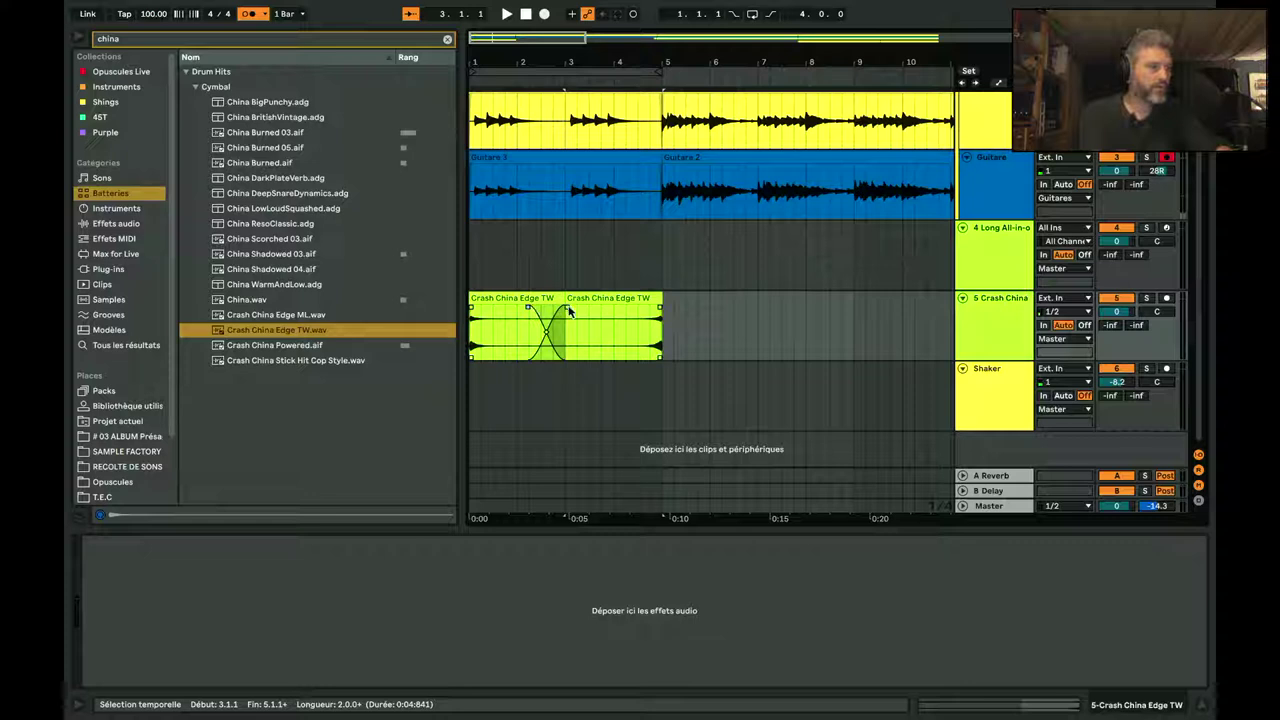
drag(568, 312, 592, 312)
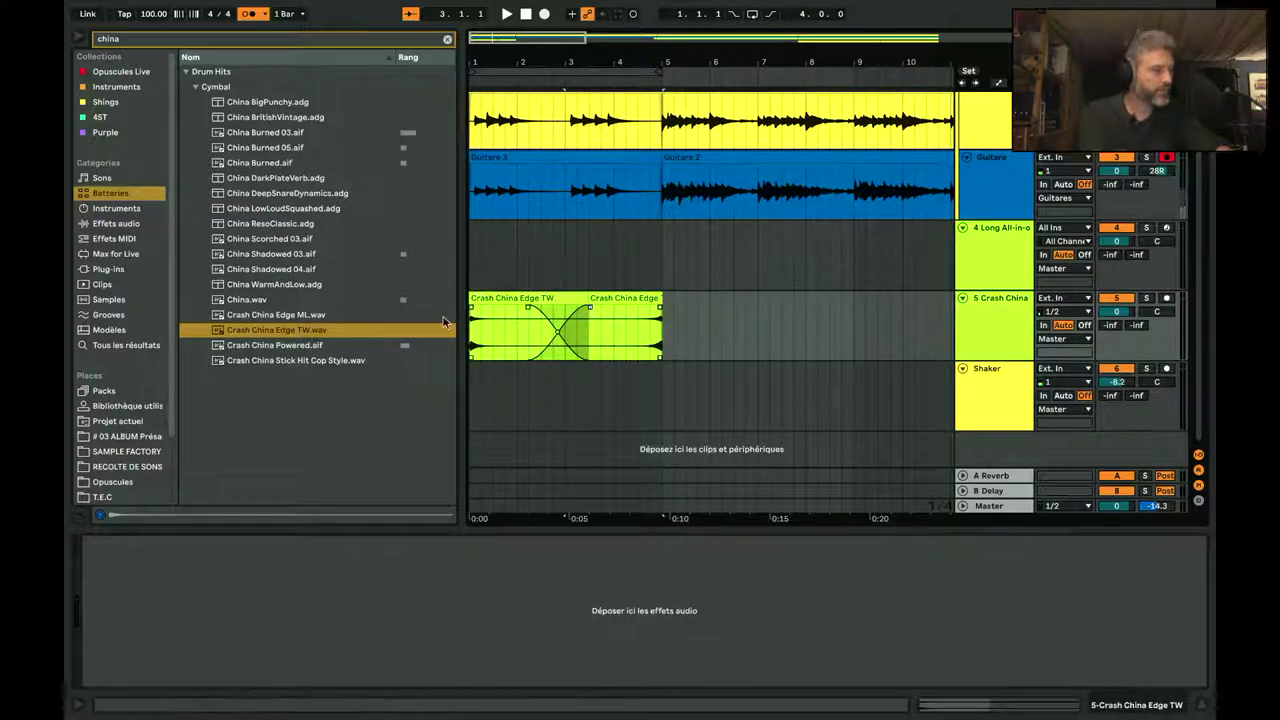
Step: Listen to the intro from bar 1 into the main guitar part and turn the metronome off
click(473, 323)
key(space)
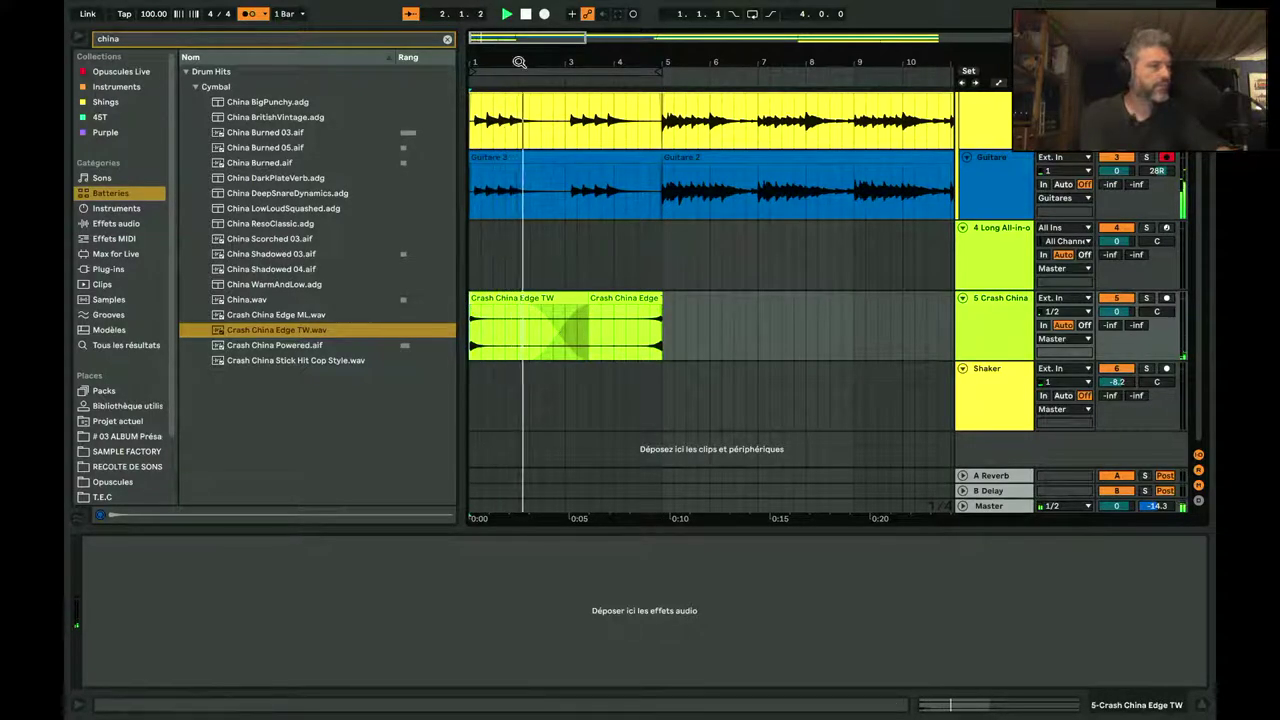
key(minus)
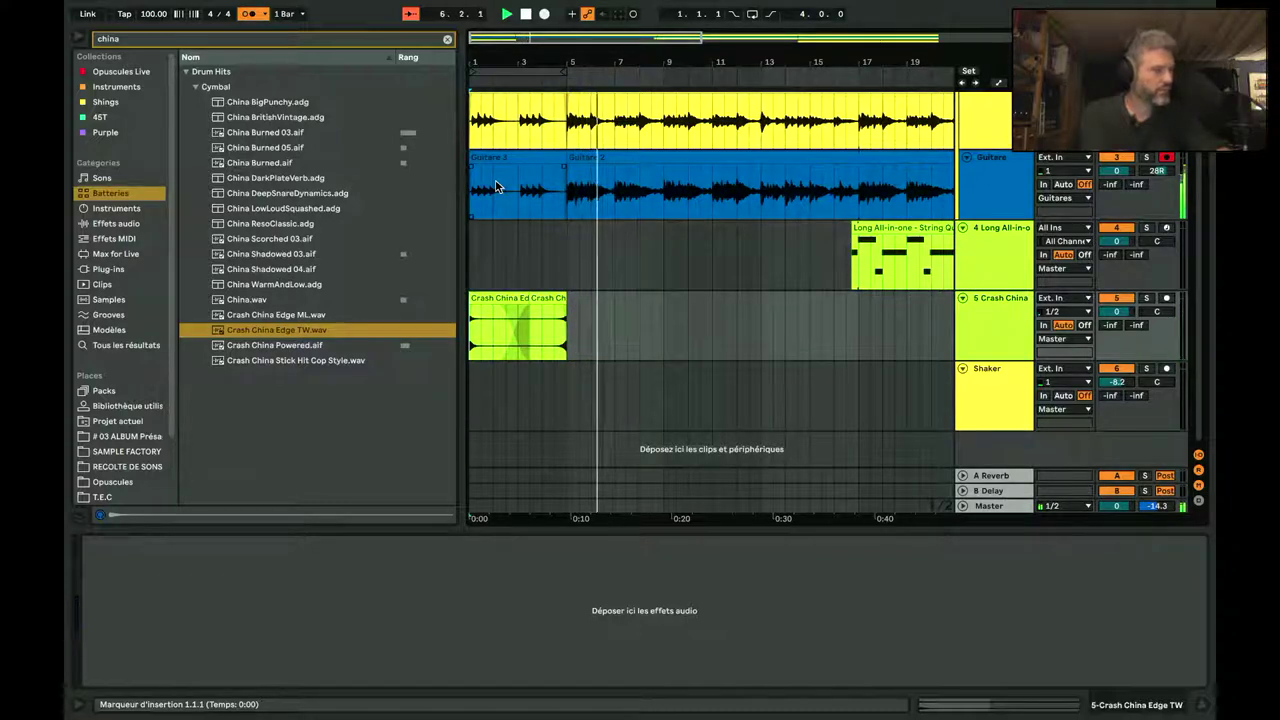
click(248, 14)
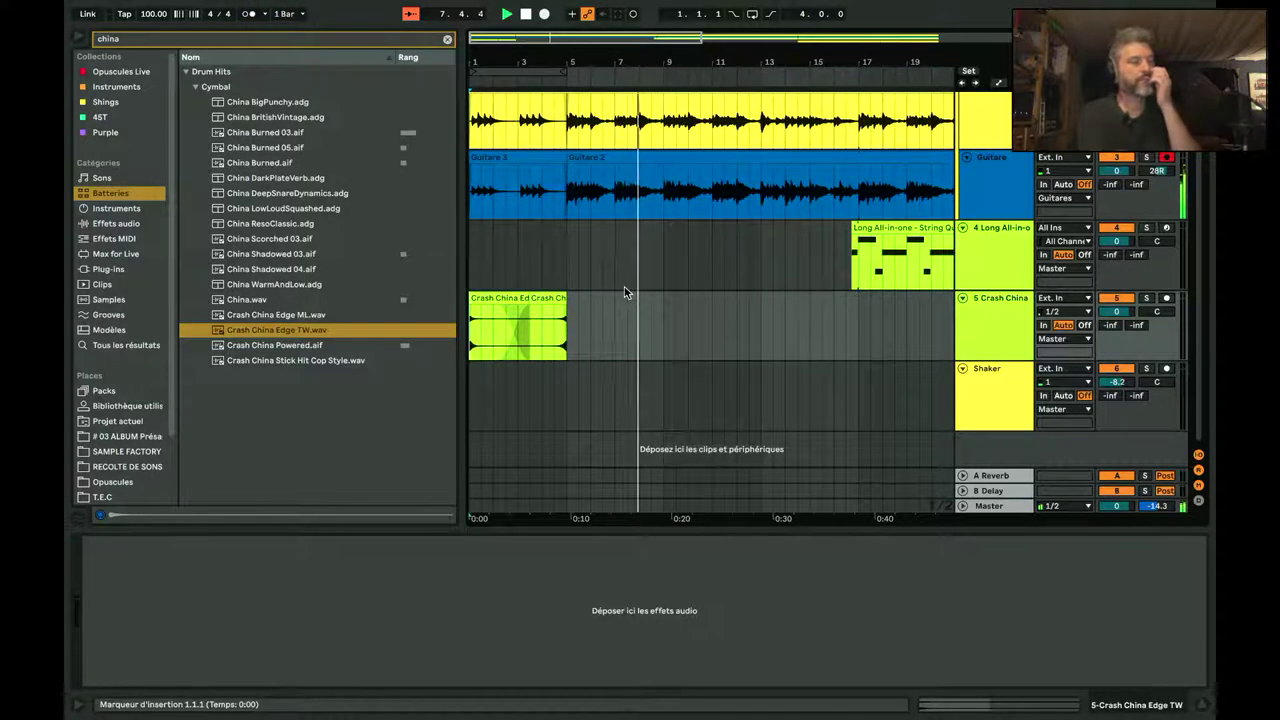
key(space)
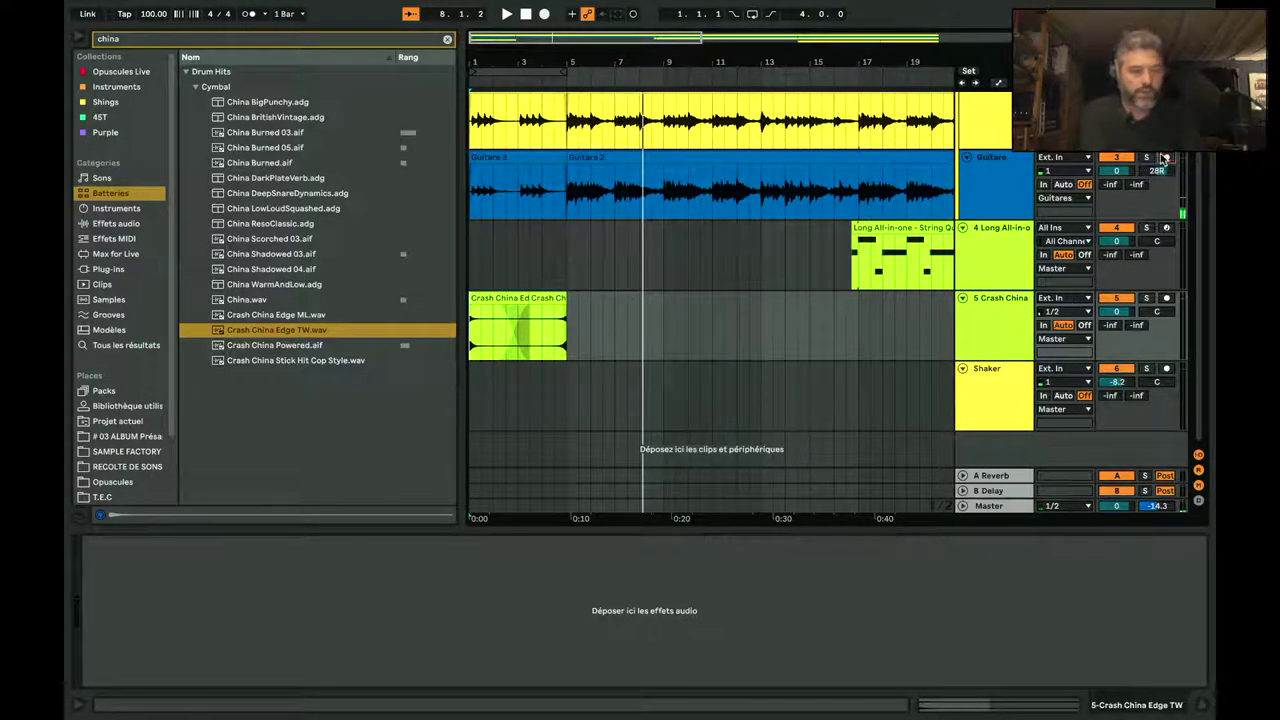
Step: Show the Track Panning automation lane of the Crash China track and enlarge the view of the first bars
click(478, 297)
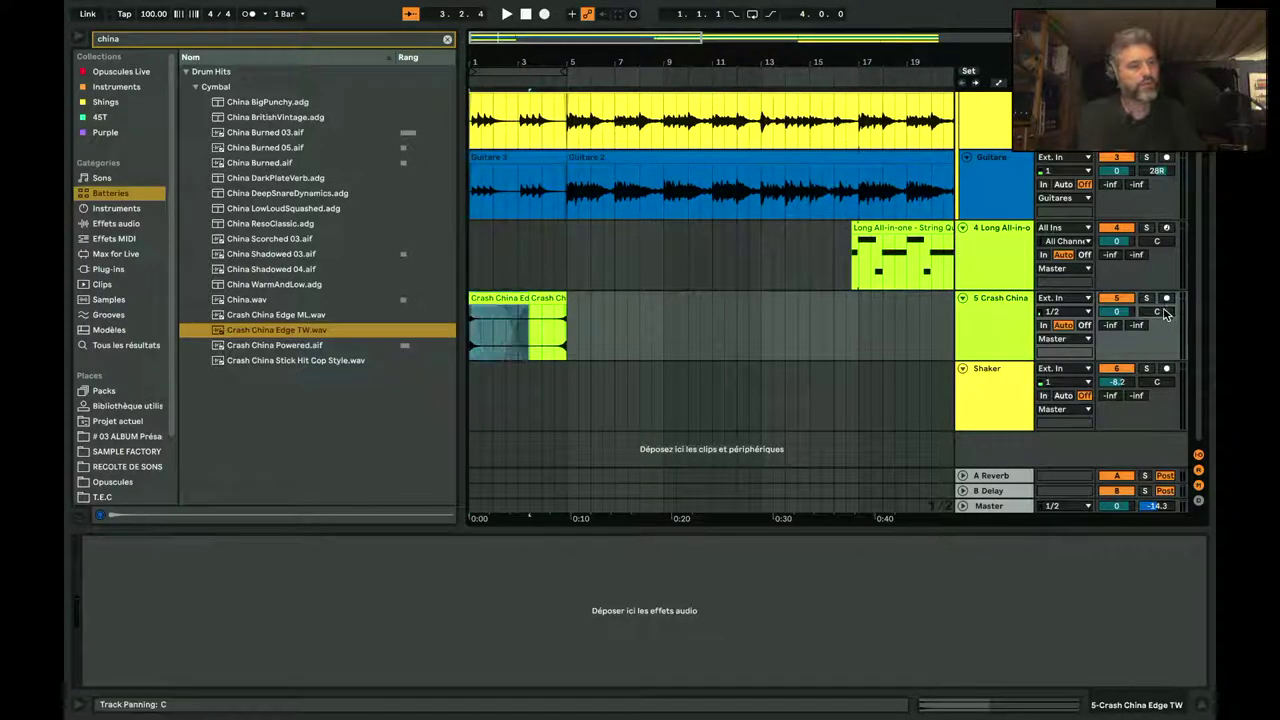
key(a)
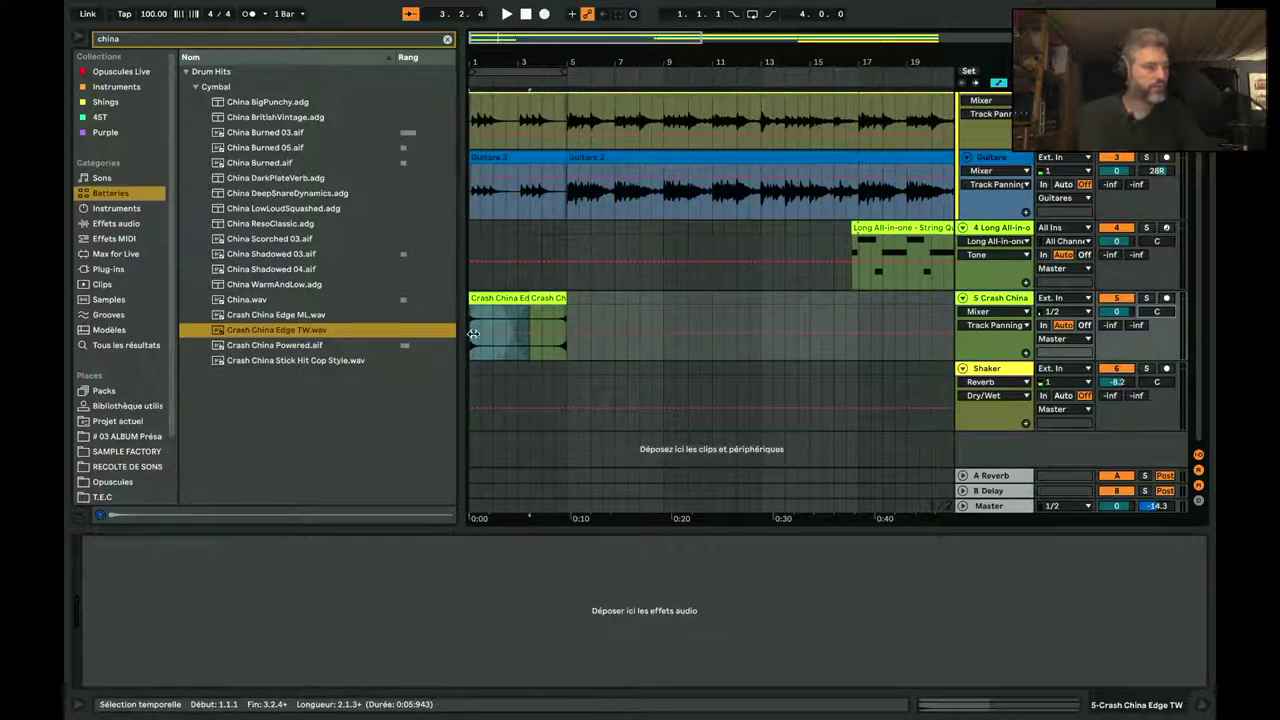
key(space)
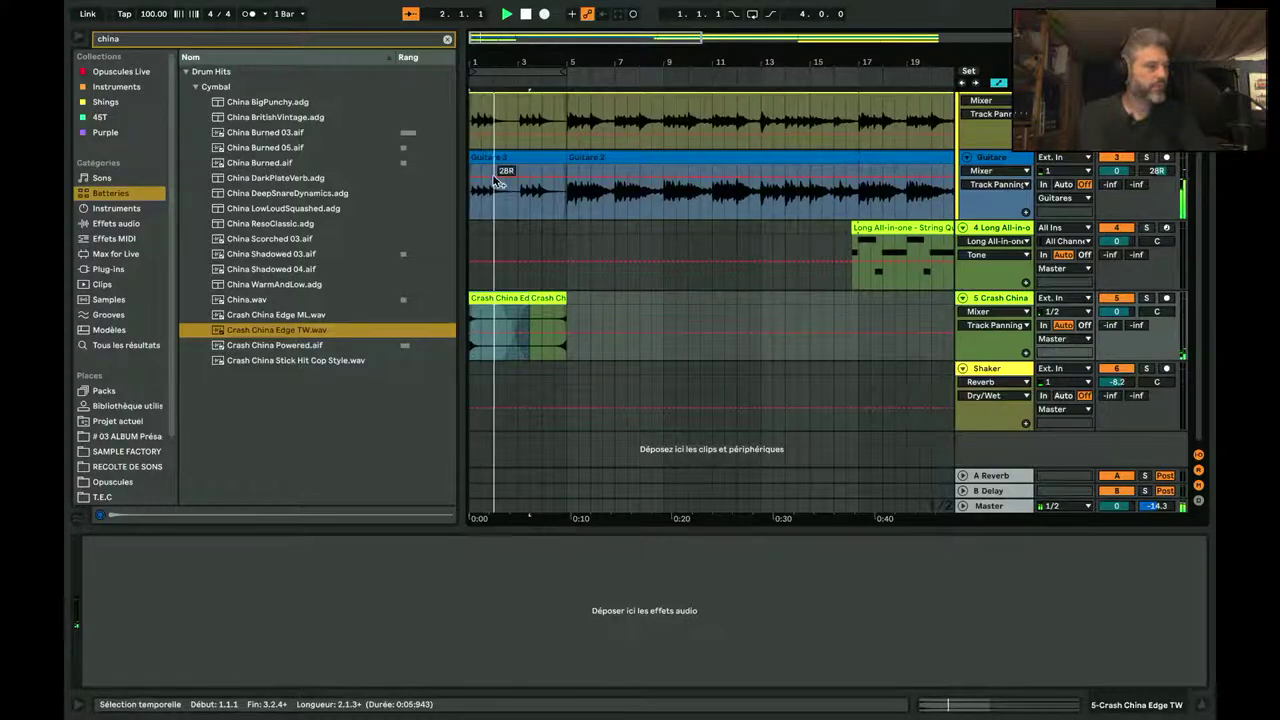
key(space)
key(plus)
key(plus)
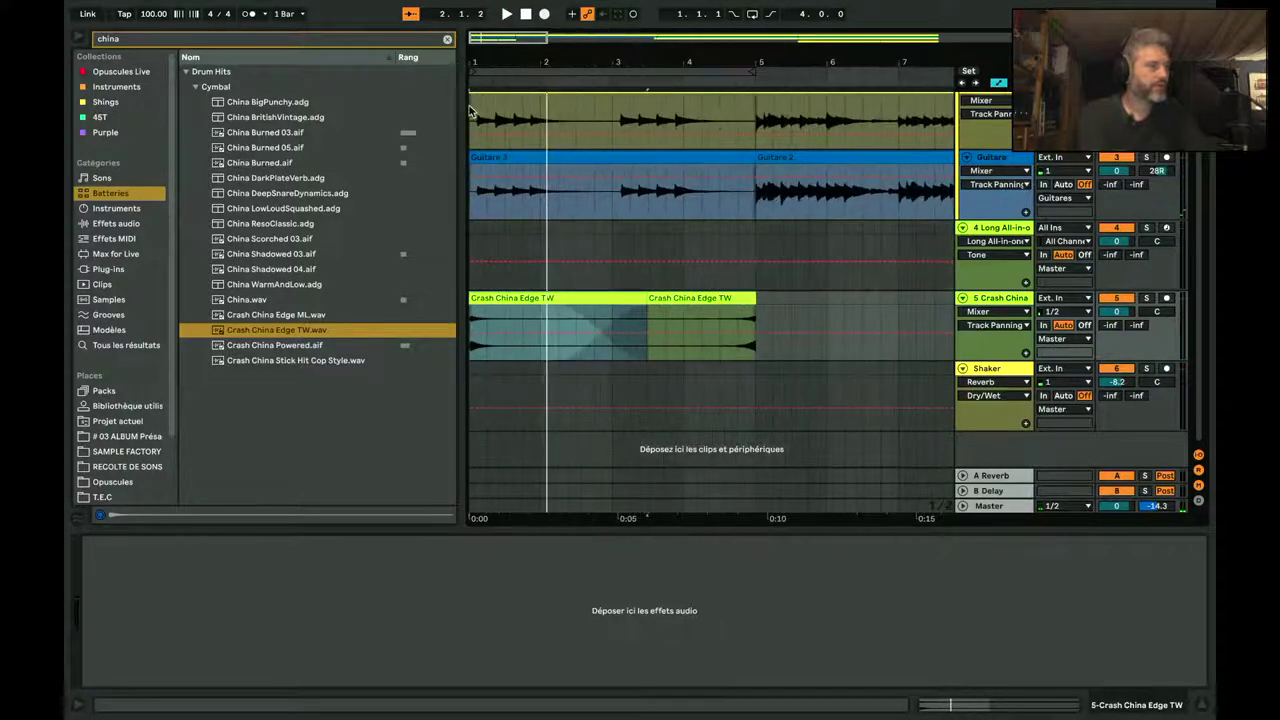
Step: Automate the crash's pan from the right at bar 1 to centre over roughly the first beat, and listen
click(476, 331)
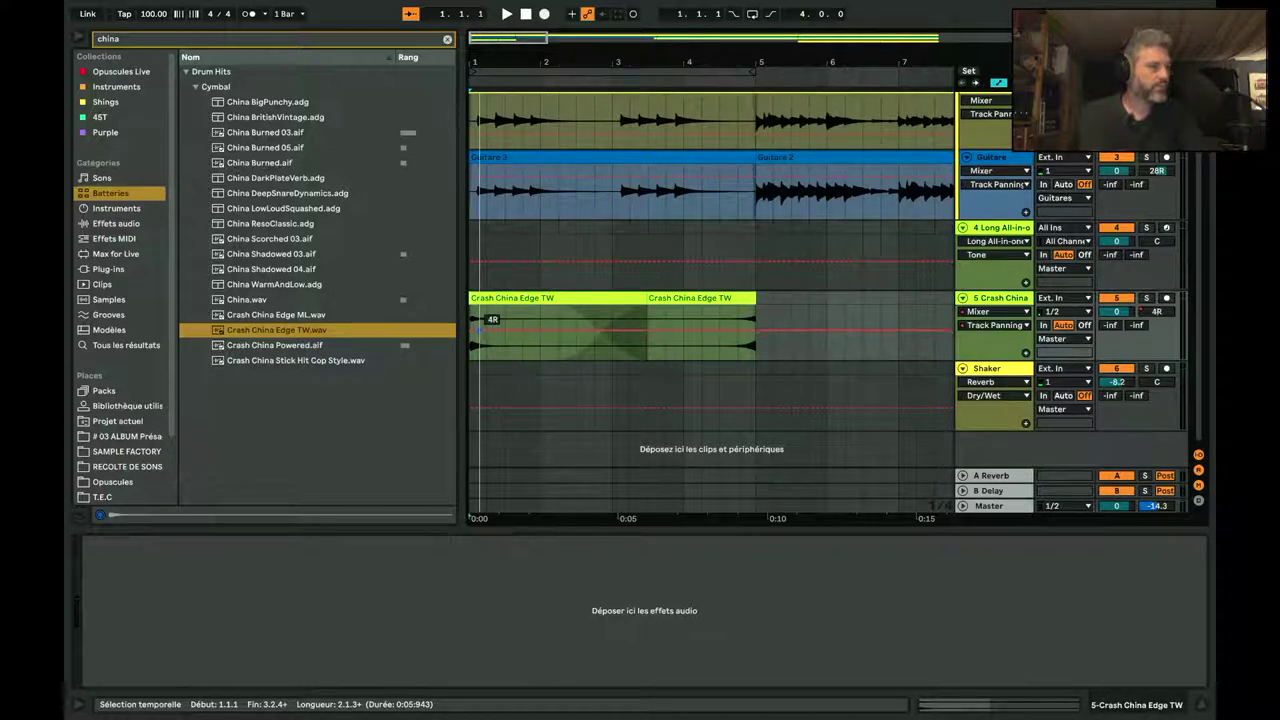
drag(478, 320, 476, 338)
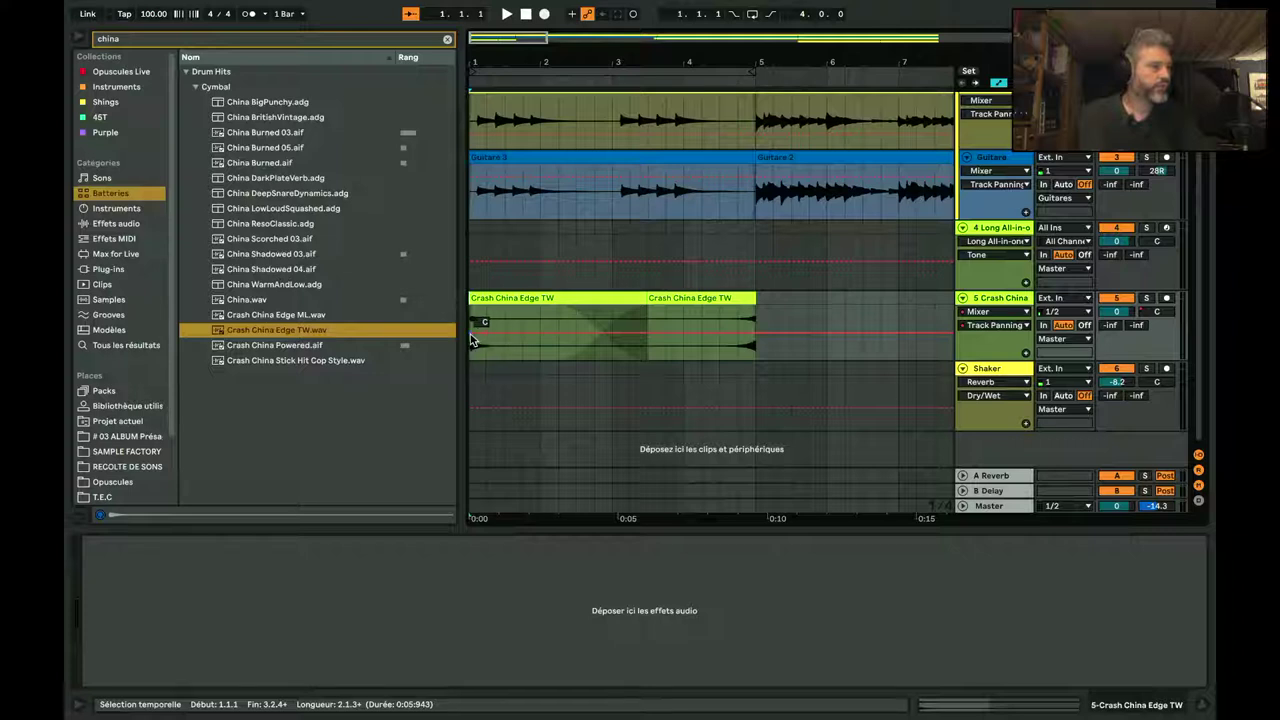
mouse_move(473, 340)
mouse_down()
mouse_move(473, 318)
mouse_move(488, 340)
mouse_up()
key(space)
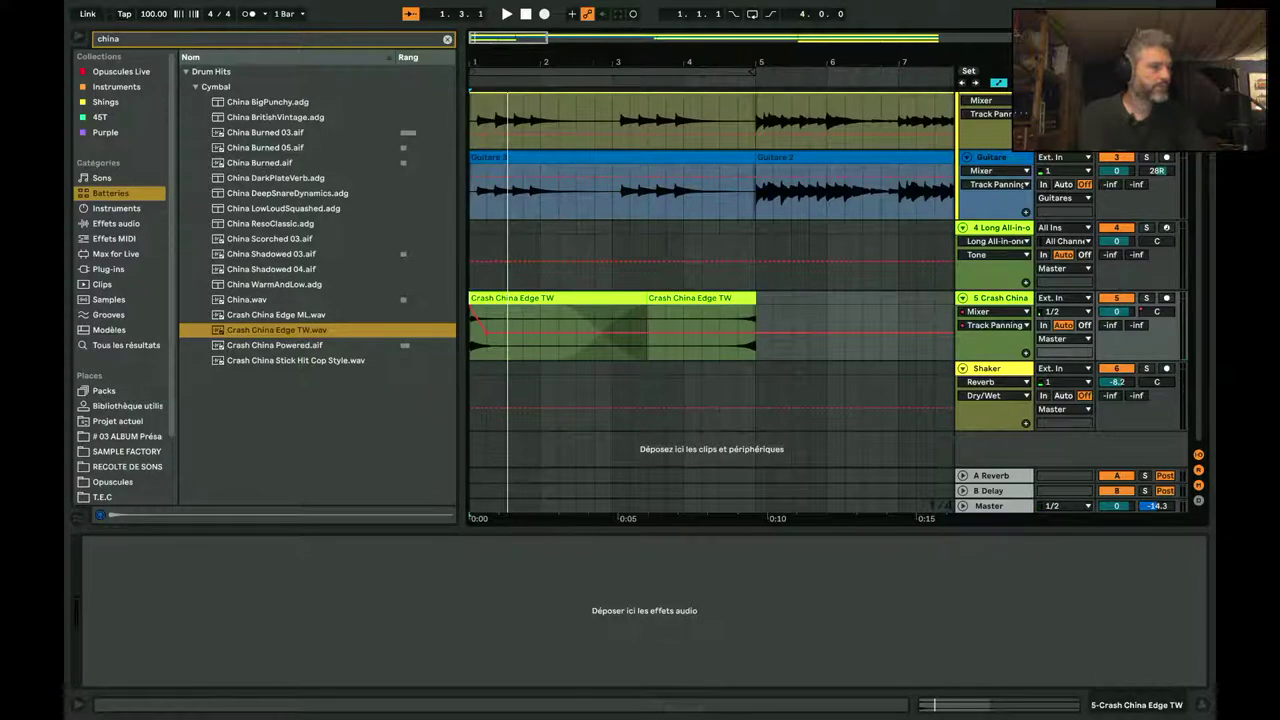
Step: Move the second pan breakpoint closer to the crash's start and lower it to 15L, listening to the movement
key(plus)
key(plus)
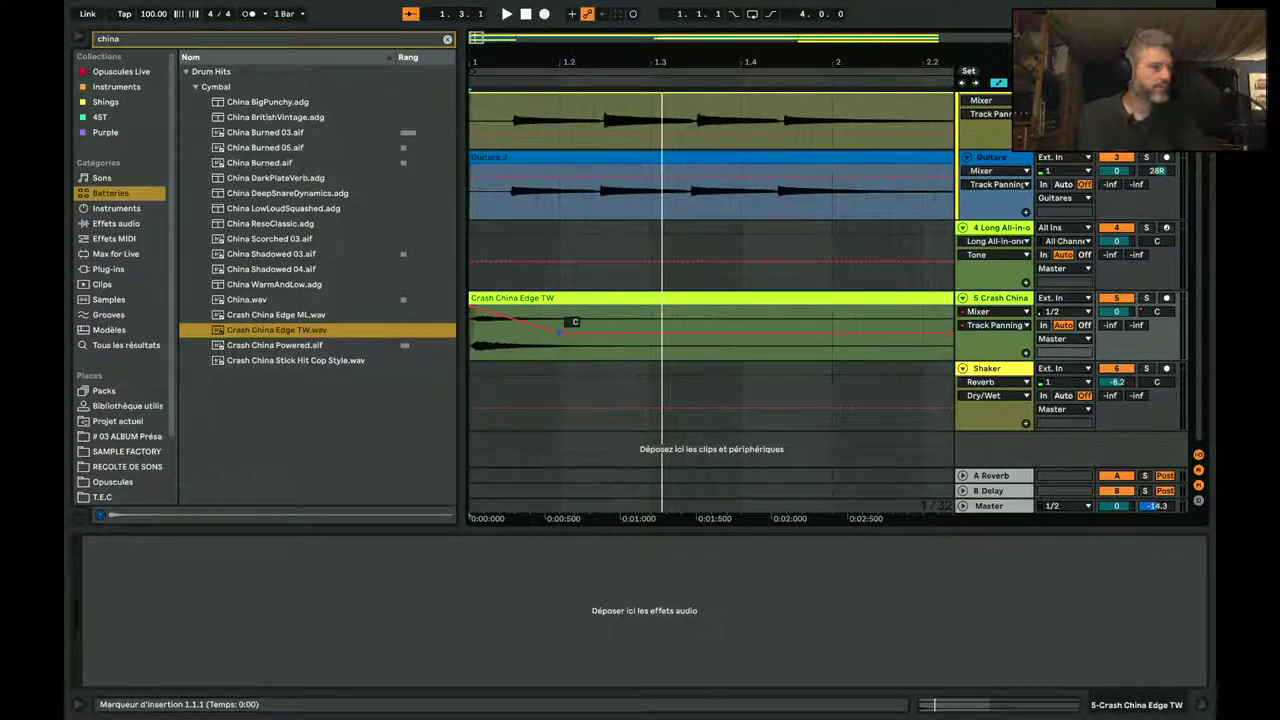
drag(558, 332, 488, 338)
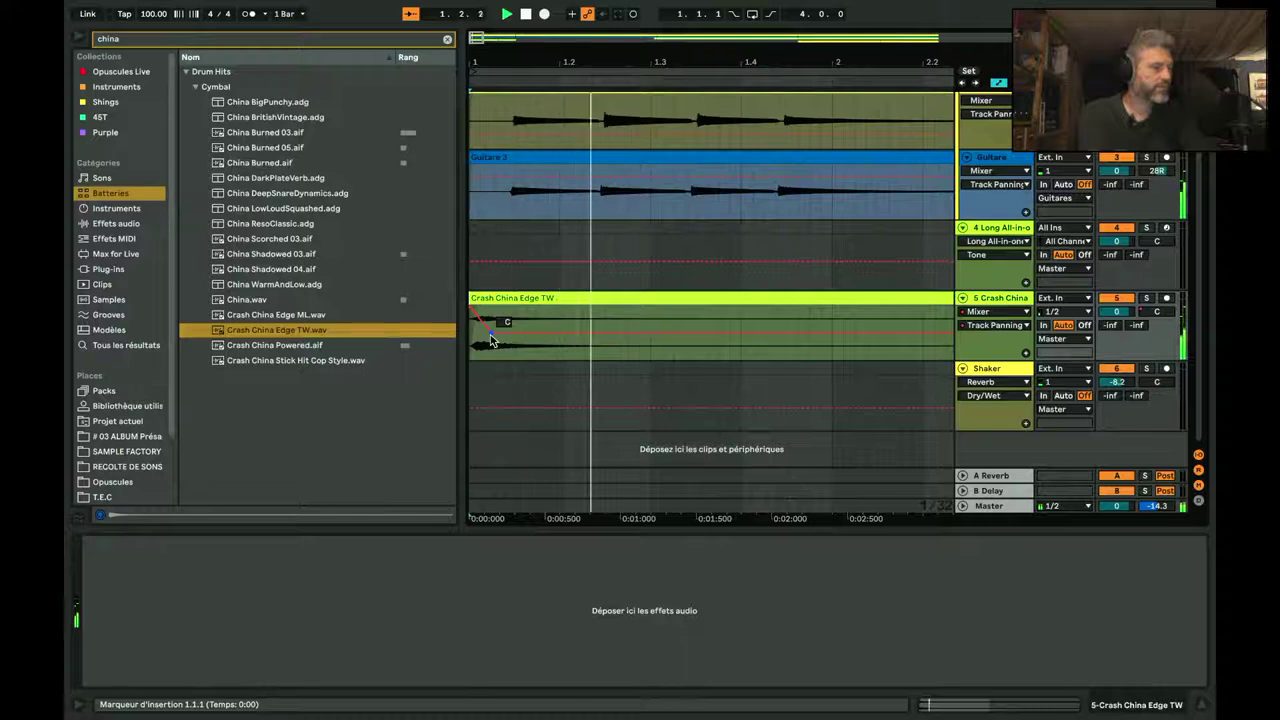
drag(490, 340, 503, 340)
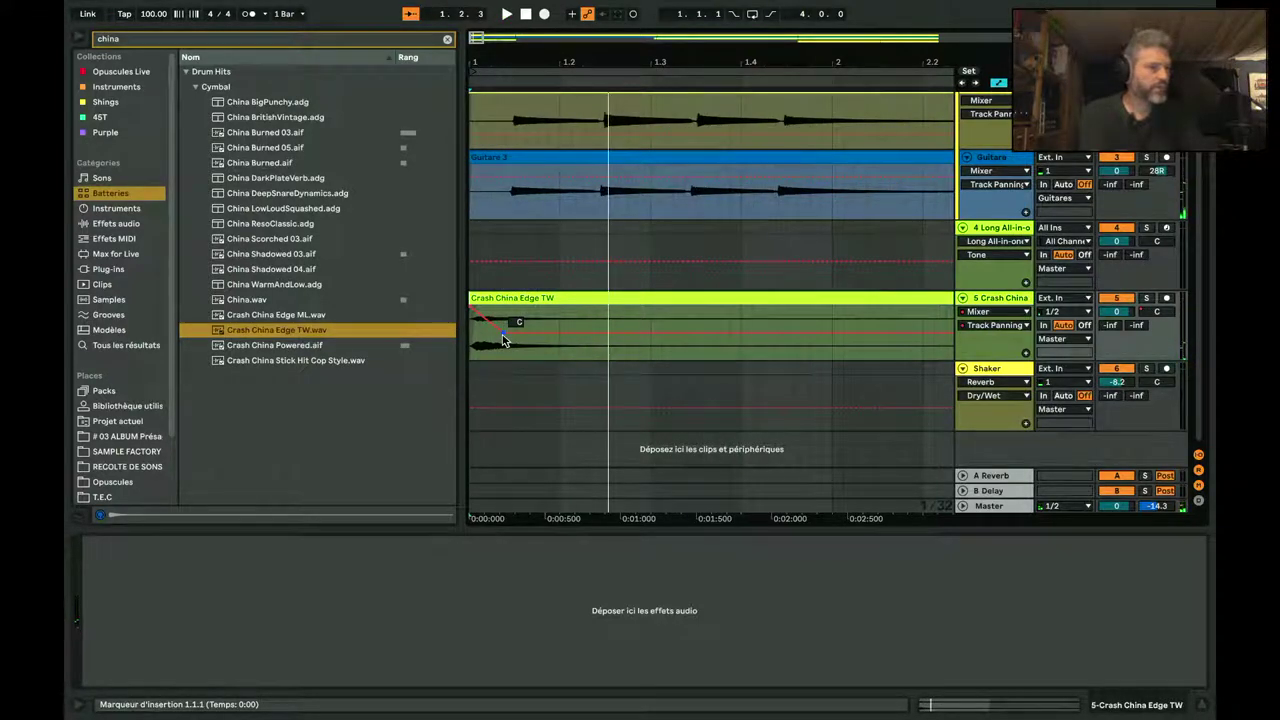
drag(503, 340, 503, 338)
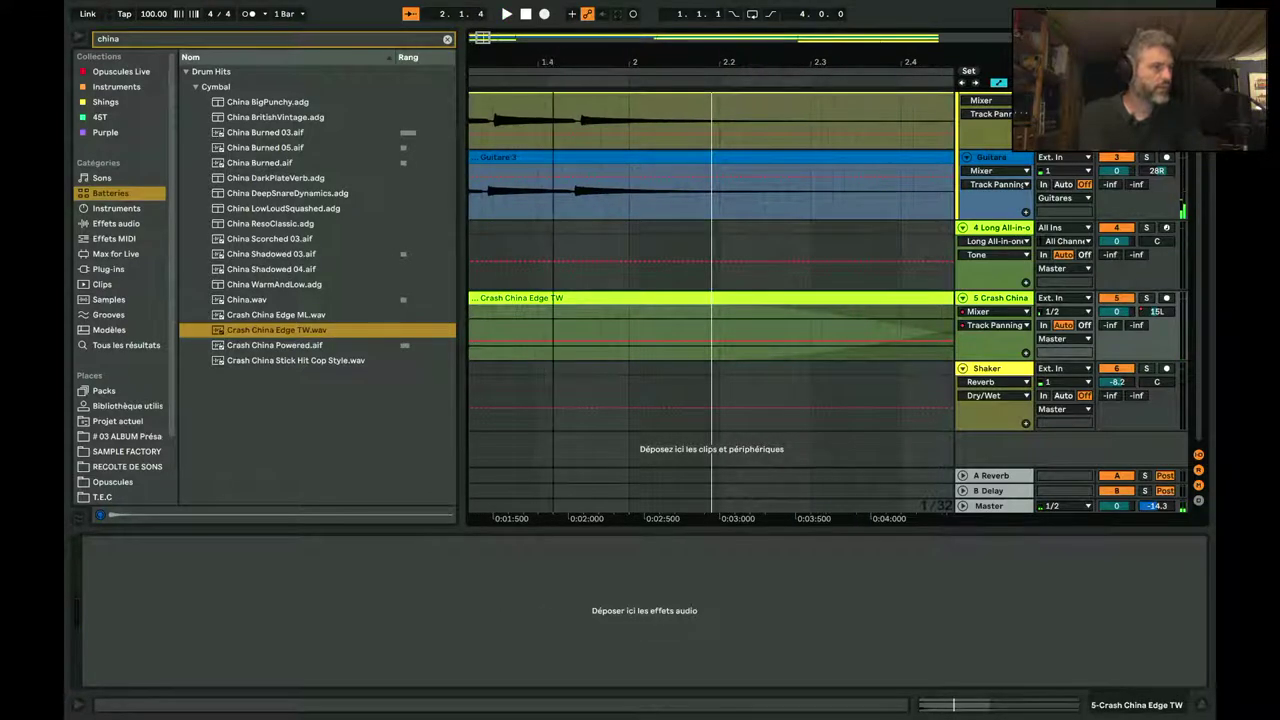
Step: Stretch the opening pan ramp to bar 3 and bend it into a steeply falling curve
drag(549, 66, 560, 60)
click(503, 331)
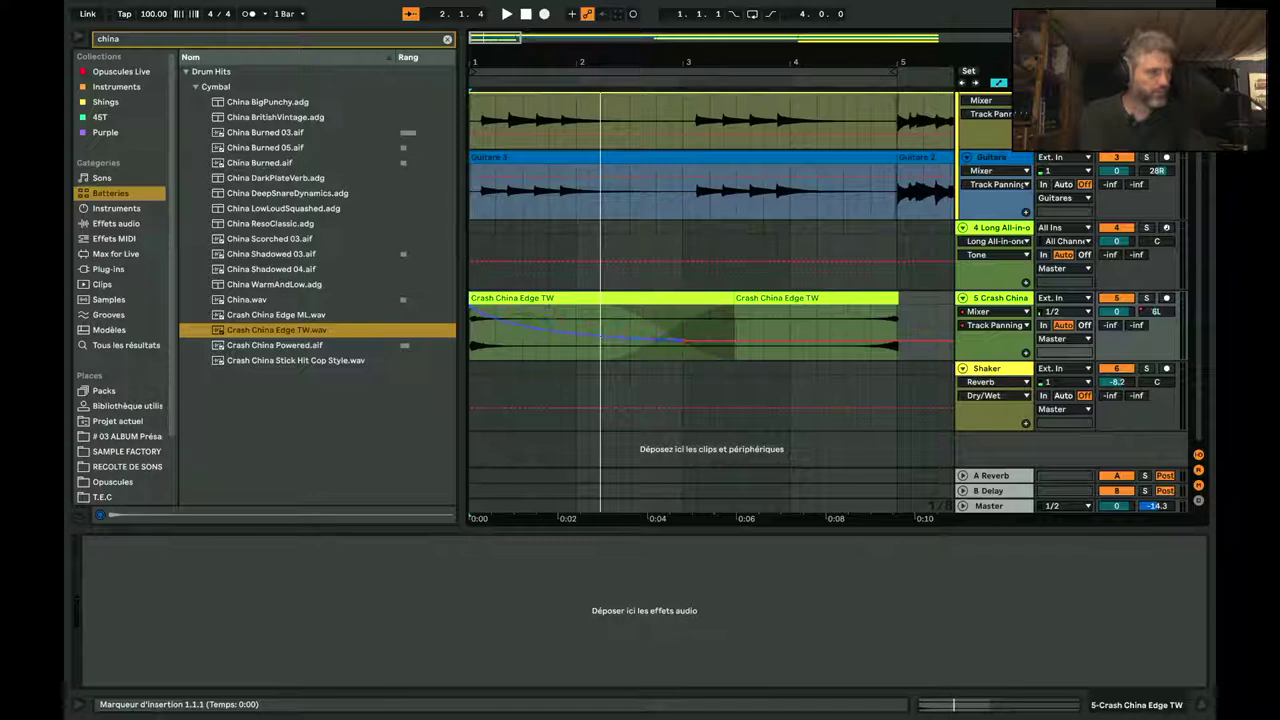
key(space)
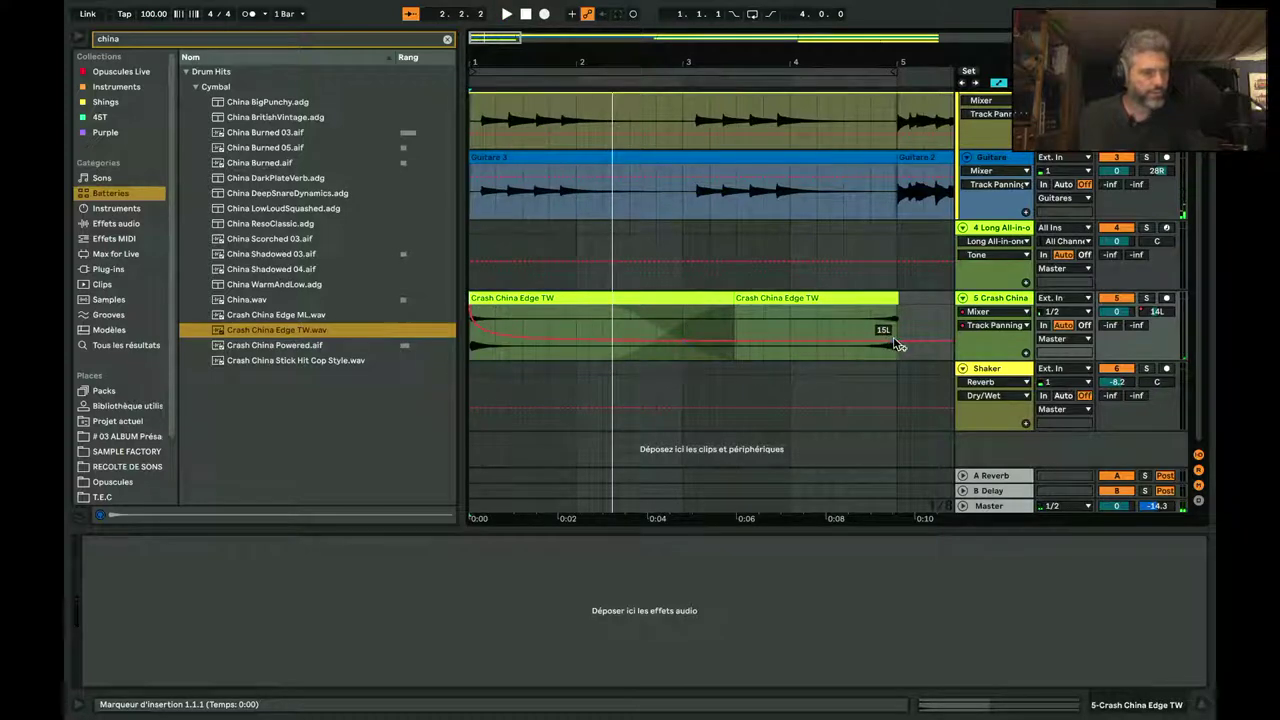
Step: Automate the pan from bar 3 up to 50R at bar 5 as a curved rise, and play it back
drag(896, 344, 825, 338)
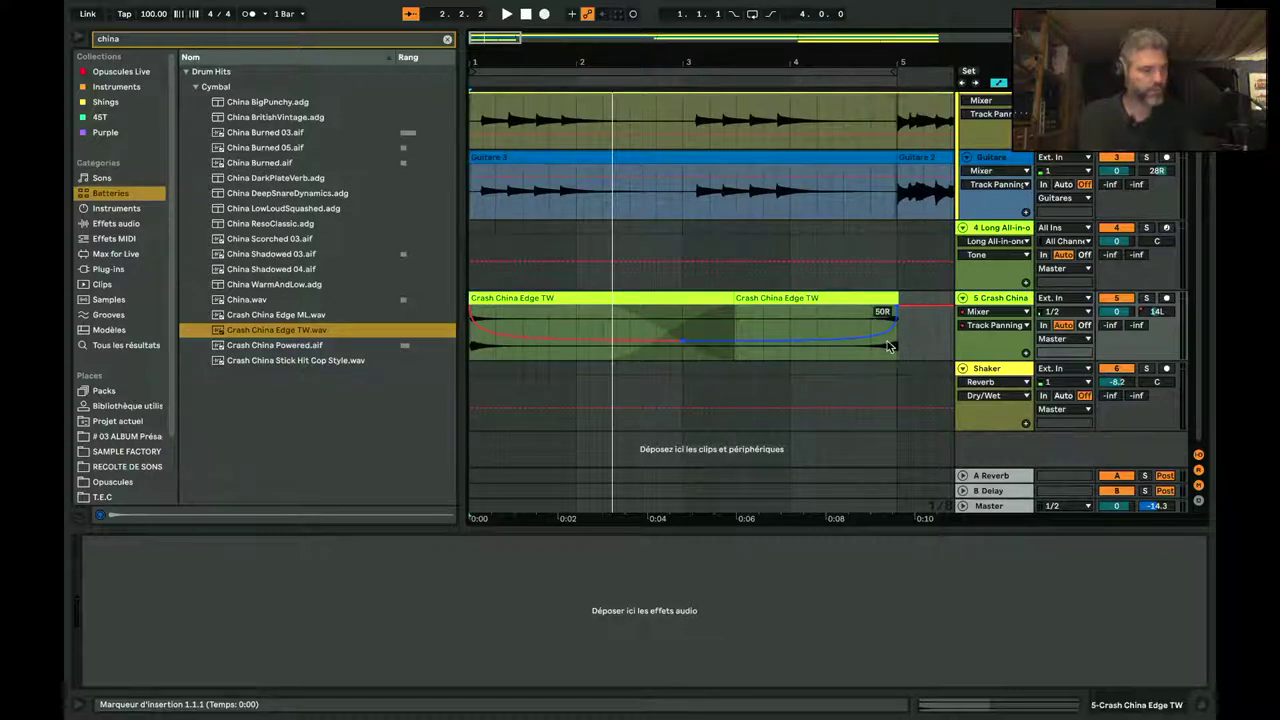
key(space)
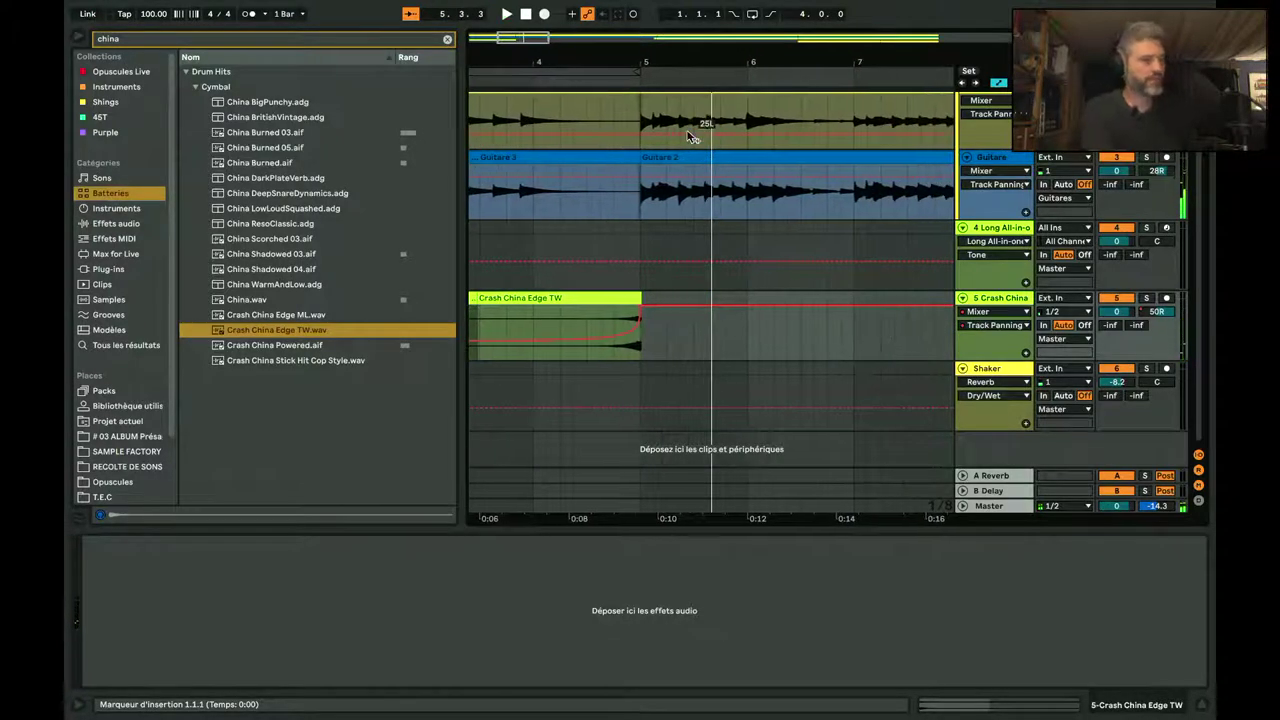
key(minus)
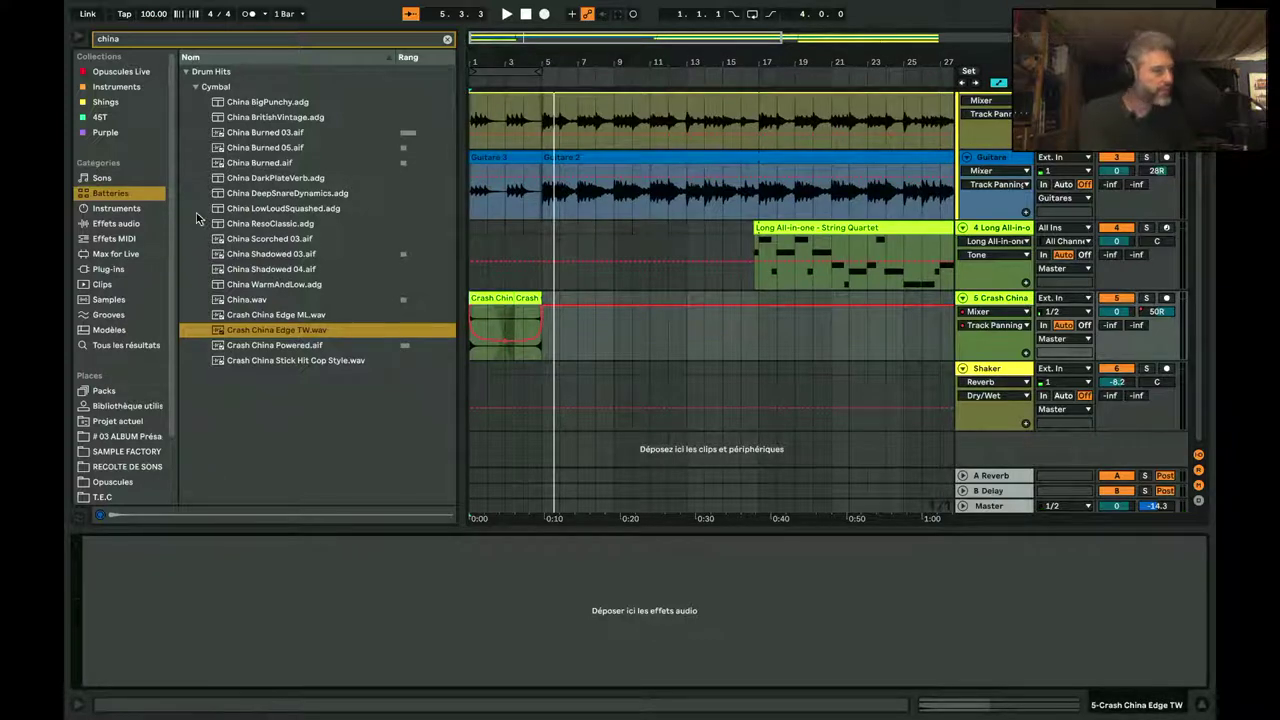
Step: Add the Reverb audio effect to the Crash China track with High quality and size 100
click(115, 224)
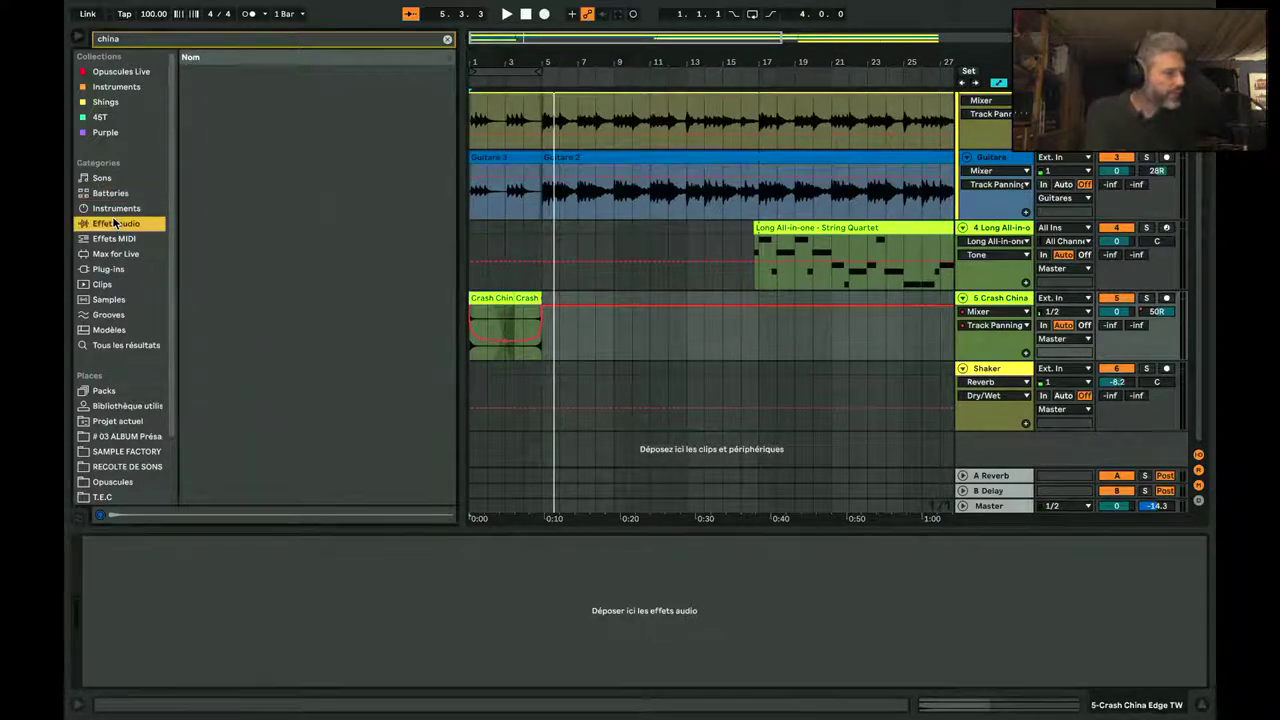
click(447, 41)
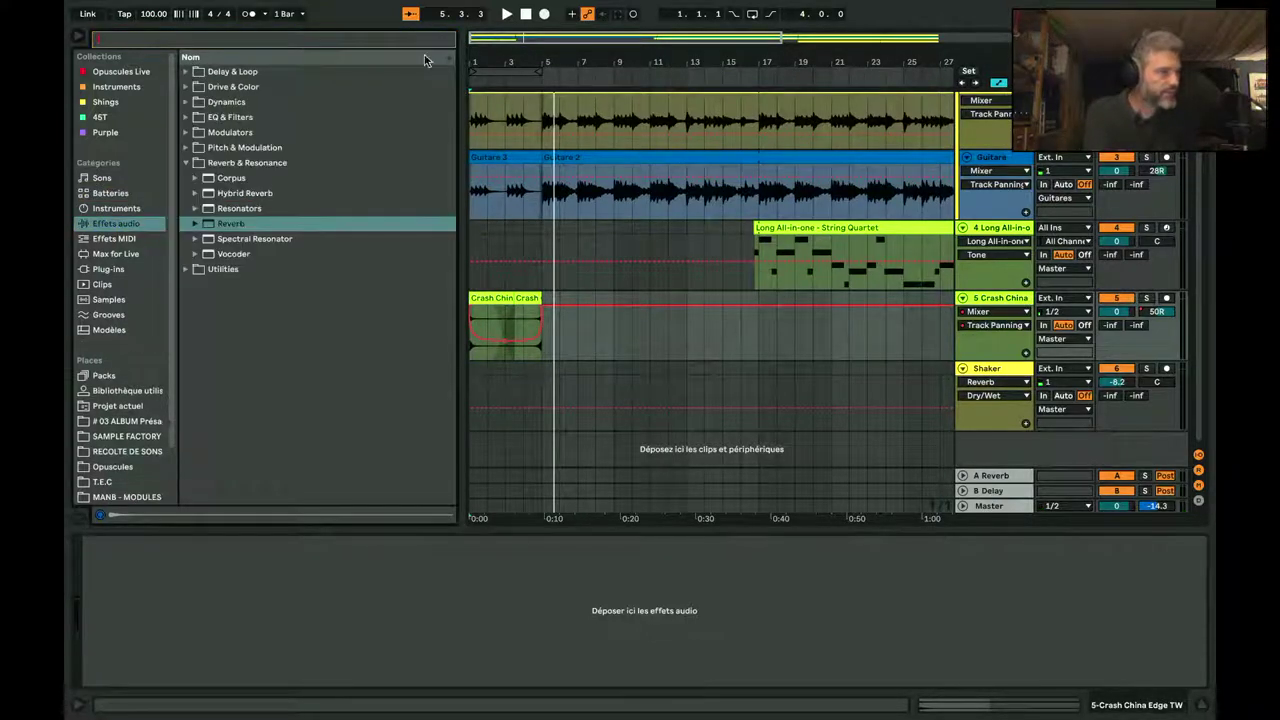
click(224, 227)
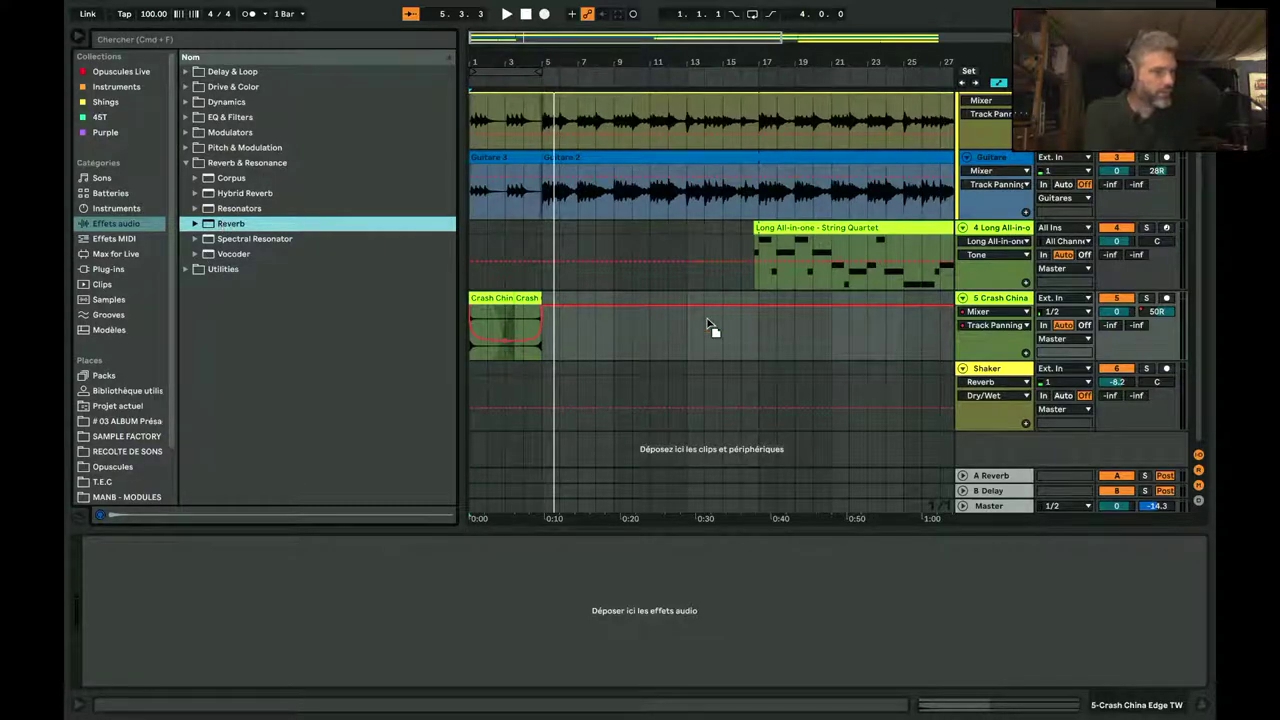
key(Return)
click(251, 580)
click(254, 615)
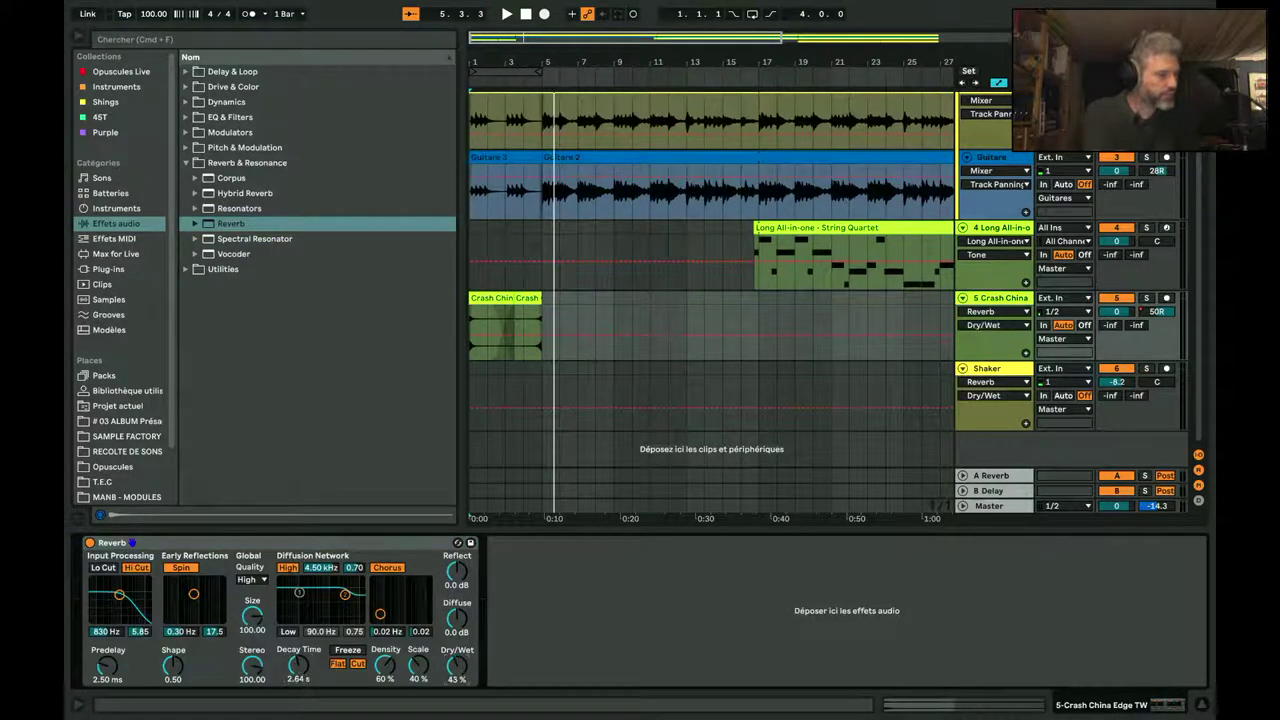
Step: Turn off the reverb's high cut, enable its low cut at 1.94 kHz, and set dry/wet to 33 %
click(136, 567)
click(103, 567)
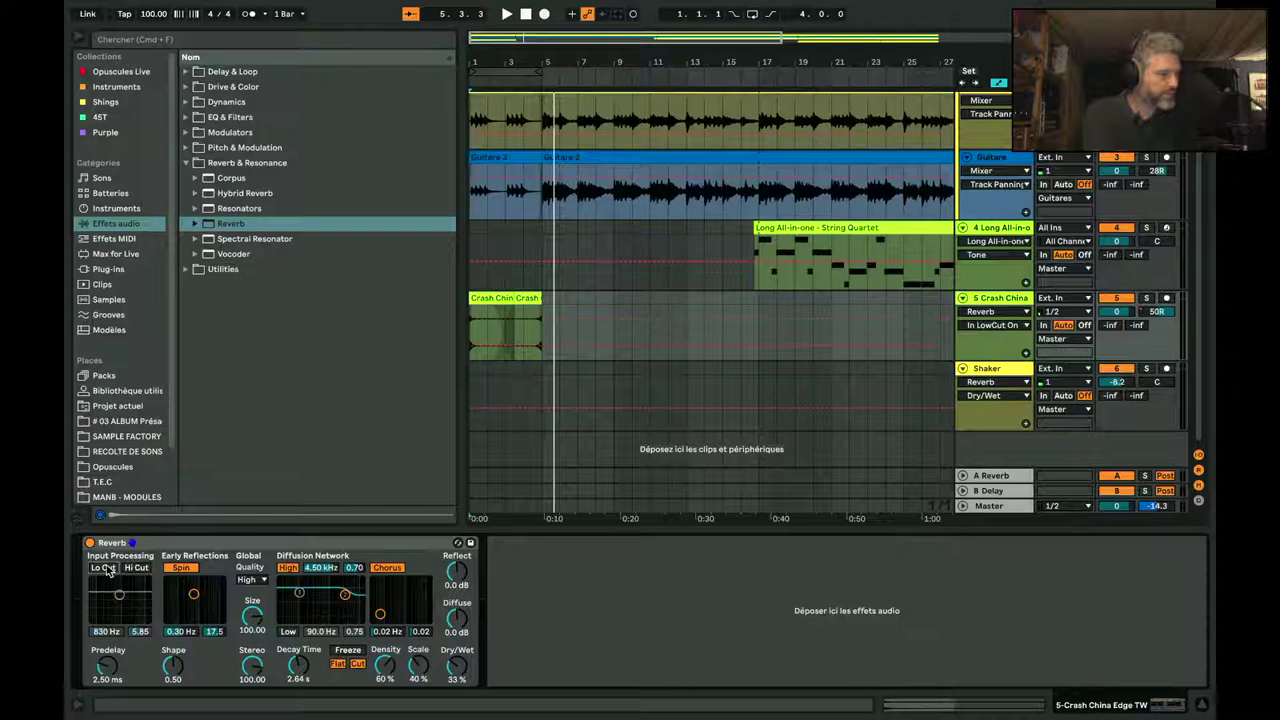
drag(119, 595, 126, 595)
Step: Set the reverb's decay time to 4.55 s while playing the crash from bar 1
key(space)
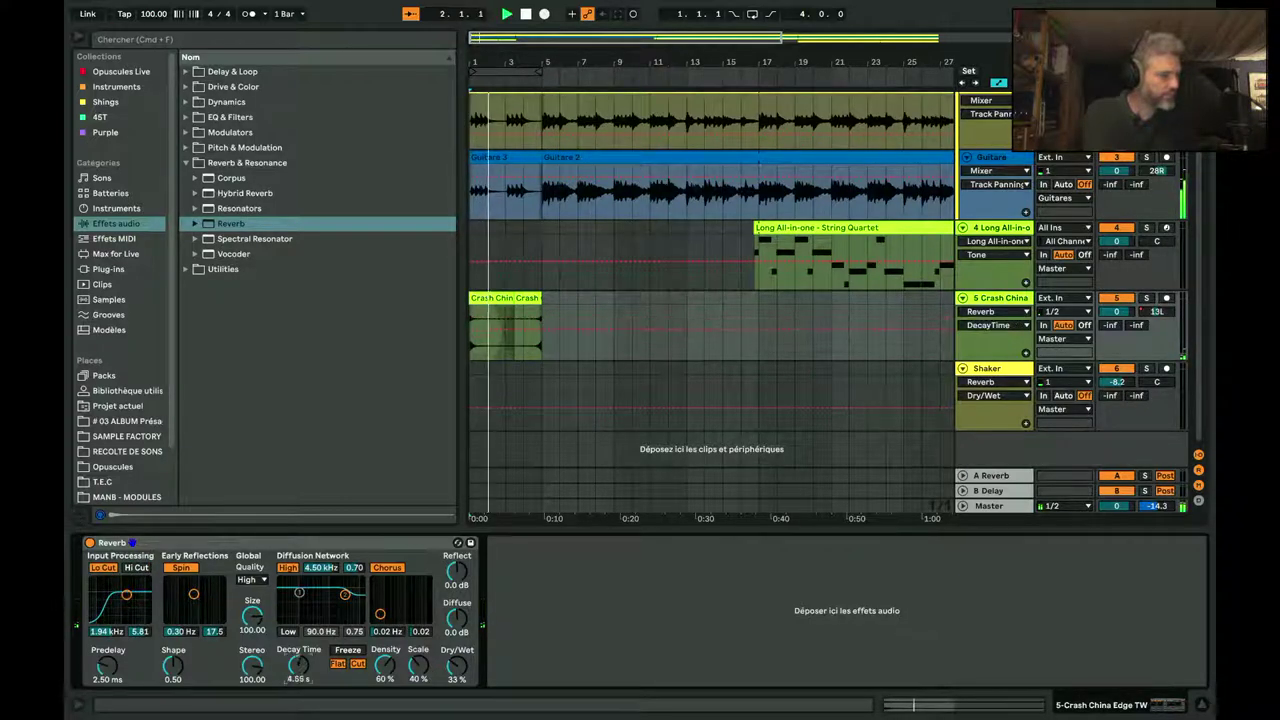
drag(298, 690, 298, 676)
click(387, 567)
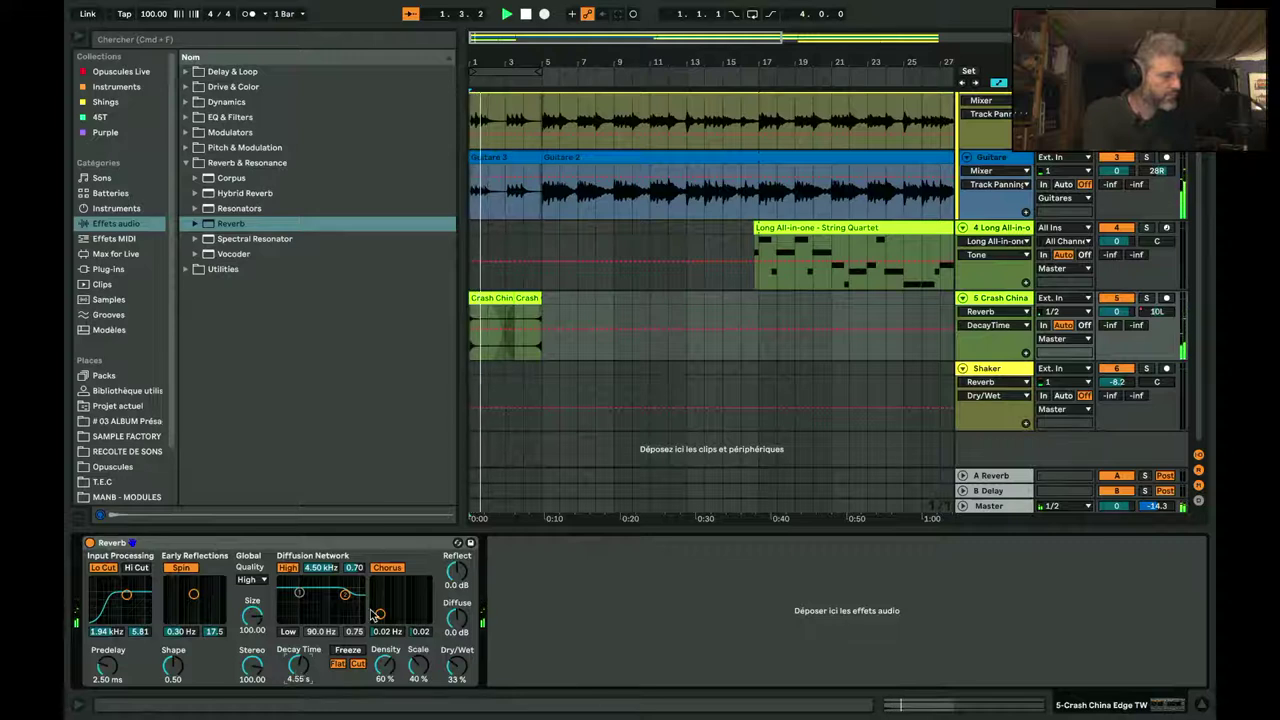
Step: Turn off the crash reverb's chorus and set its diffuse level to 1.8 dB and reflect level to -2.3 dB during playback
drag(456, 618, 456, 606)
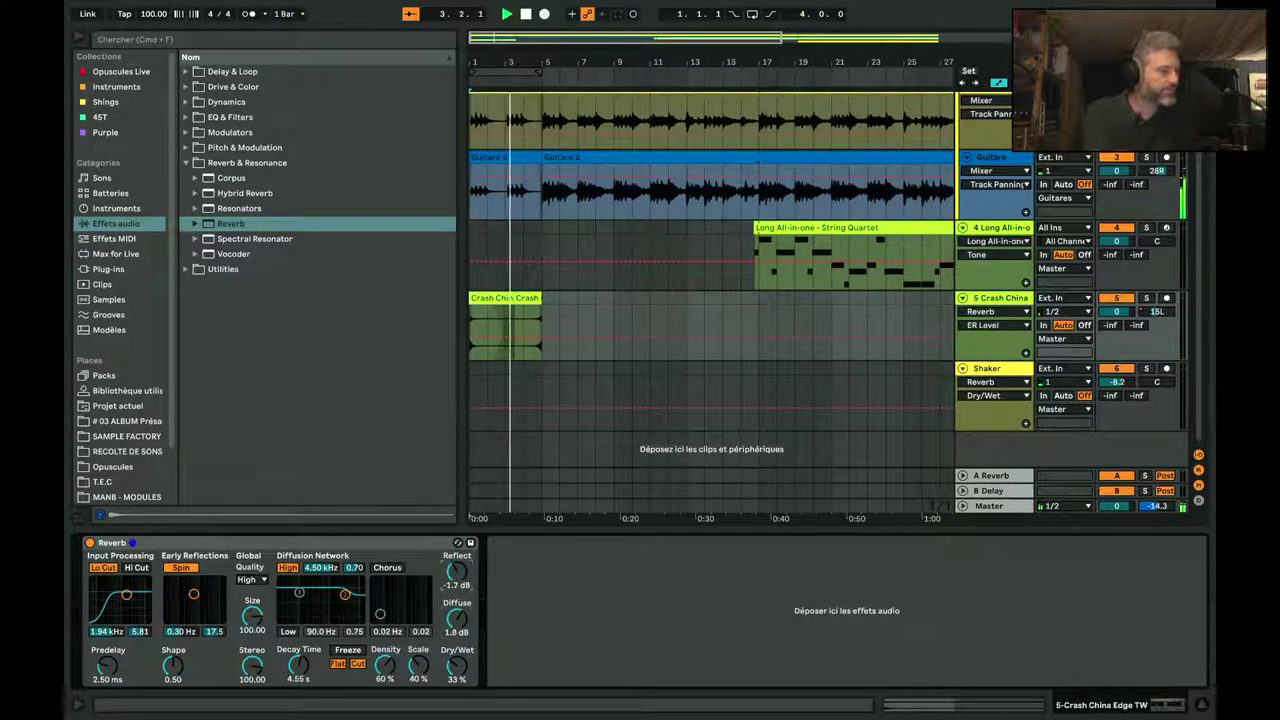
drag(455, 571, 455, 580)
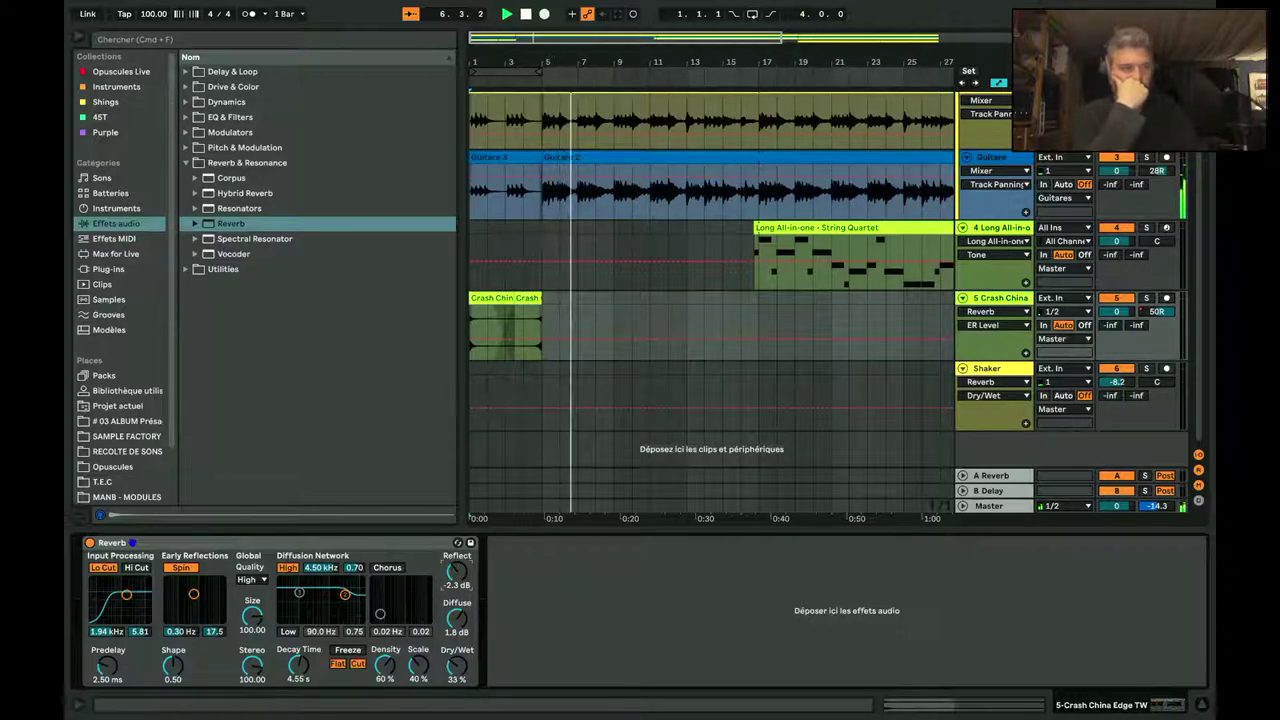
key(minus)
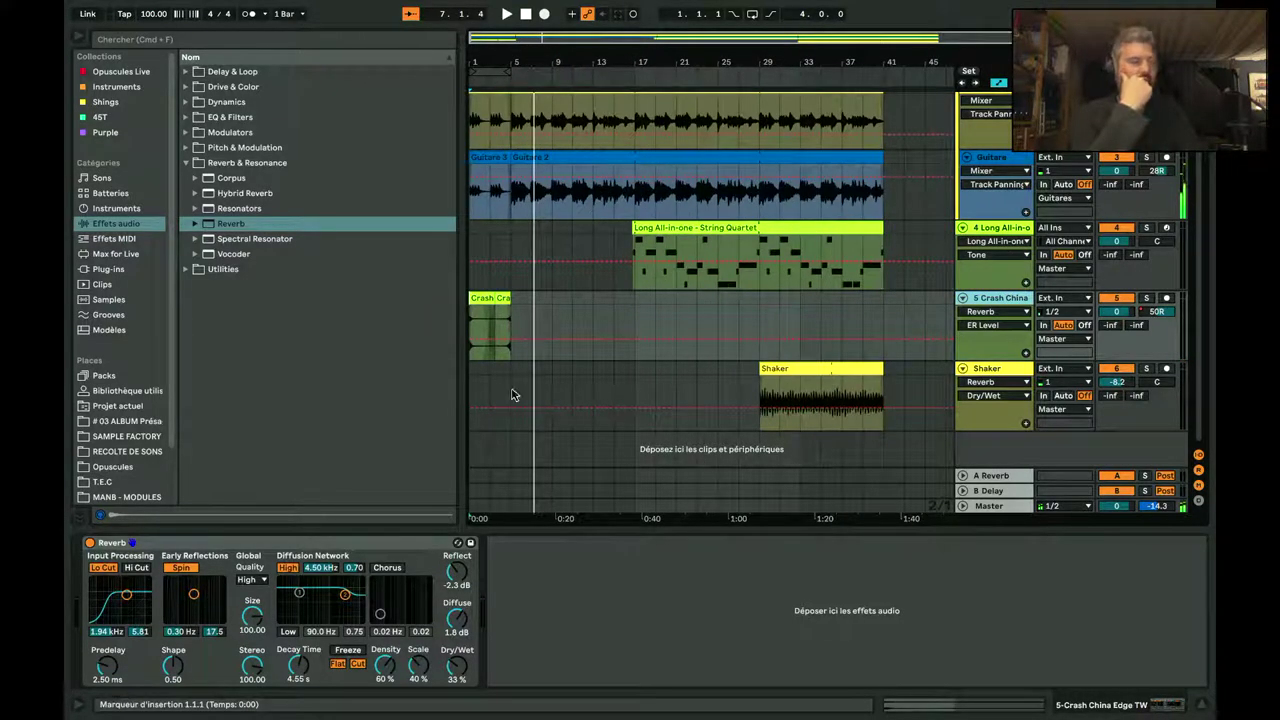
click(501, 300)
key(space)
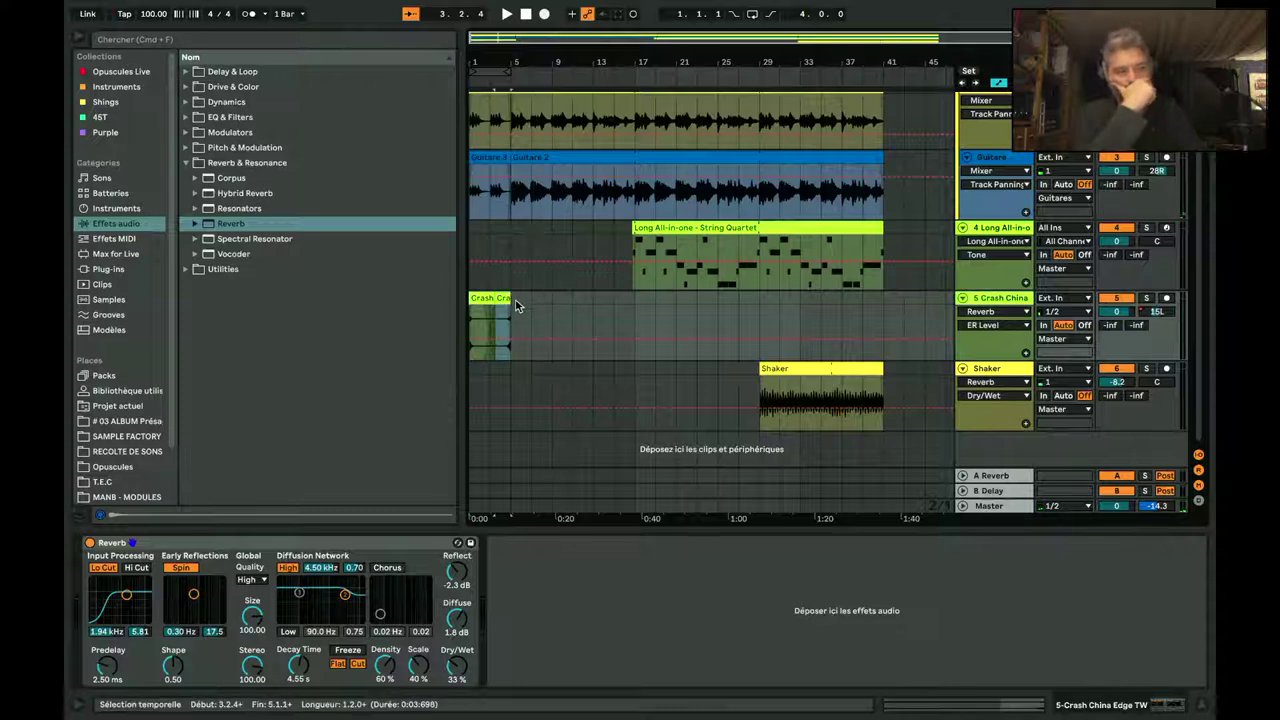
Step: Add a second Reverb to the Crash China track with decay time 3.02 s, size 254.85 and High quality
click(516, 305)
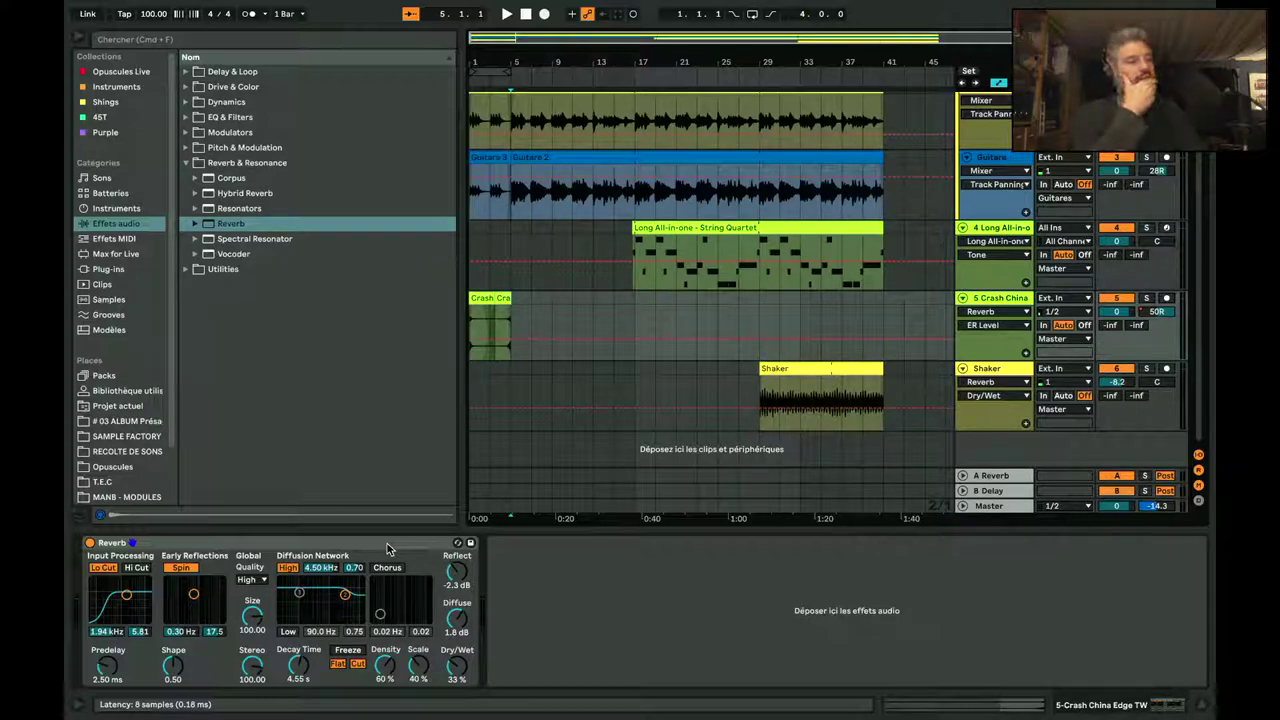
drag(517, 297, 633, 302)
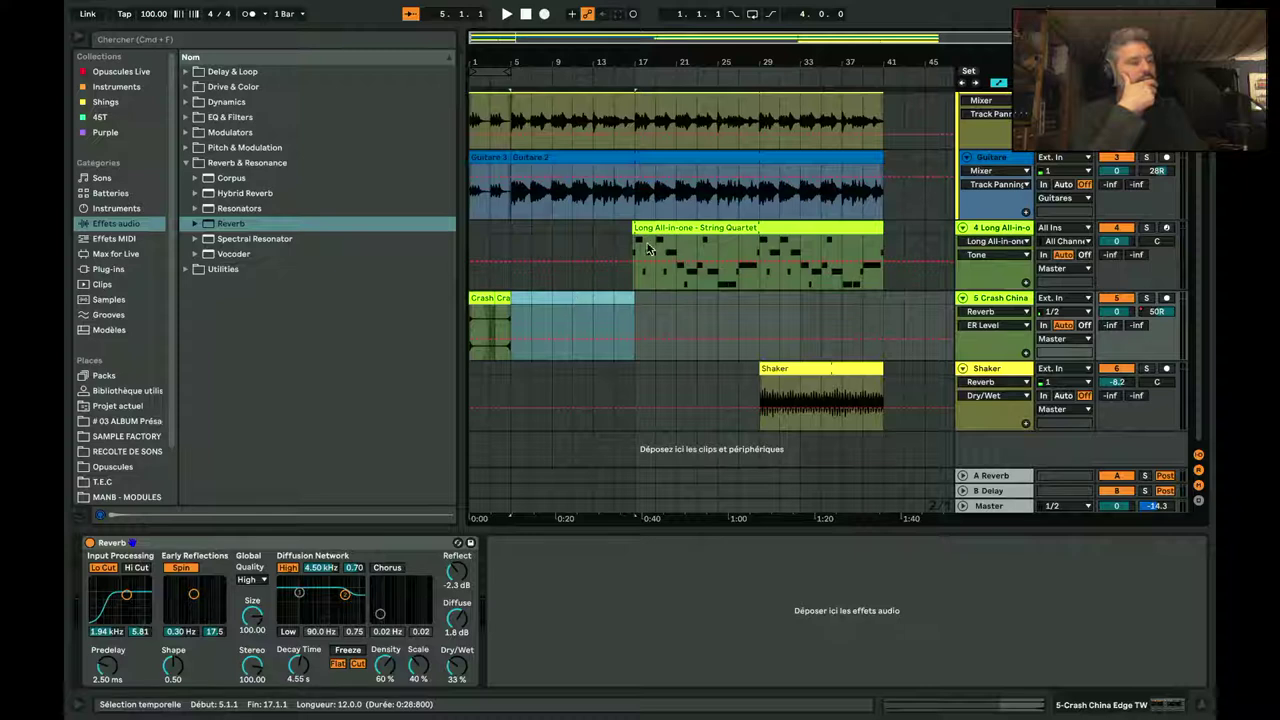
scroll(568, 62, down, 2)
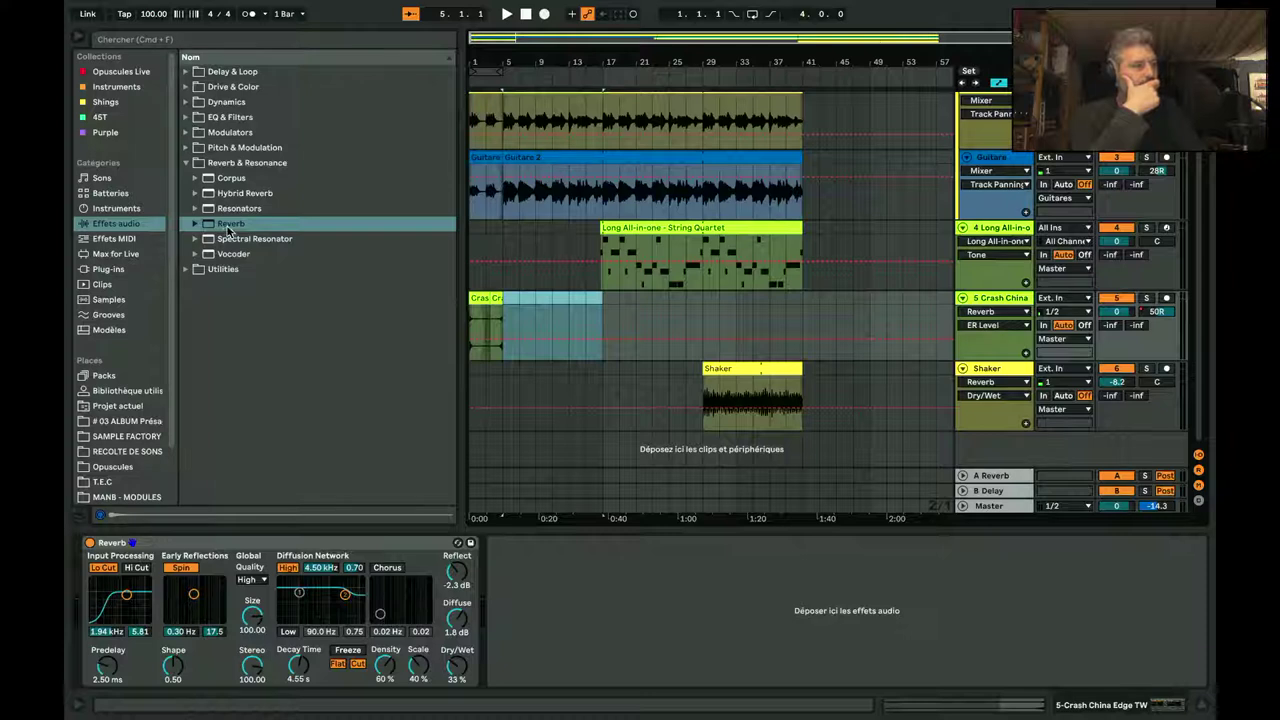
drag(228, 230, 628, 628)
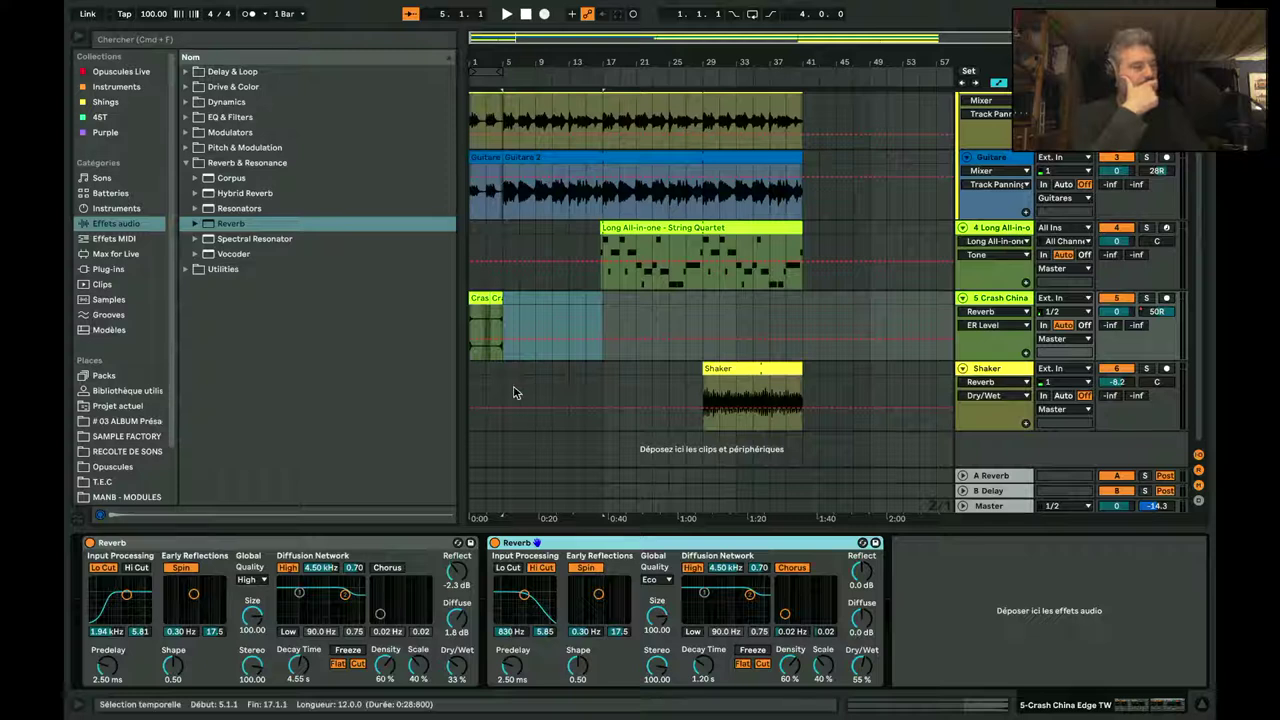
click(704, 665)
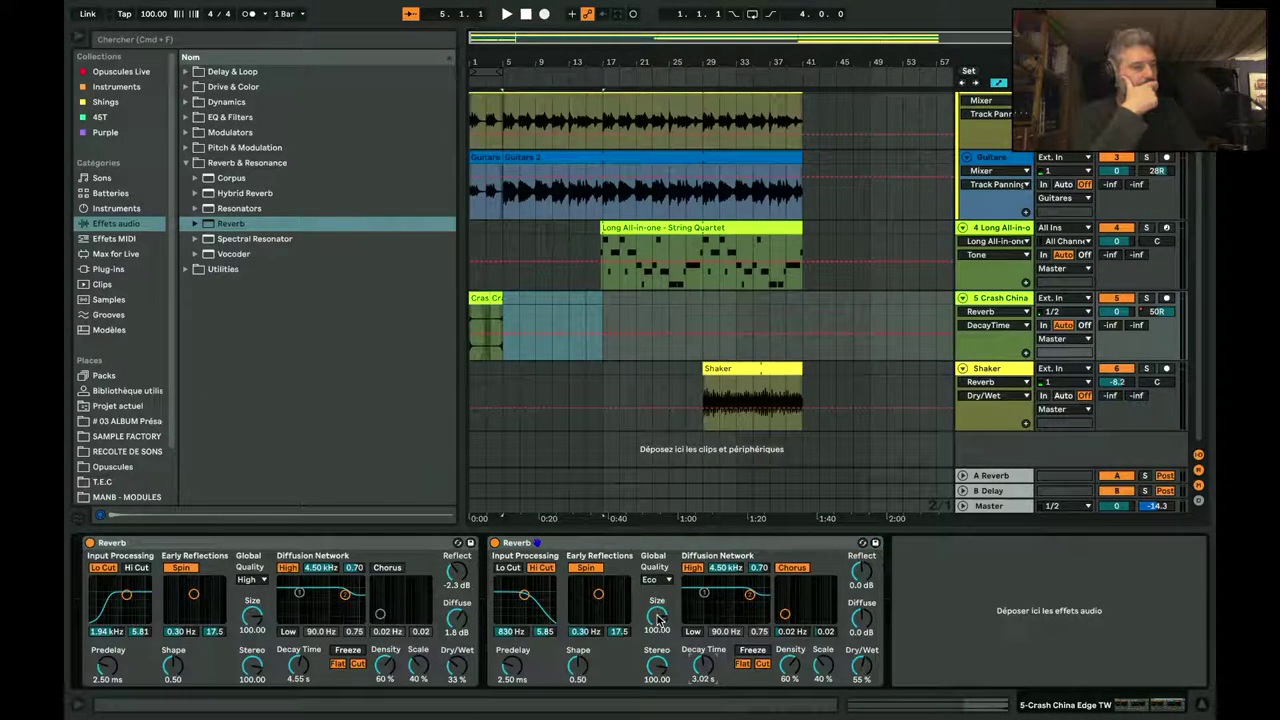
drag(657, 618, 657, 590)
click(656, 580)
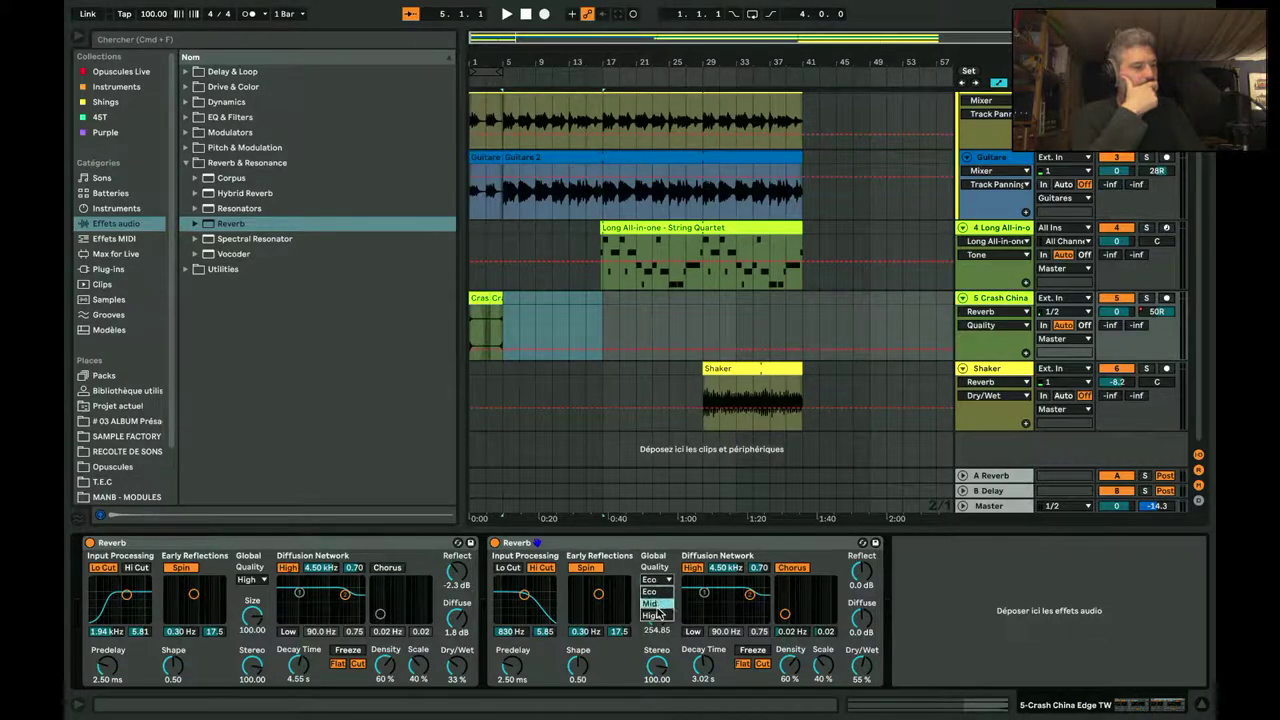
click(656, 608)
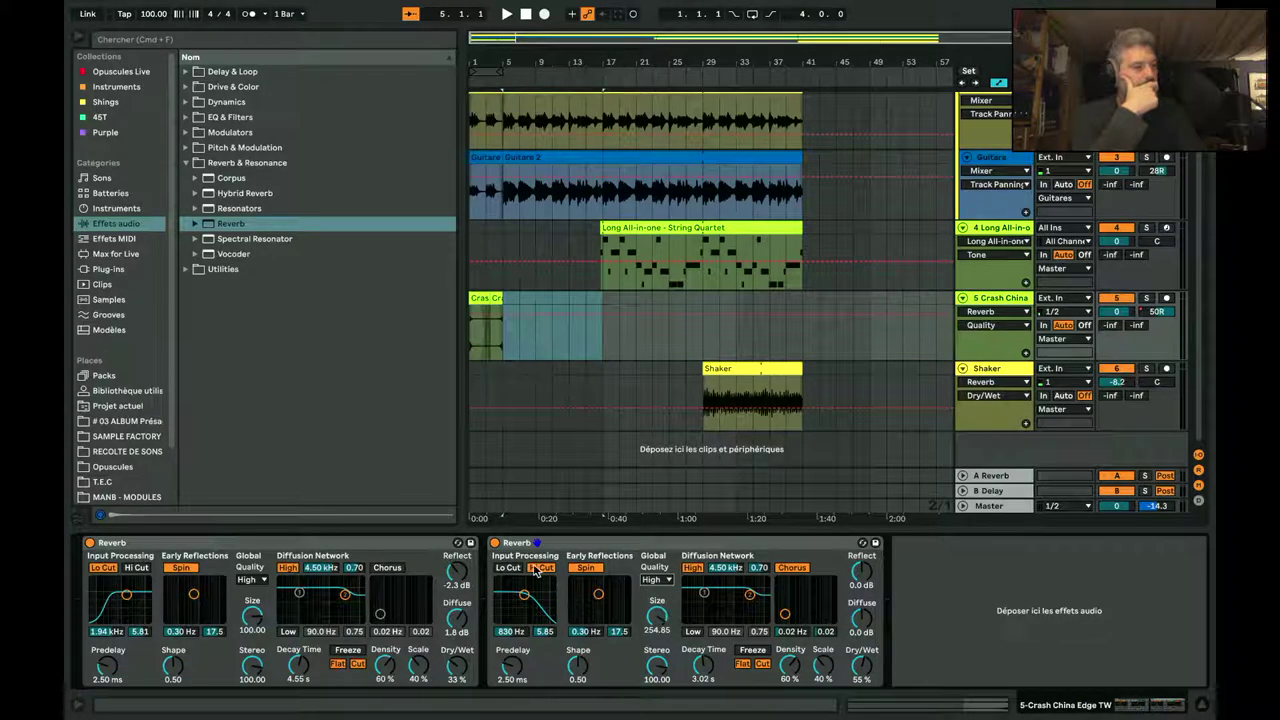
Step: On the second reverb, swap the high cut for a low cut at 1.94 kHz and set dry/wet to 33 %
click(508, 567)
click(541, 567)
drag(523, 595, 531, 595)
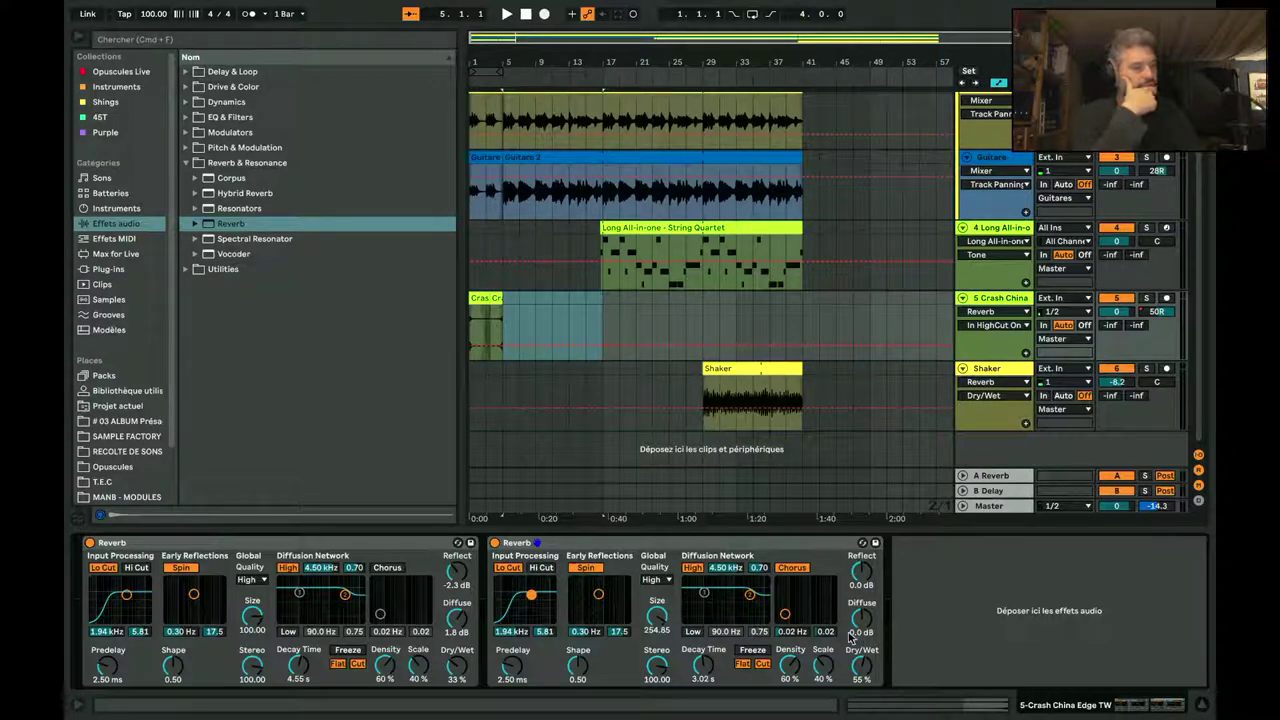
drag(860, 666, 860, 682)
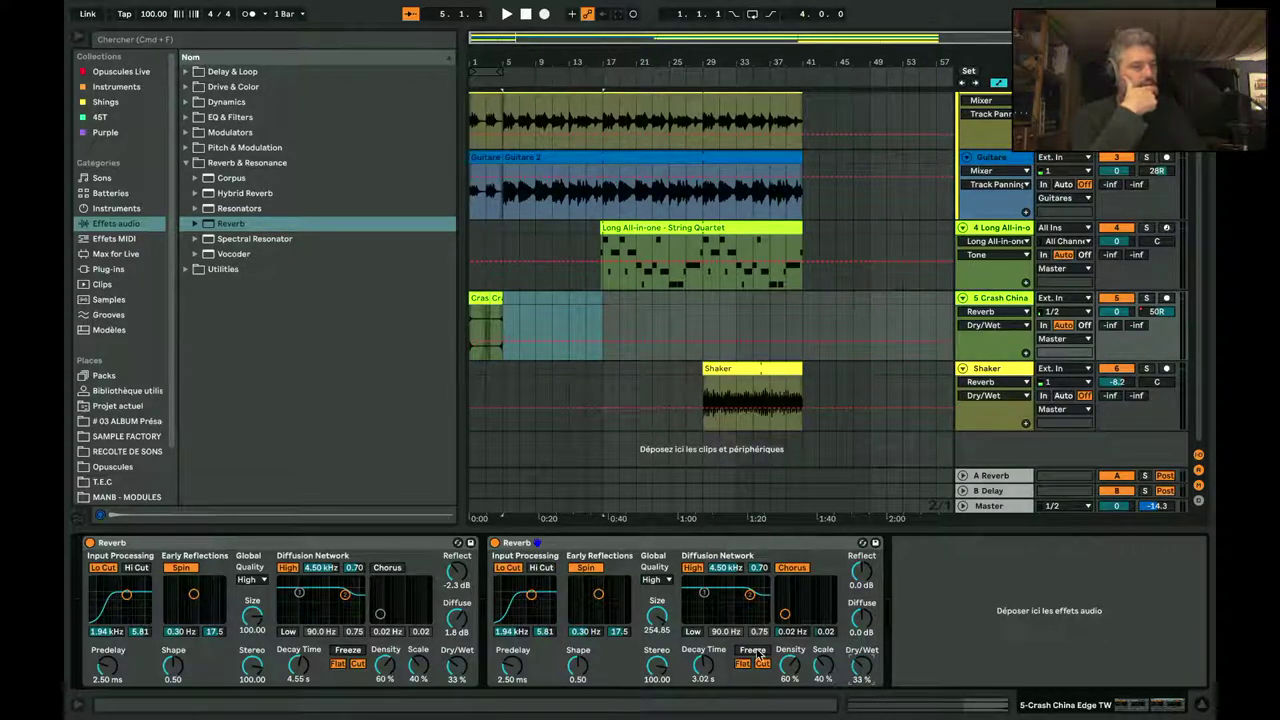
Step: Automate the second reverb's dry/wet to jump from 0 to 33 % at bar 5 and its Freeze to switch on there
click(505, 347)
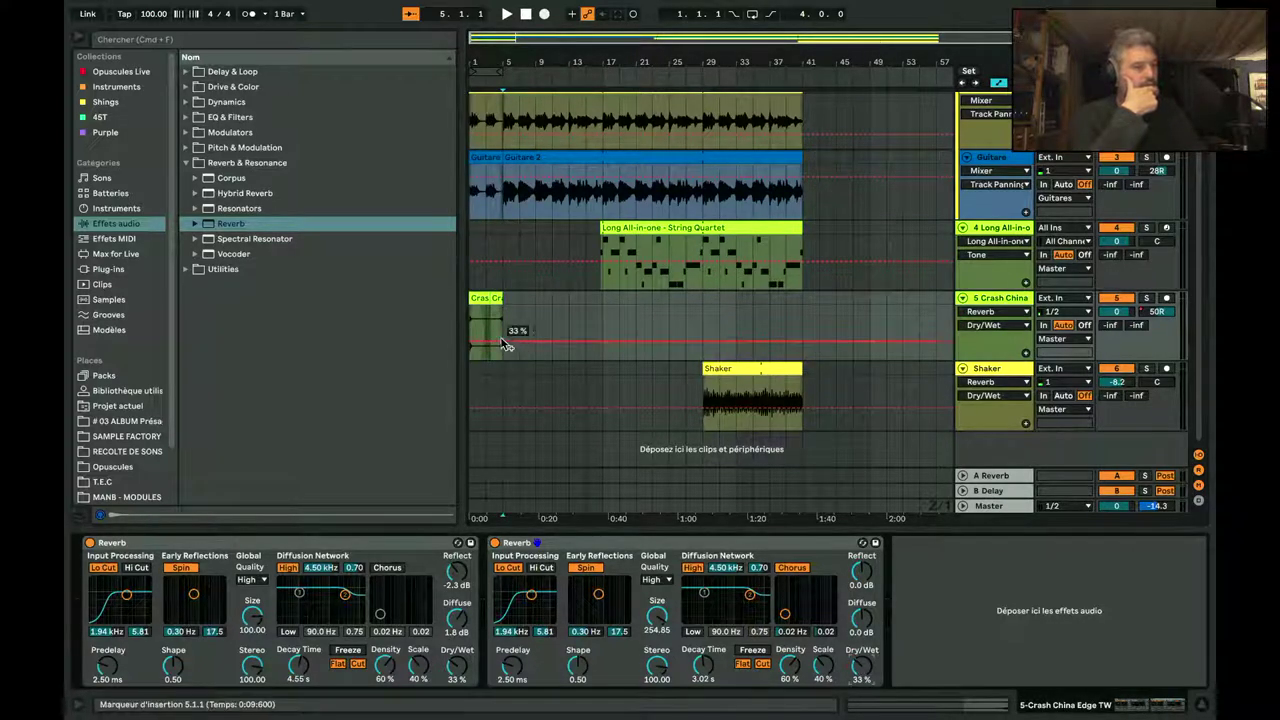
drag(497, 345, 538, 374)
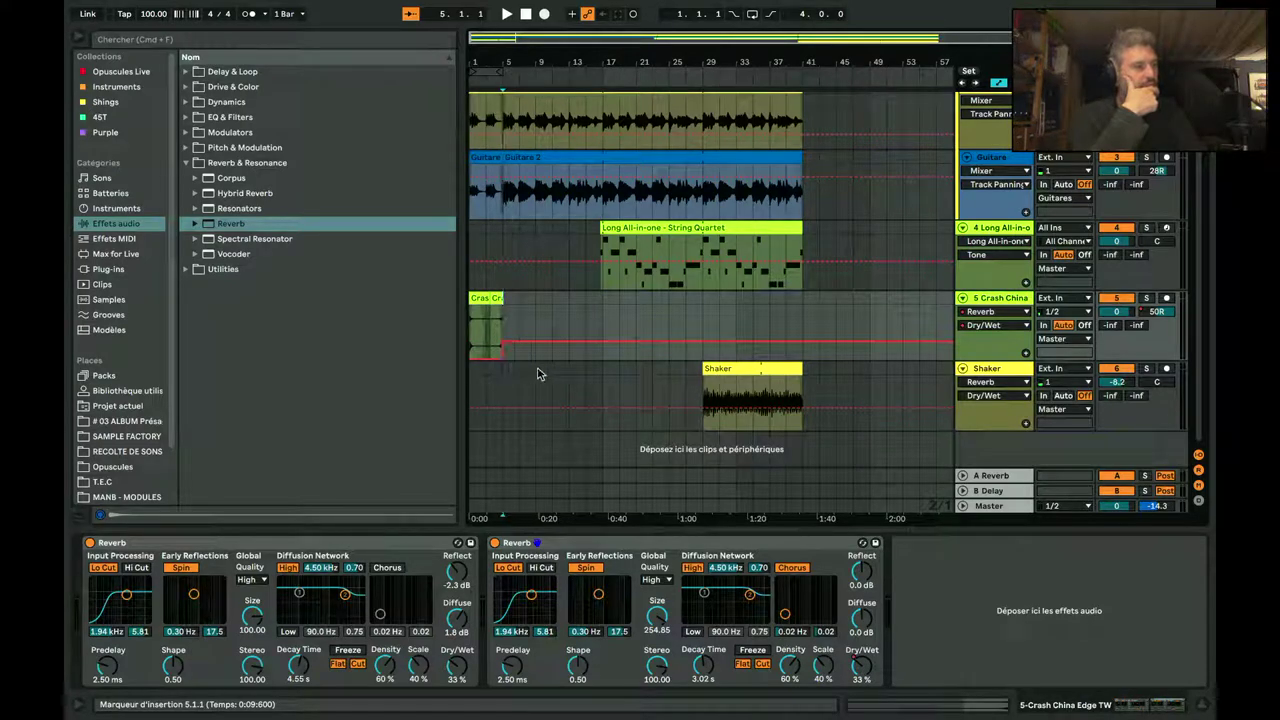
click(751, 651)
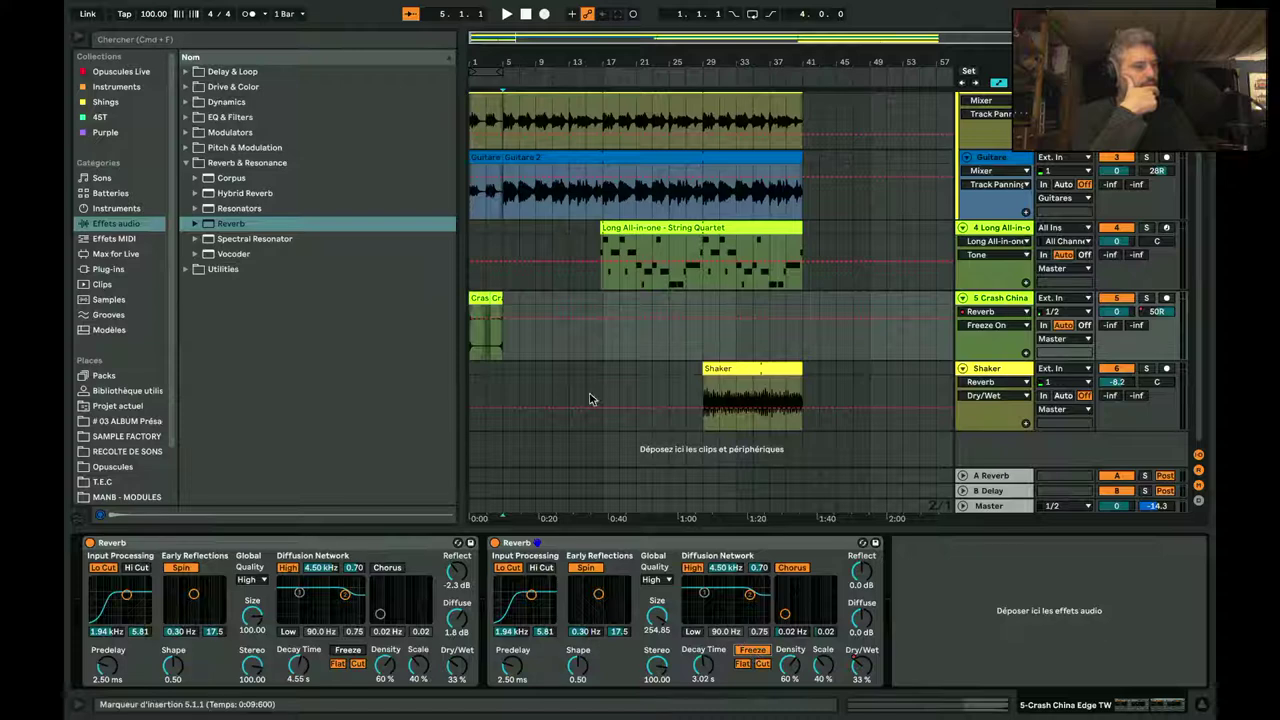
click(494, 334)
drag(485, 60, 485, 88)
click(504, 334)
key(space)
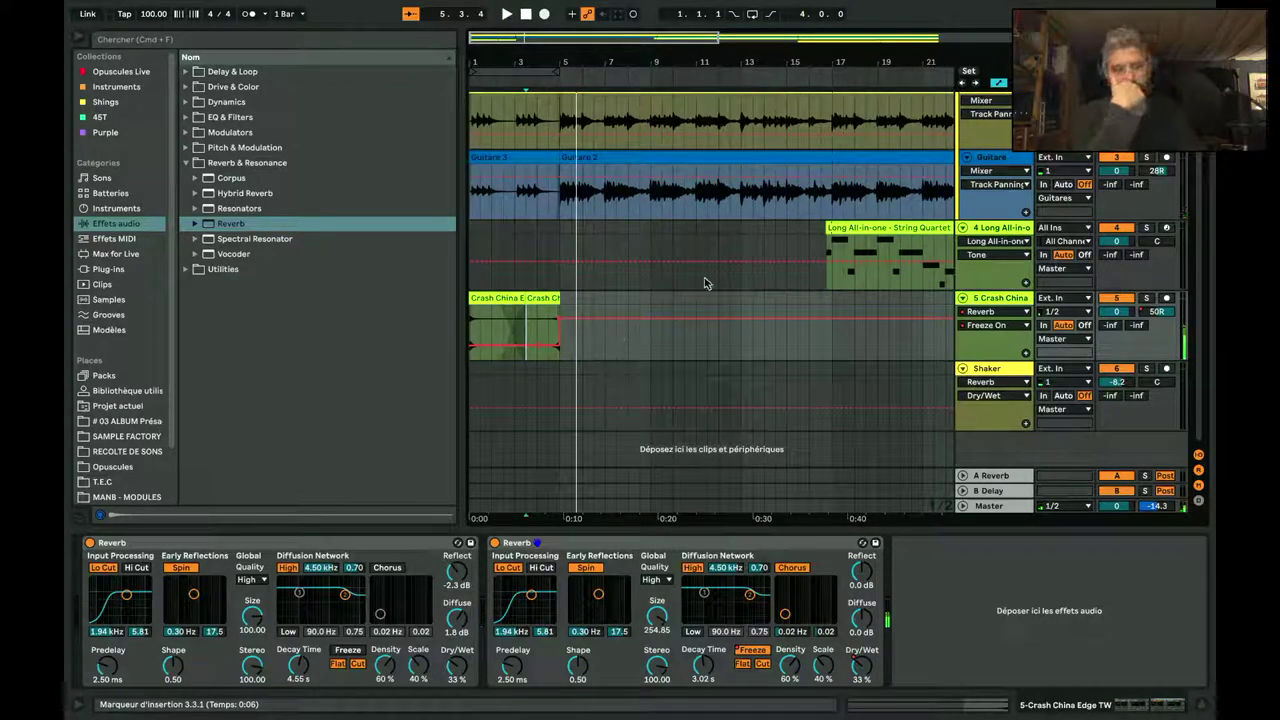
Step: Shift the second reverb's dry/wet rise to start at bar 6, and automate the track pan back to 1L around bar 6
click(633, 305)
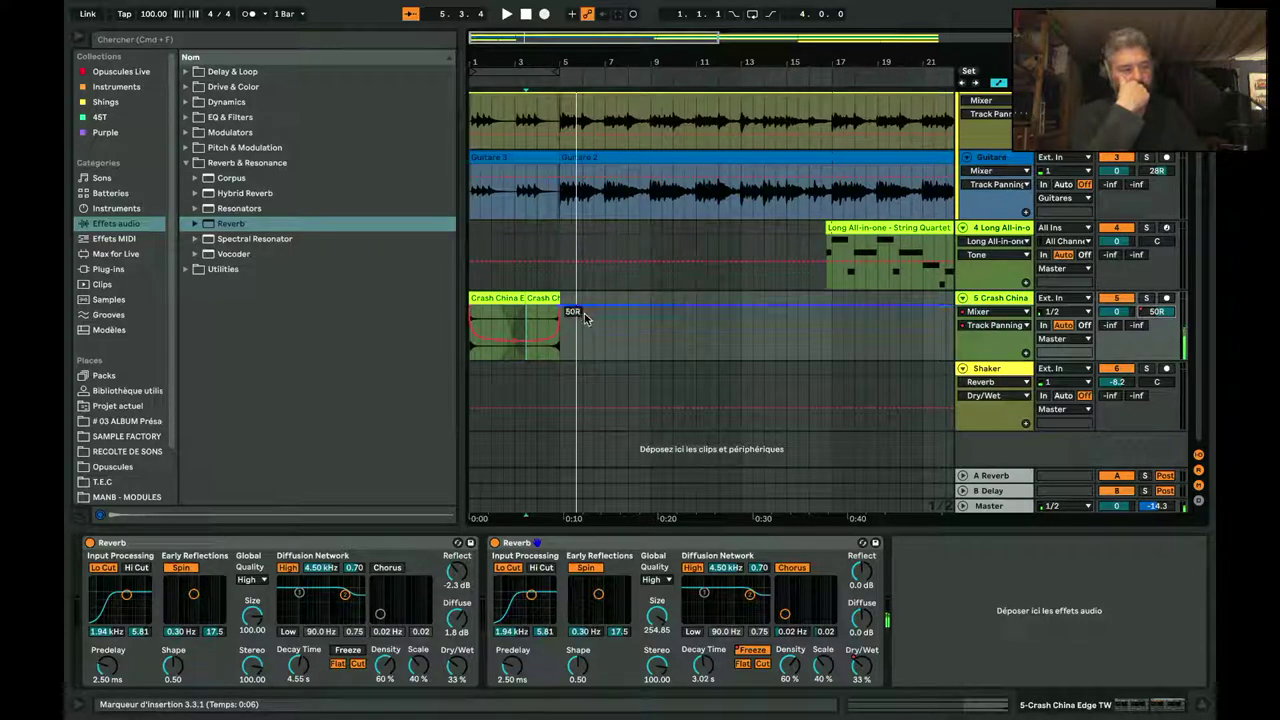
key(space)
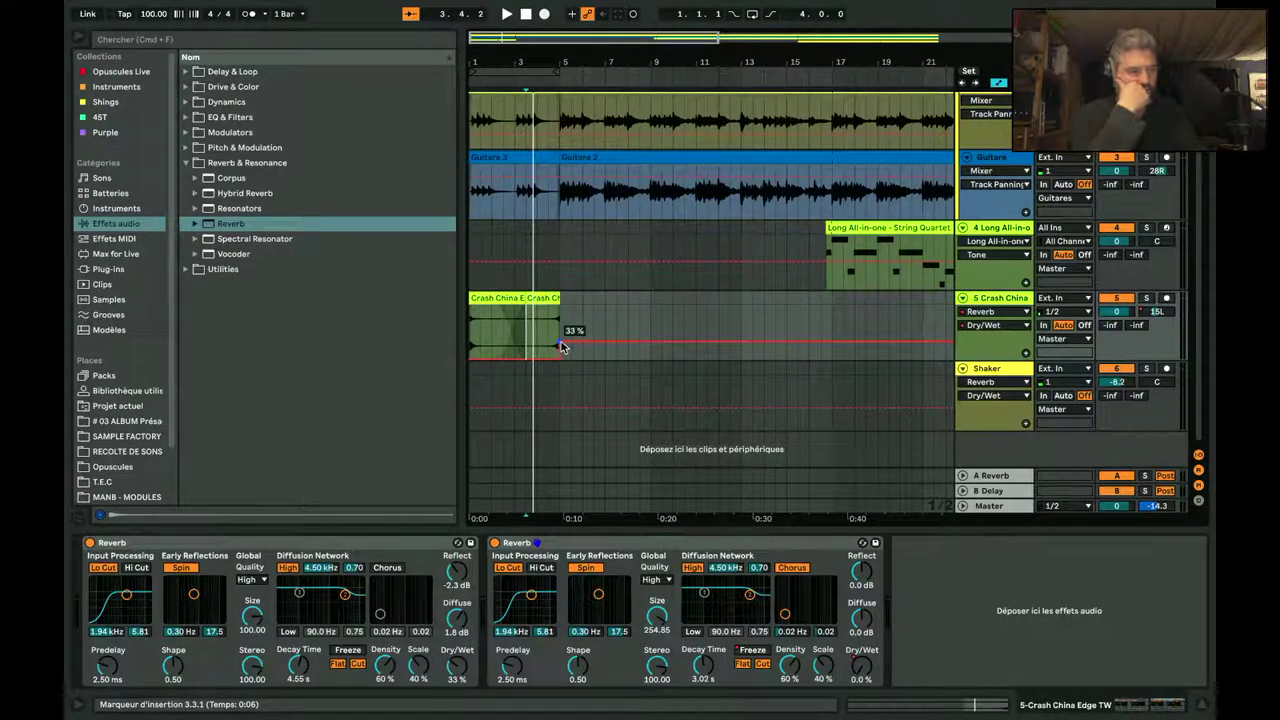
drag(561, 343, 586, 343)
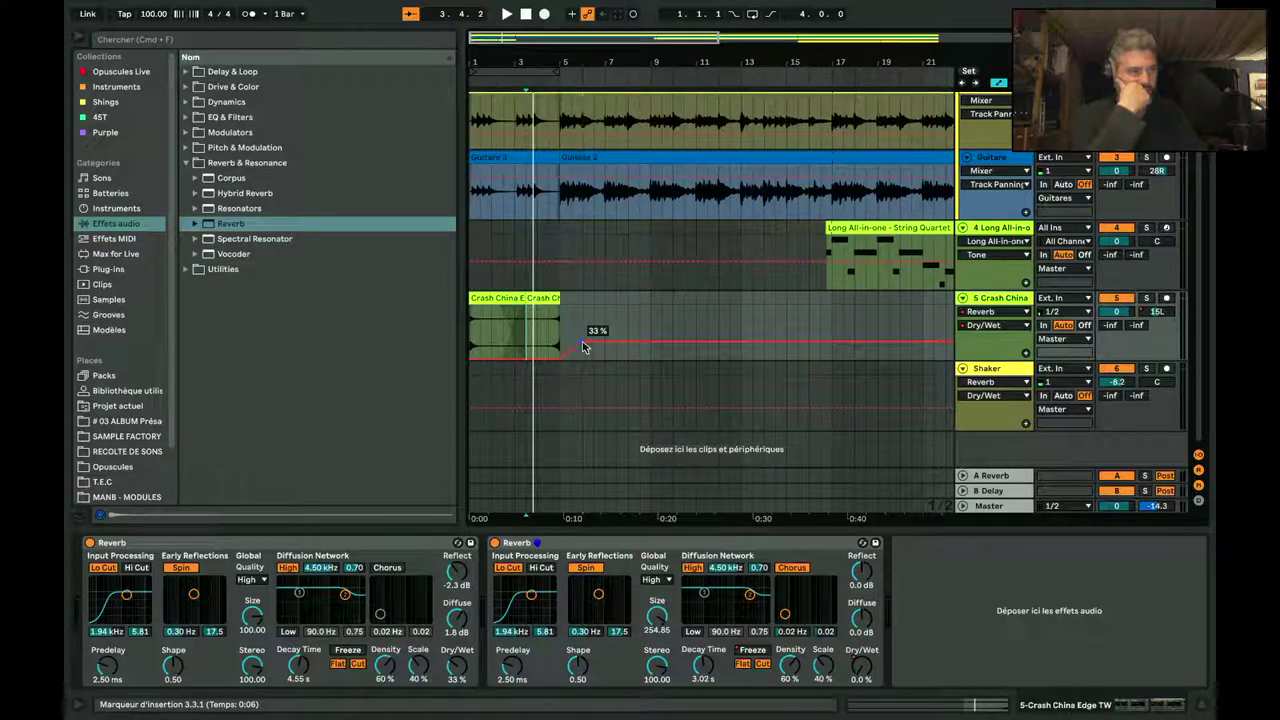
drag(560, 358, 586, 357)
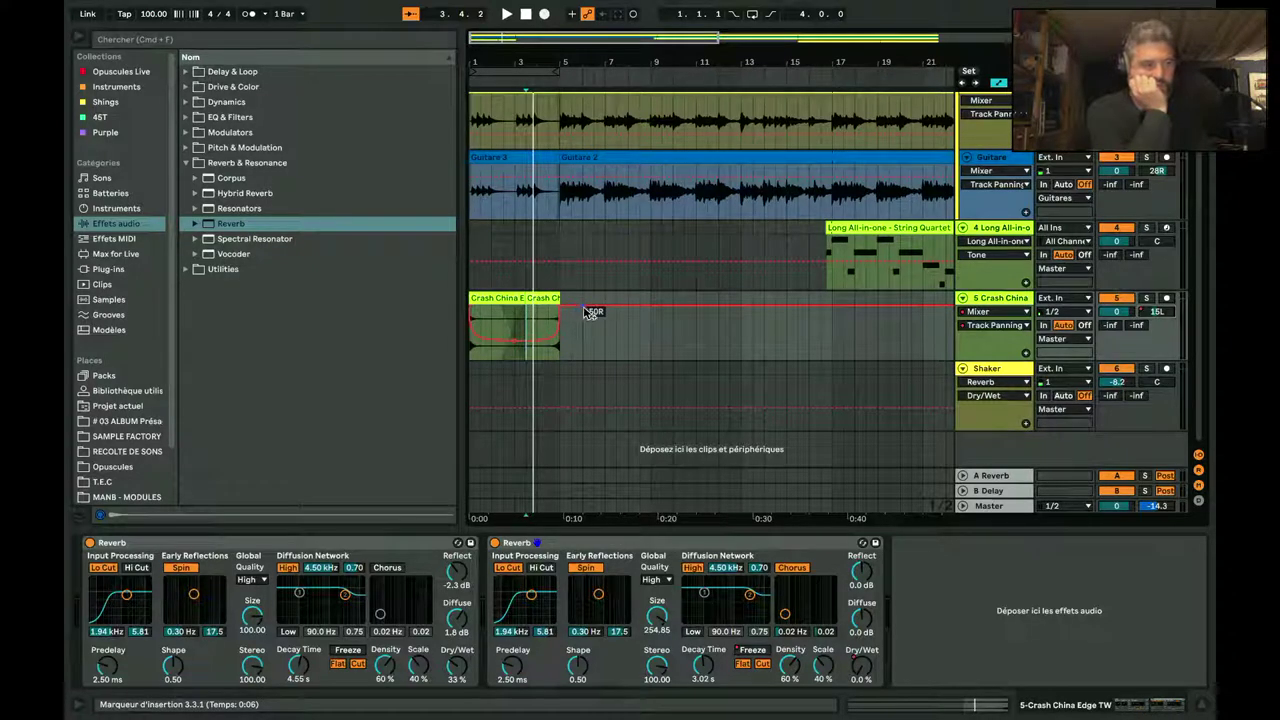
drag(587, 310, 587, 325)
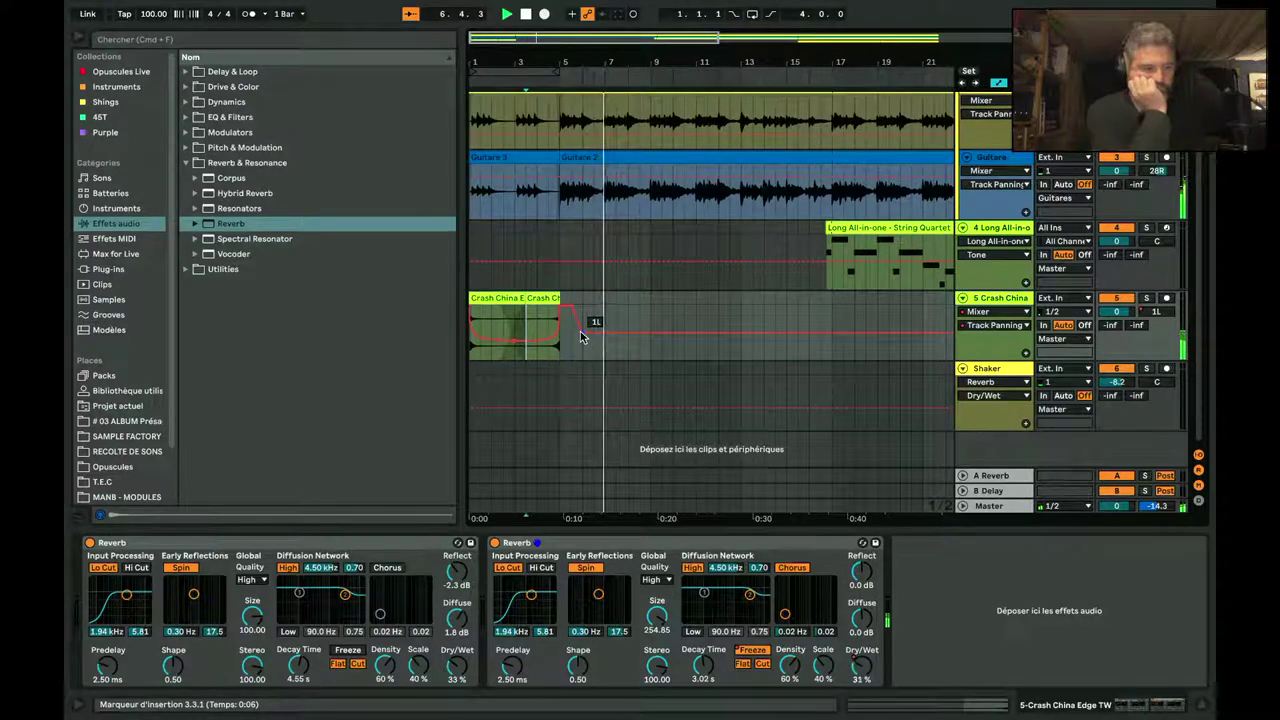
Step: Set the second reverb's diffusion high filter to 3.57 kHz at 0.73 and turn off Flat for its freeze
mouse_move(748, 594)
mouse_down()
mouse_move(728, 617)
mouse_move(746, 597)
mouse_up()
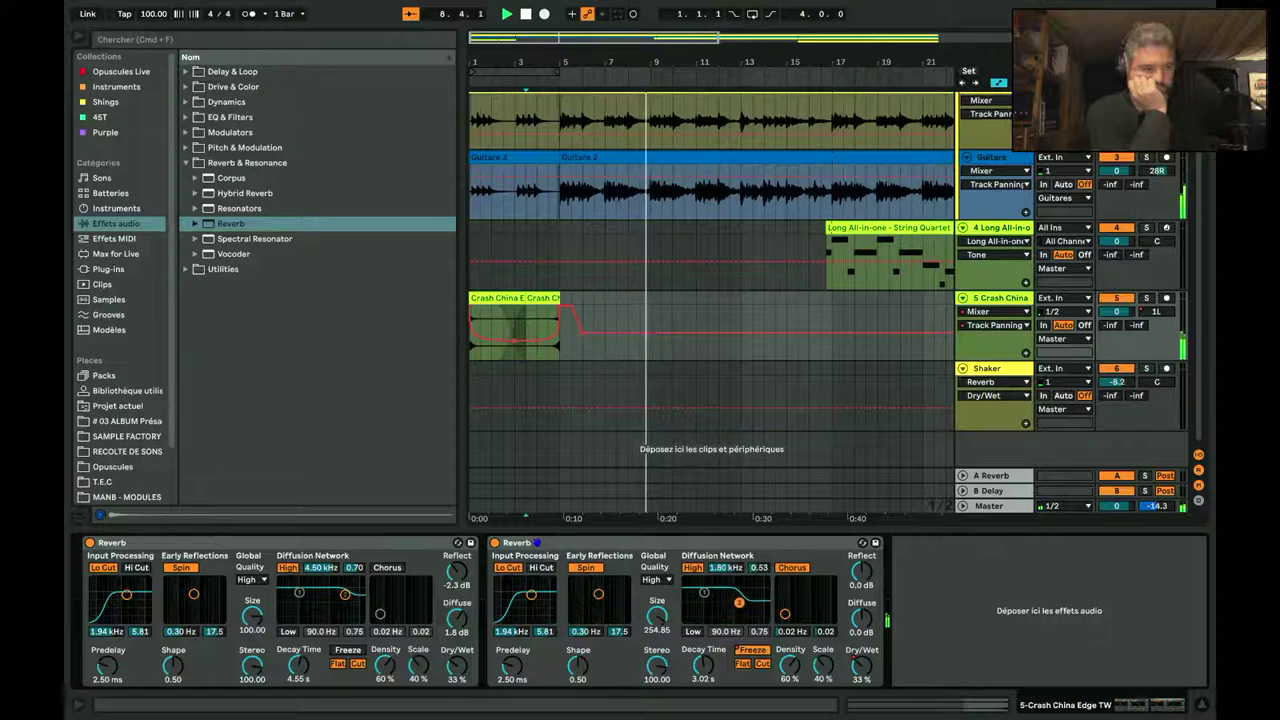
click(742, 663)
drag(748, 604, 750, 599)
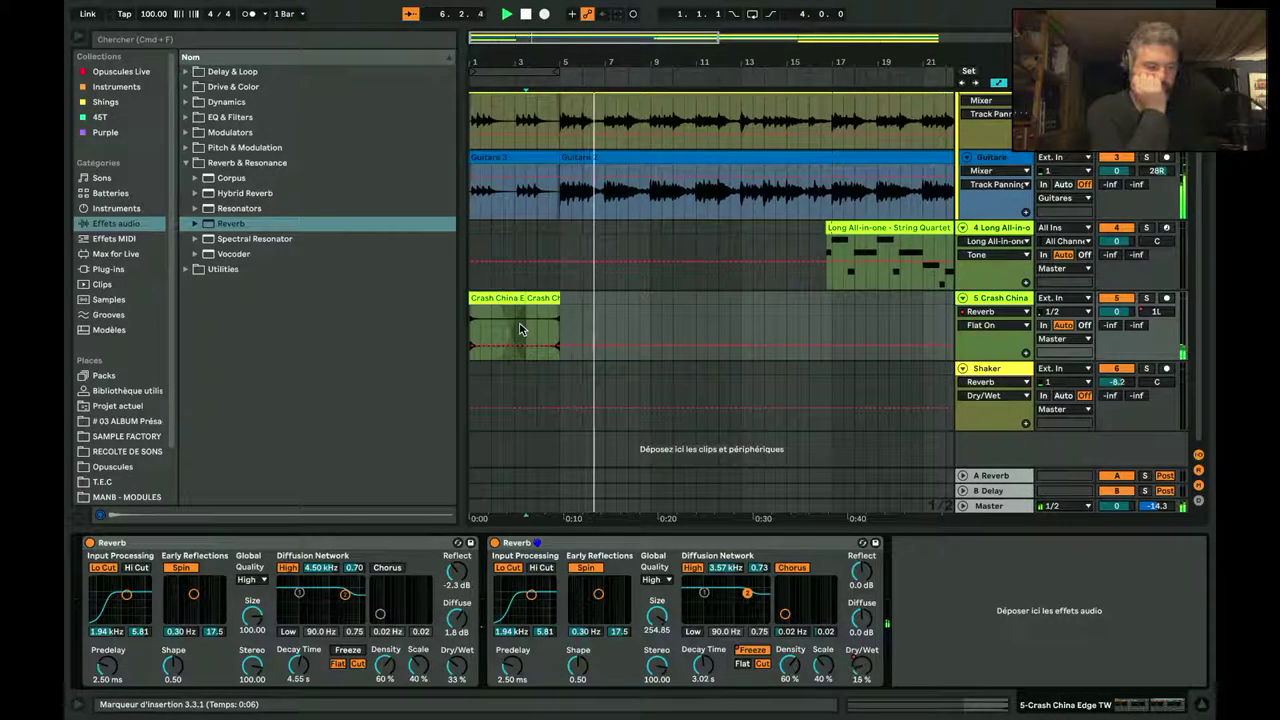
Step: Reshape the second reverb's dry/wet automation to rise from bar 5 to 50 % at bar 7
drag(861, 667, 861, 655)
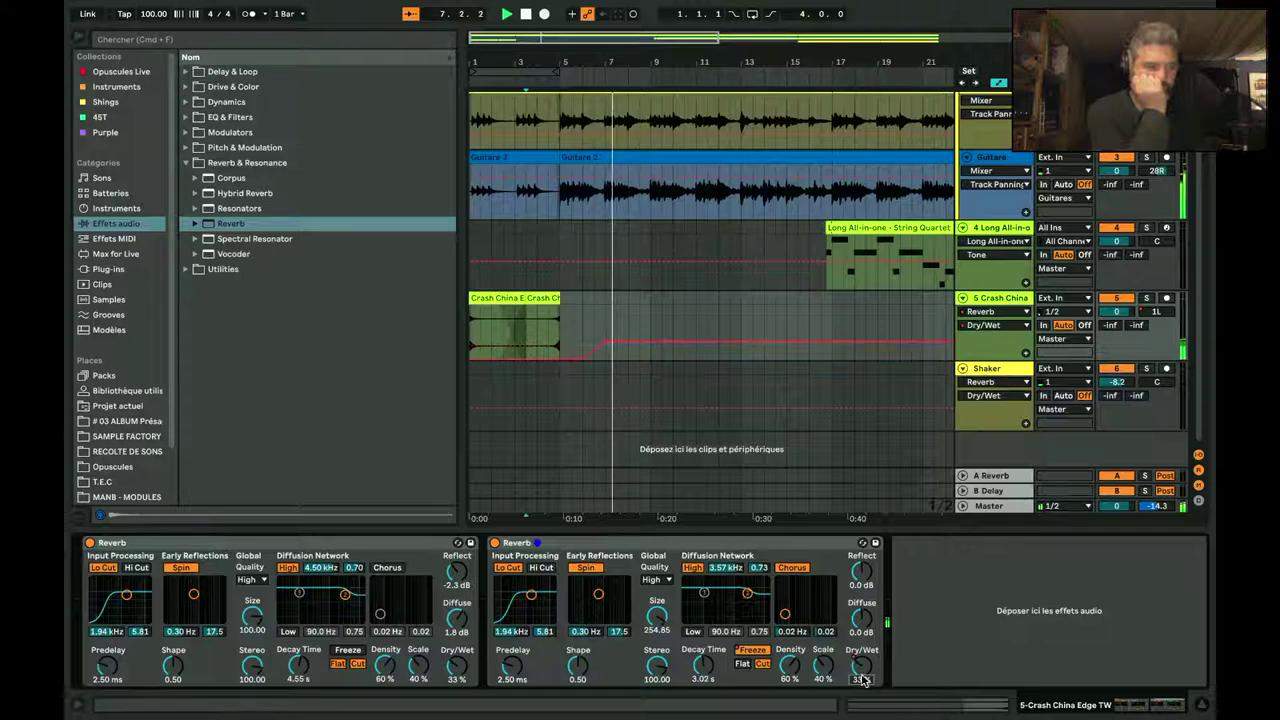
click(584, 357)
drag(584, 357, 604, 331)
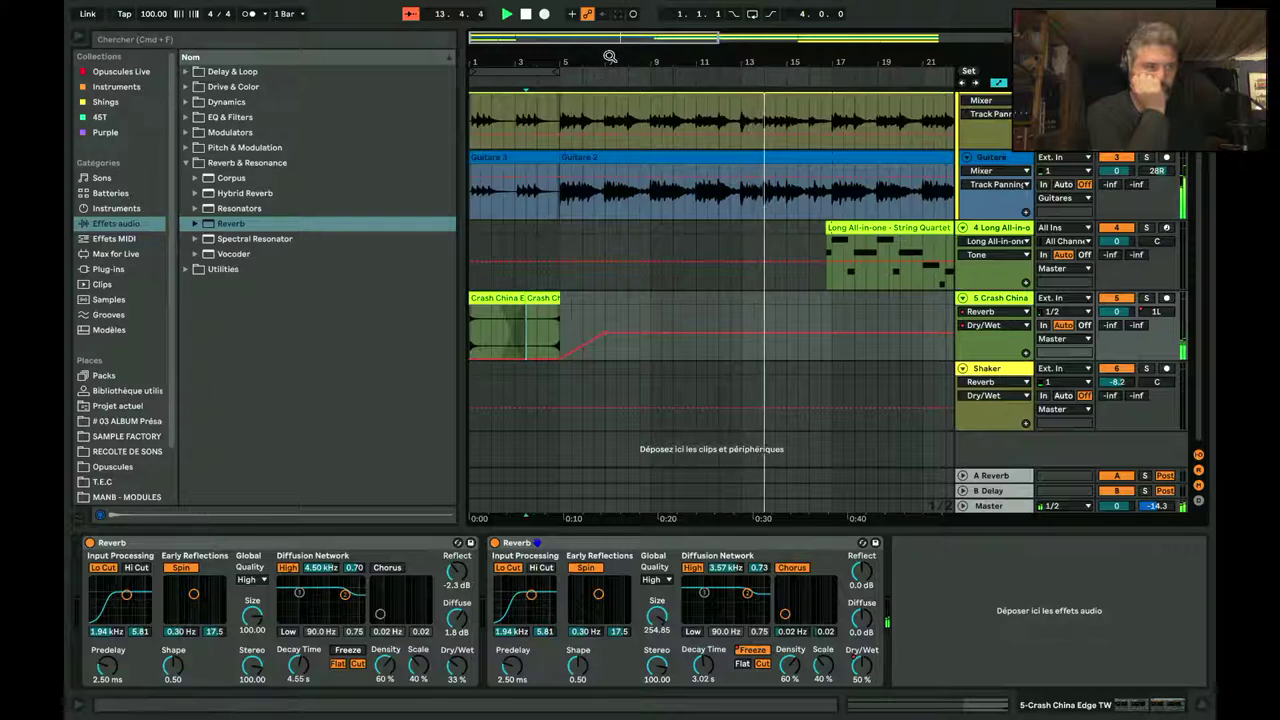
Step: Fold the Guitares group, and automate the second reverb's diffuse level to rise from bar 7 to 6.0 dB at bar 13
drag(603, 54, 521, 57)
scroll(900, 150, up, 3)
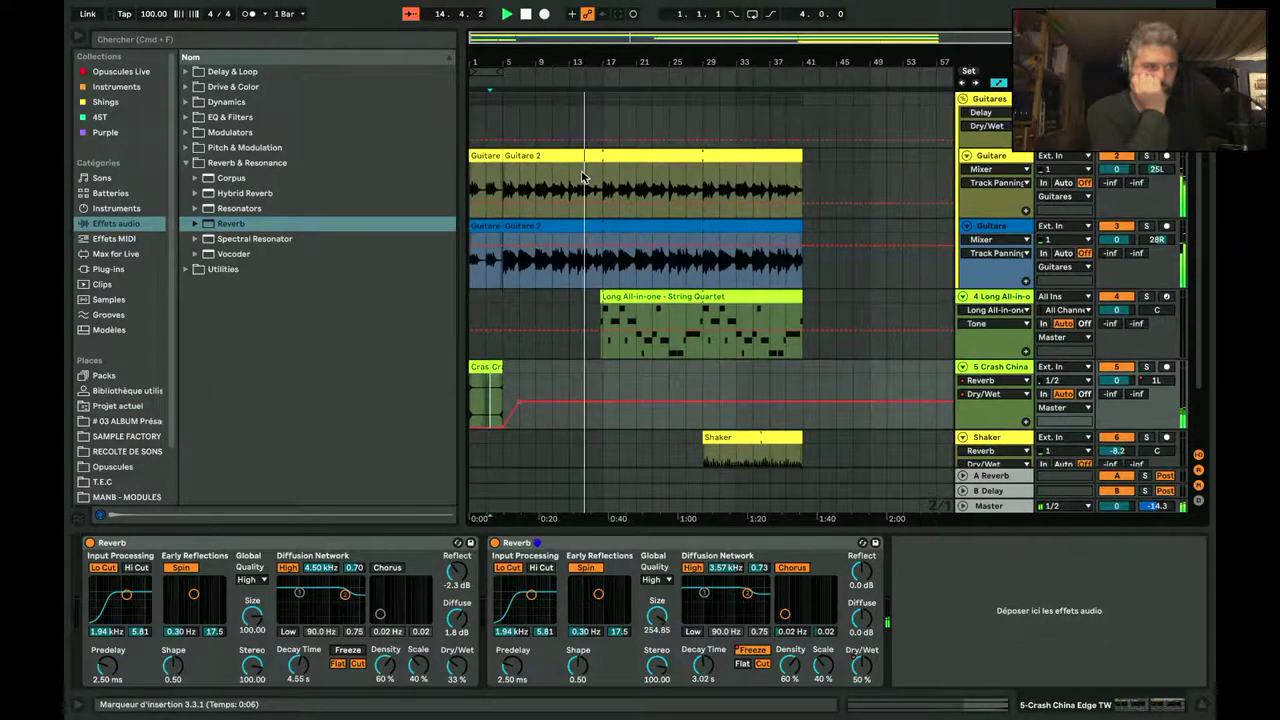
click(962, 99)
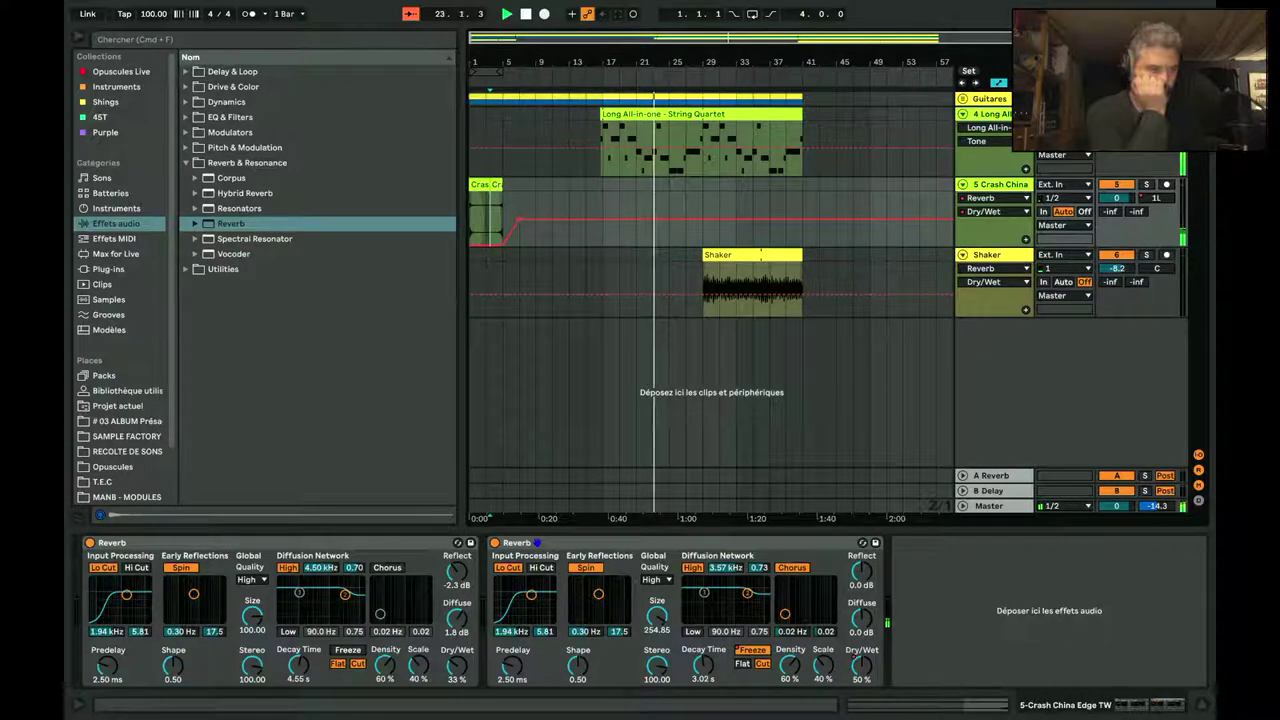
mouse_move(861, 575)
mouse_down()
mouse_move(861, 560)
mouse_move(861, 600)
mouse_up()
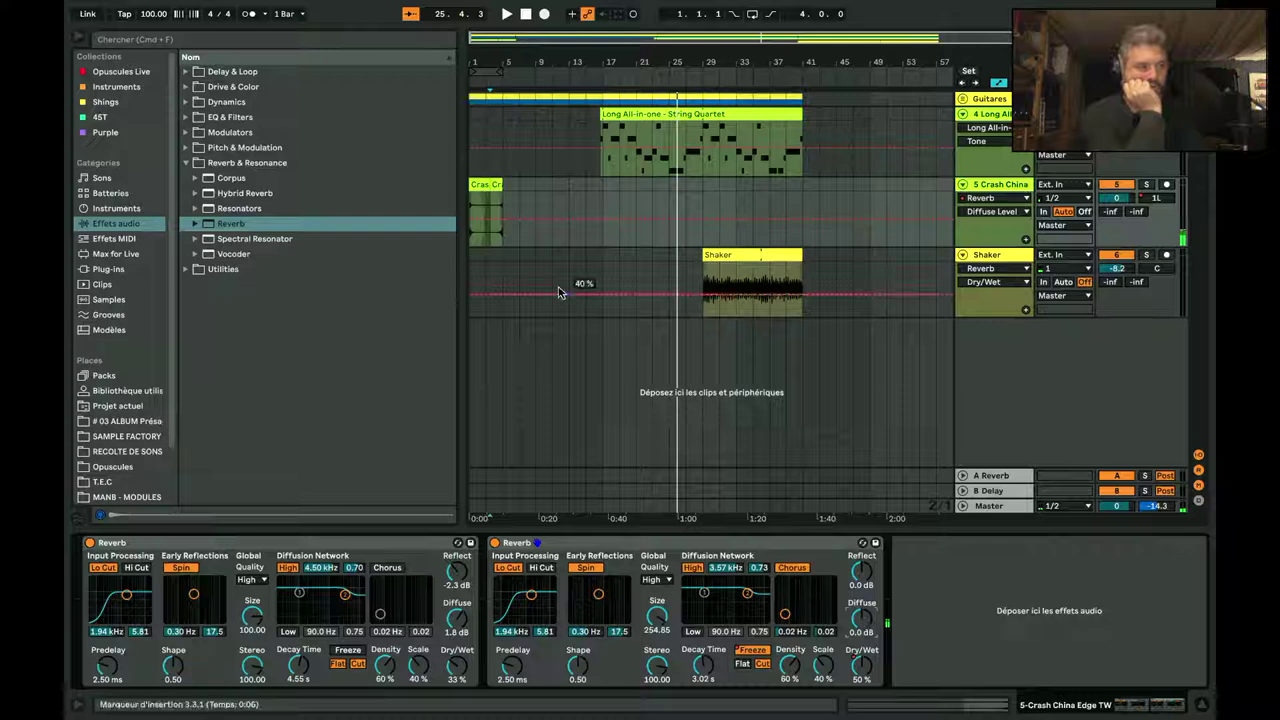
drag(520, 226, 570, 202)
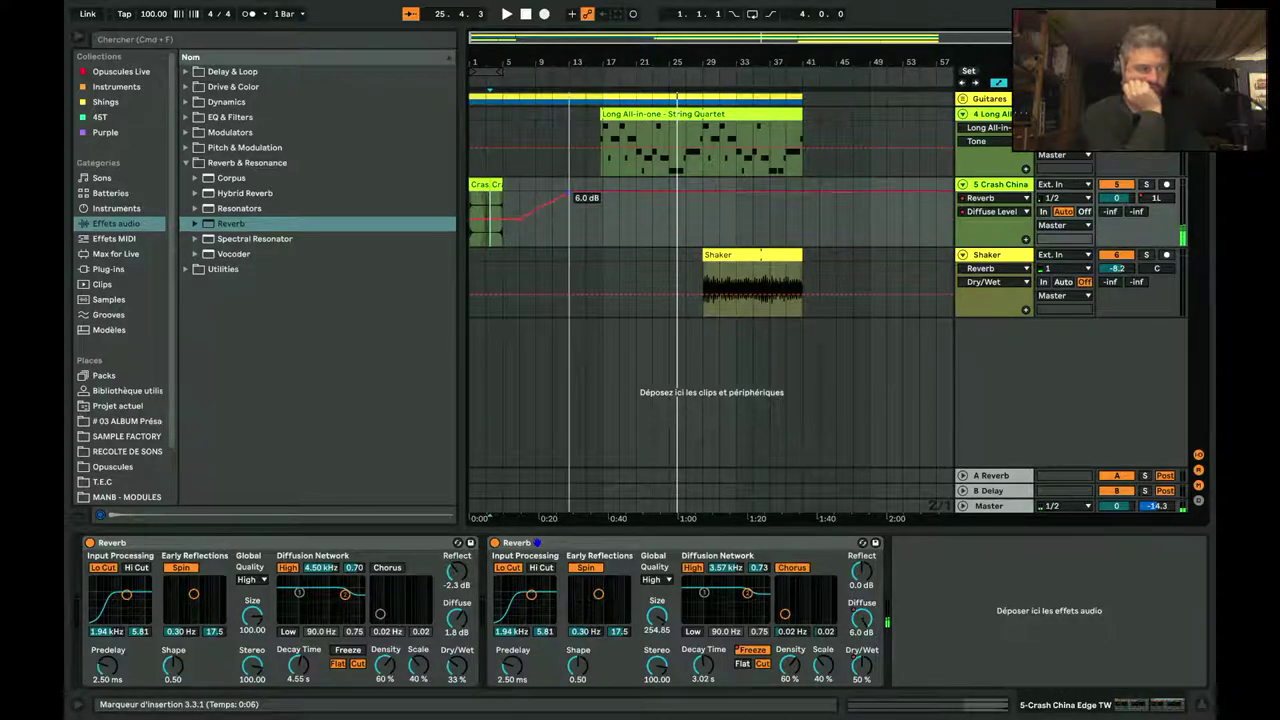
click(505, 206)
key(space)
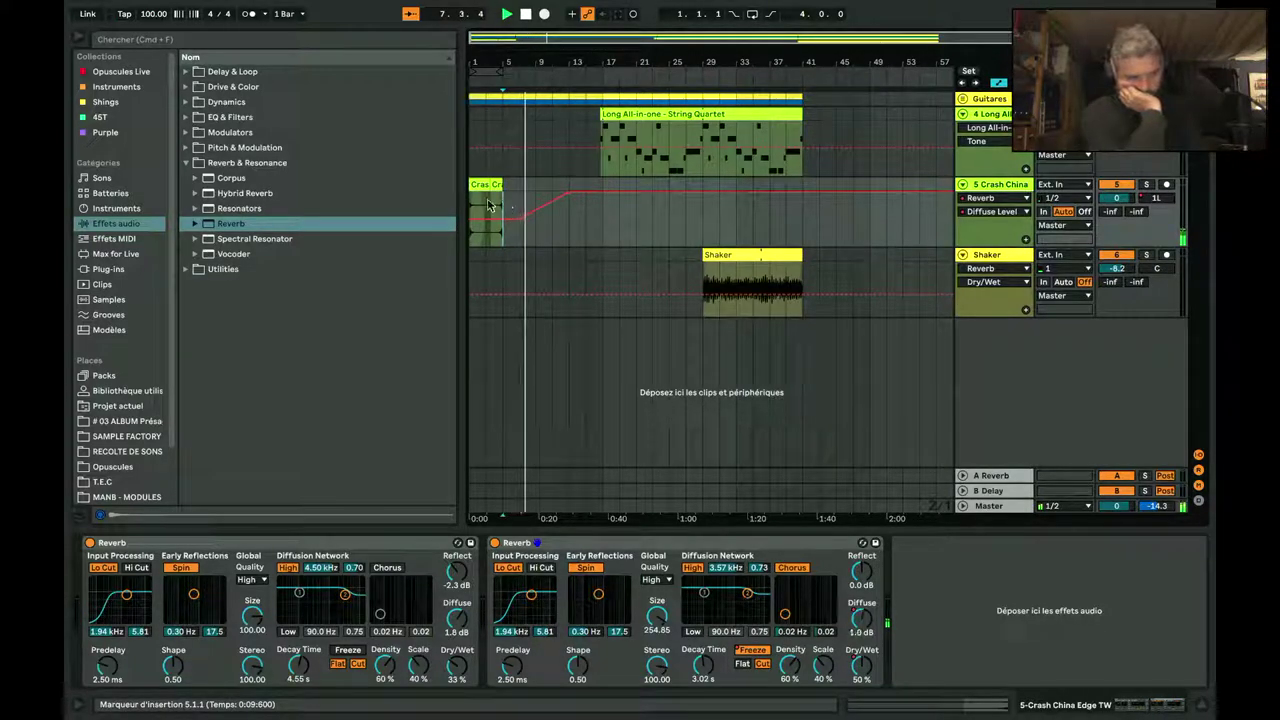
key(space)
key(space)
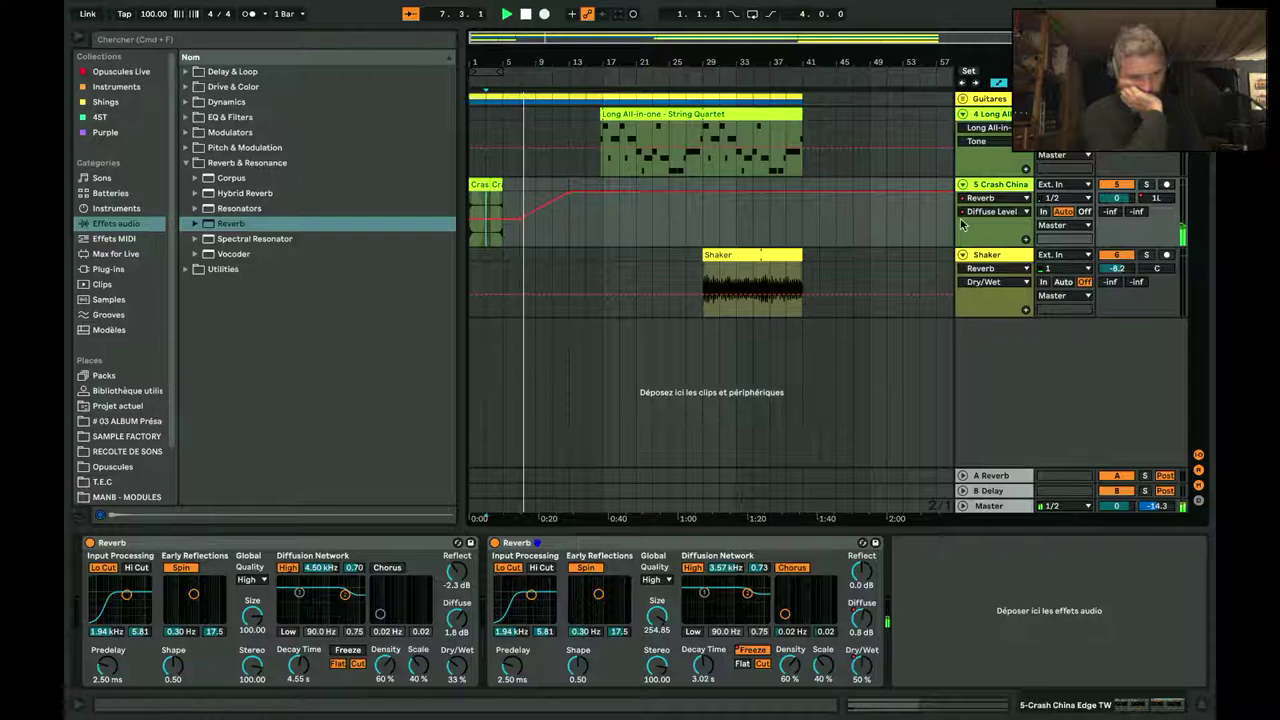
Step: Switch the Guitares group's Delay to Fade mode and set its left and right delay times to 30.0 ms
click(966, 104)
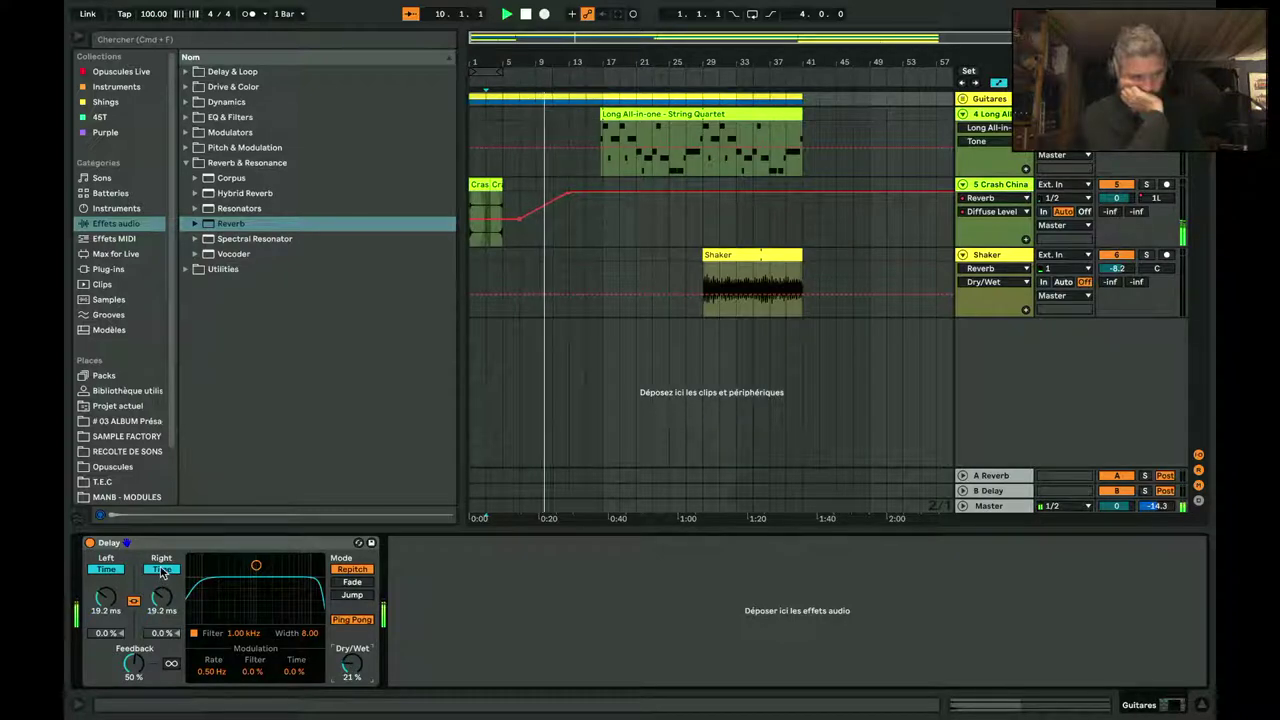
click(345, 582)
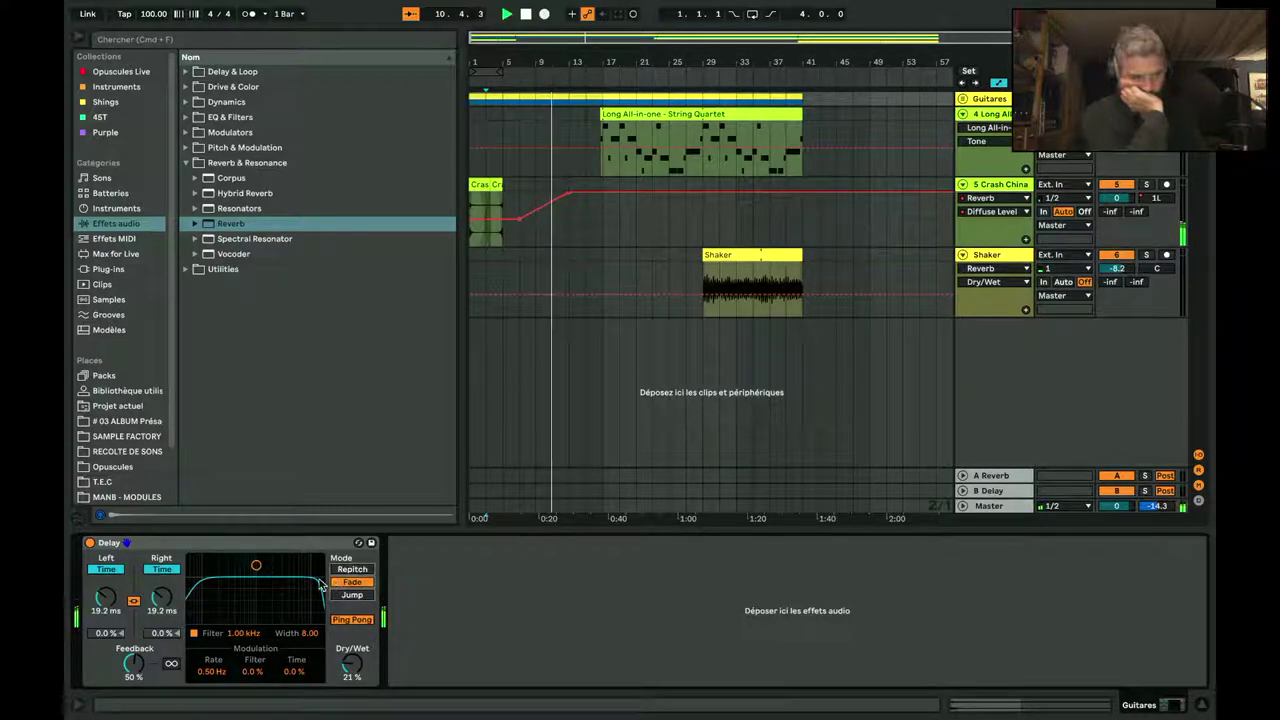
drag(163, 594, 163, 556)
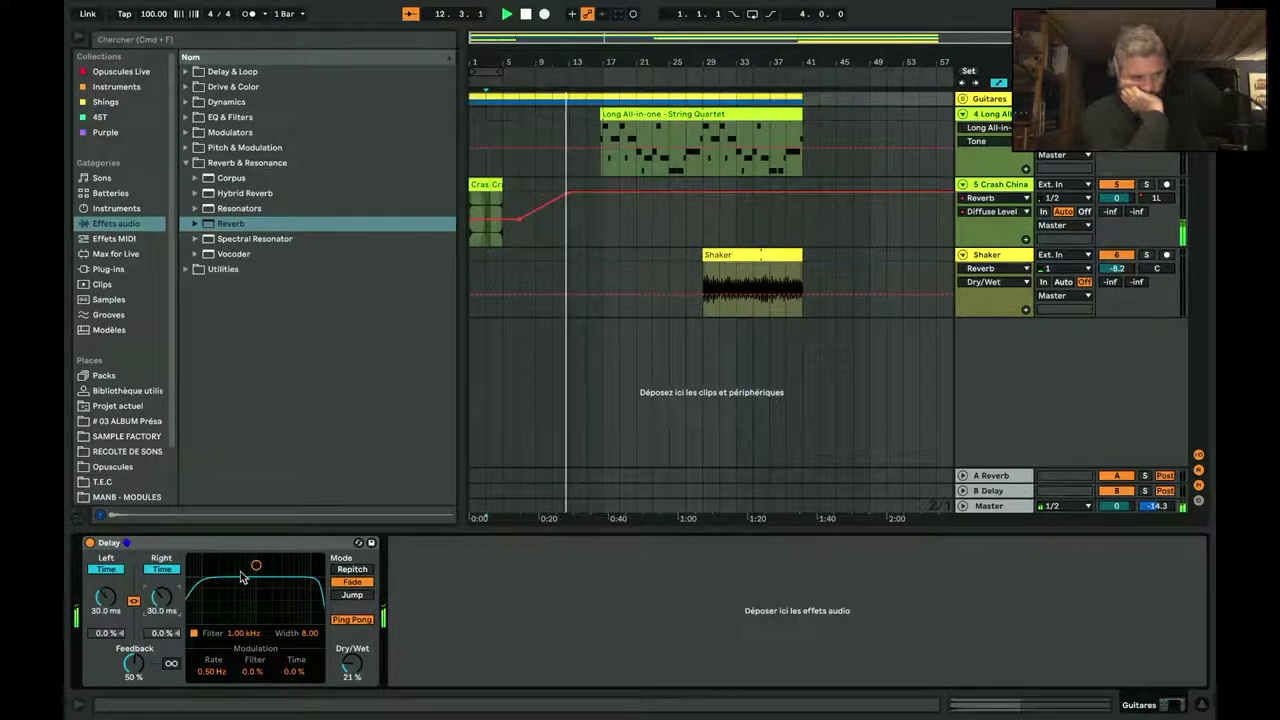
Step: Set the Delay's filter to 8.35 kHz with width 6.09 and dry/wet to 26 %, and add a High-quality Reverb after it
drag(256, 565, 302, 579)
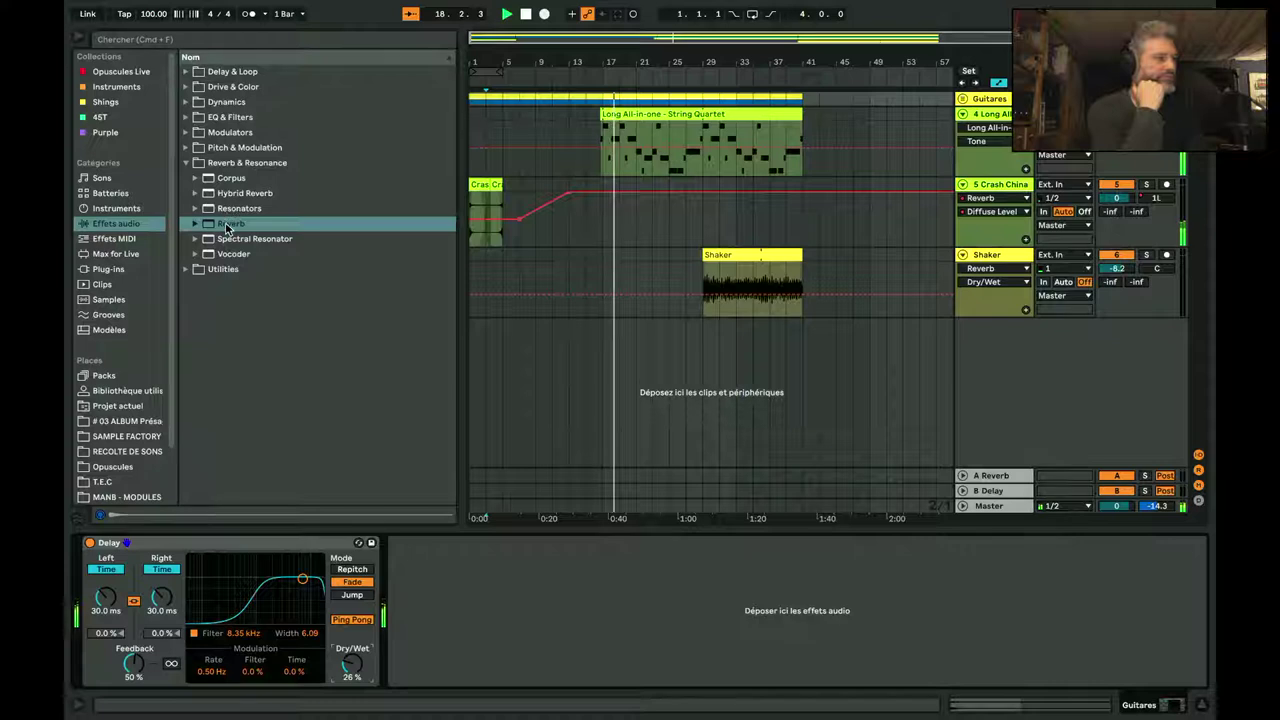
drag(226, 228, 497, 588)
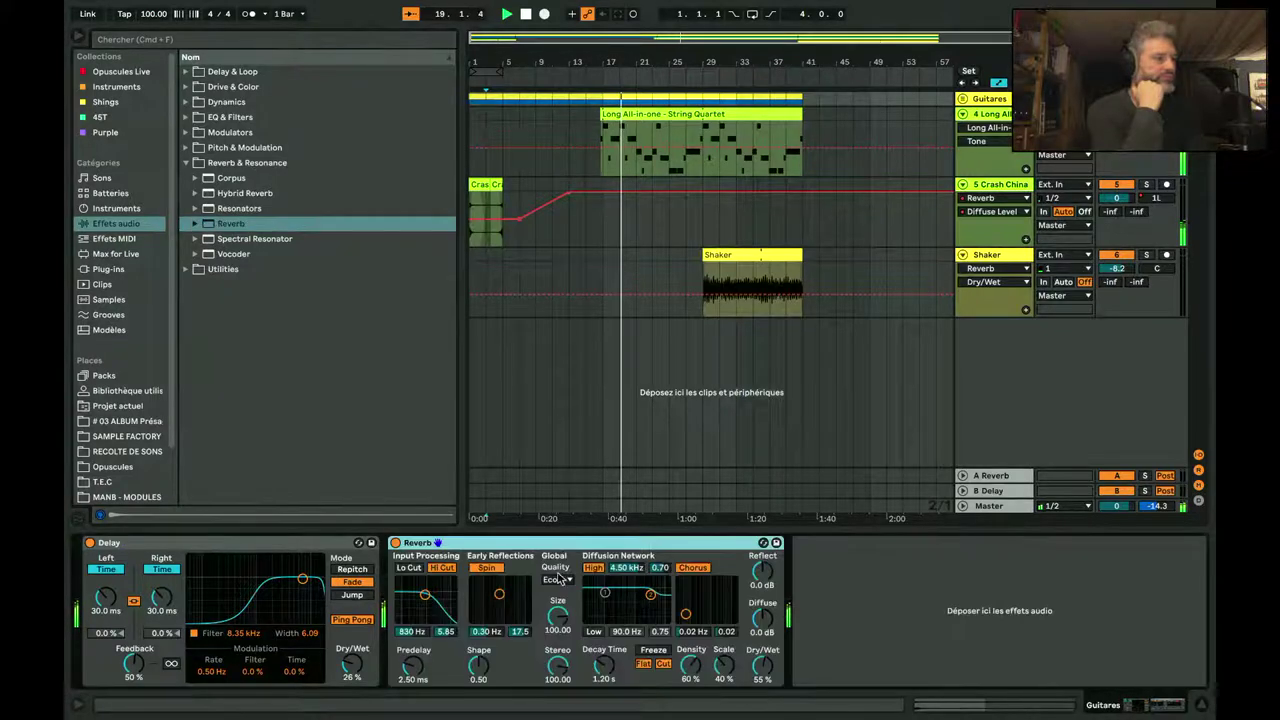
click(562, 580)
click(558, 620)
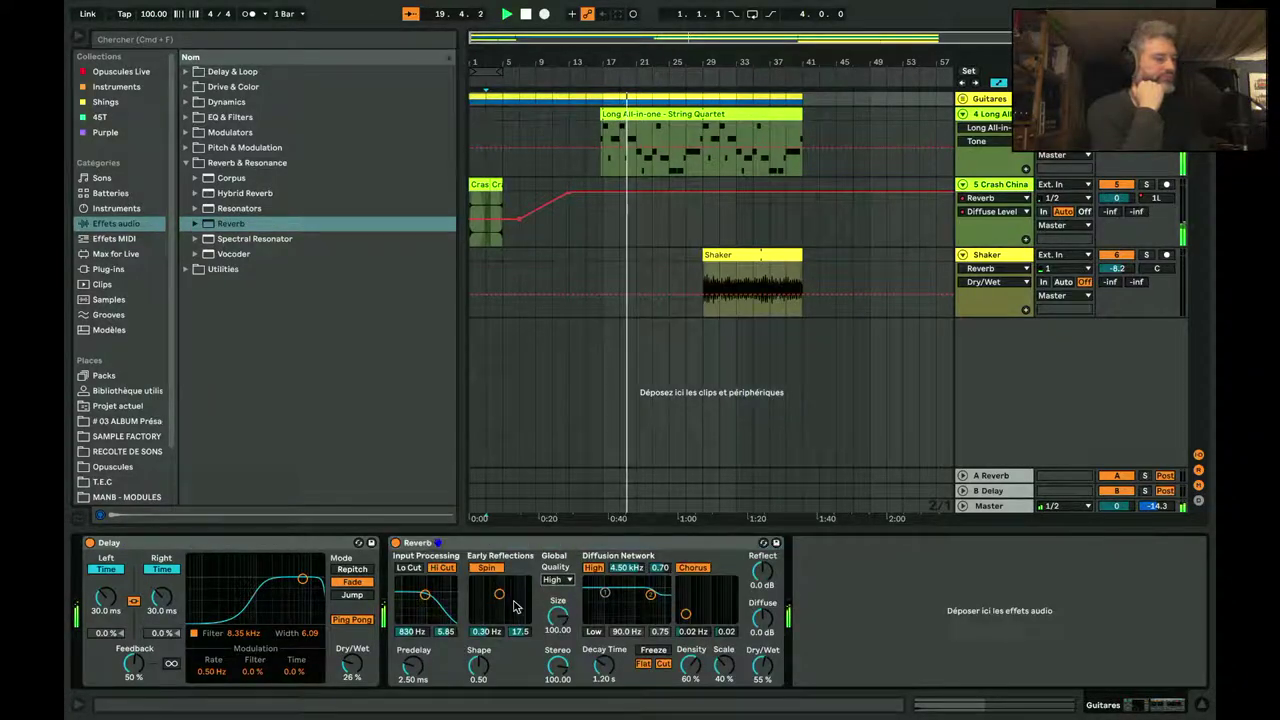
Step: Enable both input cuts on the Guitares group's Reverb at 1.94 kHz and 5.81, and turn off Spin and Chorus
click(442, 567)
click(409, 567)
drag(424, 595, 431, 595)
click(442, 567)
click(486, 567)
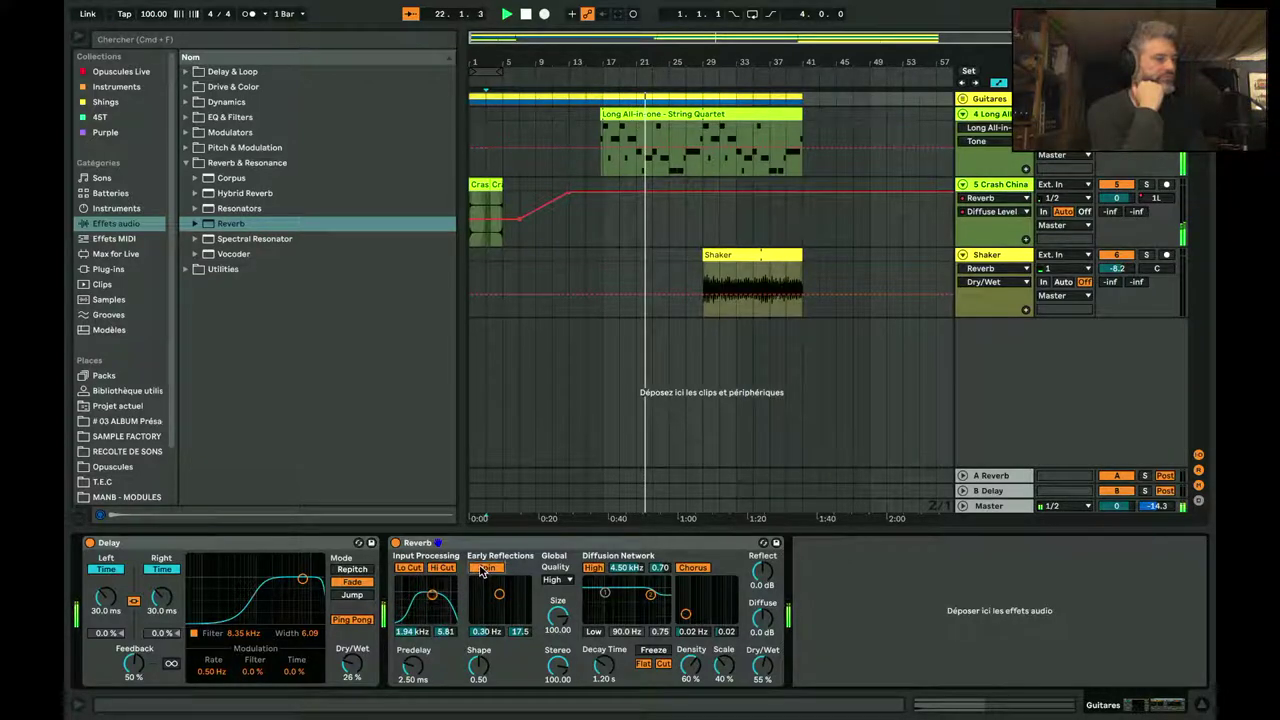
click(702, 568)
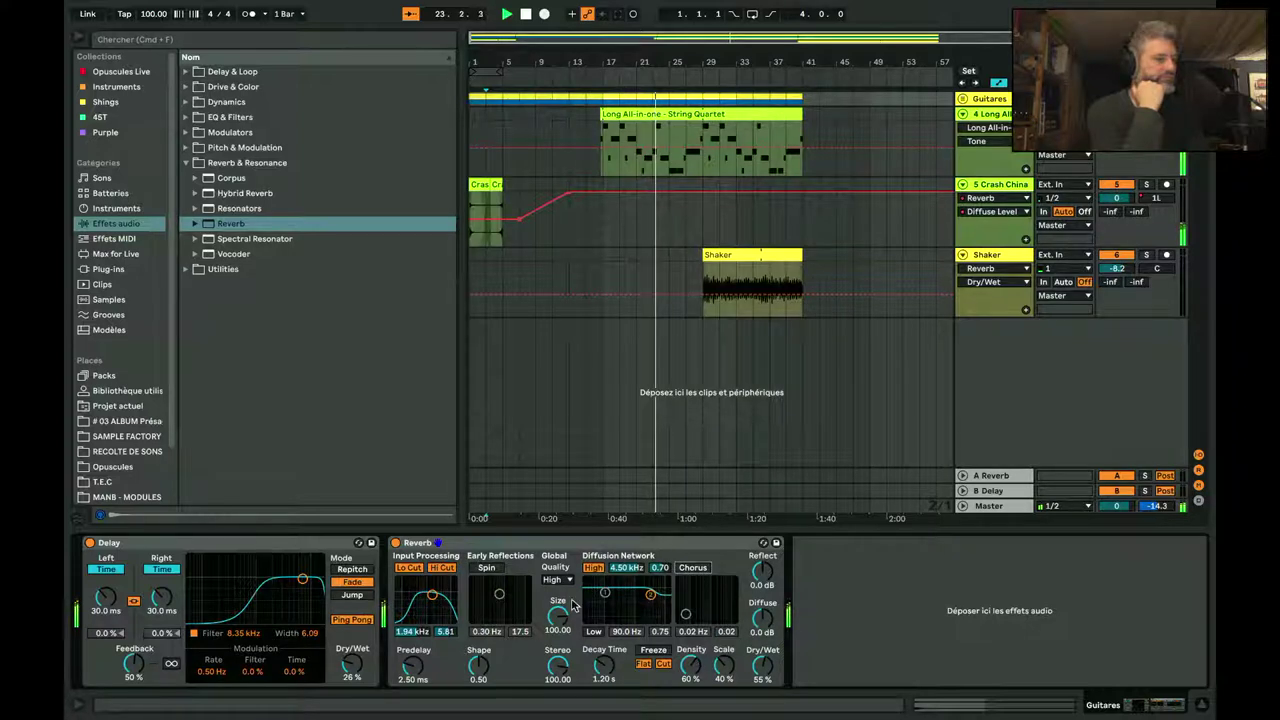
Step: Set the Guitares group's Reverb size to 239.70, decay time to 2.41 s and dry/wet to 49 %
drag(558, 615, 558, 595)
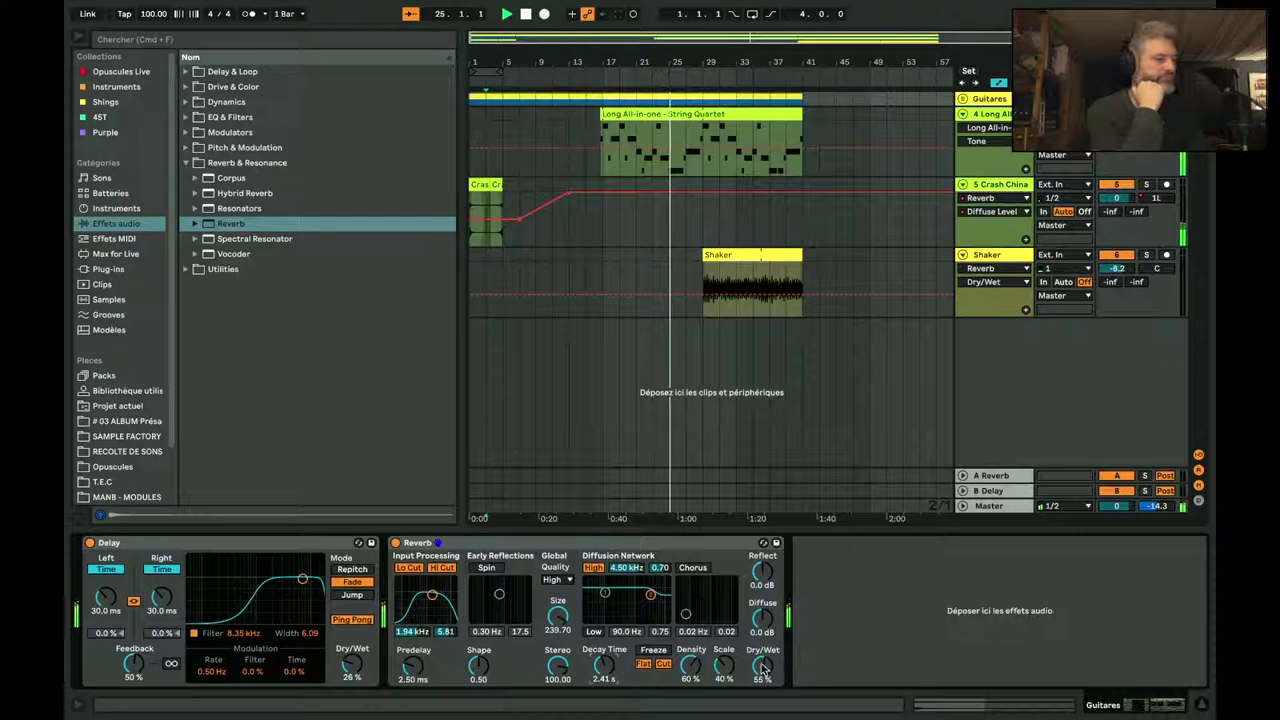
drag(762, 665, 762, 670)
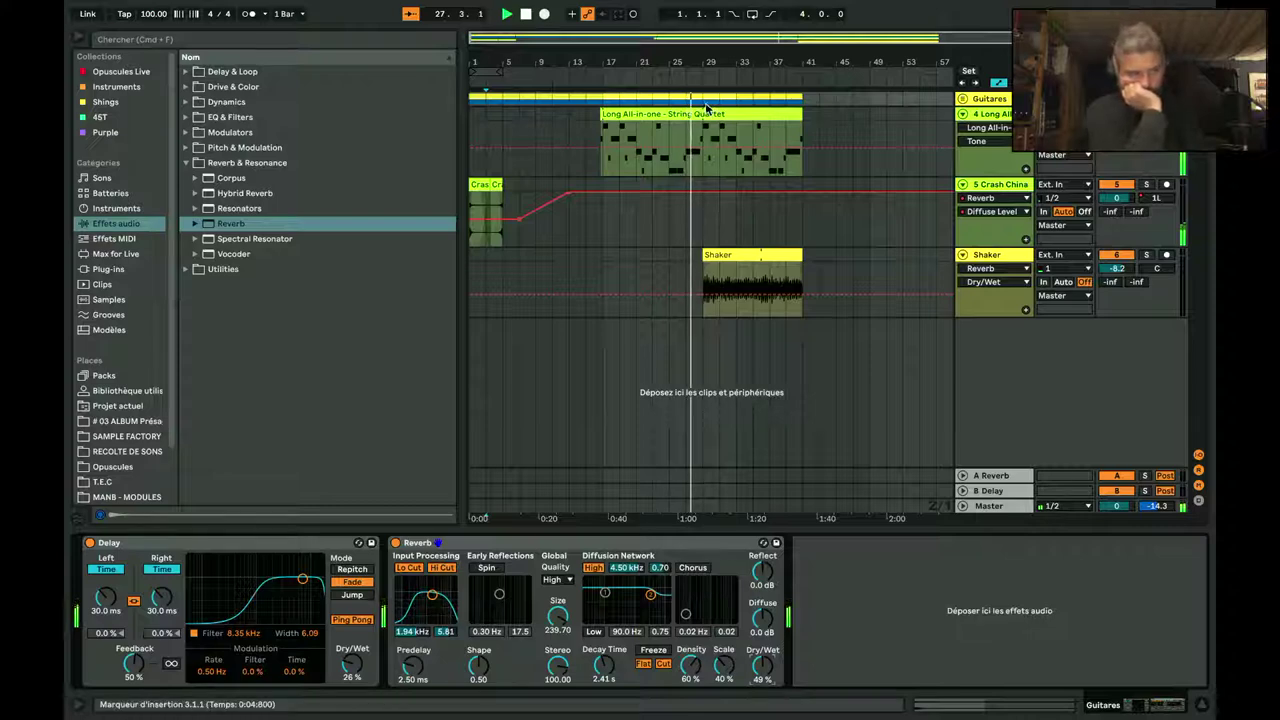
Step: Extend the start of the Shaker clip back to 28.3.1
key(plus)
key(plus)
key(plus)
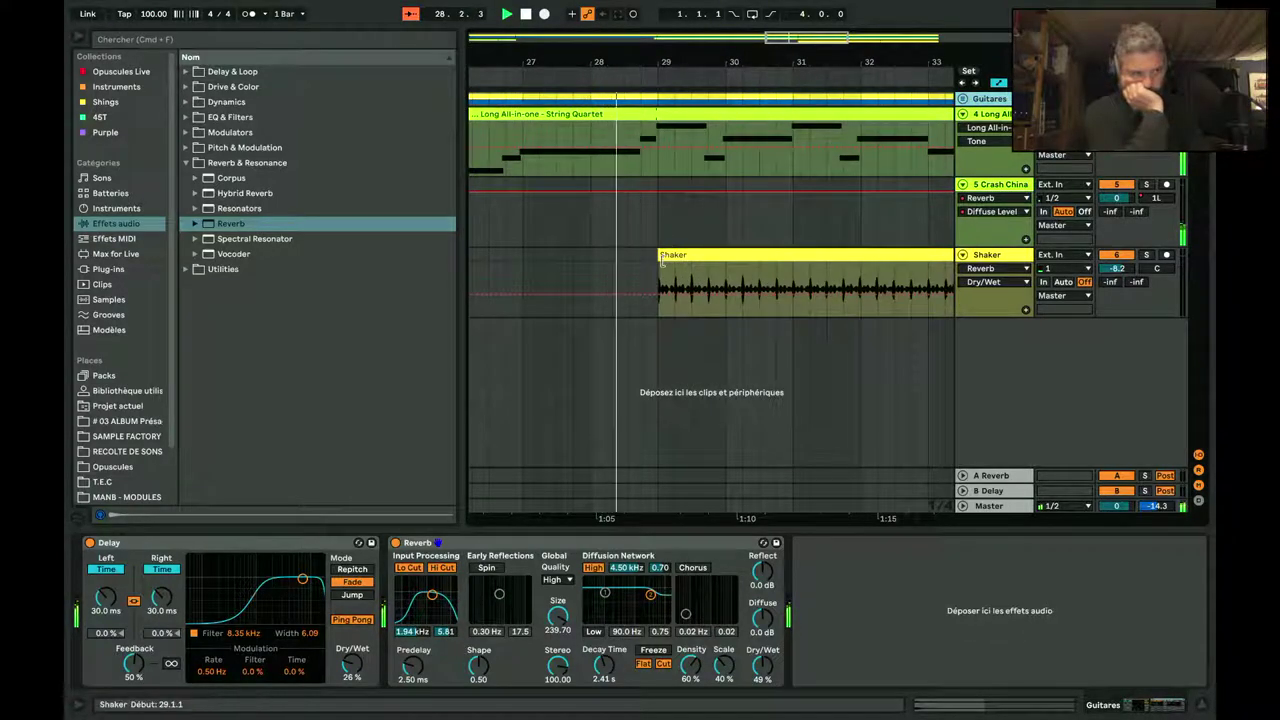
drag(660, 260, 628, 265)
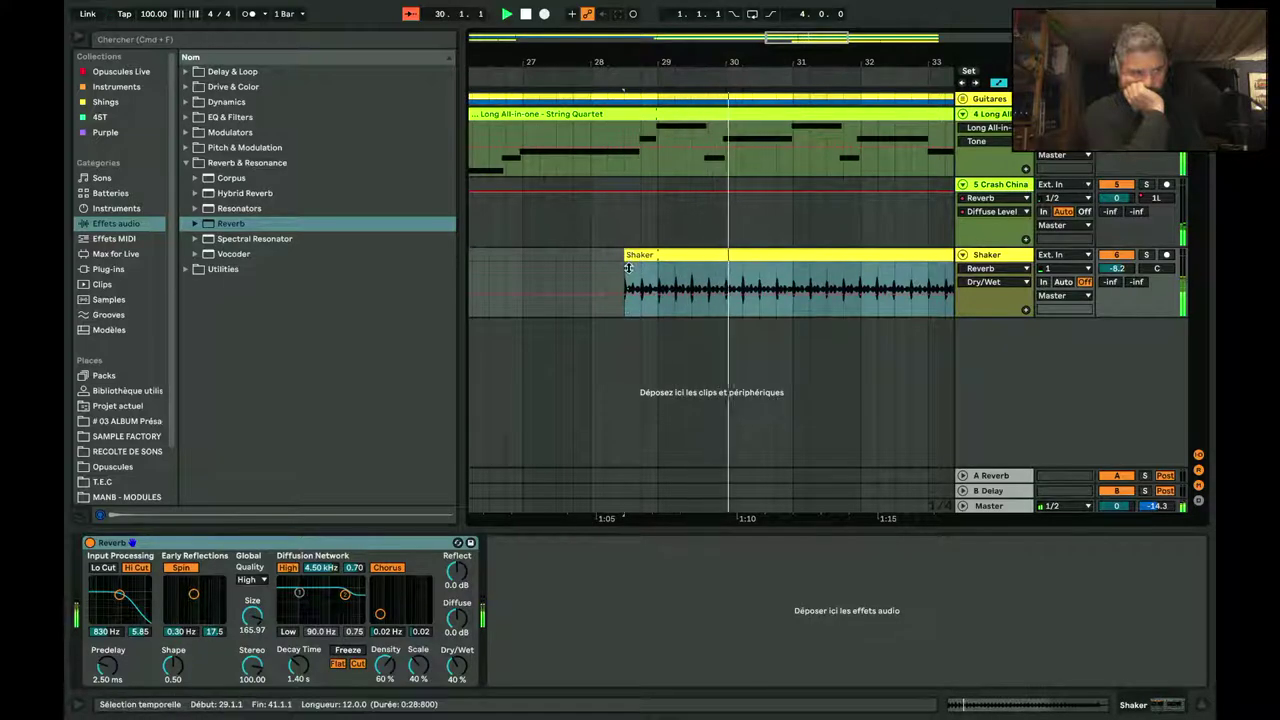
Step: Set the Shaker track's volume to -12.7 dB and its Reverb to a 1.76 s decay time and 52 % dry/wet
double_click(660, 285)
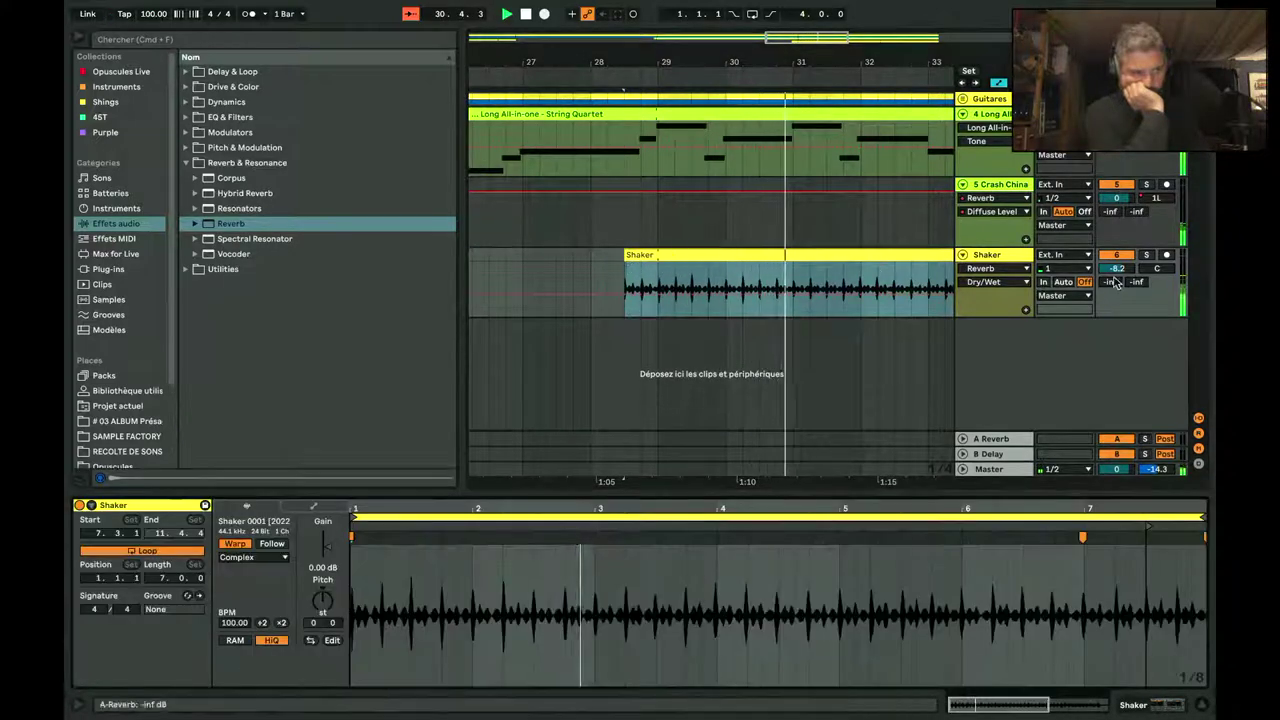
drag(1117, 268, 1117, 284)
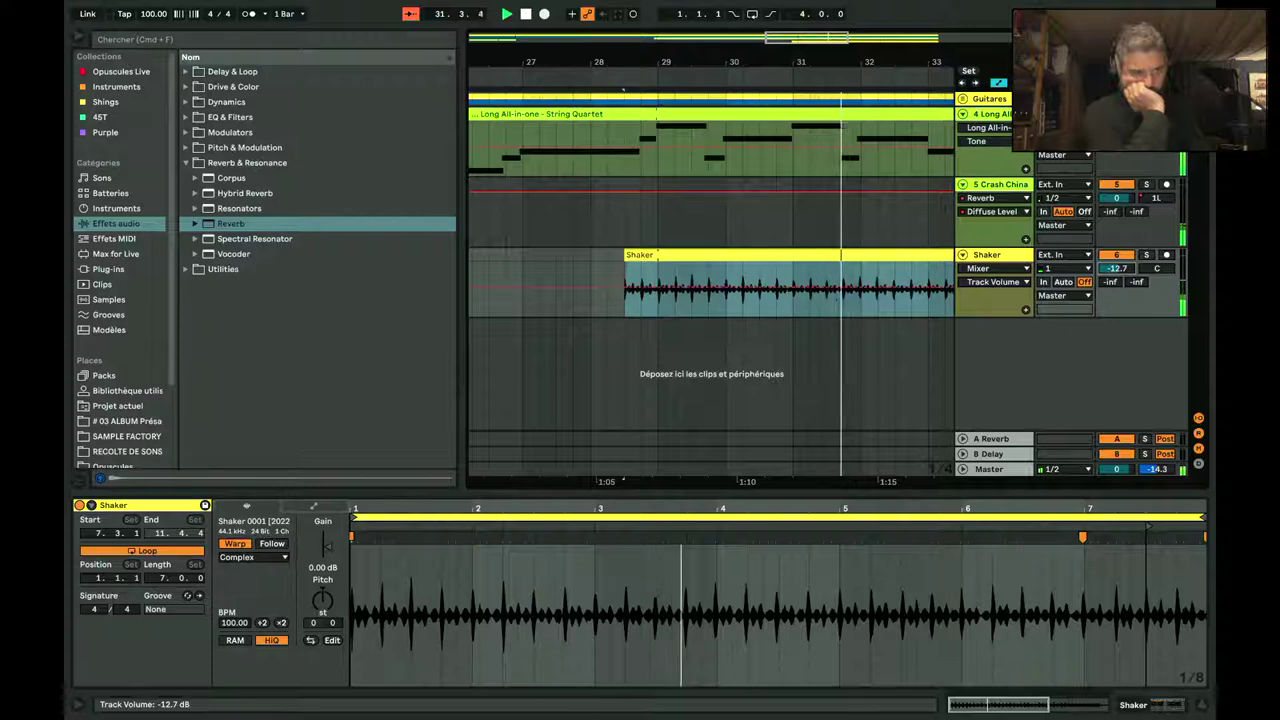
click(986, 254)
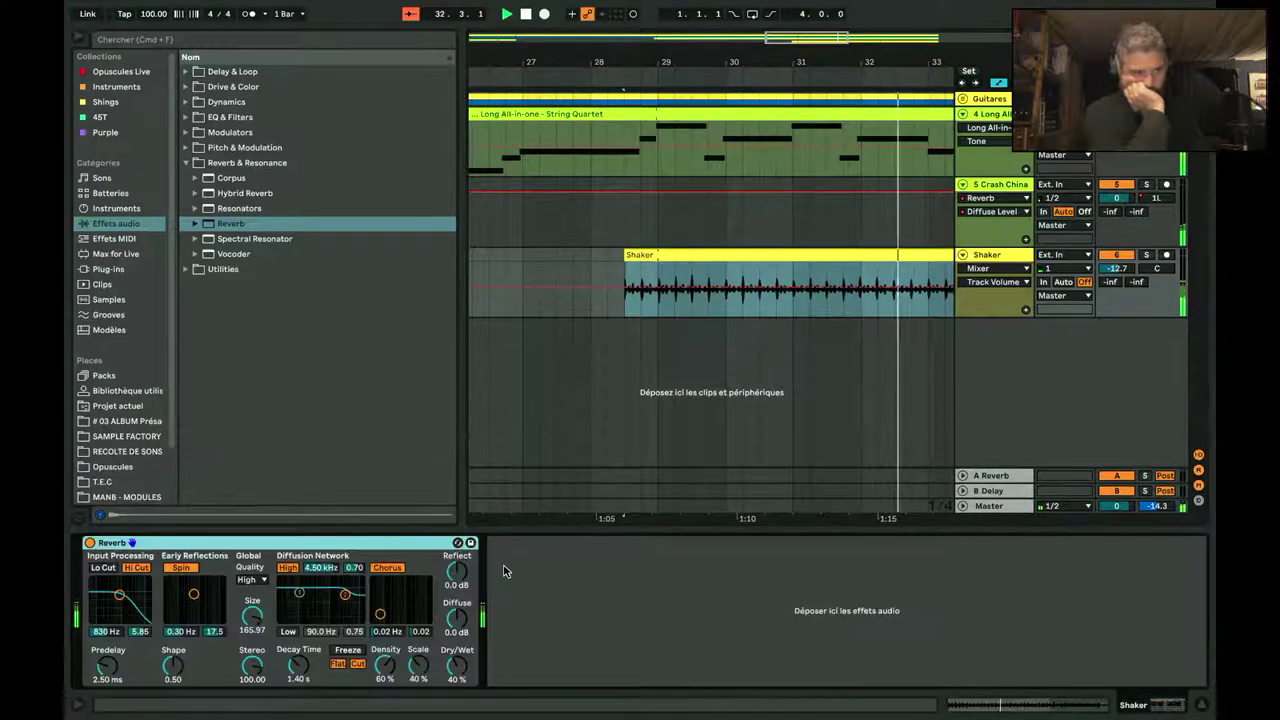
drag(298, 665, 298, 650)
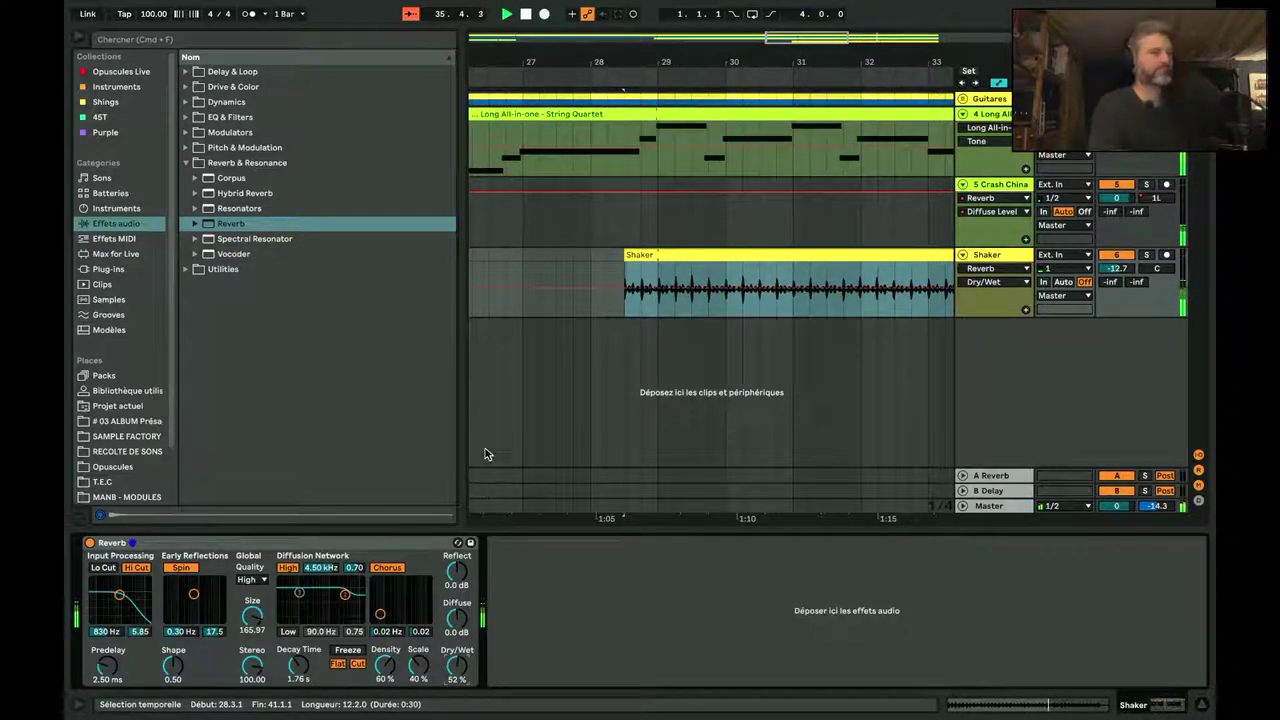
Step: Unfold the Guitares group, set a punch-in region from bar 41 to 51.3.1, and place the insertion marker at 36.3.1
key(minus)
key(minus)
key(minus)
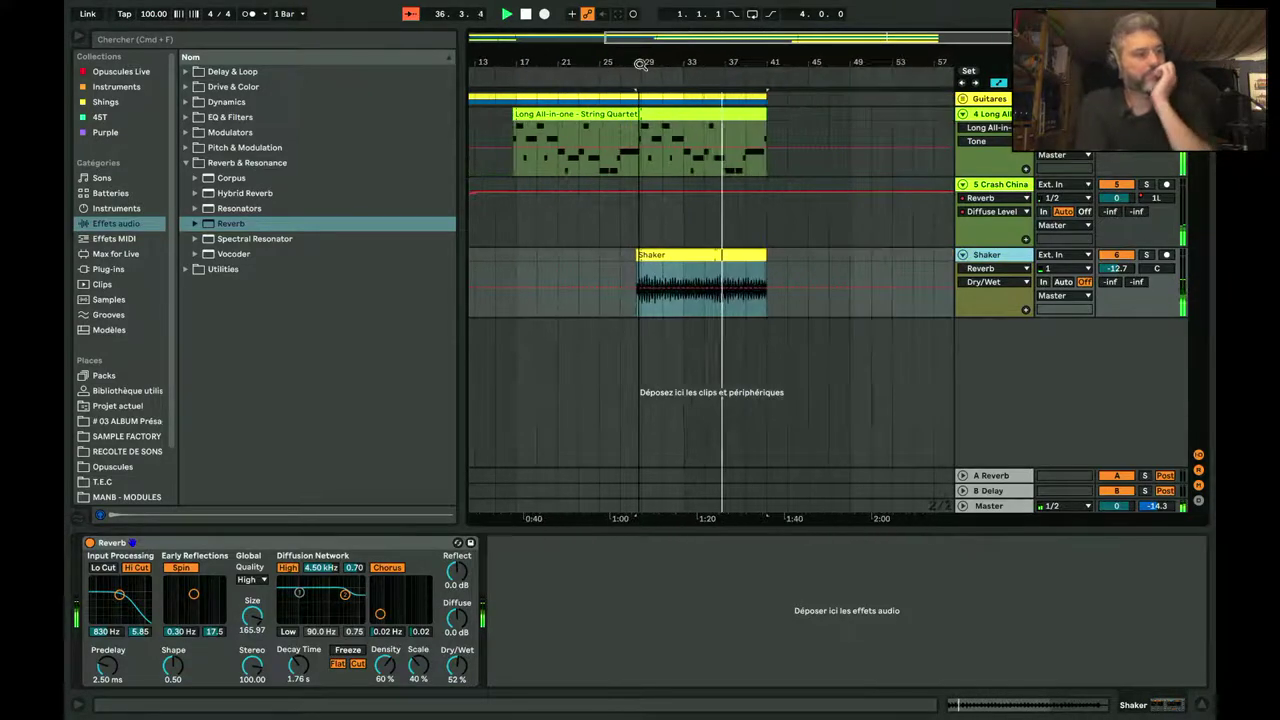
drag(725, 50, 725, 60)
click(731, 243)
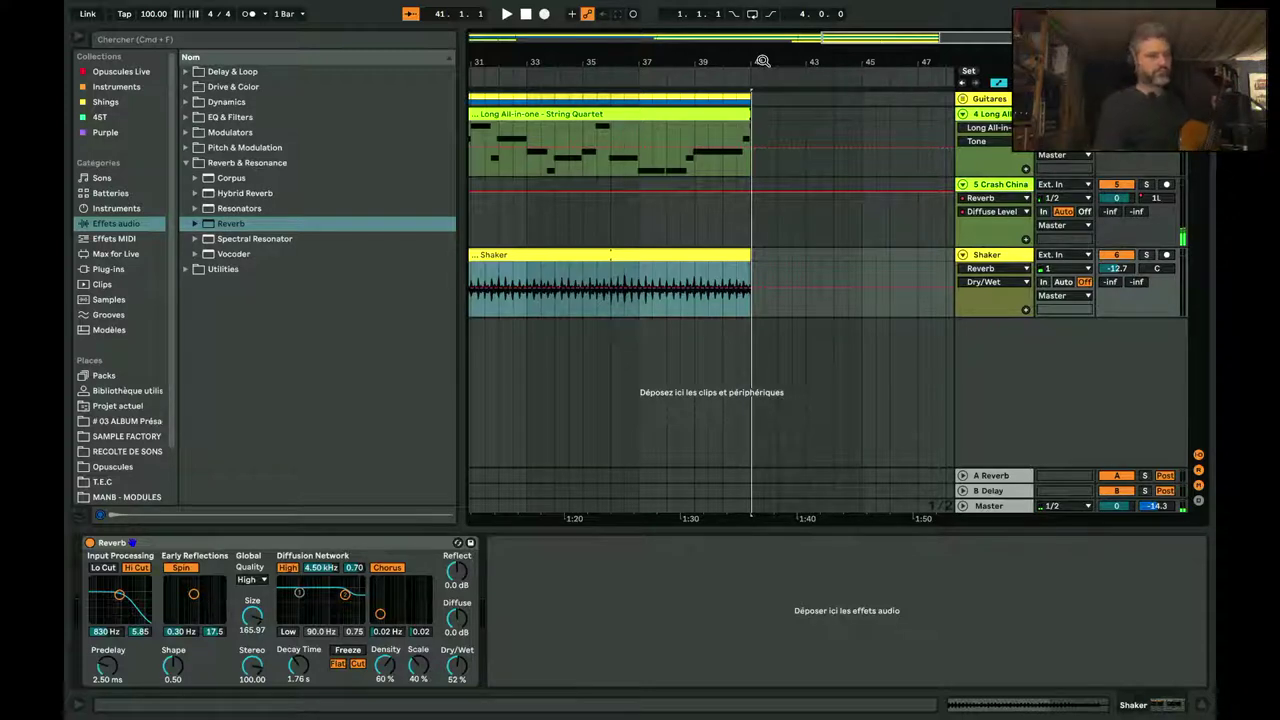
click(678, 78)
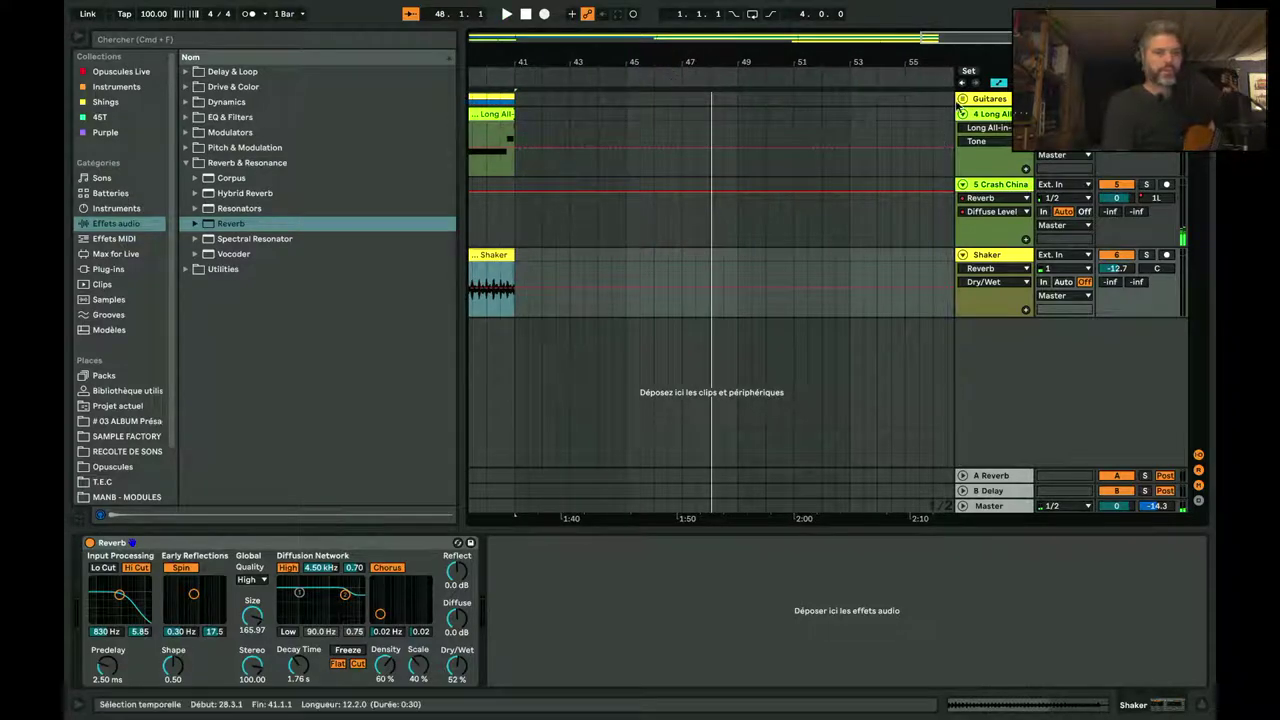
click(962, 99)
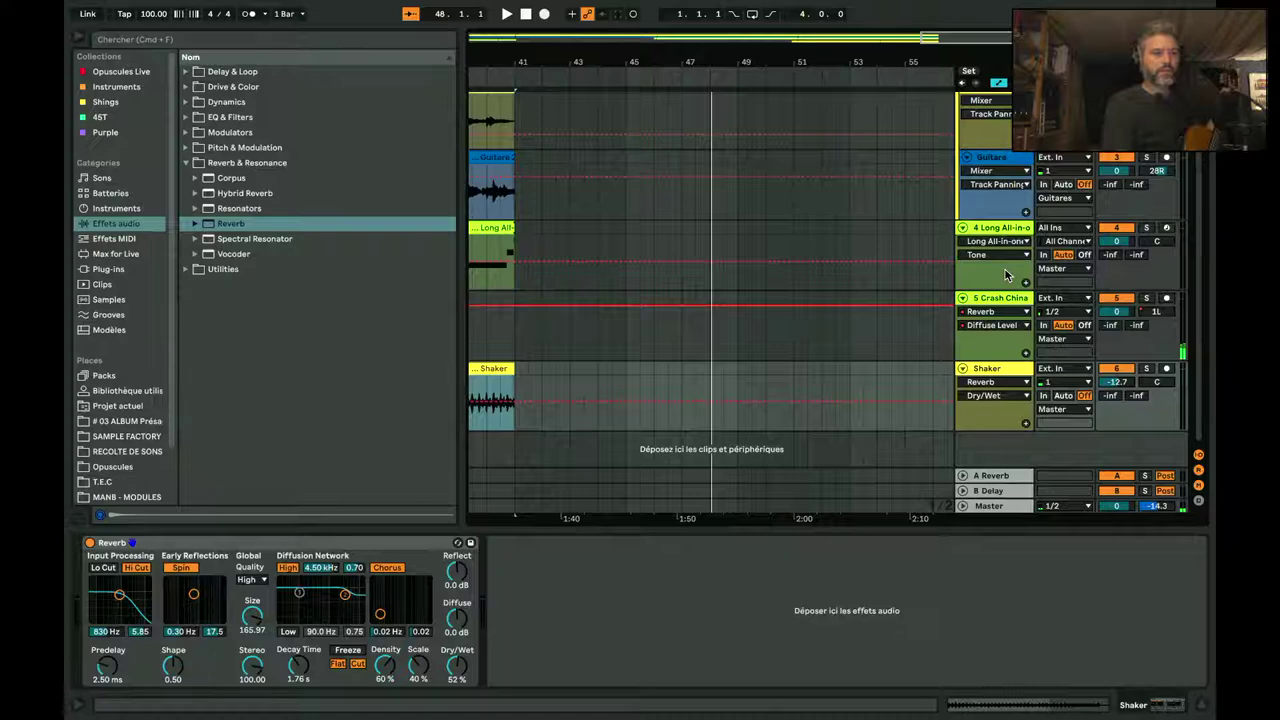
scroll(610, 180, left, 5)
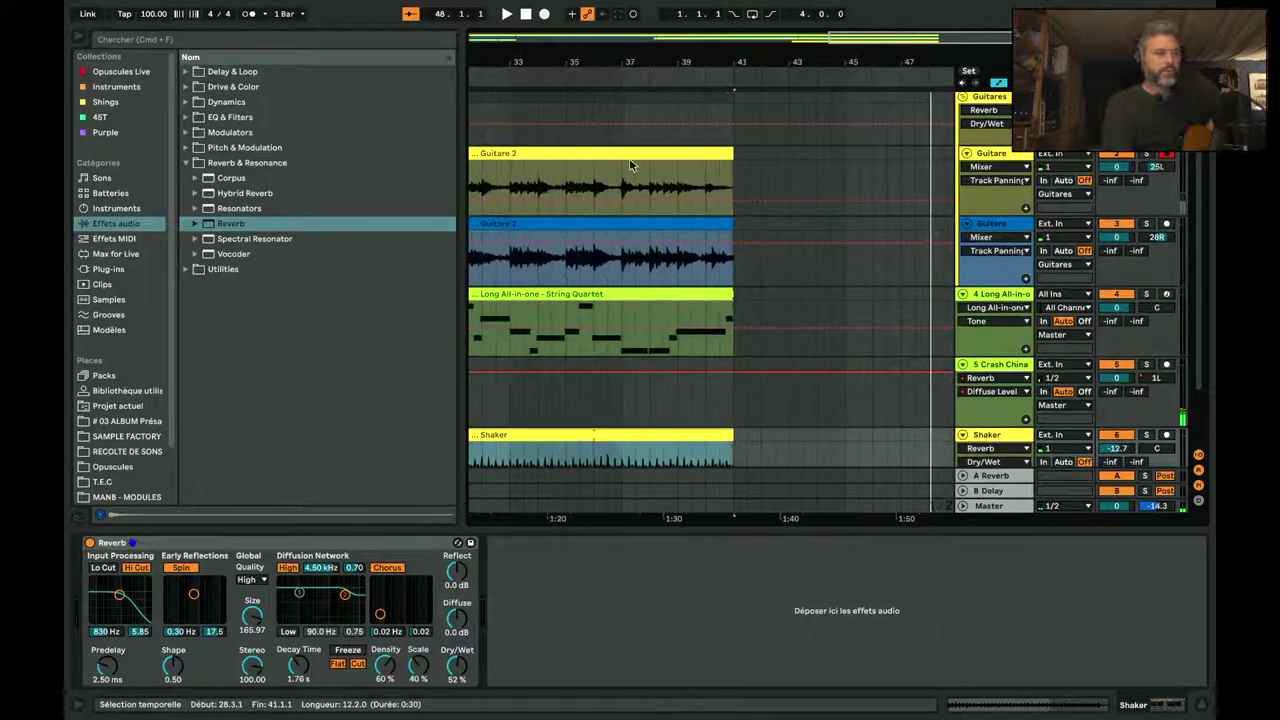
click(736, 154)
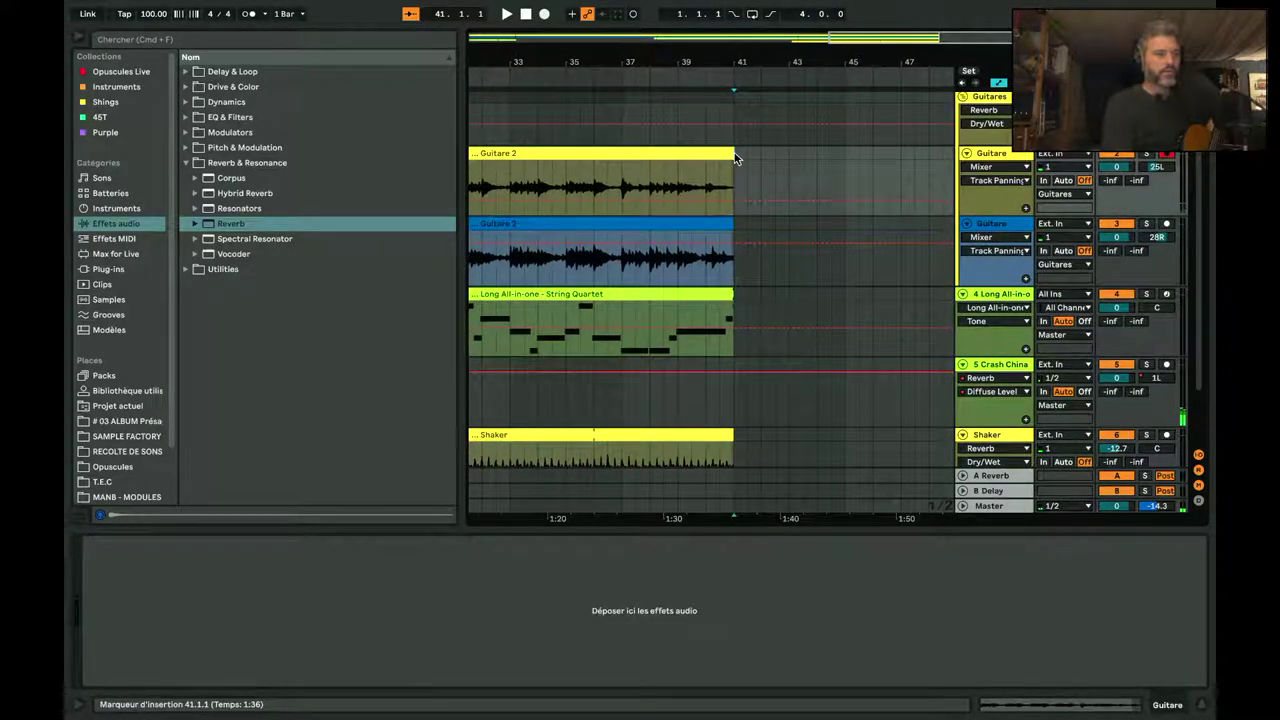
drag(736, 157, 904, 160)
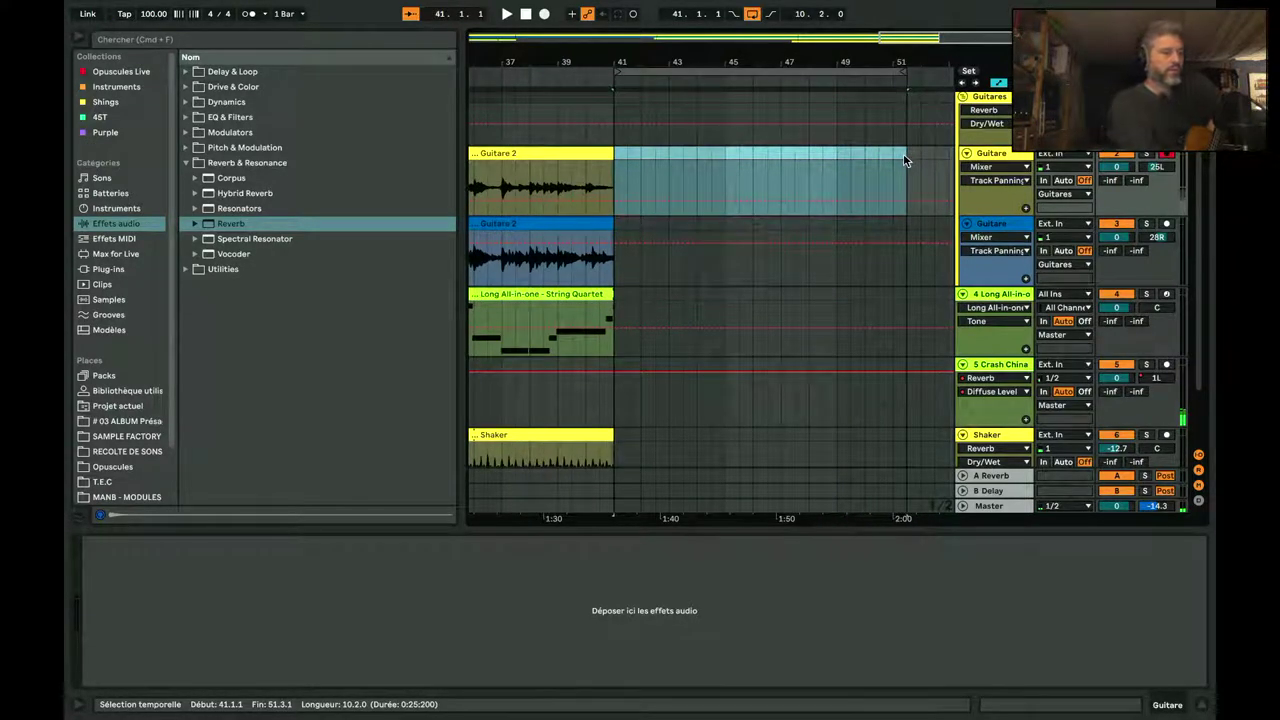
key(super+l)
scroll(700, 190, left, 5)
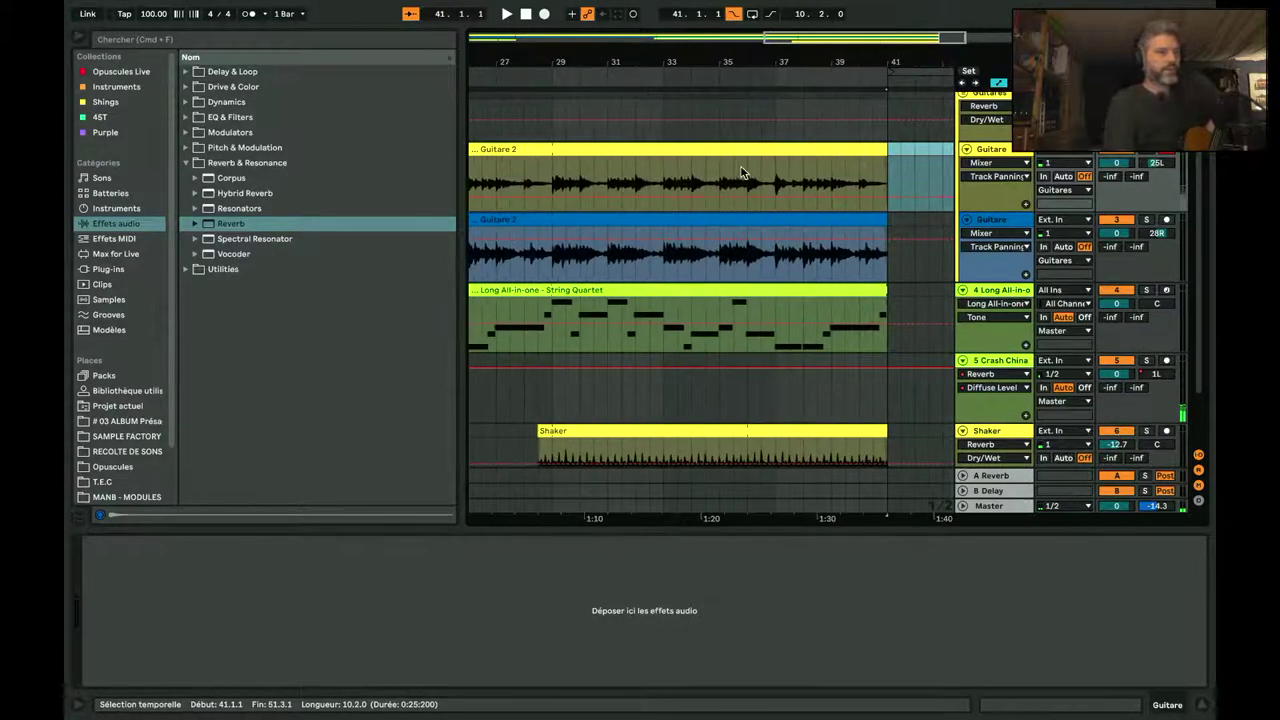
click(757, 173)
key(F9)
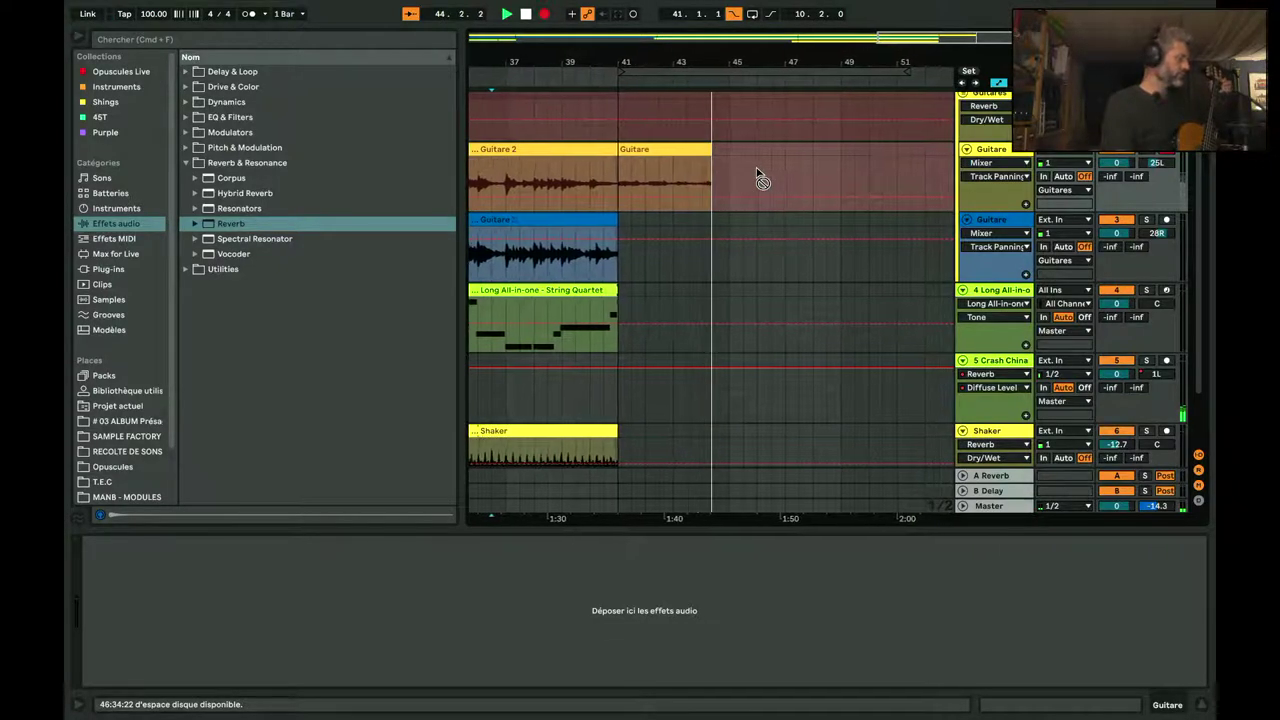
key(space)
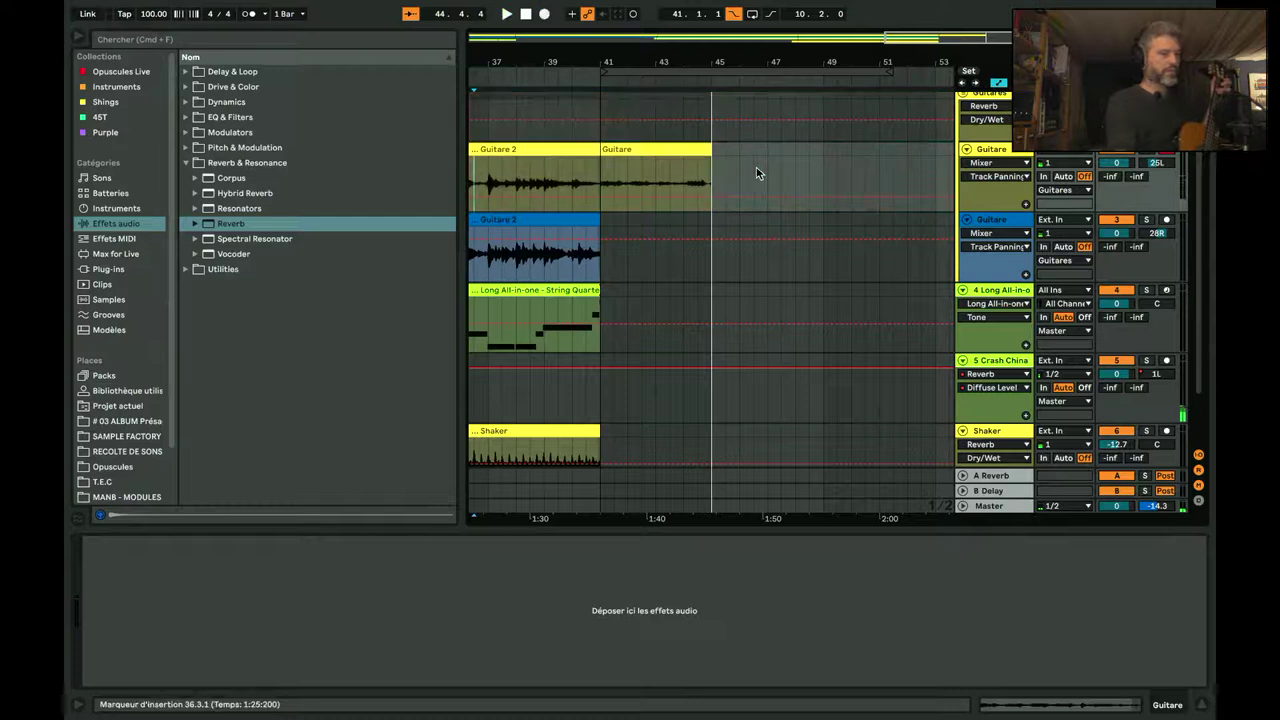
key(super+z)
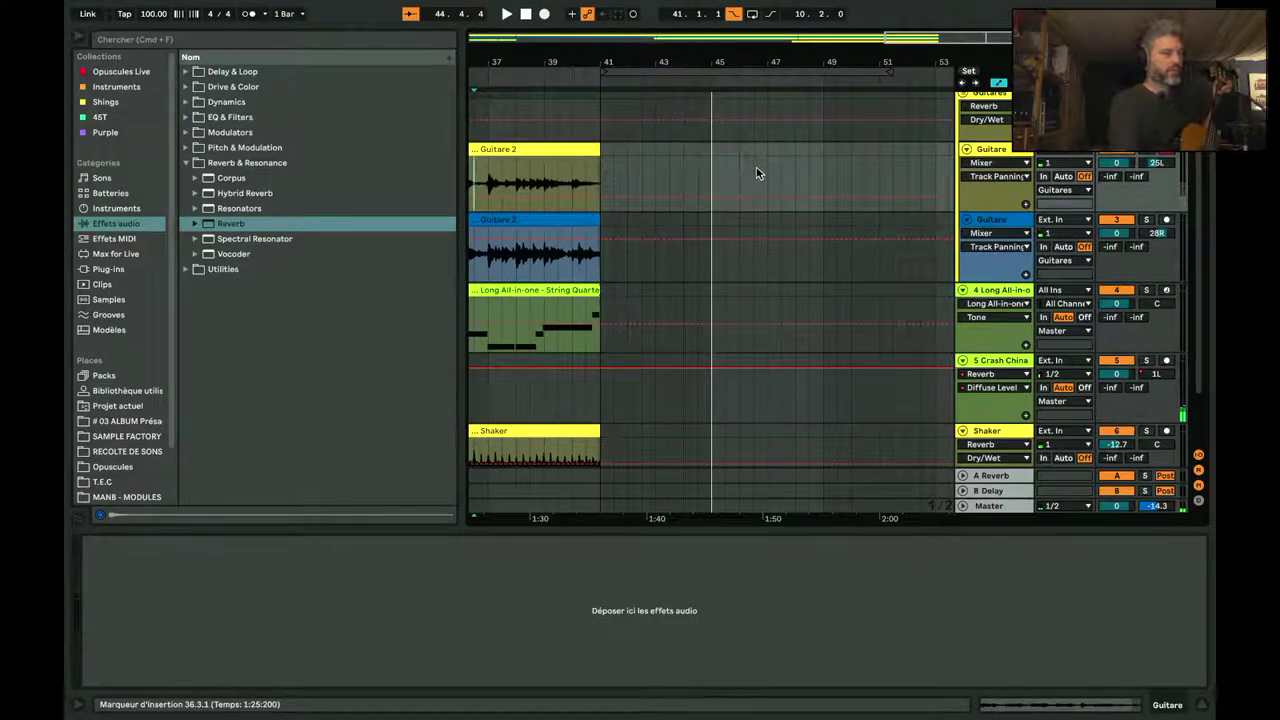
key(F9)
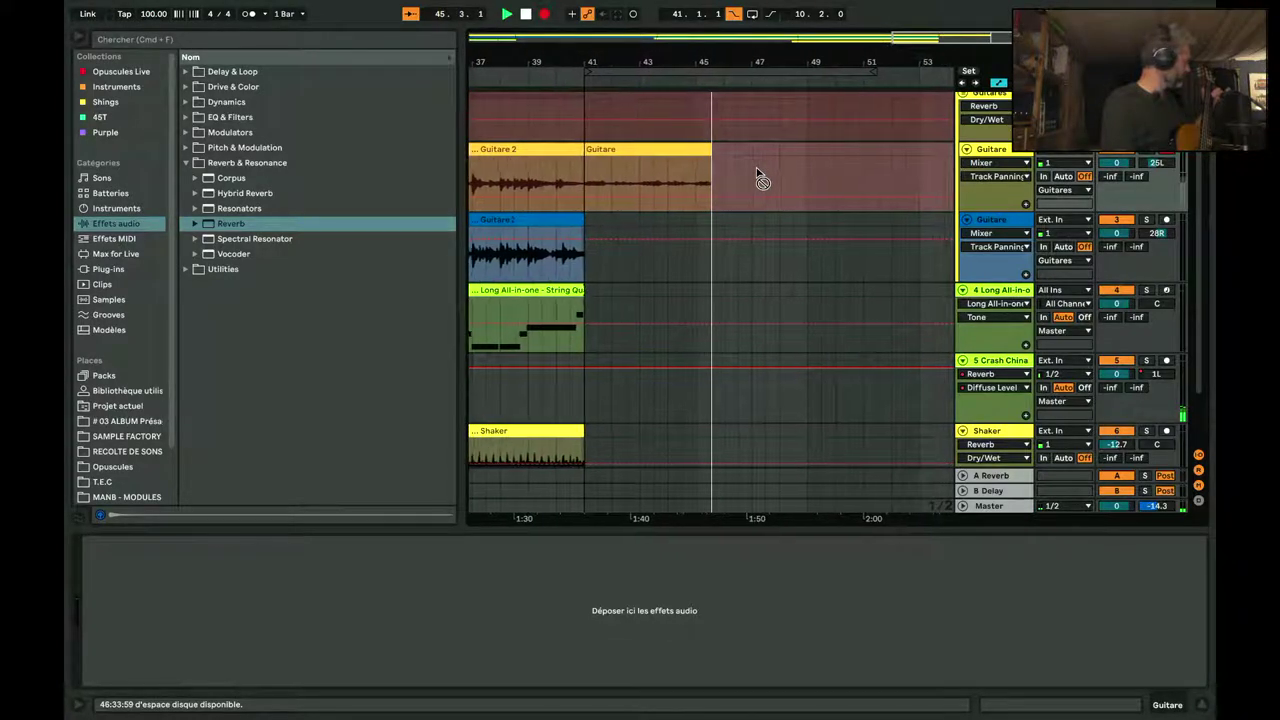
key(space)
key(ctrl+z)
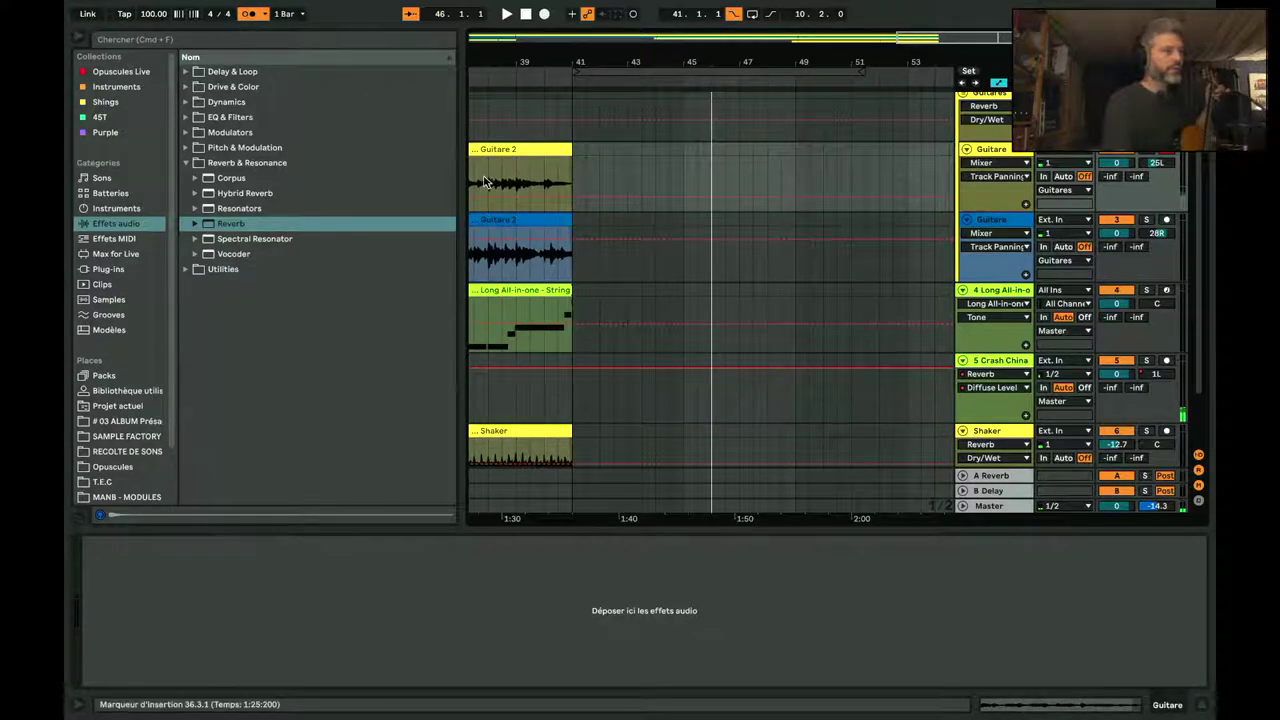
Step: Record a new guitar take on the yellow Guitare track from bar 41 and trim its clip to end at bar 49
key(F9)
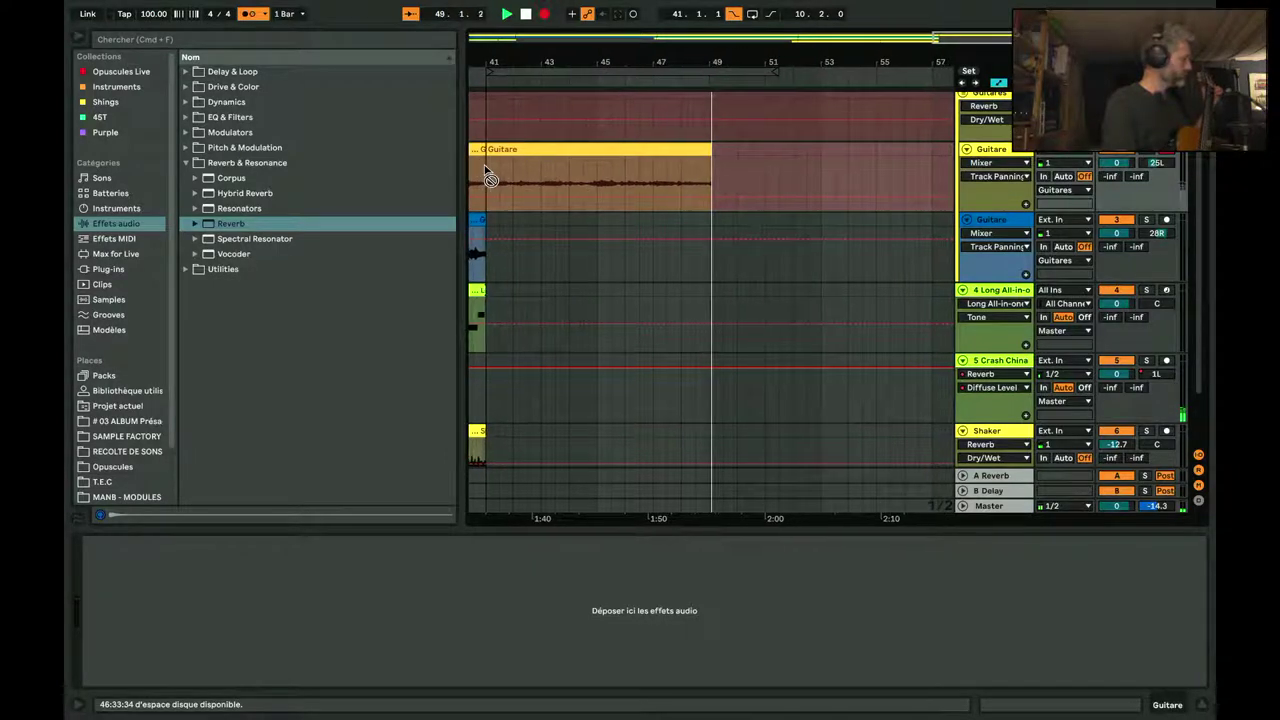
key(space)
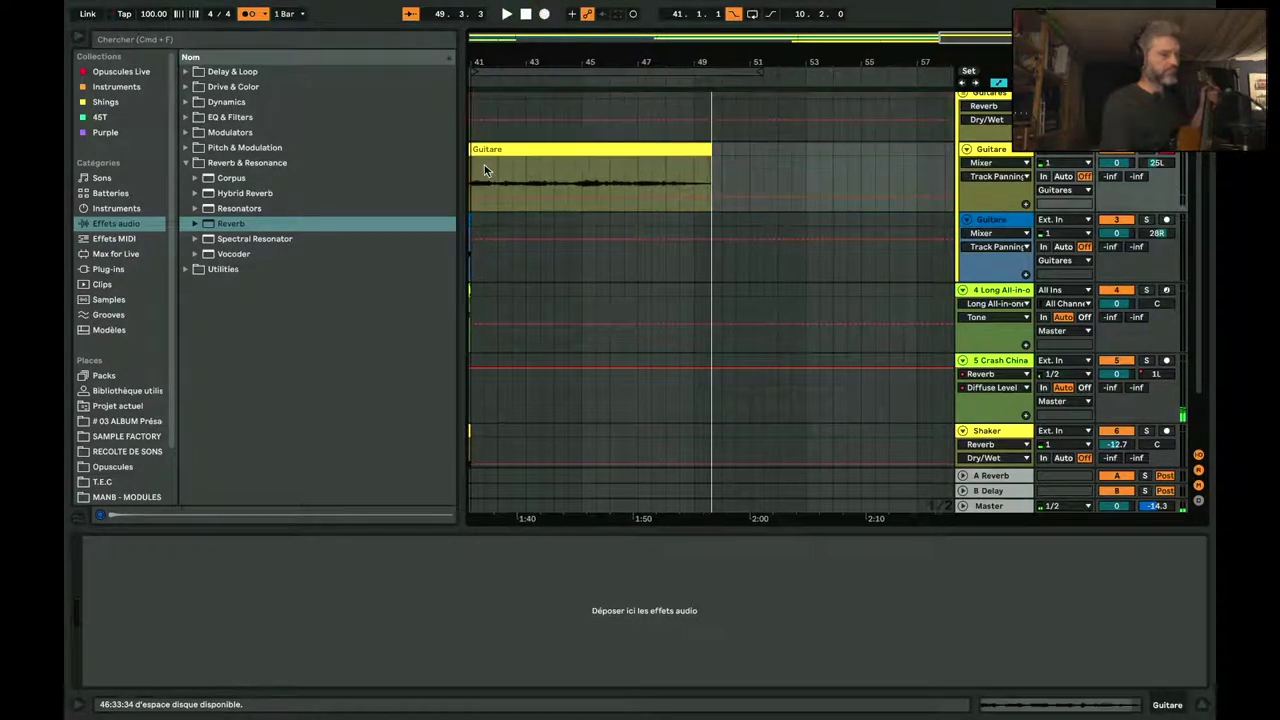
click(706, 160)
scroll(670, 208, left, 3)
scroll(670, 208, down, 1)
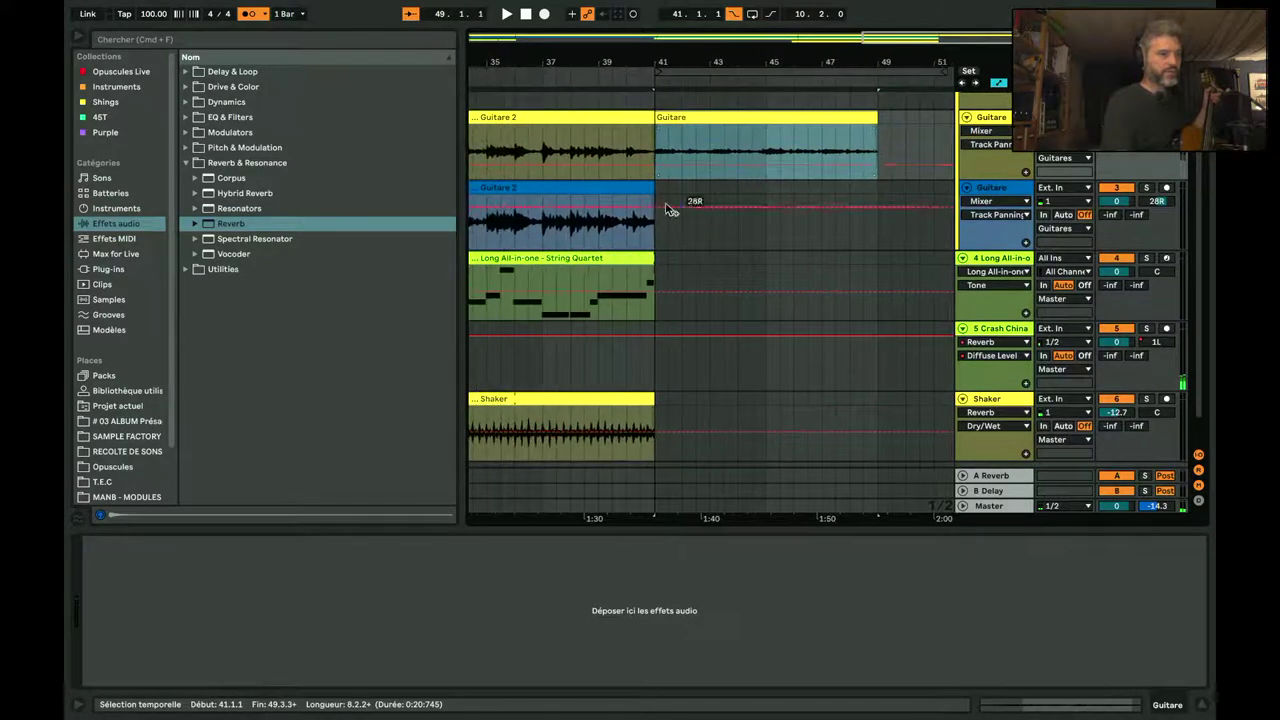
Step: Set the loop region to bars 41 to 49 on the blue Guitare track and arm that track for recording
drag(655, 192, 877, 172)
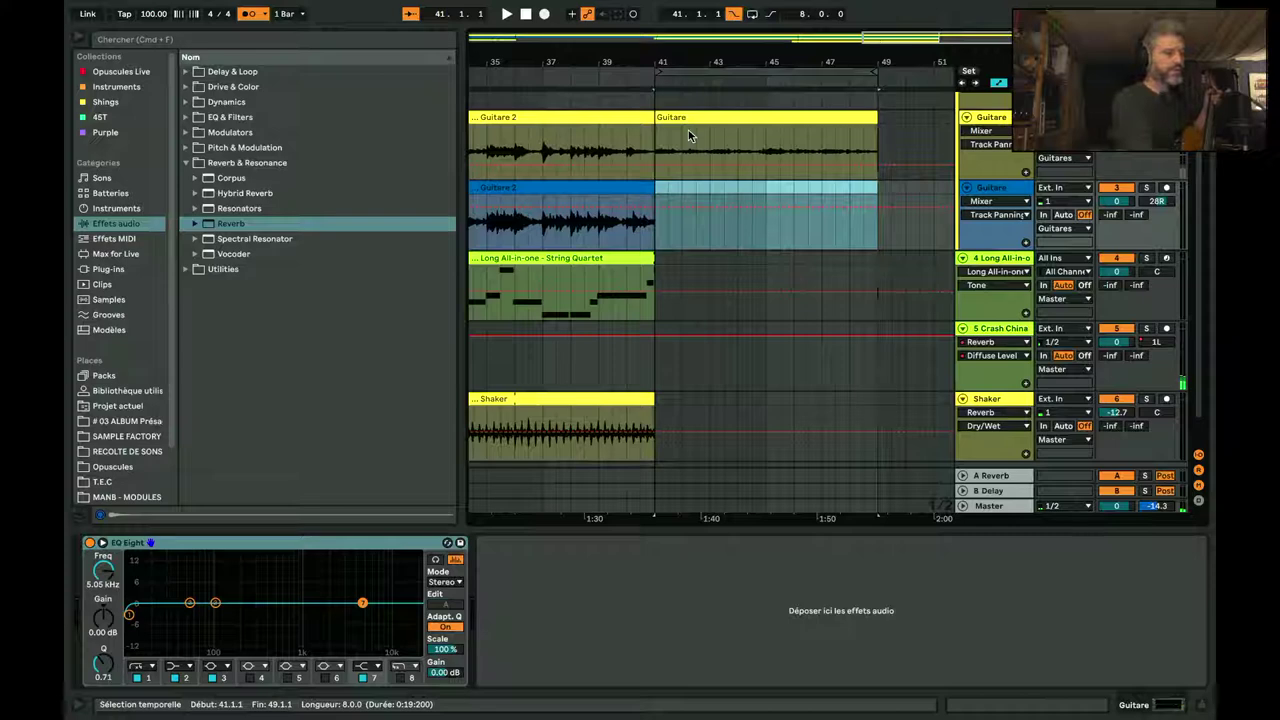
click(1166, 189)
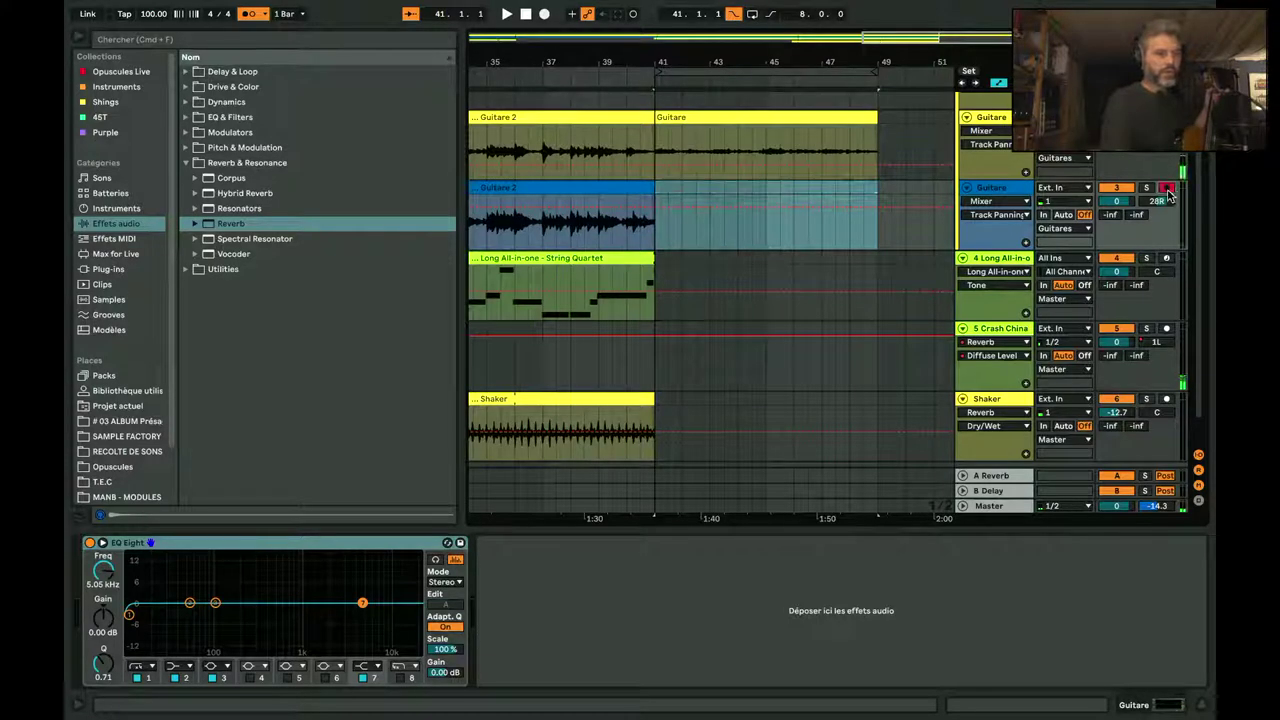
Step: Raise the gain of the newly recorded clip on the yellow Guitare track
click(692, 118)
double_click(692, 118)
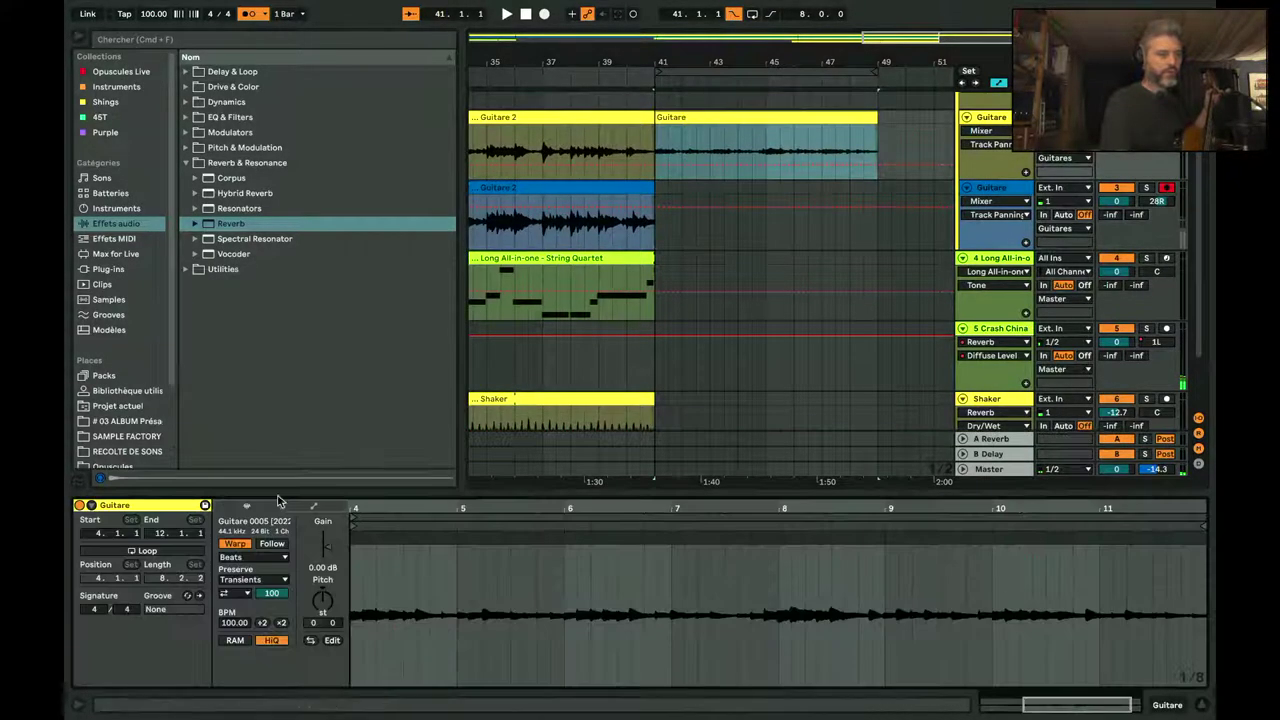
mouse_move(330, 544)
mouse_down()
mouse_move(330, 500)
mouse_move(332, 542)
mouse_up()
Step: Record a second guitar part on the blue Guitare track, starting playback at bar 38 and punching in at bar 41
click(572, 232)
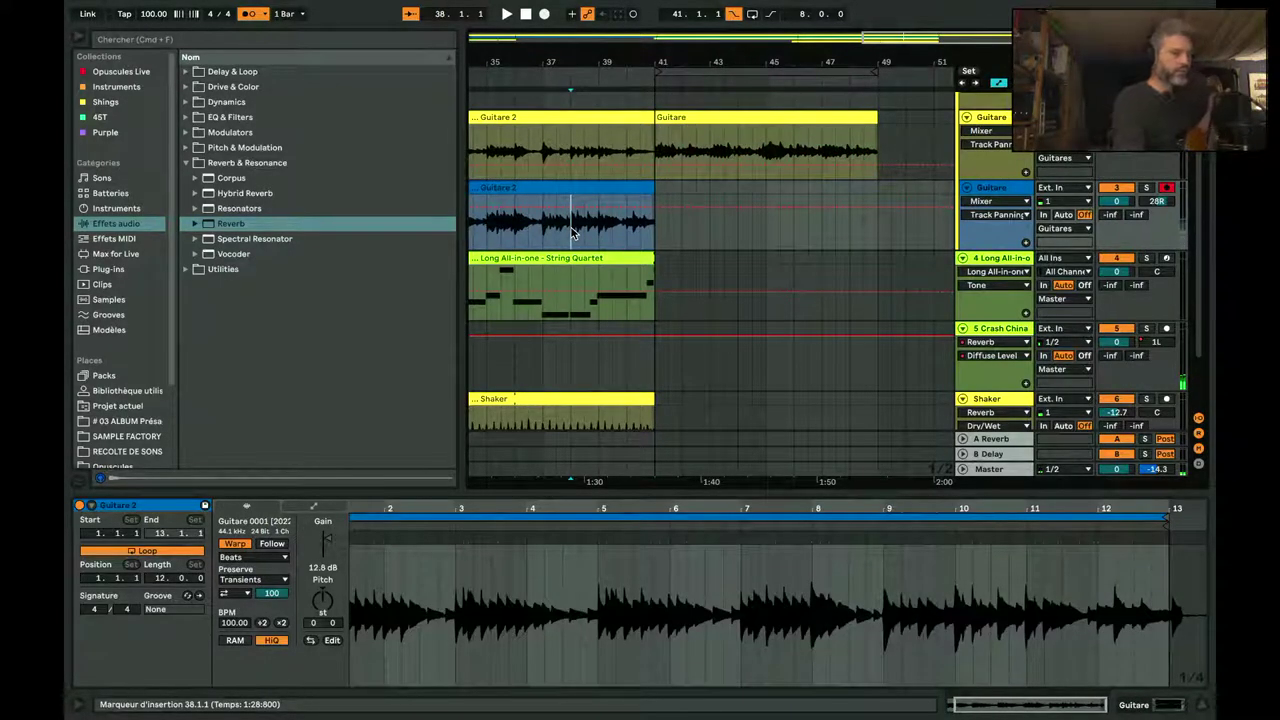
key(F9)
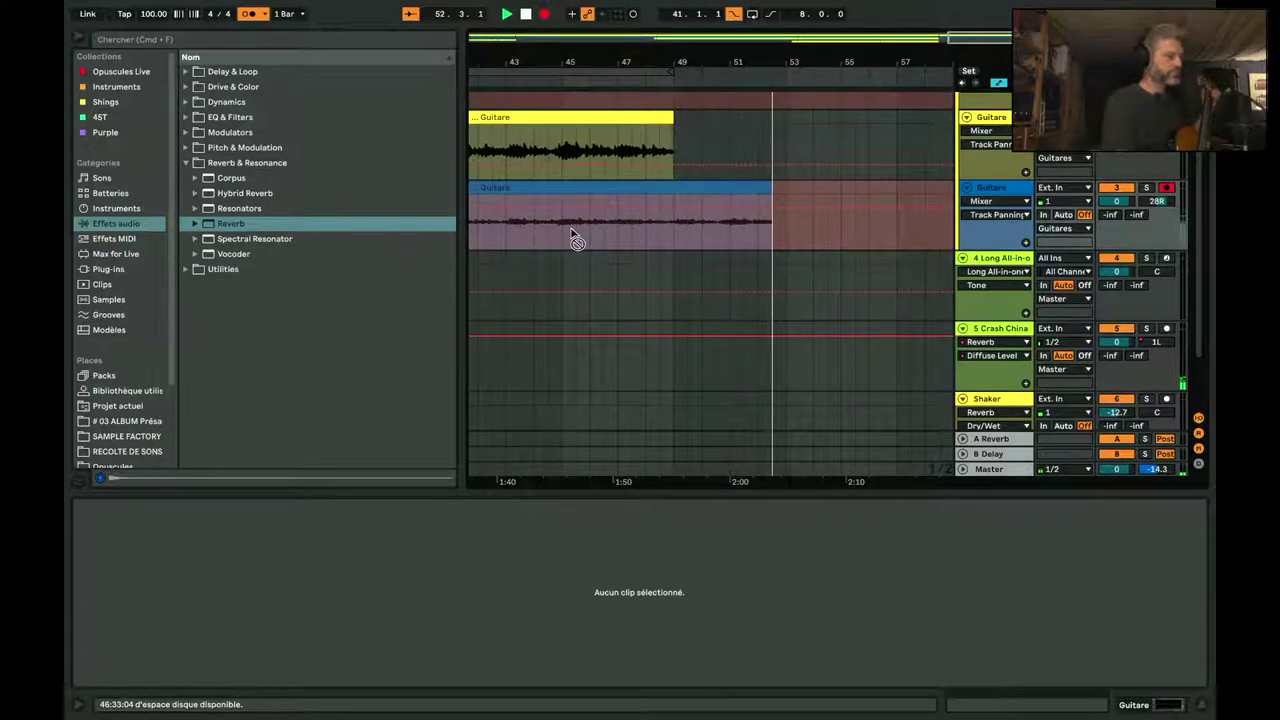
key(space)
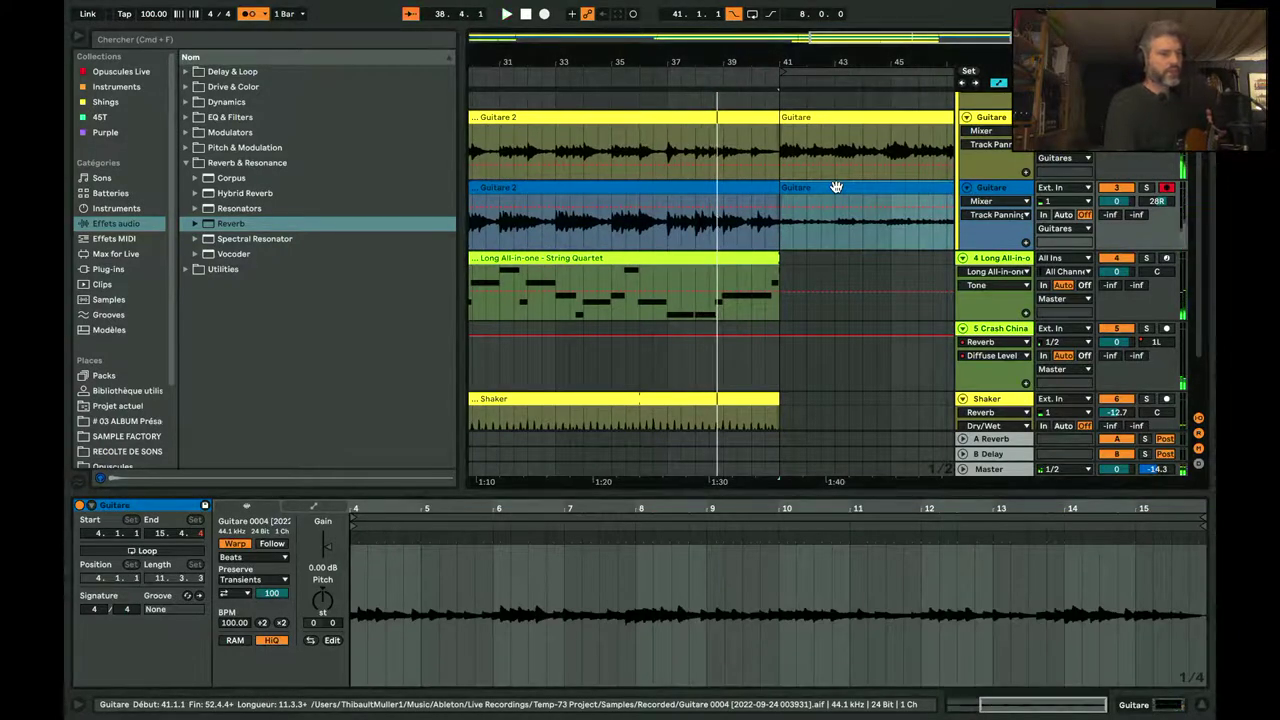
click(669, 230)
key(F9)
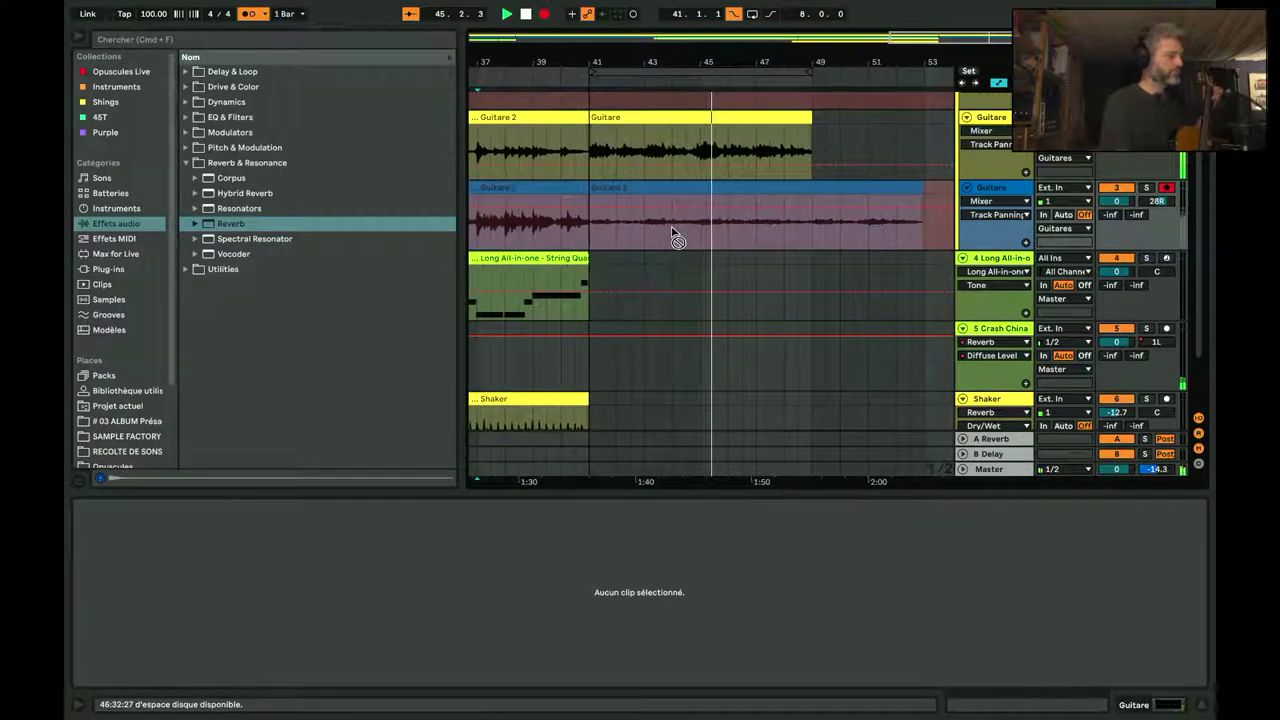
click(675, 237)
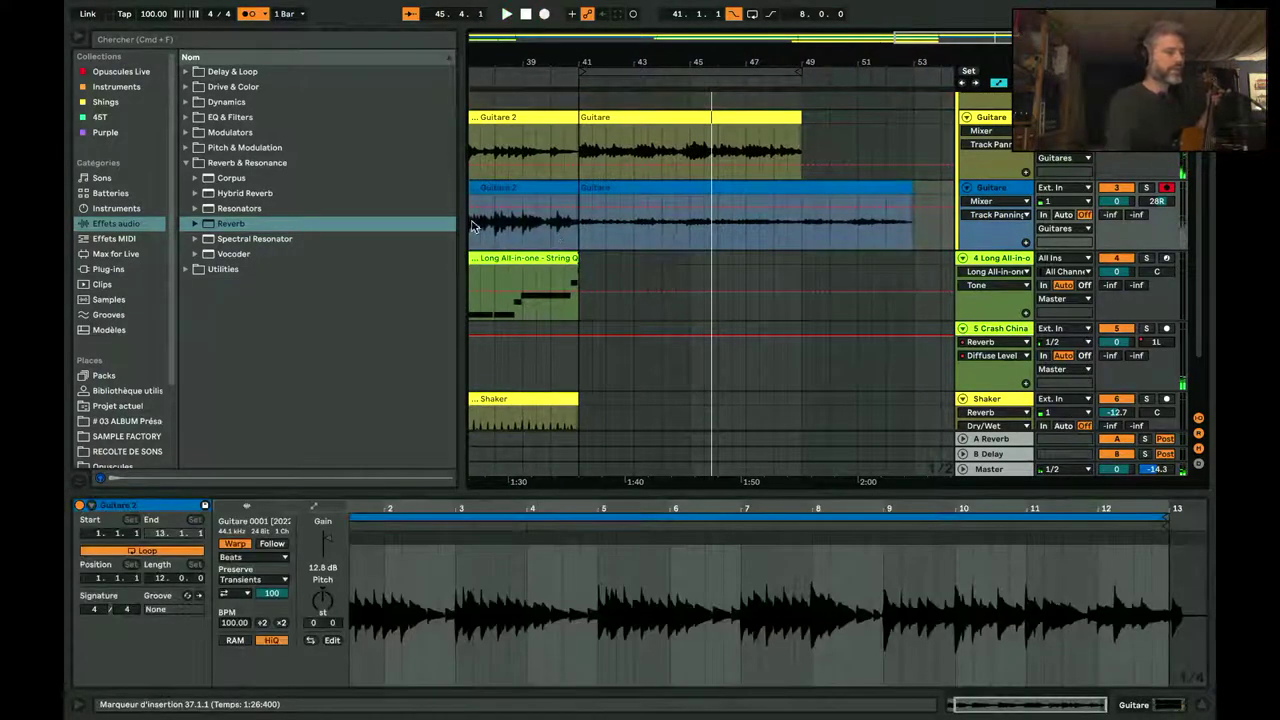
Step: Record a new take on the blue Guitare track from bar 41, starting playback at bar 37, and clear everything past bar 49
key(F9)
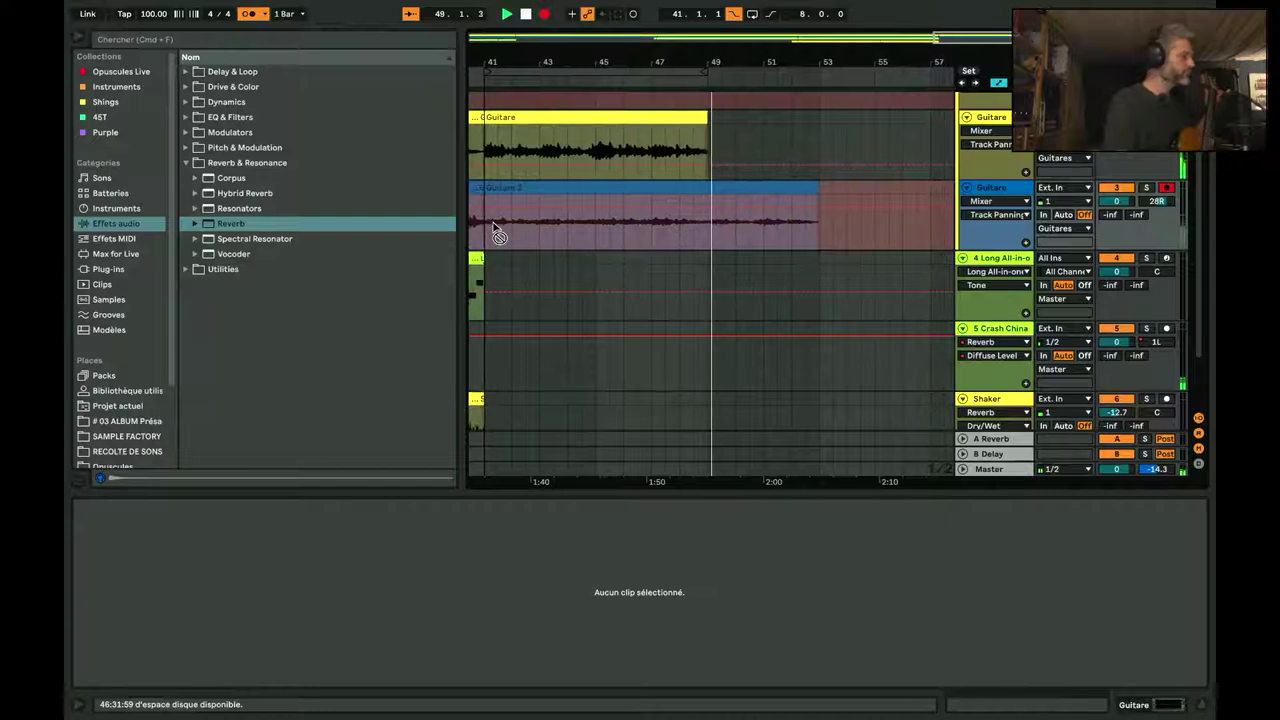
click(496, 228)
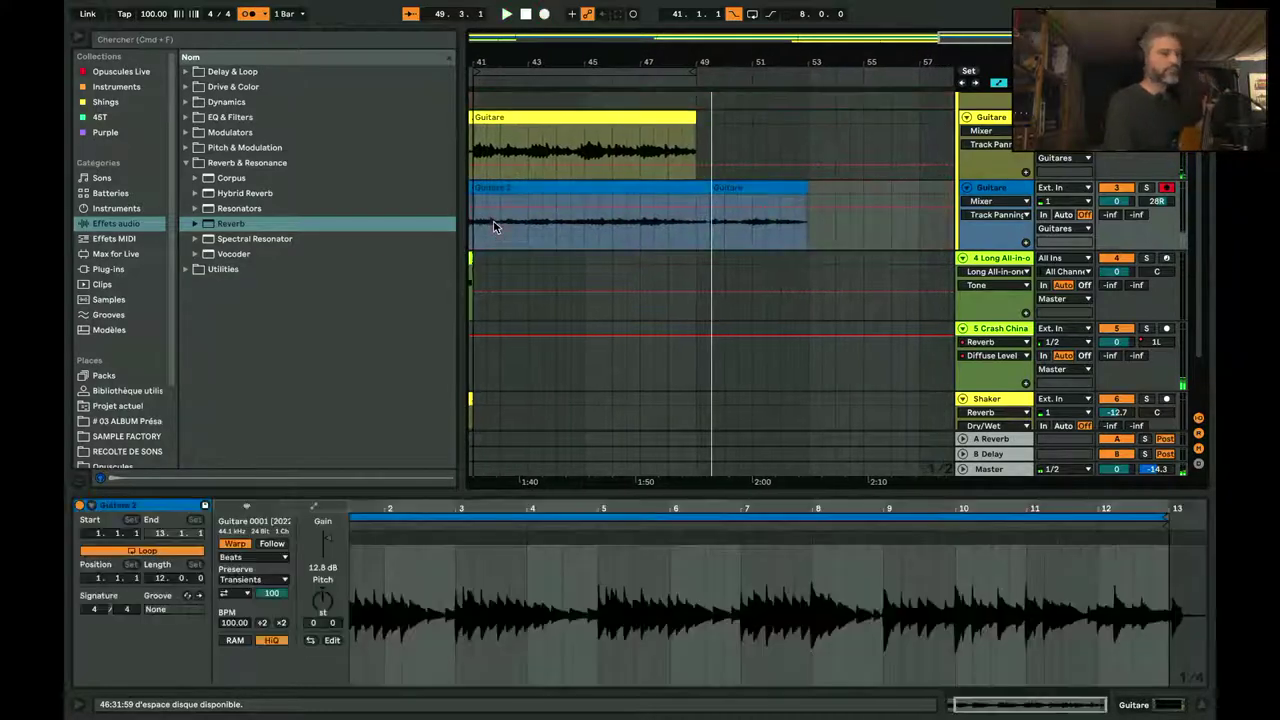
click(788, 186)
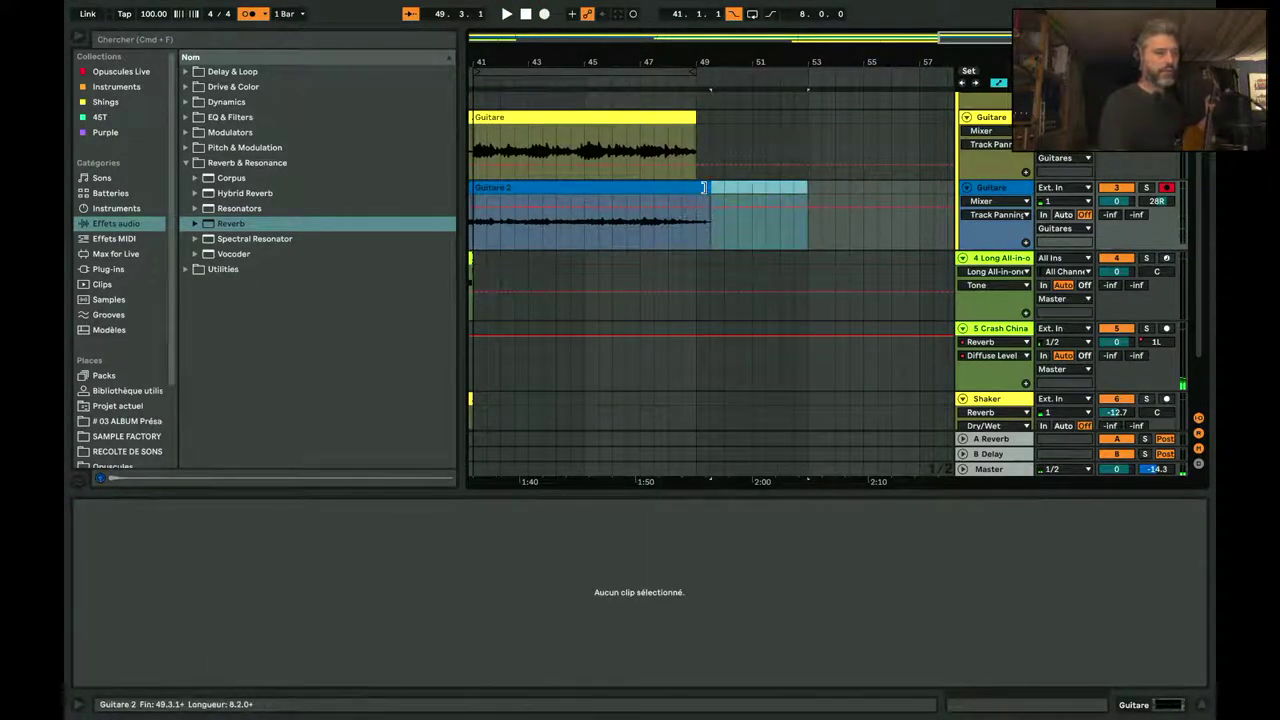
drag(703, 187, 693, 187)
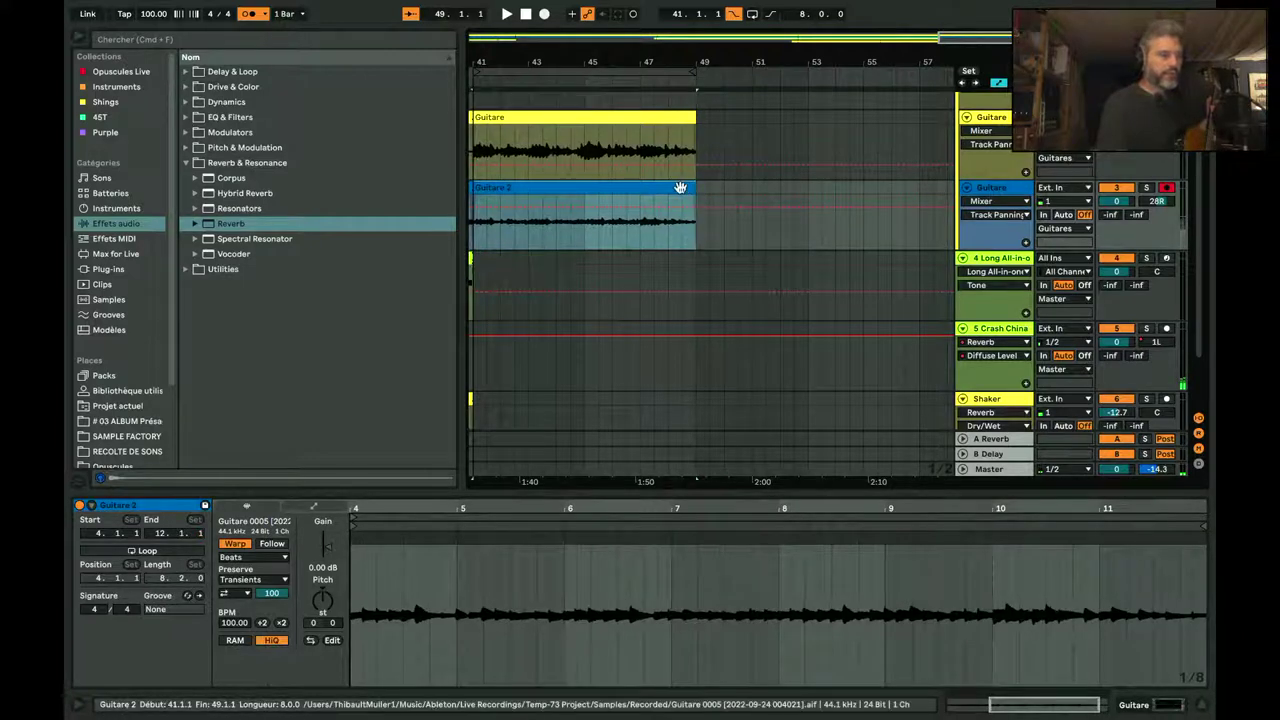
Step: Loop the new blue guitar clip over its eight bars from 4.1.1 to 12.1.1 and raise its gain to 6.94 dB
drag(484, 502, 620, 480)
drag(563, 558, 1163, 543)
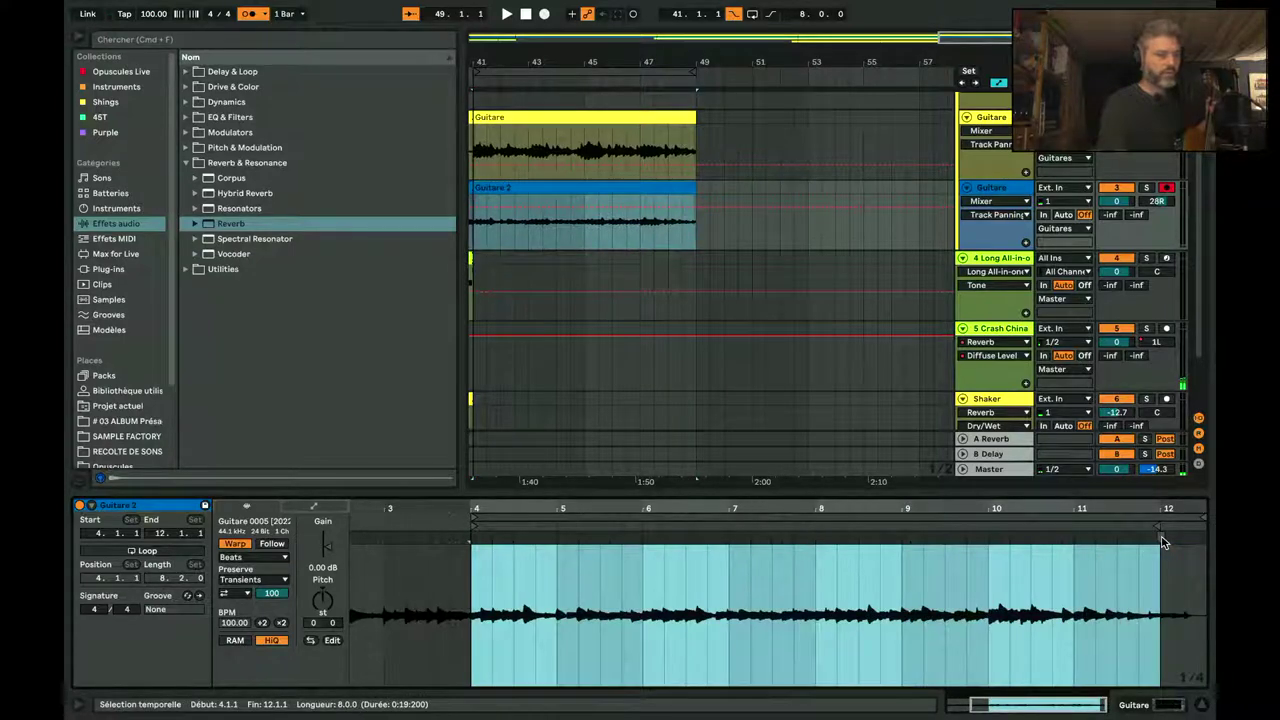
key(ctrl+l)
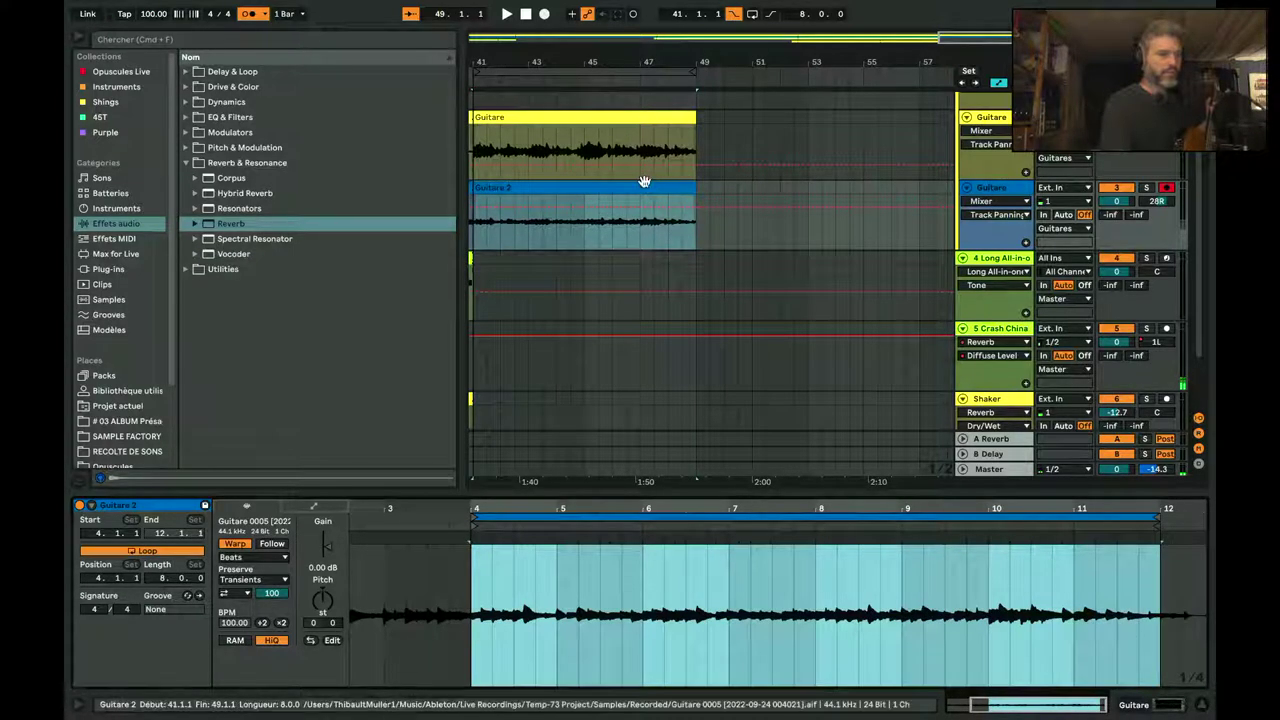
click(432, 462)
drag(324, 548, 324, 510)
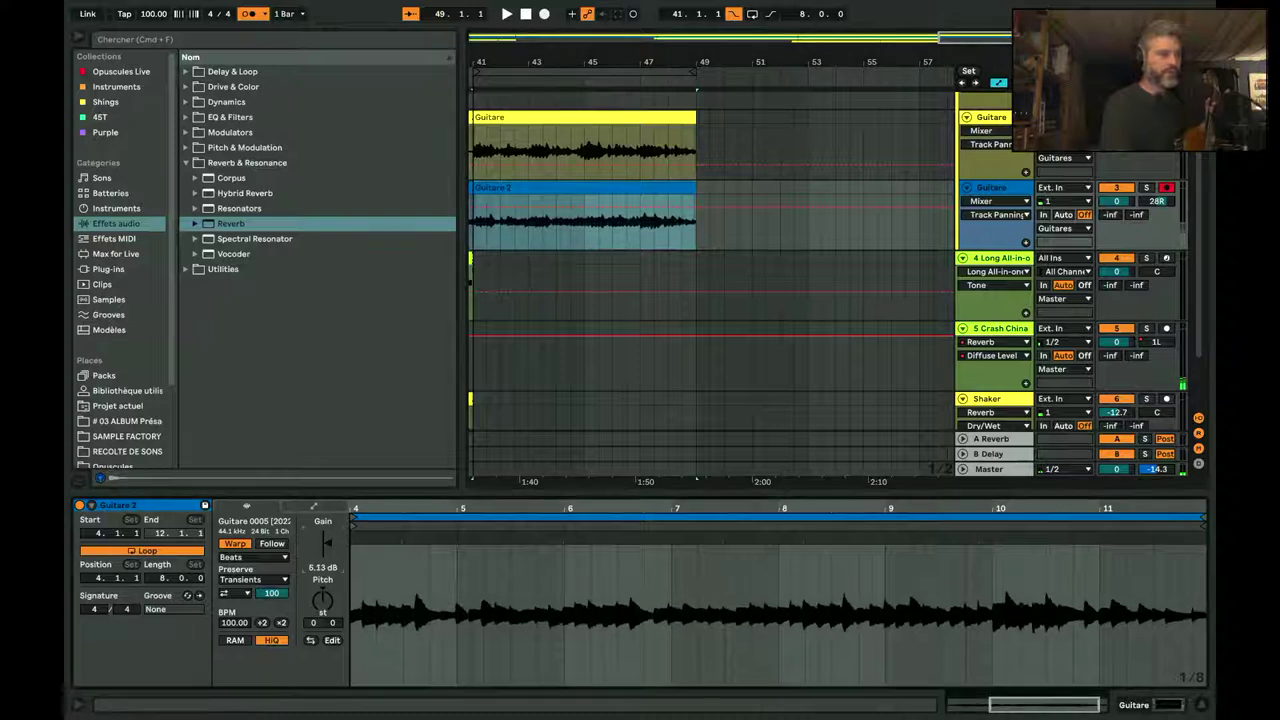
Step: Play the arrangement from bar 38 to check the new guitar parts between bars 41 and 49
drag(577, 72, 596, 66)
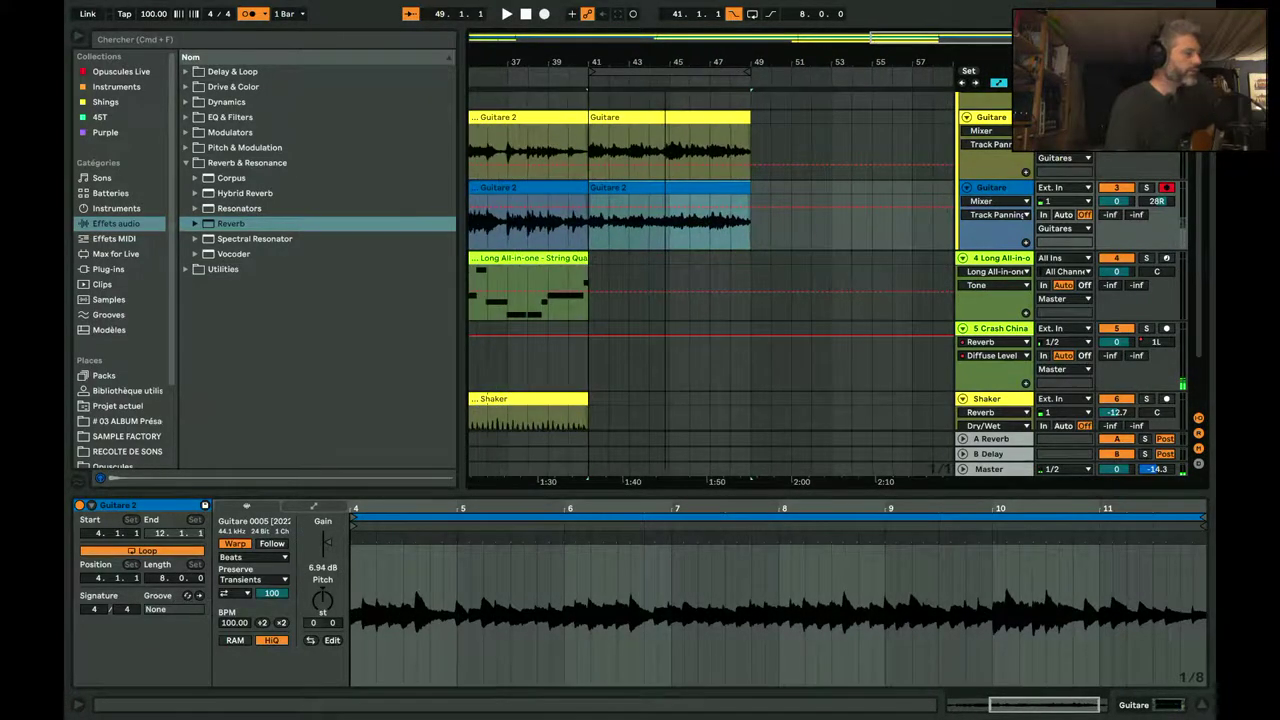
click(535, 220)
scroll(530, 225, left, 5)
key(space)
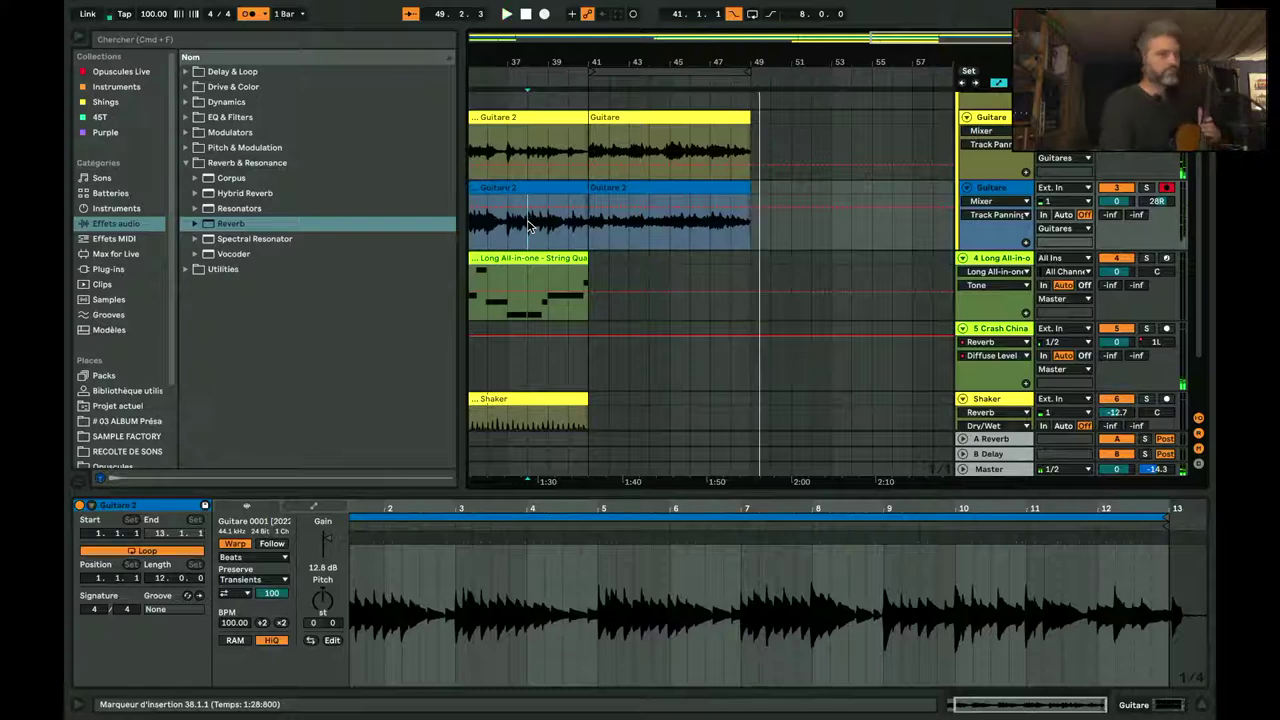
Step: Play the arrangement from the start of the String Quartet clip to listen to the existing string line
drag(695, 66, 857, 45)
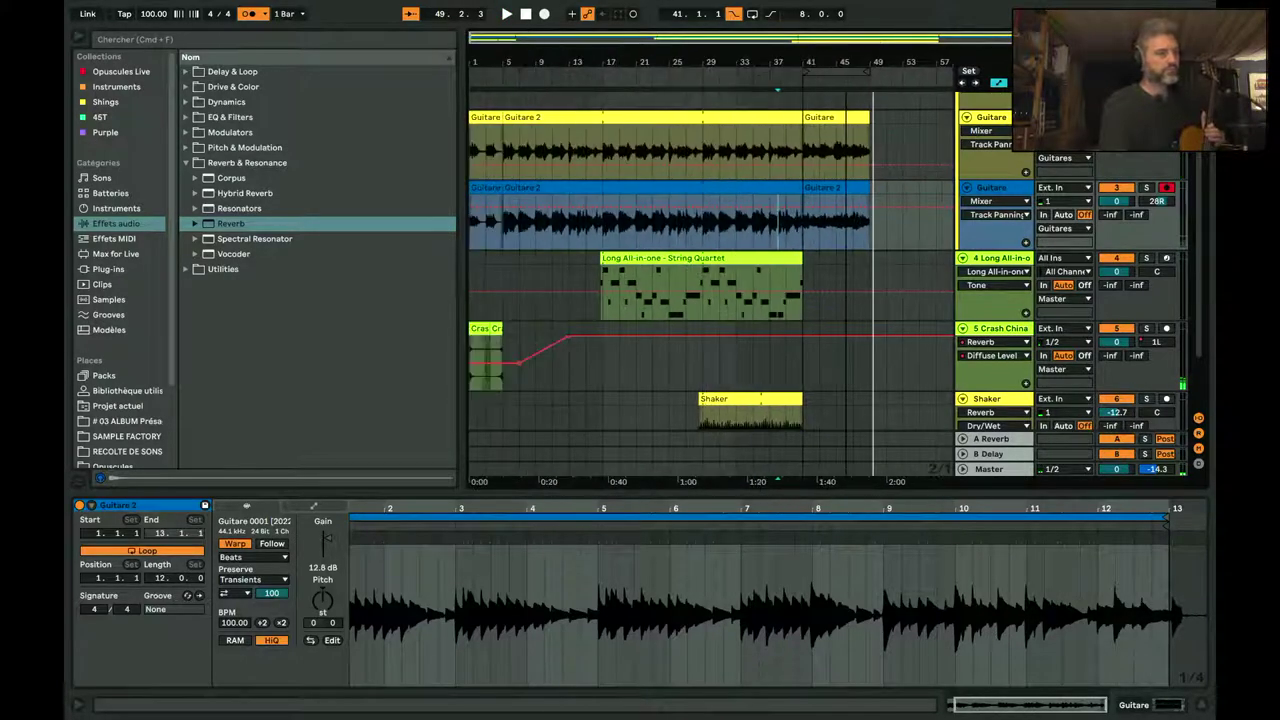
scroll(778, 374, up, 1)
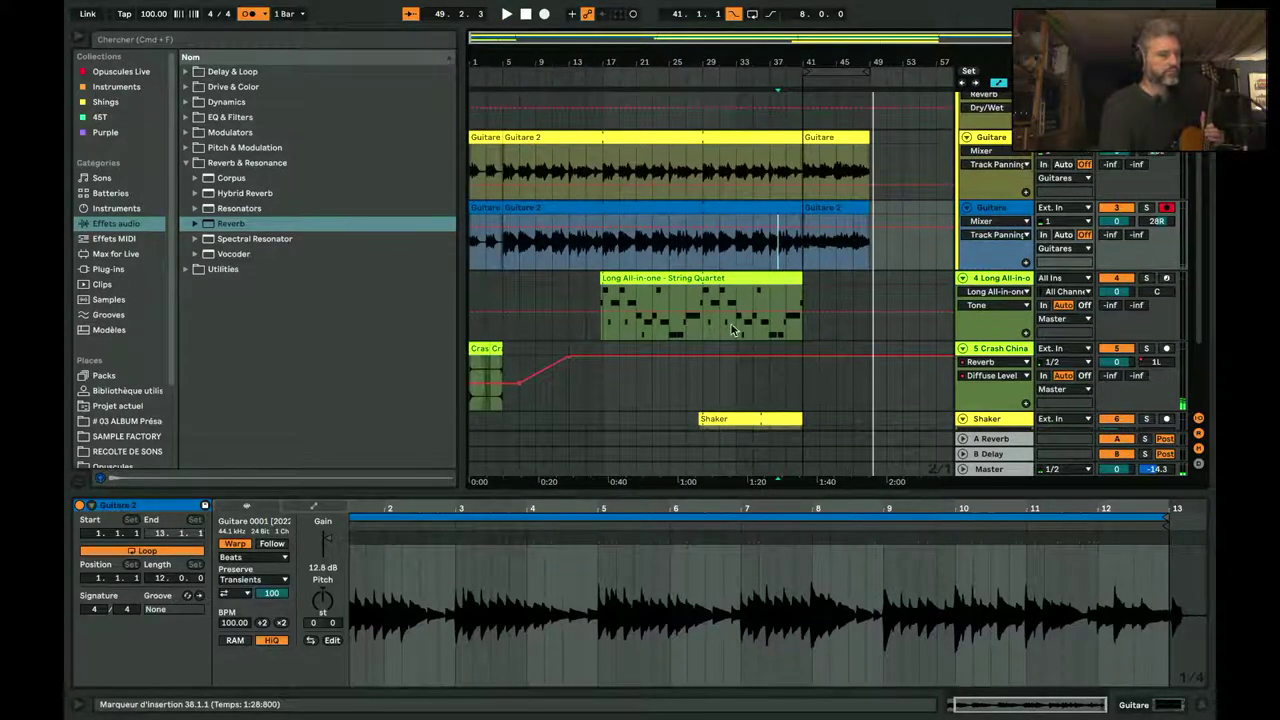
click(625, 282)
key(space)
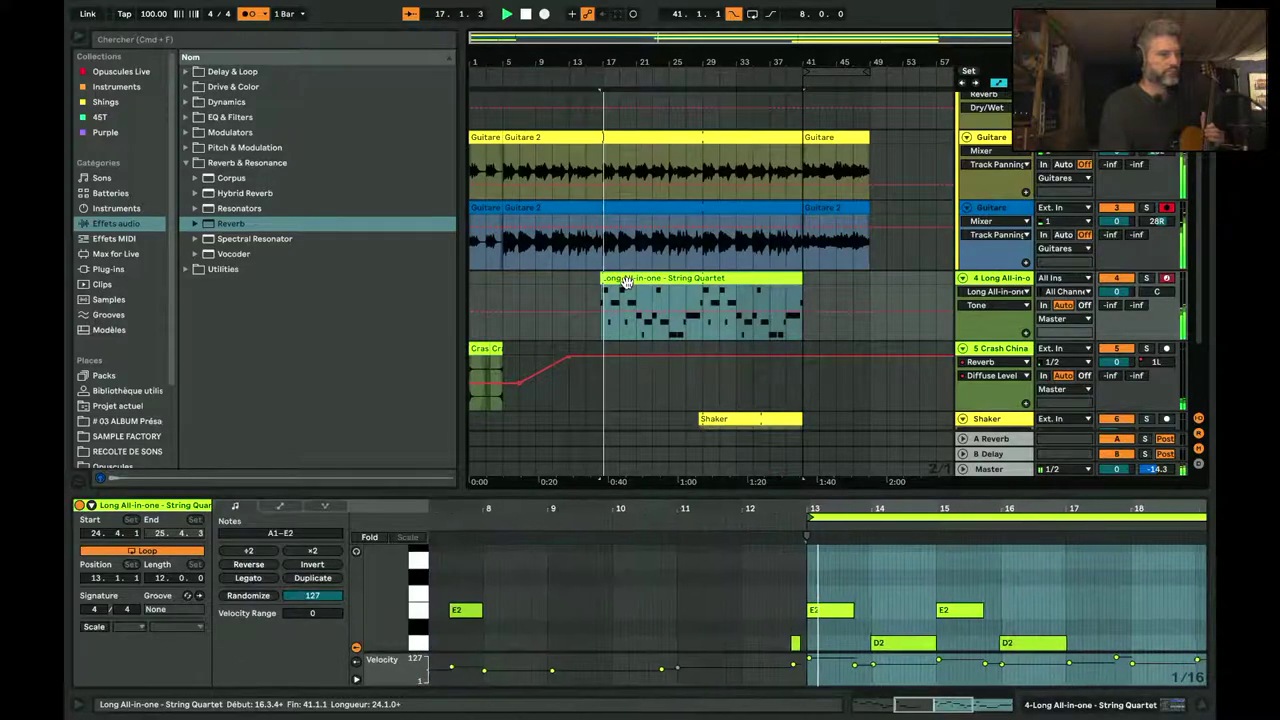
Step: Disarm the blue Guitare track and place the insertion marker at bar 41 on the String Quartet track
click(1167, 208)
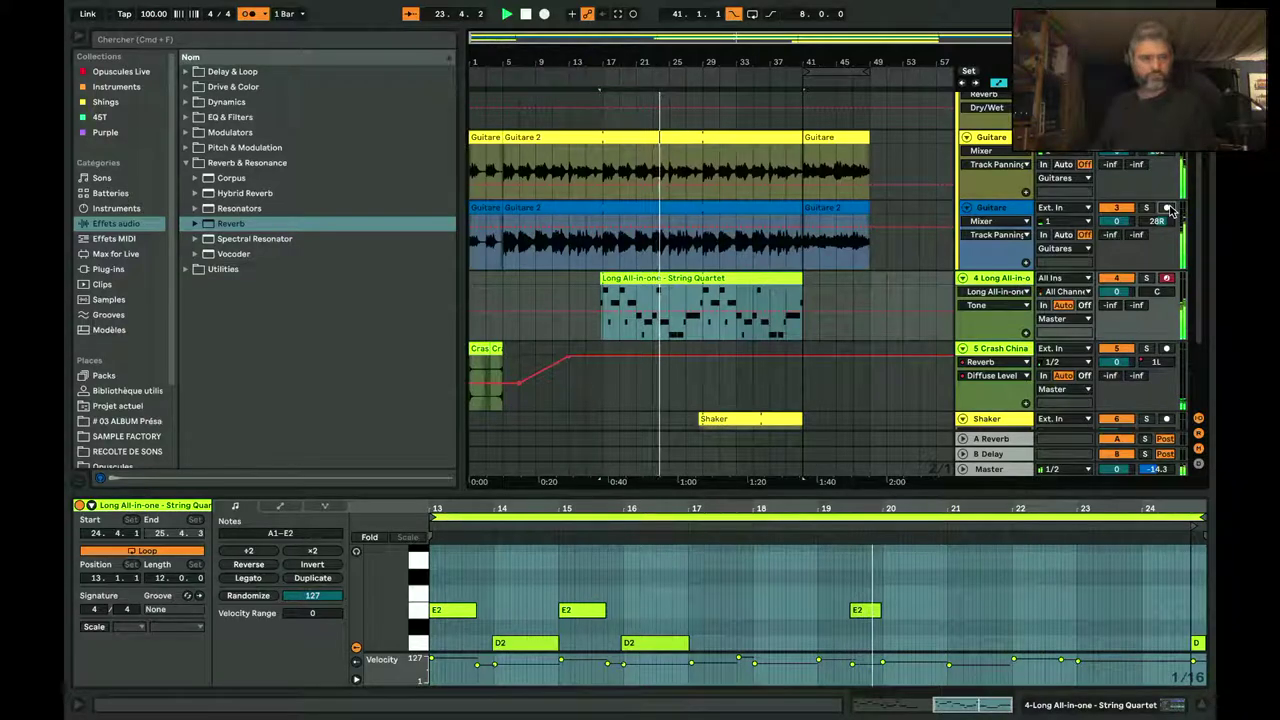
click(807, 280)
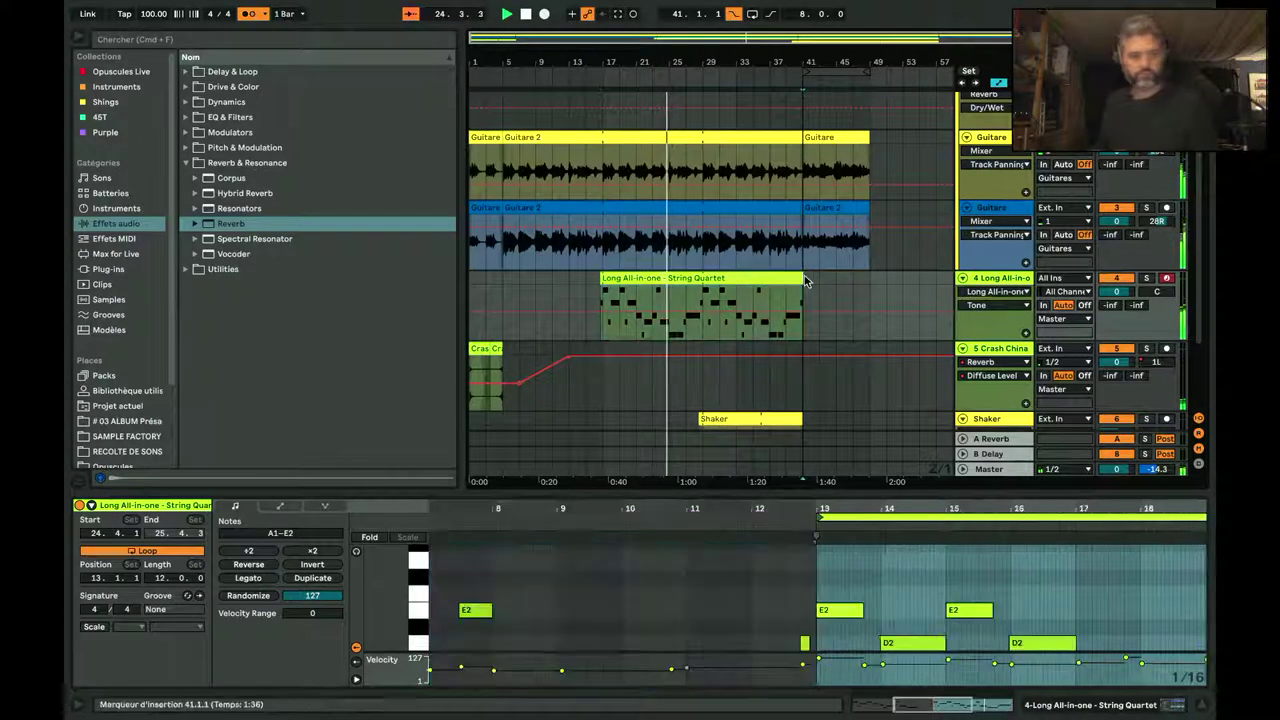
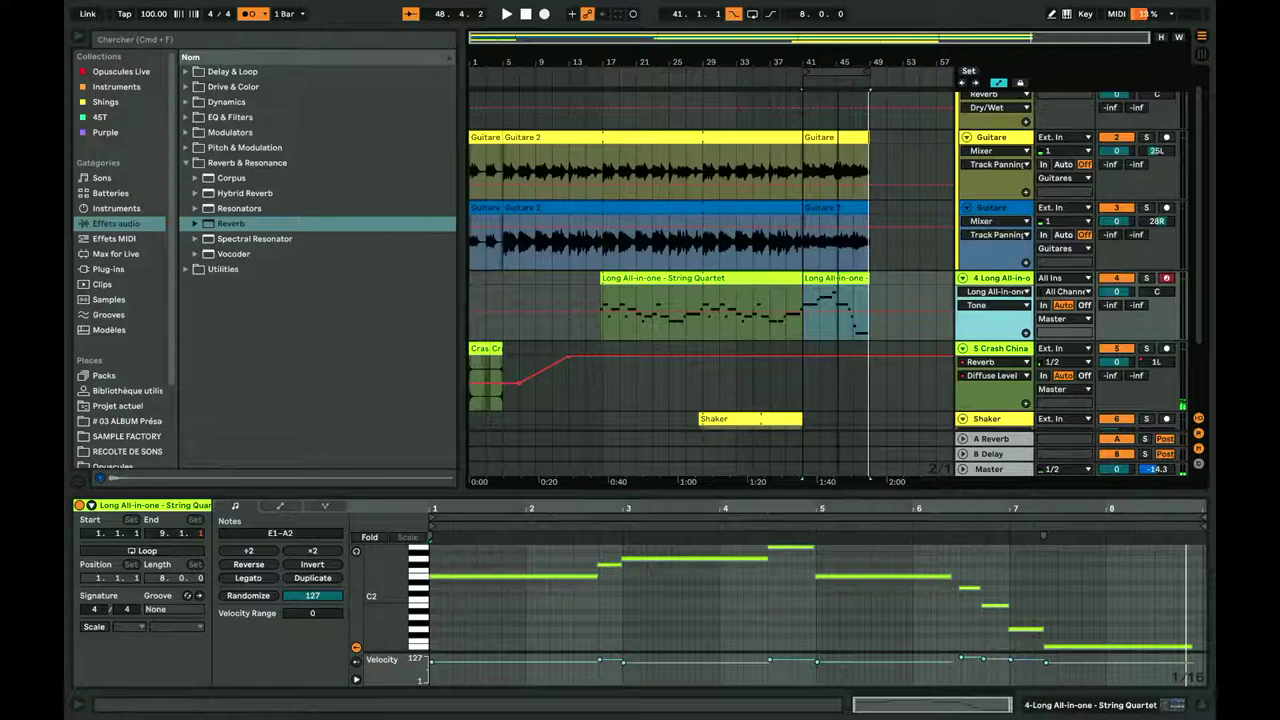
Step: Play back the second half of the new String Quartet clip that starts at bar 41
click(835, 80)
key(plus)
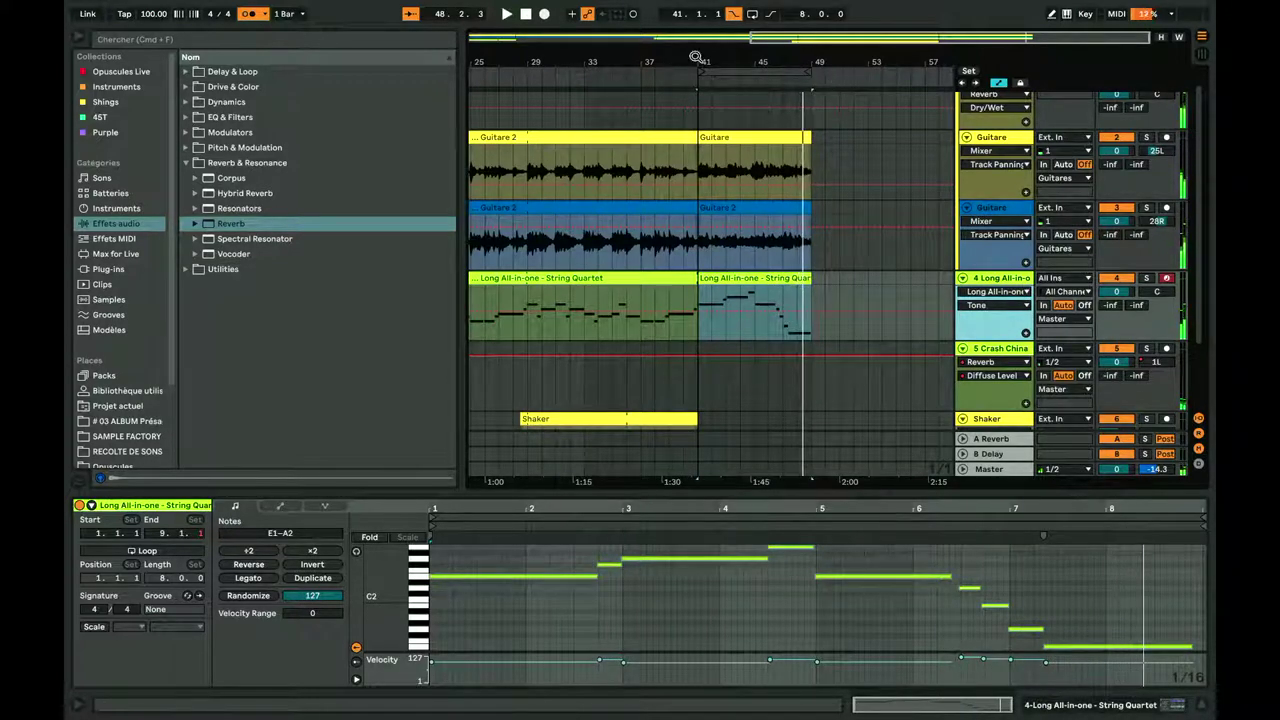
Step: Show the Volume macro's automation on the String Quartet track and play the arrangement from bar 41
click(997, 280)
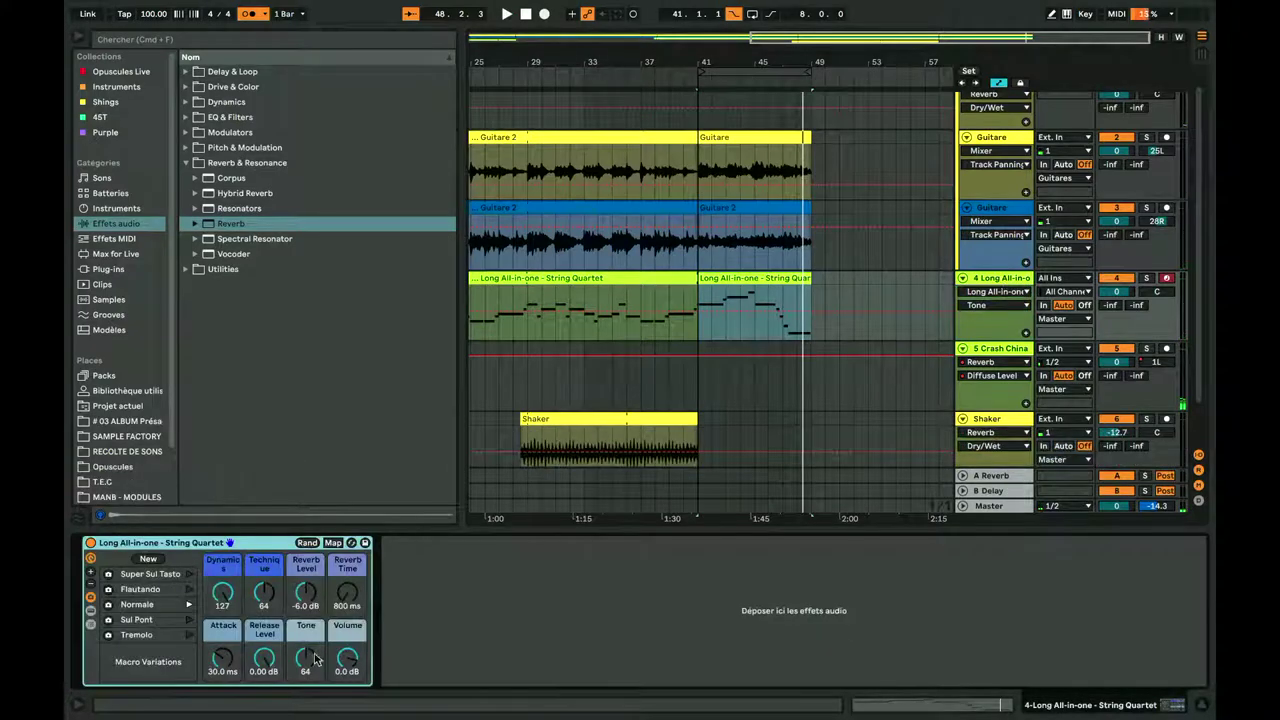
click(347, 657)
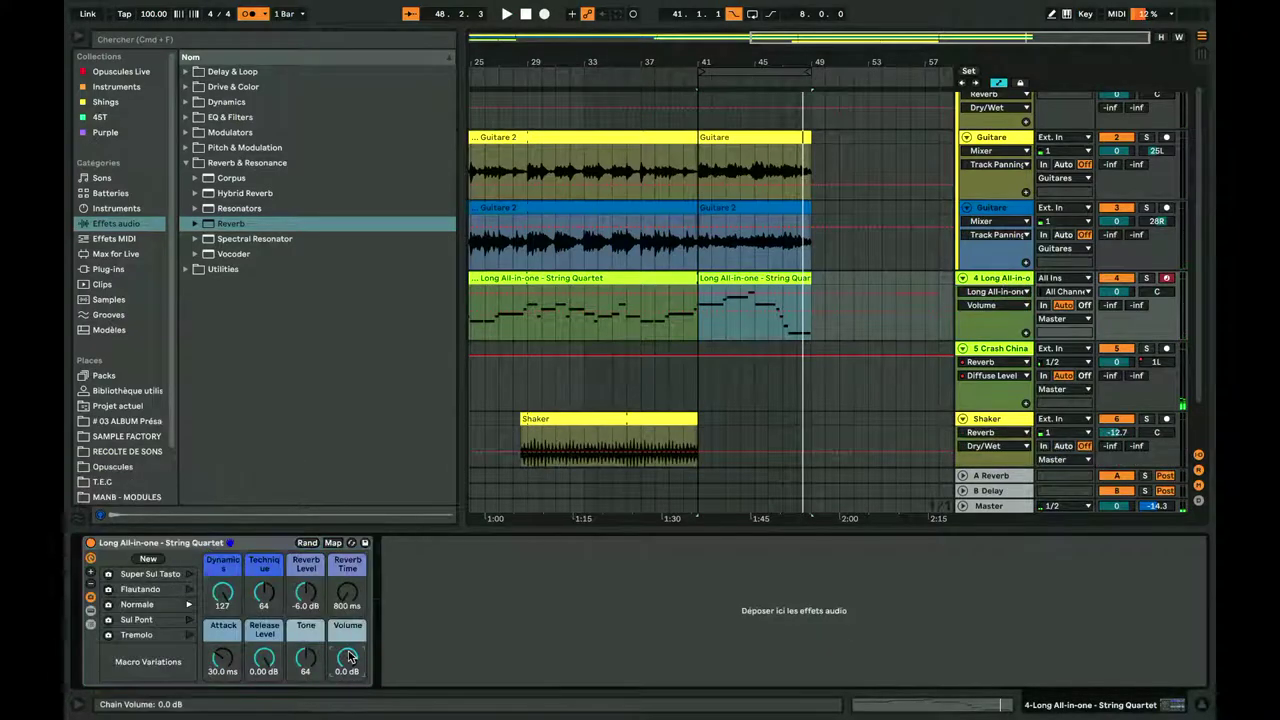
click(697, 316)
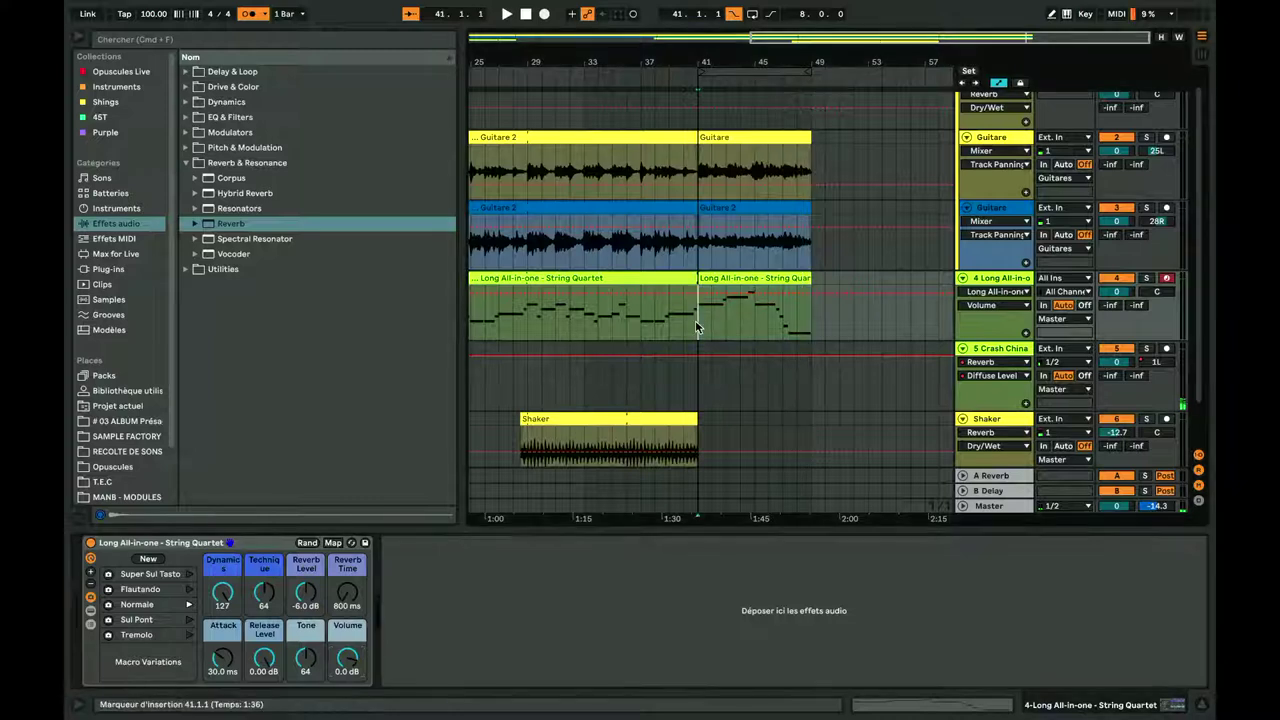
key(space)
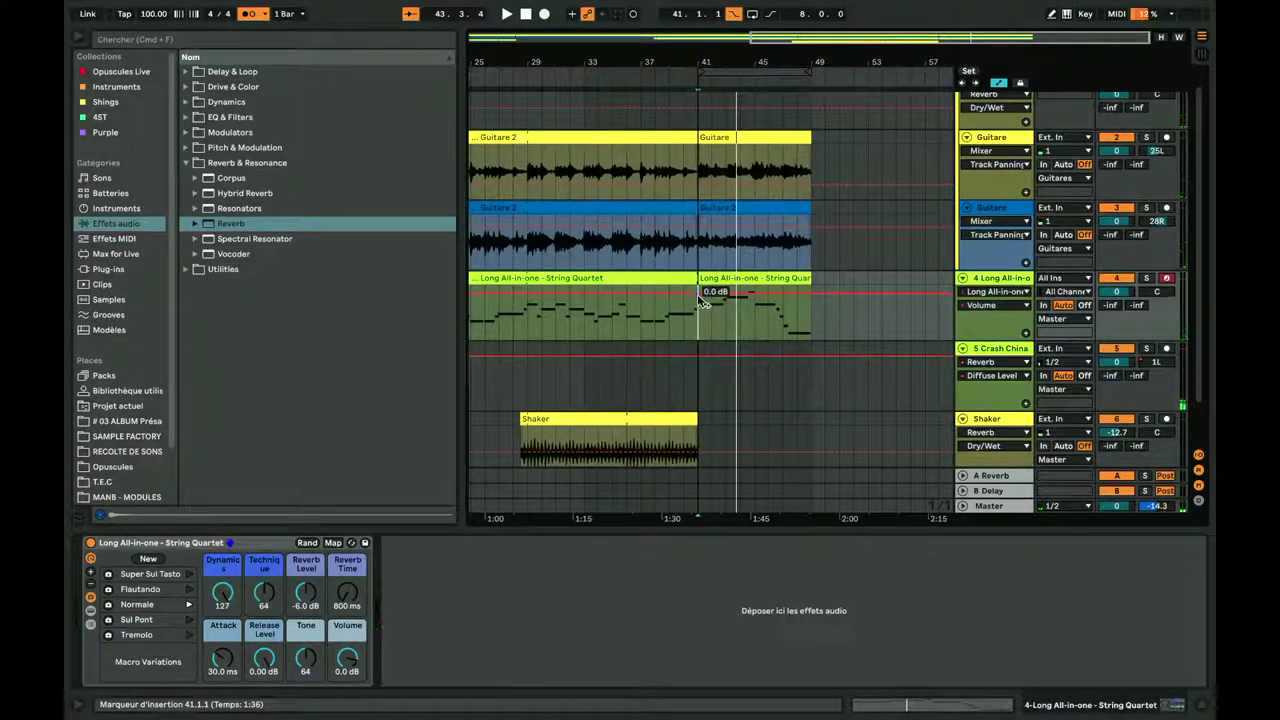
Step: Draw a String Quartet volume automation swell rising from bar 41 and dropping back to 0.0 dB near bar 42.4
scroll(710, 61, up, 3)
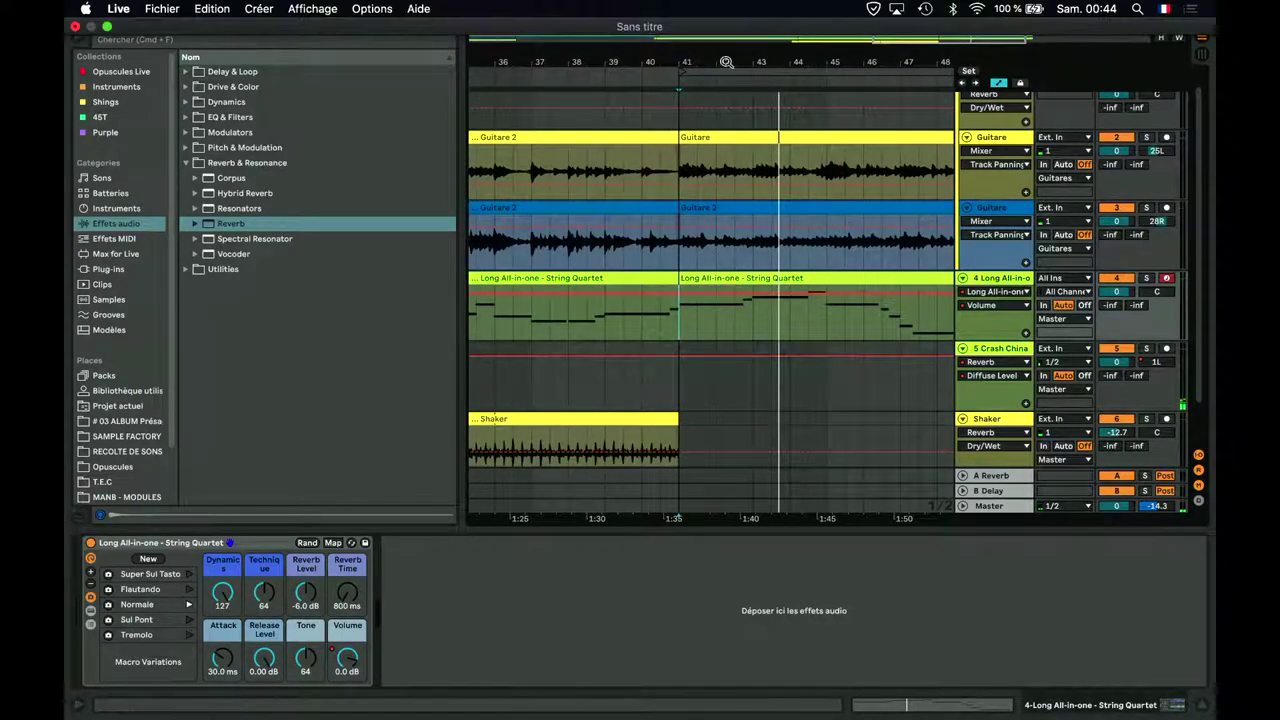
scroll(726, 63, up, 3)
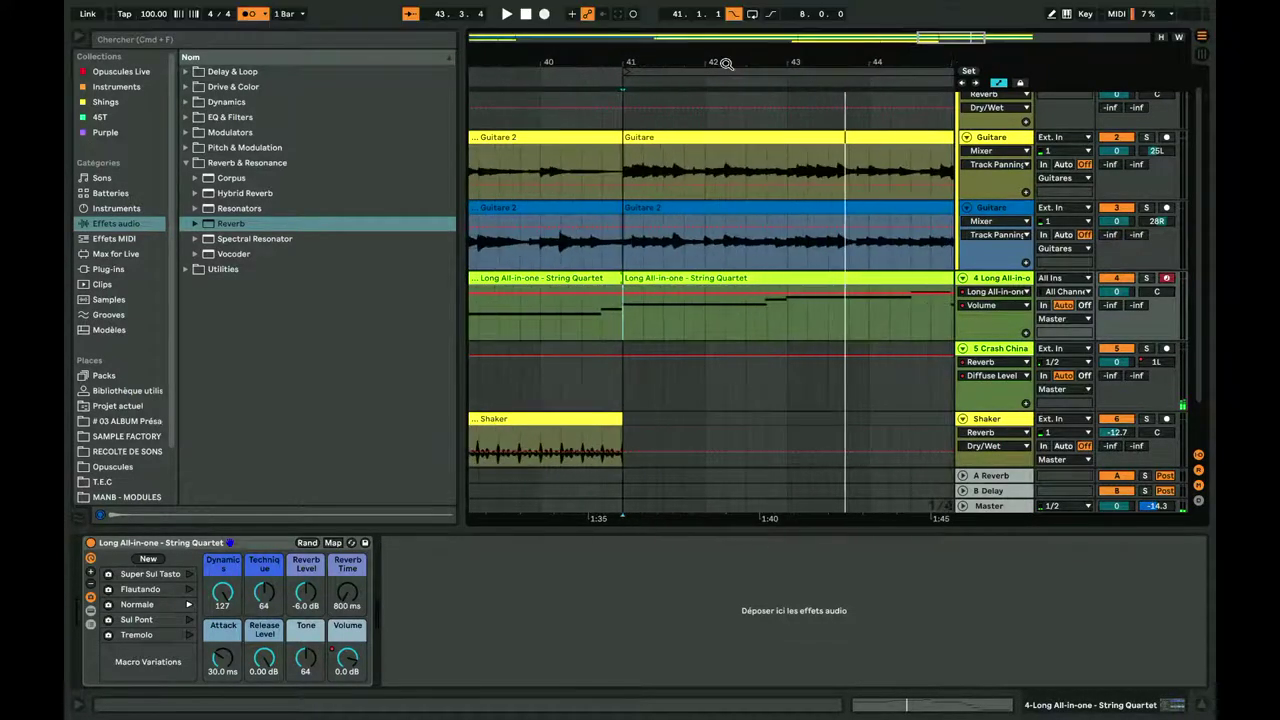
click(749, 300)
drag(745, 291, 767, 291)
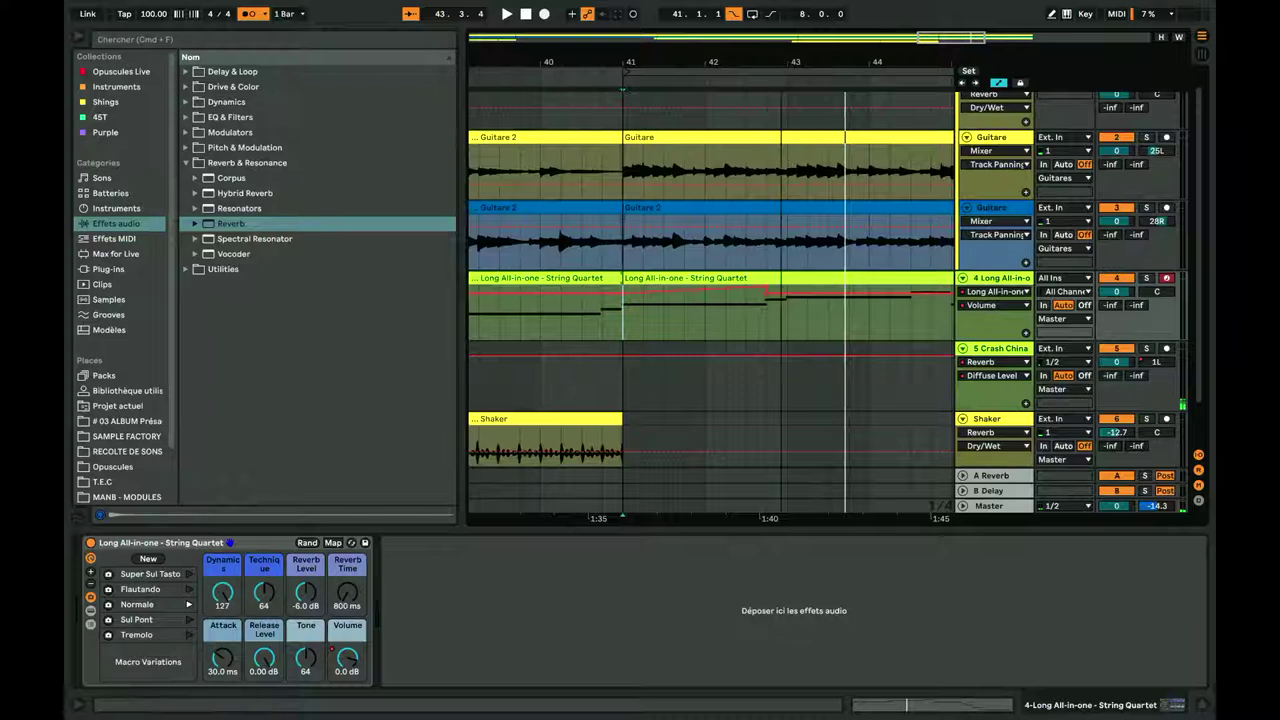
scroll(783, 63, up, 3)
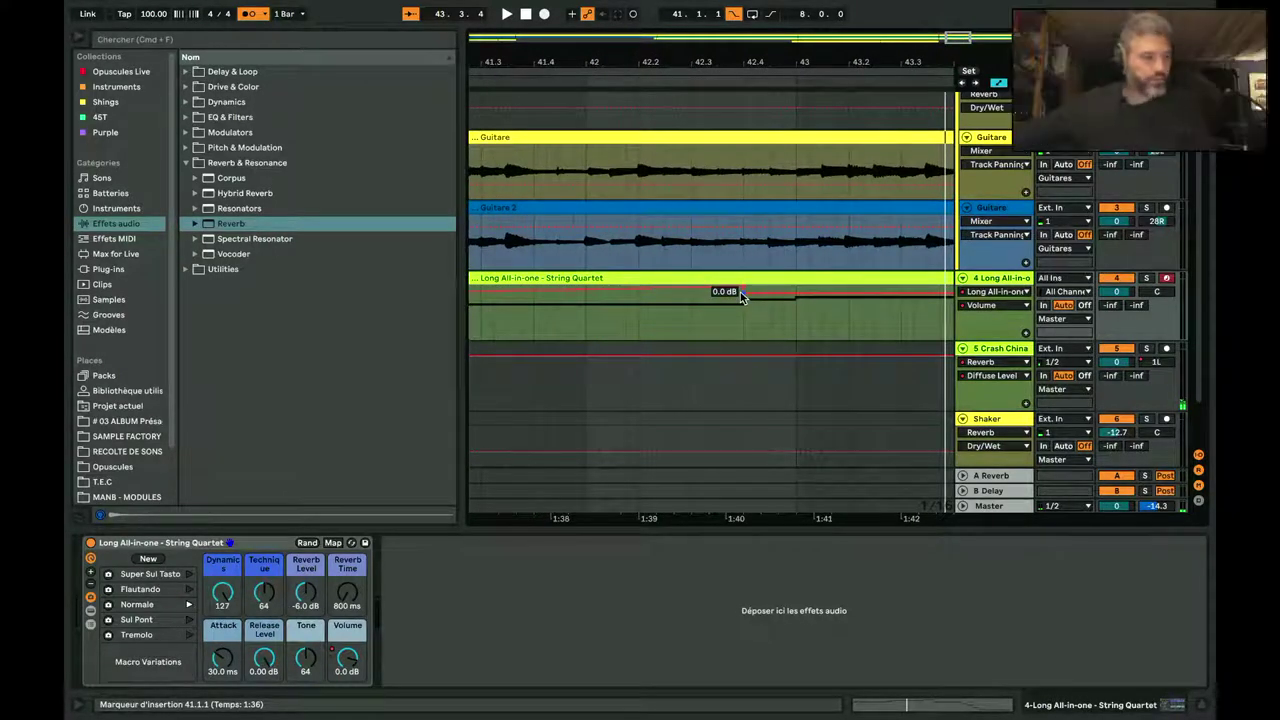
scroll(740, 65, up, 8)
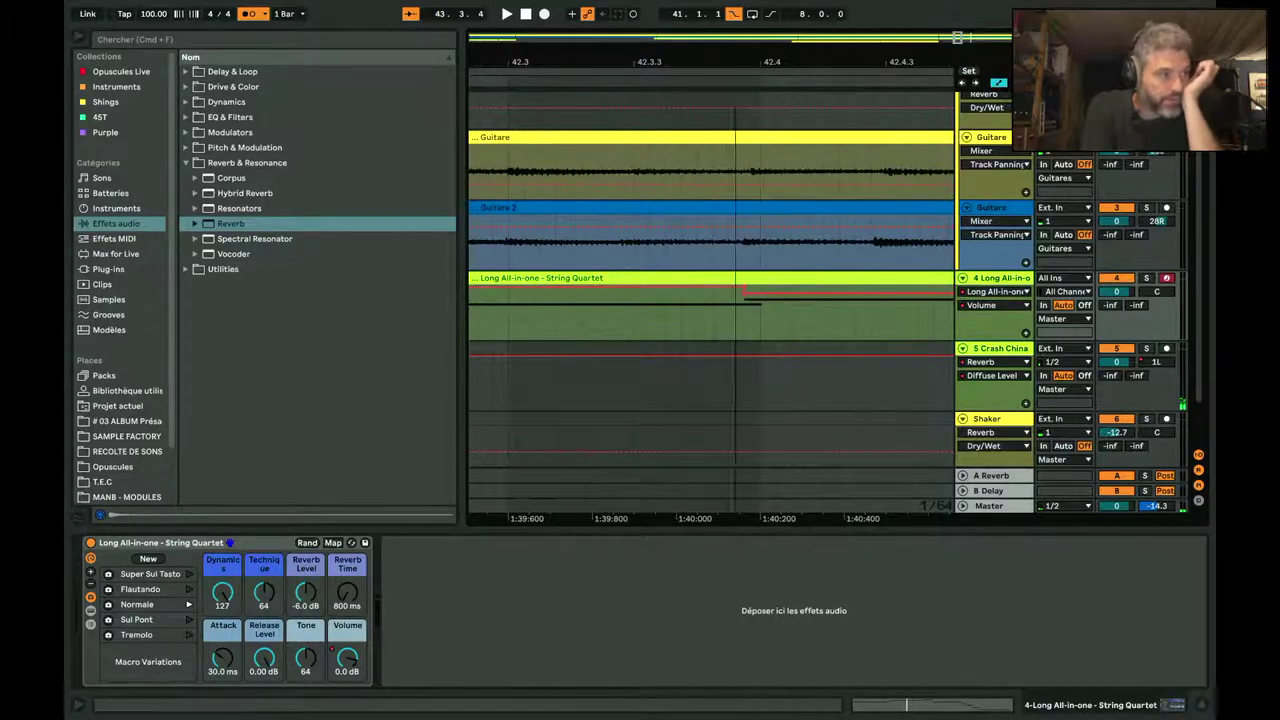
Step: Add a second volume swell rising to 6.0 dB at the String Quartet's note change past bar 44, and play it back
scroll(742, 294, down, 7)
mouse_move(556, 62)
mouse_down()
mouse_move(720, 45)
mouse_move(740, 63)
mouse_up()
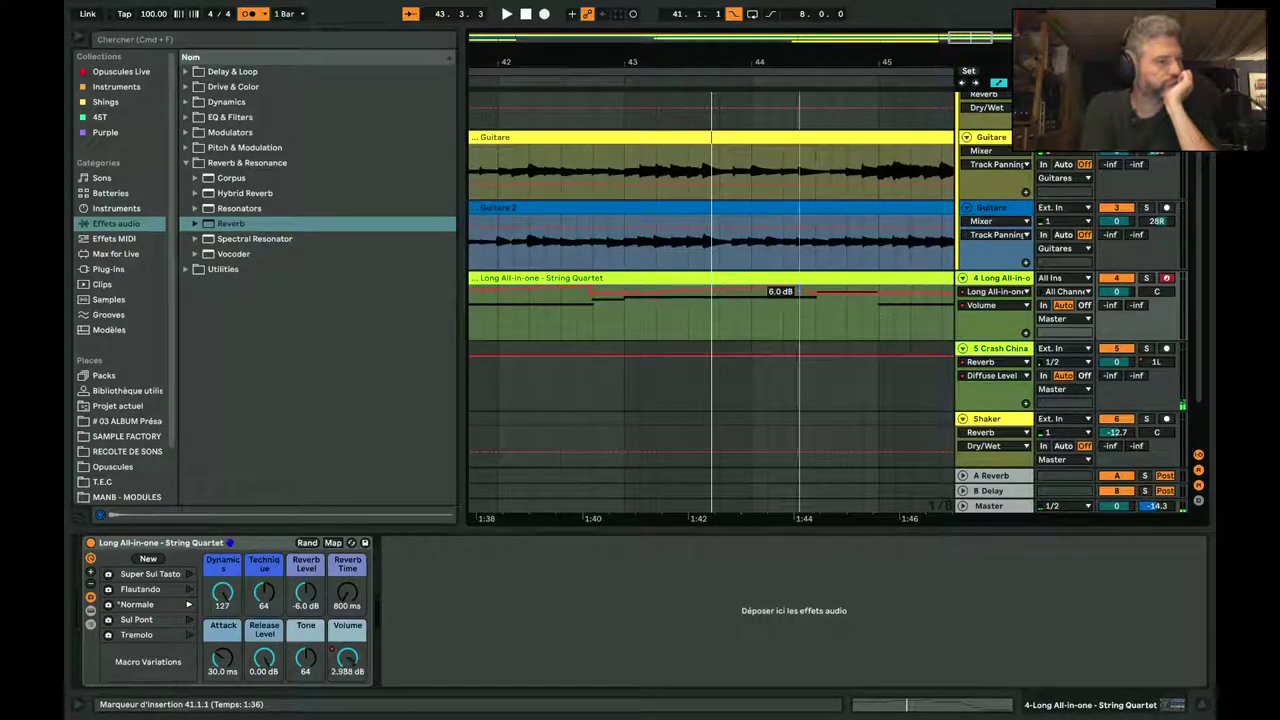
drag(799, 291, 815, 291)
key(space)
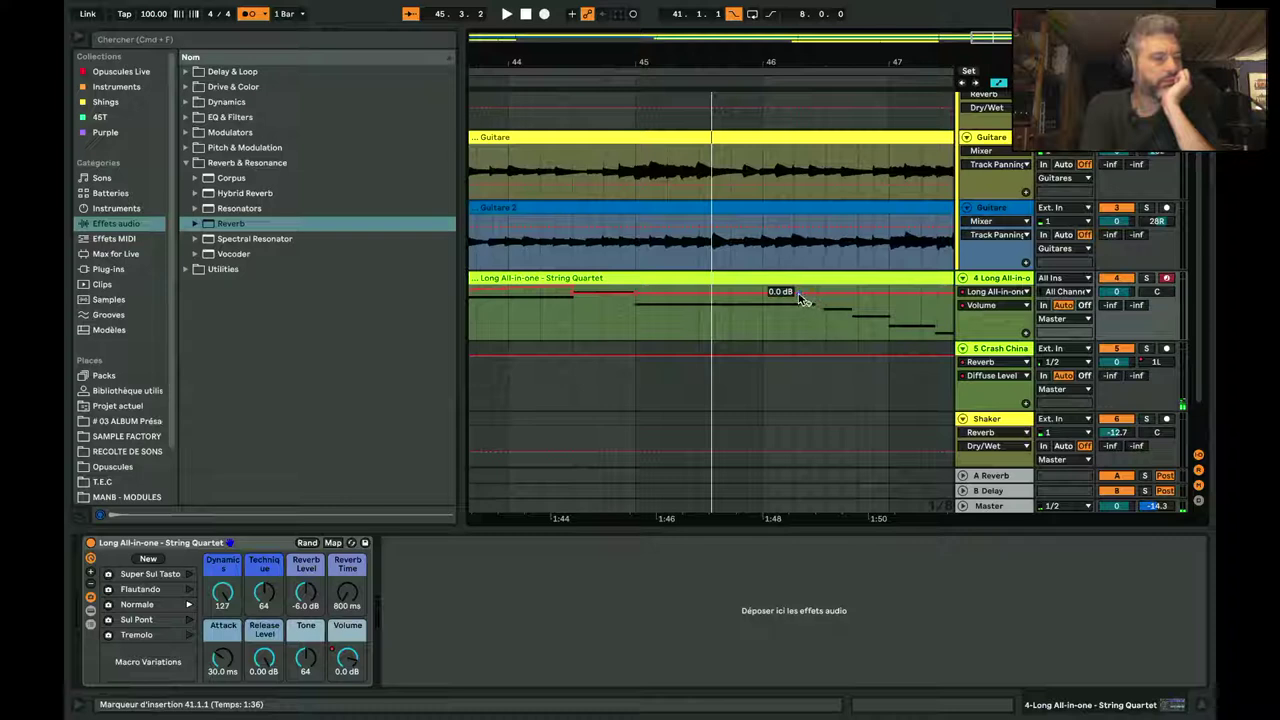
Step: Play from bar 45, raise the last String Quartet volume swell to 6.0 dB near bar 47.2, and replay that passage
click(634, 303)
key(space)
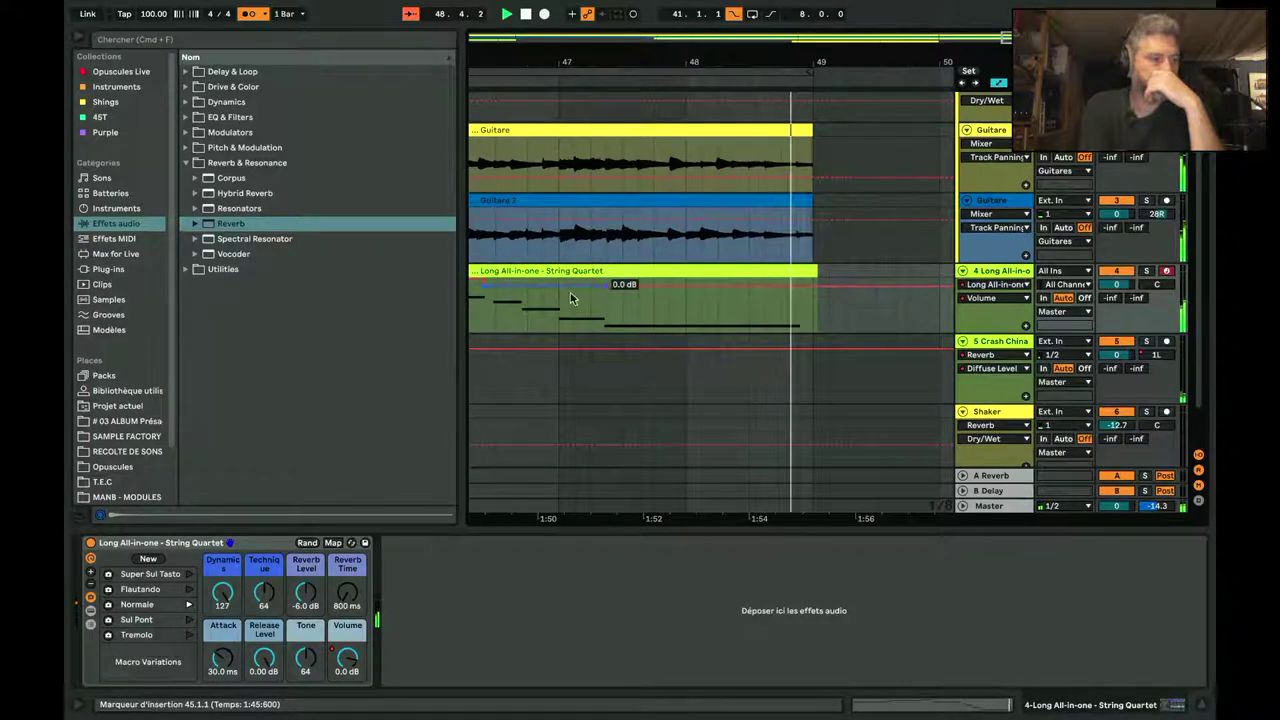
drag(570, 298, 605, 284)
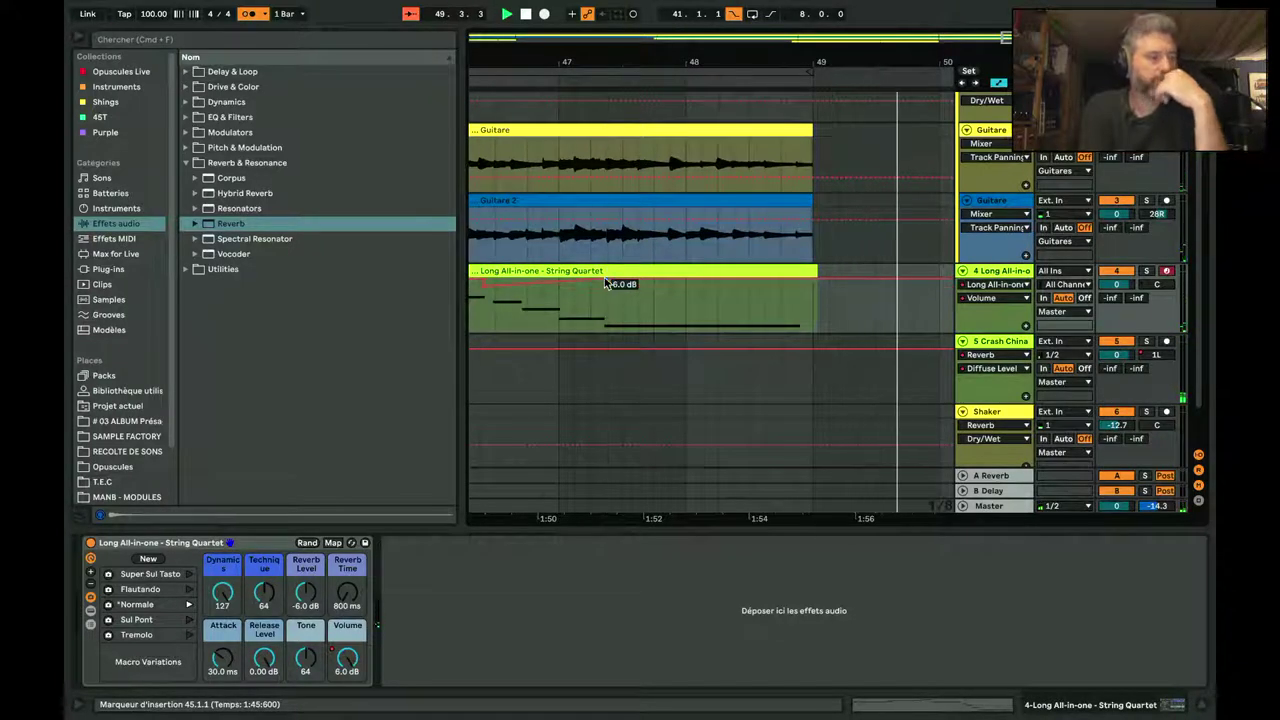
key(space)
key(space)
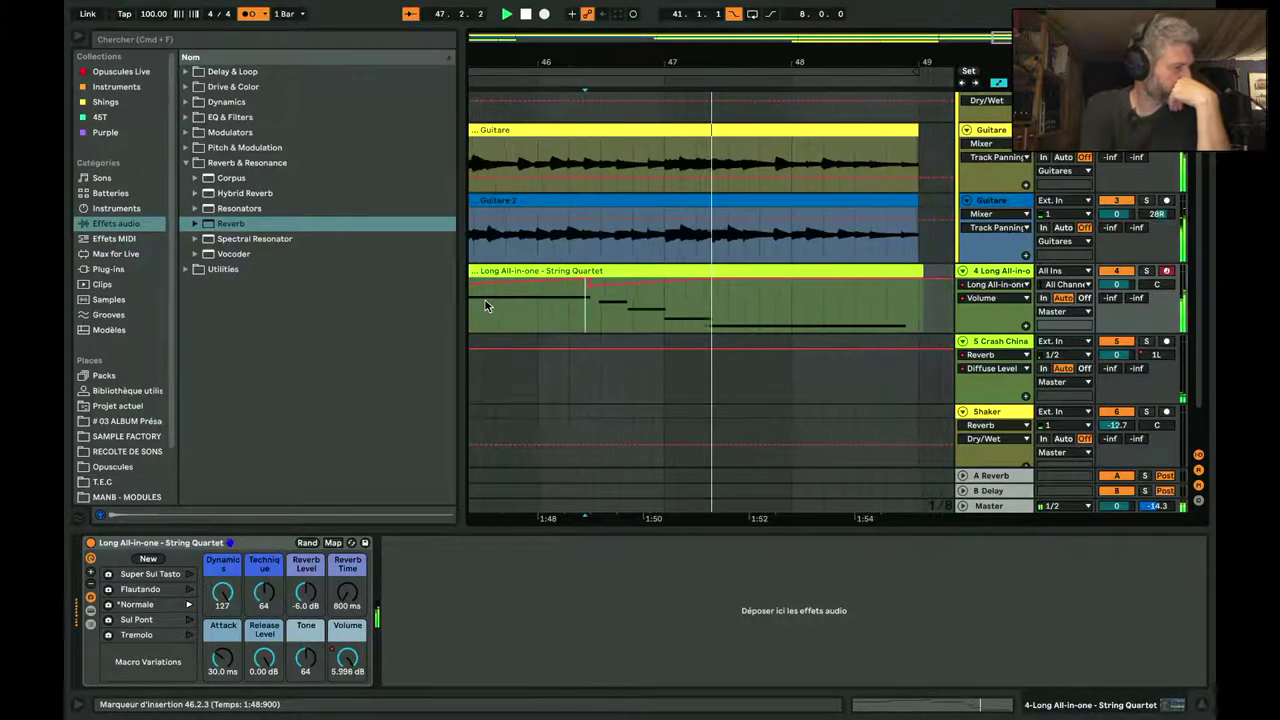
Step: Trim the end of the last String Quartet clip to bar 49, flush with the guitar clips
scroll(649, 50, down, 5)
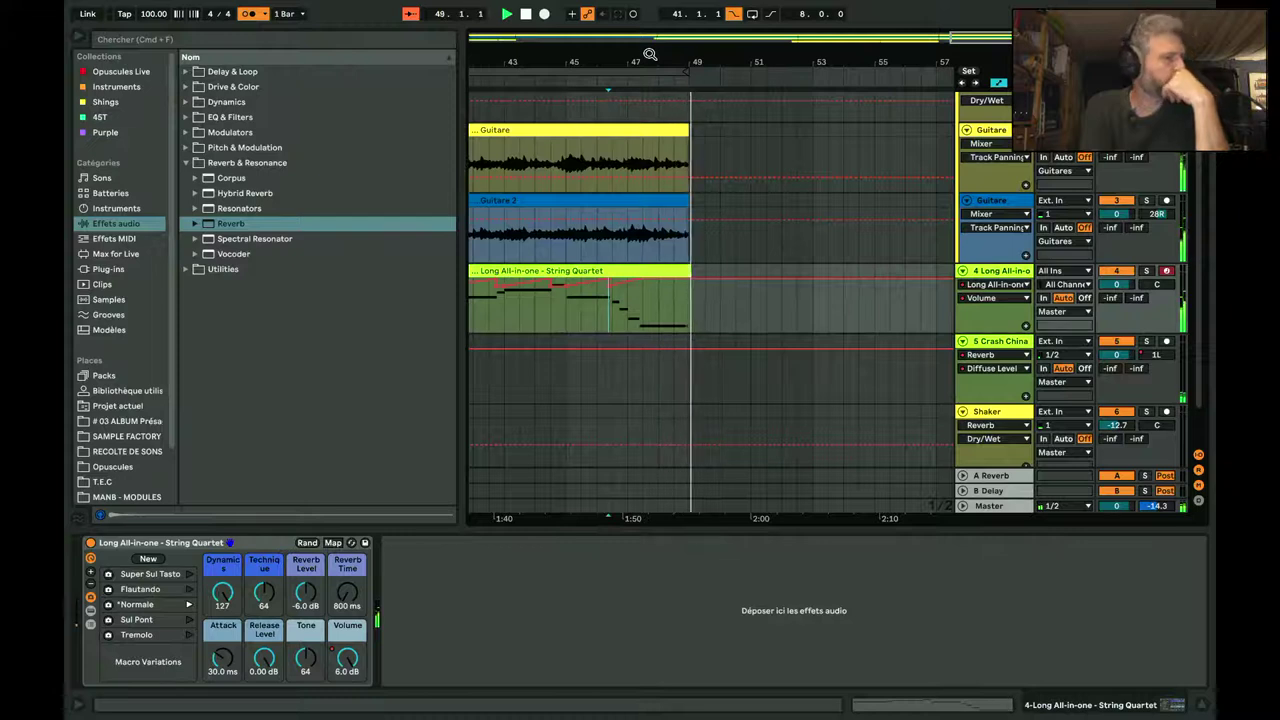
drag(689, 61, 701, 215)
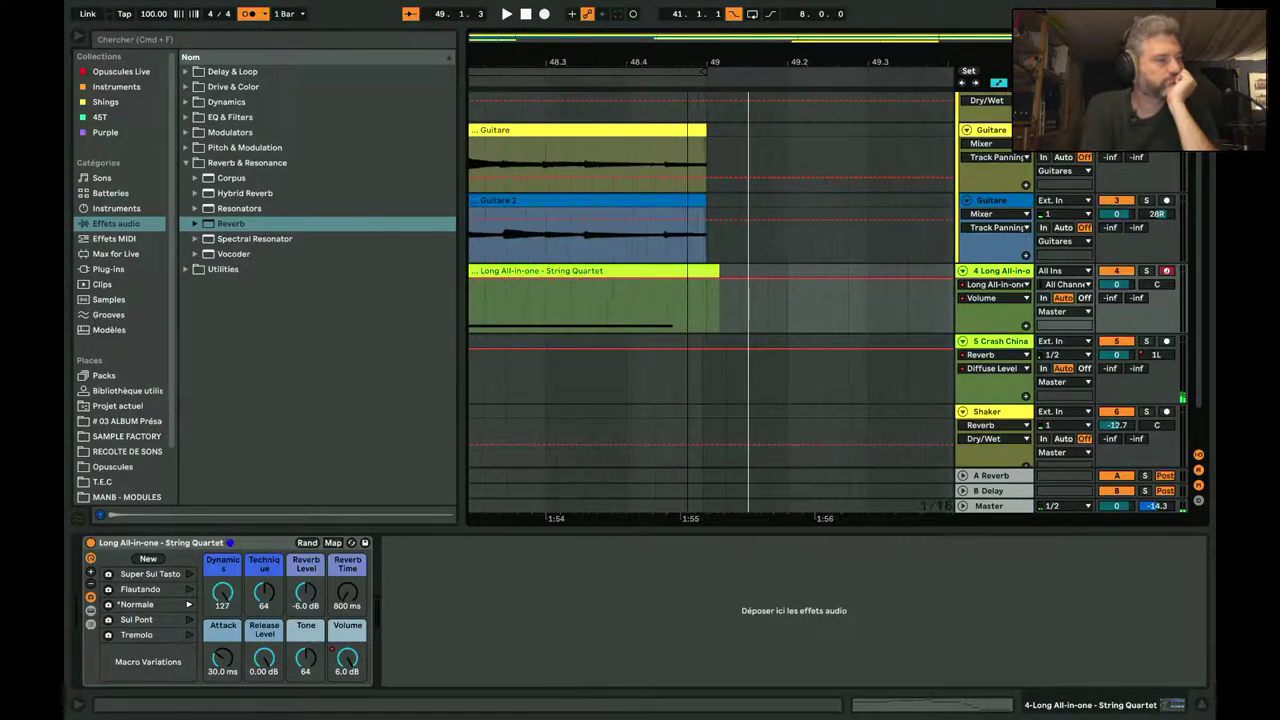
click(713, 271)
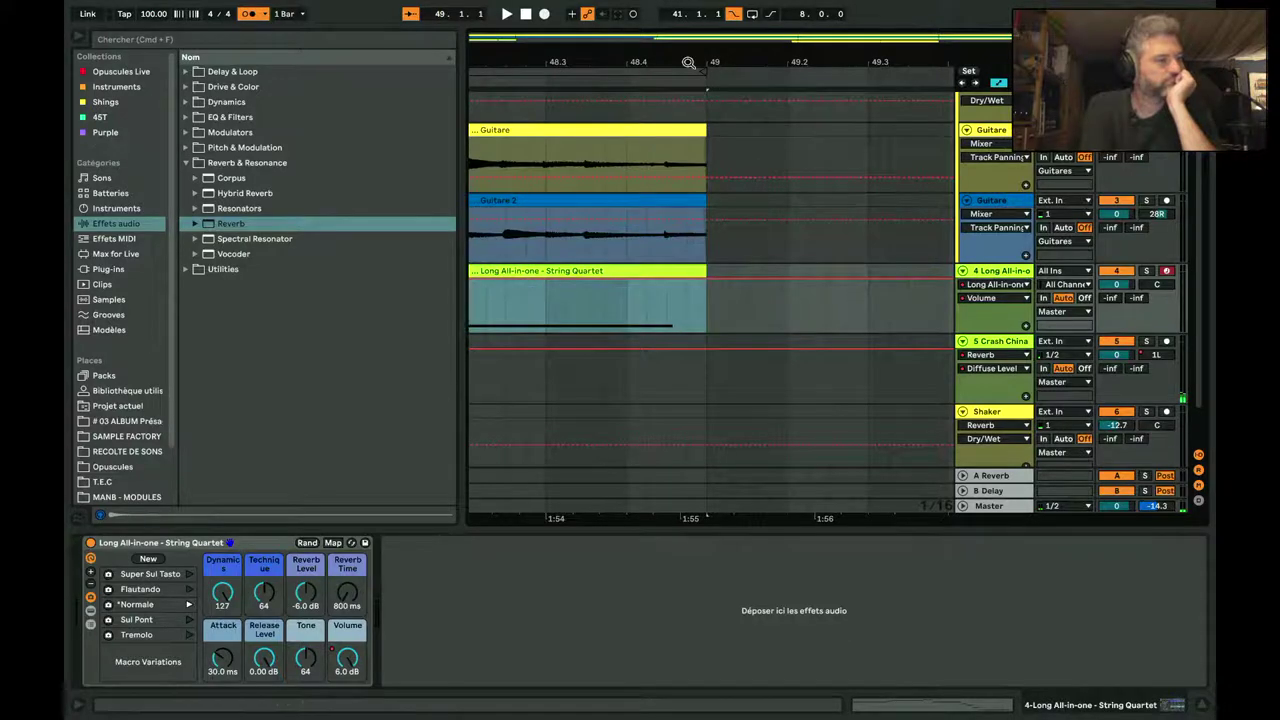
Step: Collapse the Guitares group and hide the automation lanes across the arrangement
drag(690, 66, 690, 20)
key(minus)
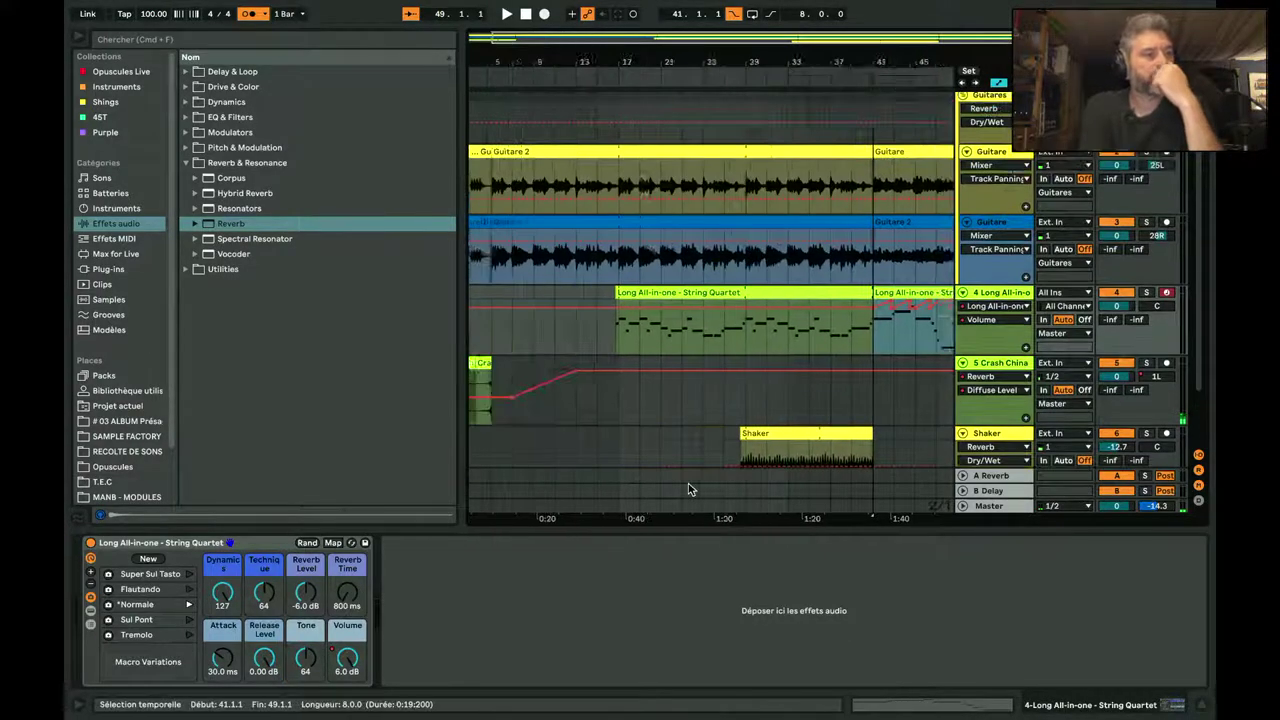
click(964, 98)
key(a)
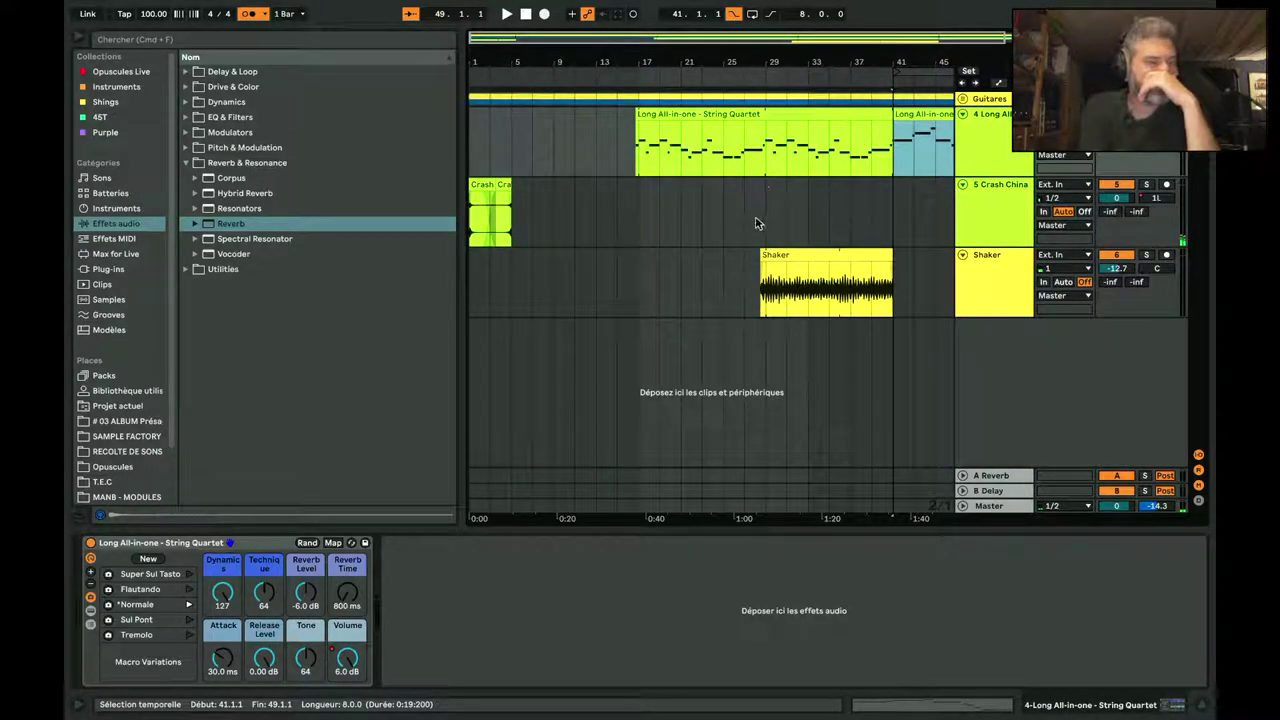
Step: Play the whole arrangement from bar 1 to check the mix
click(474, 222)
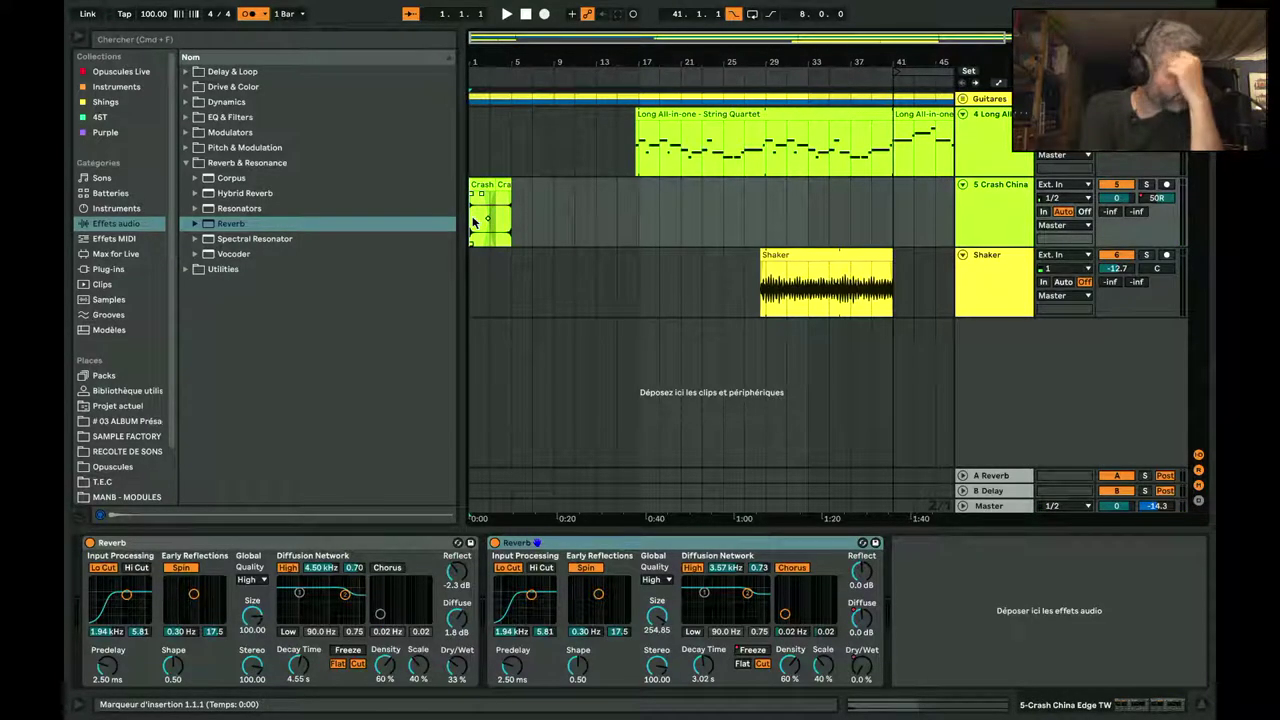
key(space)
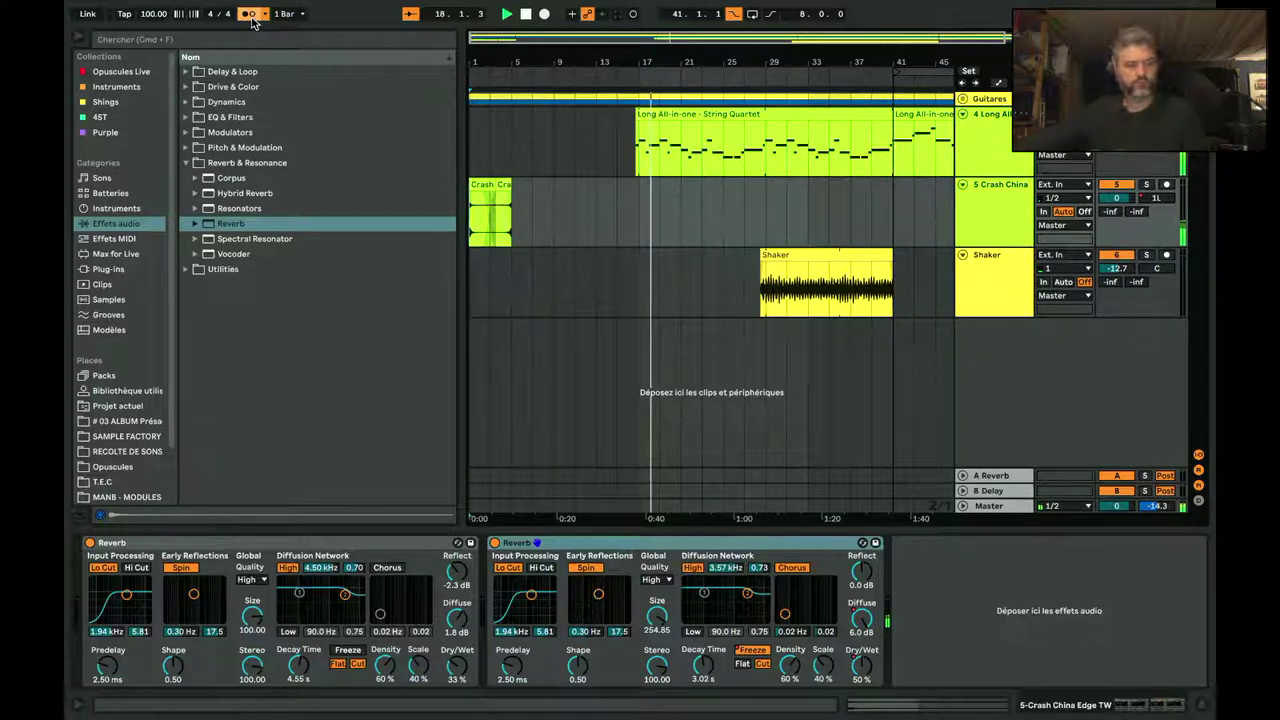
click(250, 14)
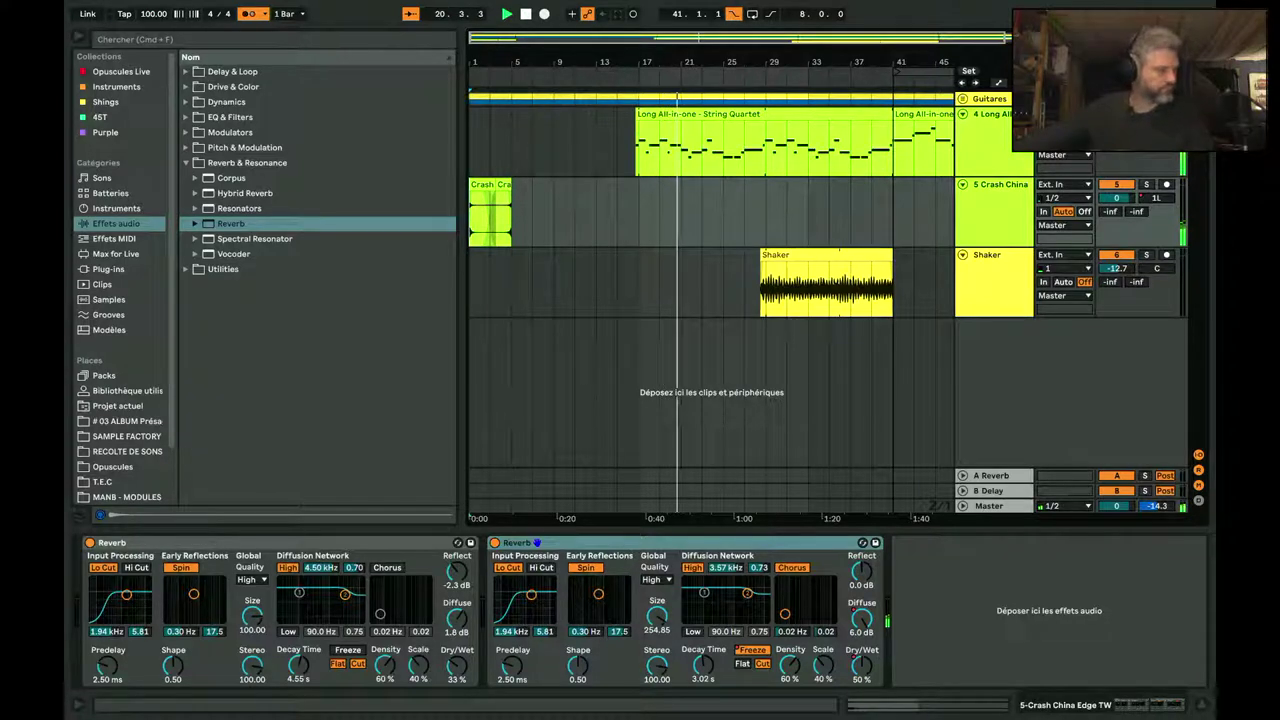
Step: Add the Waves LoAir (s) Audio Unit plug-in to the String Quartet track
click(108, 270)
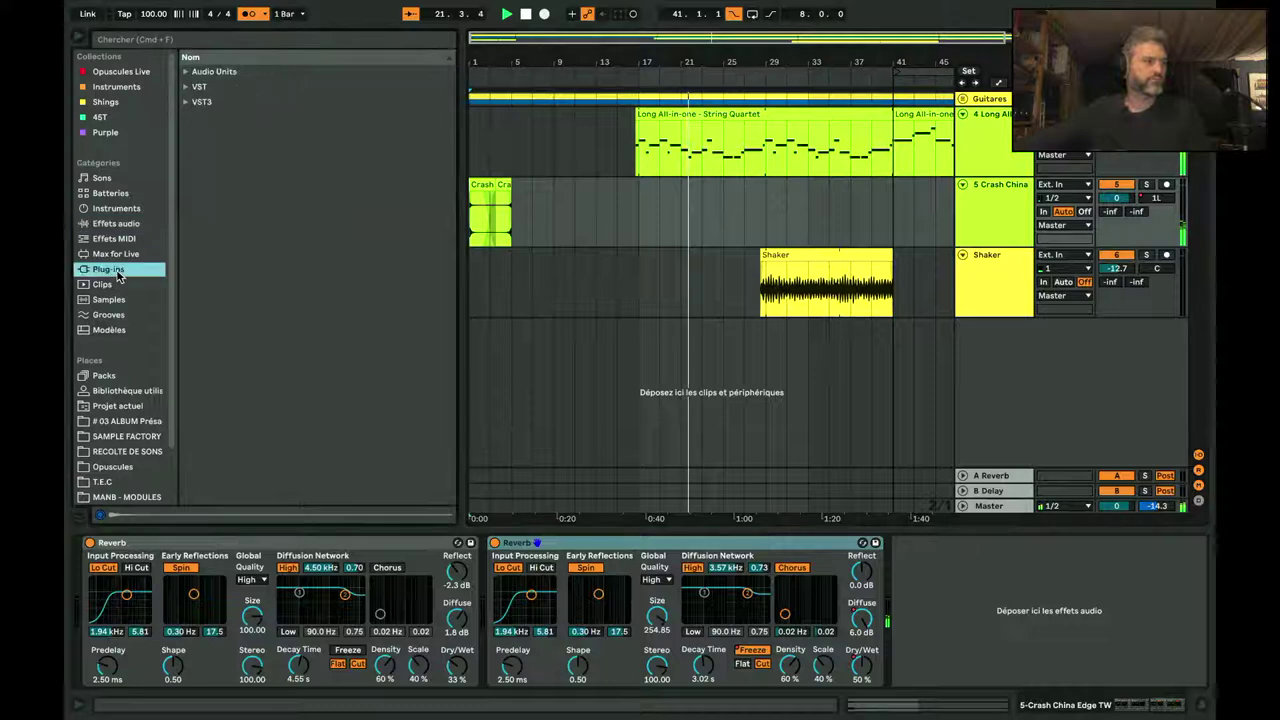
click(186, 72)
click(196, 285)
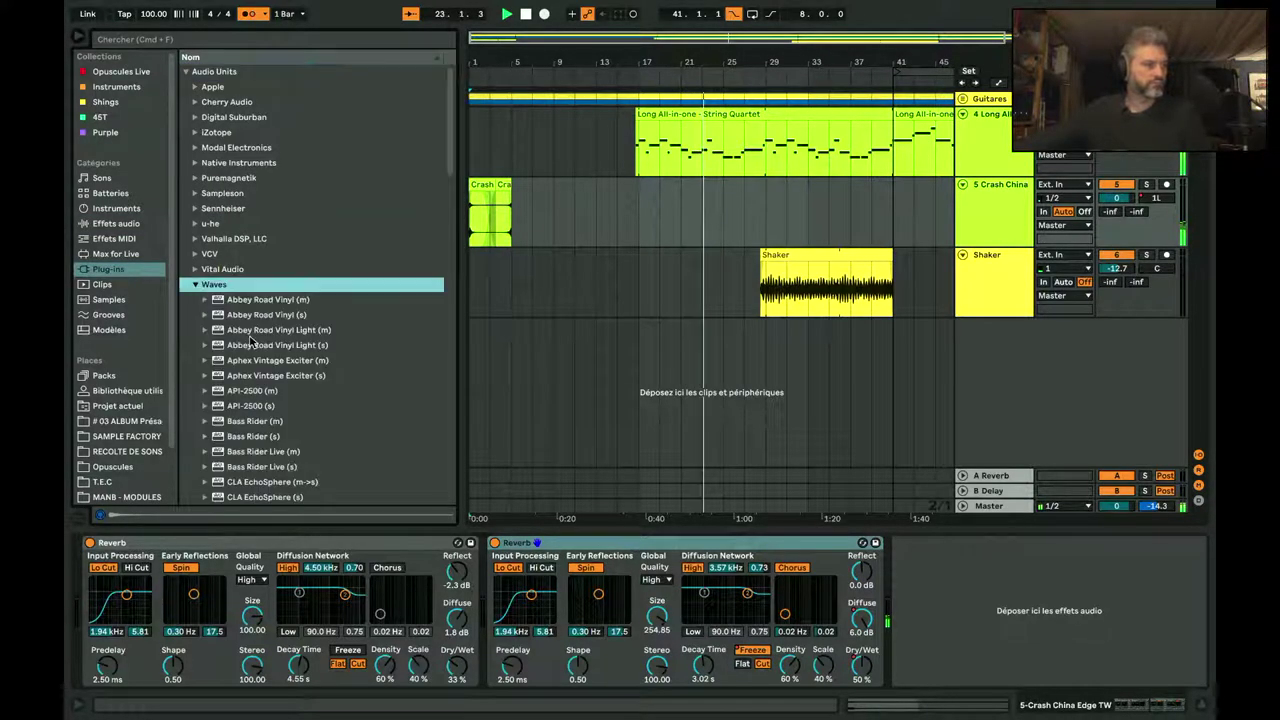
scroll(250, 342, down, 10)
scroll(245, 358, down, 3)
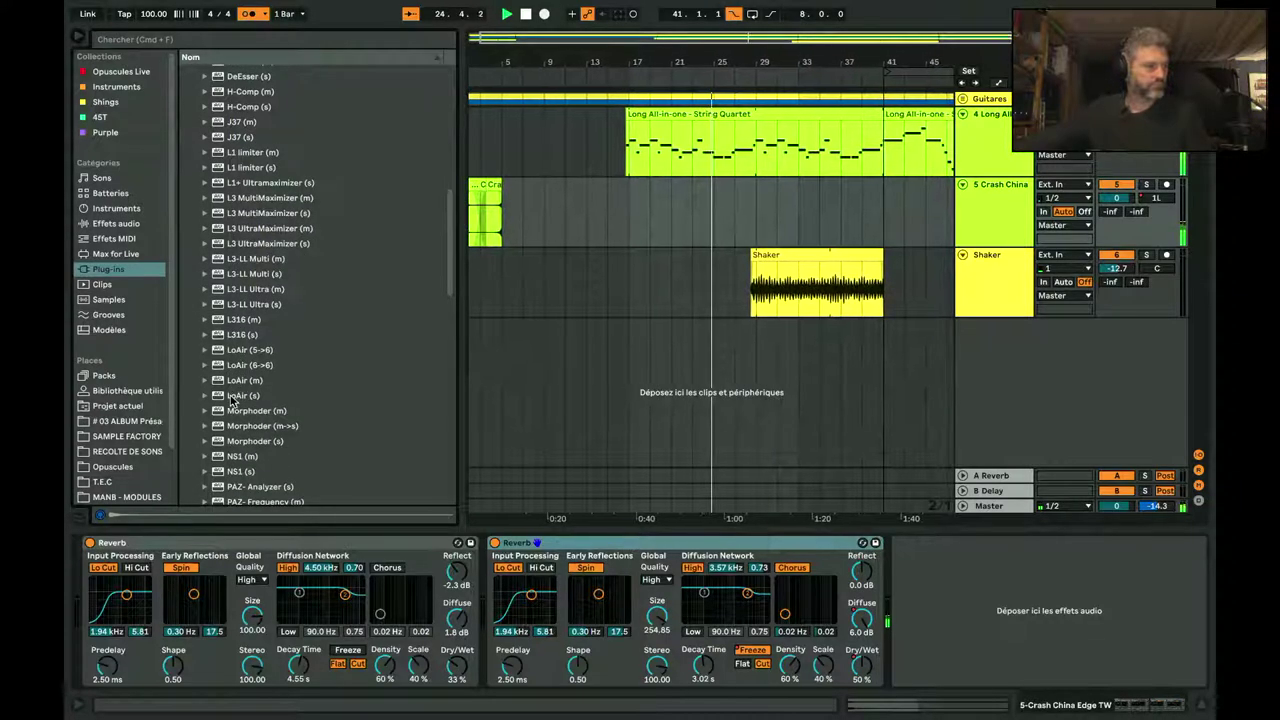
drag(240, 395, 995, 160)
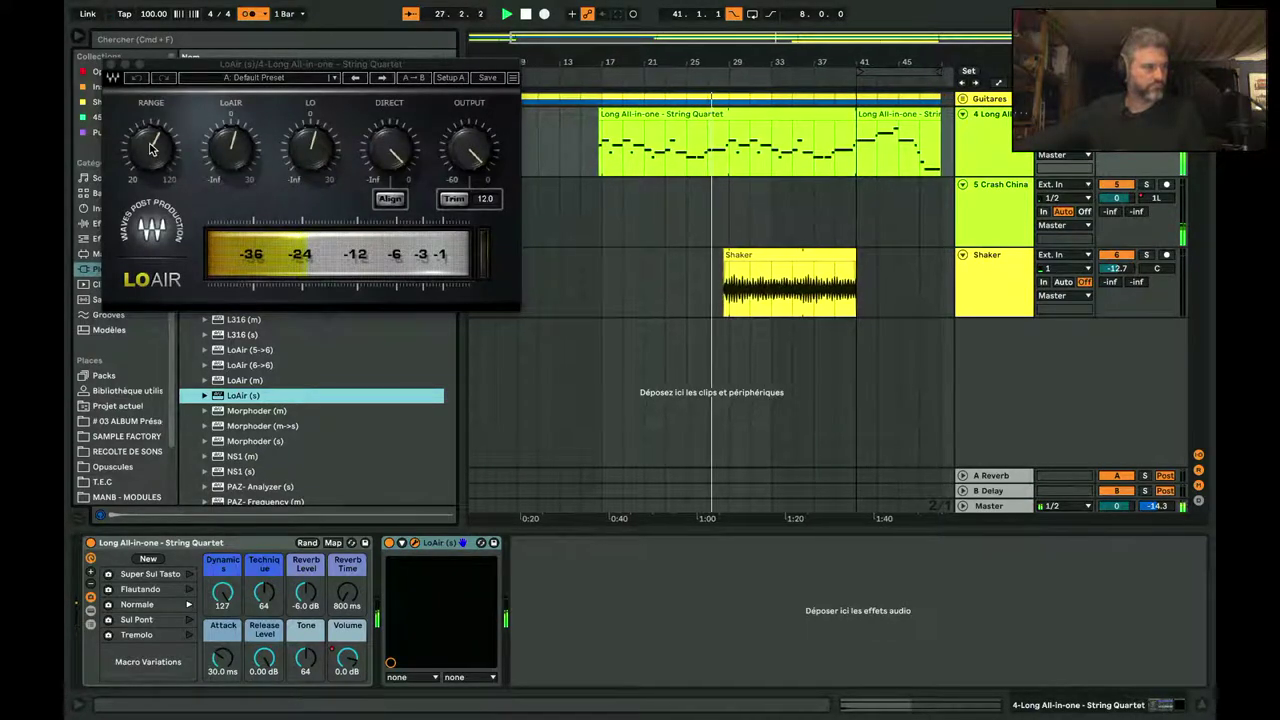
Step: Raise the LO level in LoAir, set the LoAIR level to 5.2, and close the plug-in window
click(218, 147)
drag(218, 147, 218, 131)
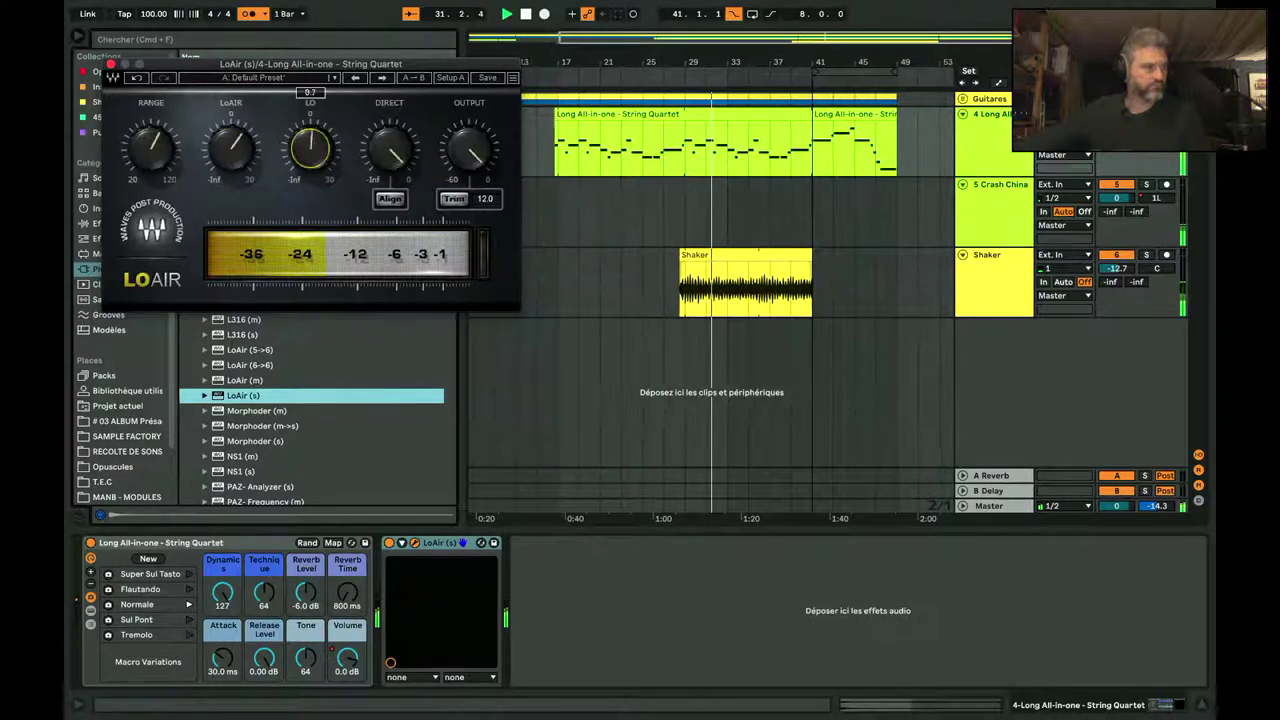
drag(308, 148, 308, 142)
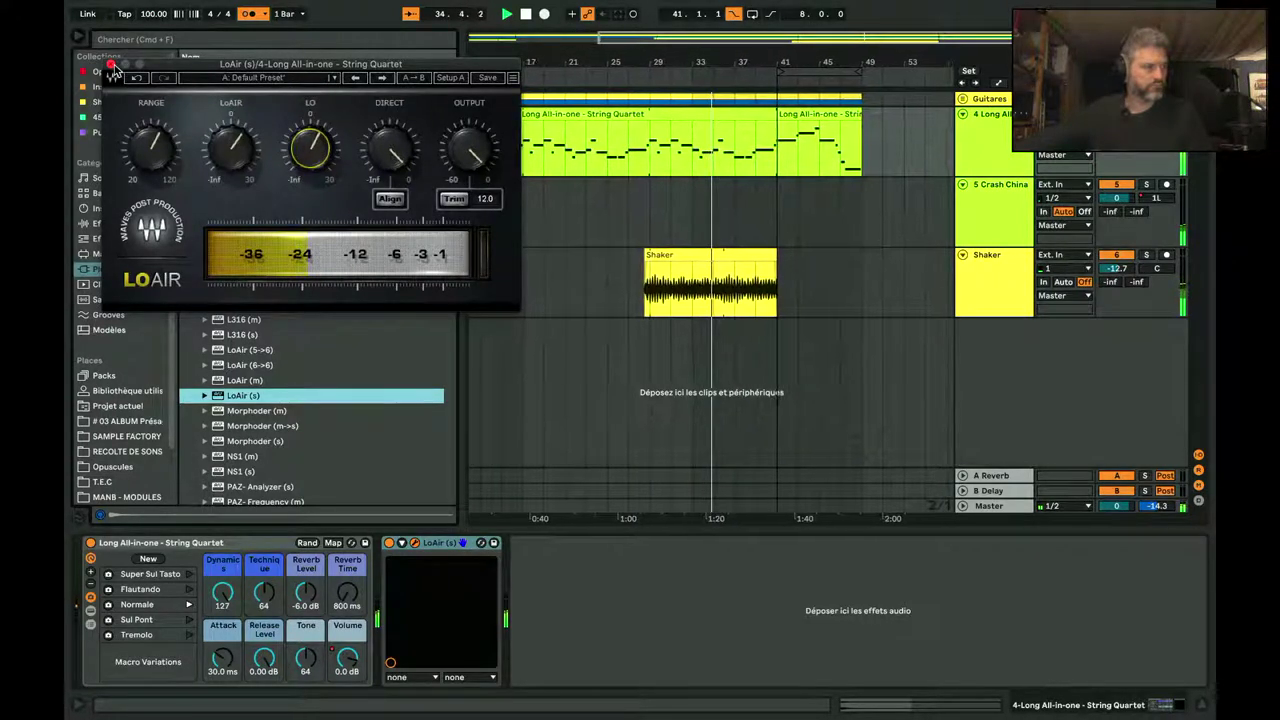
mouse_move(230, 145)
scroll(230, 145, up, 5)
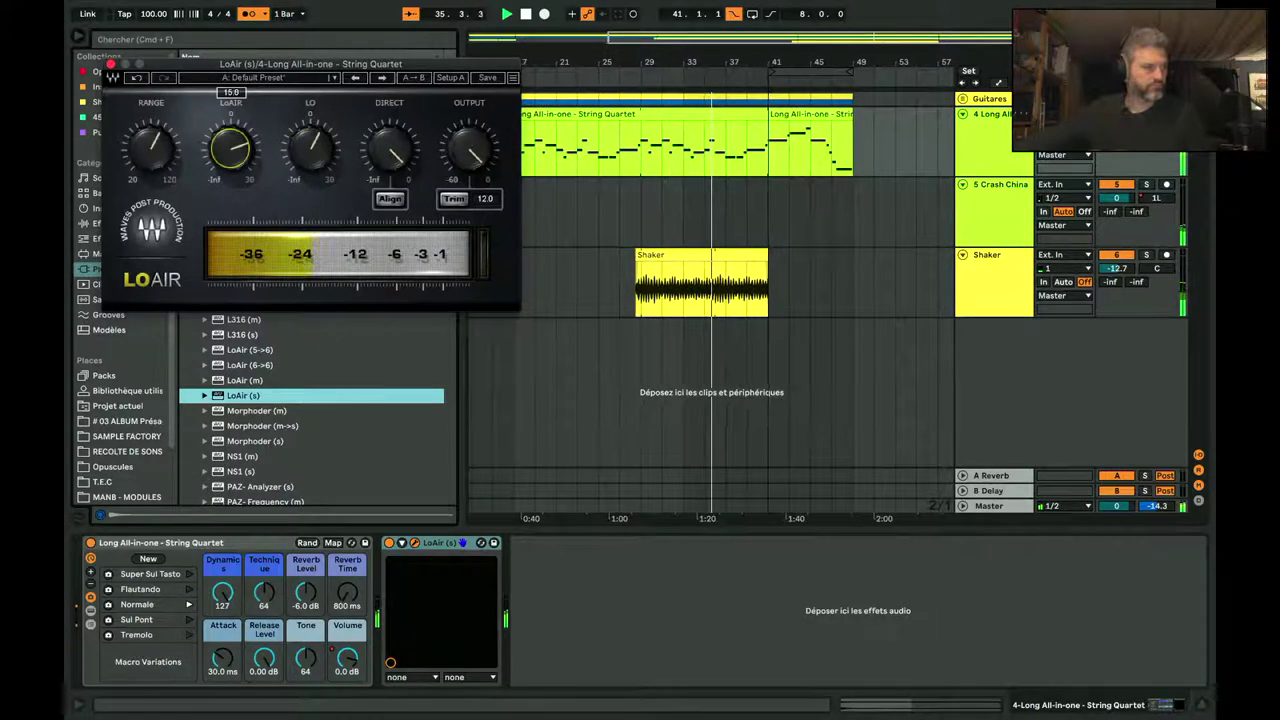
scroll(230, 145, down, 6)
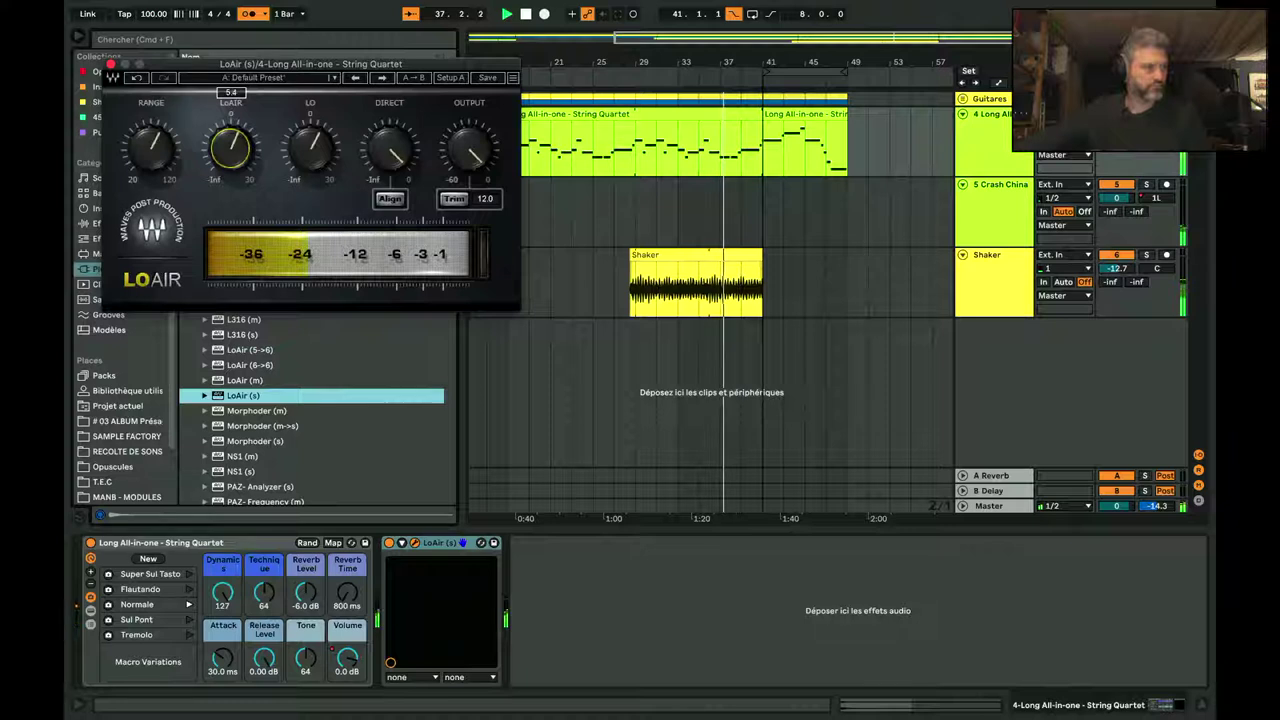
scroll(230, 145, up, 1)
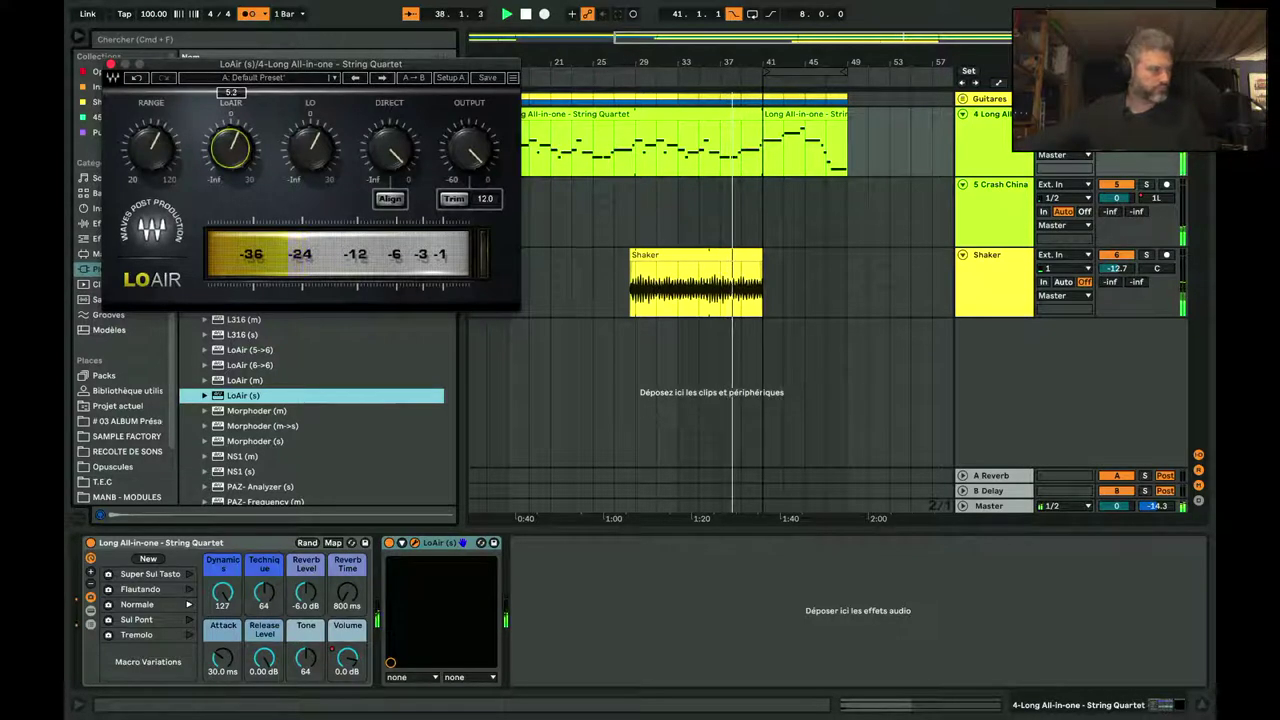
click(112, 65)
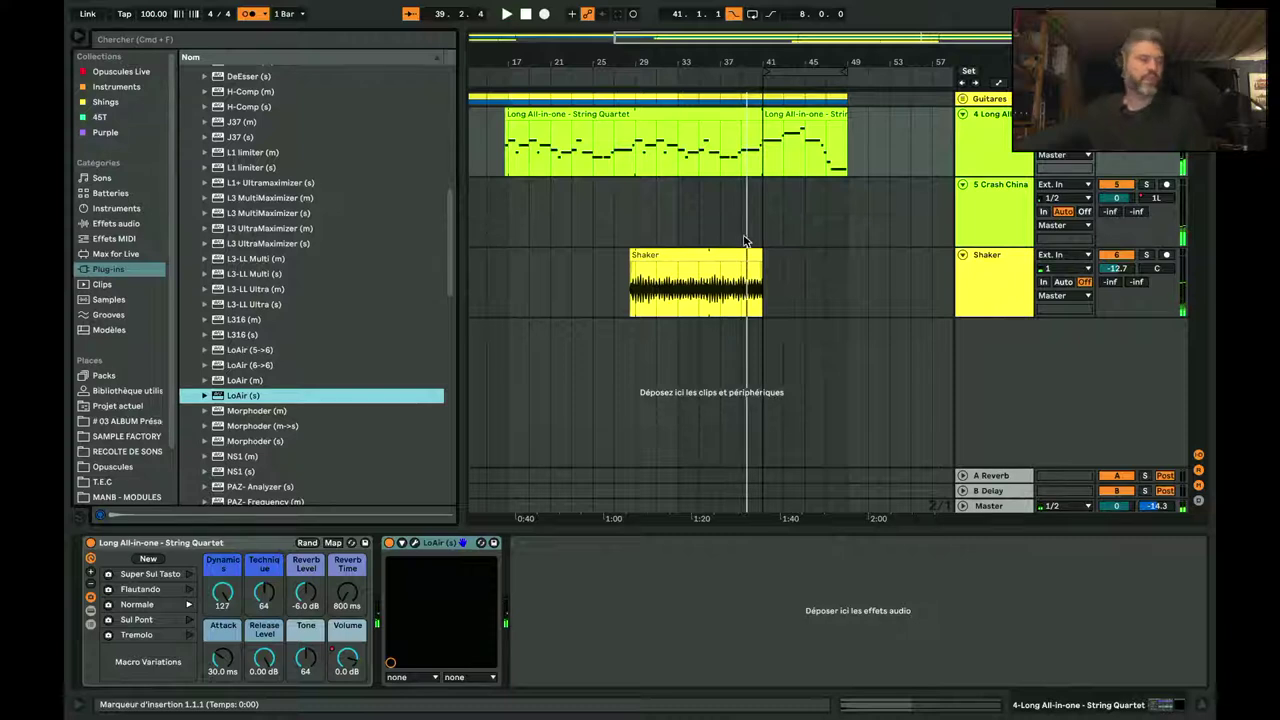
Step: Extend the end of the Shaker clip to bar 49, level with the end of the String Quartet clip
drag(761, 252, 847, 258)
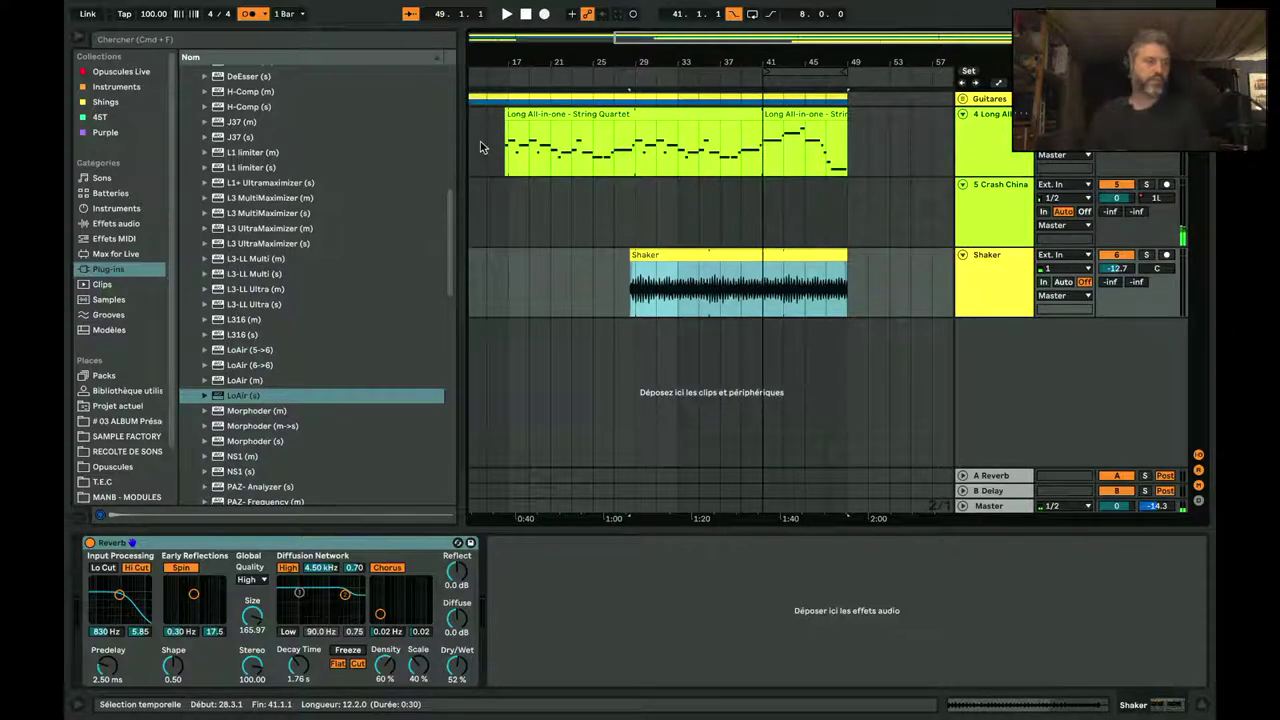
scroll(480, 147, left, 5)
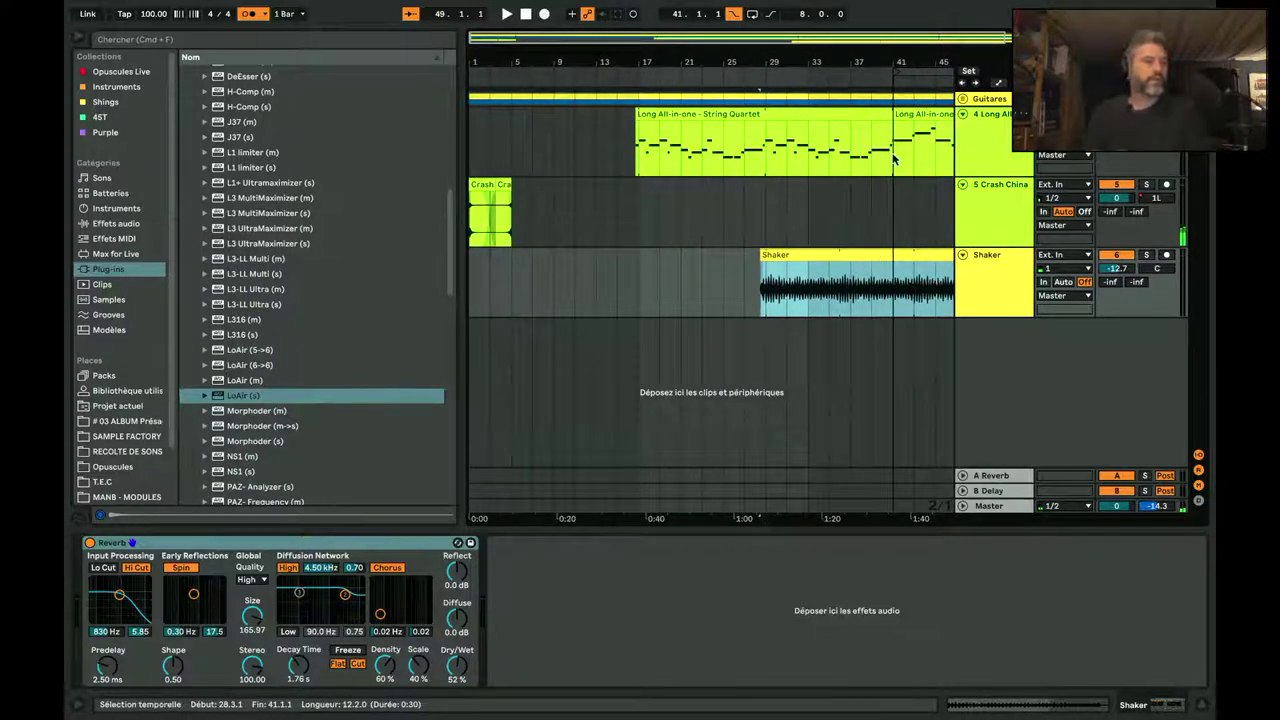
drag(802, 66, 735, 62)
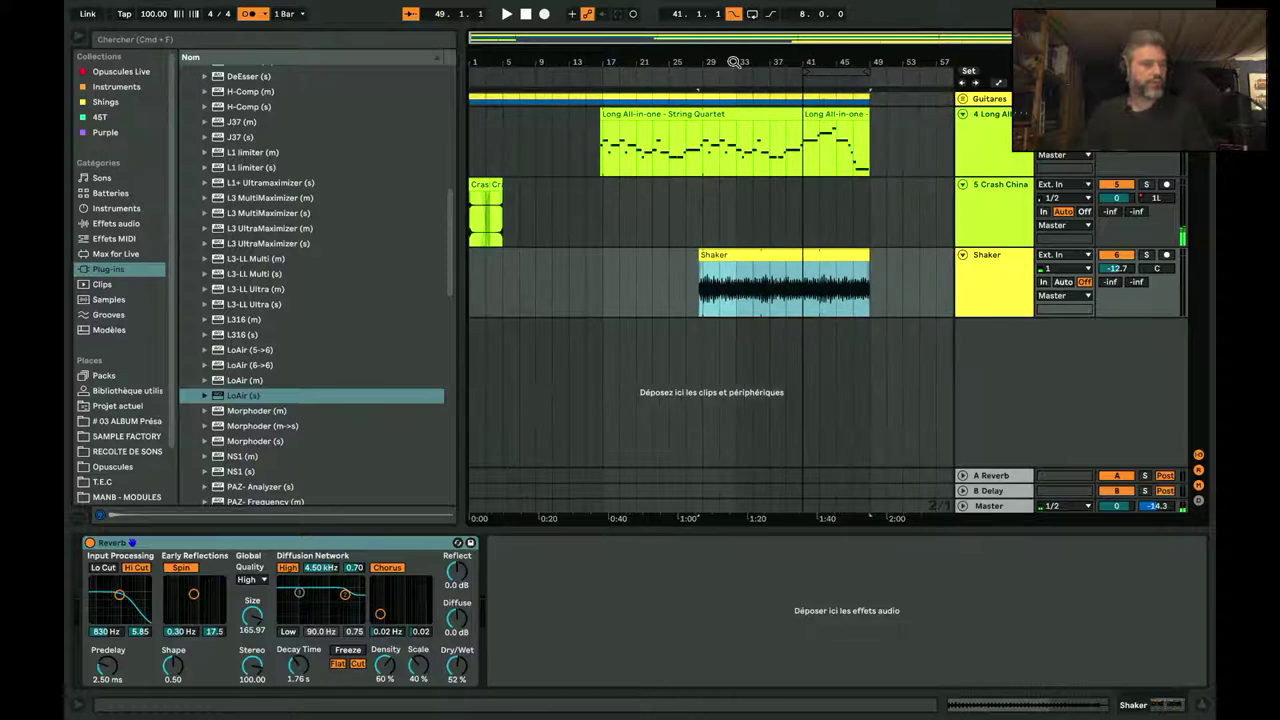
Step: Add the Waves Aphex Vintage Exciter (s) Audio Unit plug-in before the Delay on the Guitares track
click(997, 124)
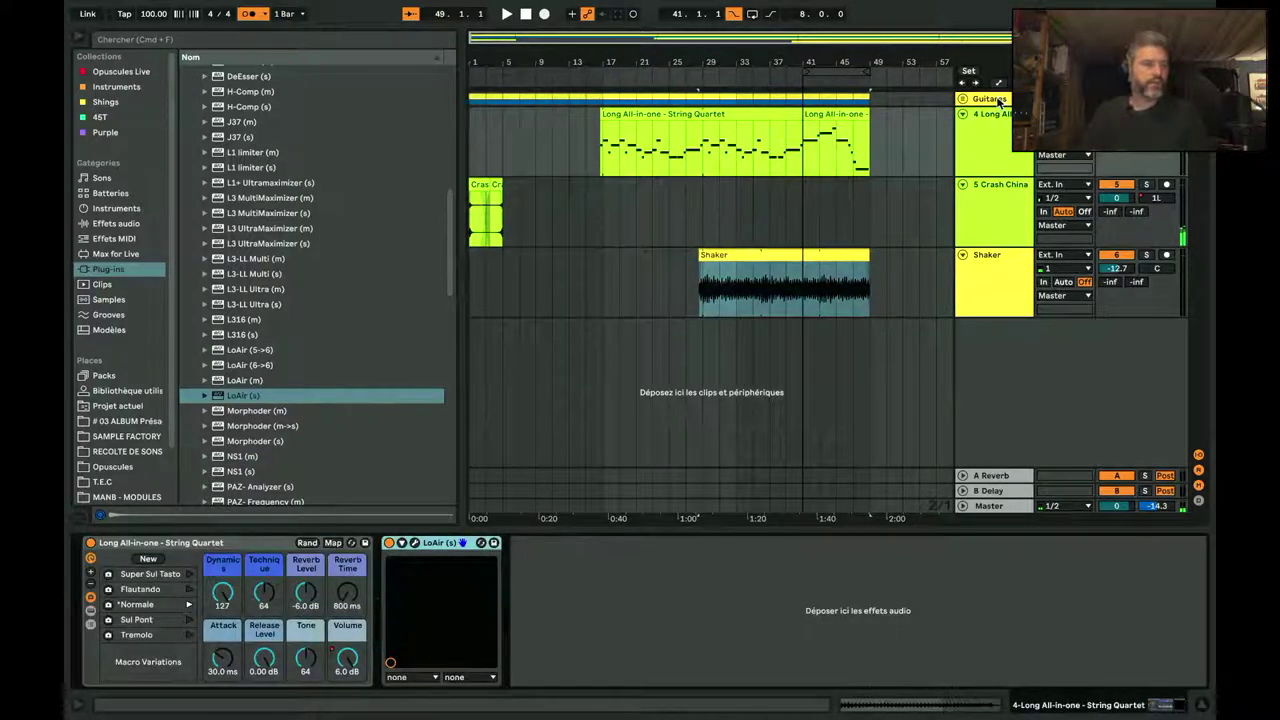
click(995, 99)
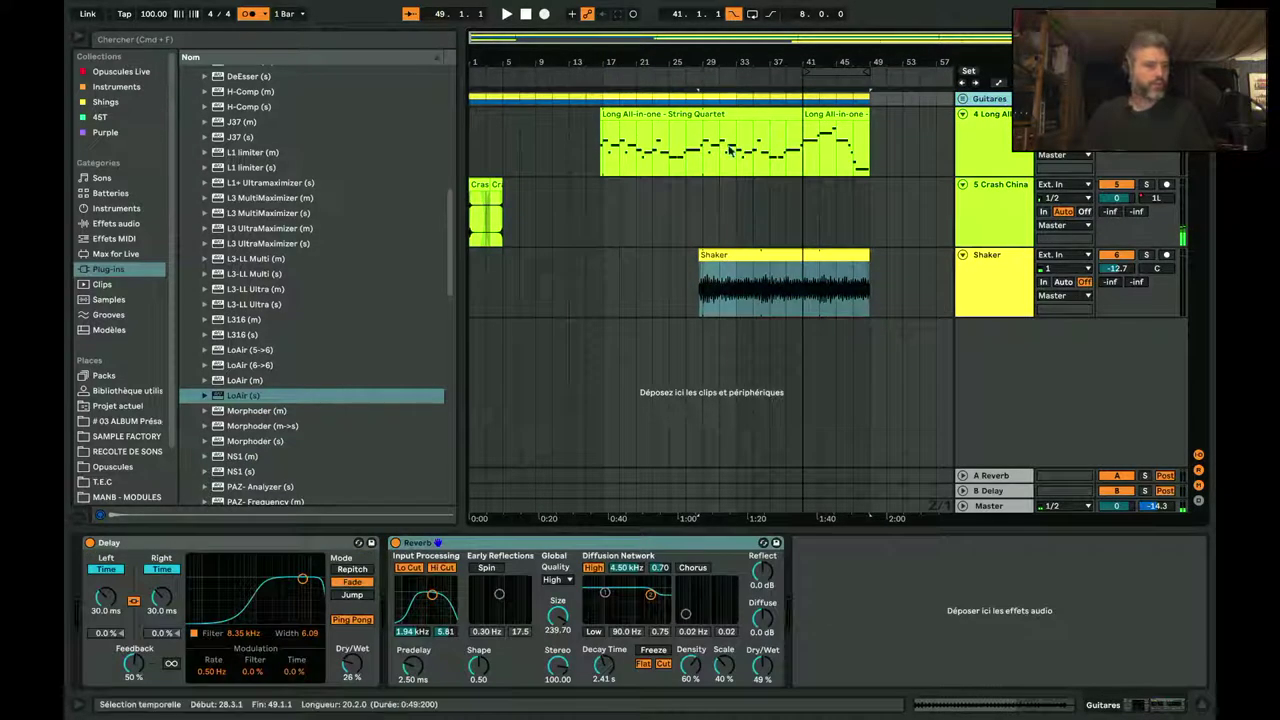
click(98, 270)
click(186, 72)
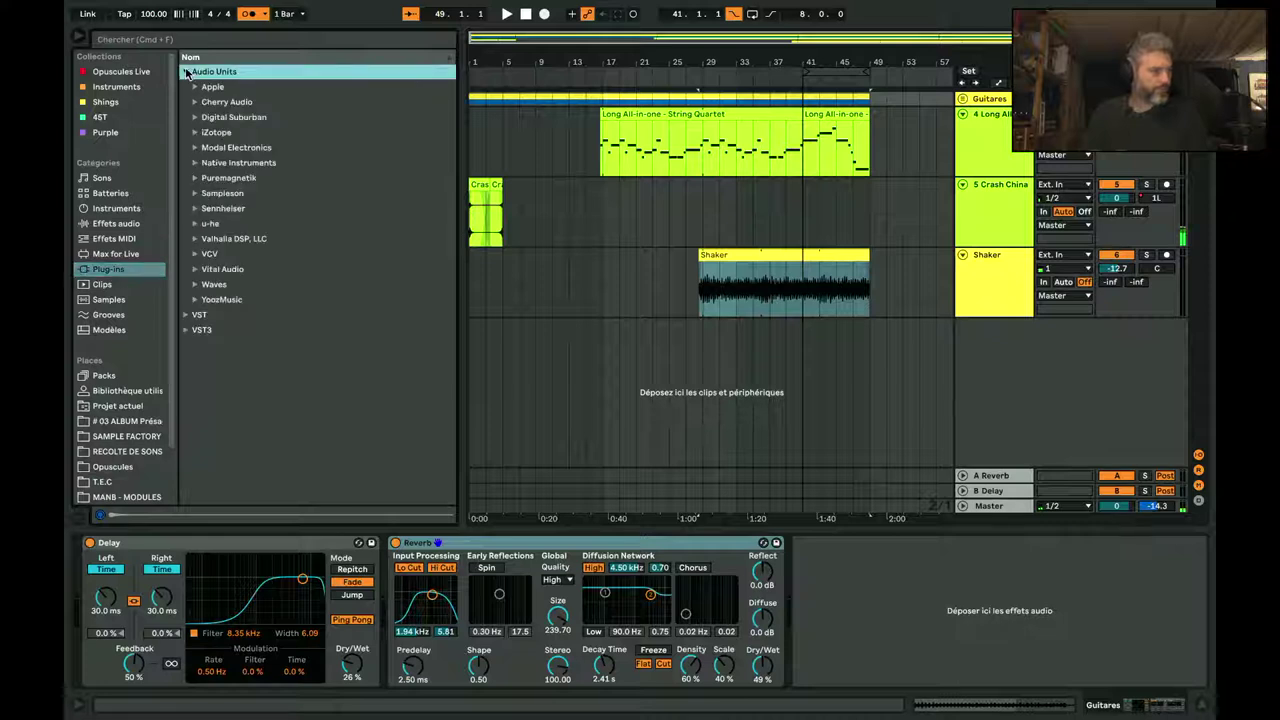
click(195, 285)
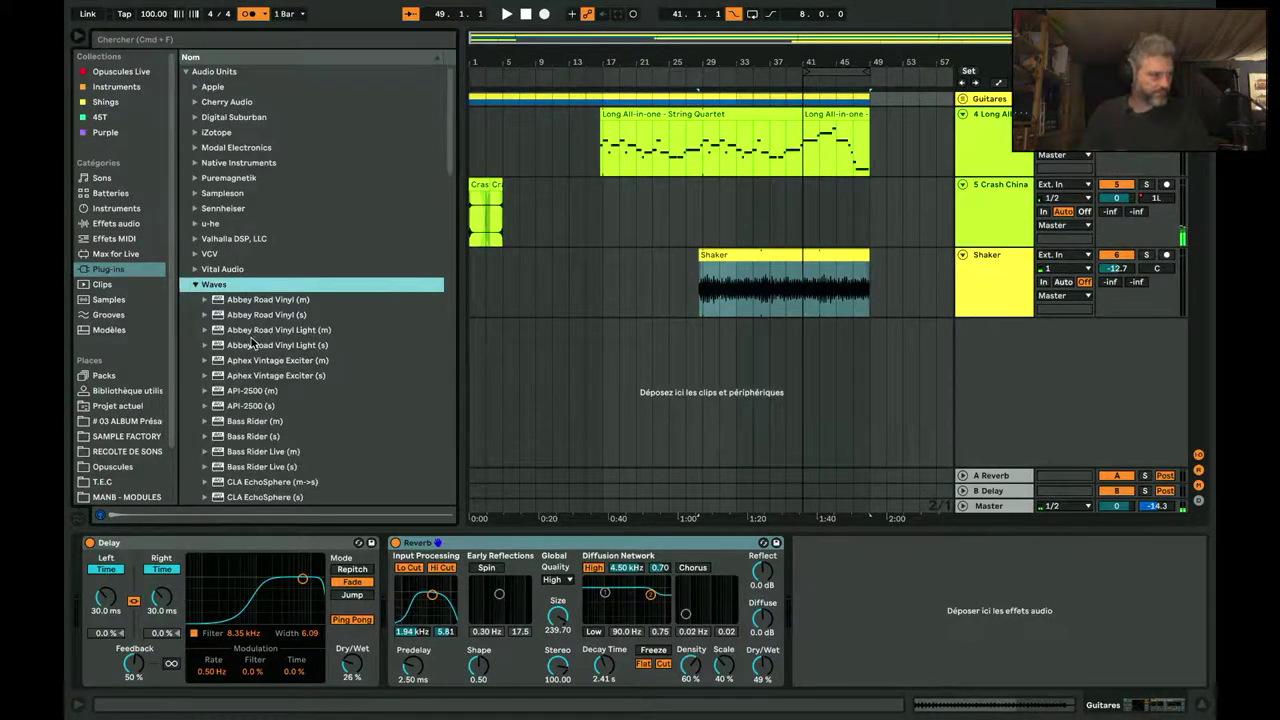
scroll(251, 343, down, 3)
drag(253, 272, 101, 558)
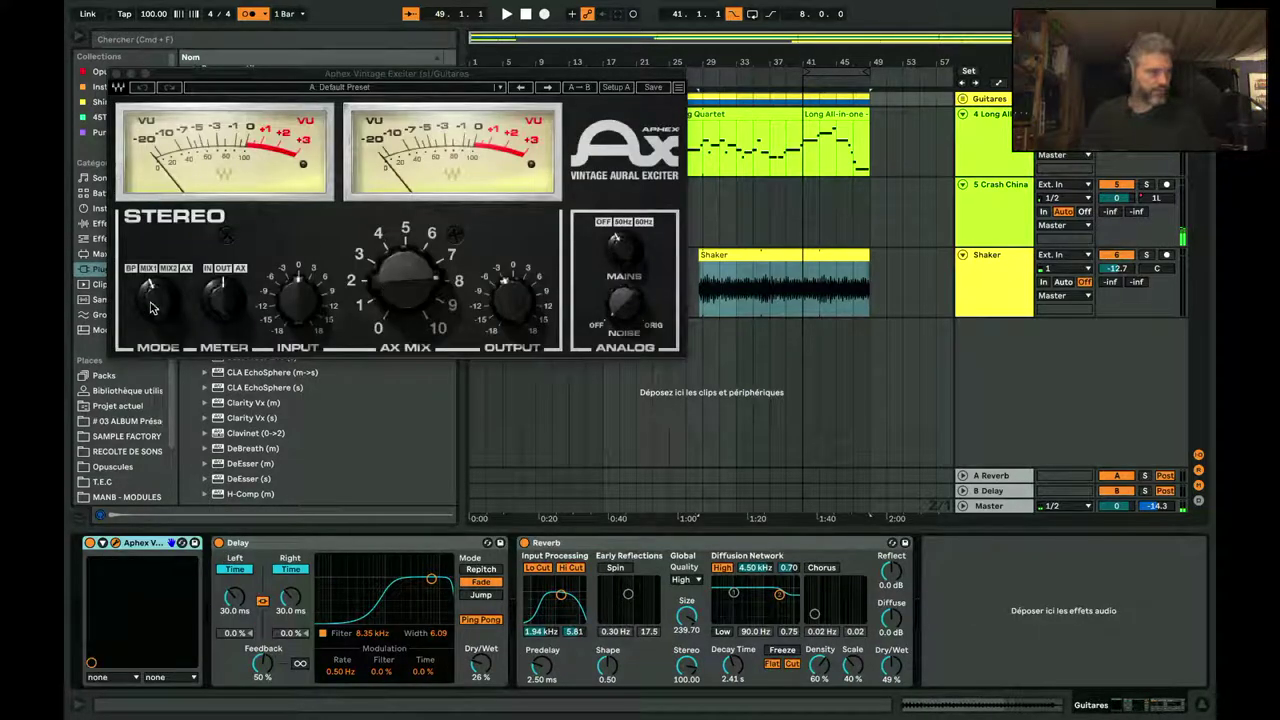
Step: Set the Aphex exciter's mode to MIX2 and AX MIX to about 6.4 during playback, and close its window
click(173, 272)
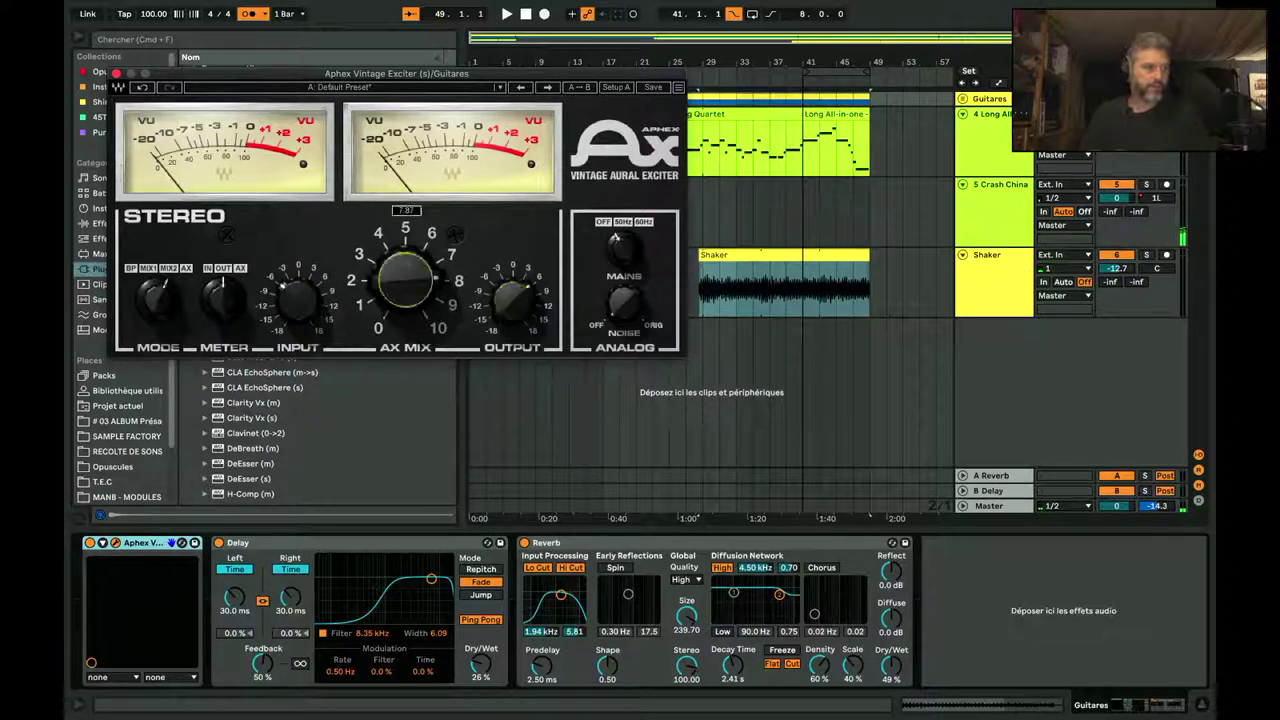
key(space)
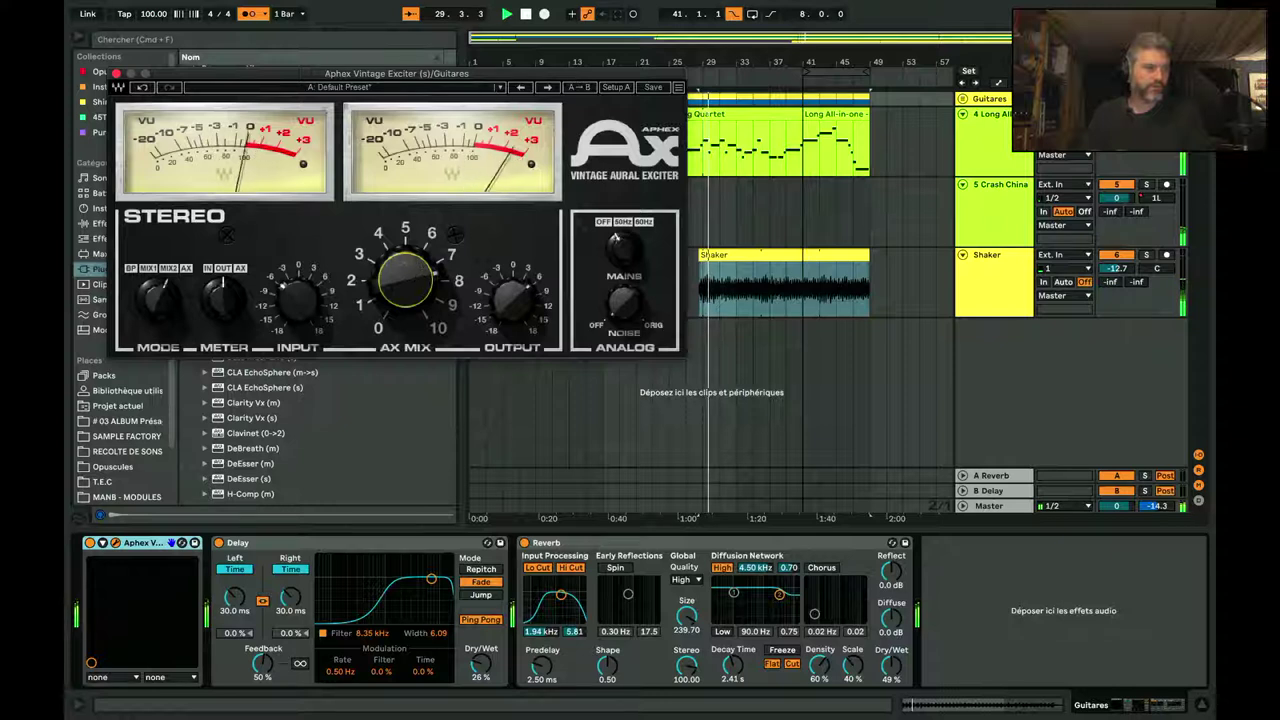
drag(405, 278, 405, 250)
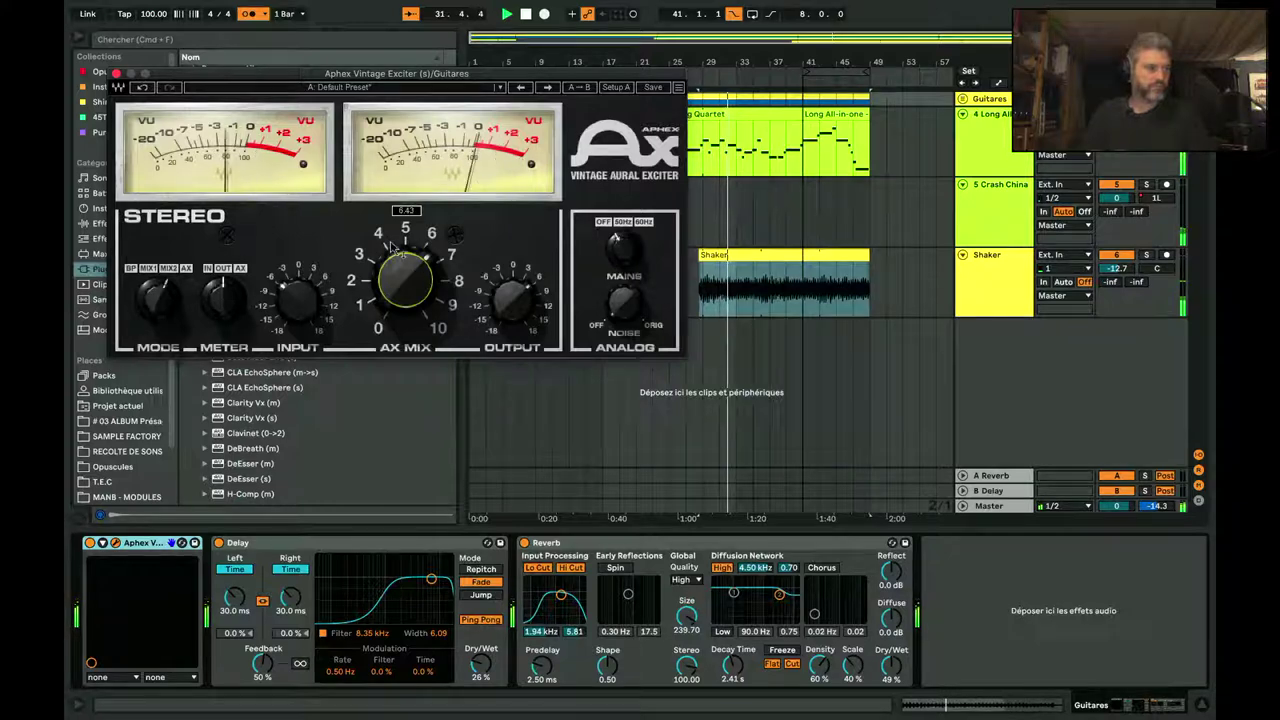
click(116, 73)
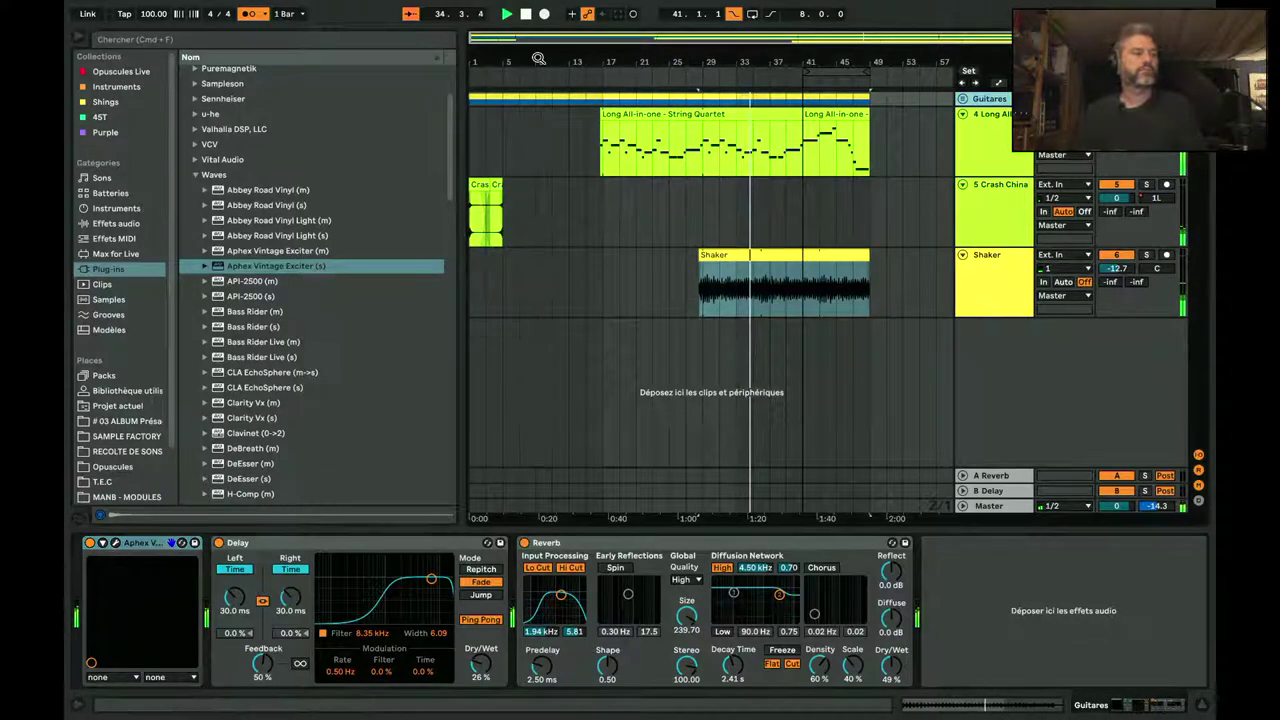
click(248, 13)
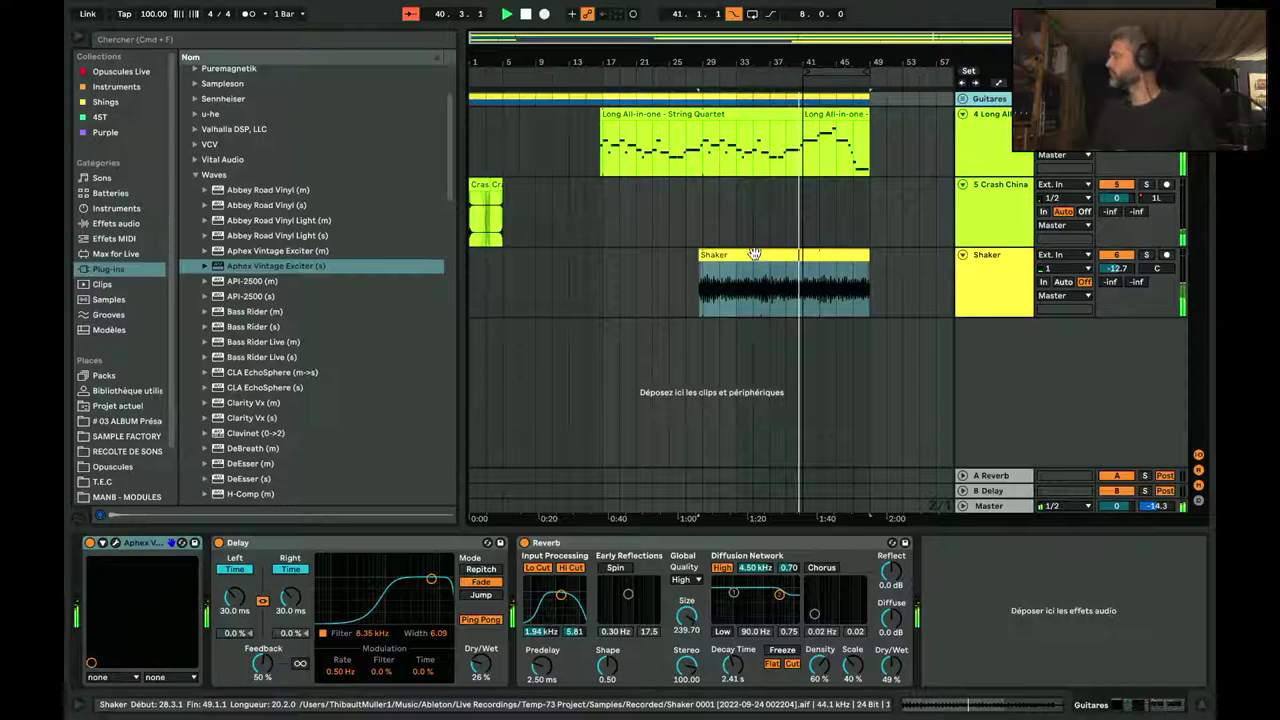
key(space)
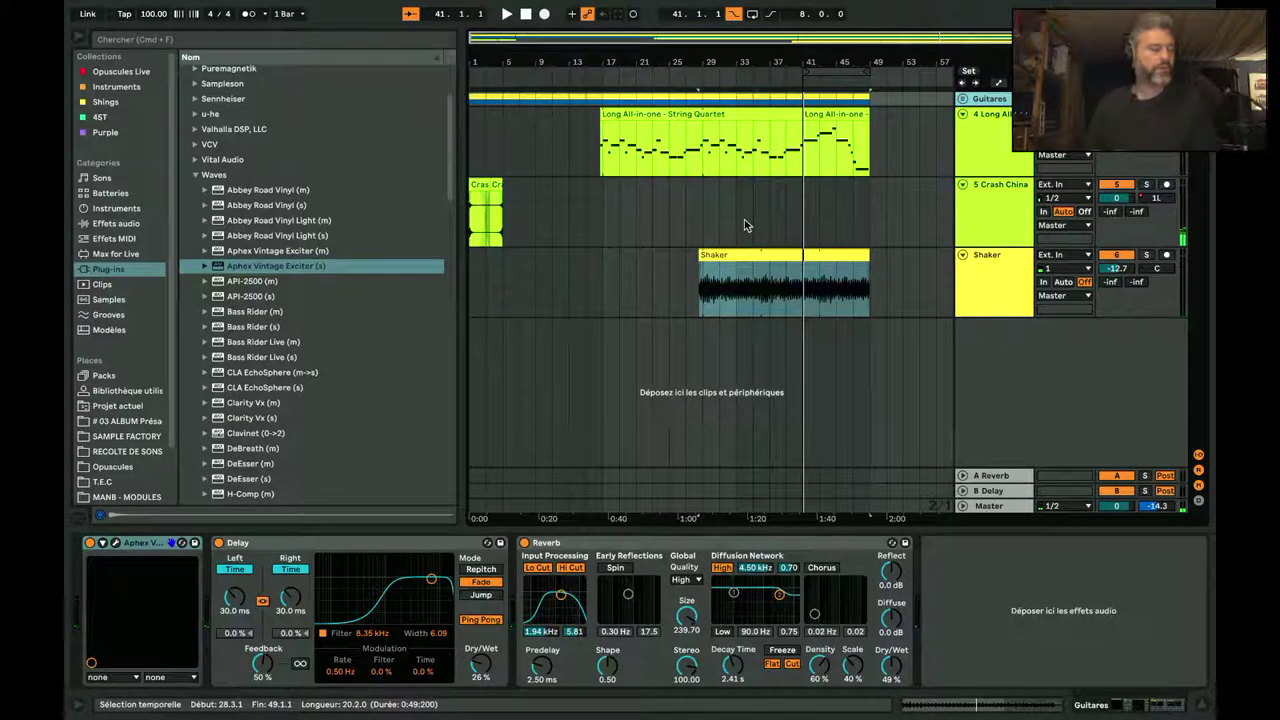
Step: Automate the Freeze On parameter of the Crash China track's second Reverb to switch off at bar 31
click(983, 184)
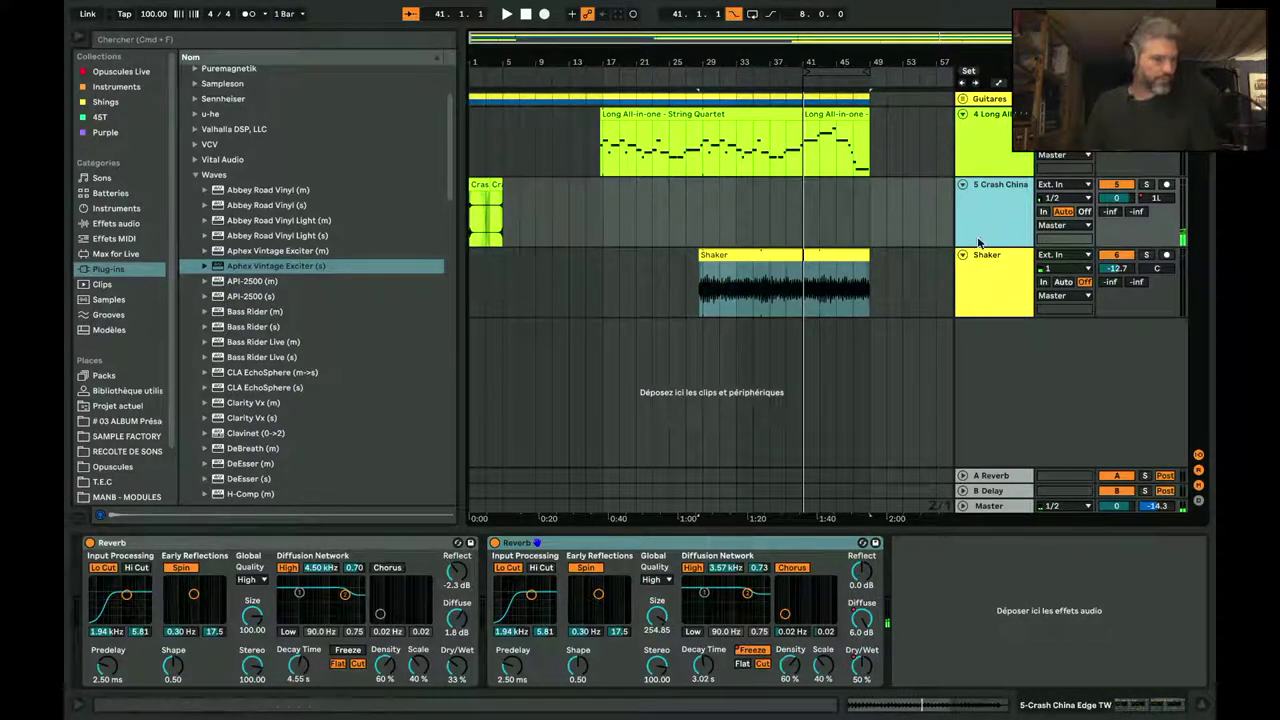
key(a)
click(981, 199)
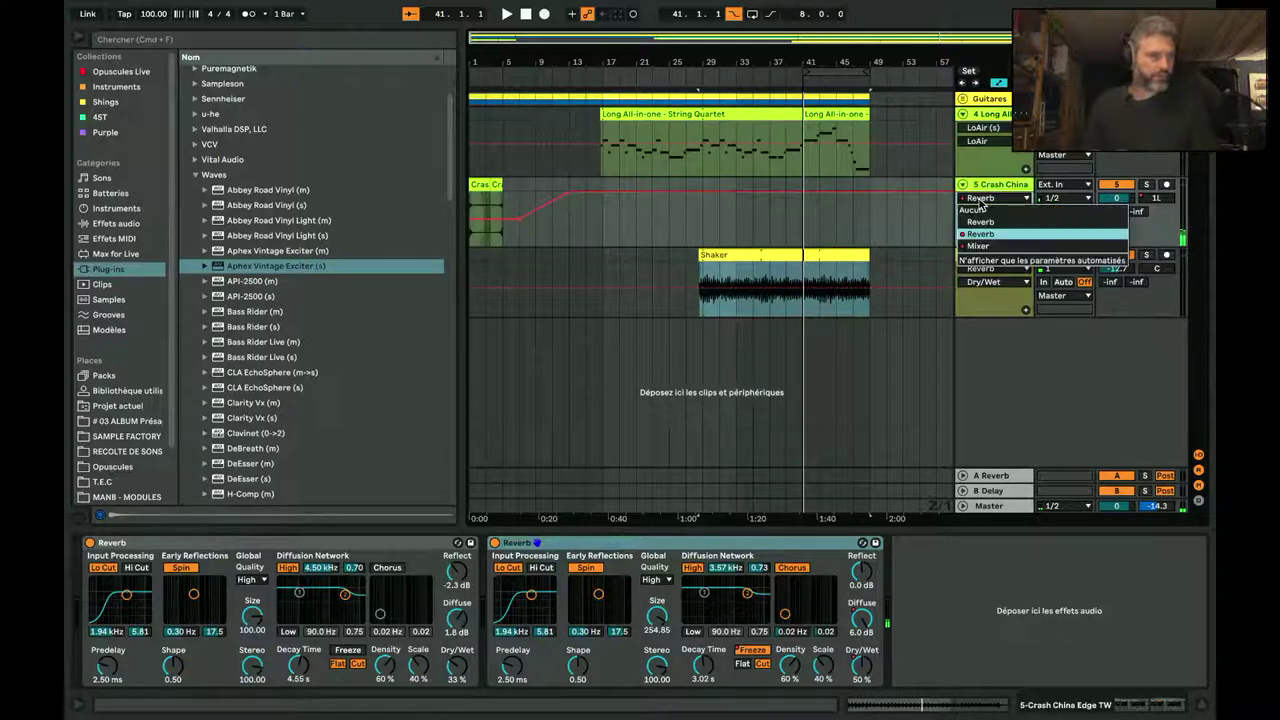
click(981, 204)
click(983, 212)
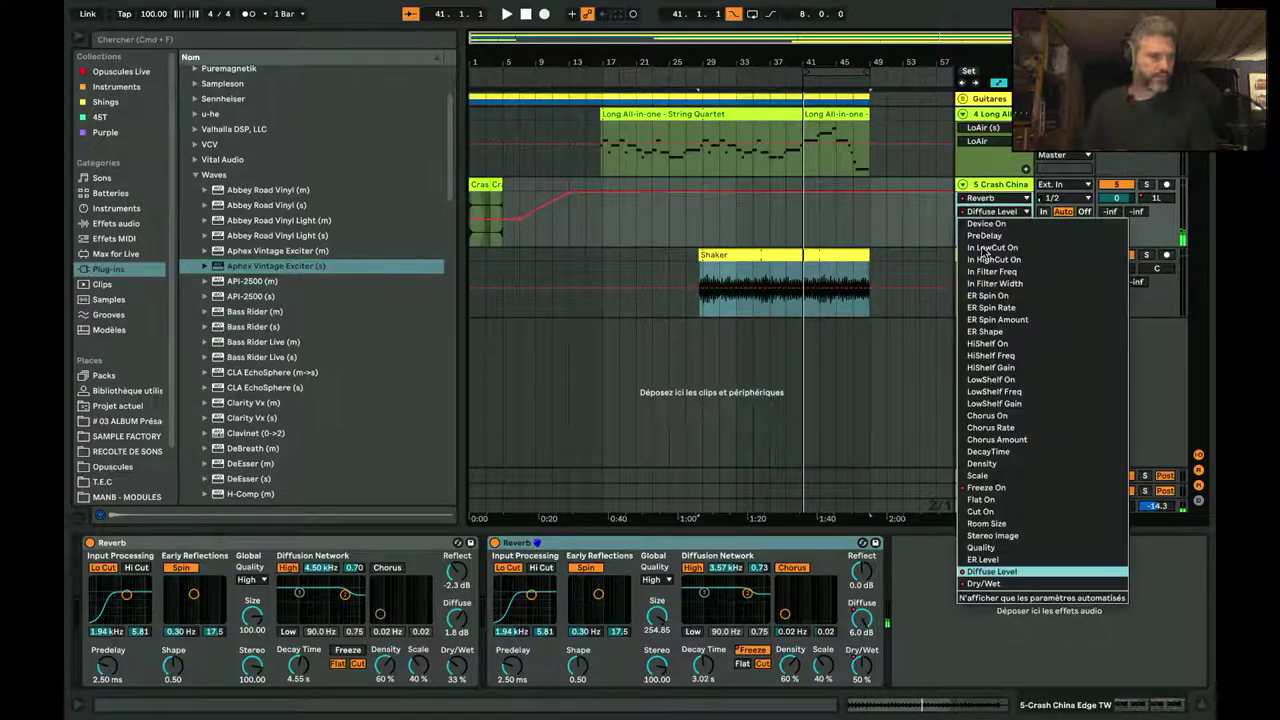
click(986, 487)
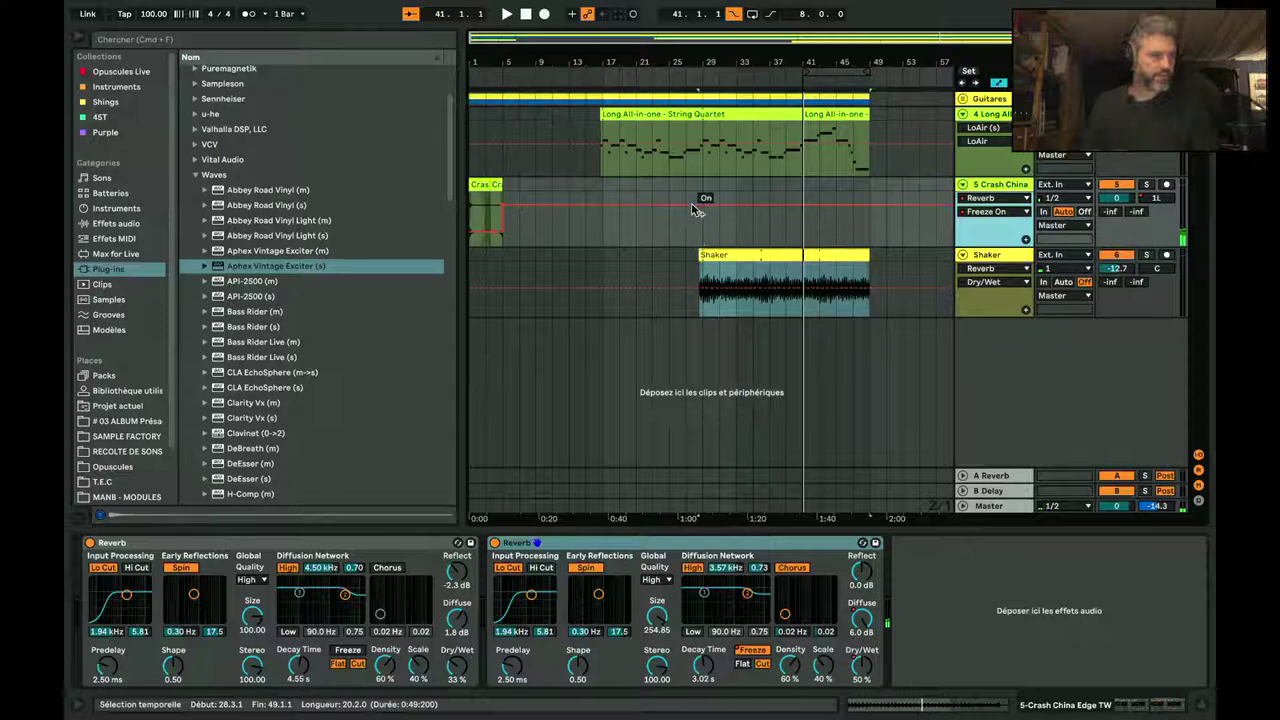
click(755, 232)
drag(754, 232, 719, 232)
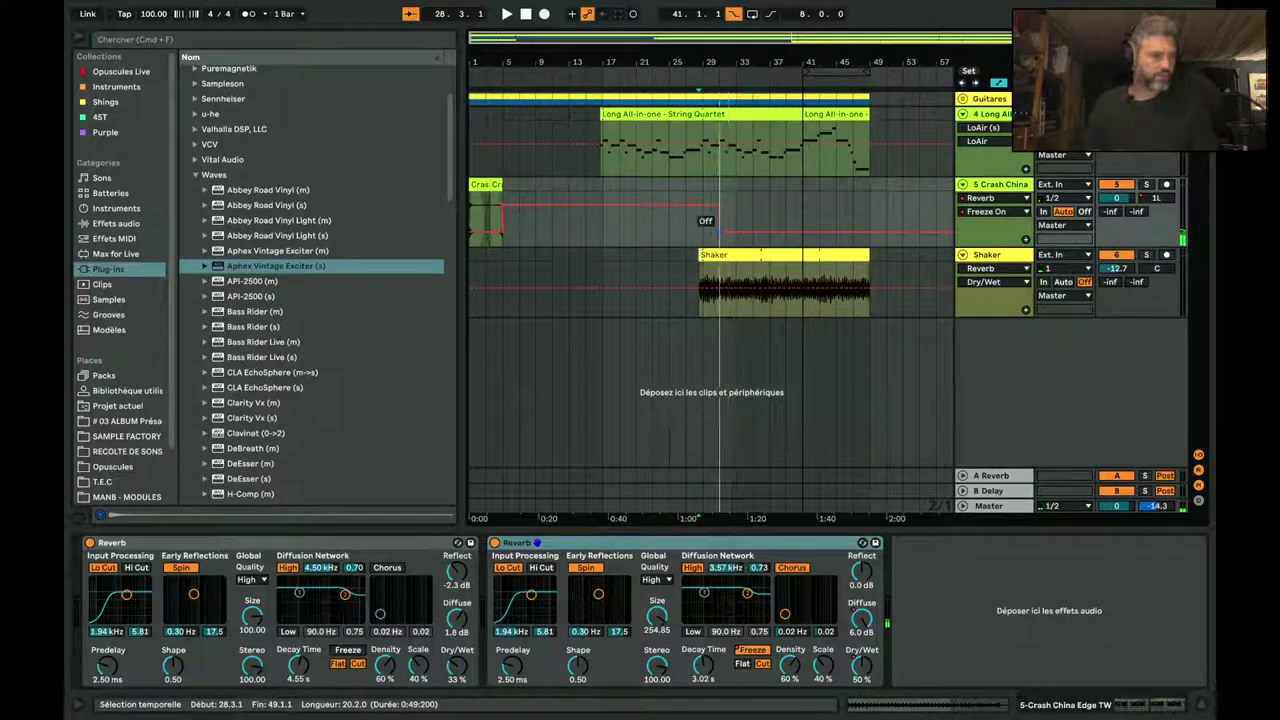
click(992, 186)
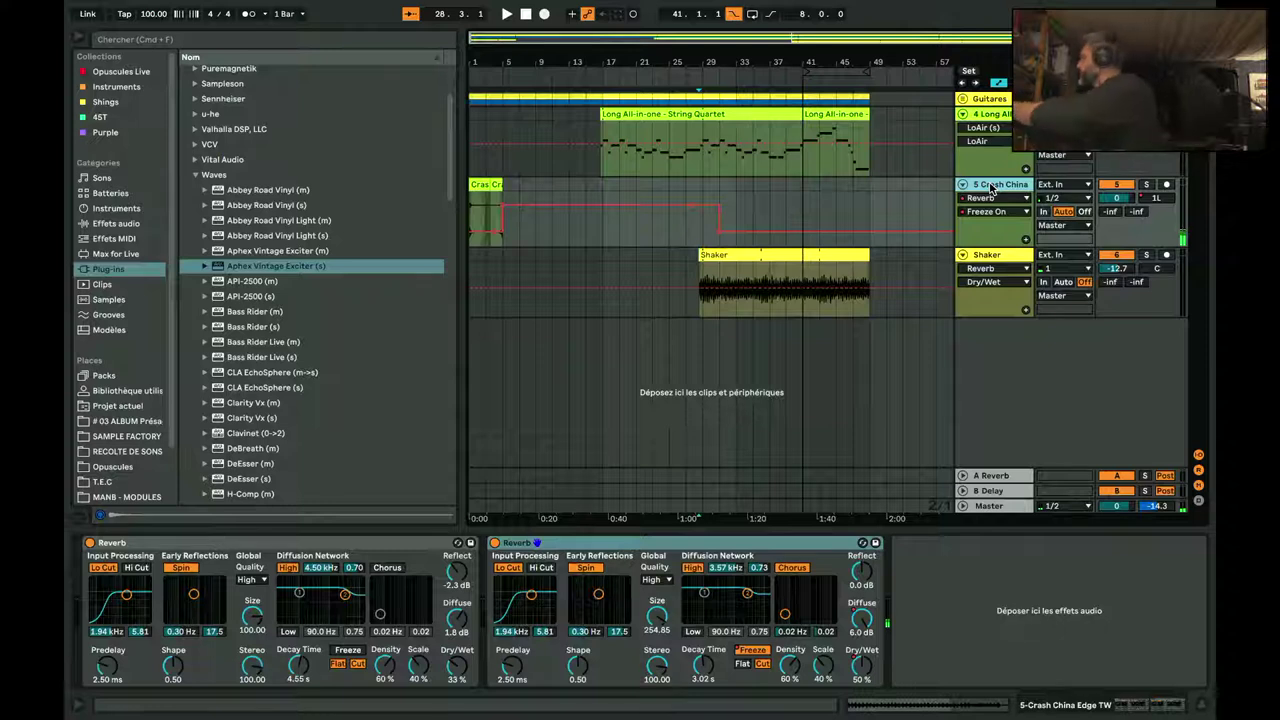
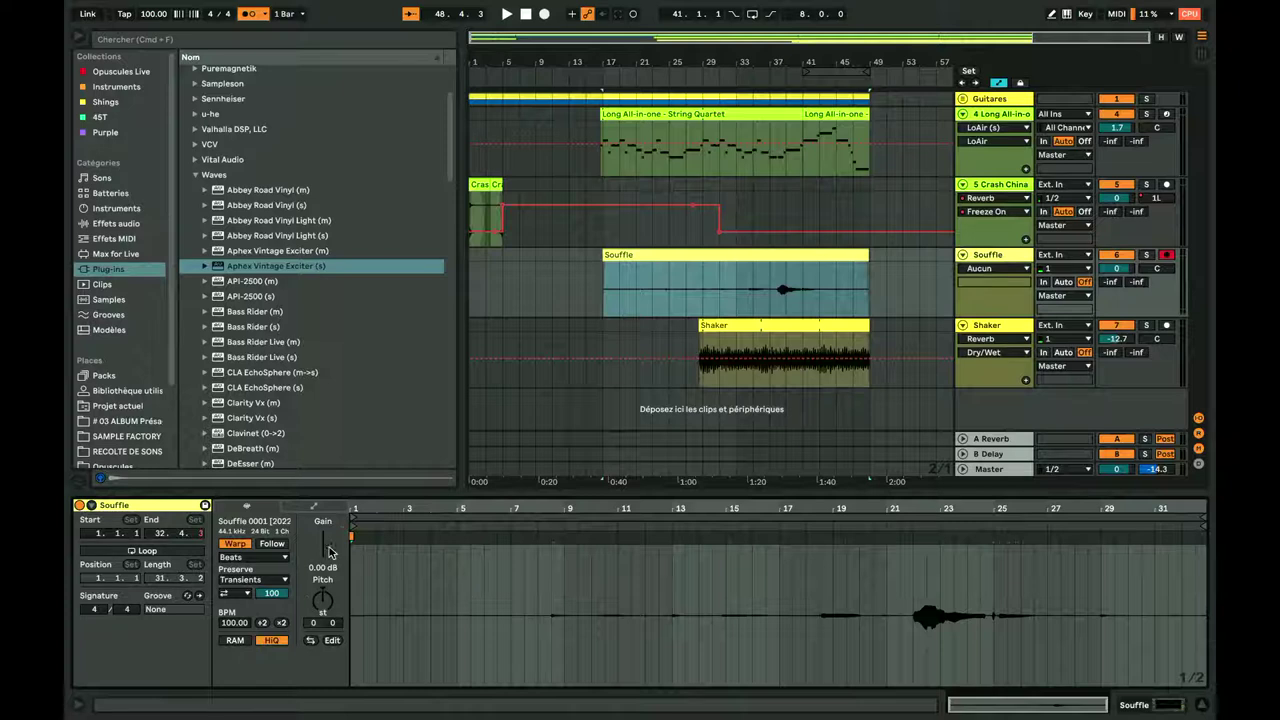
Step: Raise the Souffle clip's gain to 8.63 dB, solo its track and trim the clip's start to bar 21
drag(325, 545, 325, 530)
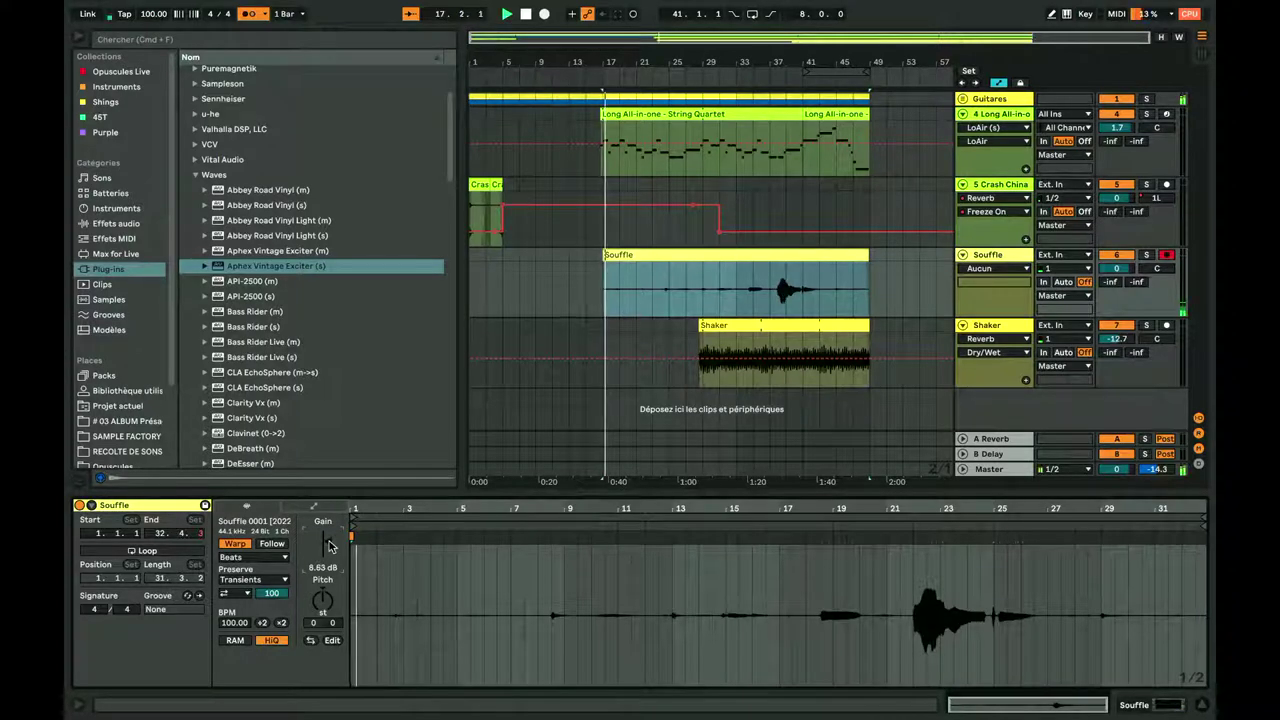
click(1146, 256)
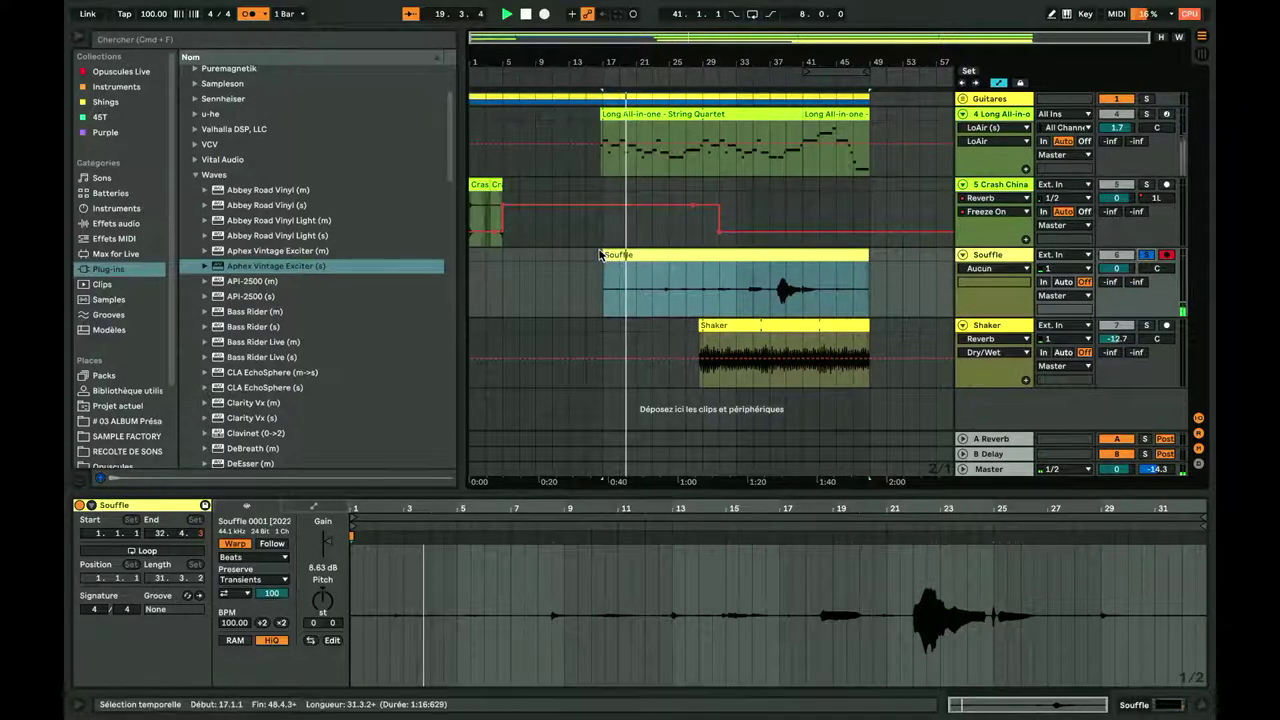
drag(604, 285, 637, 285)
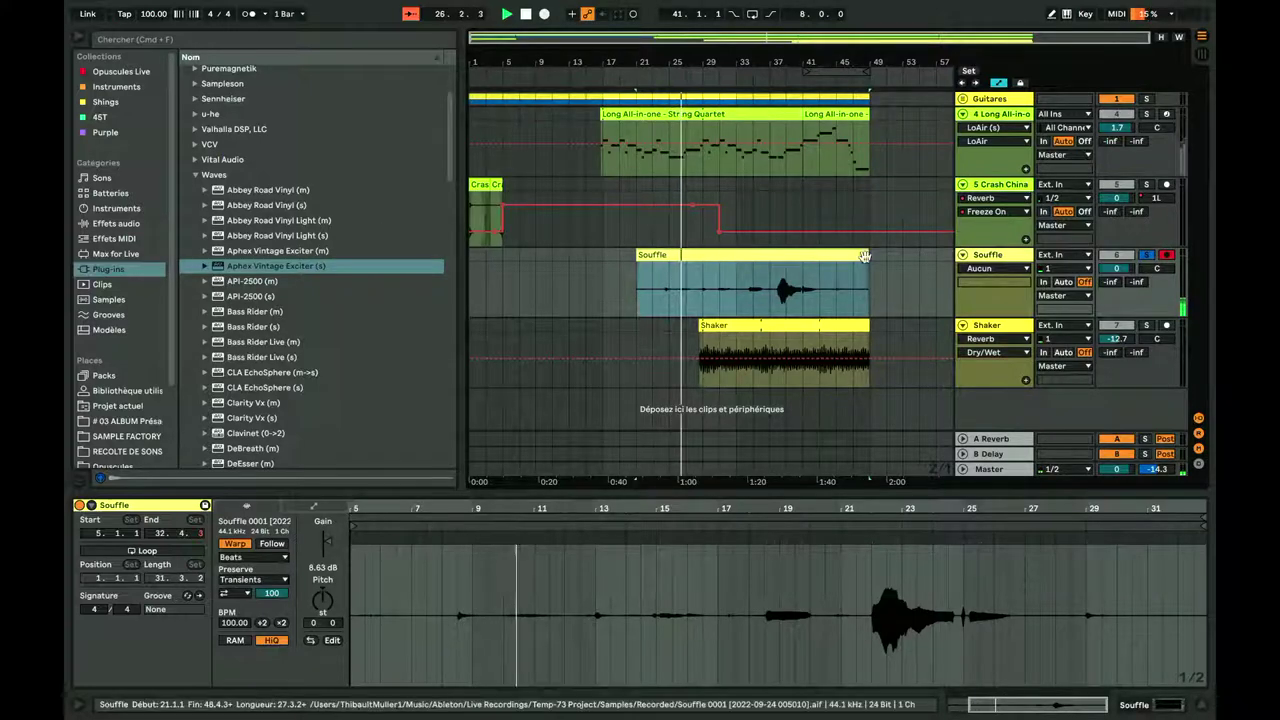
Step: Add EQ Eight to the Souffle track with a low cut at 50.7 Hz, and take the track out of solo
click(988, 255)
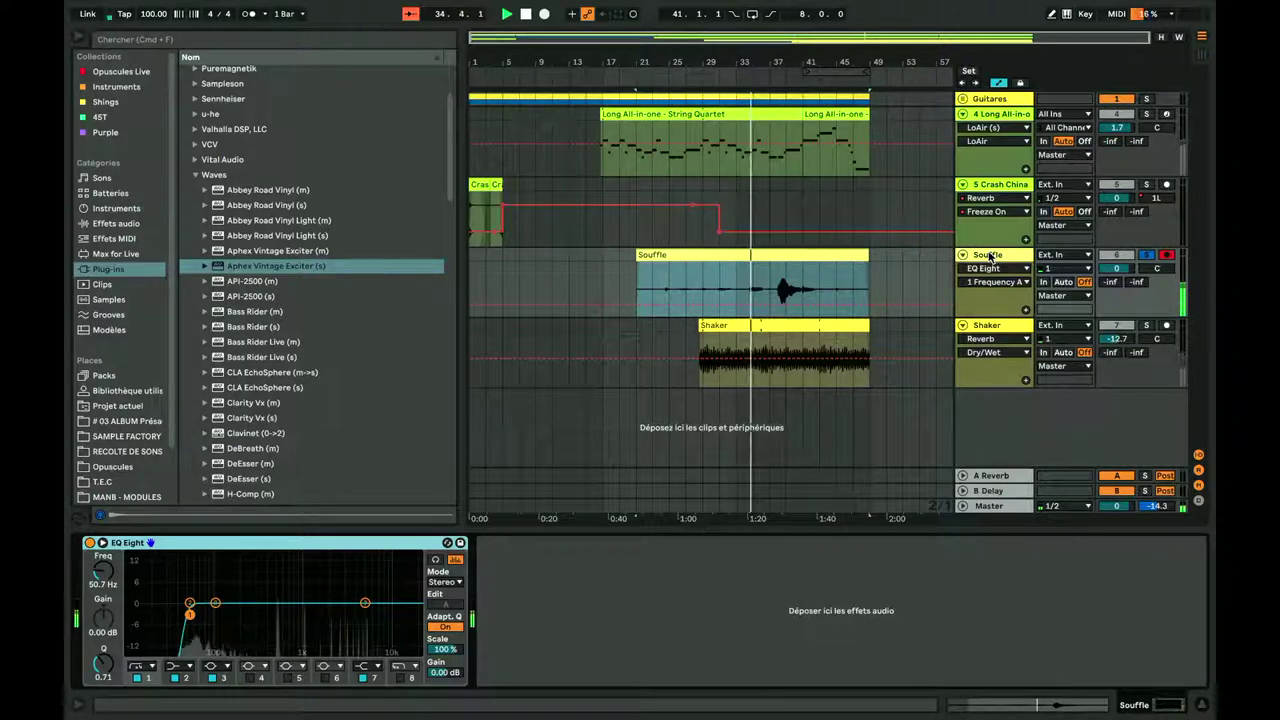
click(1148, 256)
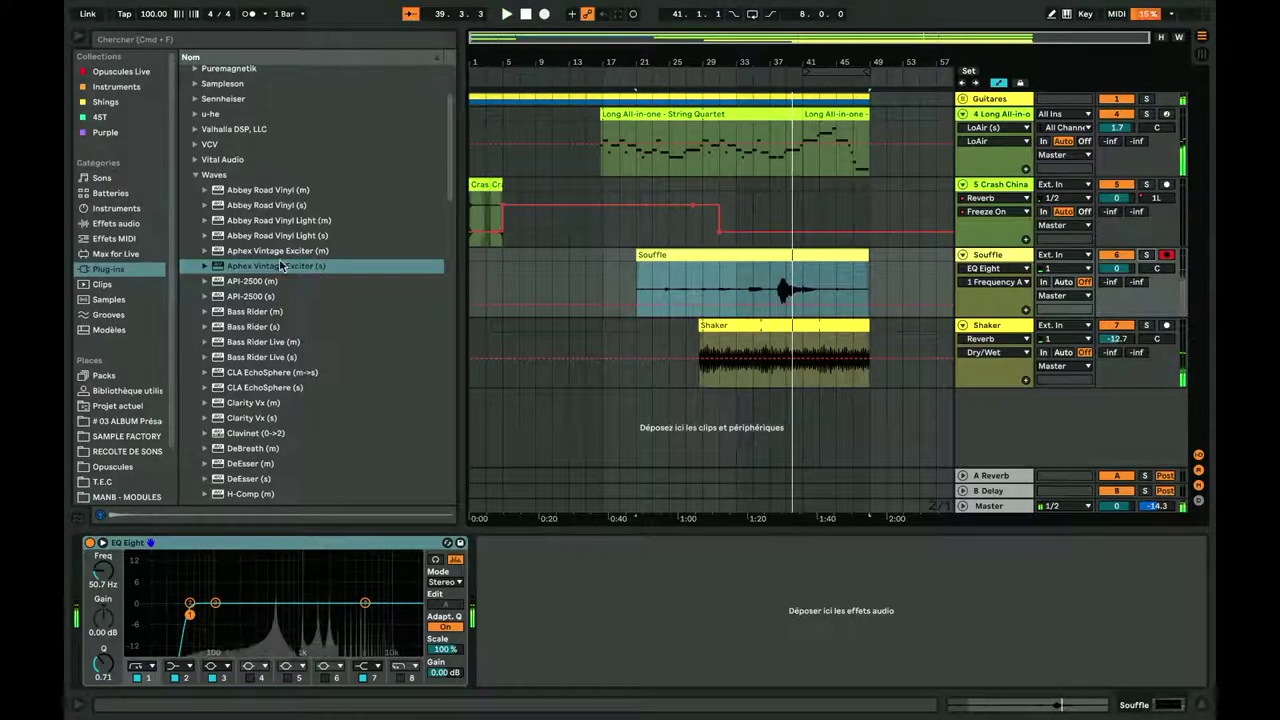
Step: Add a Reverb after EQ Eight on the Souffle track, with size 325.62 and a decay time of 2.64 s
click(80, 223)
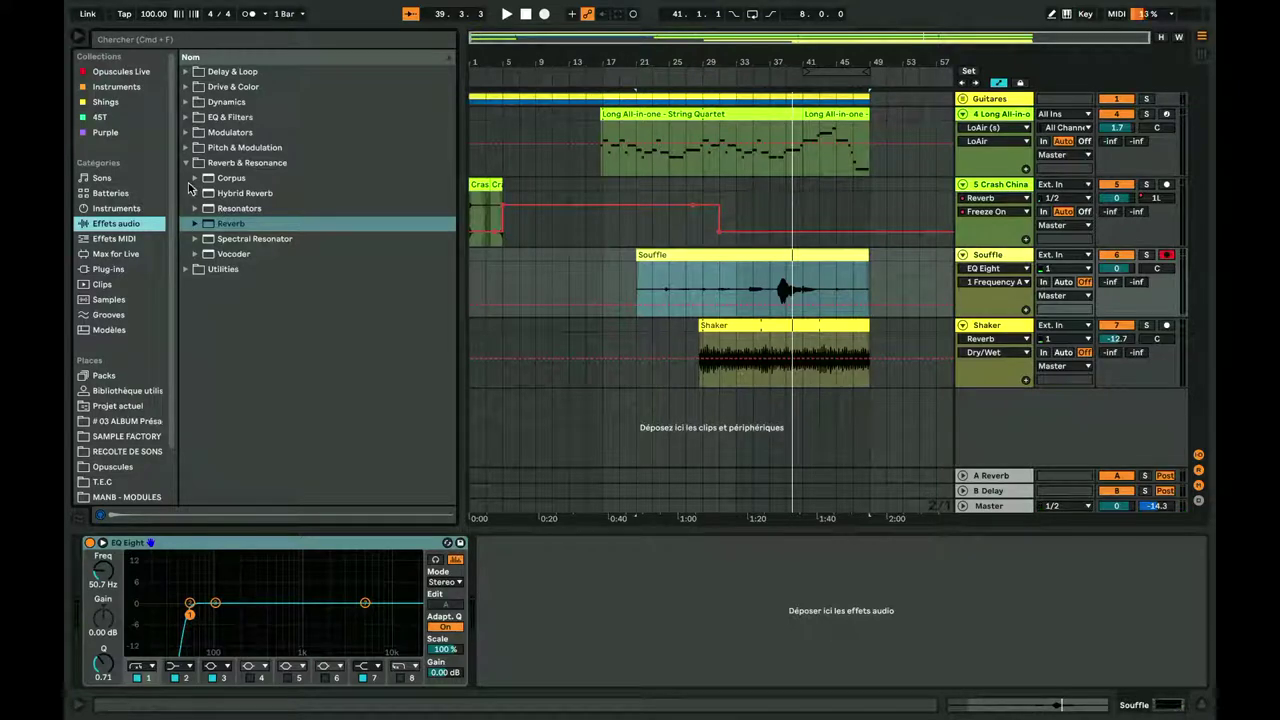
click(218, 226)
drag(617, 665, 633, 595)
click(644, 580)
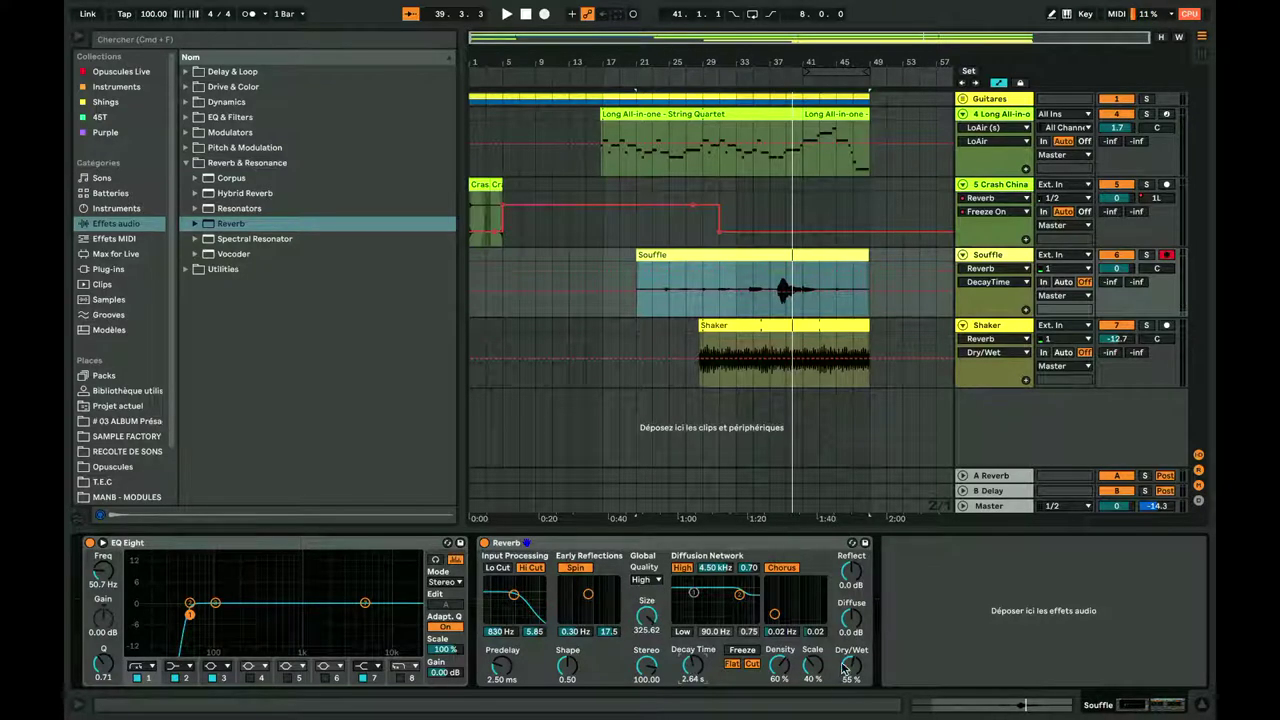
Step: Play the arrangement from bar 37 and lower the Souffle track's volume to -5.5 dB
click(770, 291)
key(space)
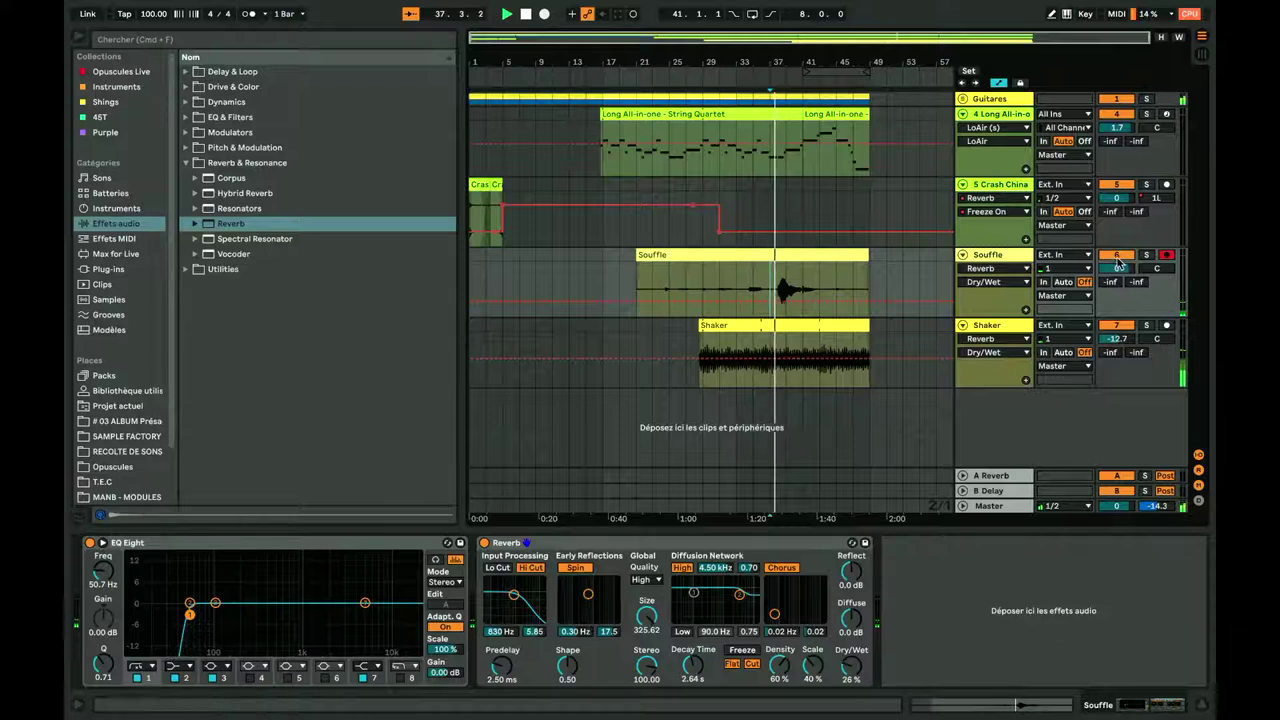
drag(1118, 263, 1120, 272)
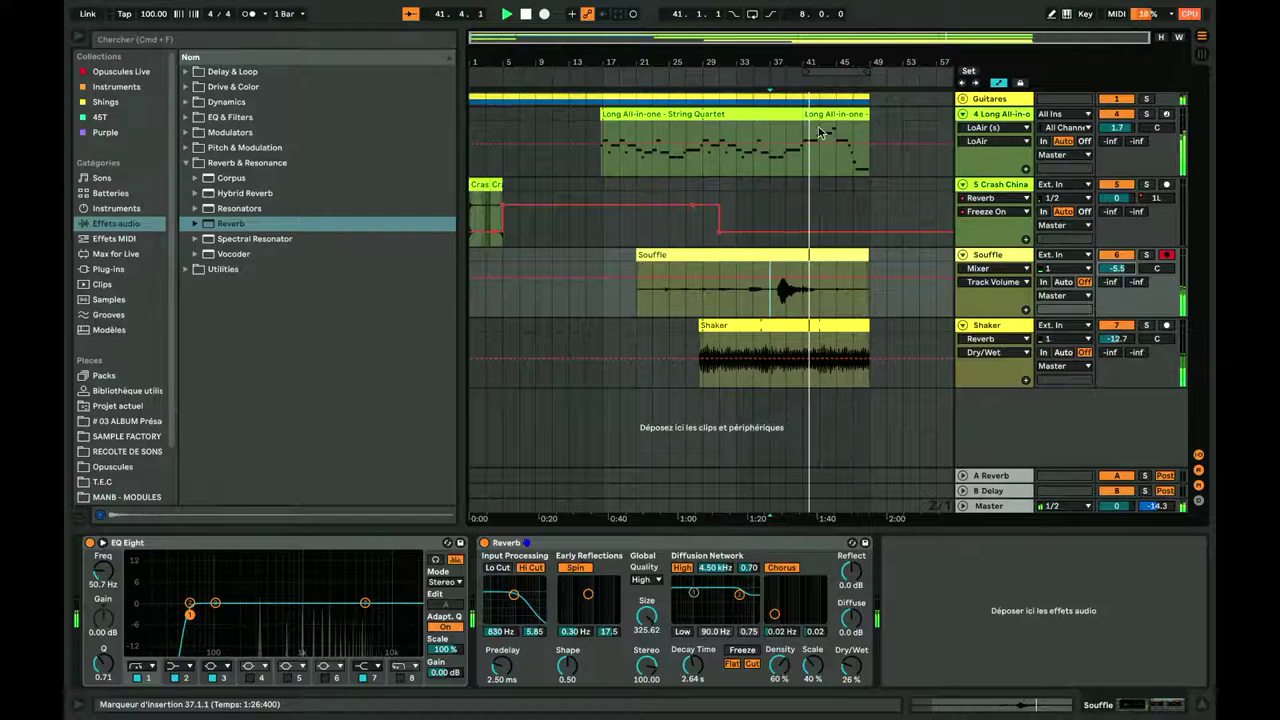
key(plus)
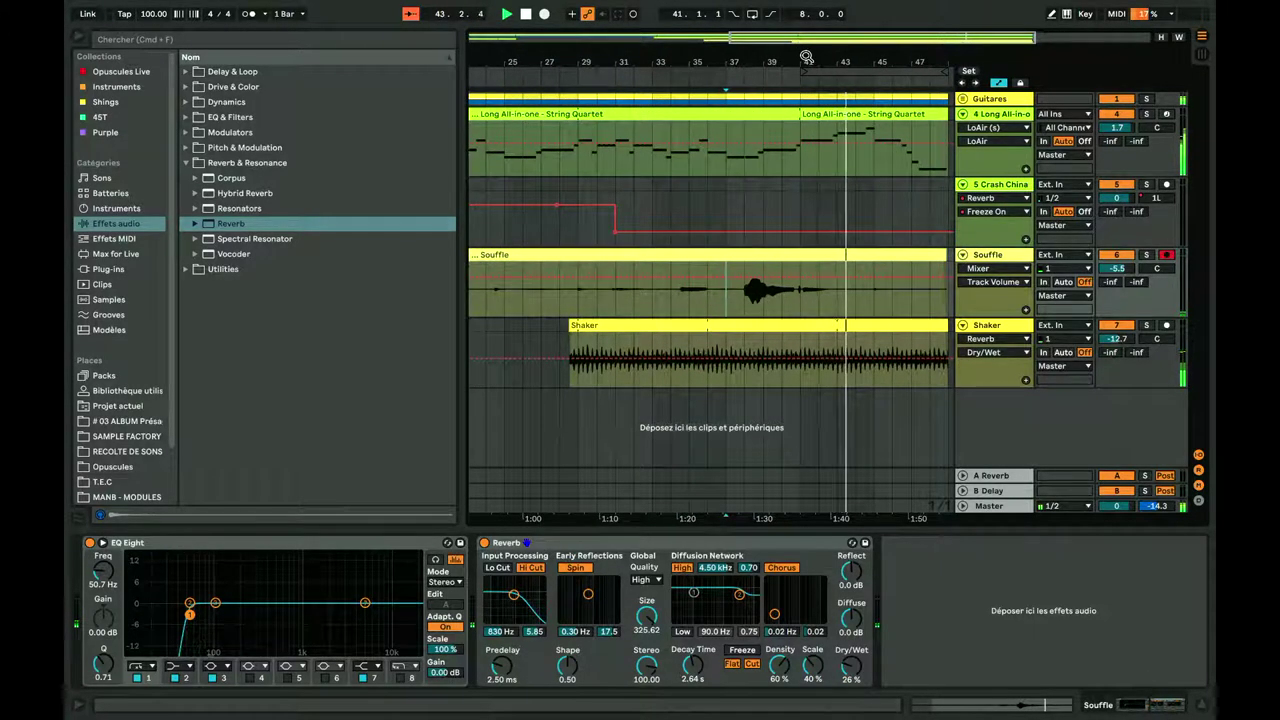
key(minus)
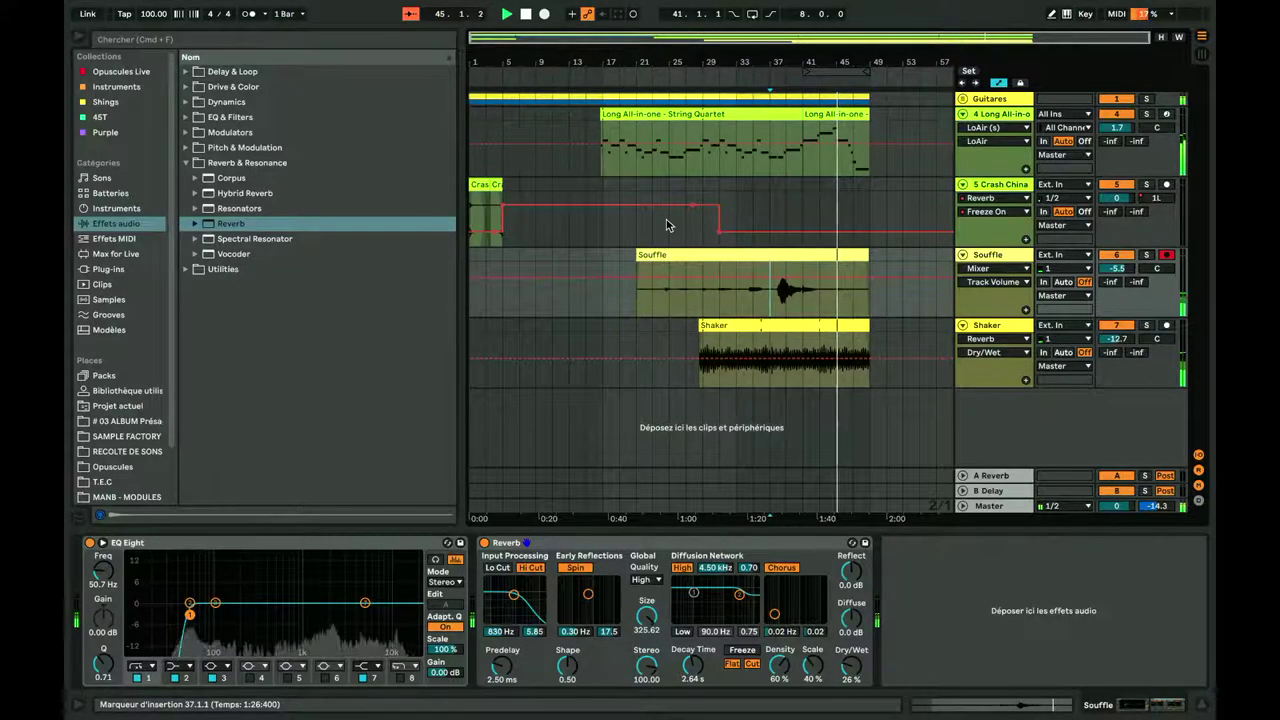
Step: Play from bar 21 and set the Souffle Reverb's Dry/Wet to 48% and its decay time to 5.21 s
click(634, 232)
key(space)
key(space)
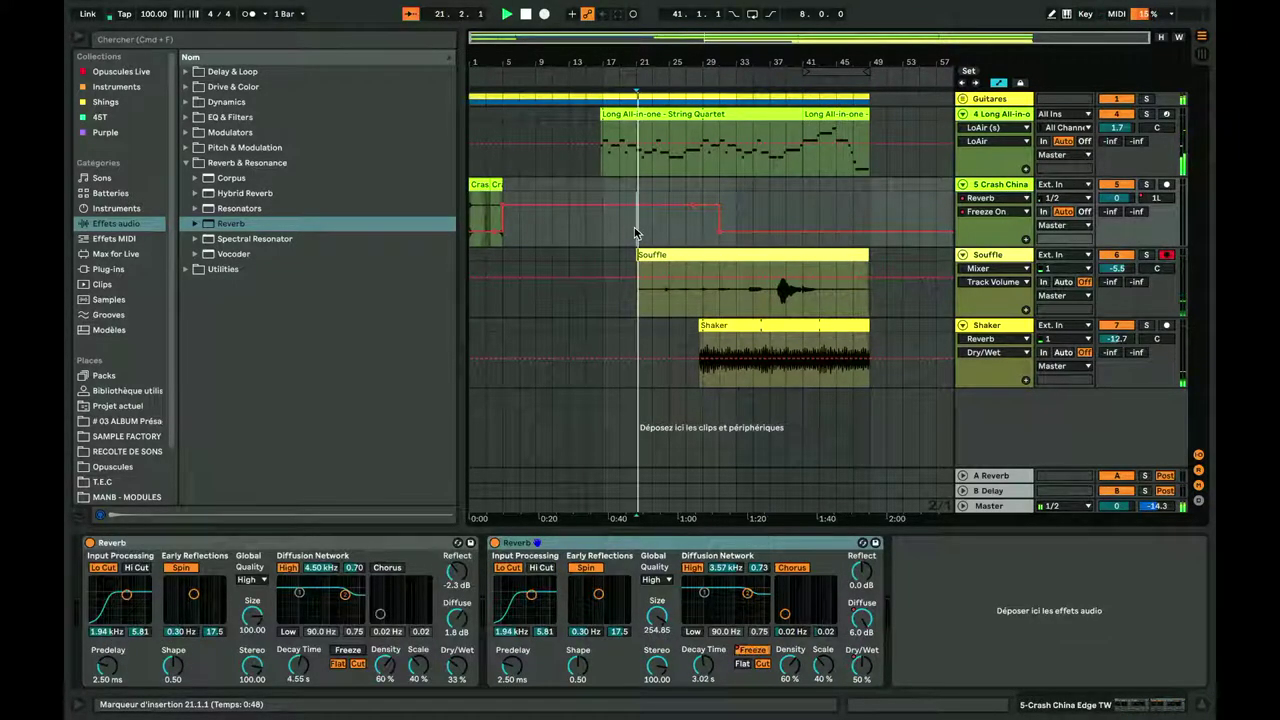
click(990, 290)
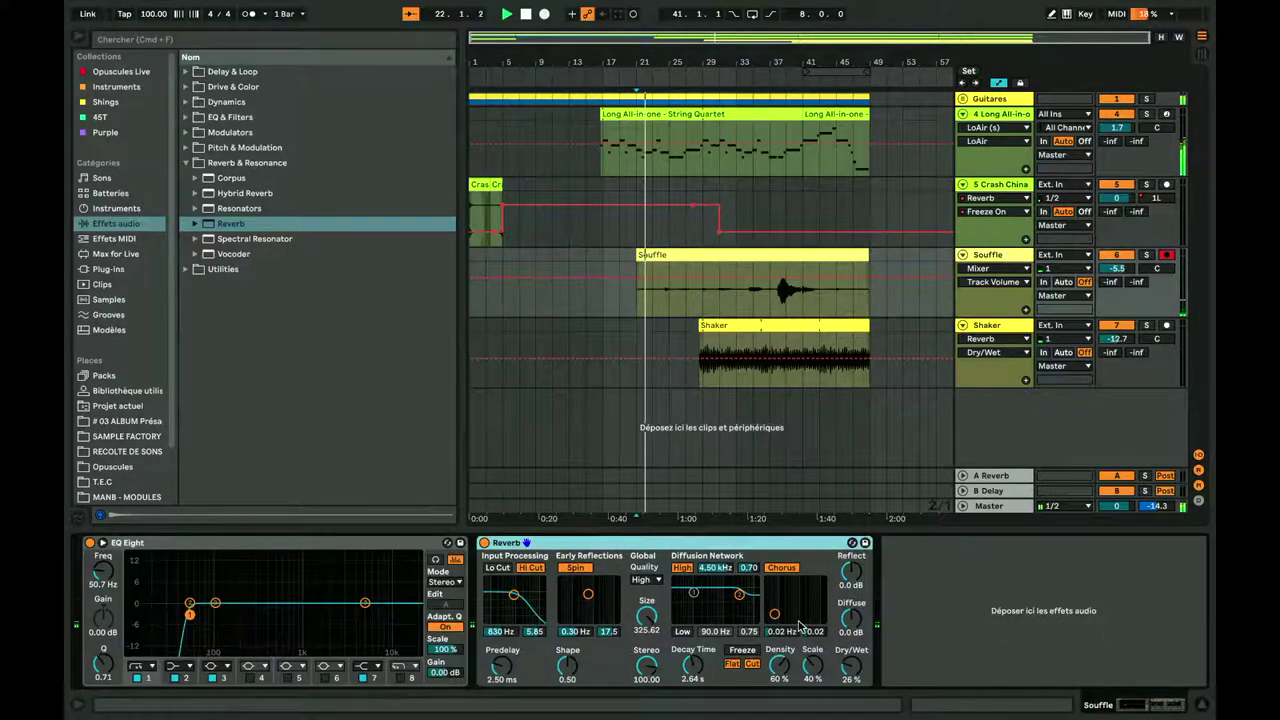
drag(851, 666, 851, 658)
drag(692, 666, 692, 640)
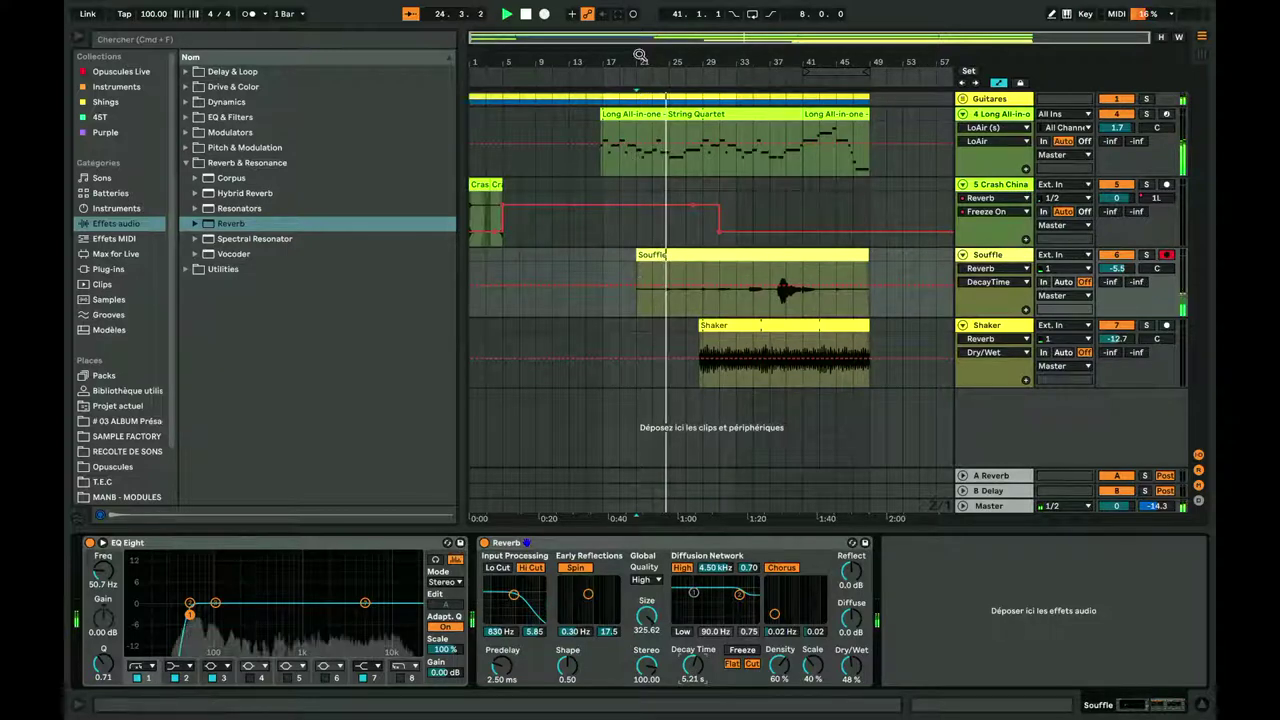
Step: Add a short fade-in to the start of the Souffle clip at bar 21, with the automation lanes hidden
click(628, 245)
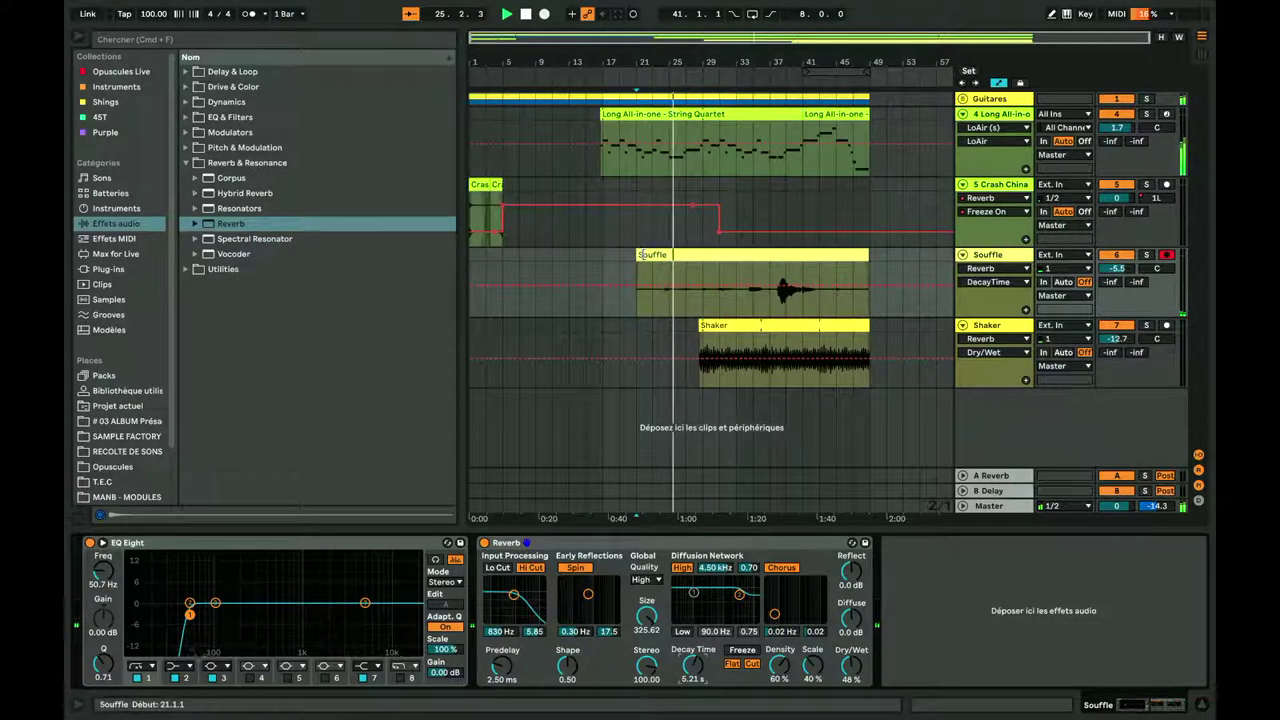
click(641, 254)
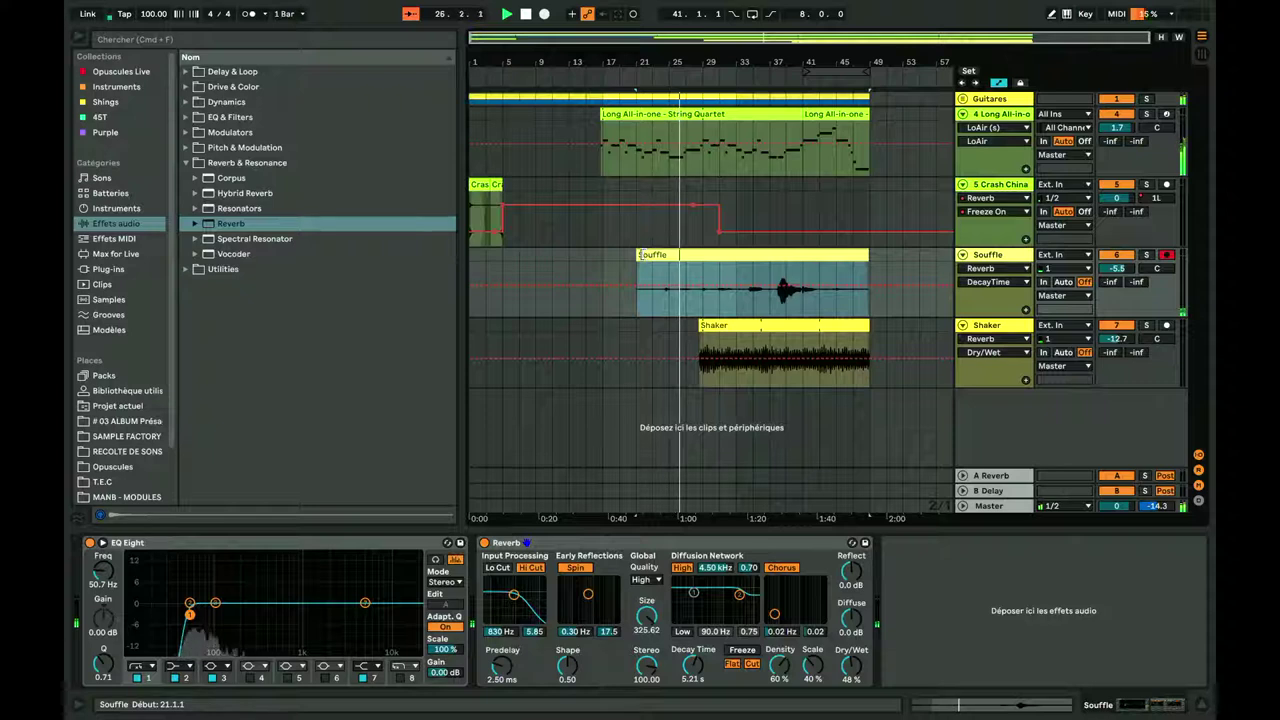
click(645, 272)
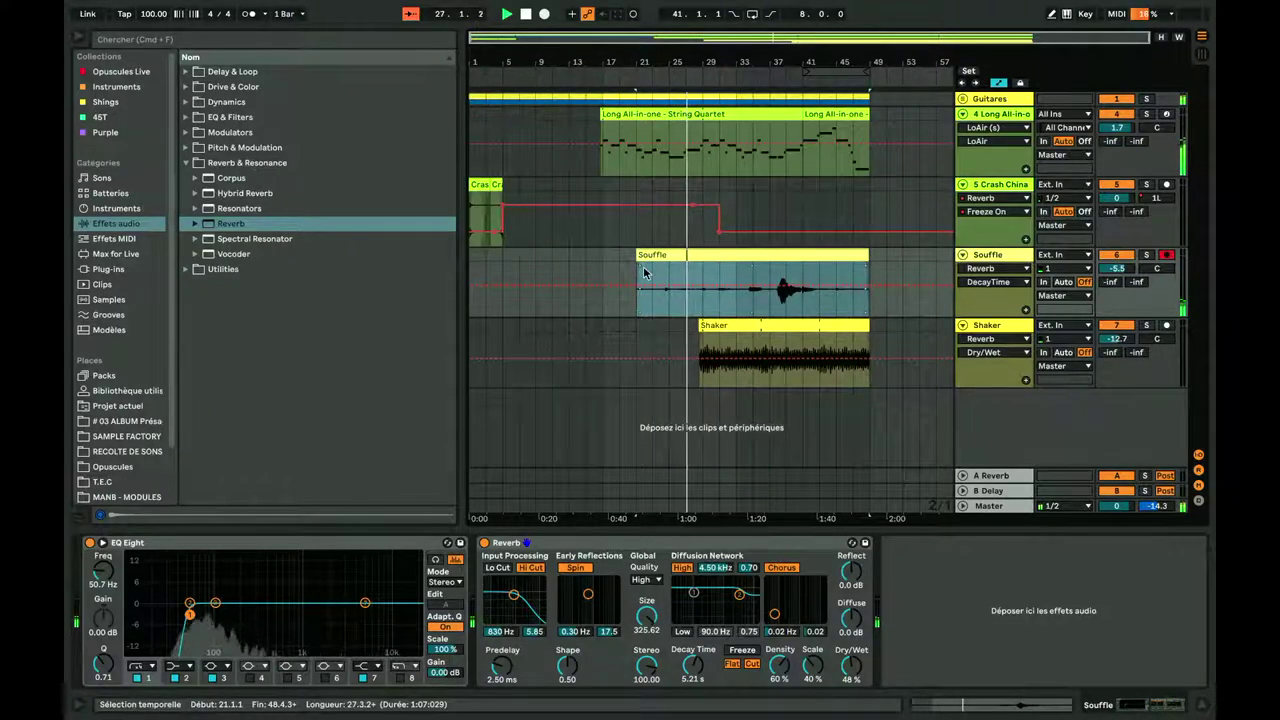
key(a)
drag(637, 263, 655, 267)
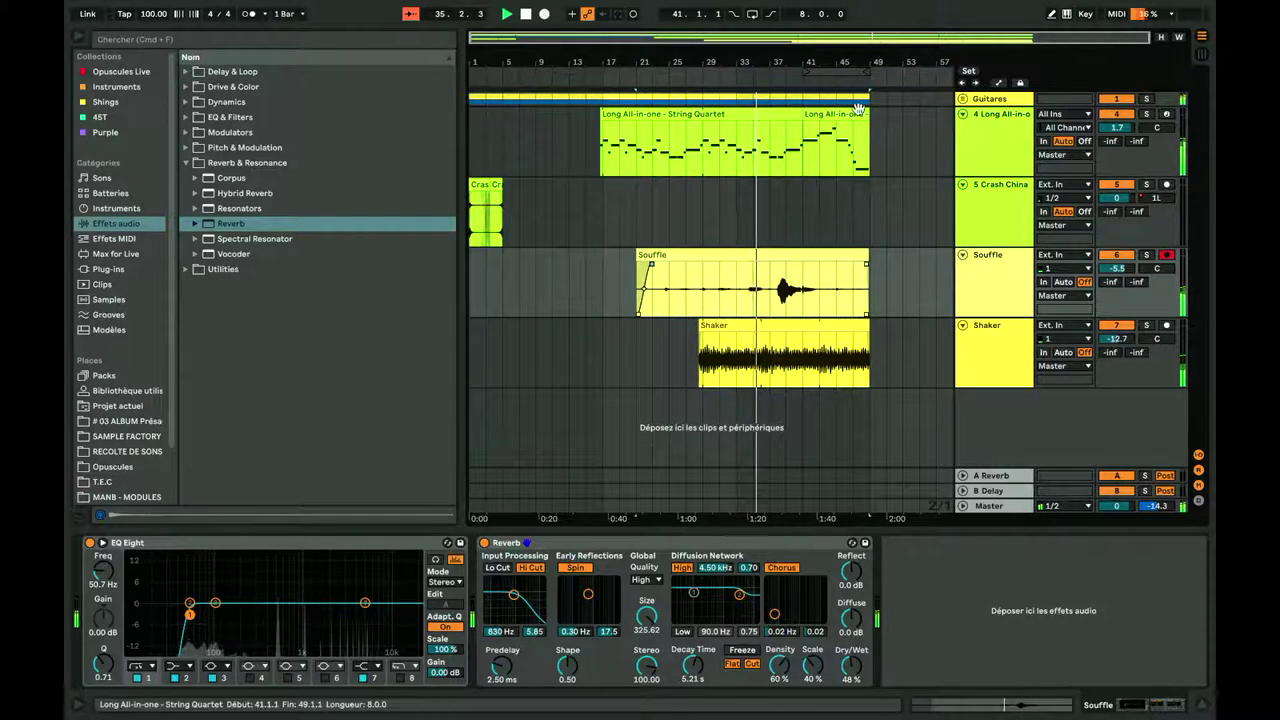
Step: Set the Souffle Reverb's size to 225.46, Dry/Wet to 36% and decay time to 2.64 s, with Spin and Chorus switched off
drag(776, 56, 776, 62)
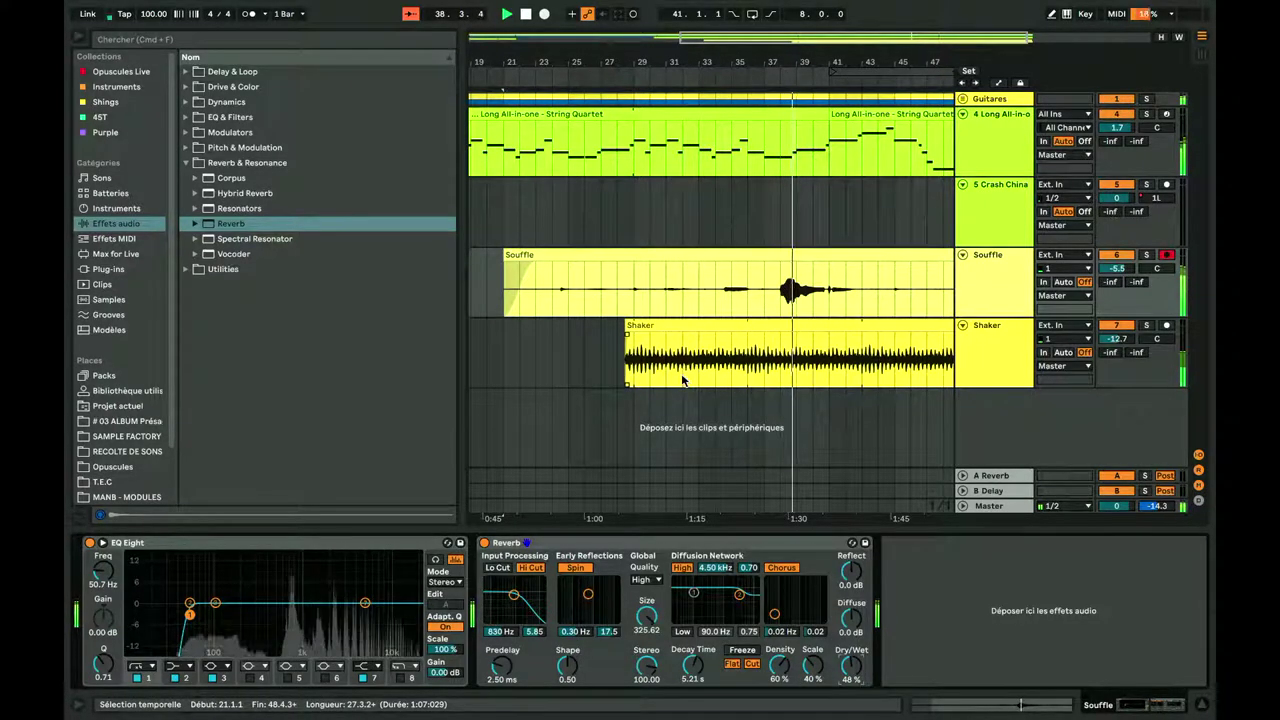
drag(646, 615, 646, 645)
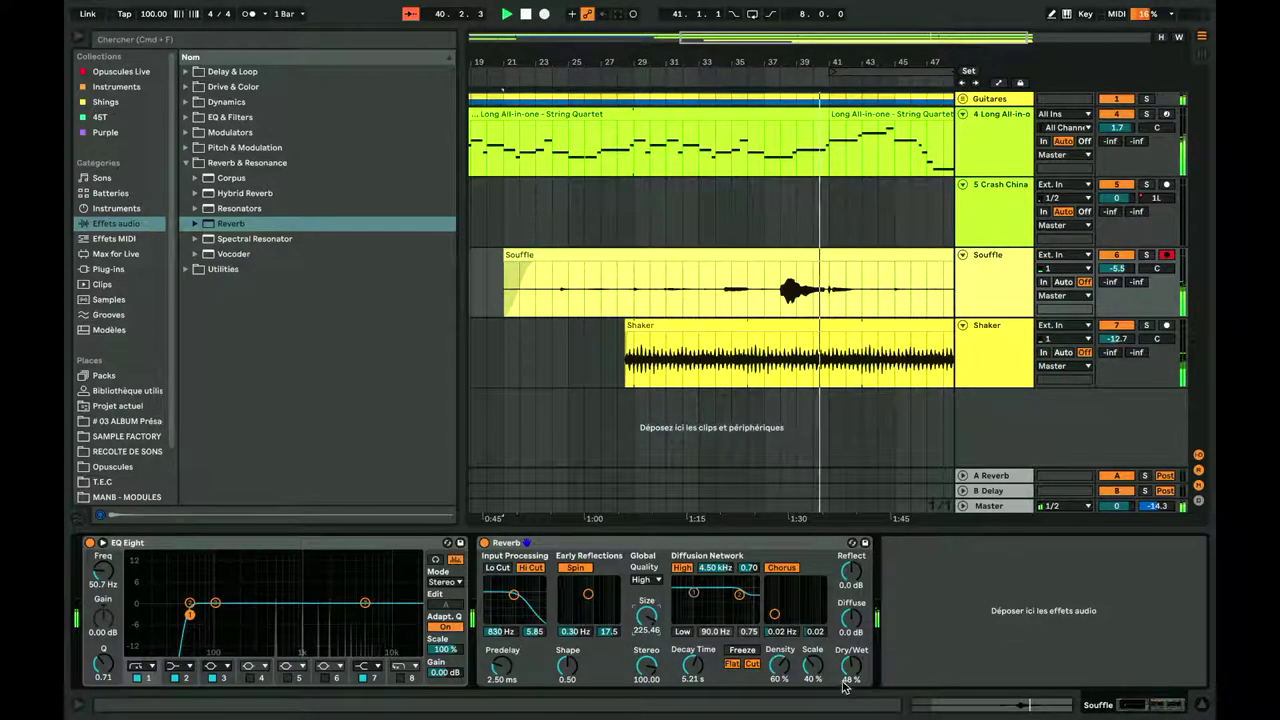
drag(850, 662, 850, 676)
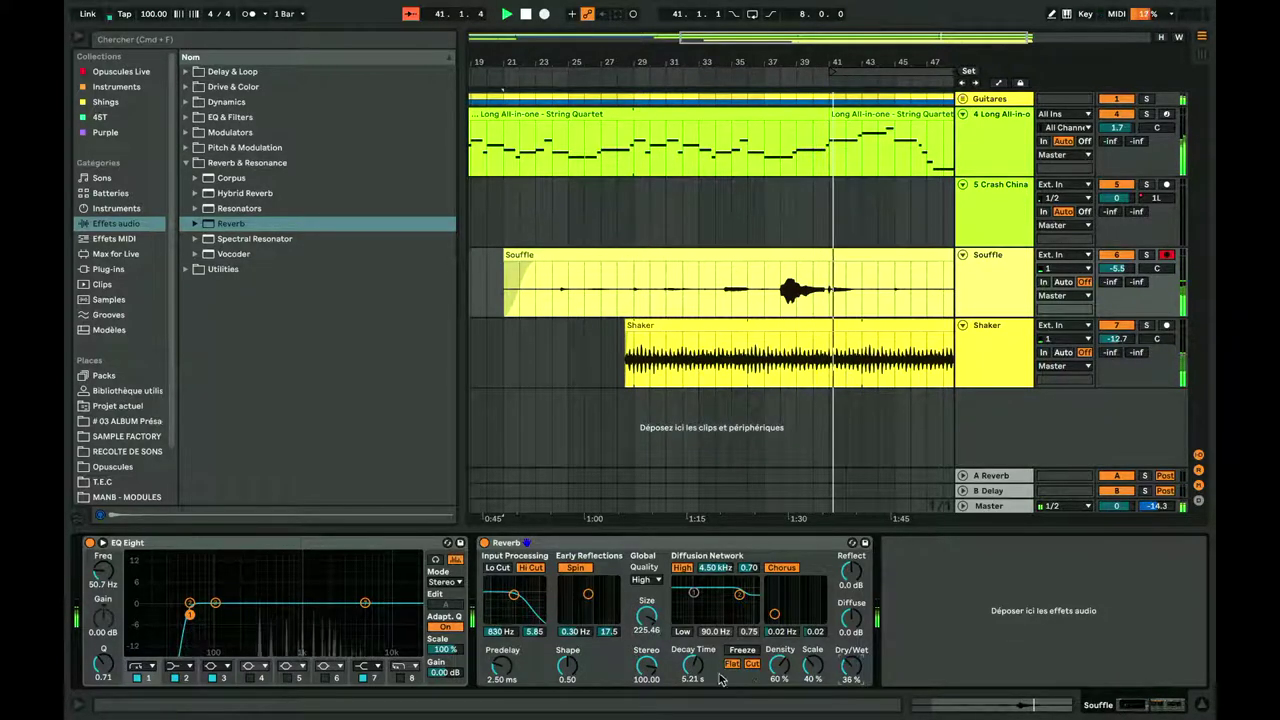
drag(692, 663, 692, 680)
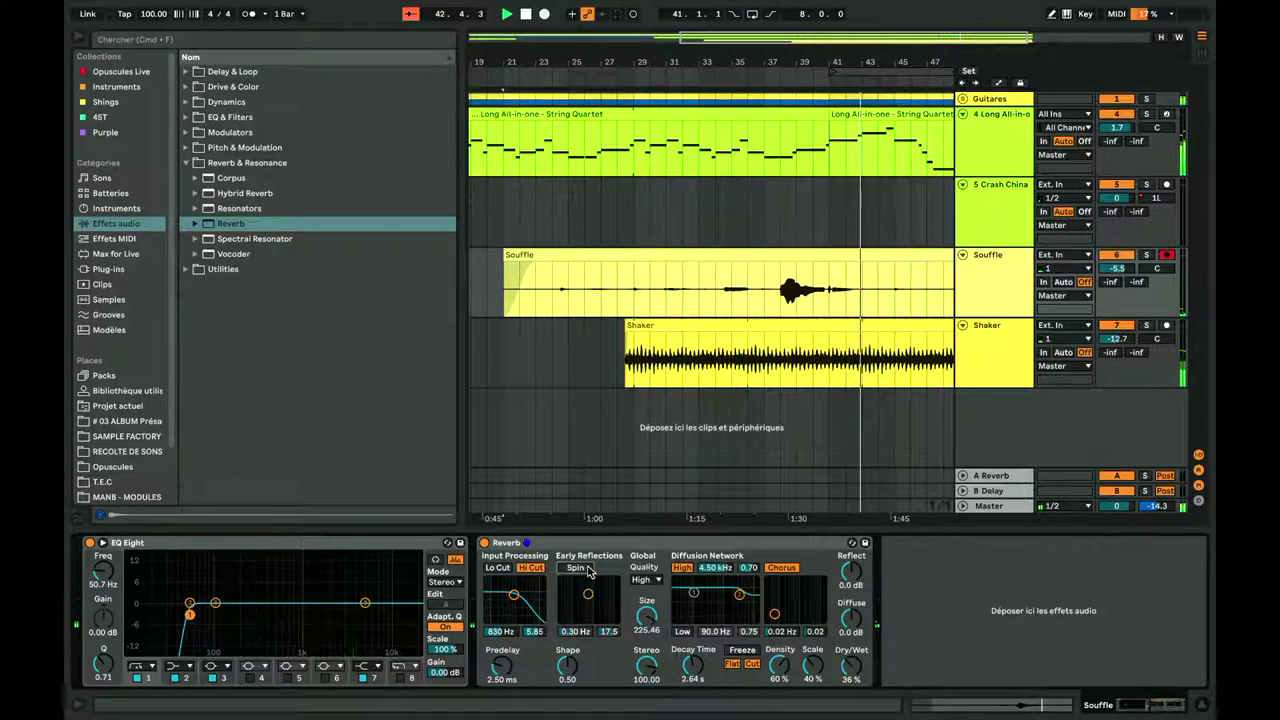
click(778, 566)
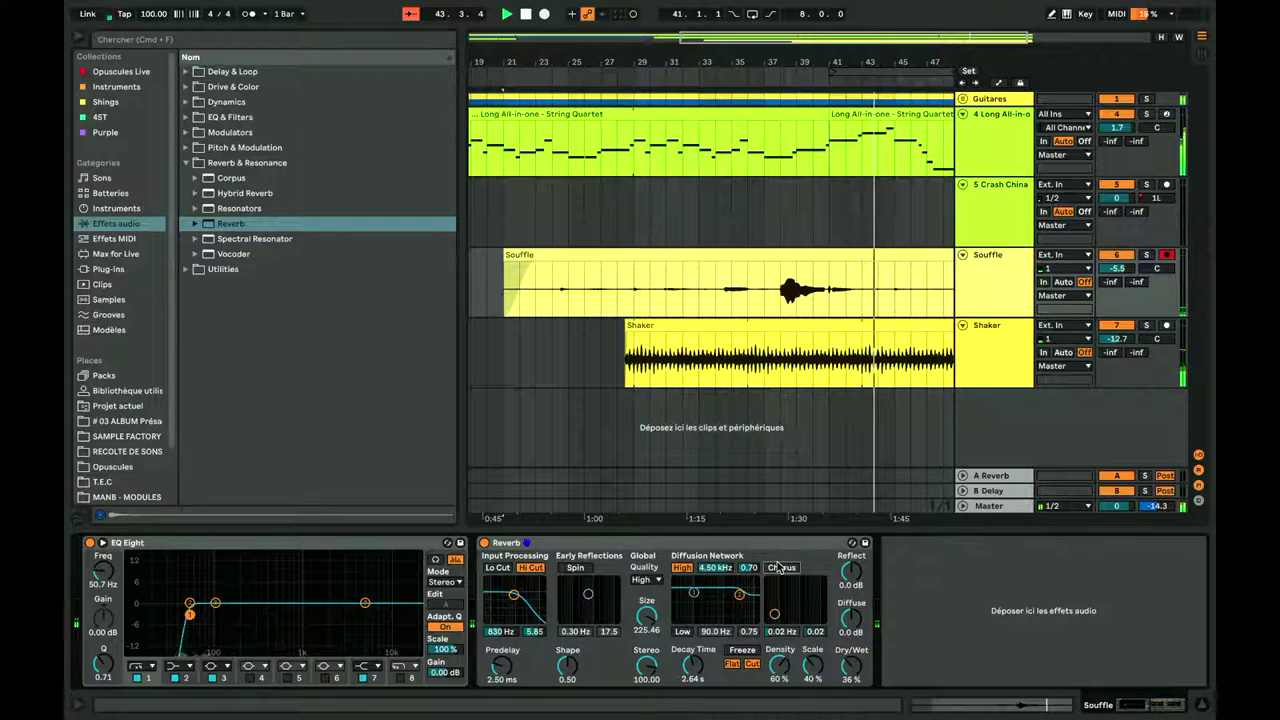
Step: Play from bar 34, lower the Shaker track's volume to -19.9 dB and set its Reverb decay time to 2.64 s
click(722, 290)
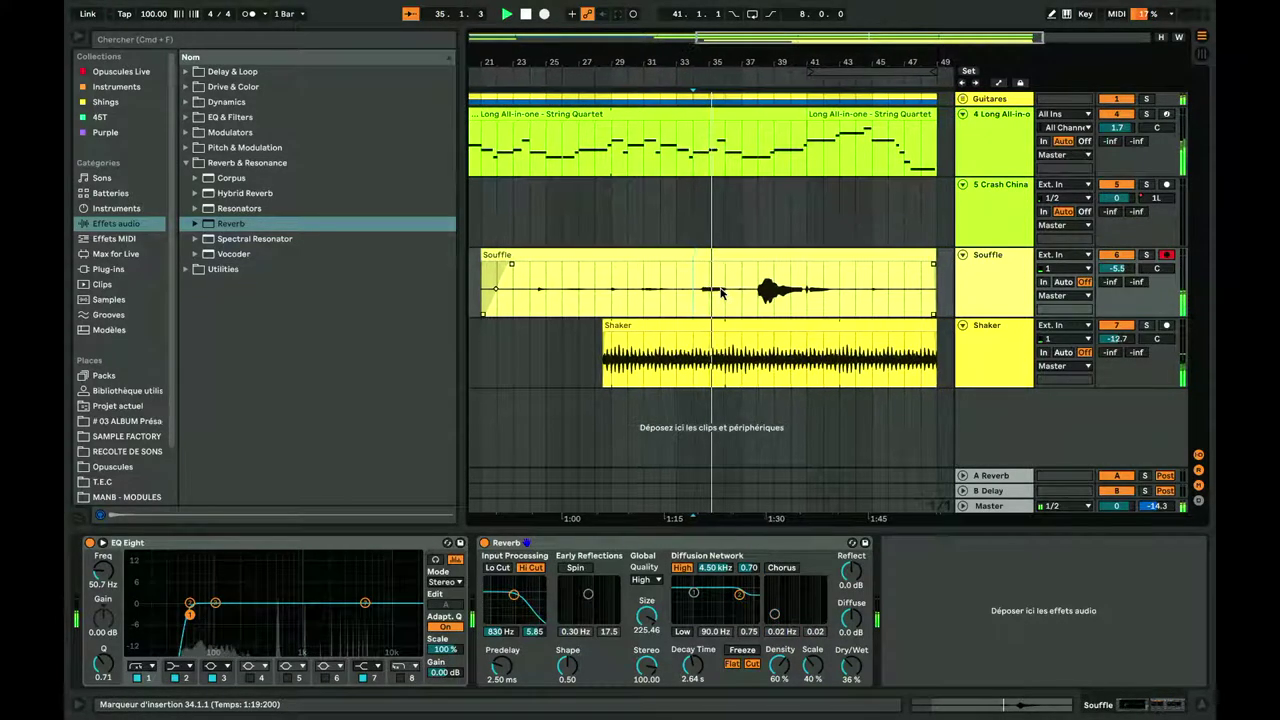
key(minus)
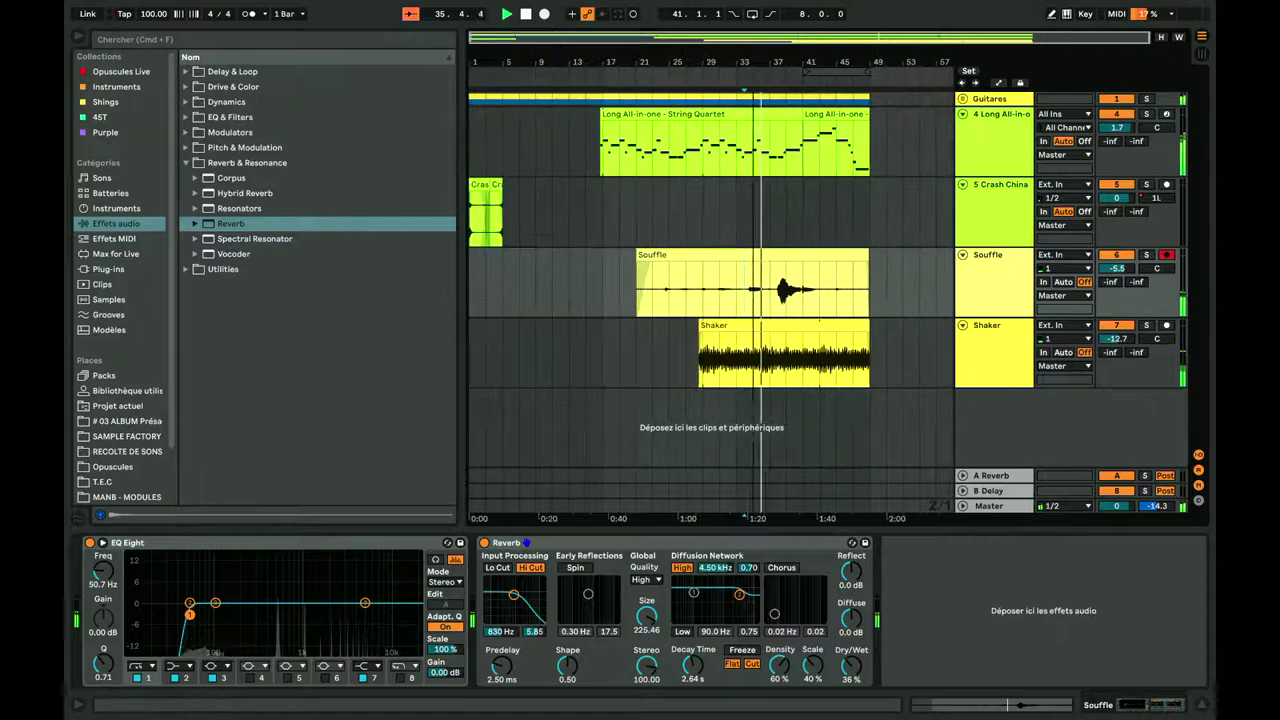
drag(1117, 337, 1117, 343)
click(987, 325)
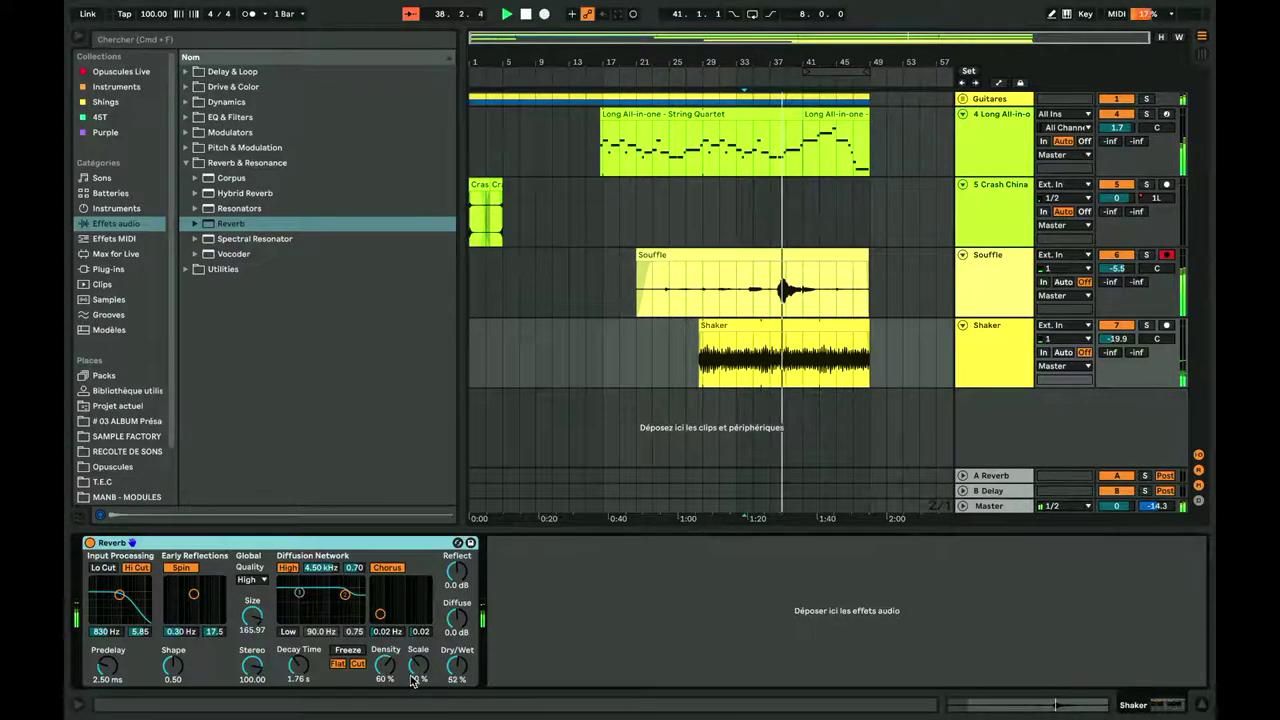
drag(293, 674, 293, 650)
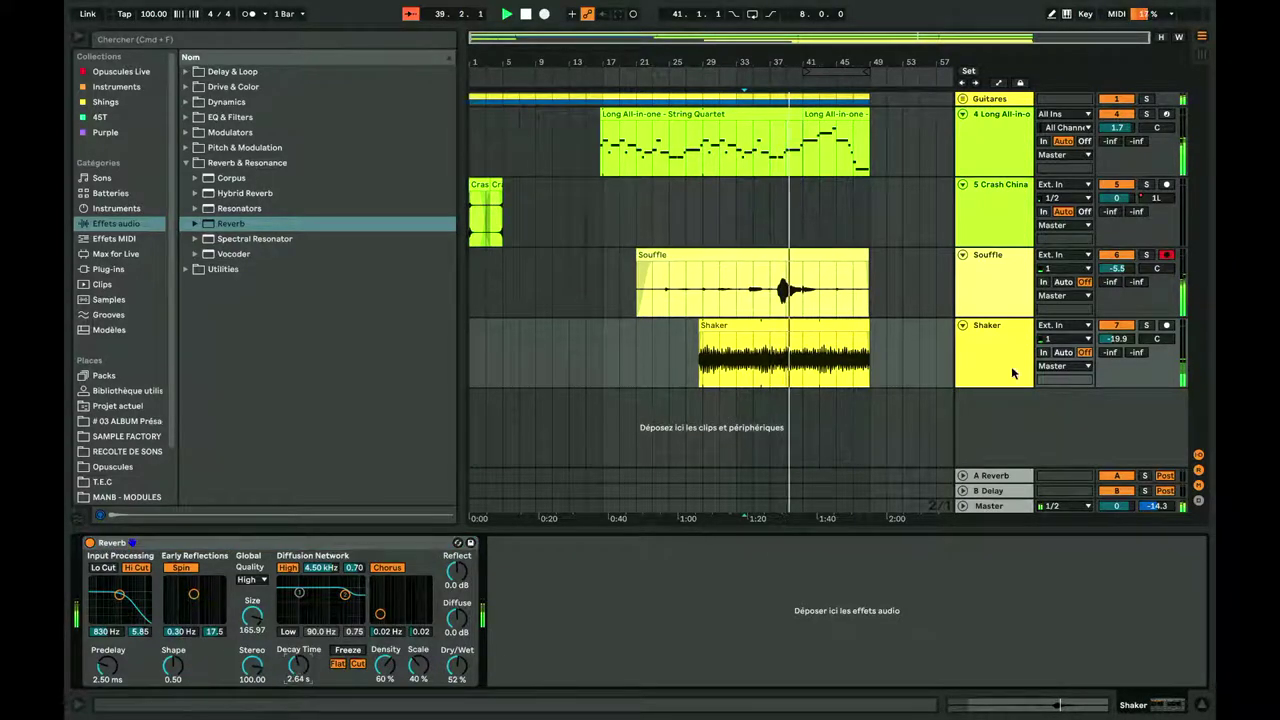
Step: Set the Souffle track's send A to -44.0 dB and send B to -20.6 dB
drag(1111, 281, 1137, 268)
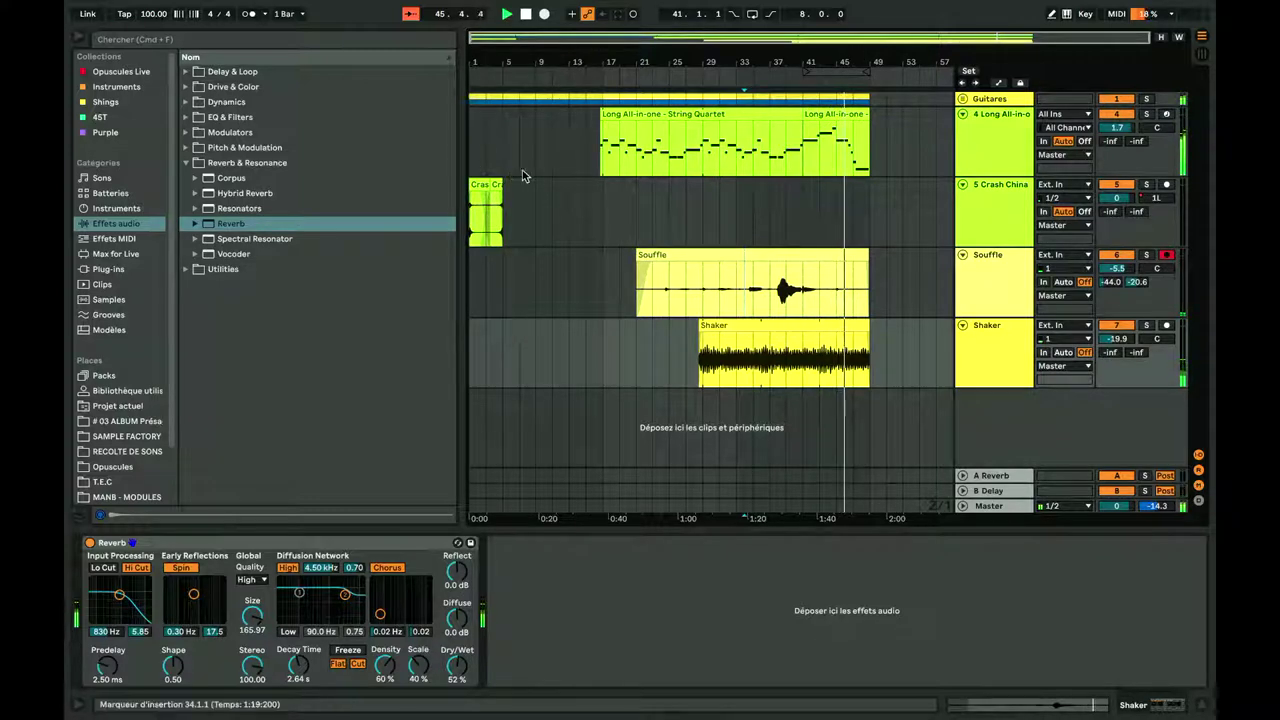
Step: Copy the Crash China audio from bars 3 to 5, paste it at bar 47, and play through the arrangement's ending
drag(489, 199, 503, 200)
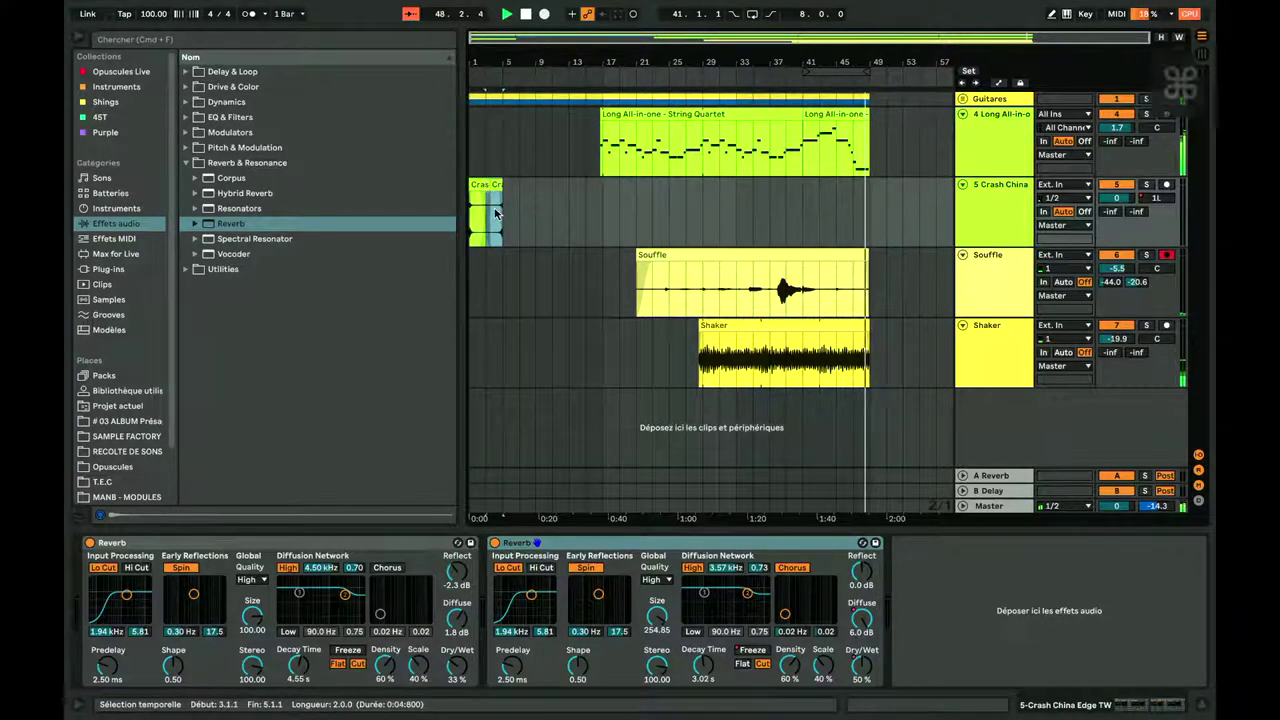
drag(869, 226, 845, 215)
key(ctrl+v)
key(ctrl+z)
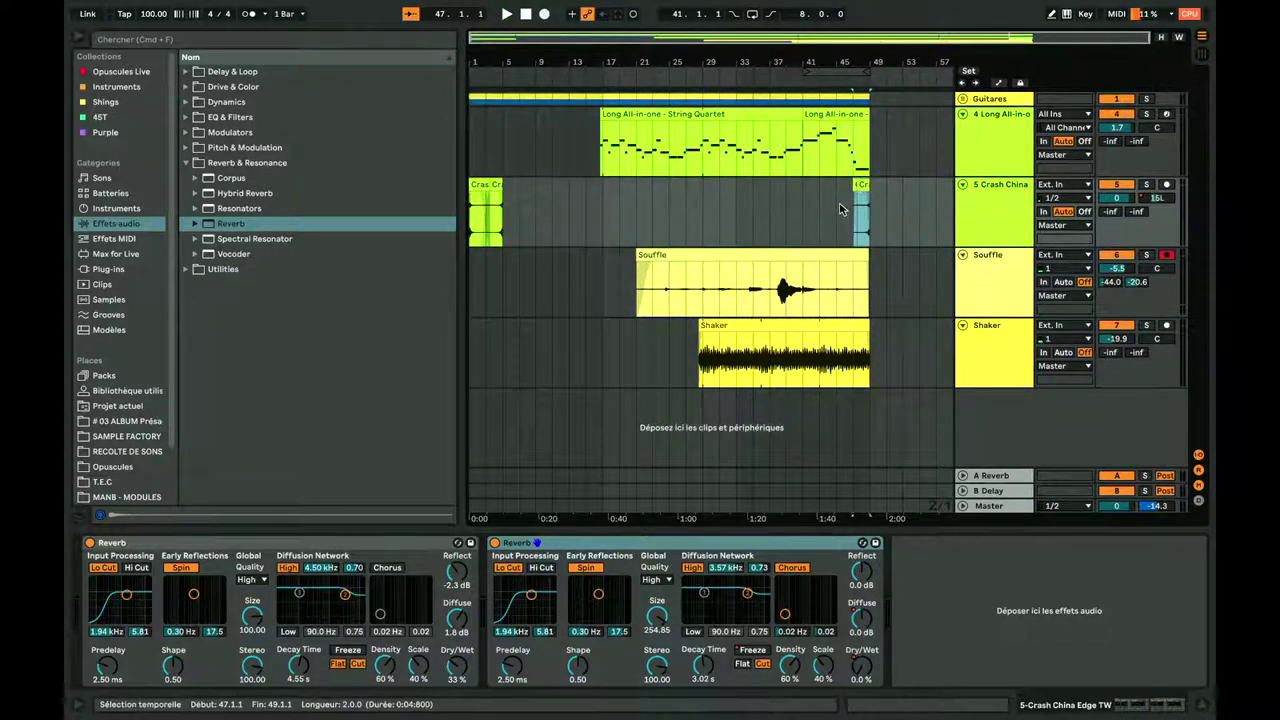
drag(868, 40, 872, 67)
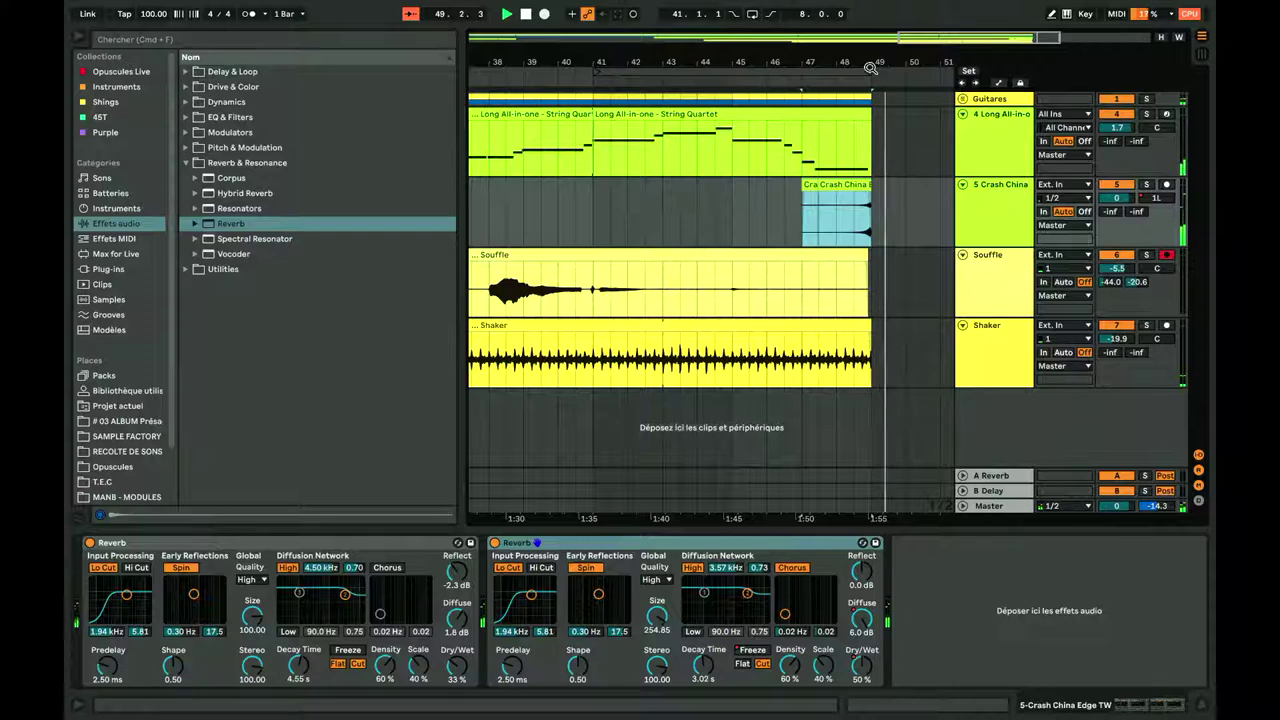
mouse_move(872, 61)
mouse_down()
mouse_move(837, 63)
mouse_move(862, 62)
mouse_up()
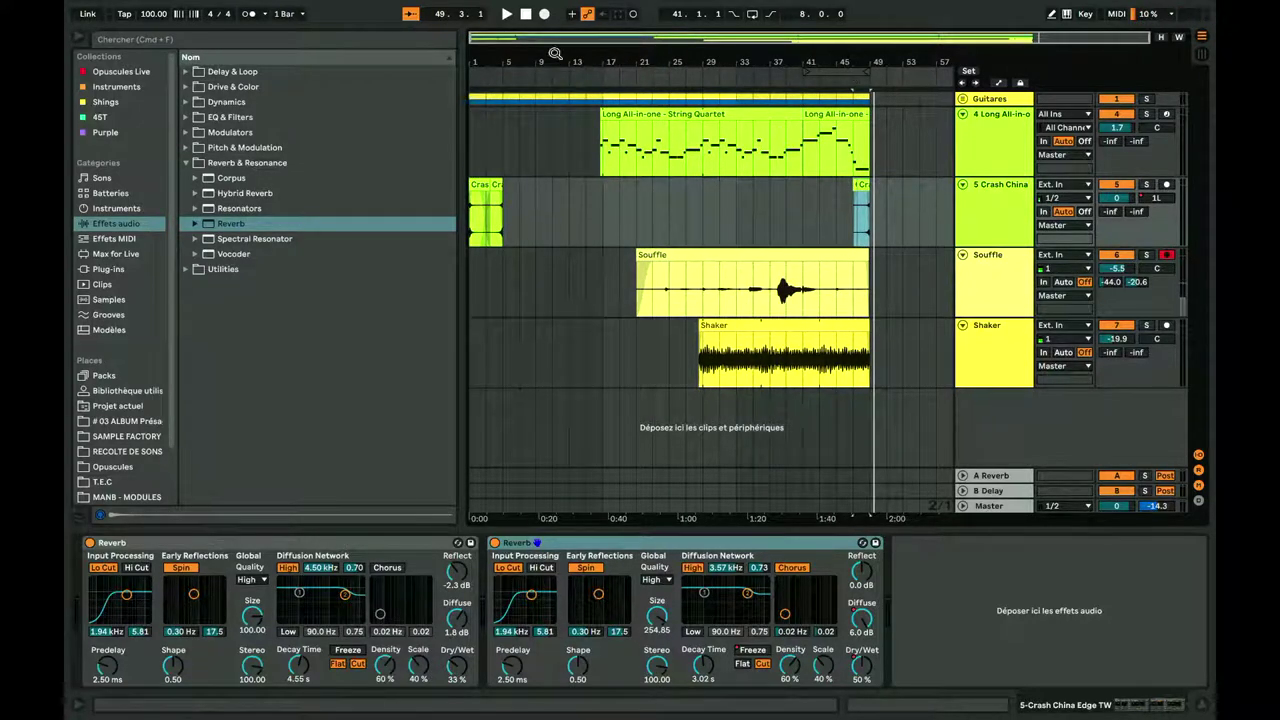
Step: Disarm recording on the Souffle track and add a locator named "Sol ?" at bar 49, where the clips end
click(526, 14)
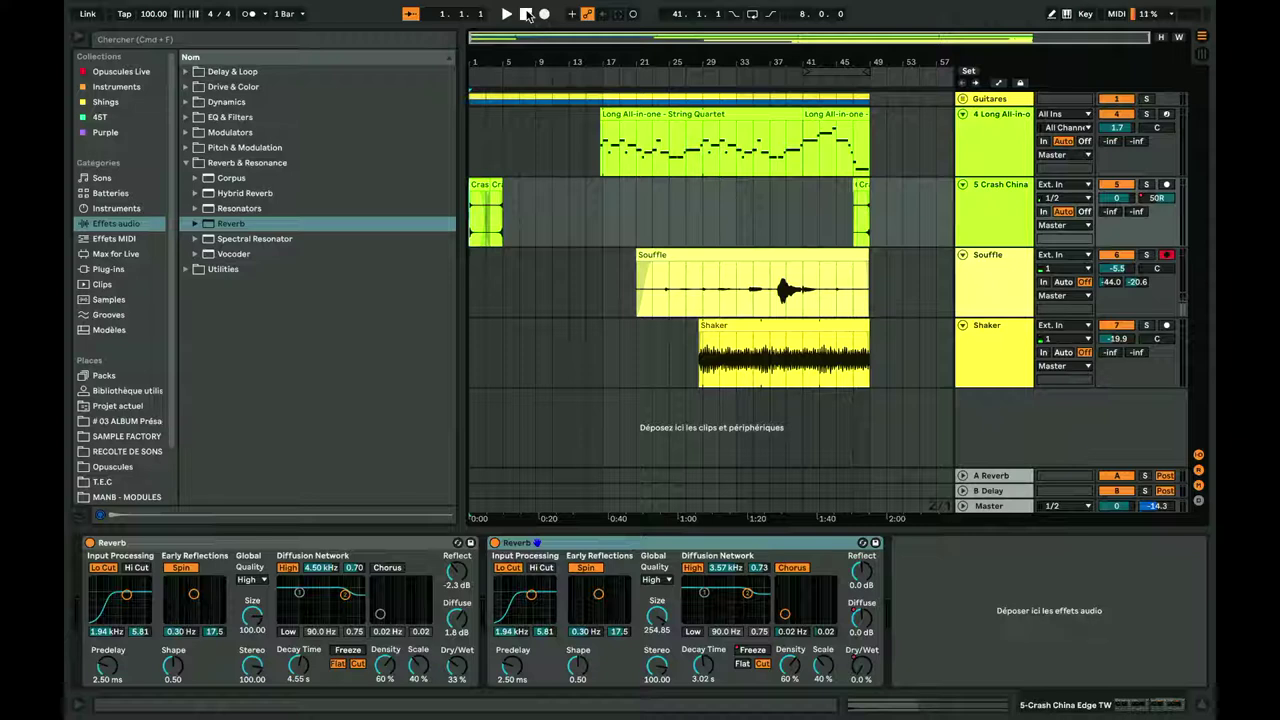
click(527, 14)
click(872, 162)
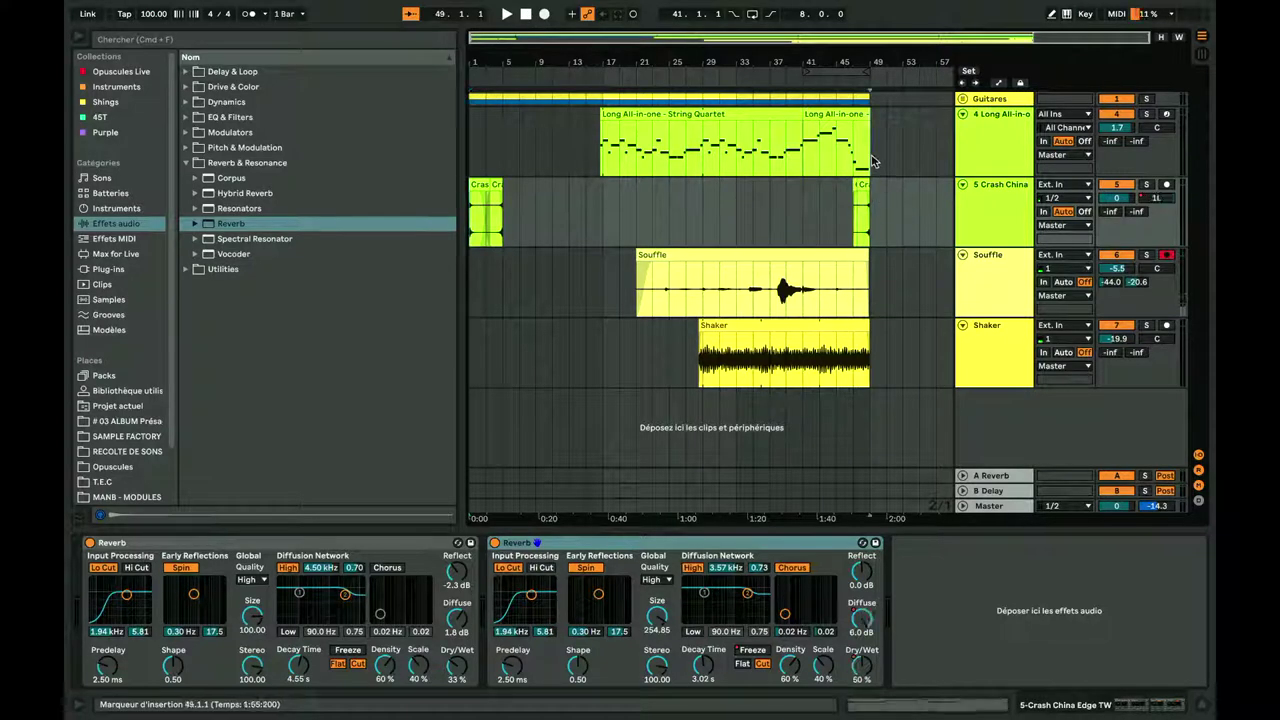
click(872, 98)
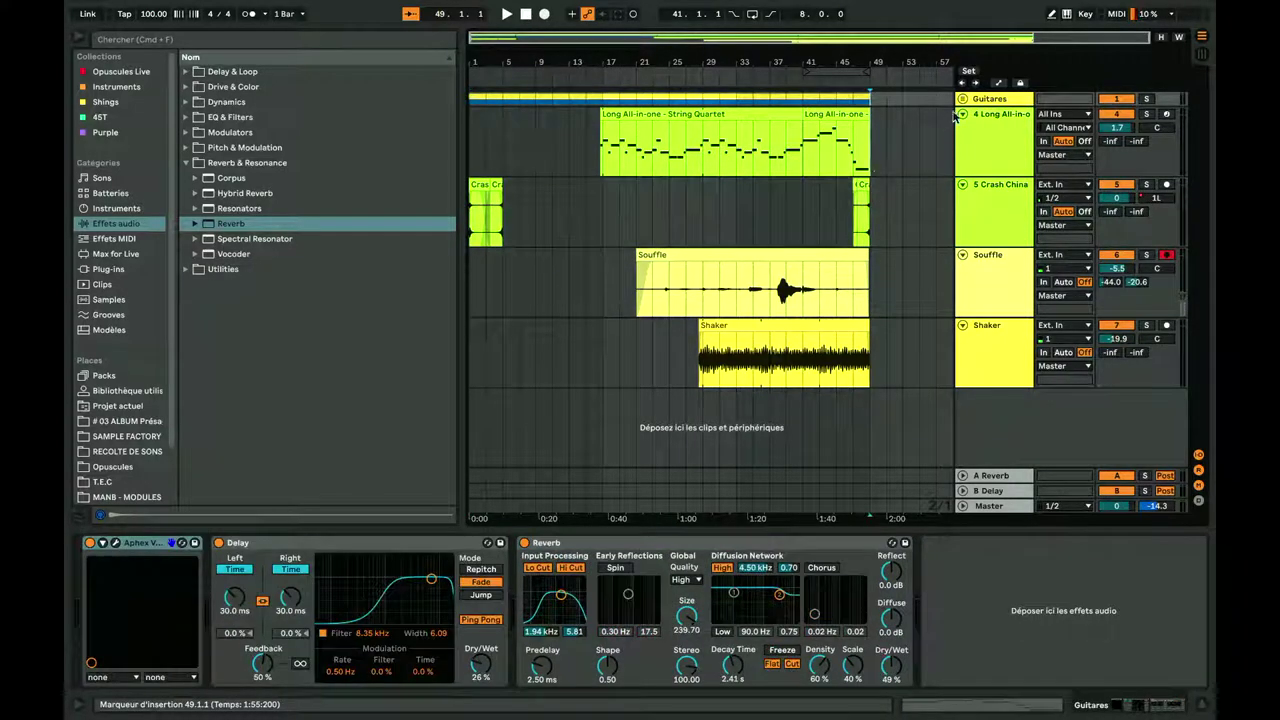
click(528, 16)
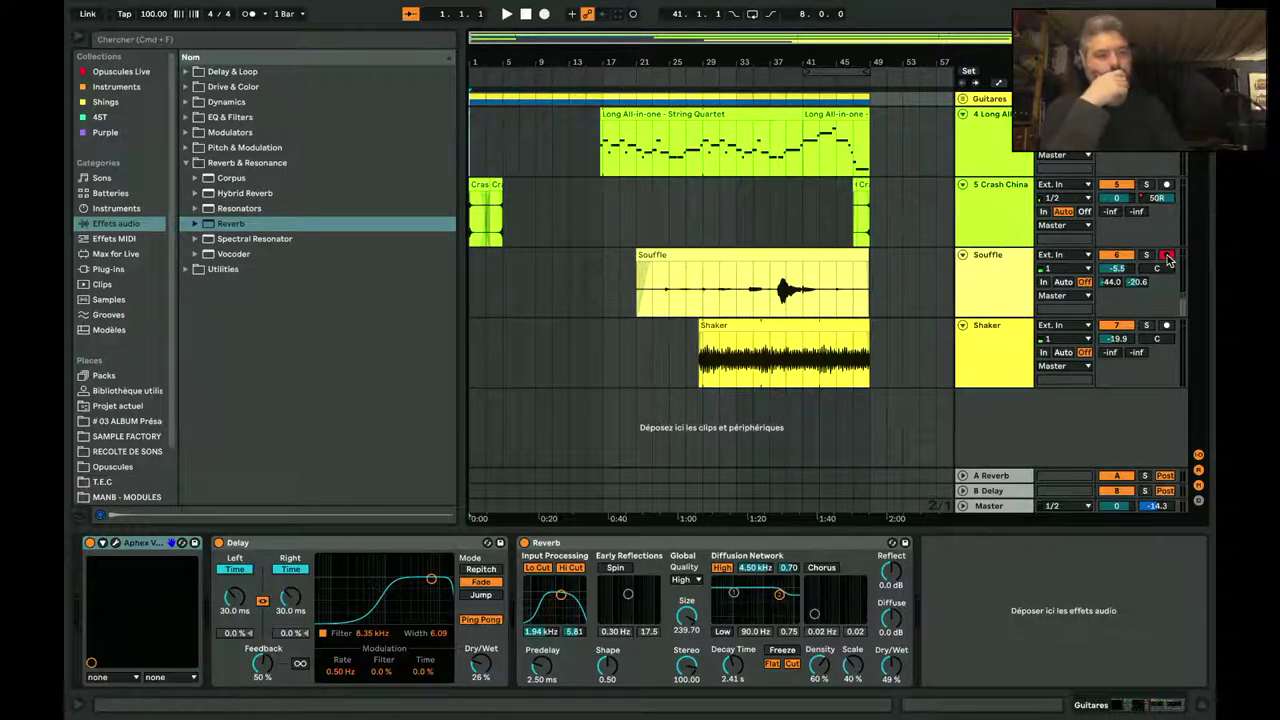
right_click(867, 77)
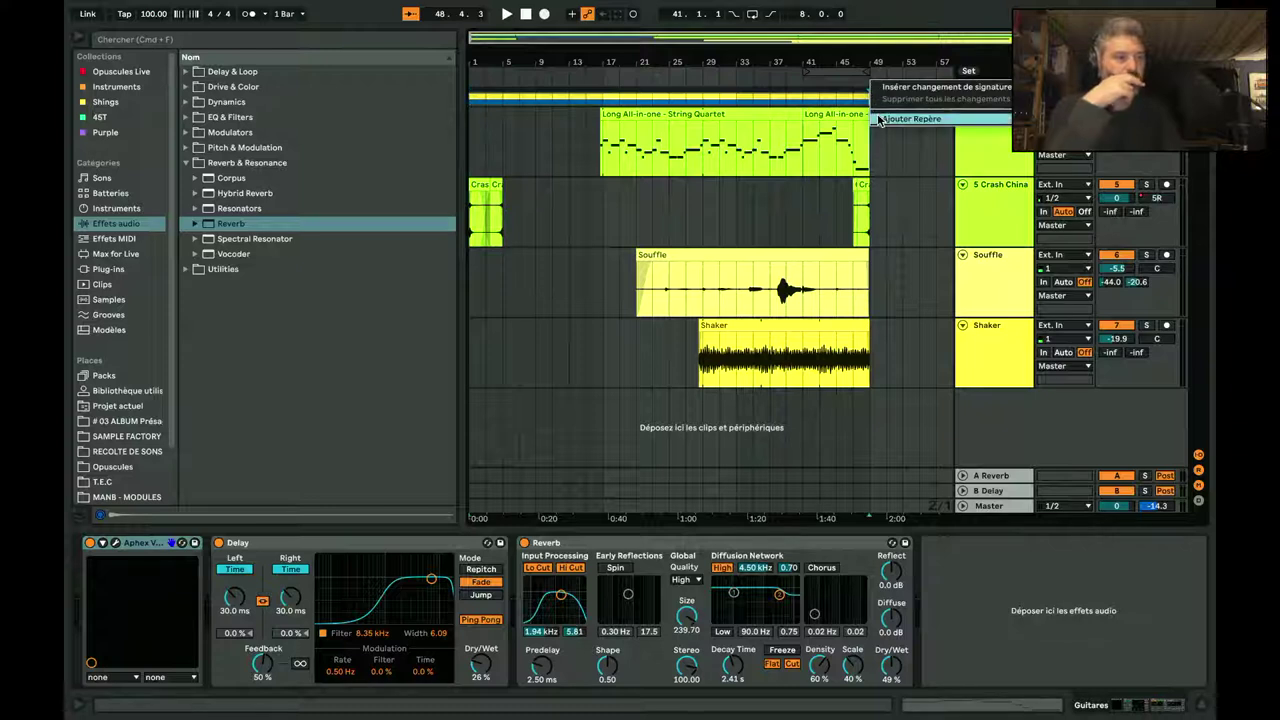
click(879, 120)
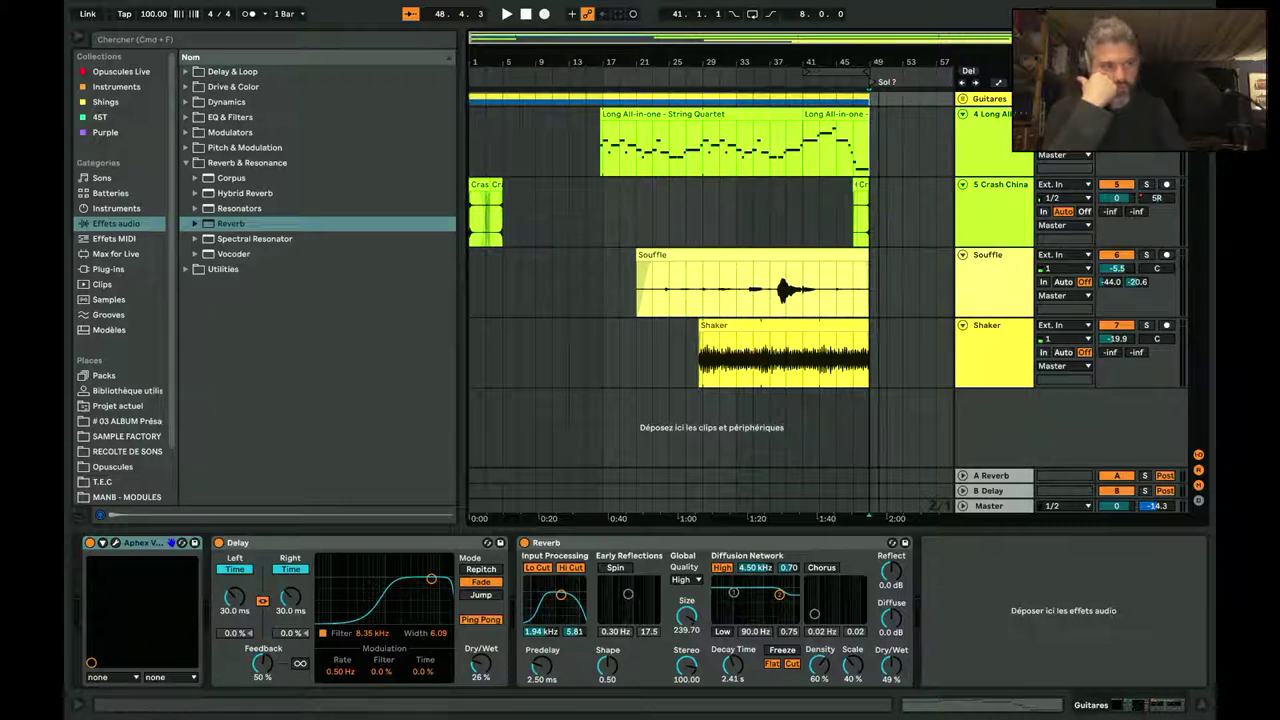
Step: Place the insertion marker at bar 1 and fold the String Quartet, Crash China, Souffle and Shaker tracks
click(476, 126)
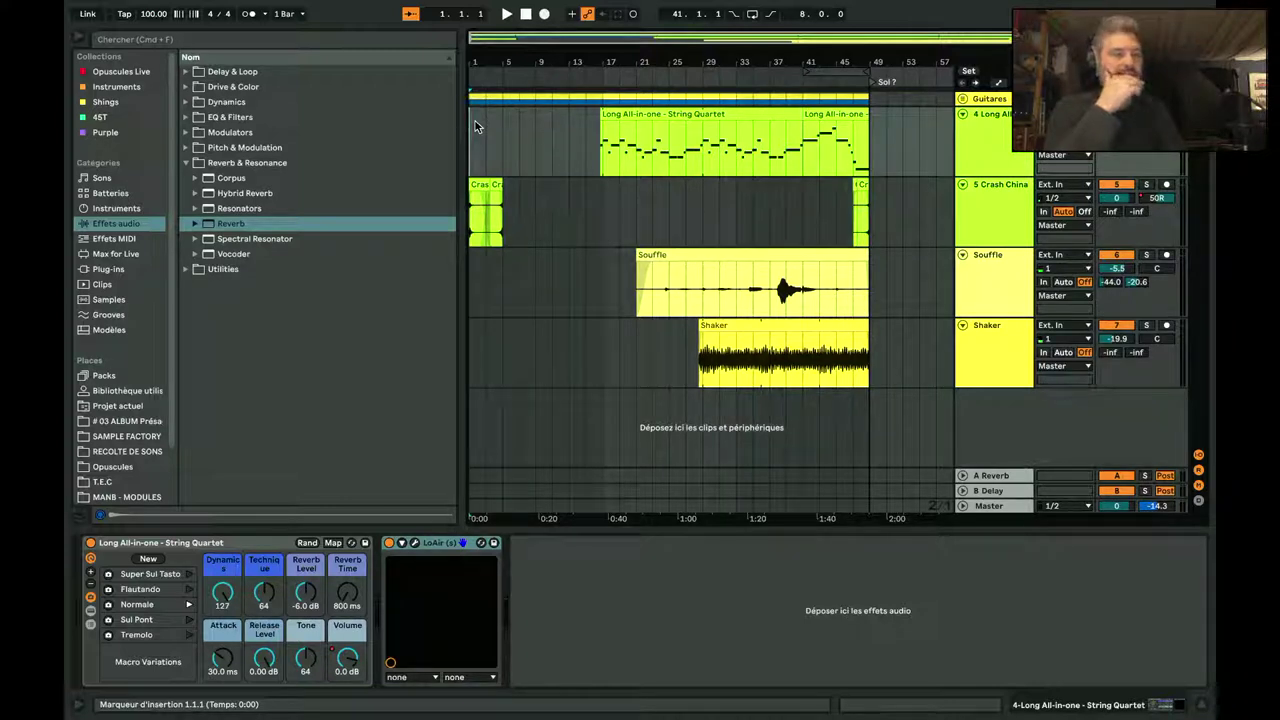
click(961, 115)
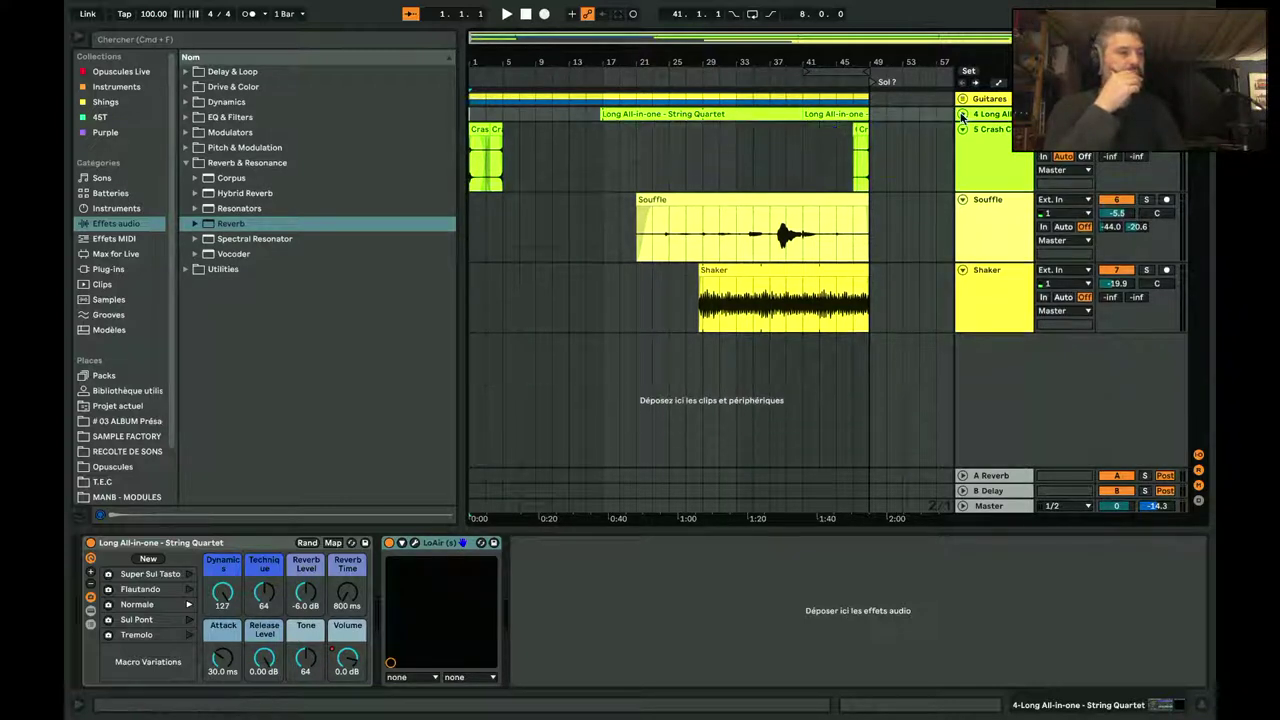
click(962, 129)
click(962, 145)
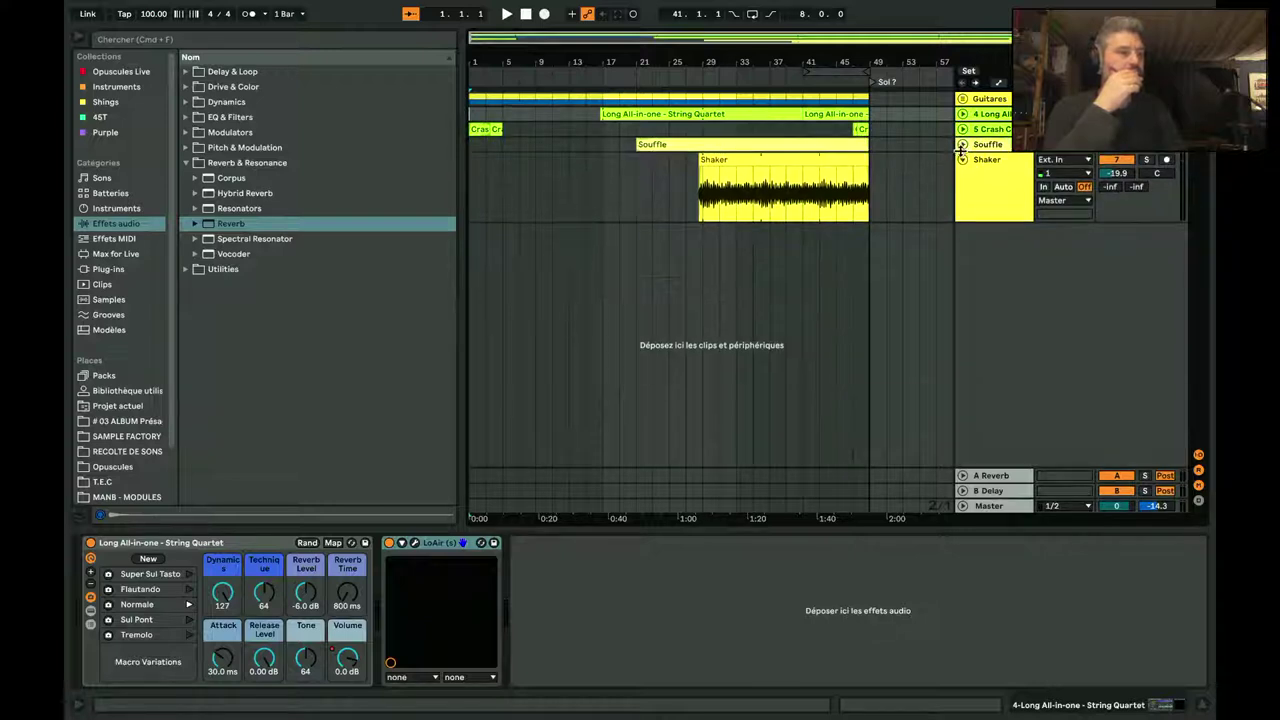
click(962, 160)
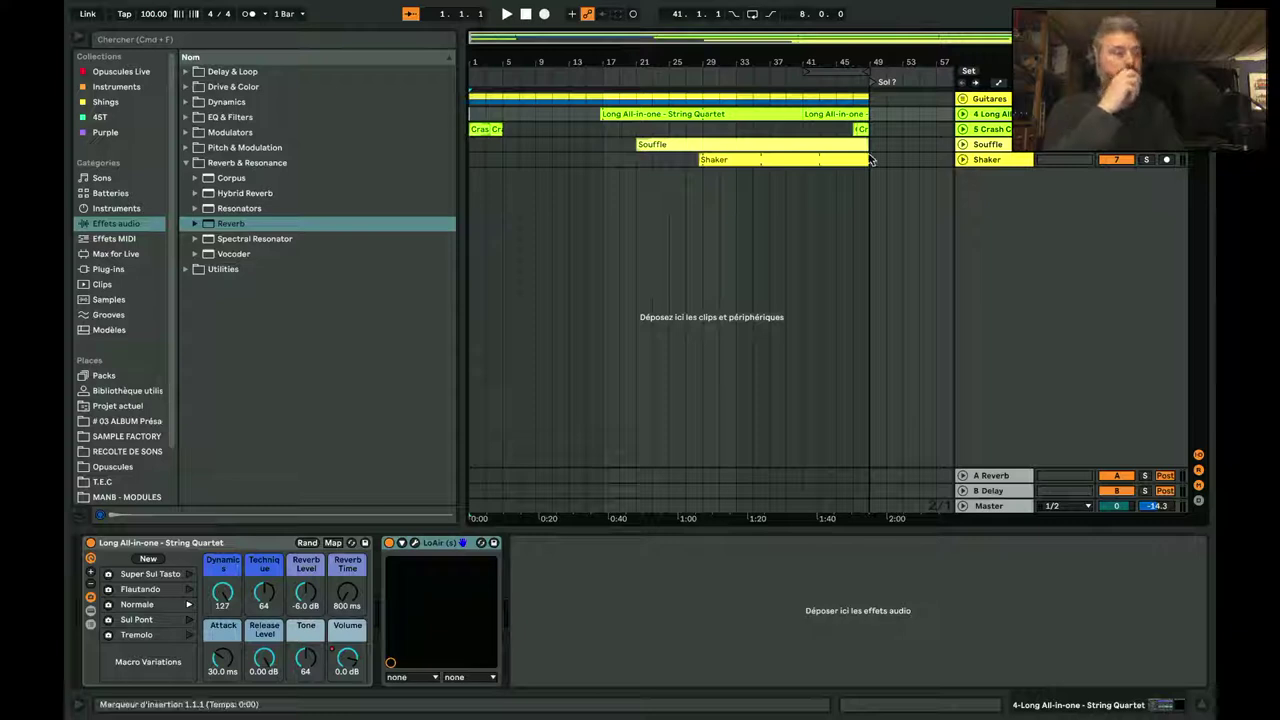
Step: Play from bar 1, unfold the Crash China track and set its first clip's gain to -3.83 dB
click(508, 15)
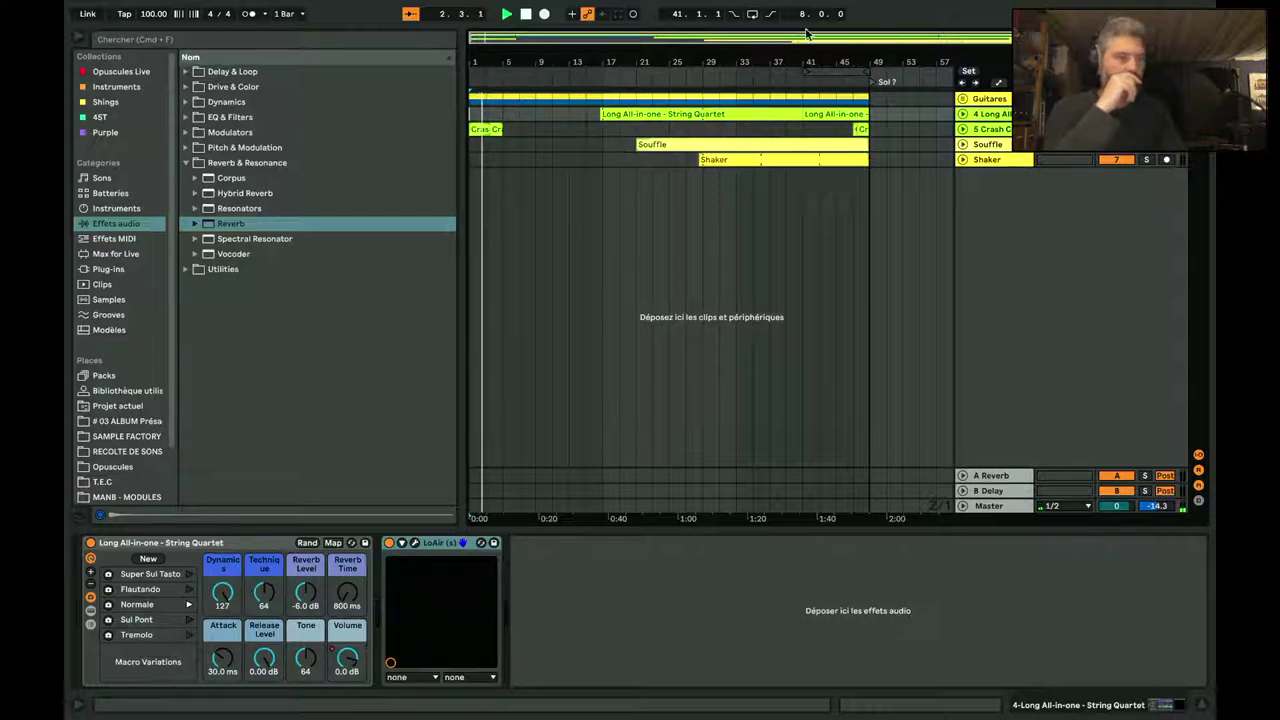
key(u)
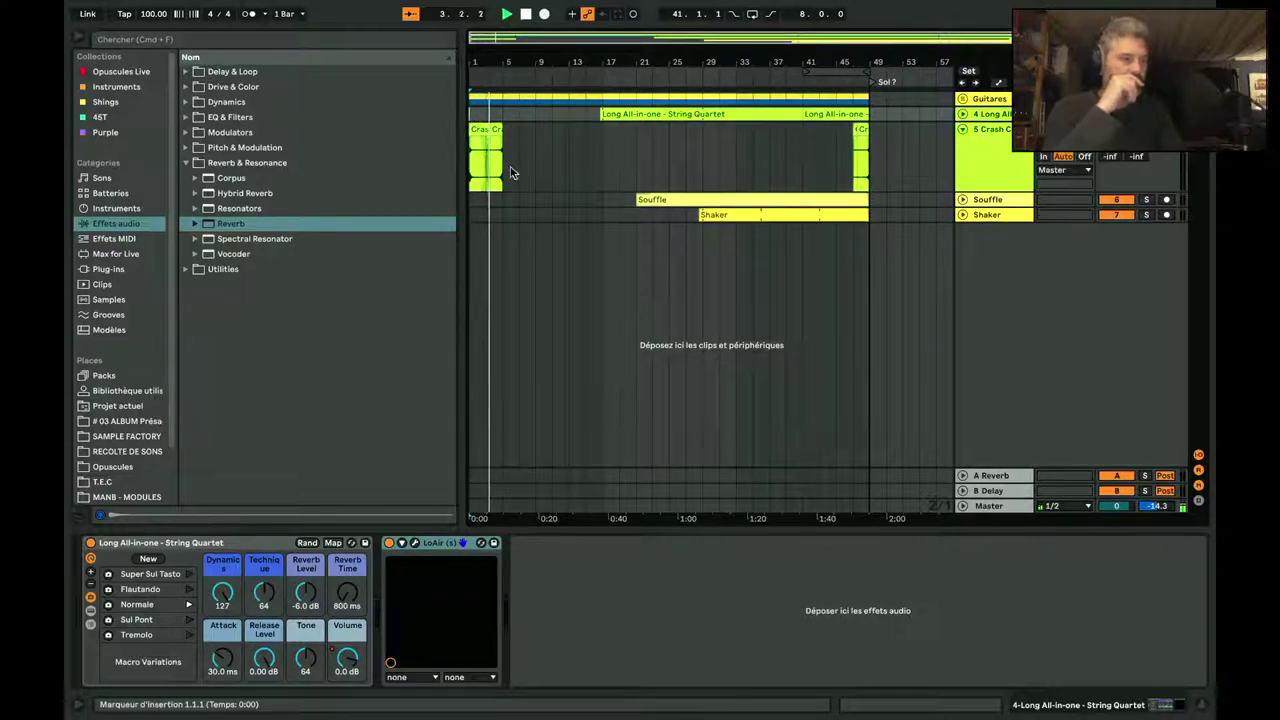
click(478, 145)
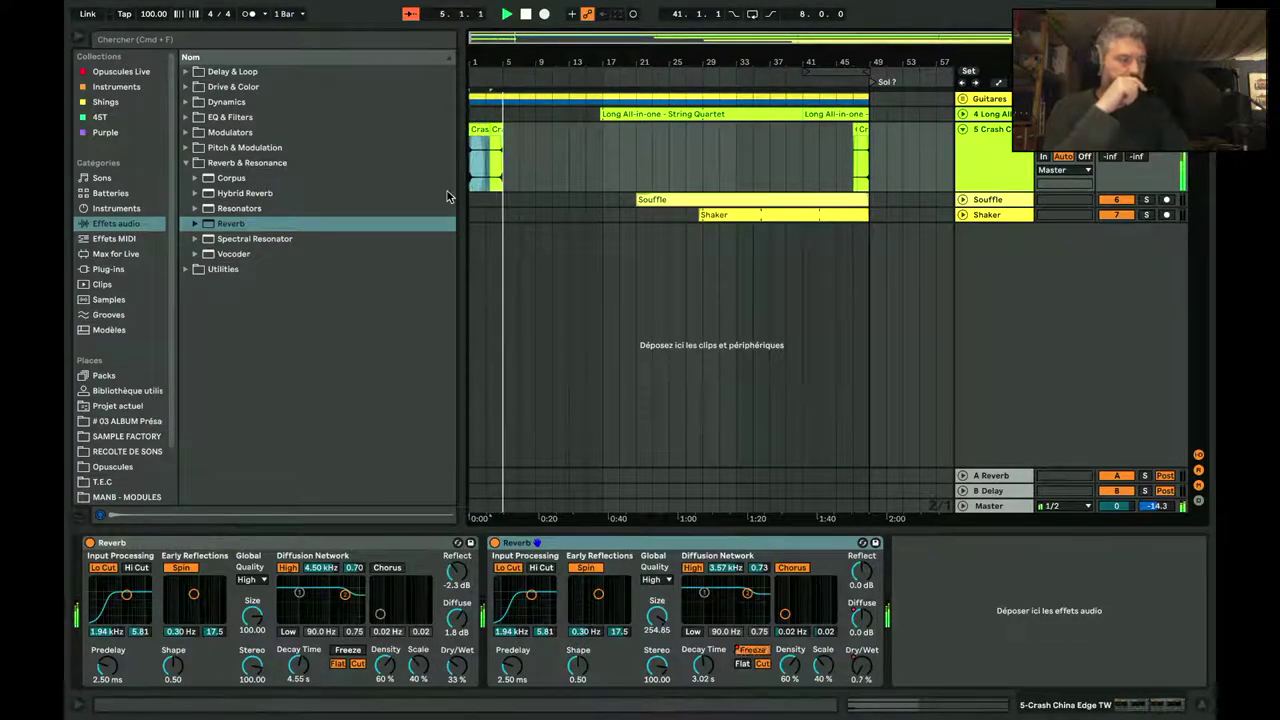
key(shift+Tab)
scroll(326, 552, down, 5)
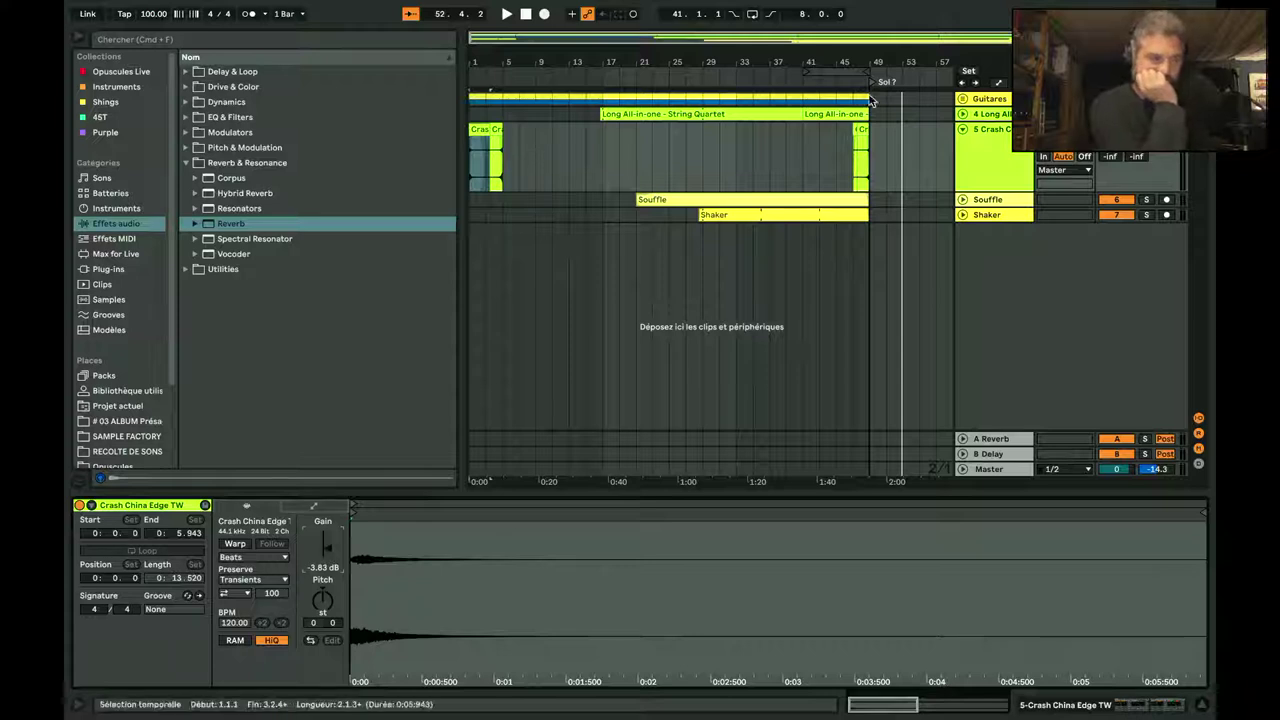
Step: Place the insertion marker at bar 49 on the Guitares track, at the "Sol ?" locator
scroll(870, 107, up, 5)
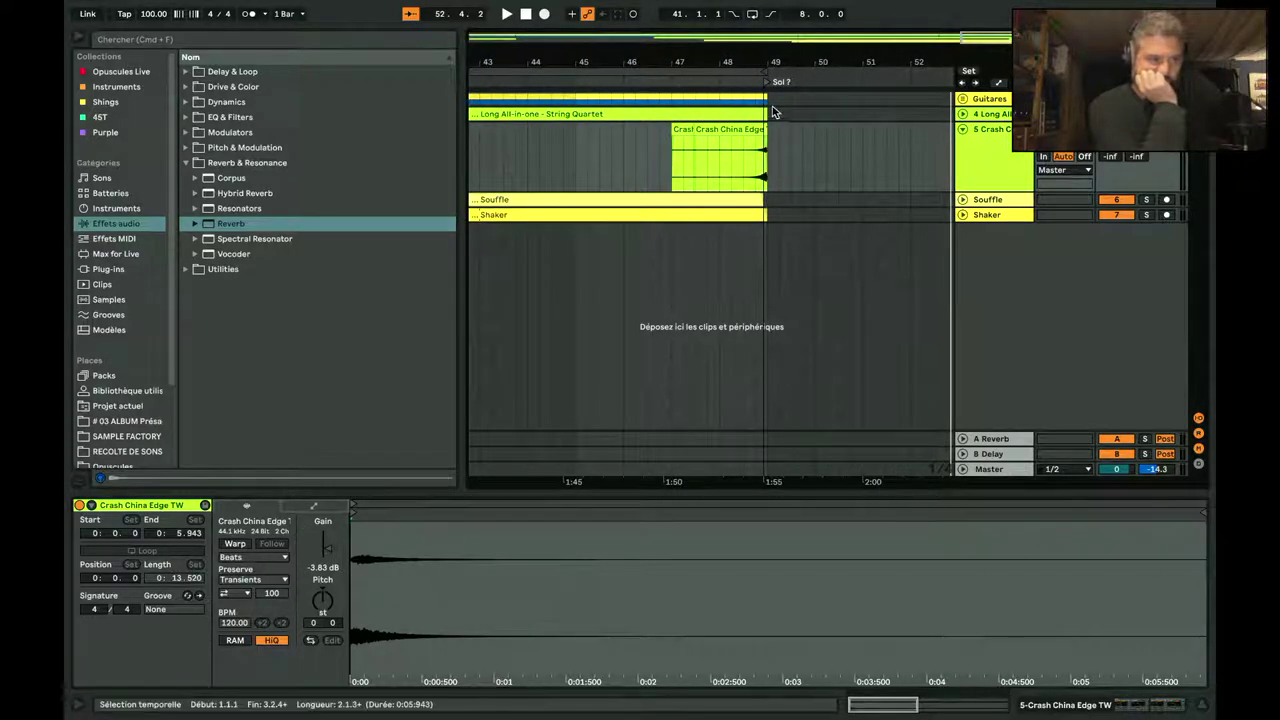
scroll(752, 86, up, 3)
drag(749, 86, 757, 118)
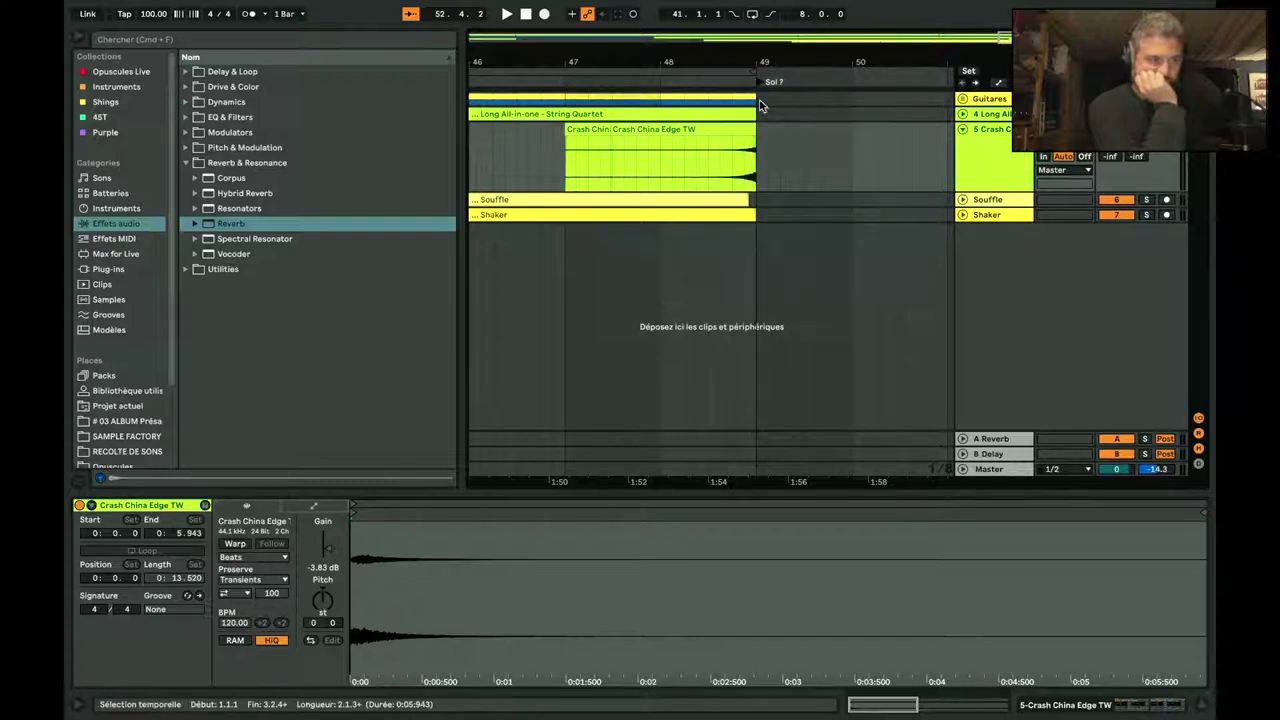
click(758, 102)
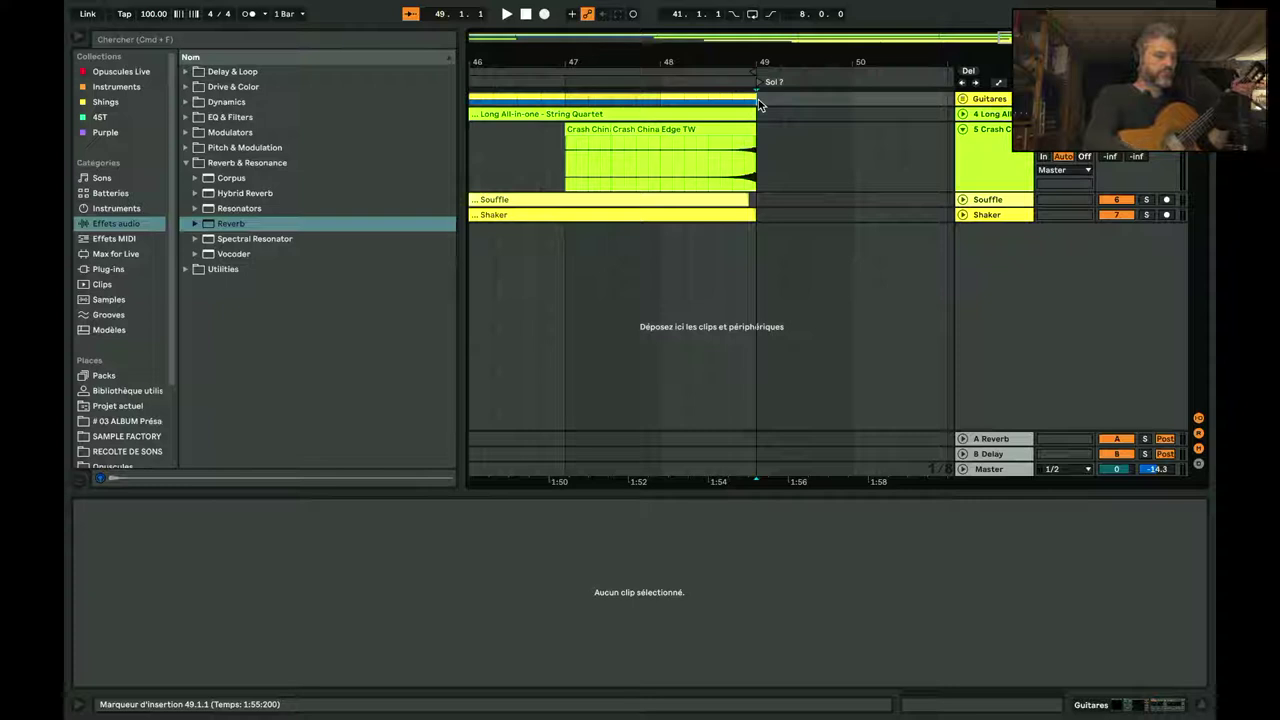
Step: Arm the first Guitare track in the Guitares group and set up punch-in recording with a two-bar loop range from bar 49
click(961, 100)
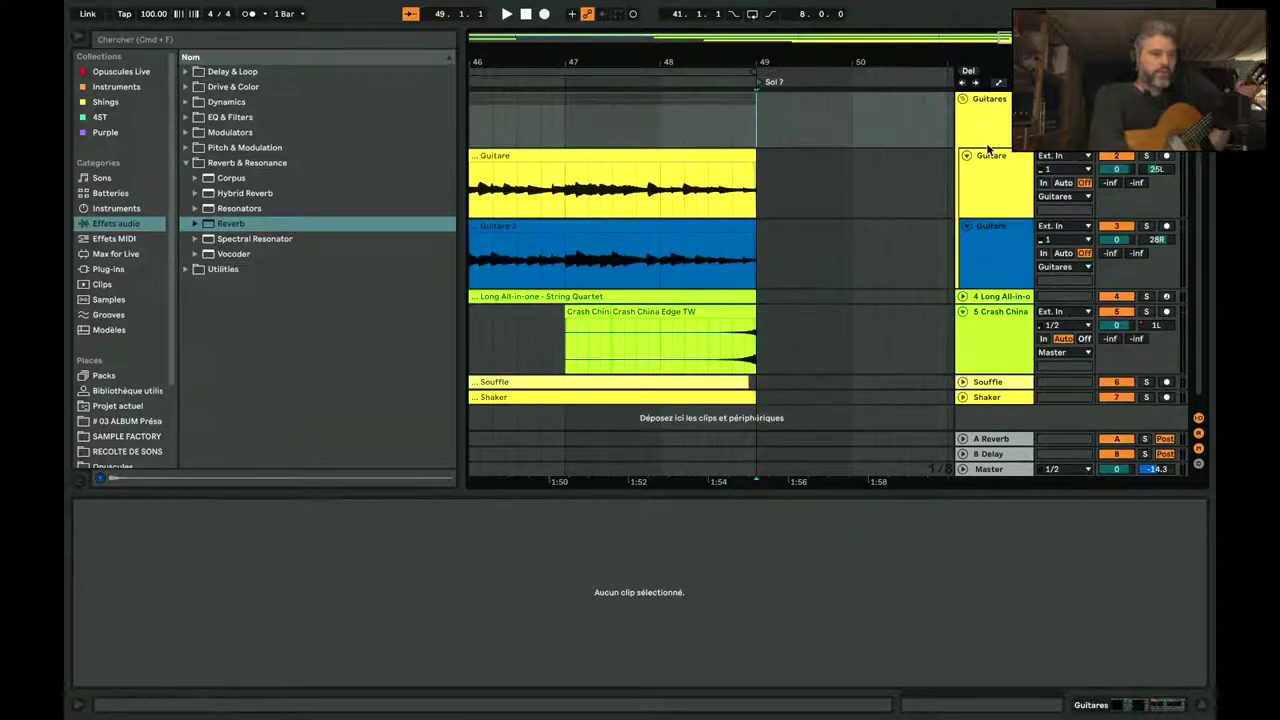
click(1167, 156)
click(756, 179)
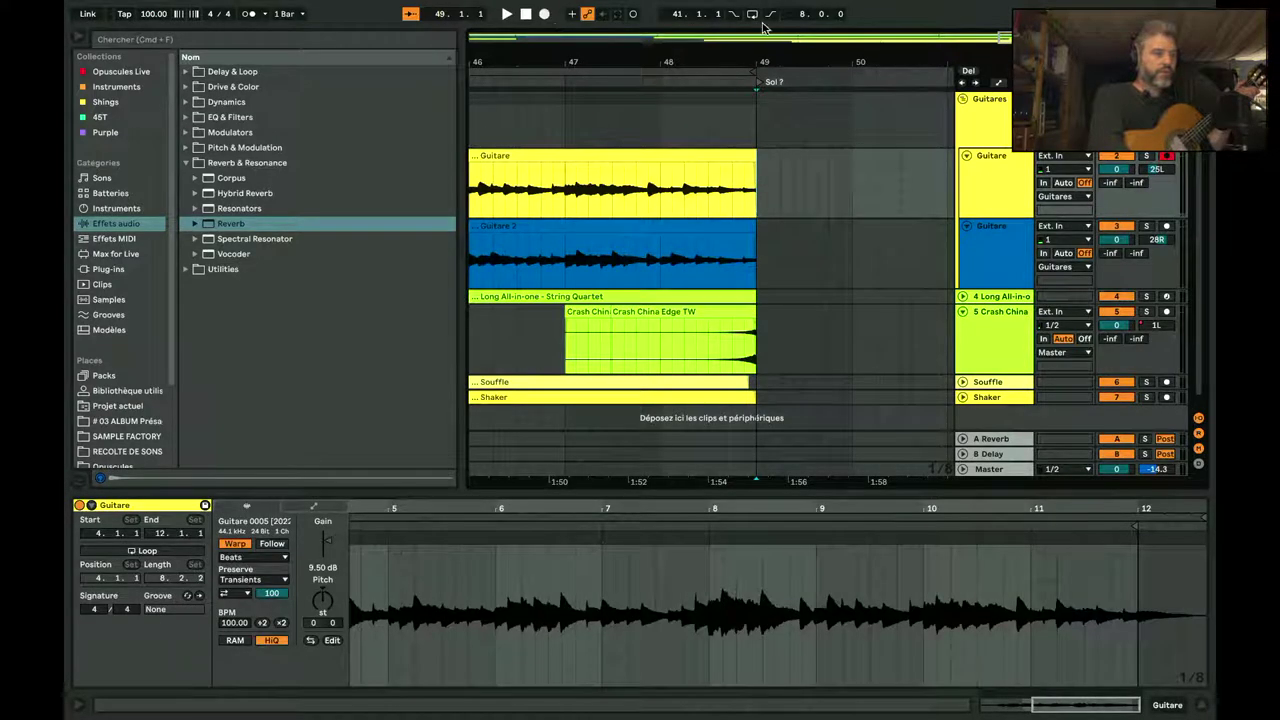
drag(758, 184, 907, 178)
key(super+l)
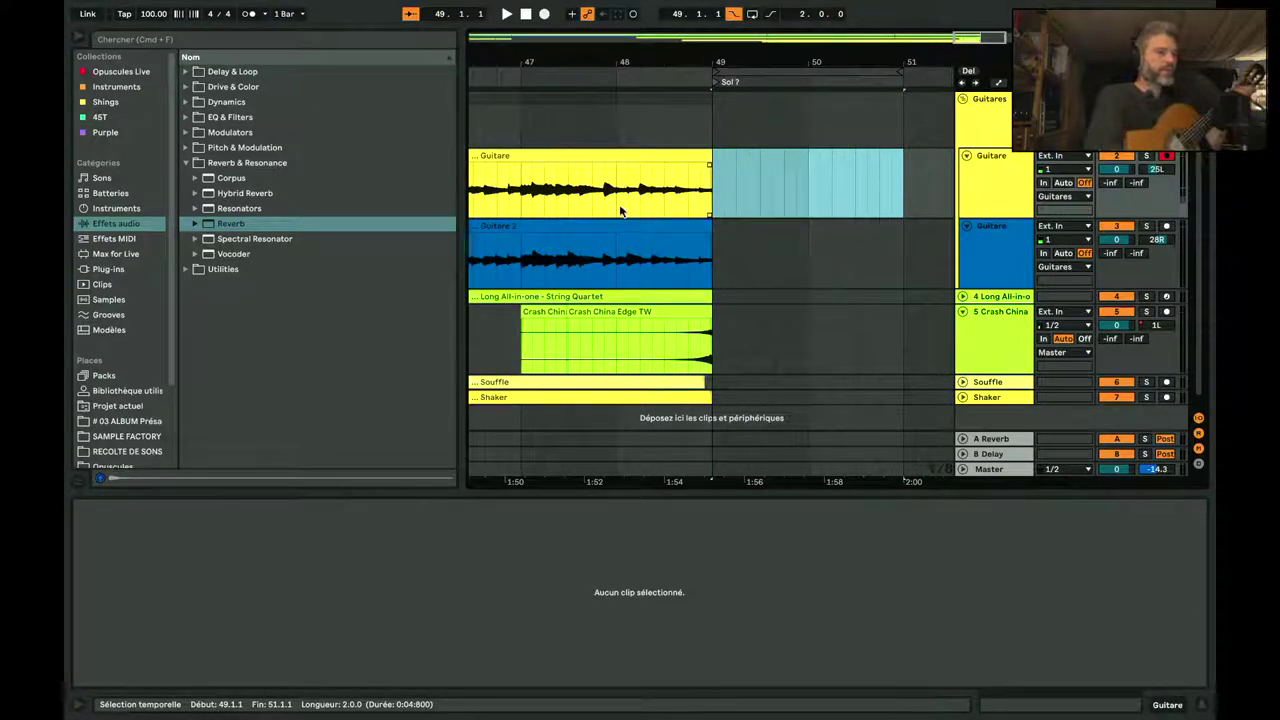
Step: Try recording a guitar take on the first Guitare track with a lead-in from bar 47, and delete the recorded clip
click(558, 192)
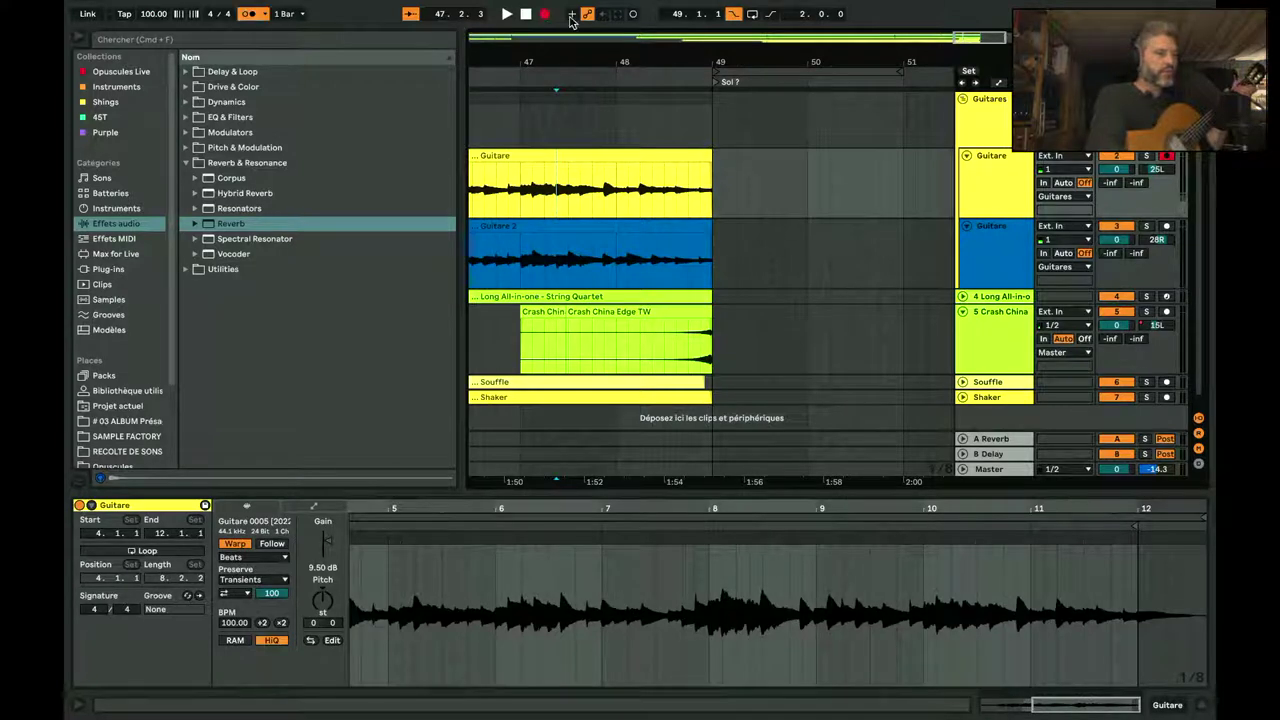
click(506, 16)
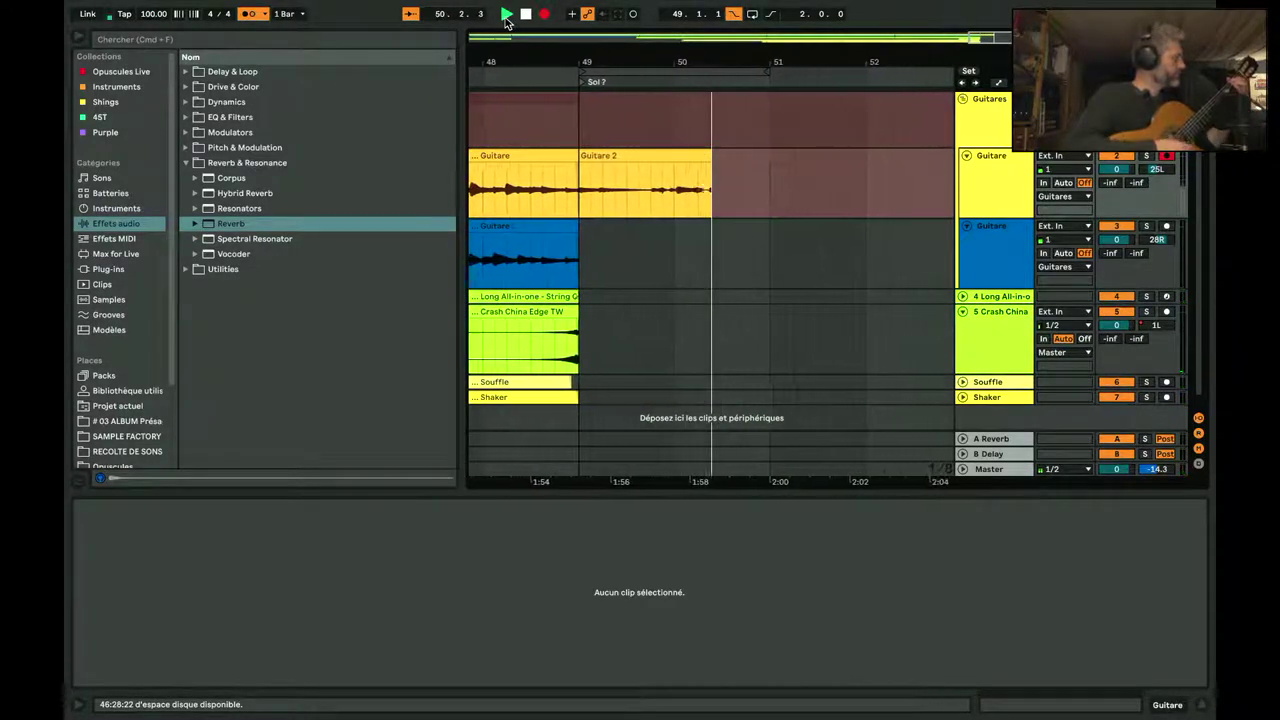
key(space)
click(593, 155)
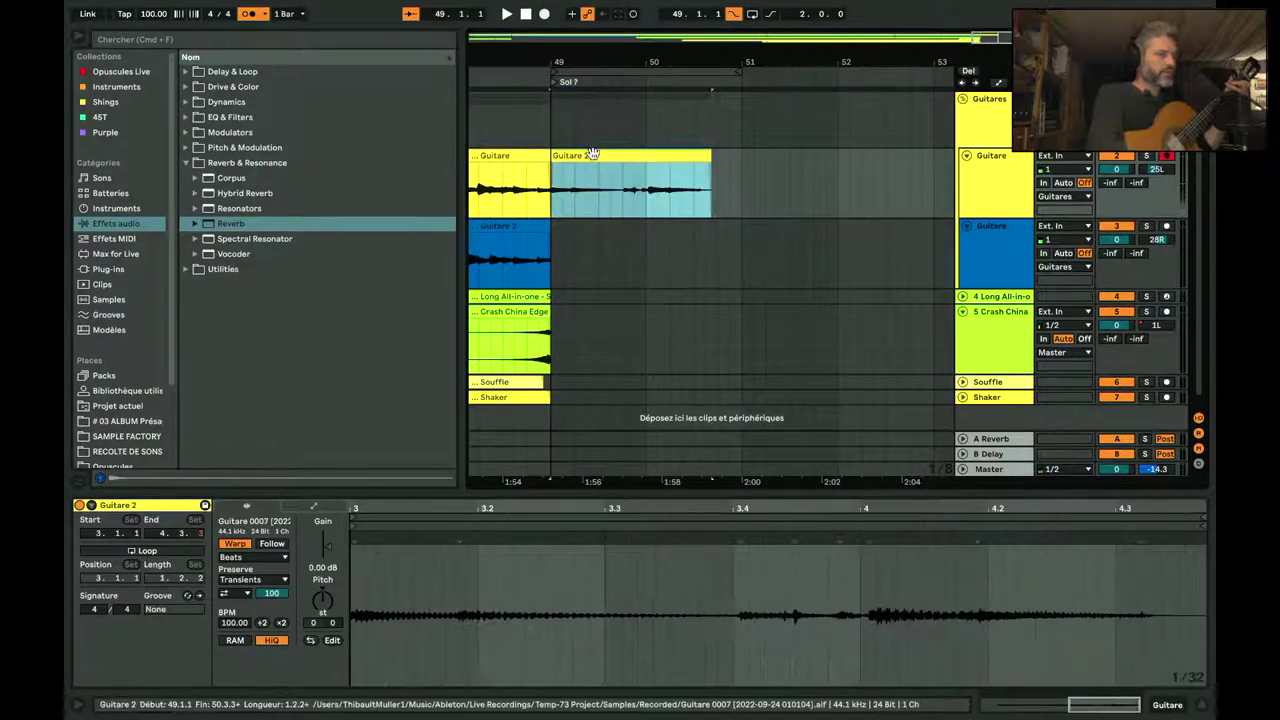
key(Delete)
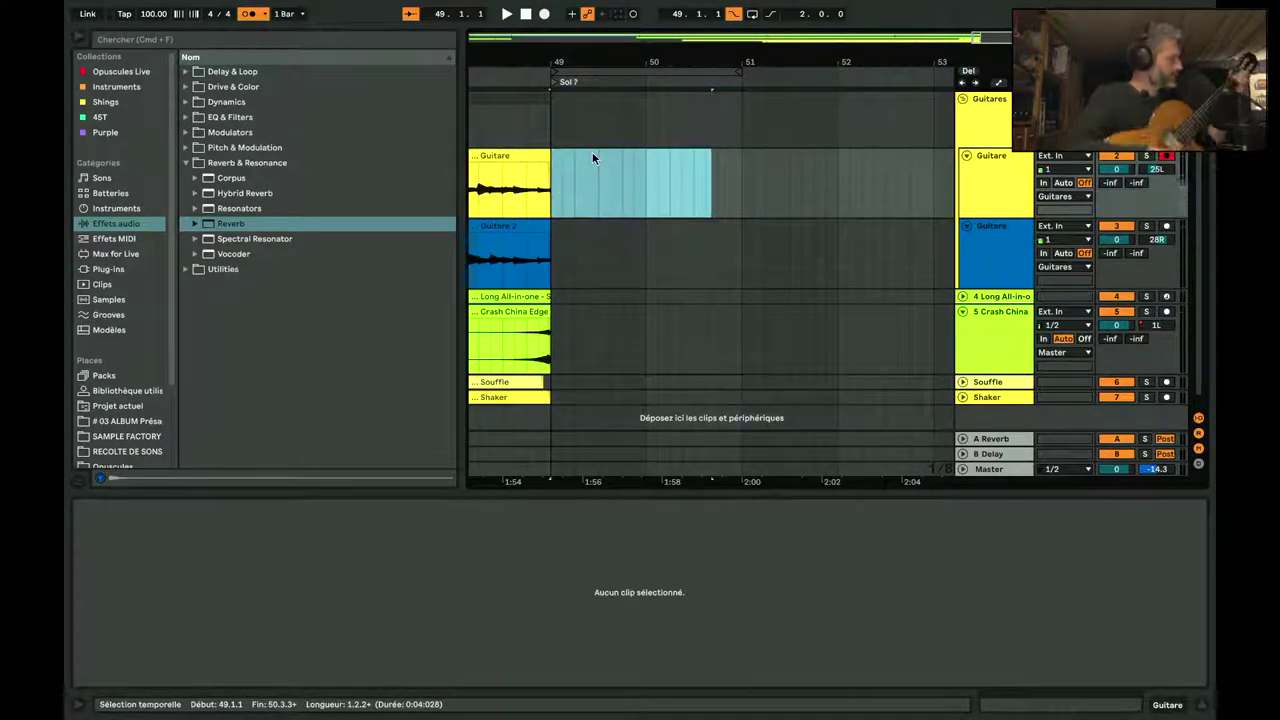
Step: Play on from bar 49 and replay the transition into the "Sol ?" section from 48.3.1
key(space)
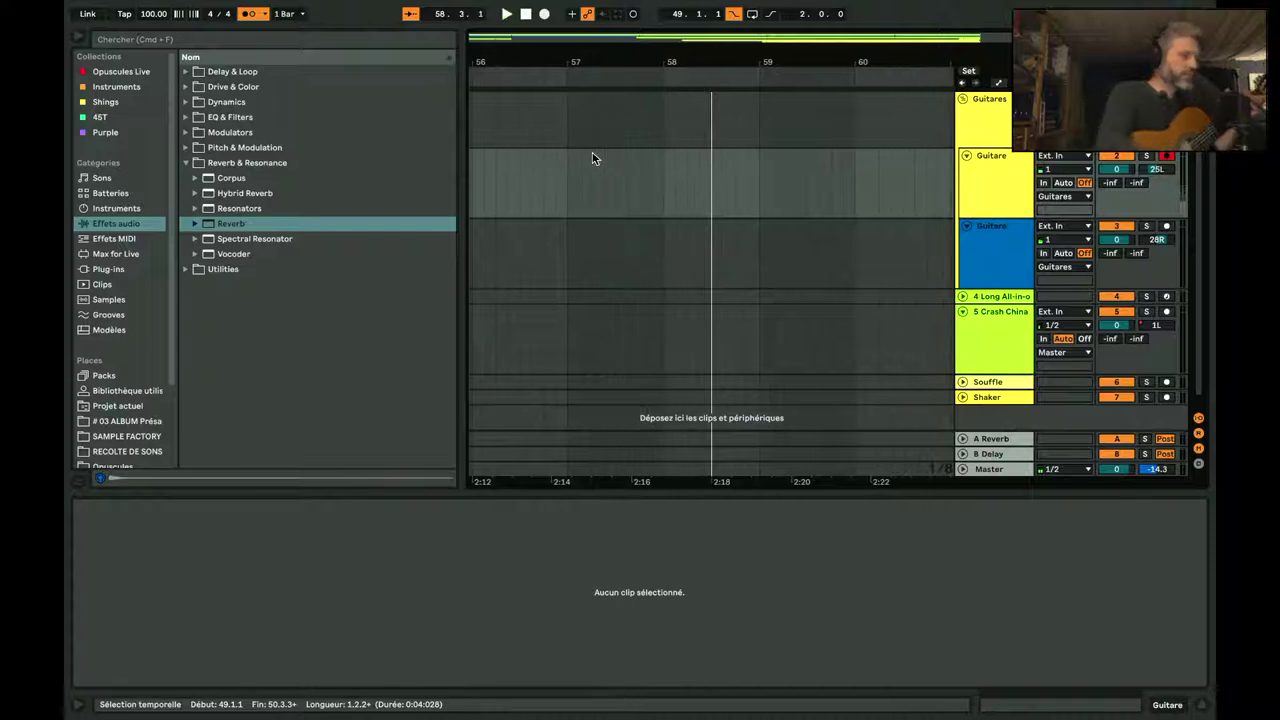
key(space)
scroll(592, 158, left, 8)
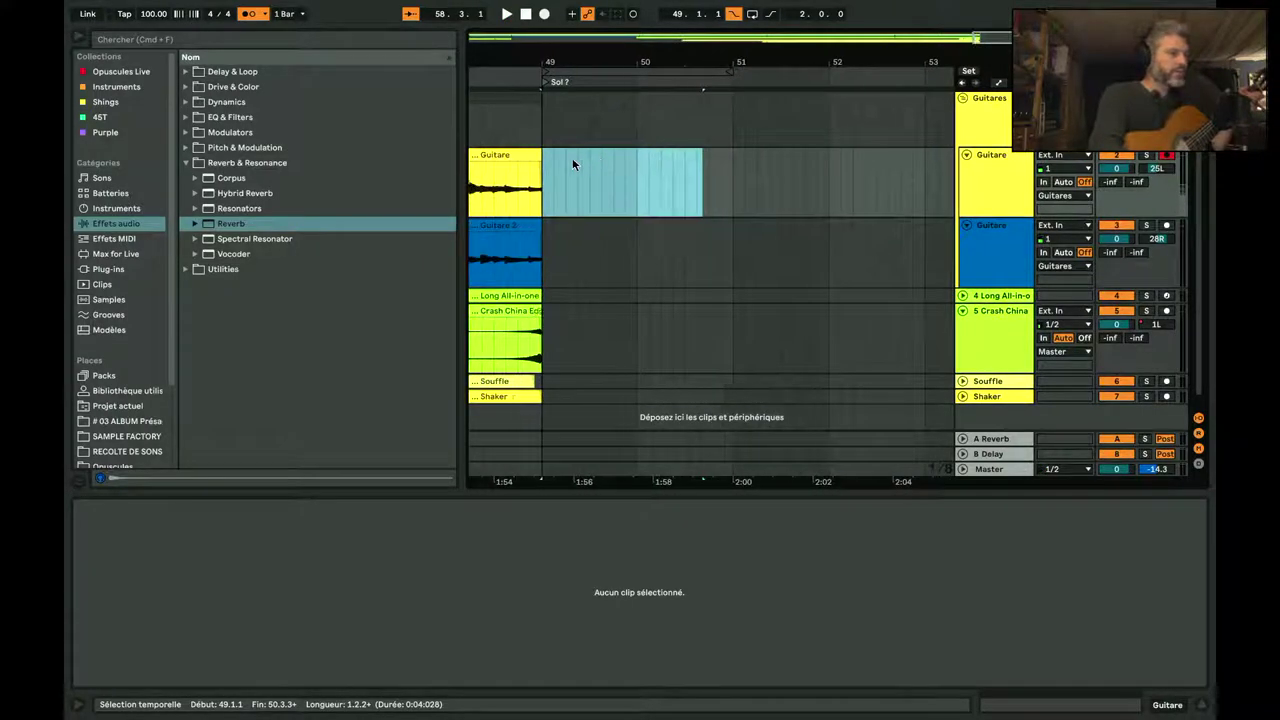
scroll(700, 188, right, 2)
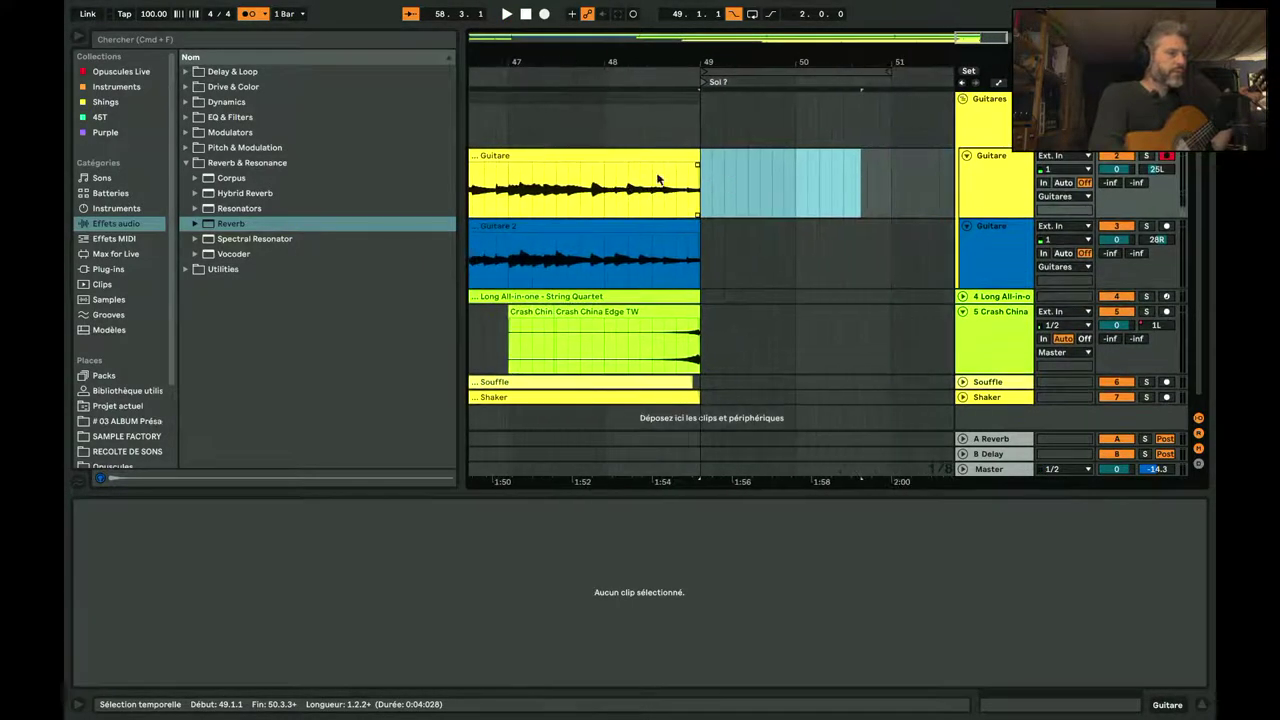
click(651, 120)
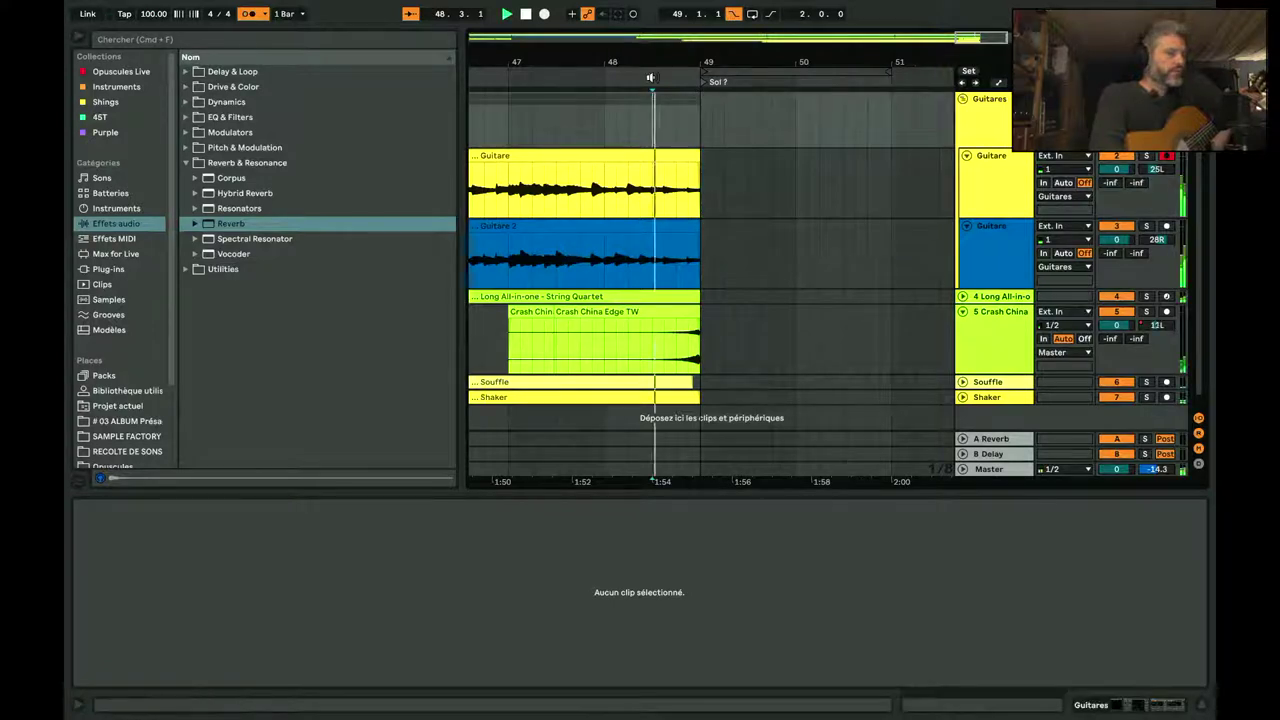
click(651, 77)
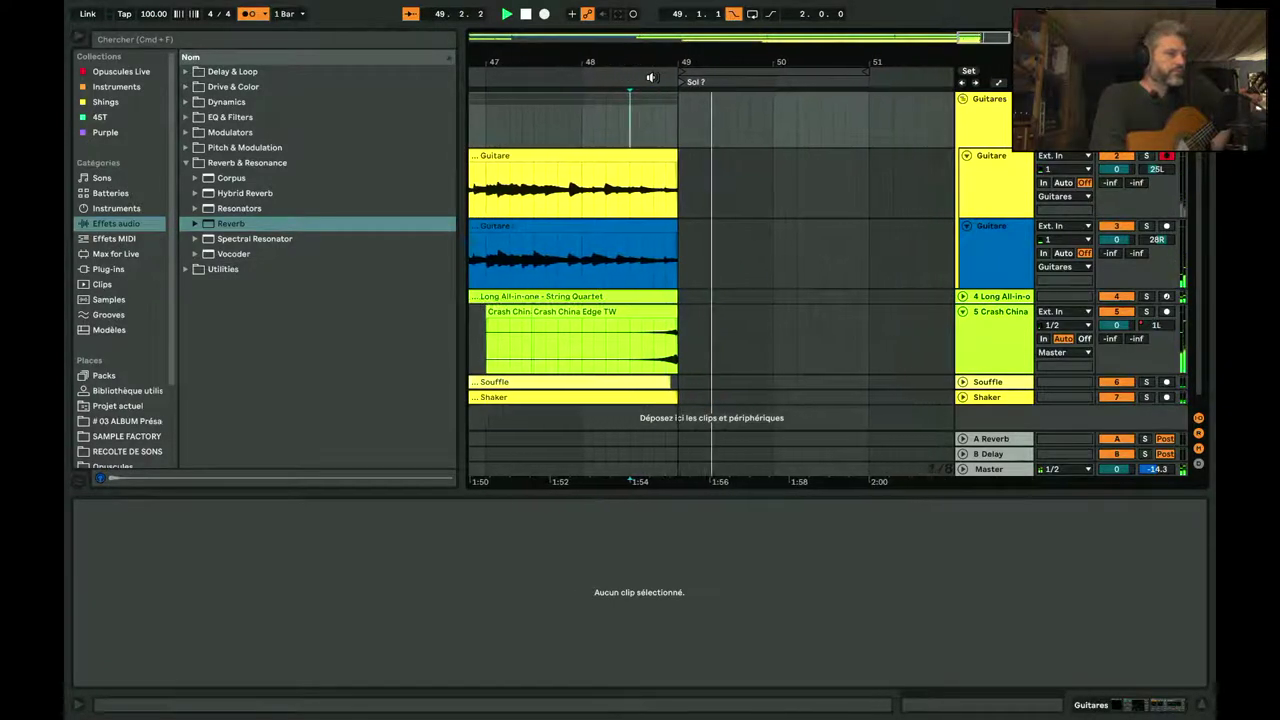
key(space)
click(709, 150)
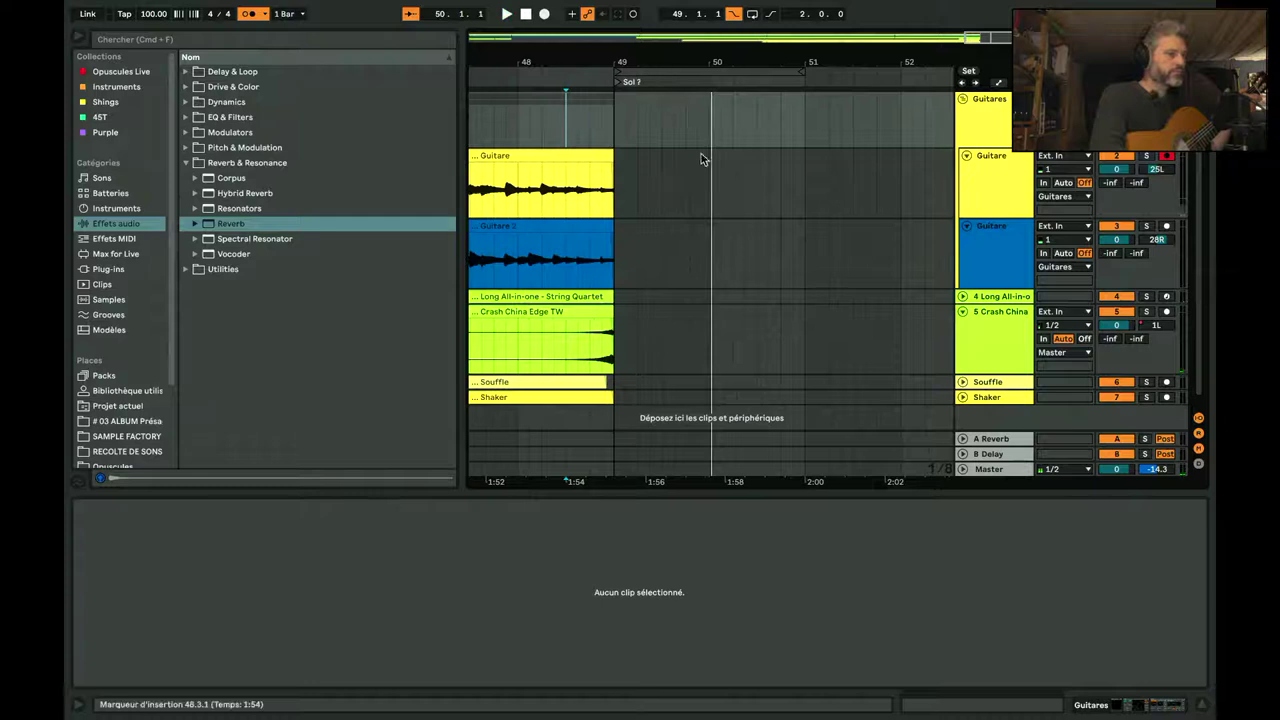
Step: Record a guitar take from bar 50 on the first Guitare track and raise its clip gain to 3.81 dB
click(709, 177)
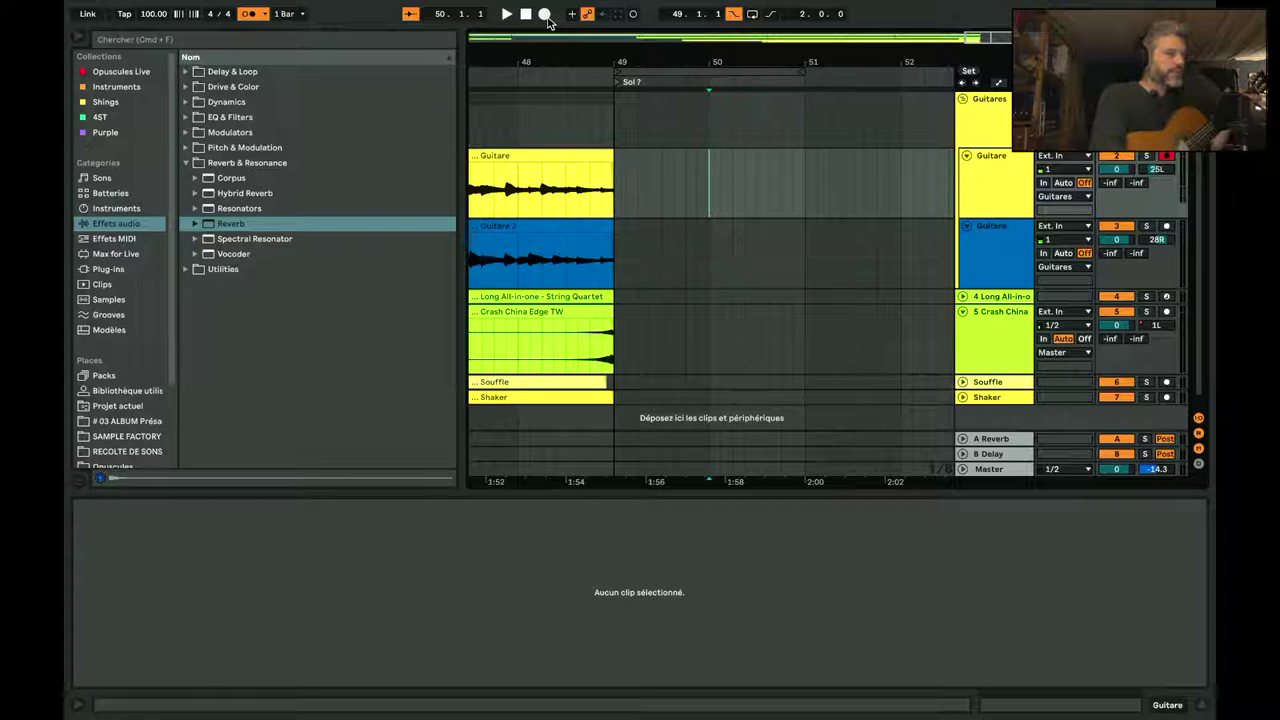
click(508, 15)
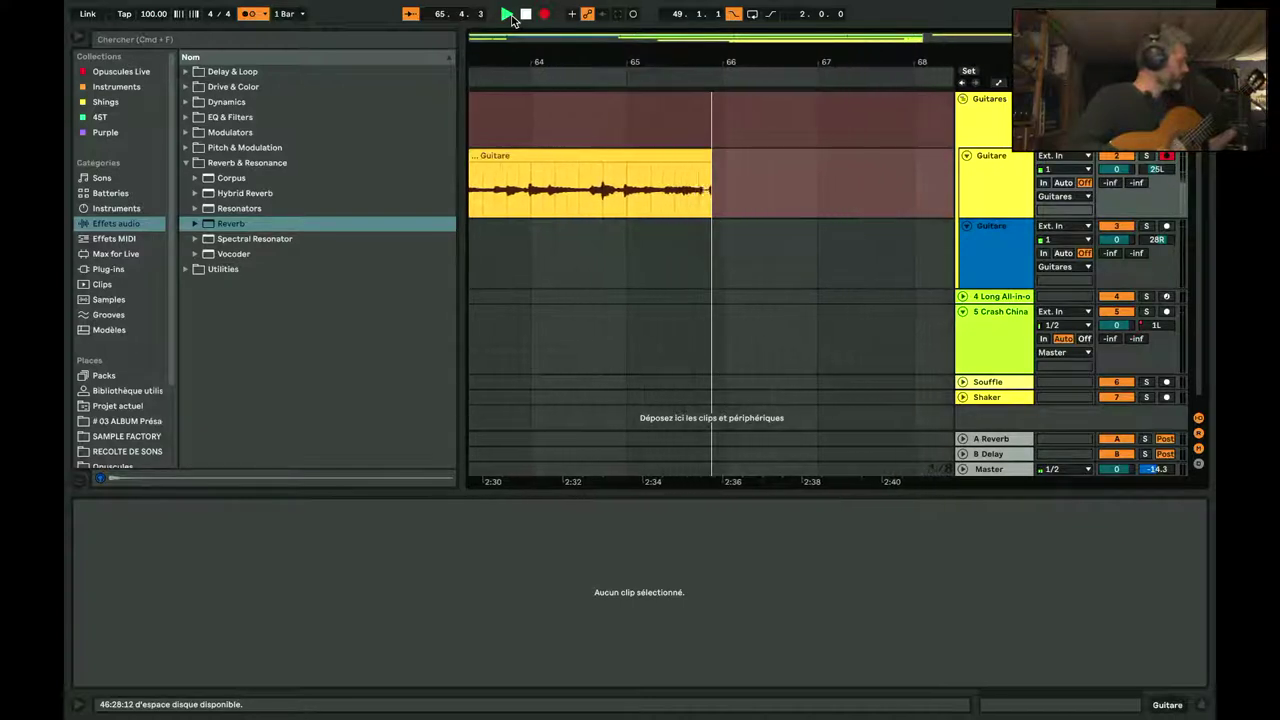
click(525, 14)
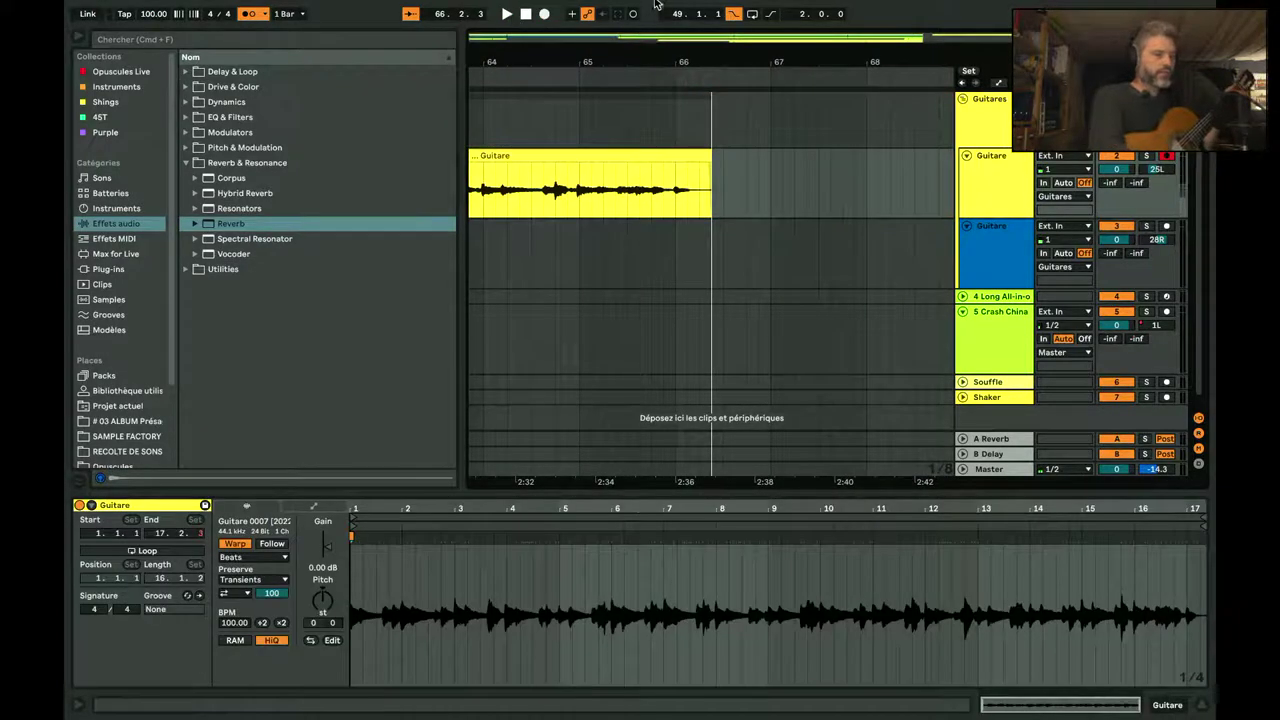
drag(626, 66, 630, 40)
click(709, 175)
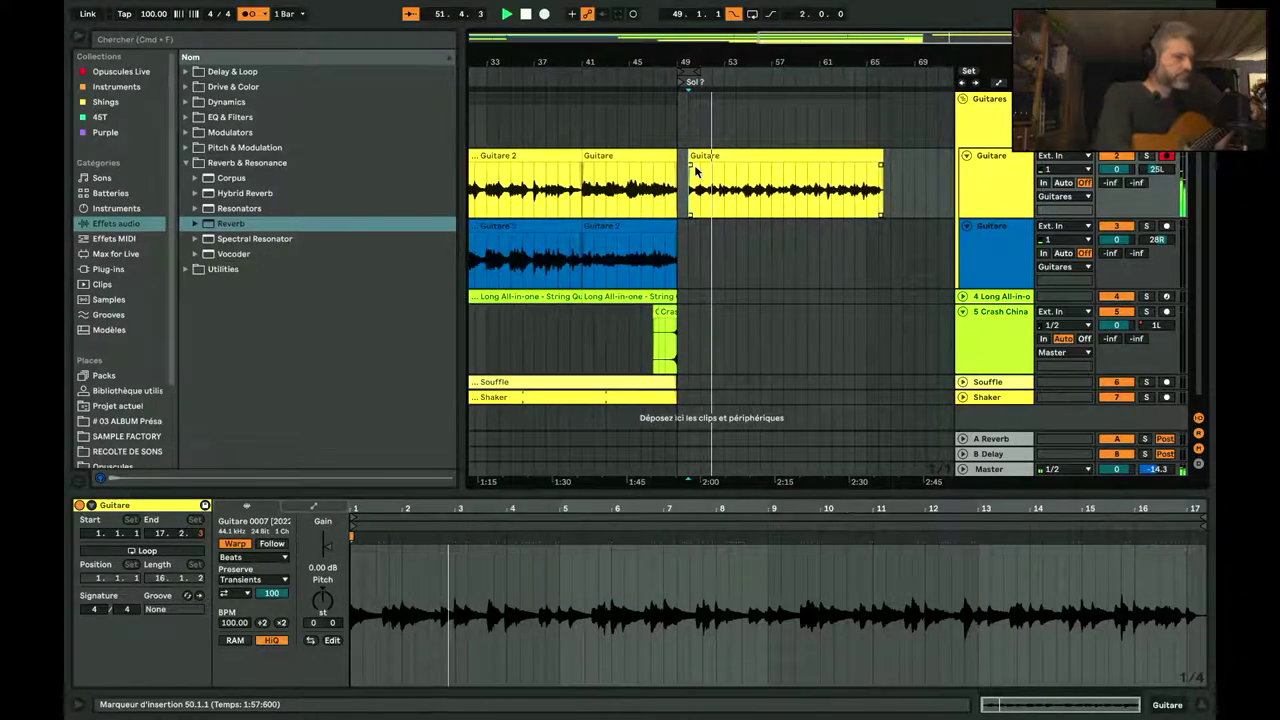
click(705, 156)
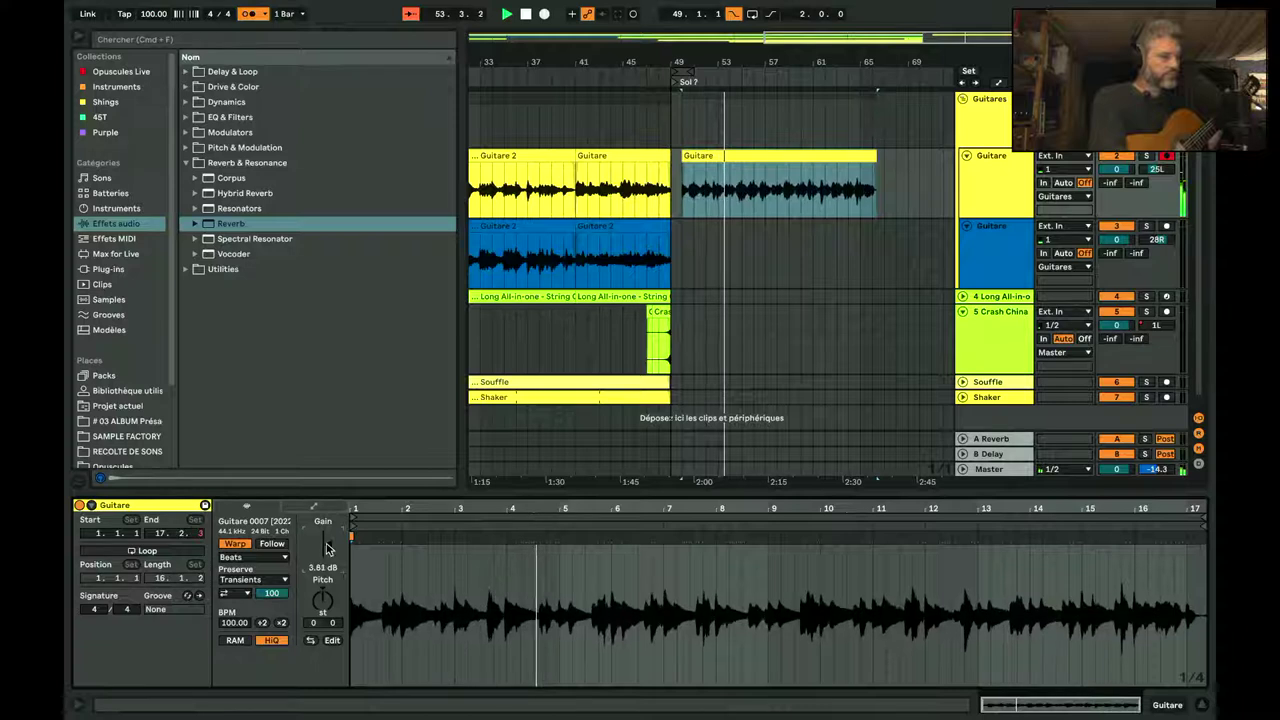
Step: Record a new guitar take from bar 50 to about bar 66 over the clip on the first Guitare track and play it back
click(682, 178)
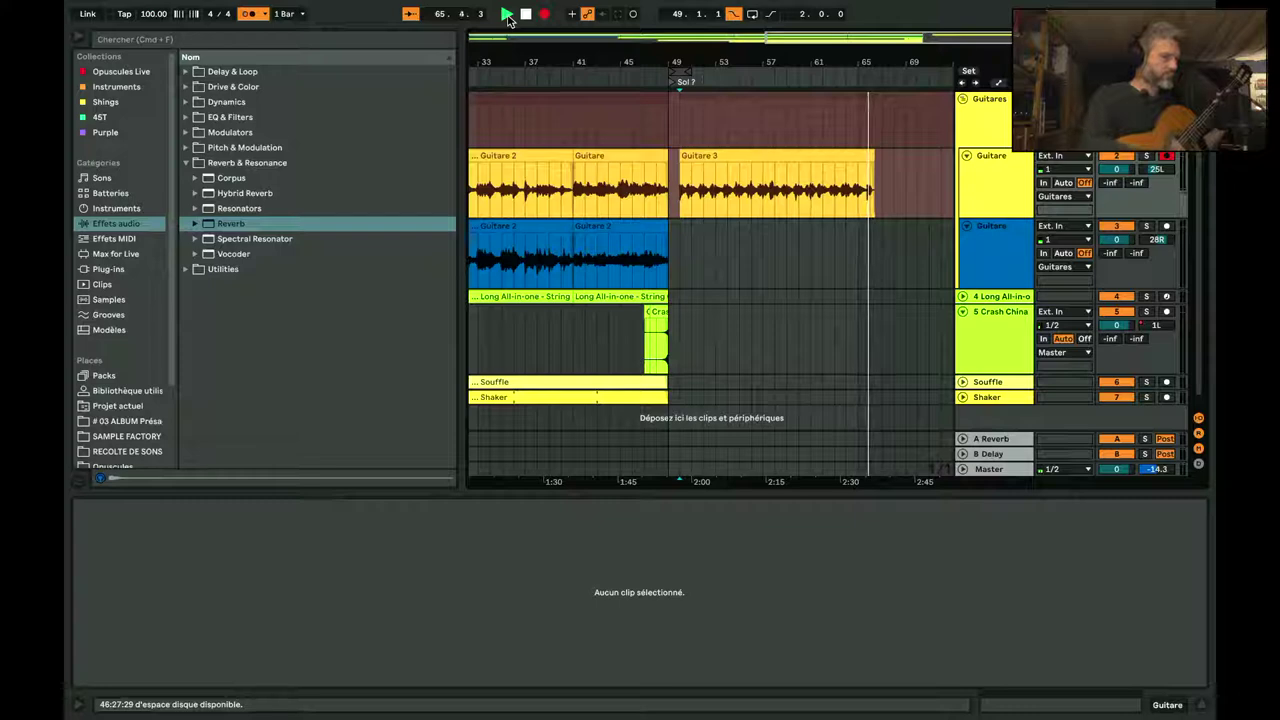
key(space)
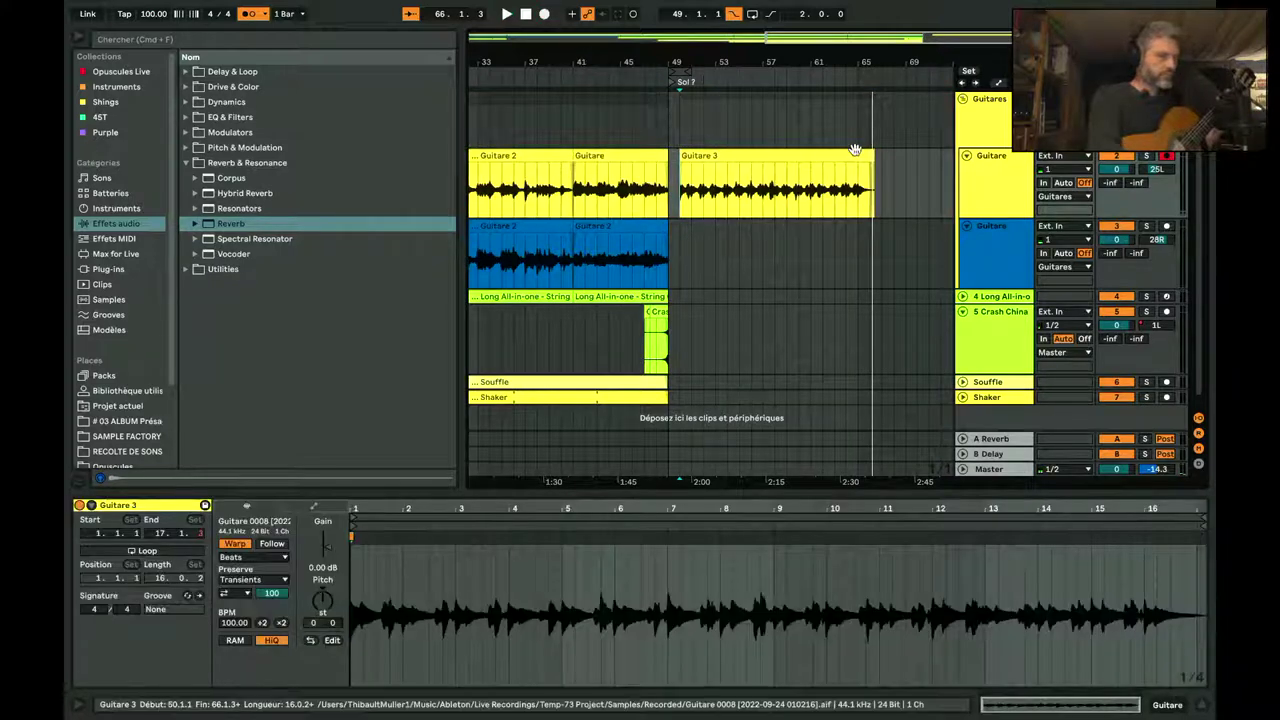
click(690, 160)
key(space)
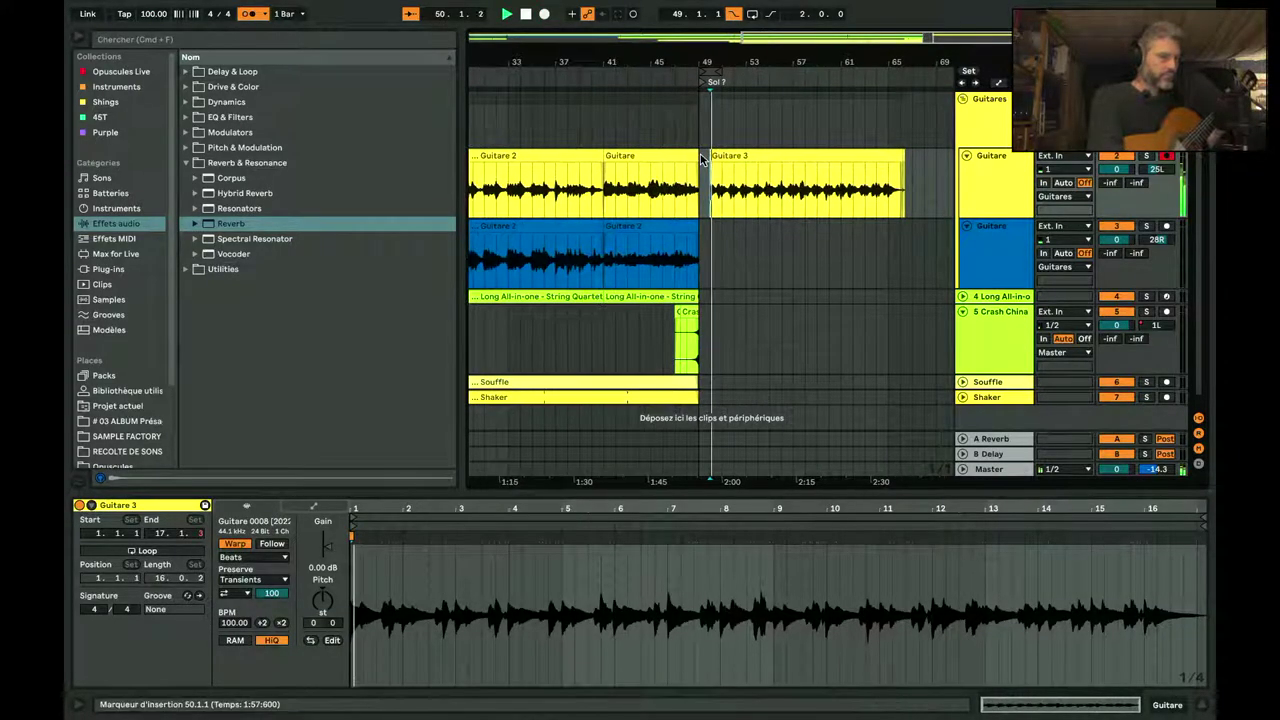
Step: Arm the second Guitare track for recording and place the insertion marker on it at bar 50
click(1166, 227)
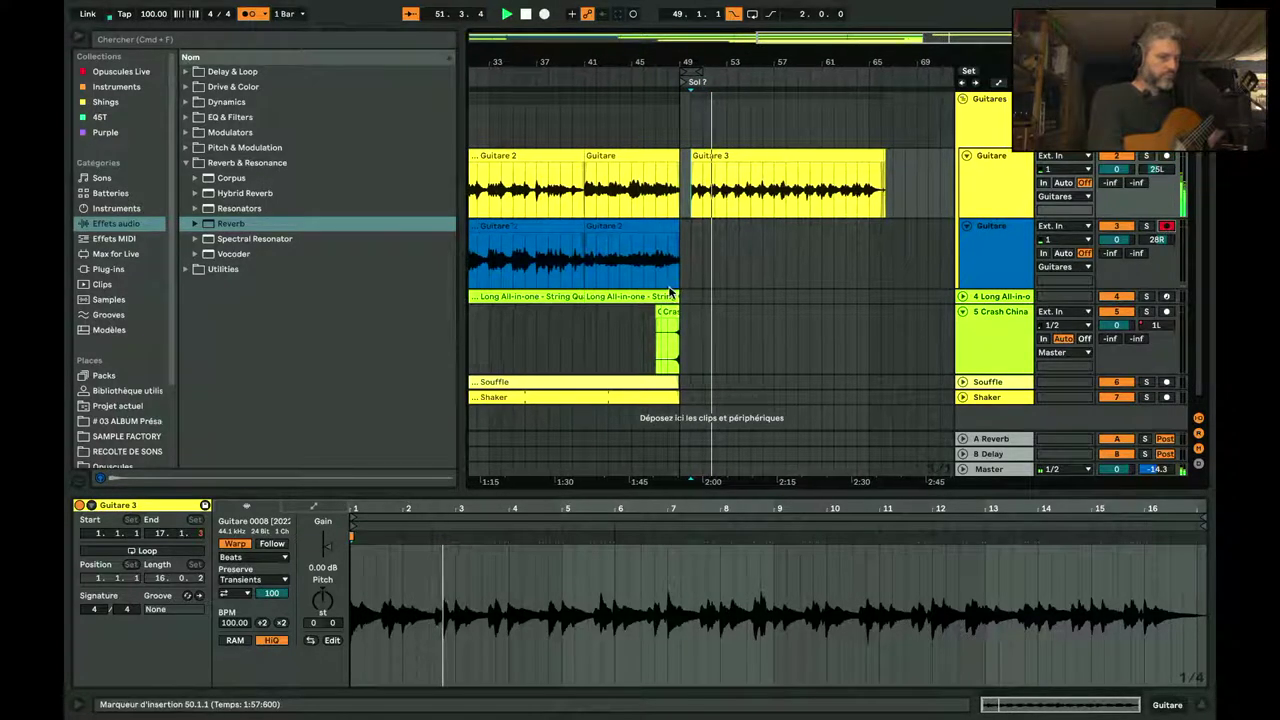
click(688, 231)
key(space)
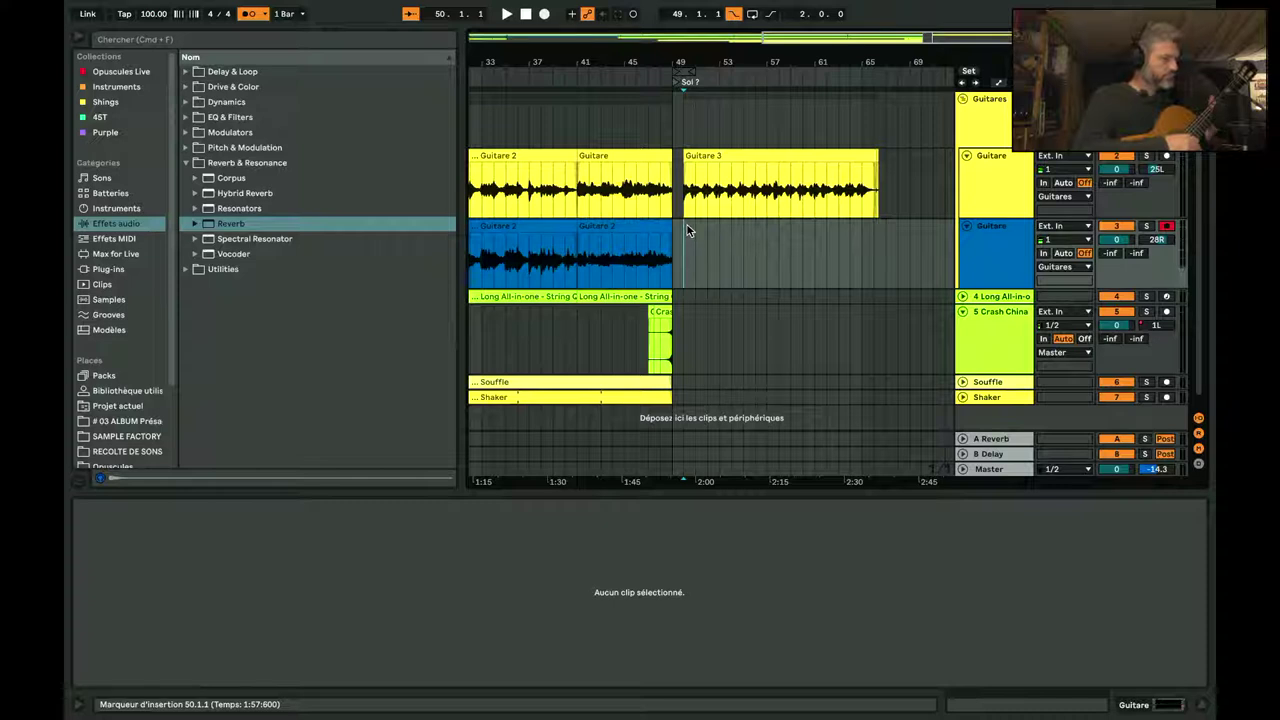
Step: Try several guitar takes from bar 50 on the second Guitare track, restarting the recording each time
key(space)
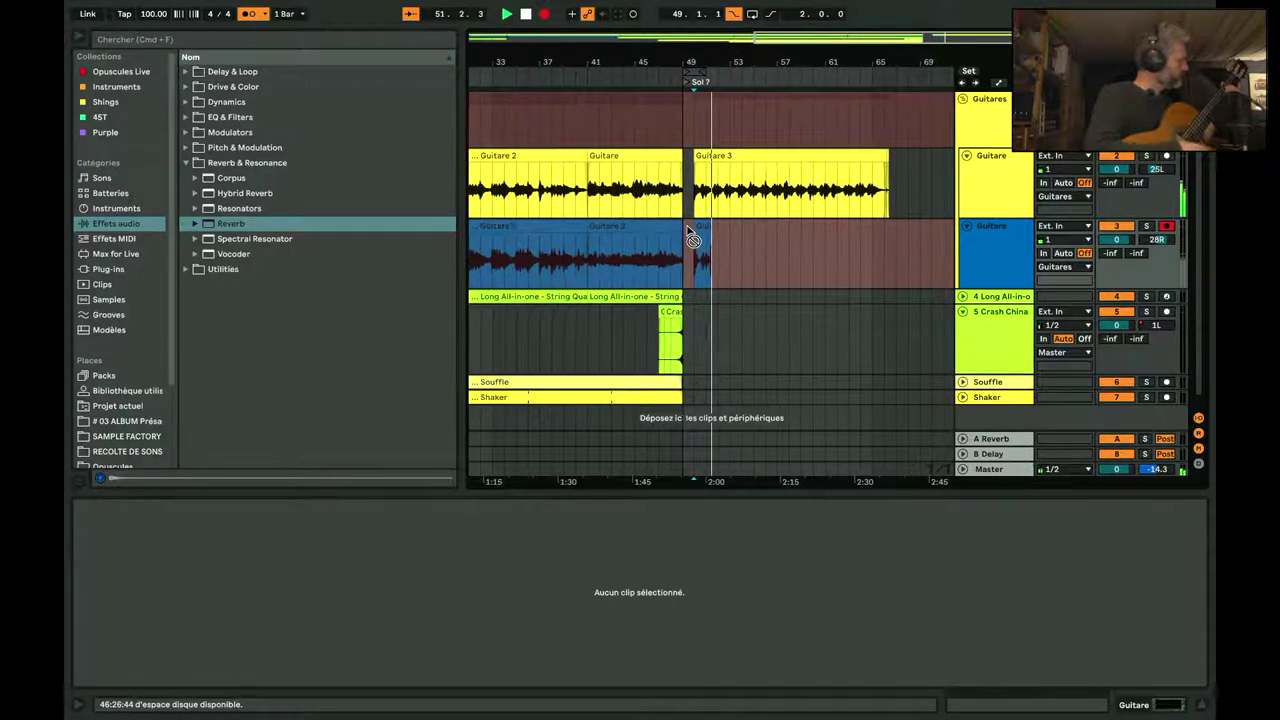
key(space)
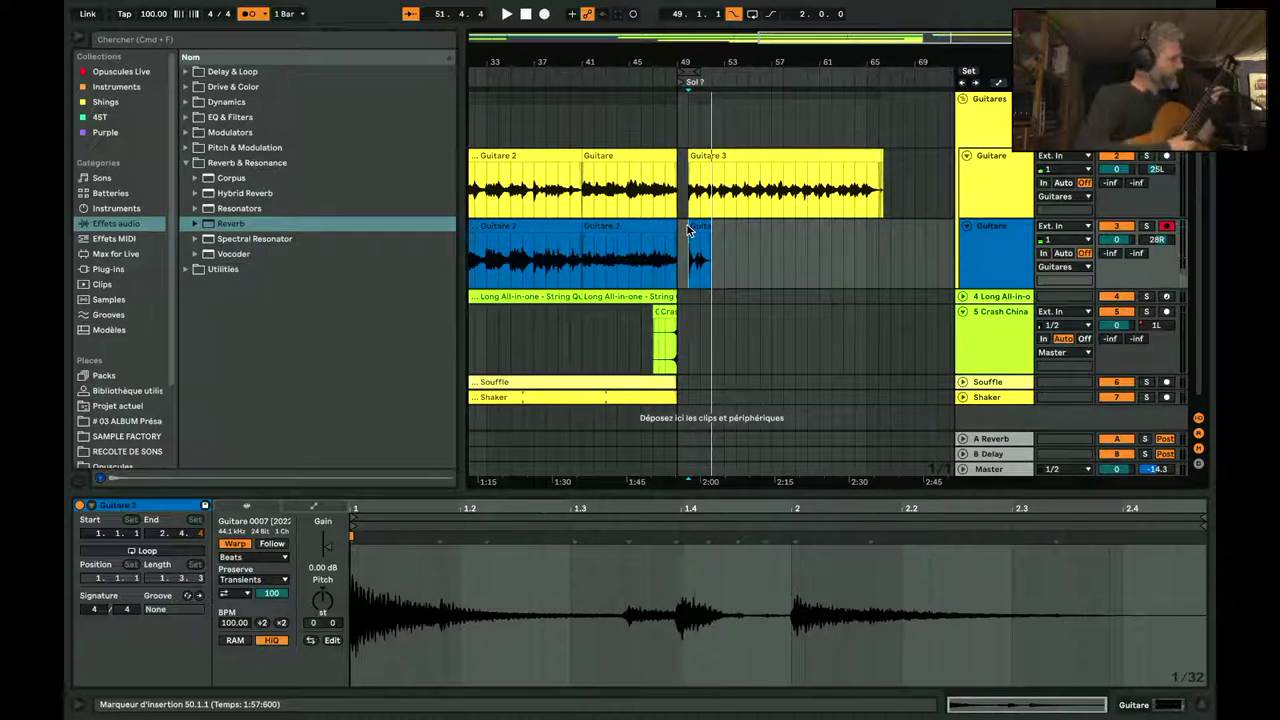
key(F9)
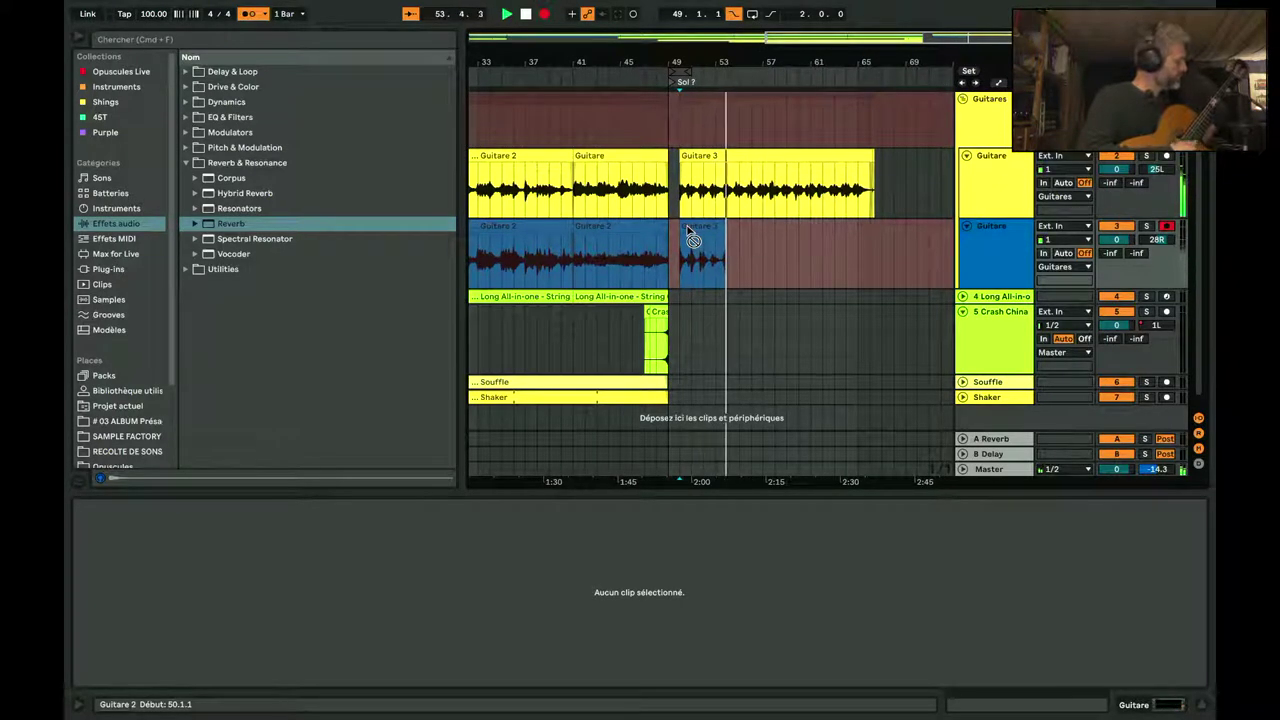
click(688, 237)
key(F9)
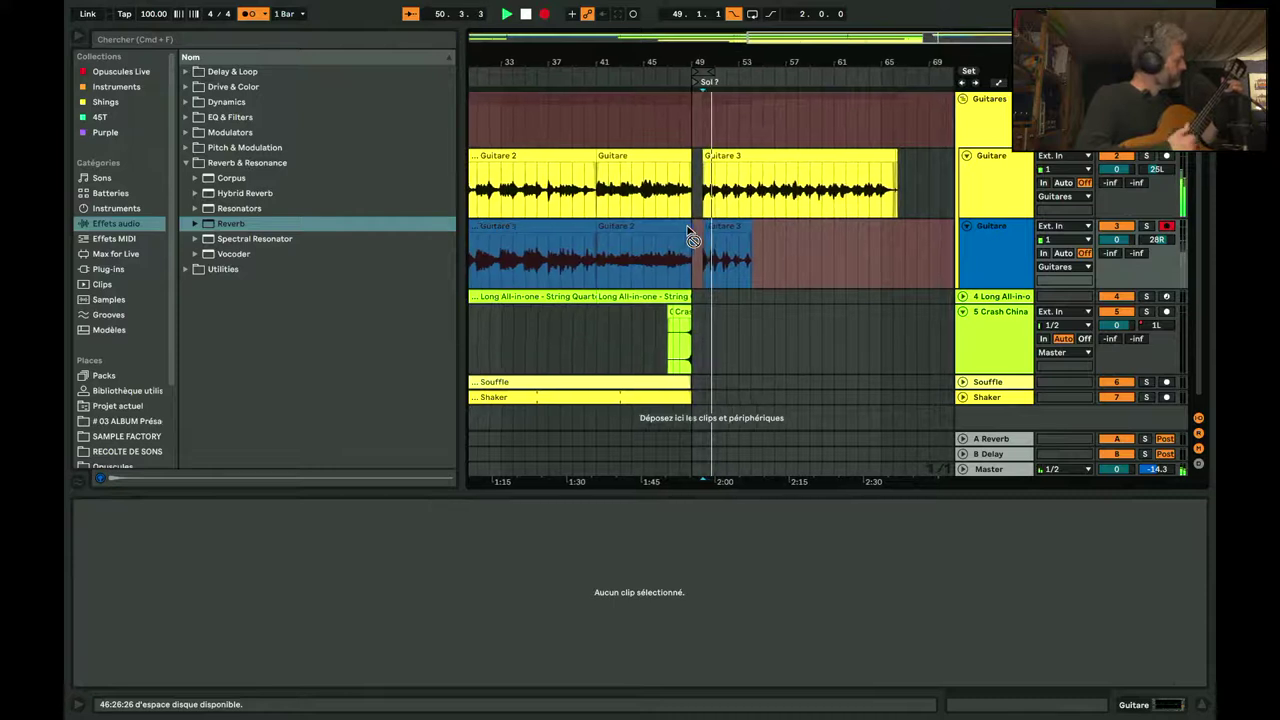
key(space)
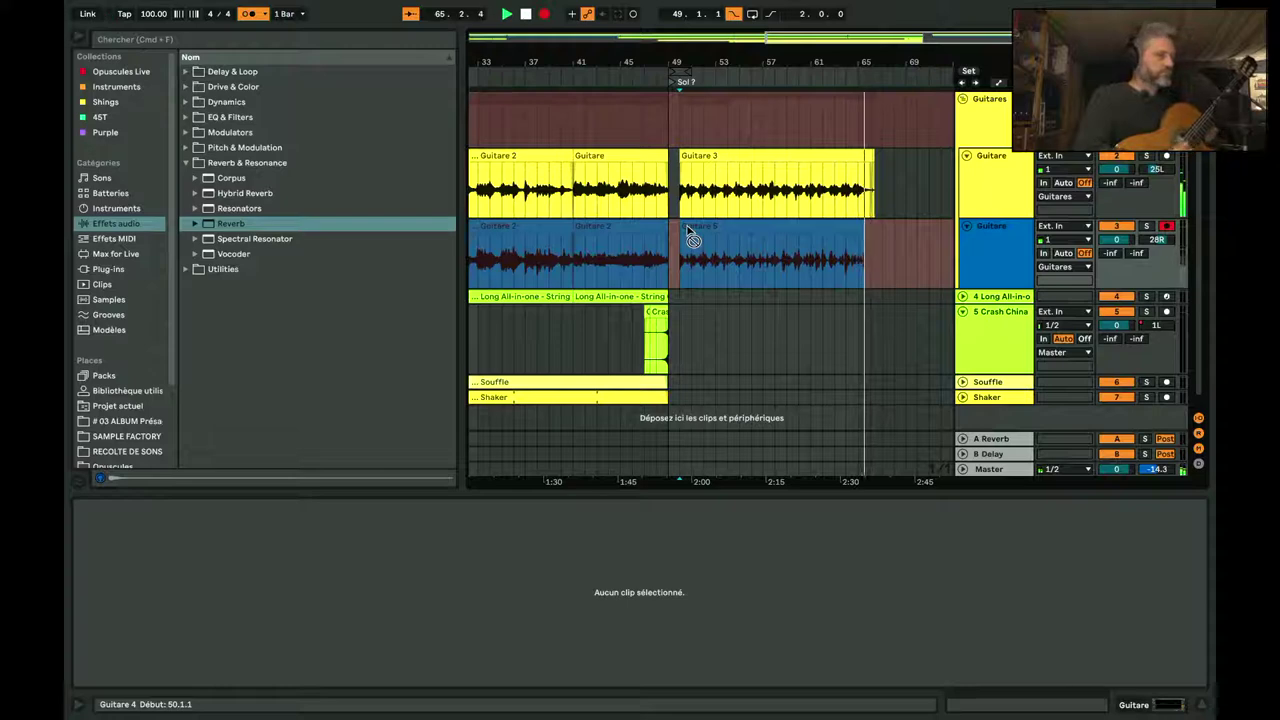
Step: Record a guitar take from bar 50 to about bar 66 on the second Guitare track and set its clip gain to 4.50 dB
key(space)
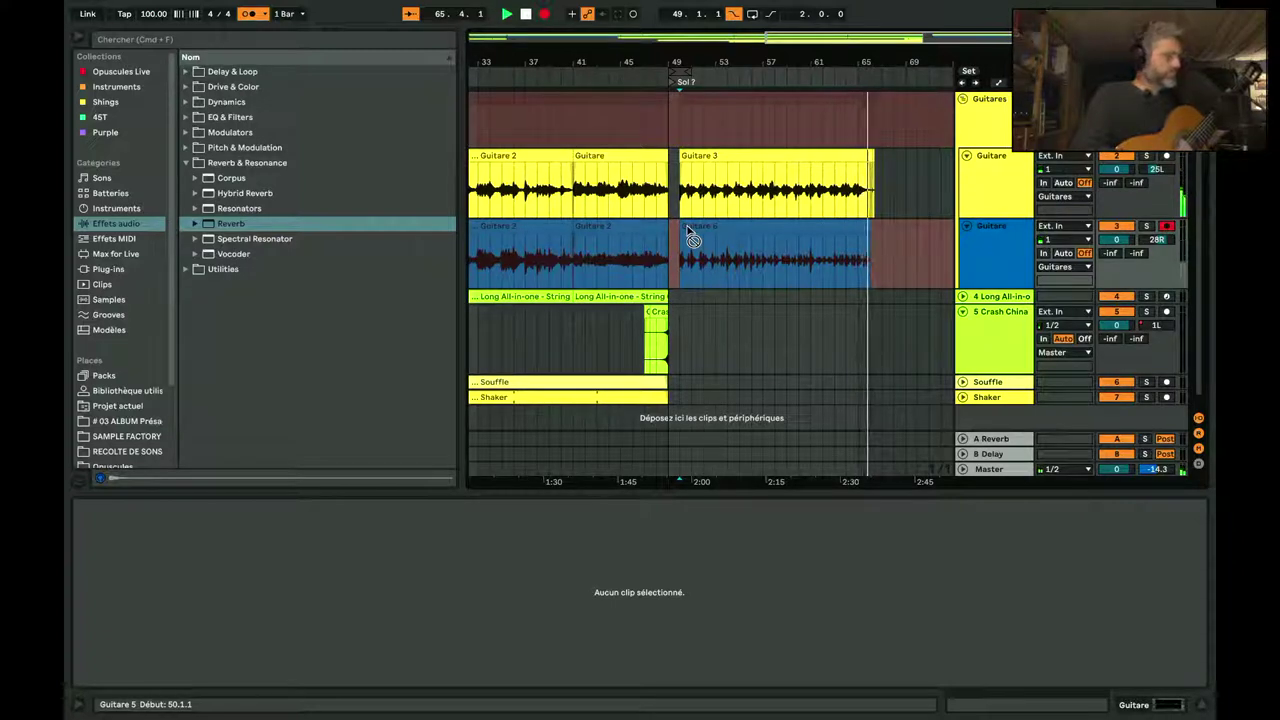
key(space)
click(687, 227)
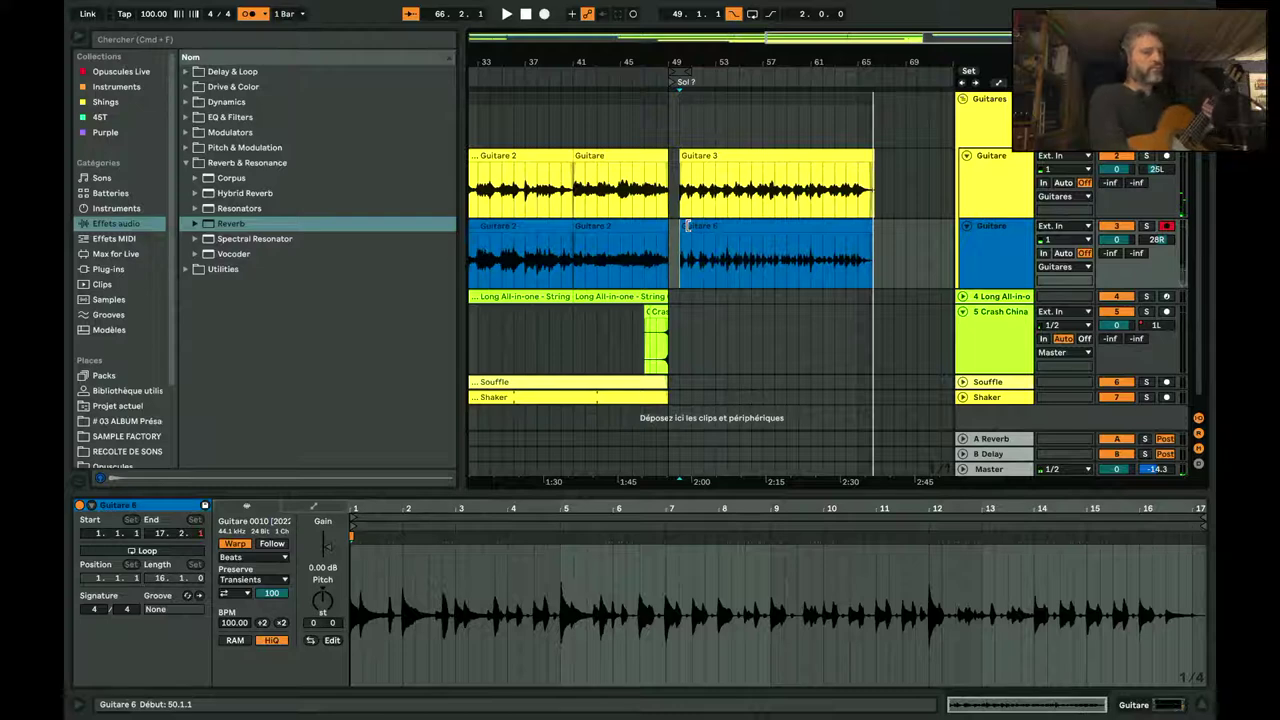
key(space)
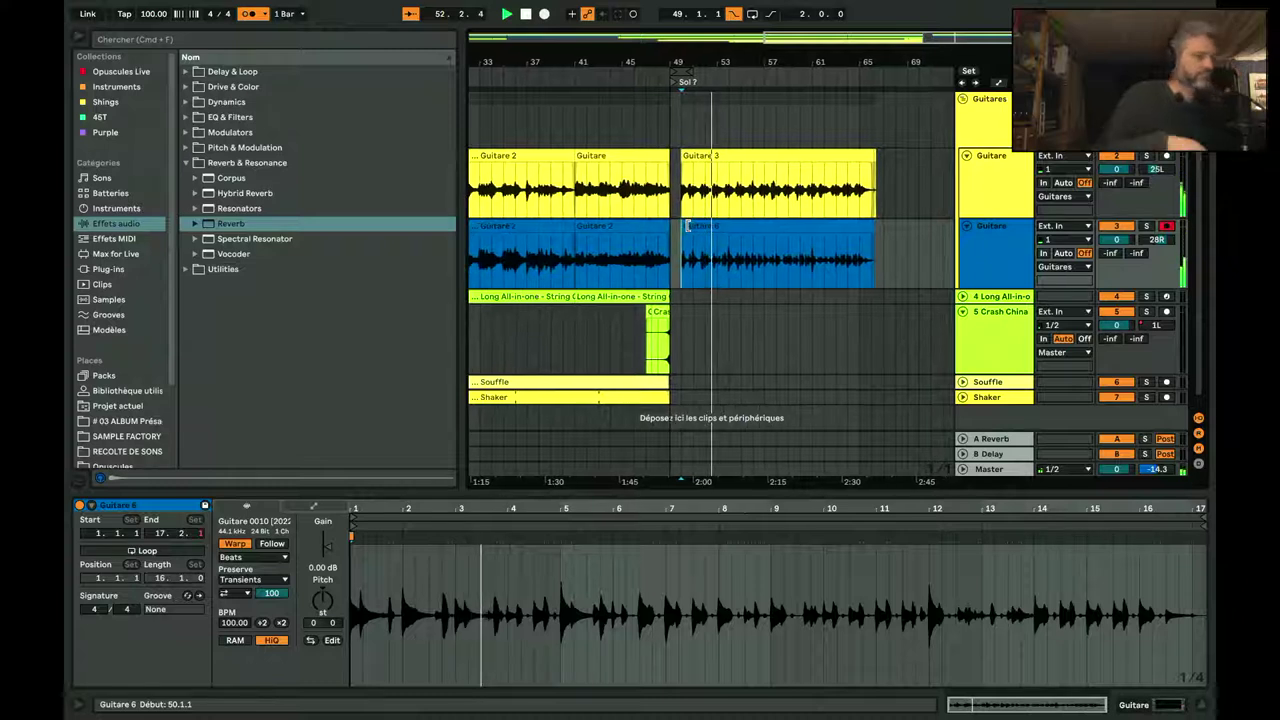
click(688, 228)
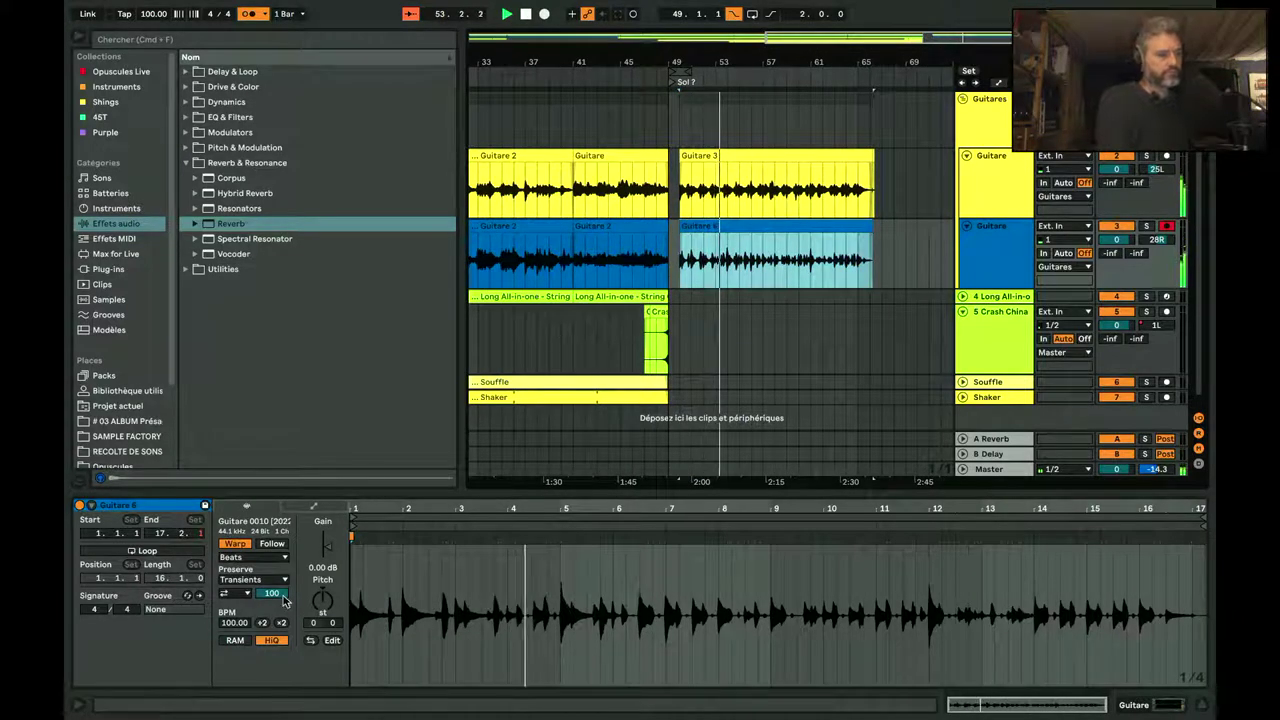
drag(323, 548, 323, 525)
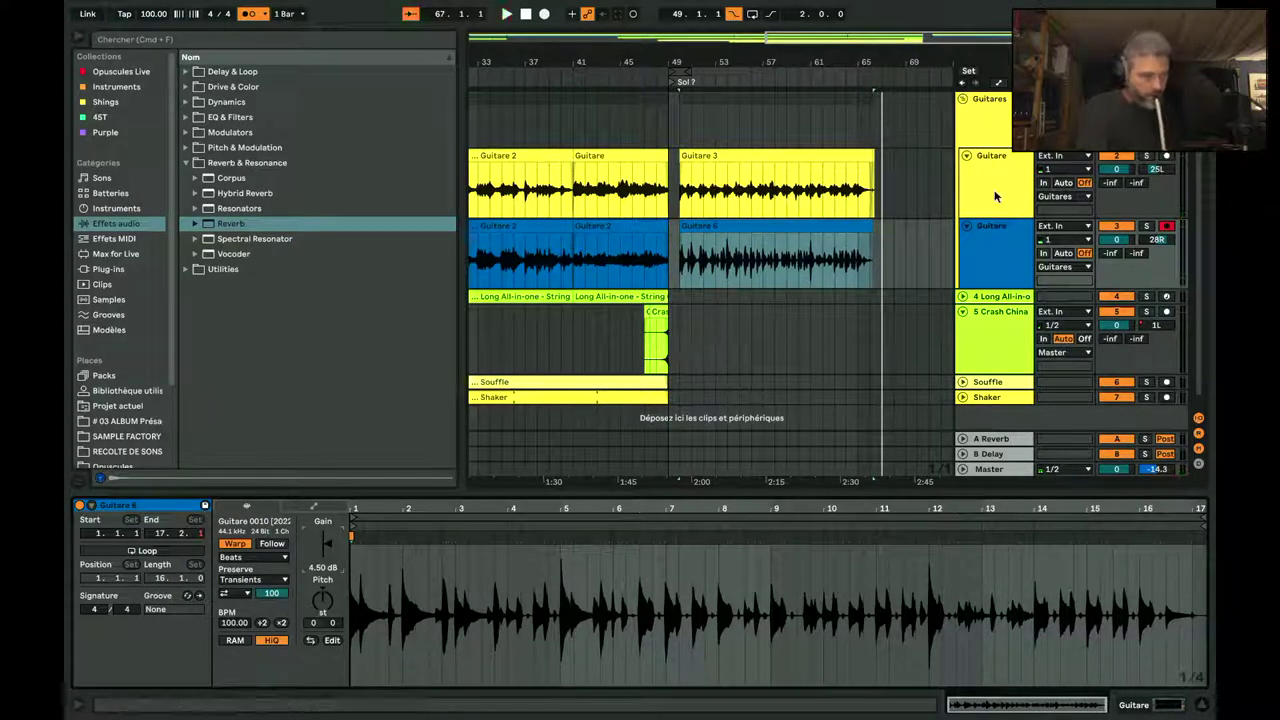
Step: Delete the leftover clip fragment after the new take on the first Guitare track and trim the second Guitare track's take to match its end
click(873, 153)
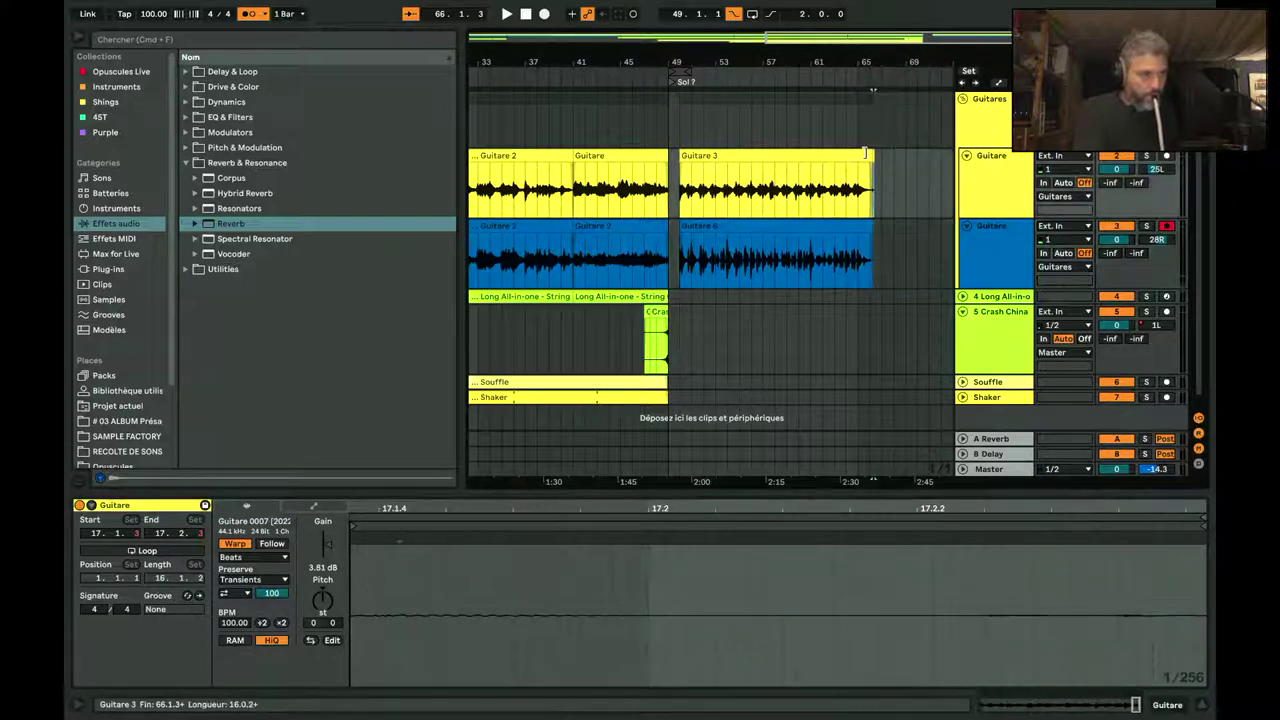
click(866, 155)
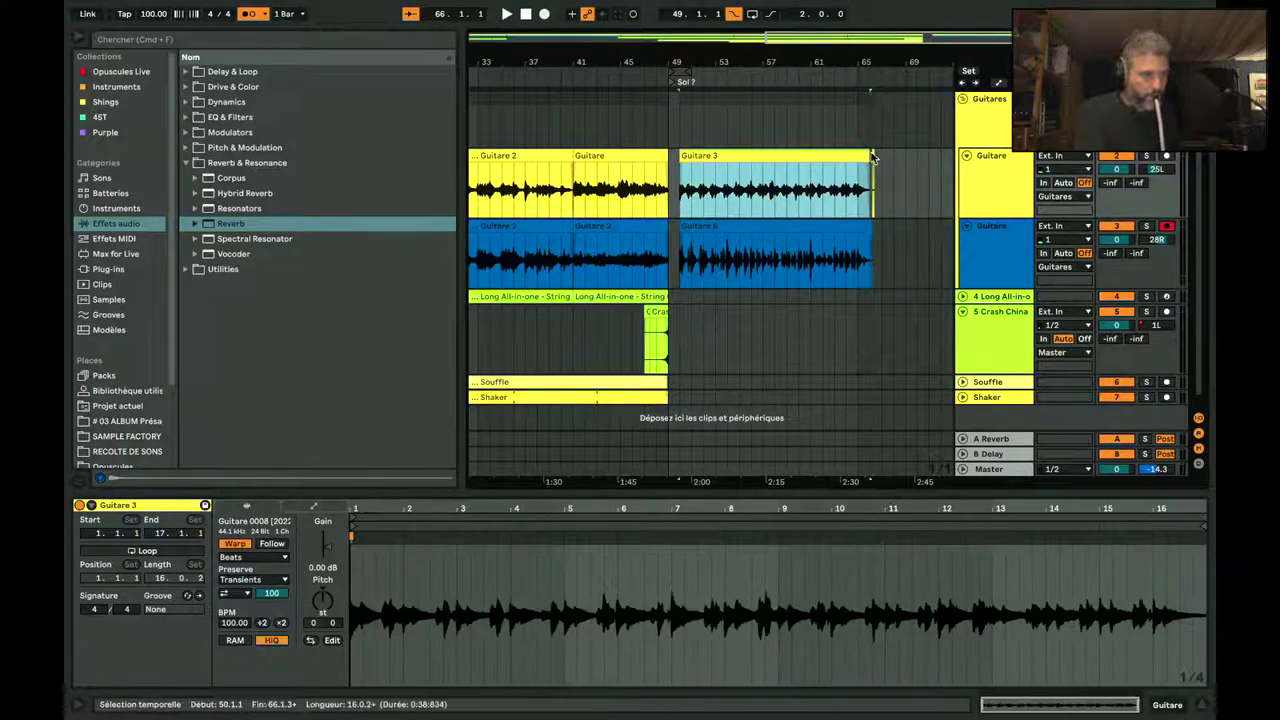
click(873, 155)
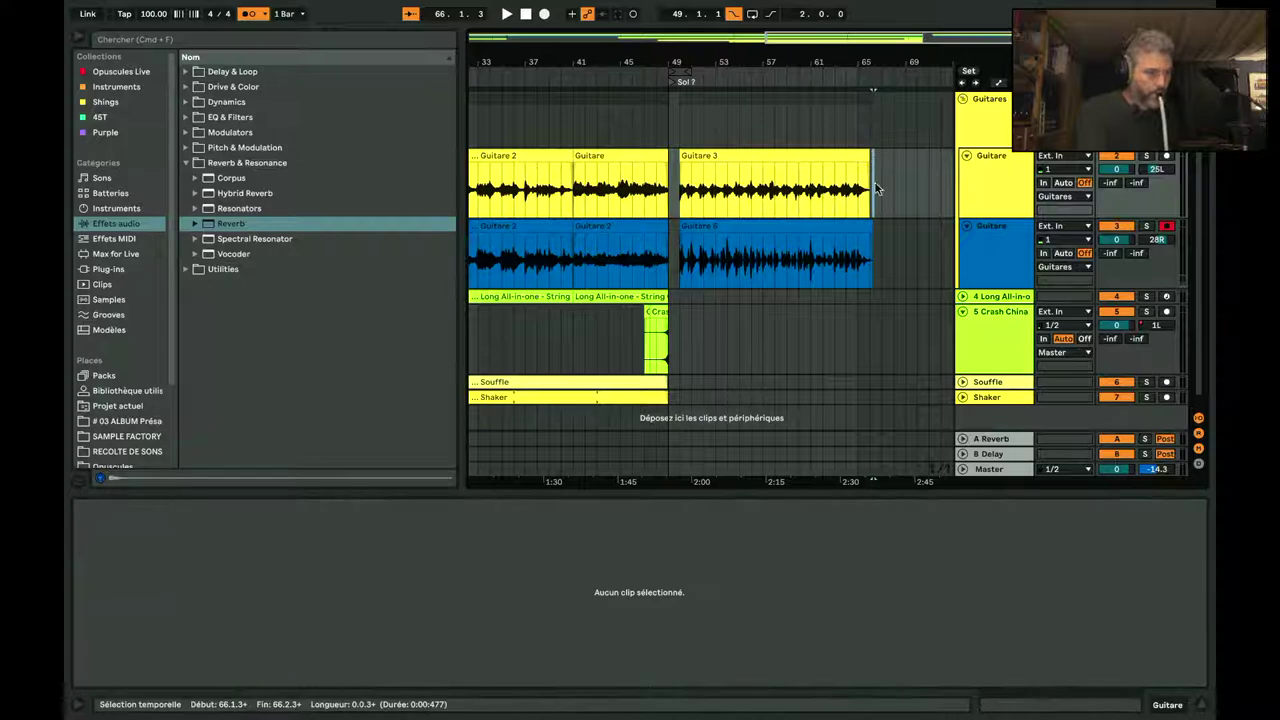
click(868, 227)
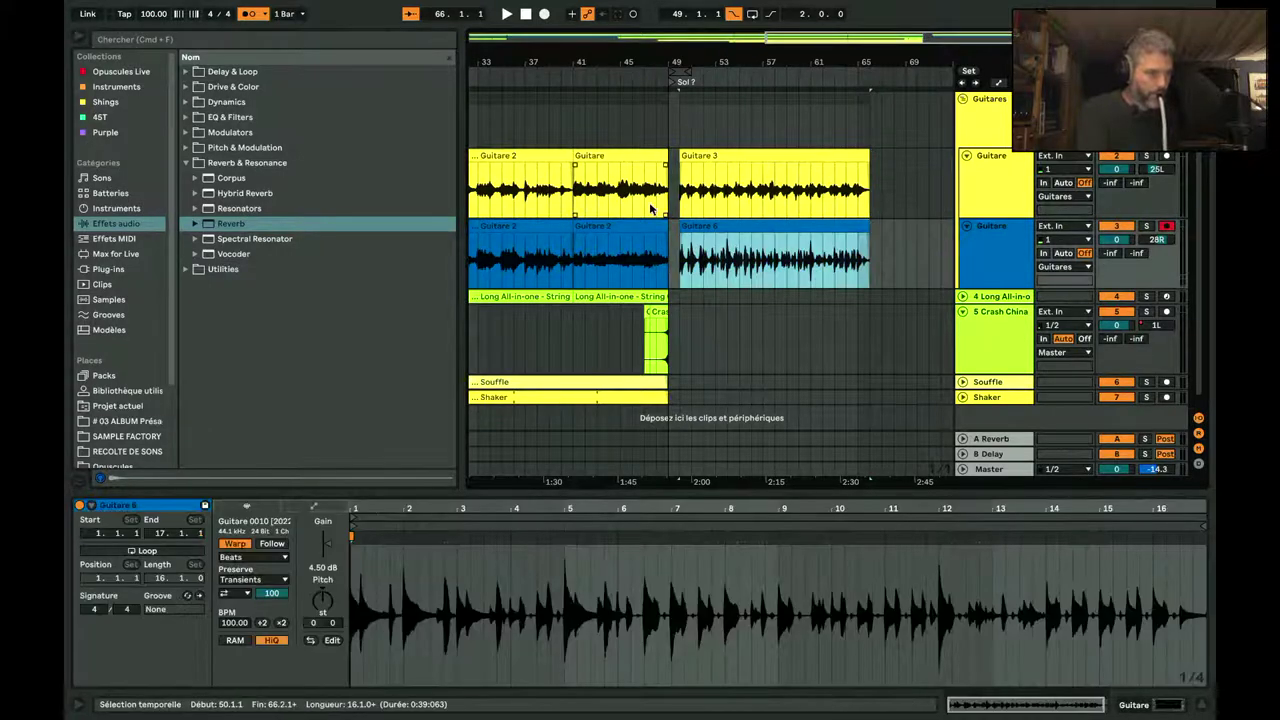
Step: Arm the Souffle track for recording, play the section from bar 49 and unfold the track to show its waveform
scroll(790, 311, down, 1)
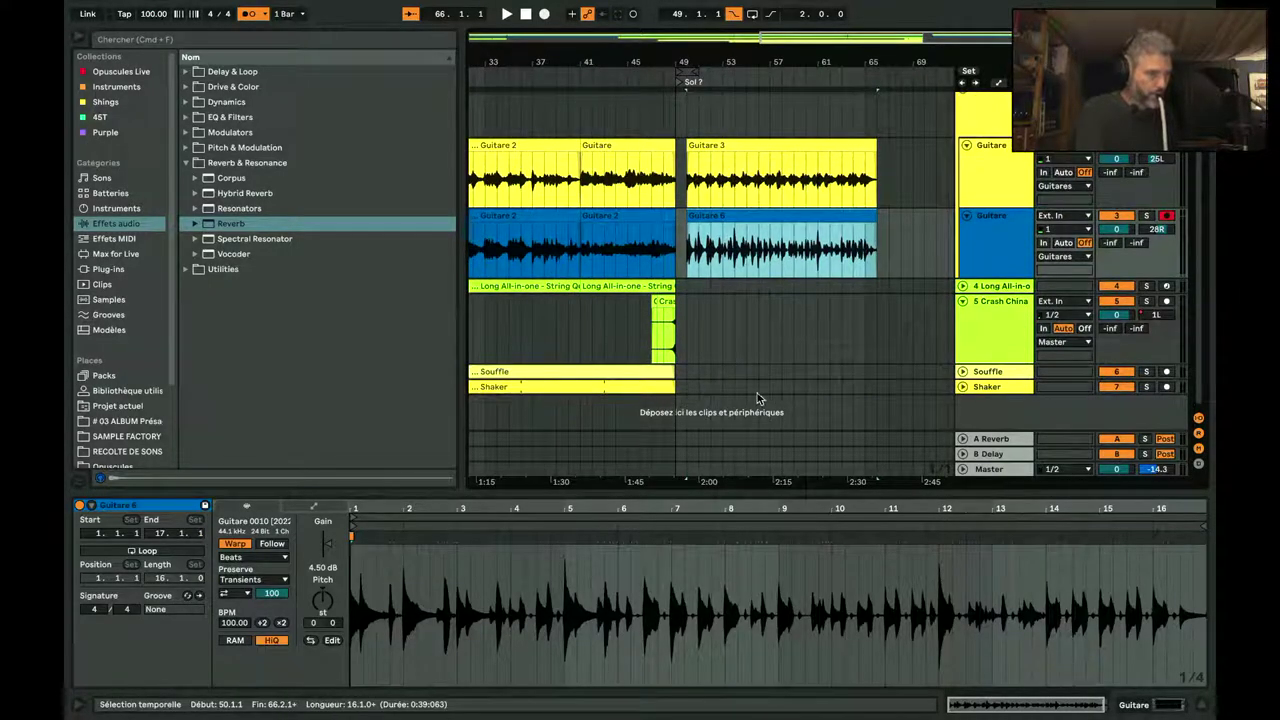
click(686, 371)
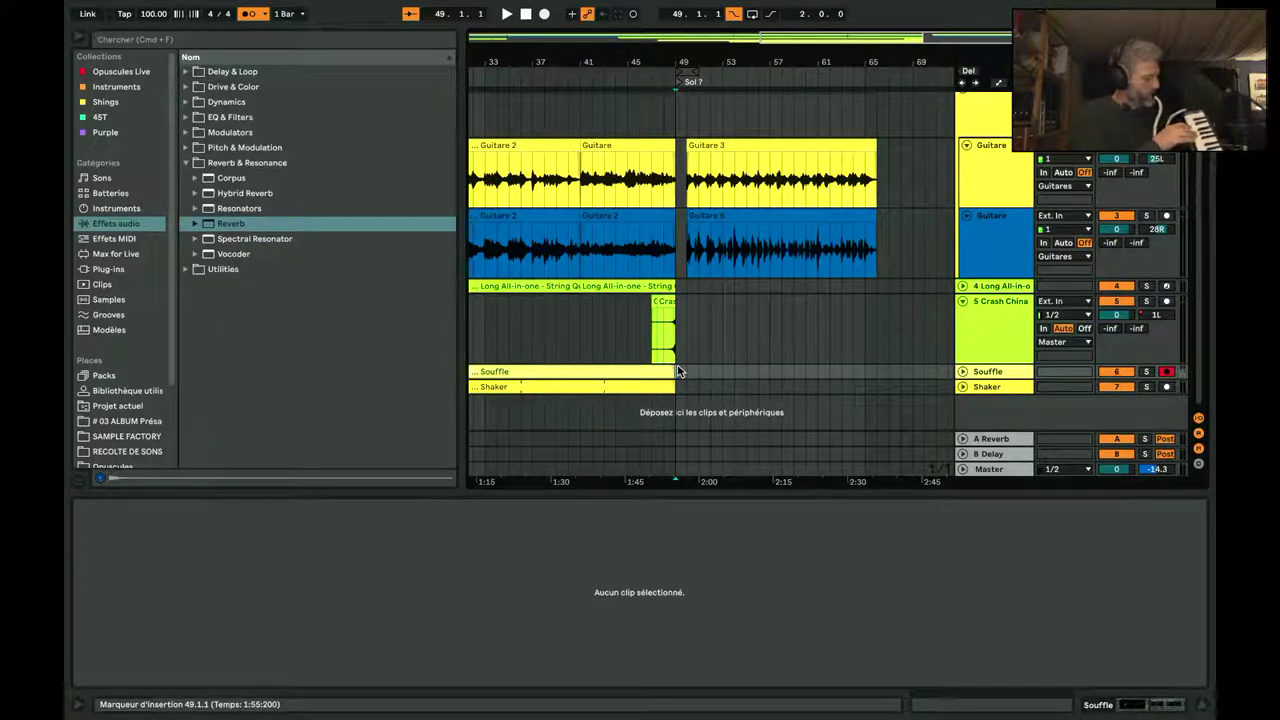
key(space)
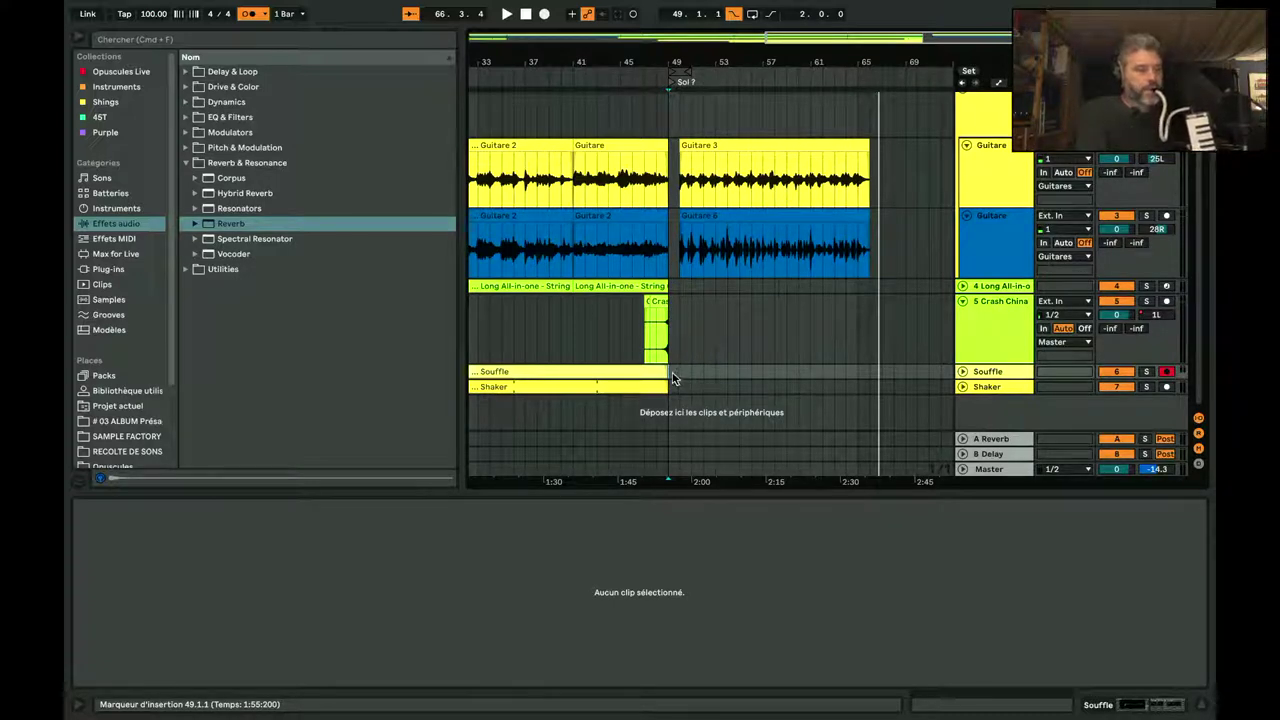
click(961, 370)
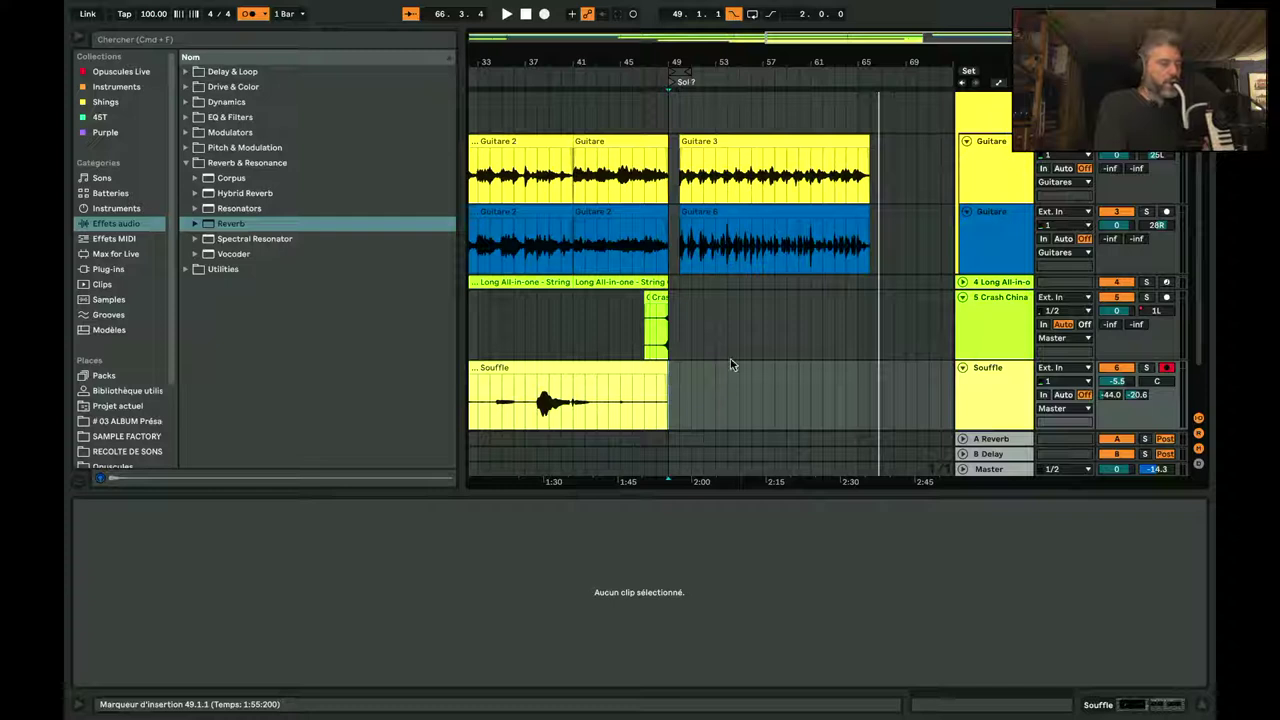
Step: Try a one-bar take from bar 58 on the Souffle track, play it back and delete it
click(764, 377)
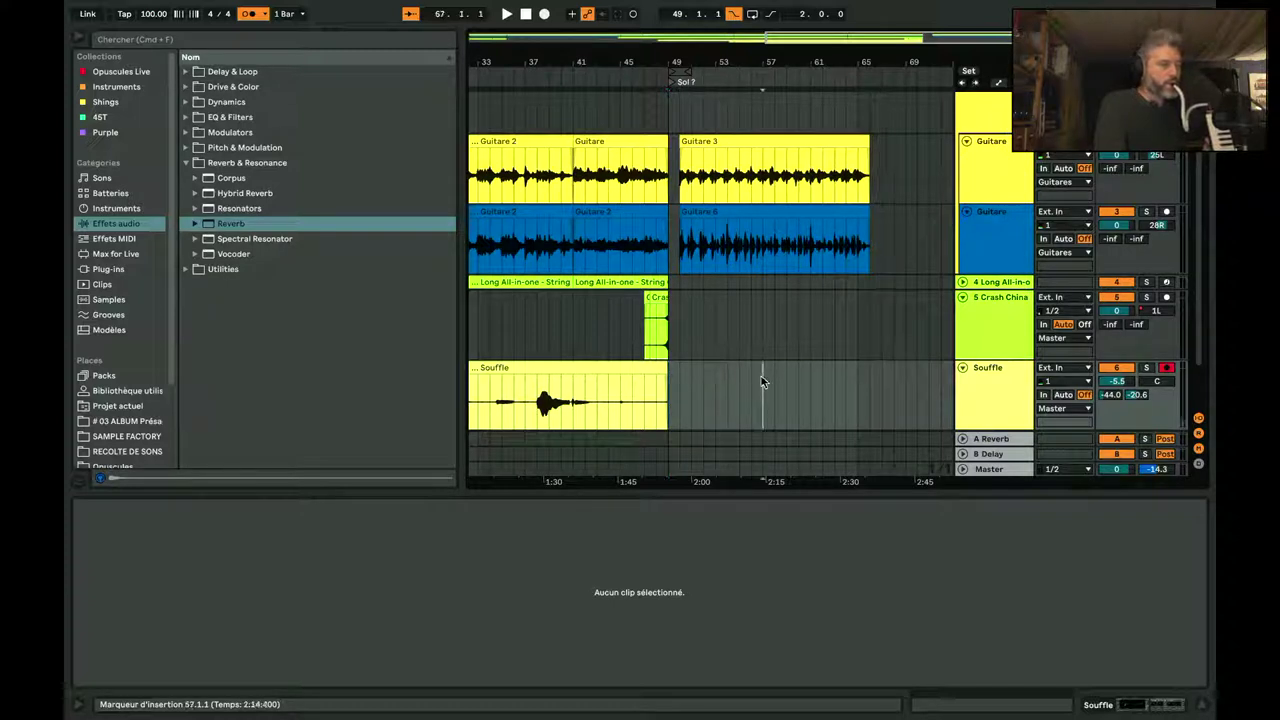
key(space)
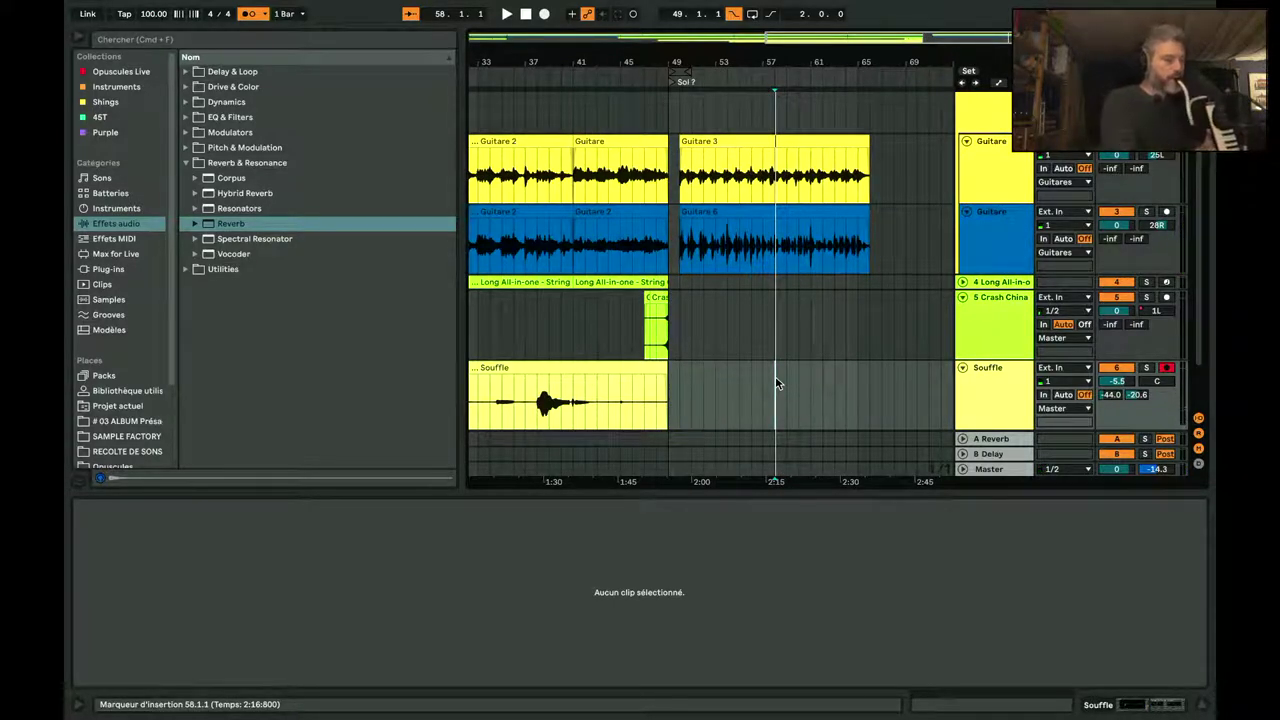
key(F9)
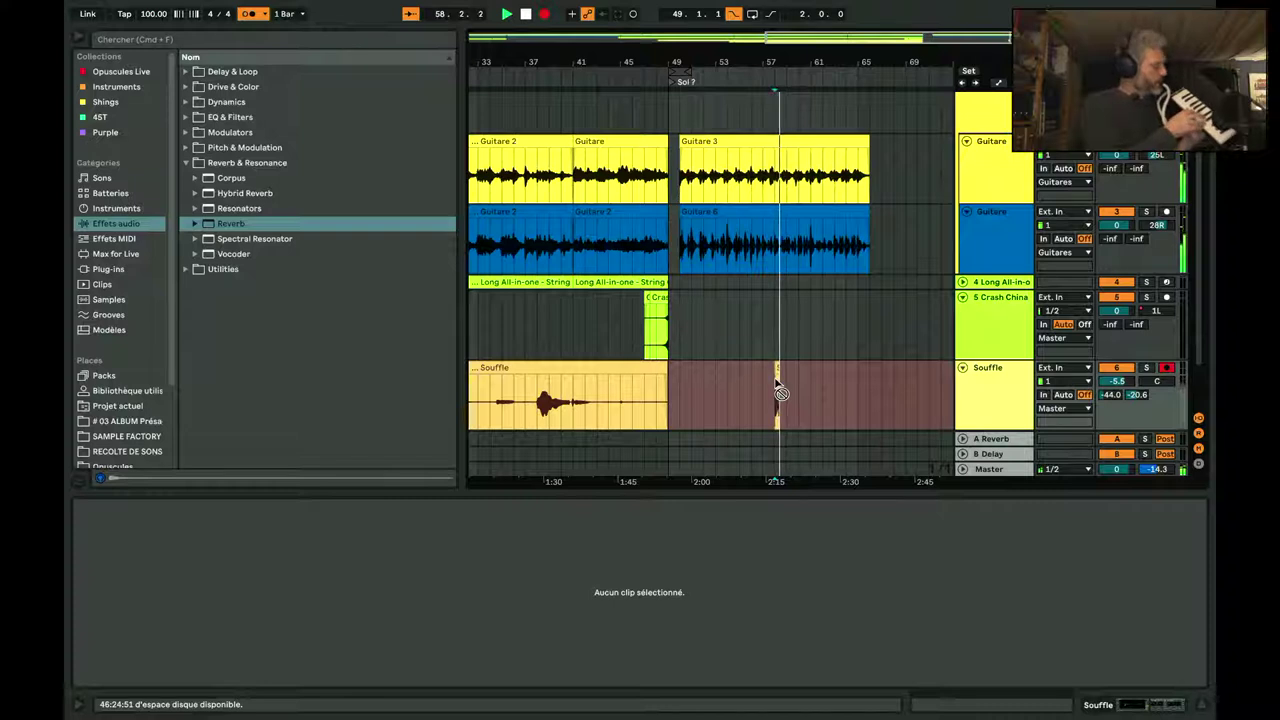
key(space)
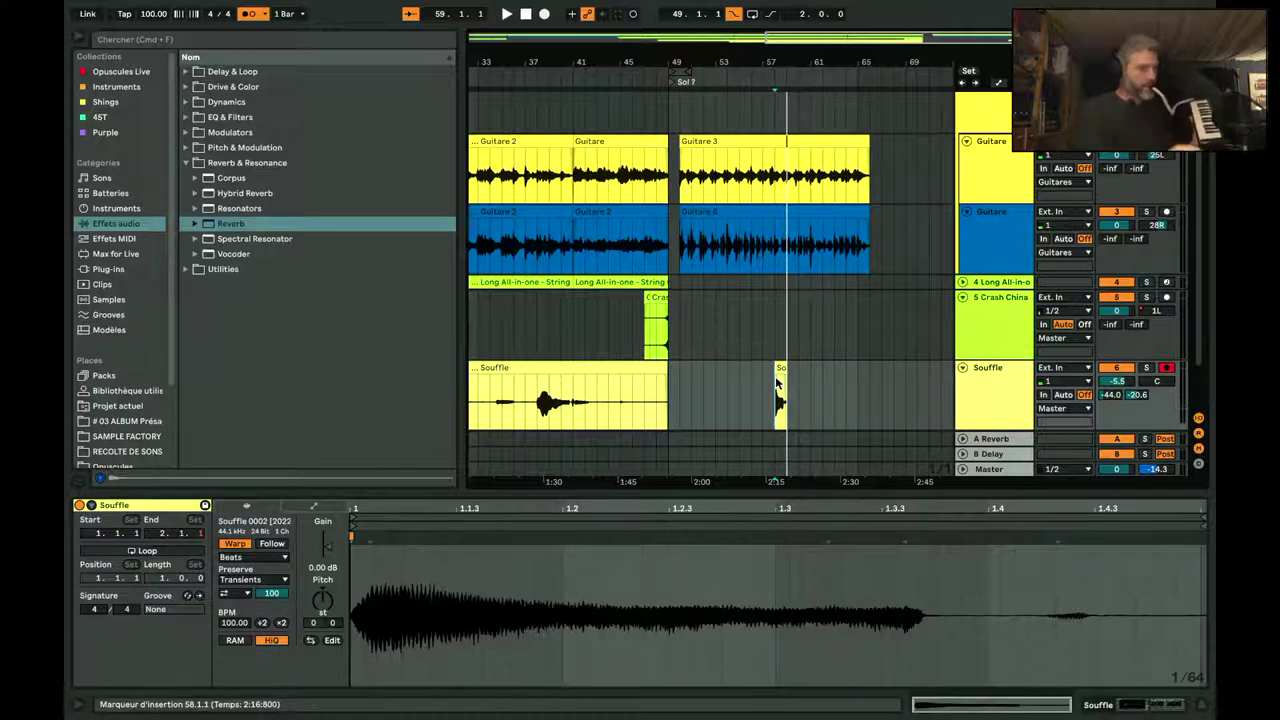
key(space)
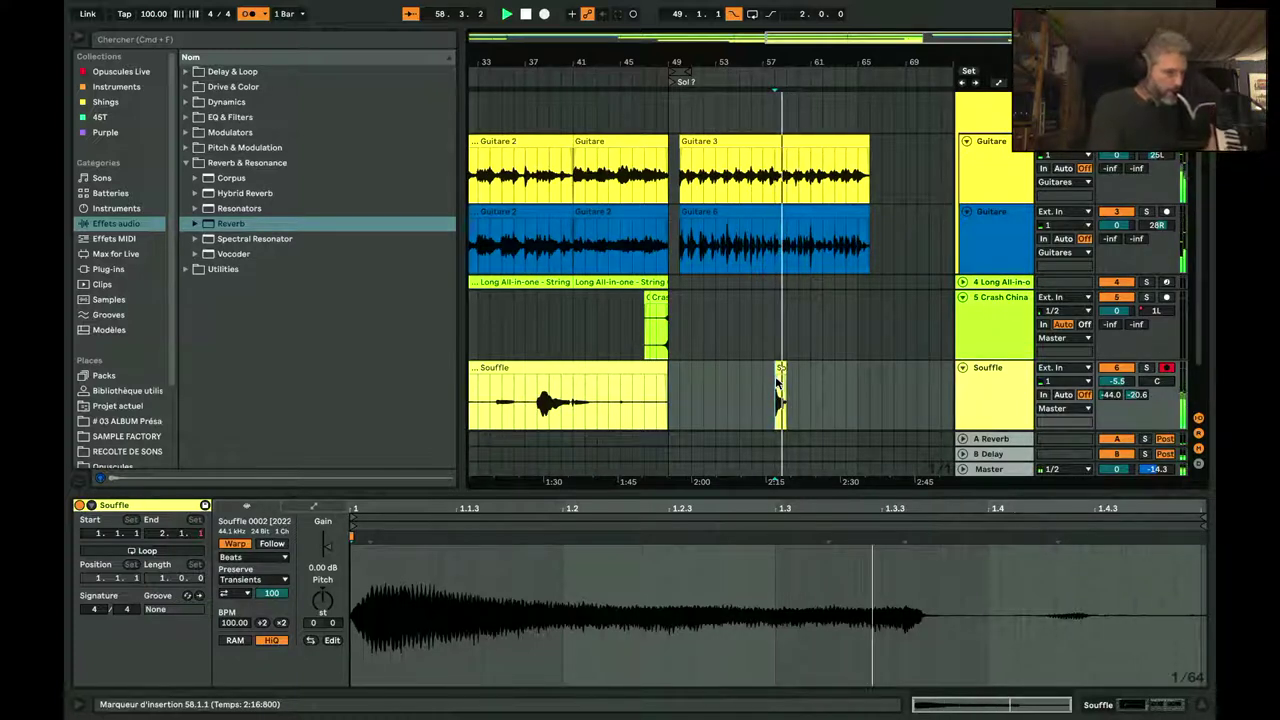
click(779, 383)
key(space)
key(Delete)
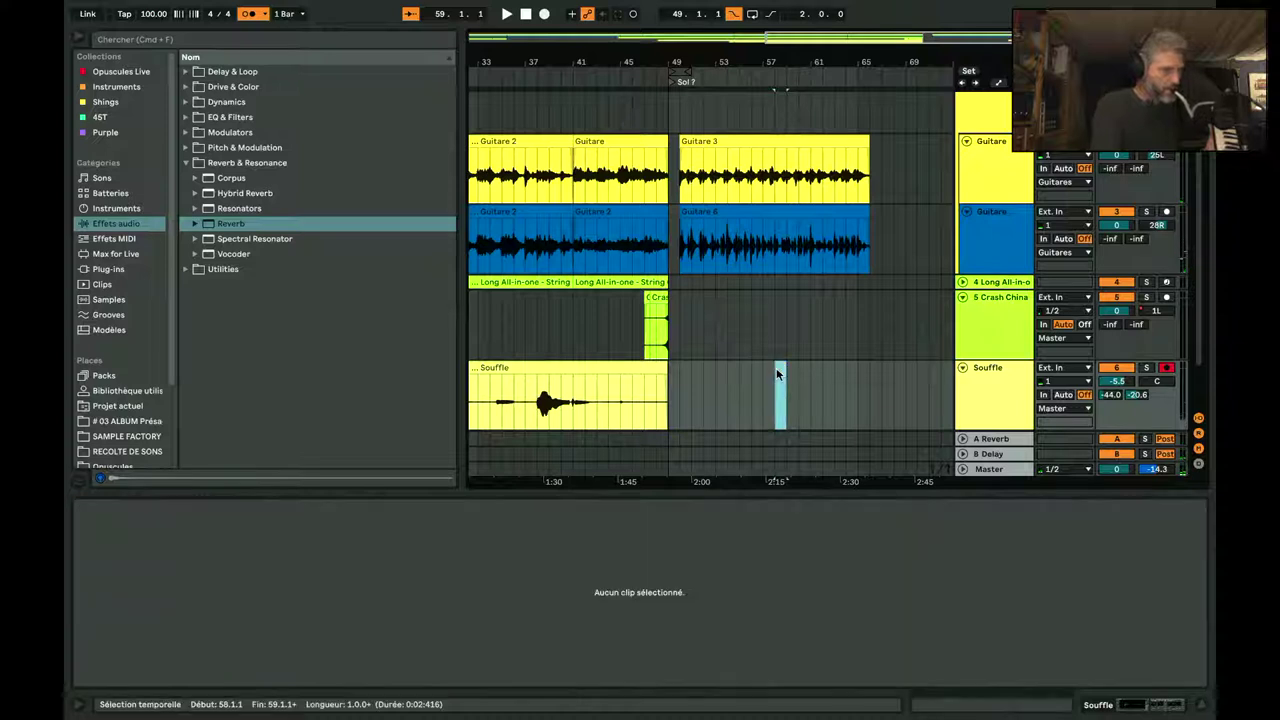
Step: Try several short takes from bar 58 on the Souffle track, restarting the recording each time, and play back the last one
click(778, 375)
key(F9)
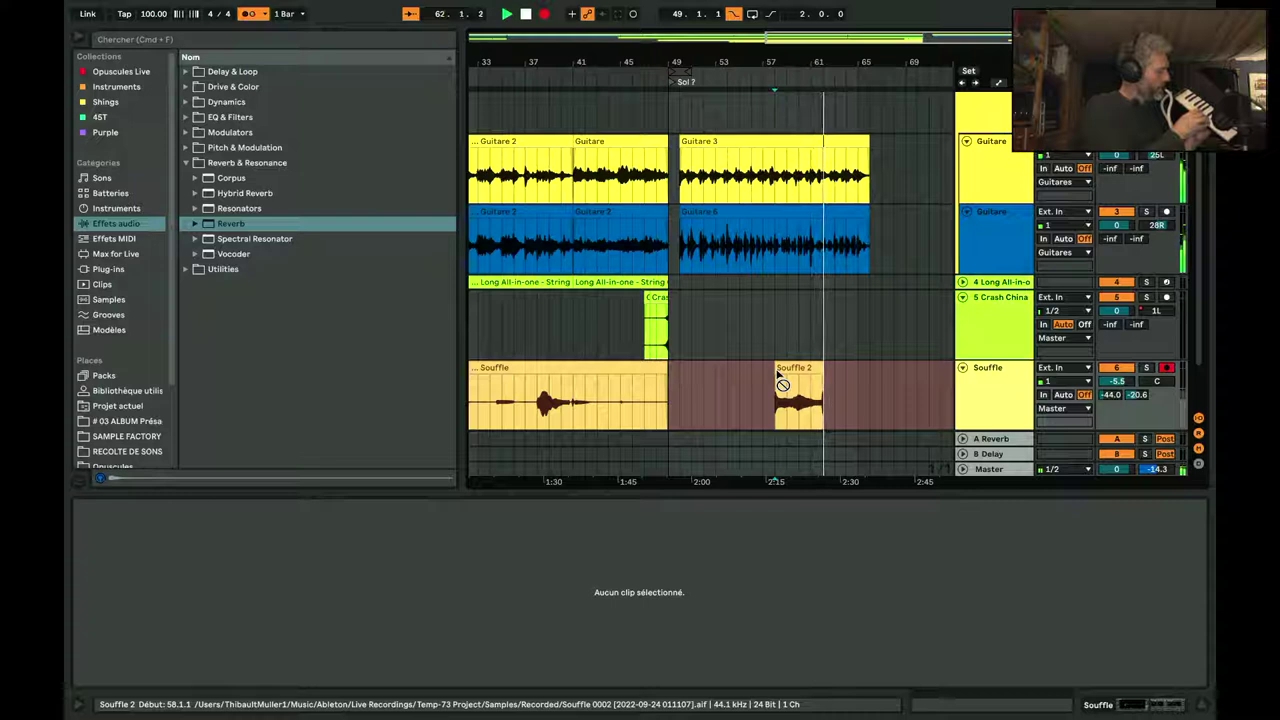
key(space)
click(778, 369)
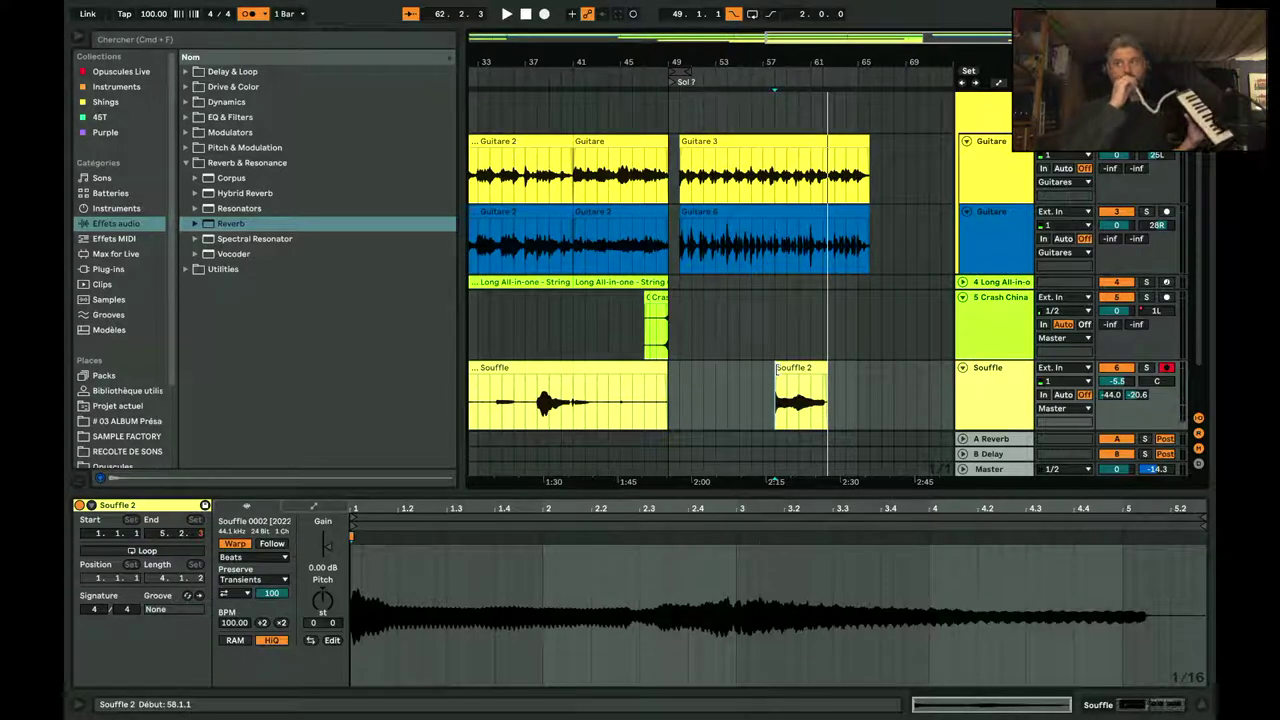
key(F9)
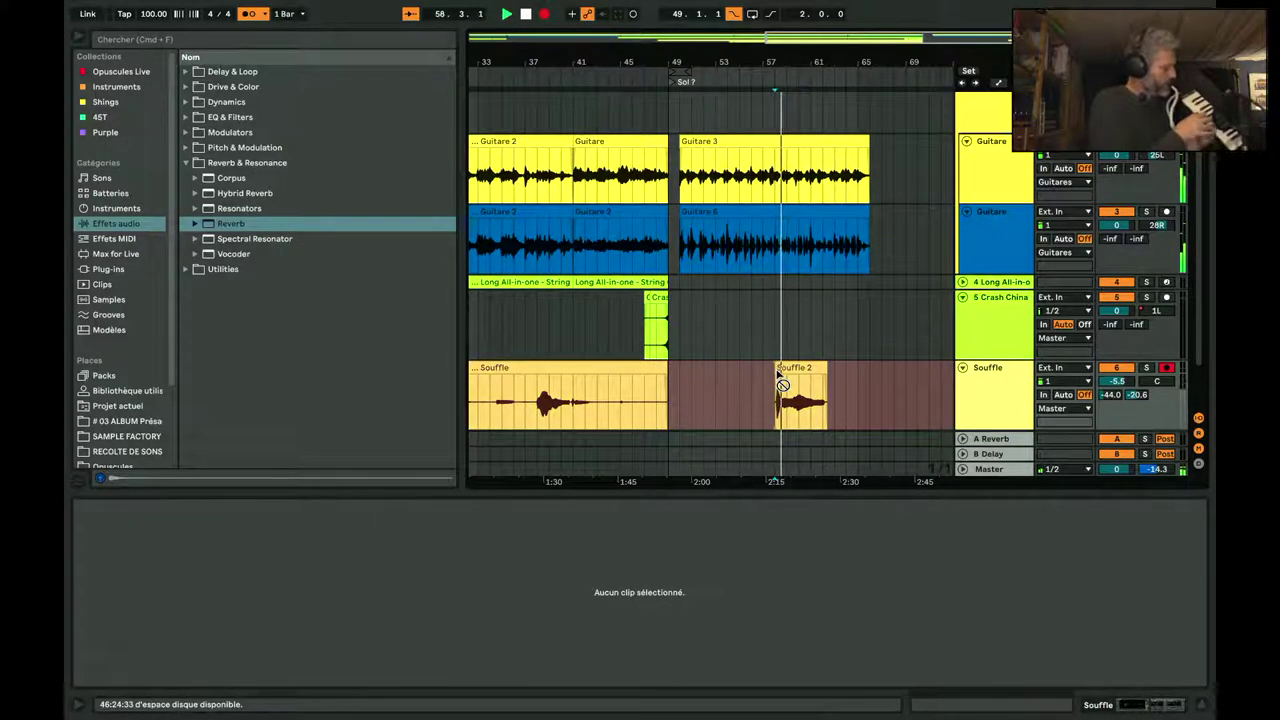
key(space)
key(F9)
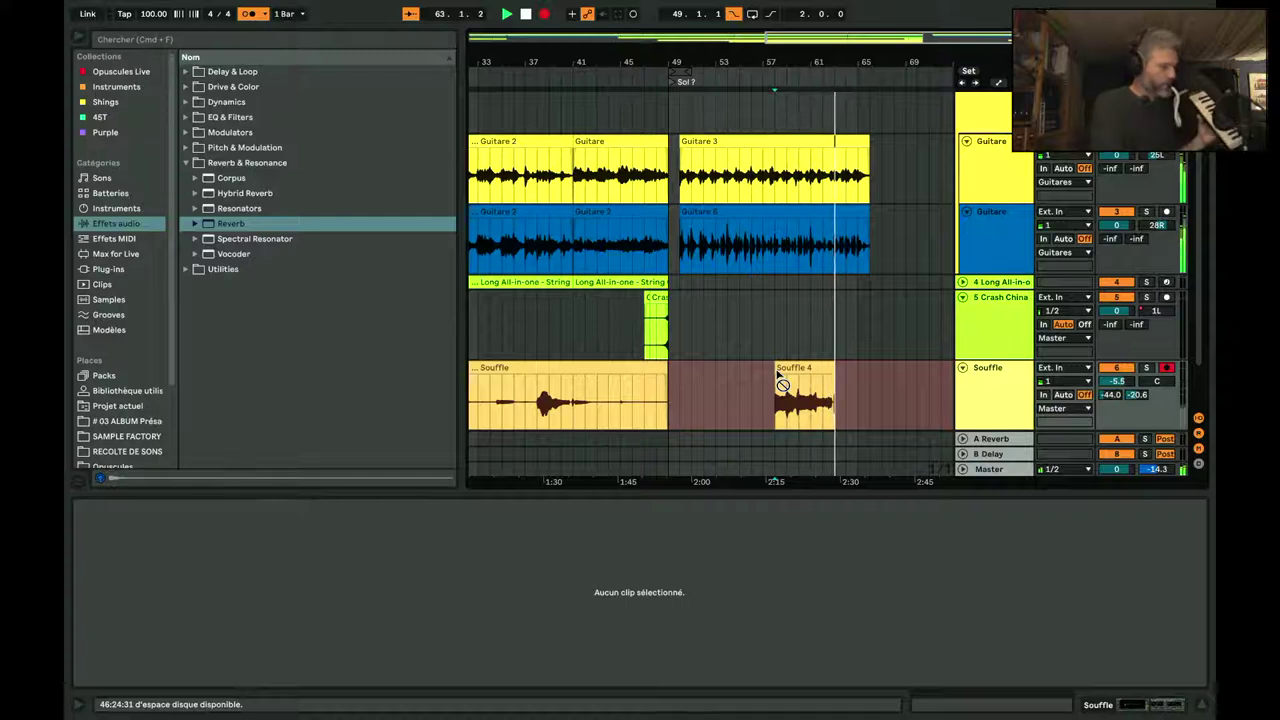
key(space)
click(777, 370)
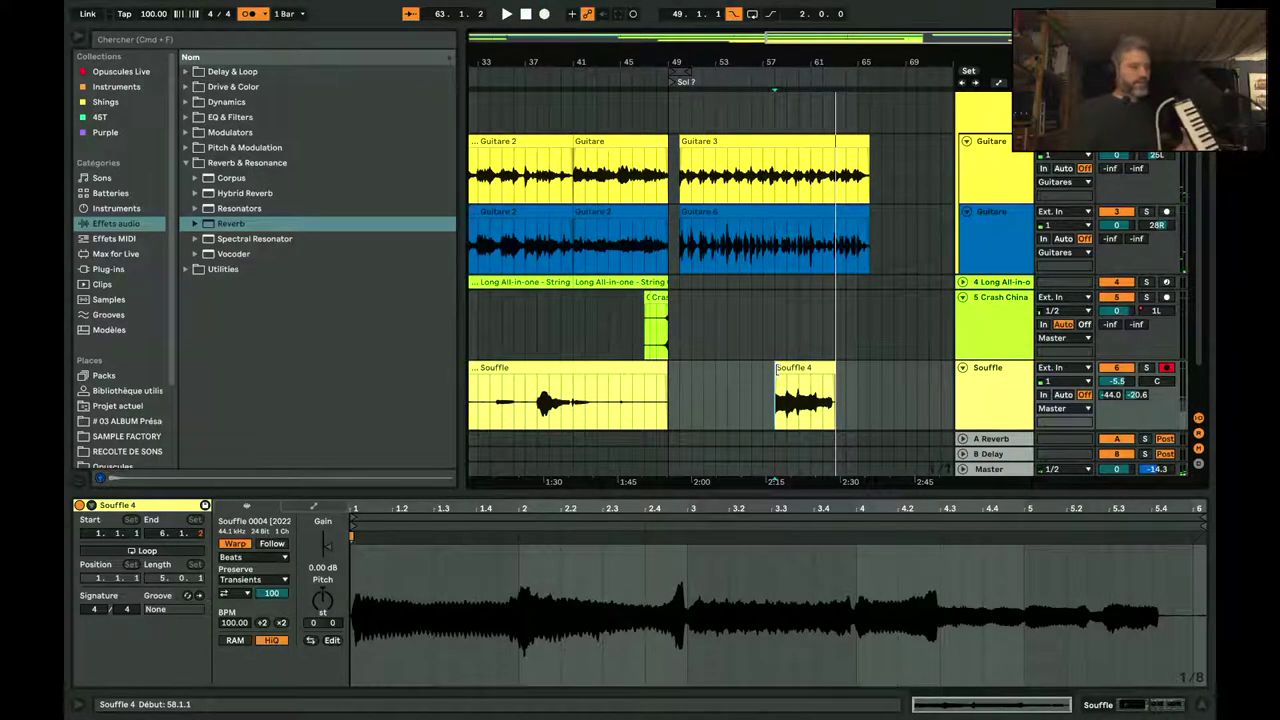
key(space)
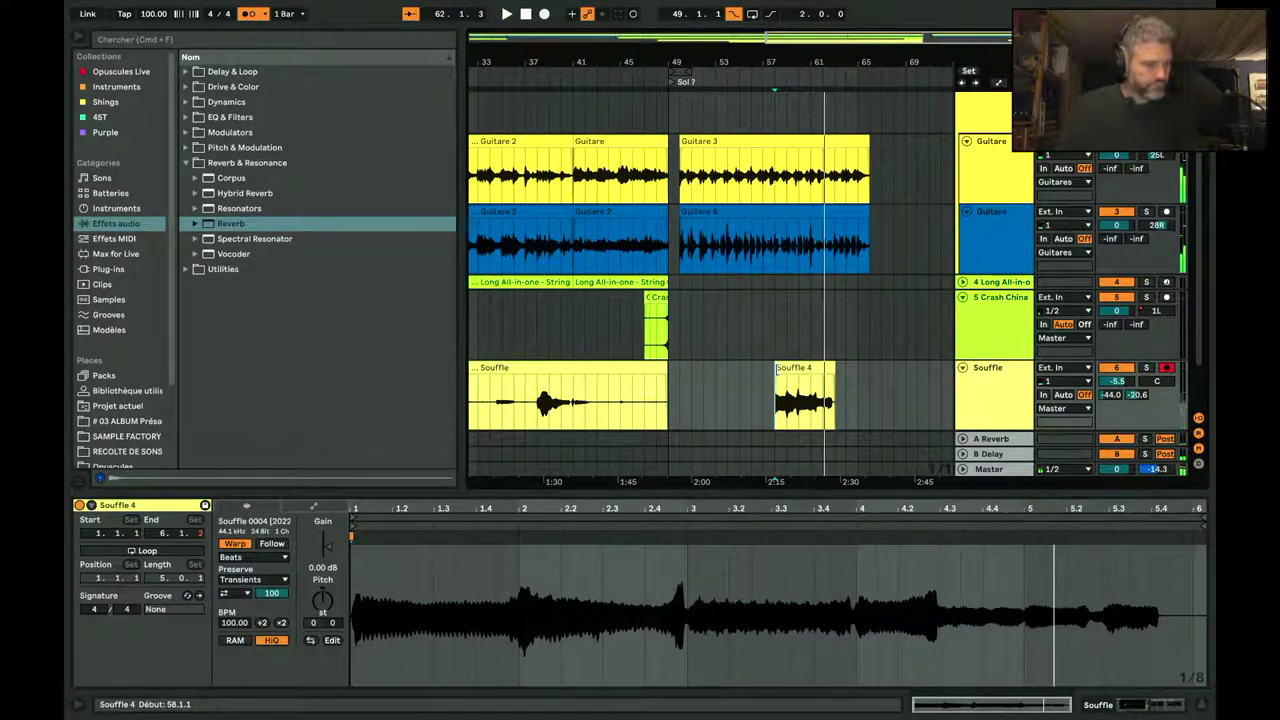
Step: Try two longer takes from bar 58 to about bar 66 on the Souffle track, playing each one back
click(793, 369)
key(space)
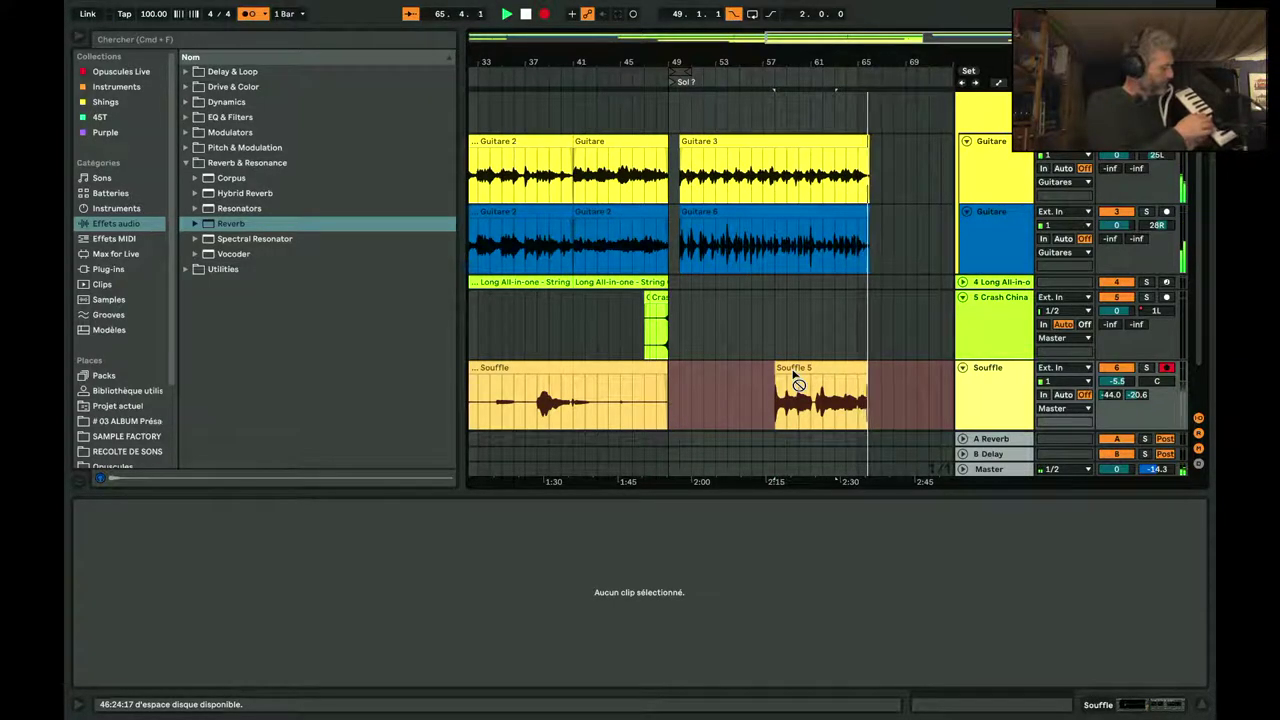
click(797, 382)
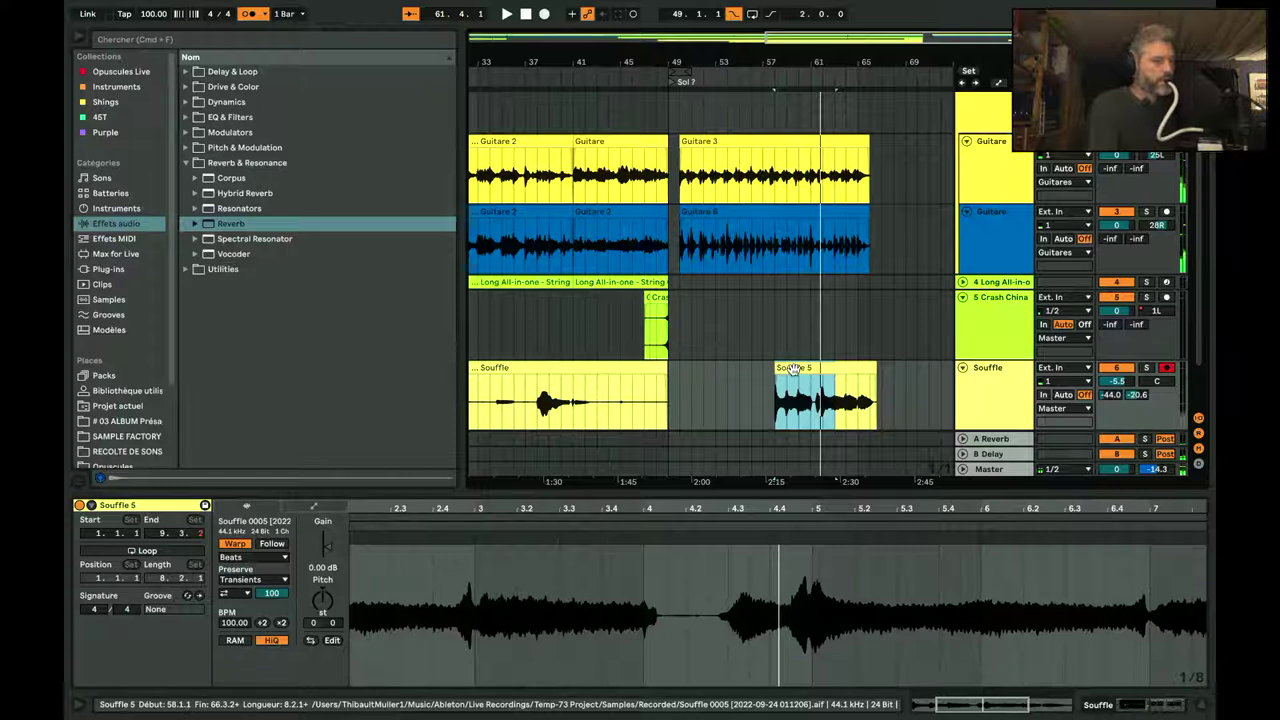
key(F9)
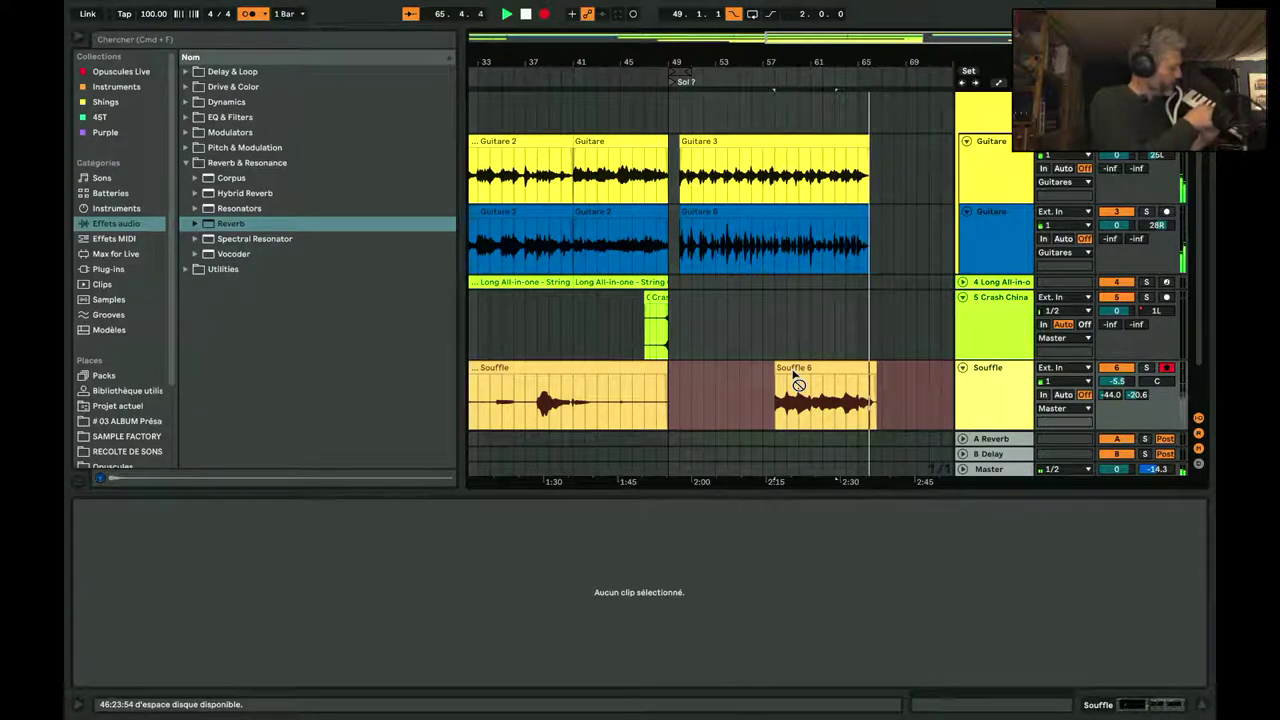
key(space)
click(793, 369)
key(space)
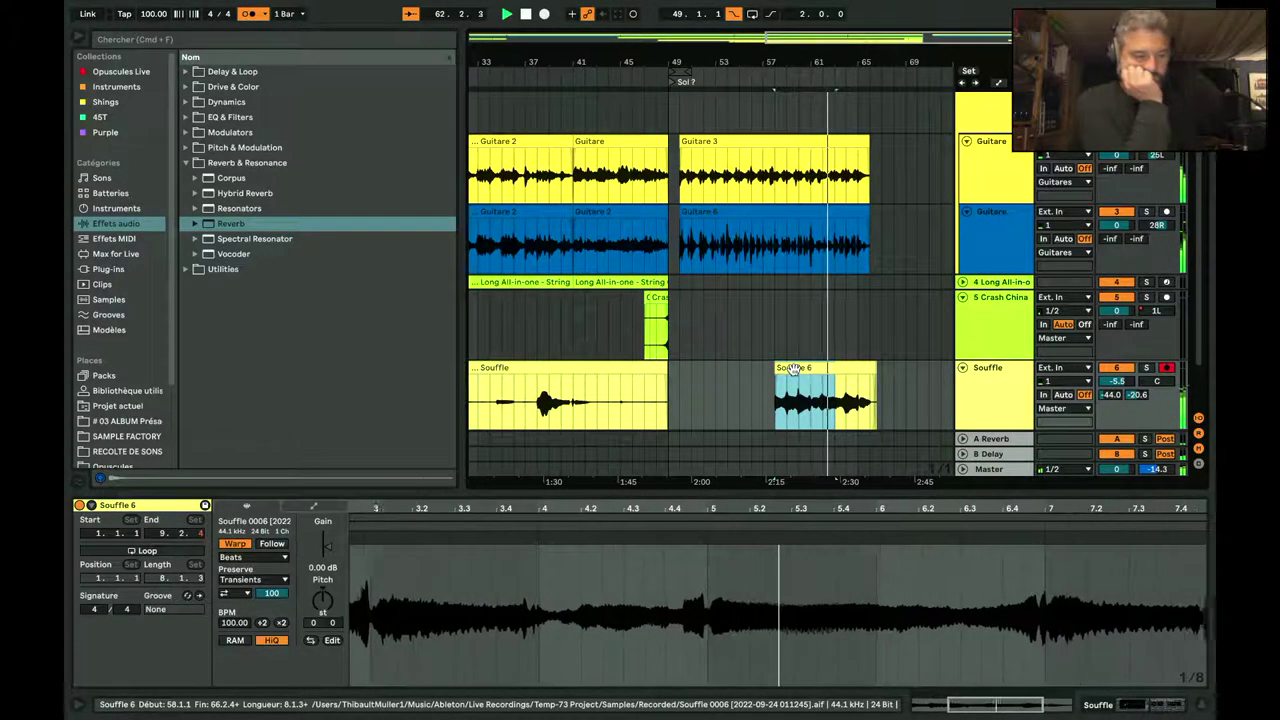
click(725, 422)
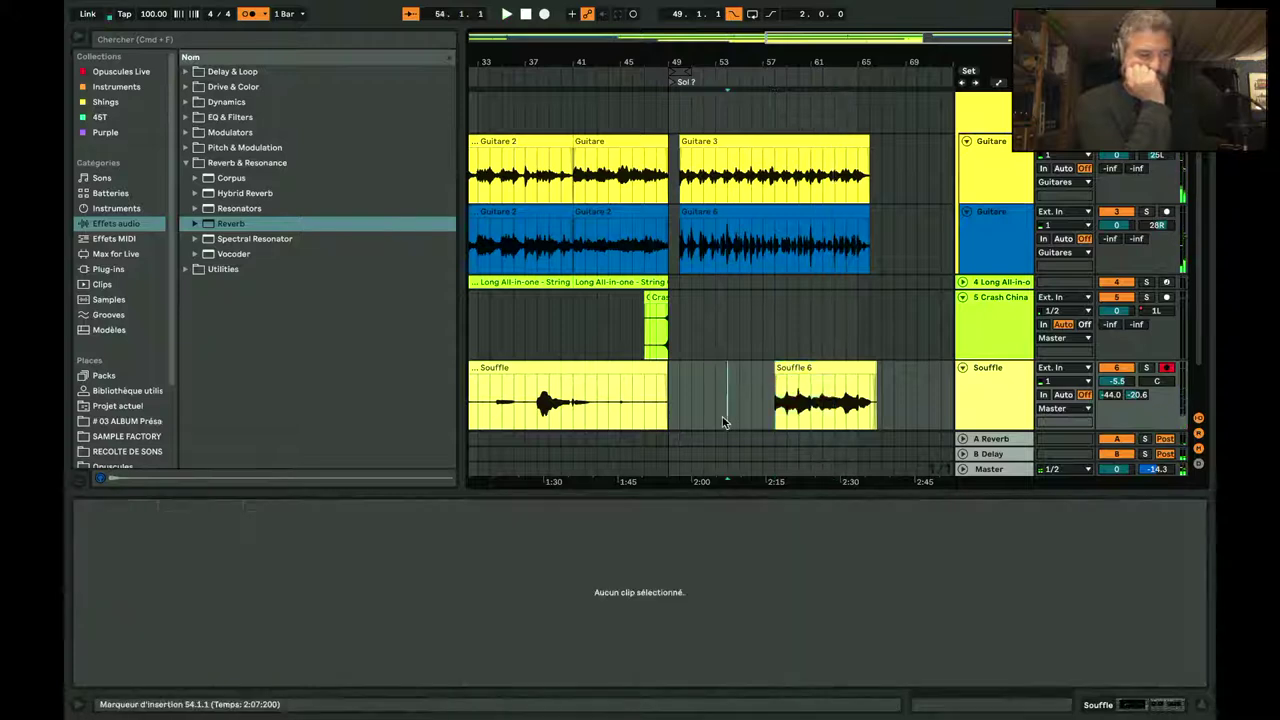
Step: Record a new take from bar 58 to about bar 66 over the existing Souffle clip and play it back
click(785, 398)
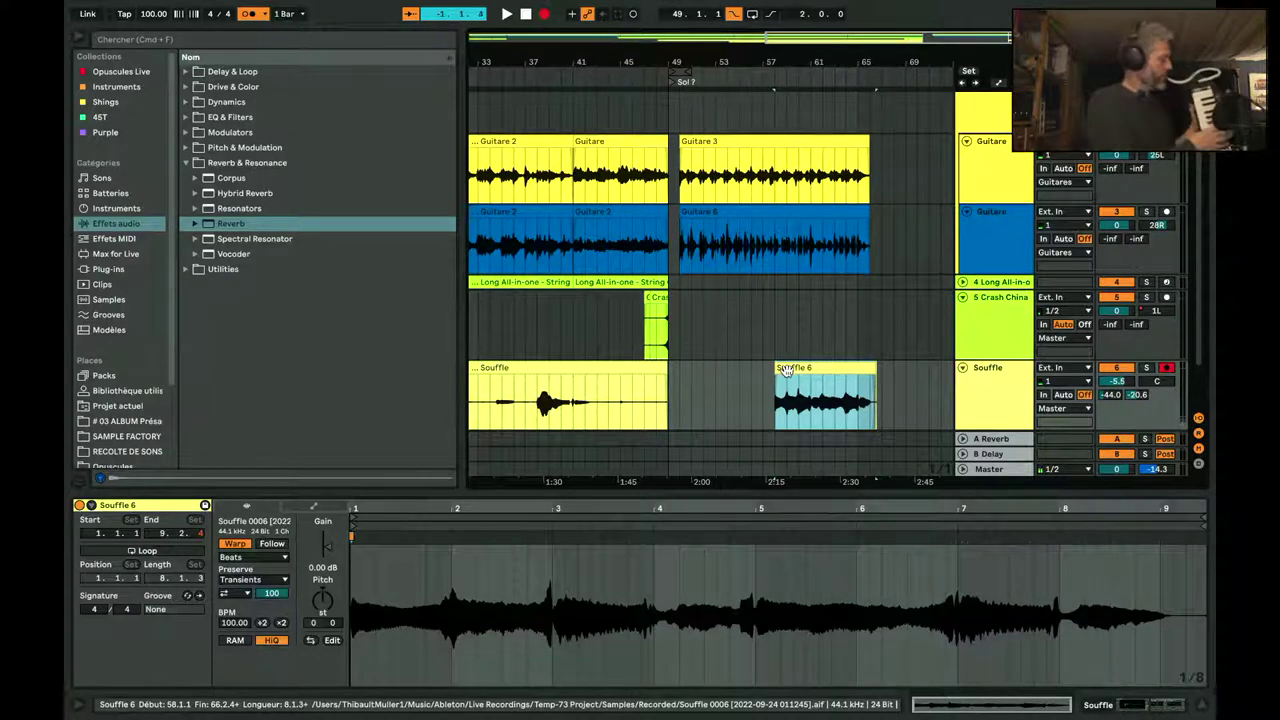
click(787, 370)
key(space)
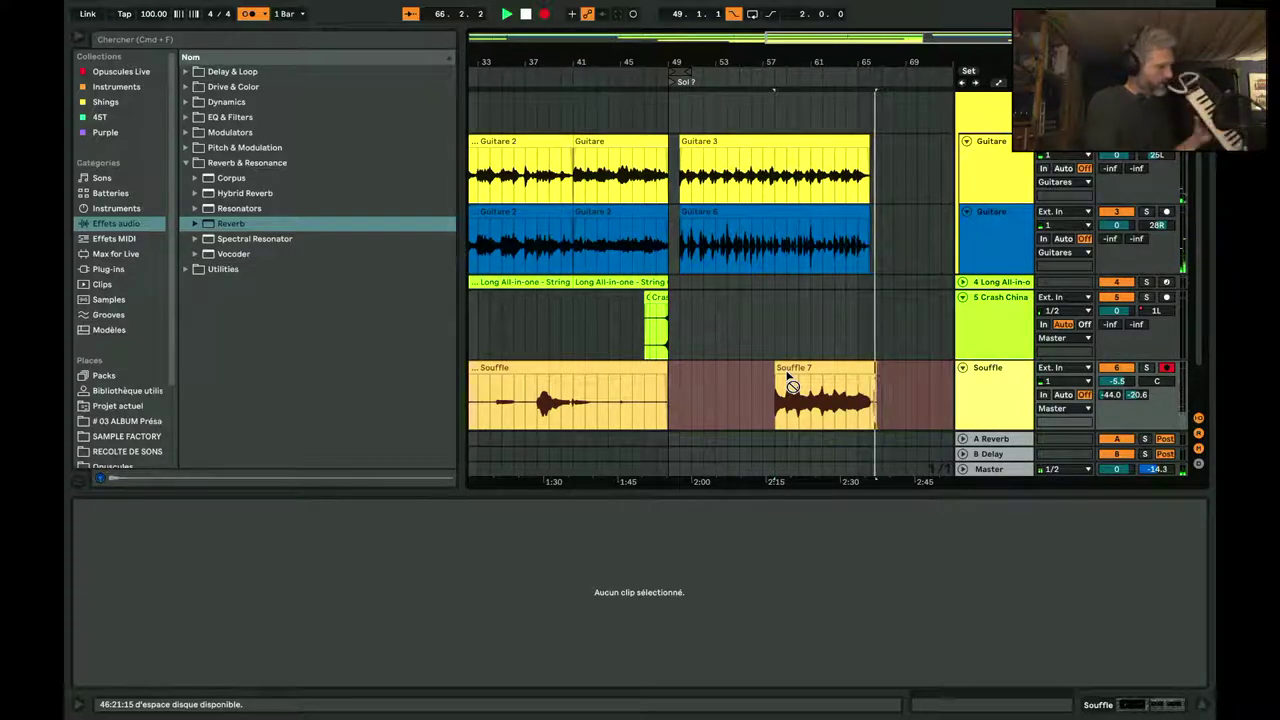
key(space)
click(787, 372)
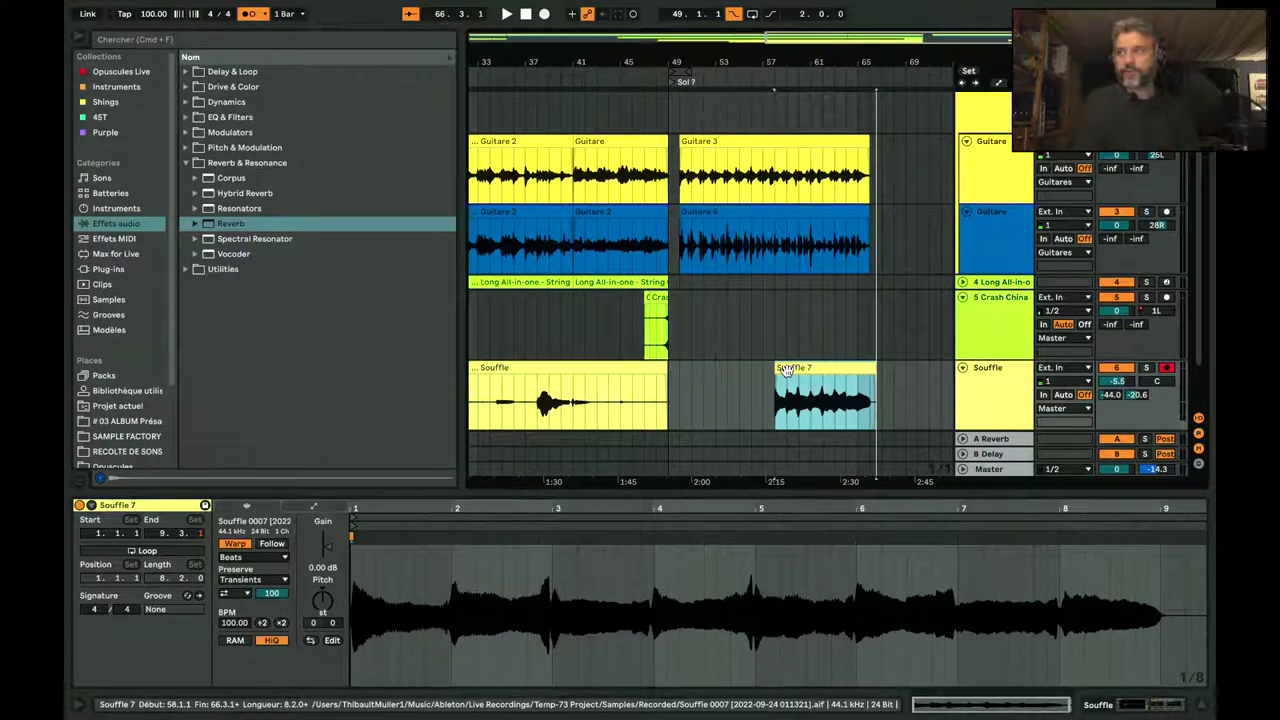
click(792, 376)
key(space)
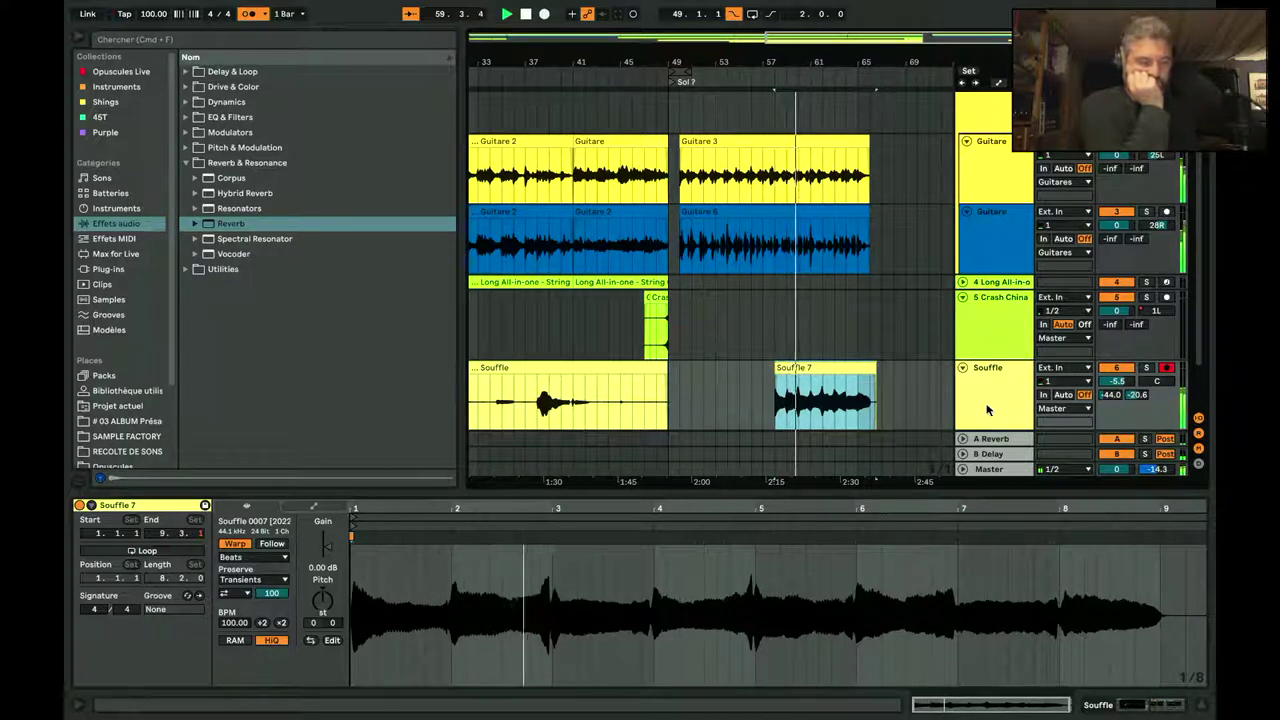
Step: Browse the audio effect categories and add Auto Pan from Pitch & Modulation to the Souffle track
click(995, 397)
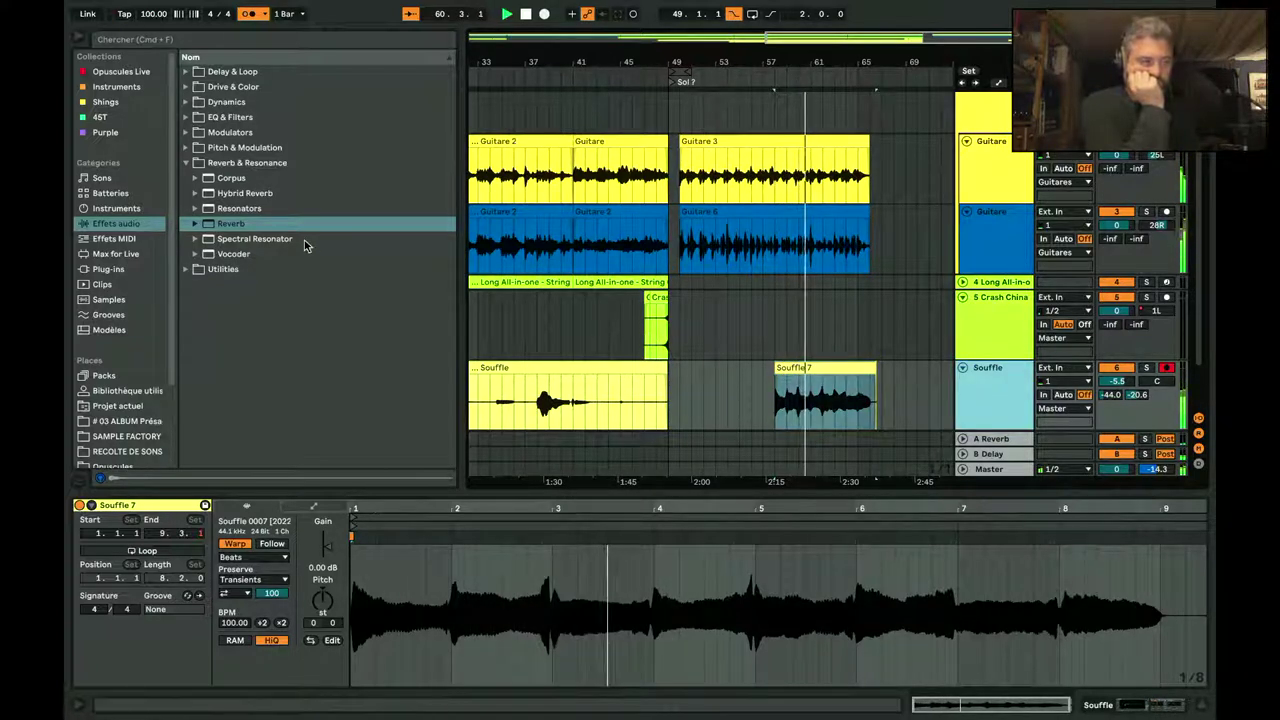
click(185, 163)
click(185, 163)
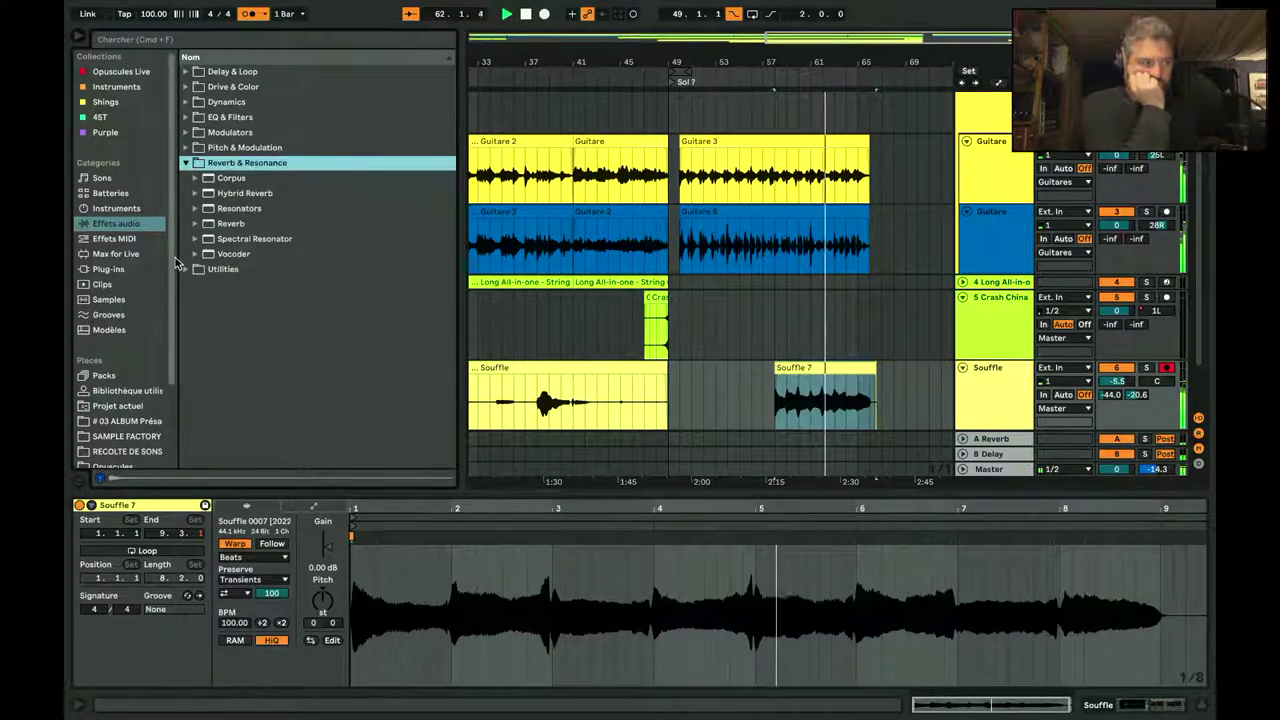
click(185, 72)
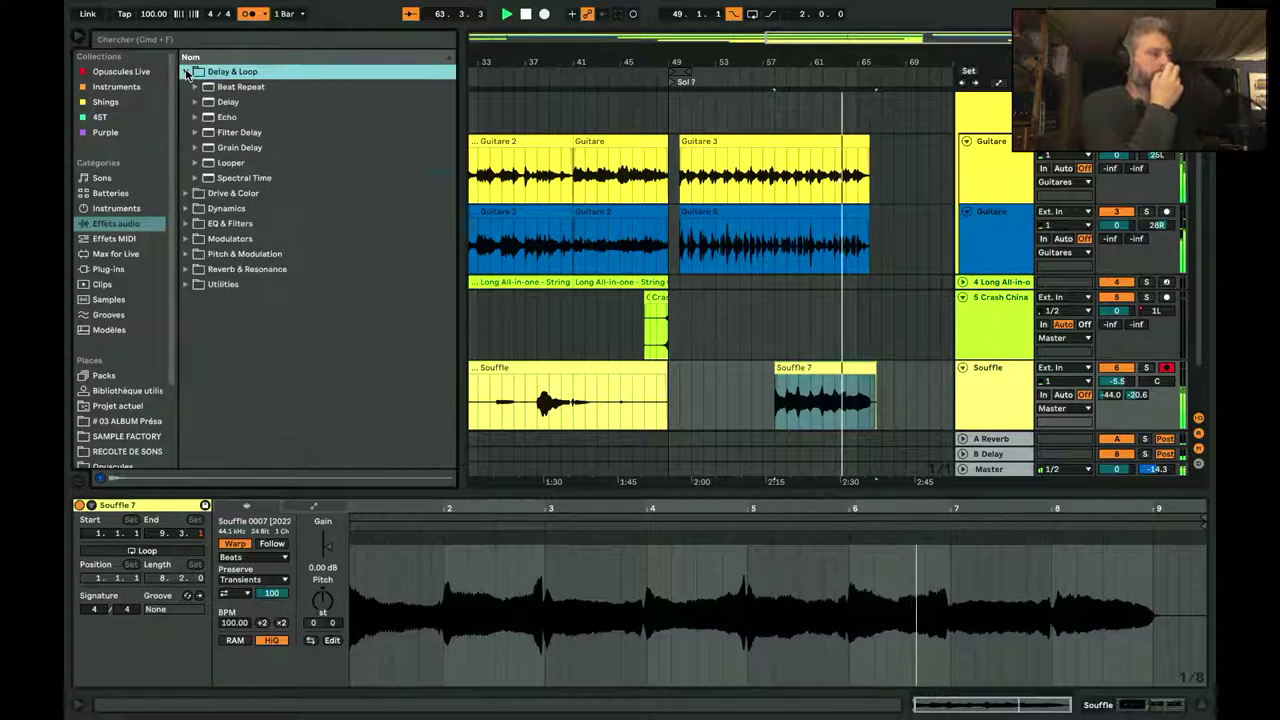
click(186, 192)
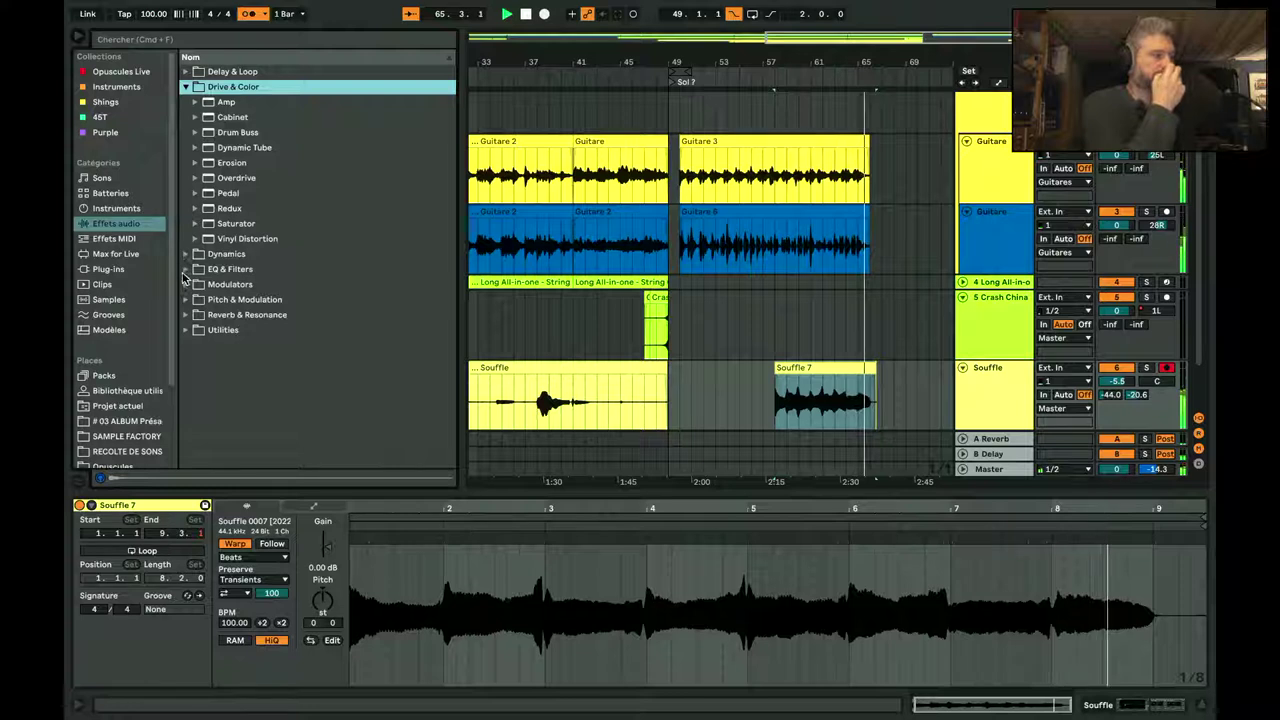
click(185, 284)
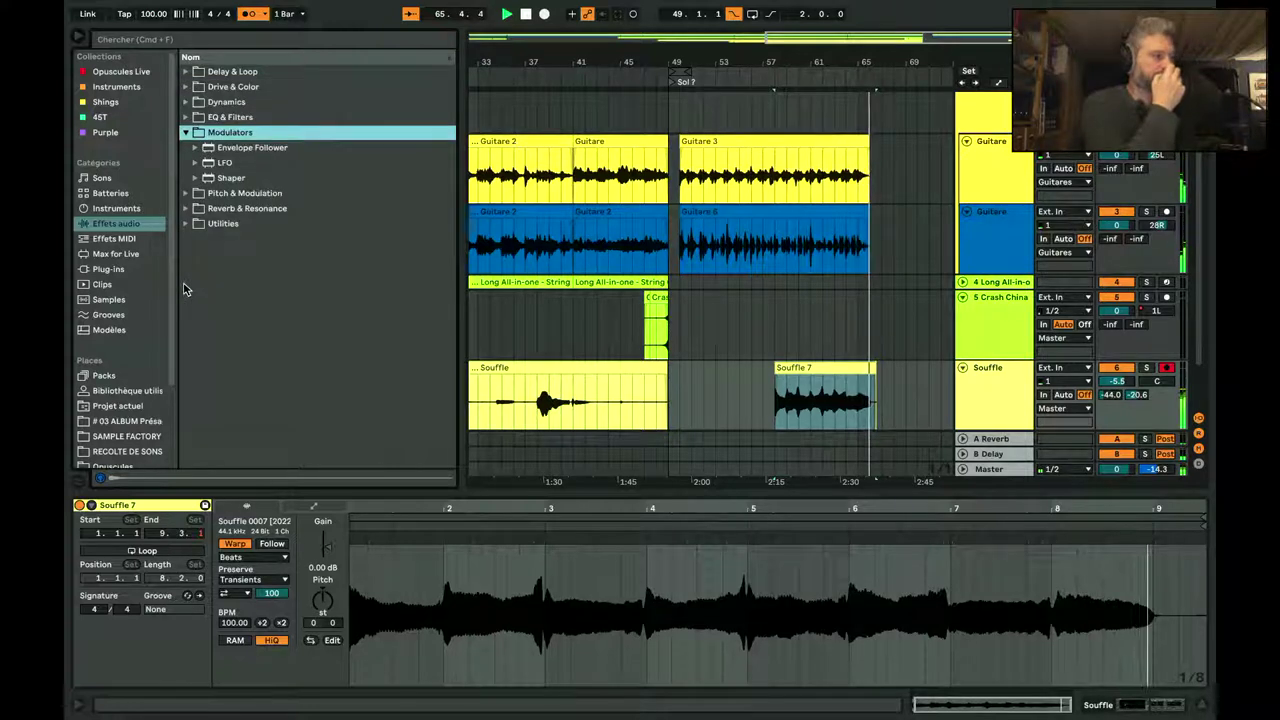
click(186, 193)
click(225, 168)
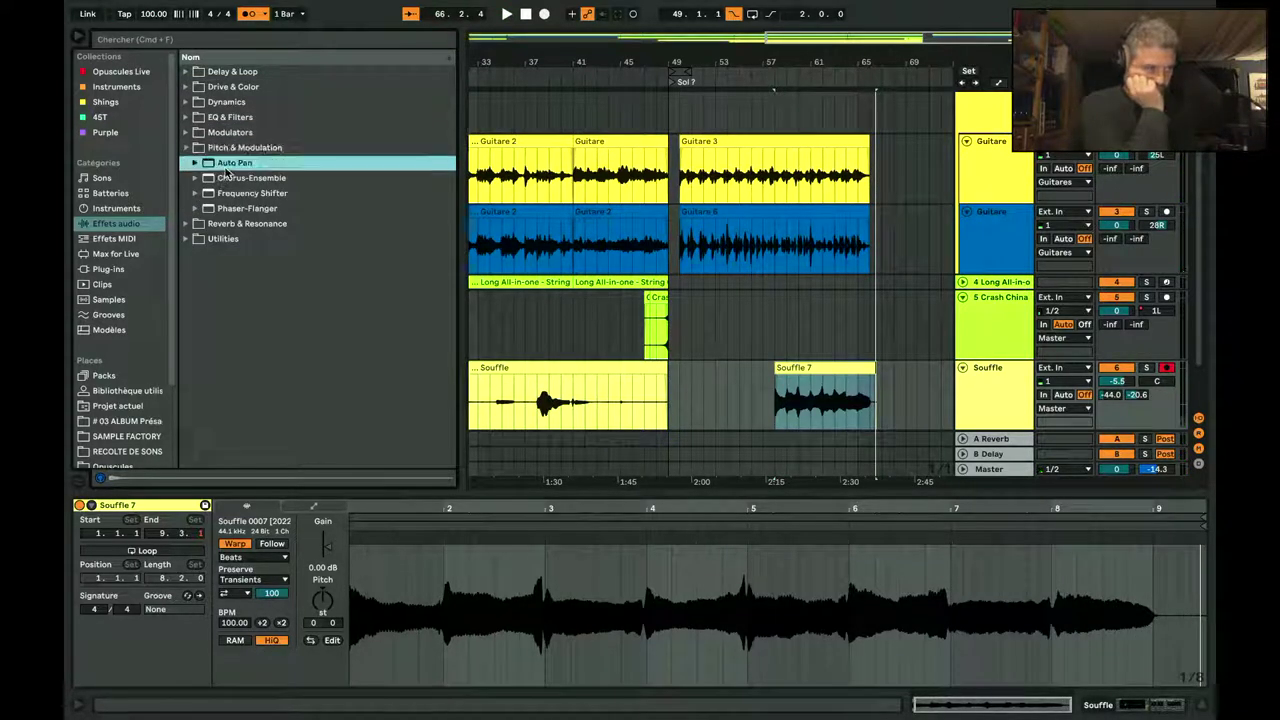
key(Return)
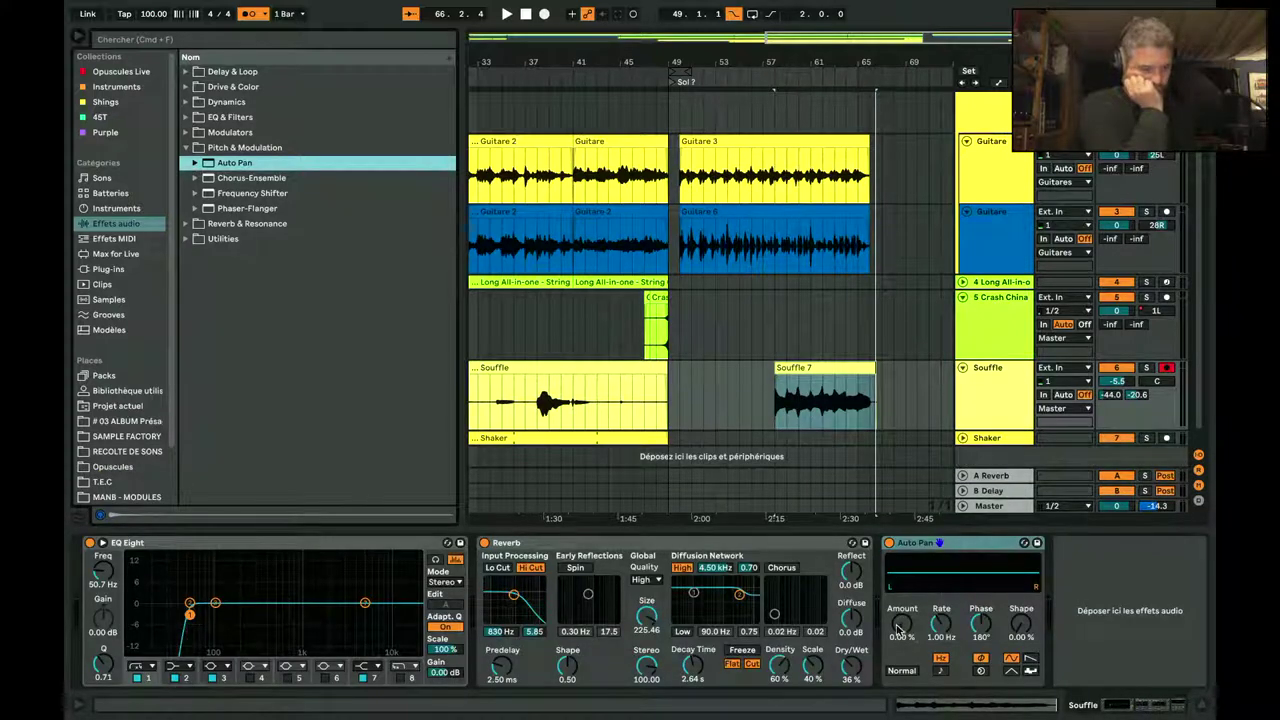
Step: Set Auto Pan to a tempo-synced 1/4 rate, 0° phase and 74.6 % amount while playing back the Souffle take
drag(899, 625, 899, 585)
click(939, 670)
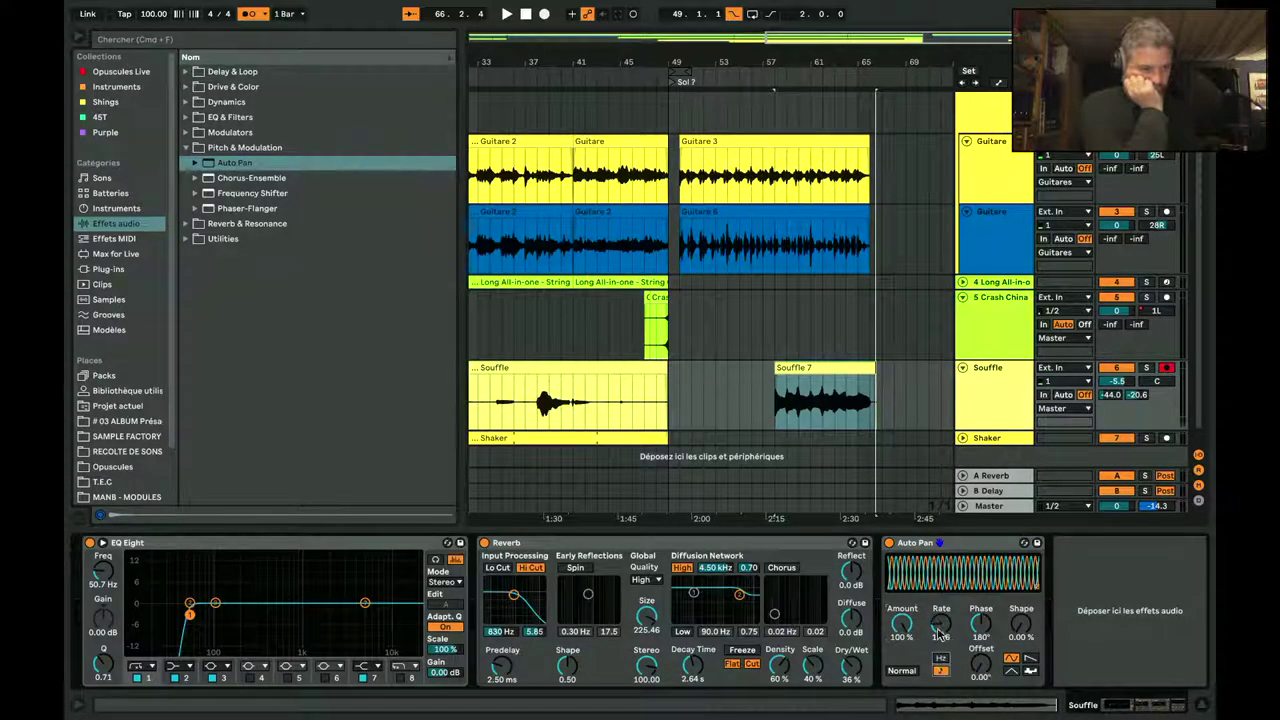
key(space)
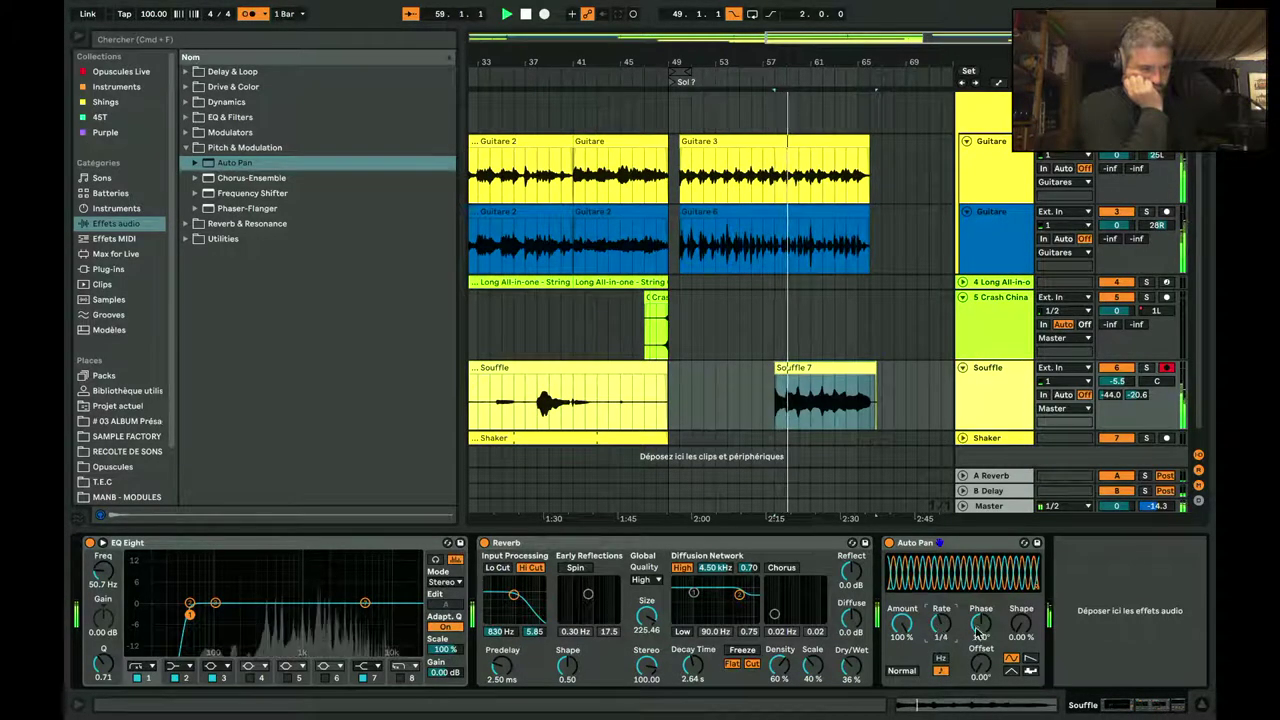
drag(981, 624, 985, 665)
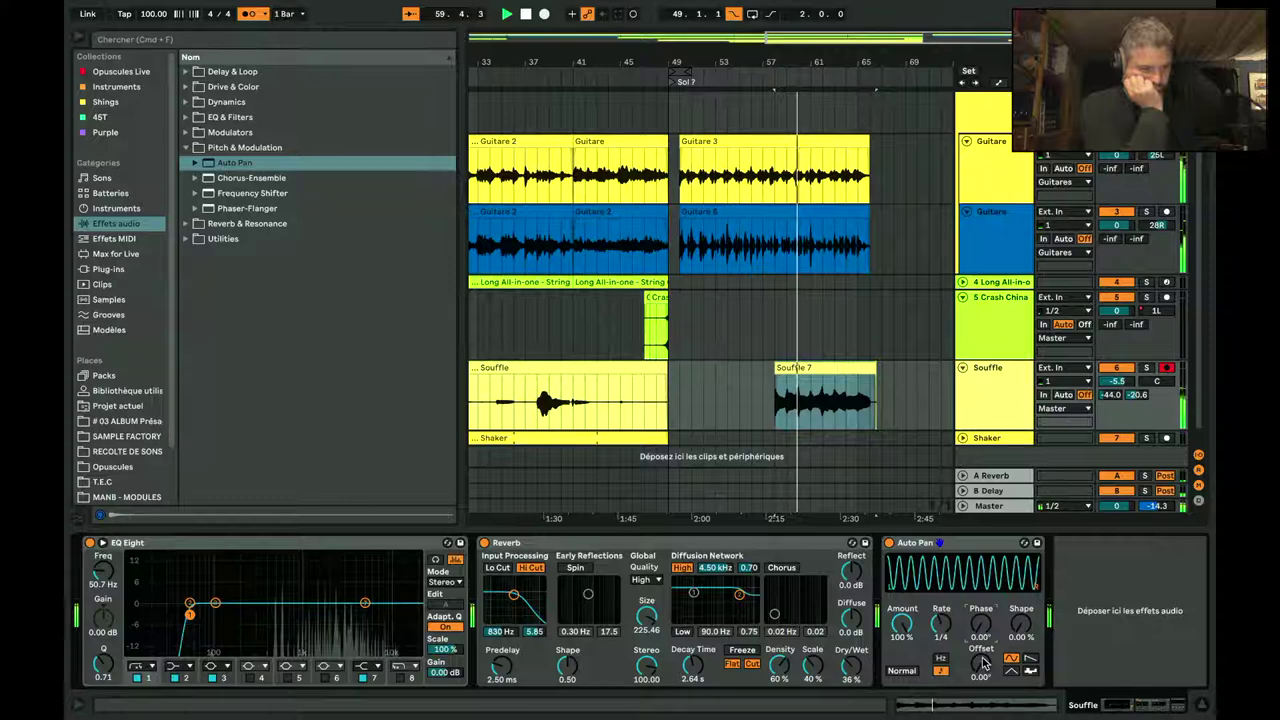
drag(904, 623, 904, 650)
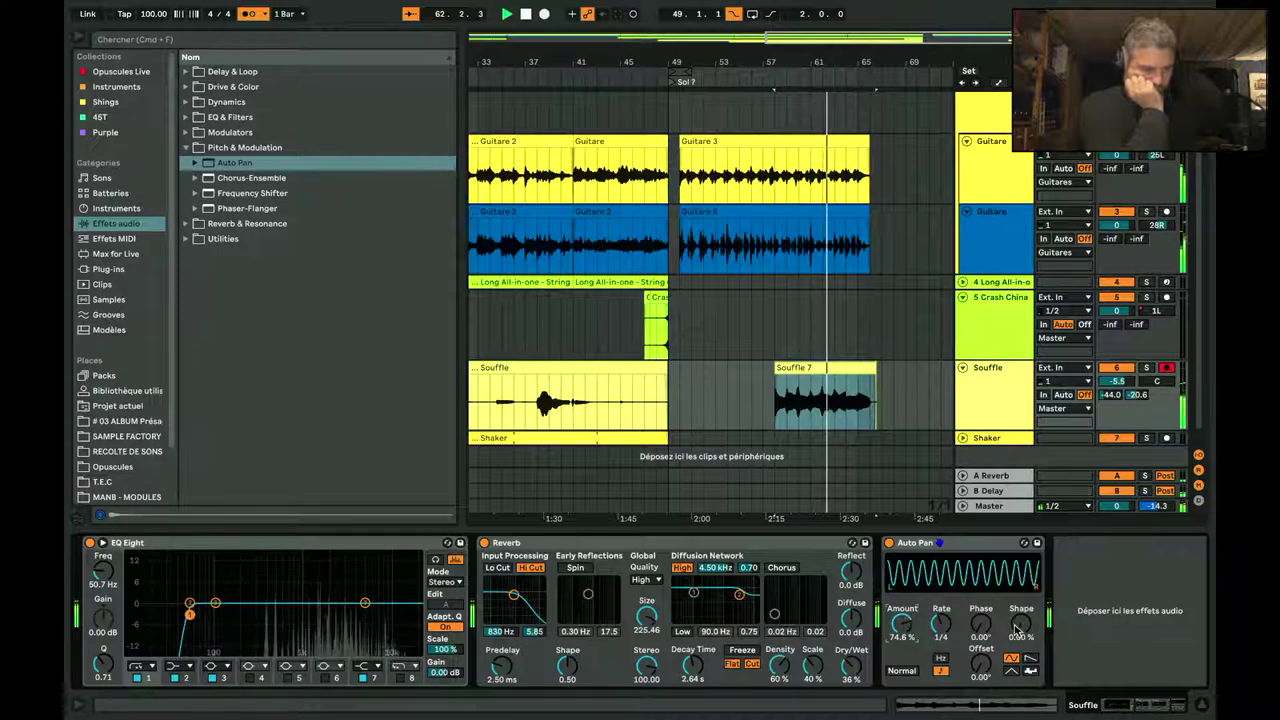
Step: Examine the end of the new Souffle clip around bar 66
click(872, 369)
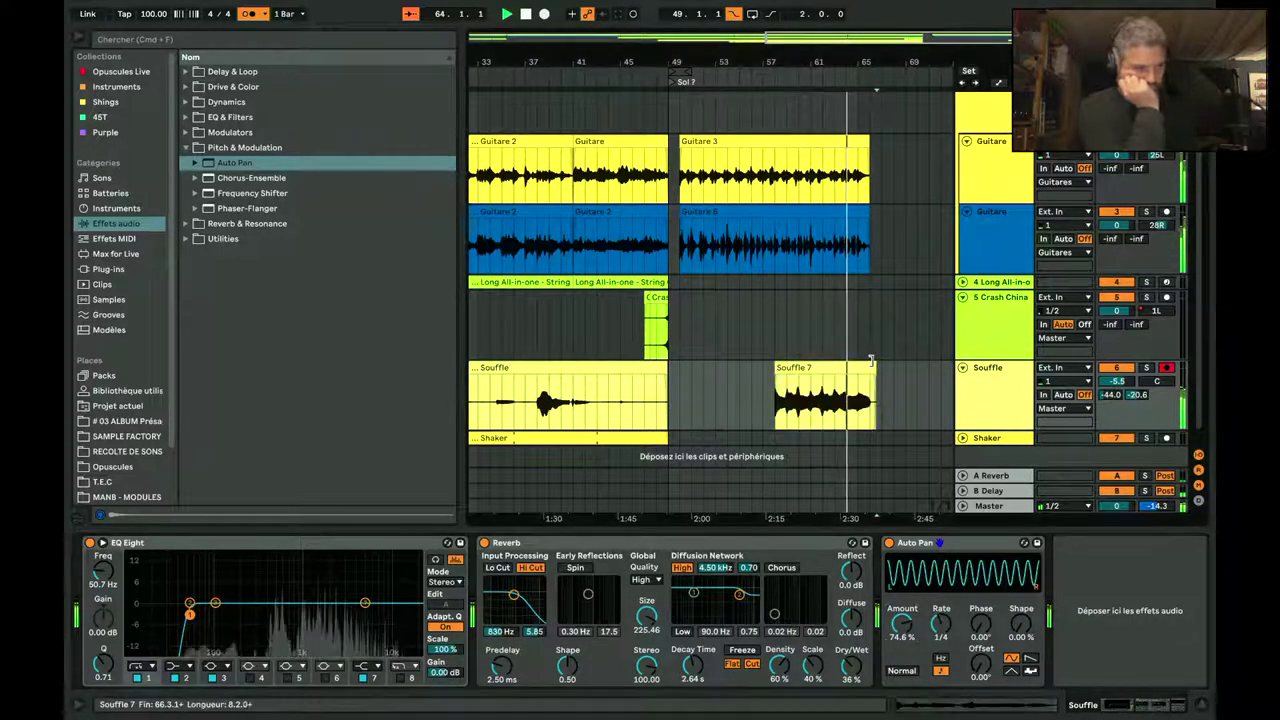
drag(860, 61, 860, 61)
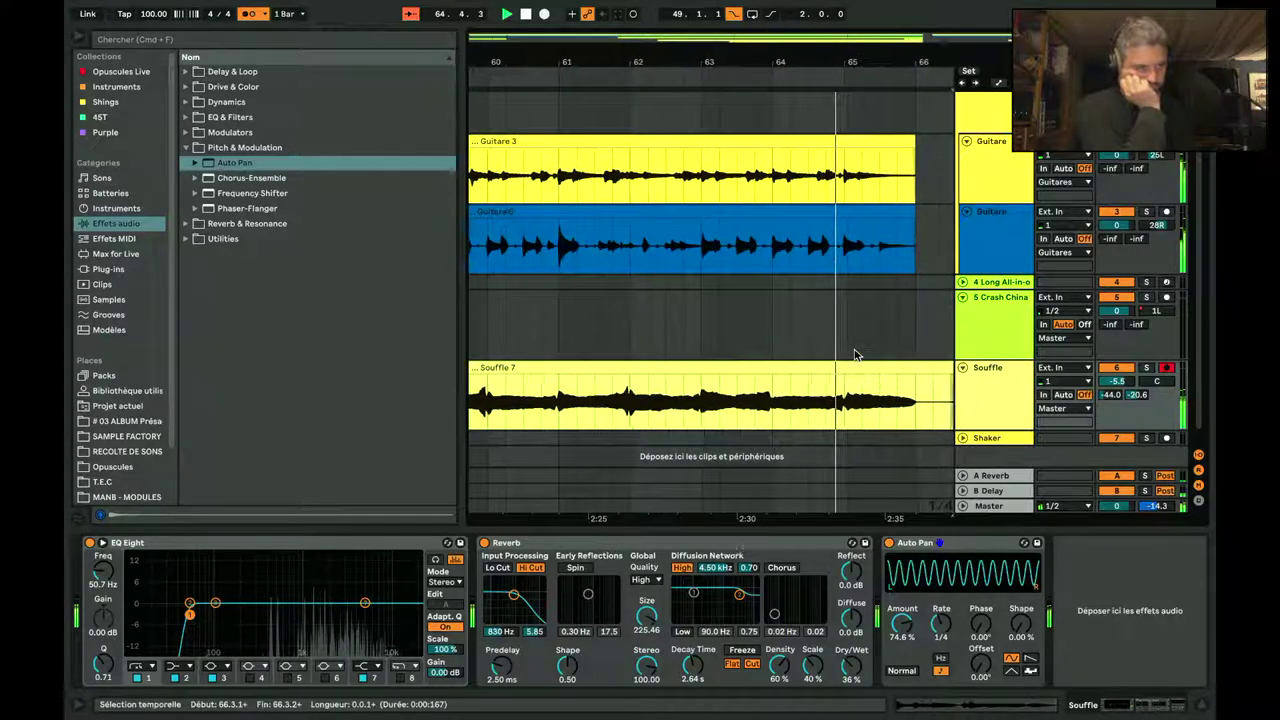
click(807, 375)
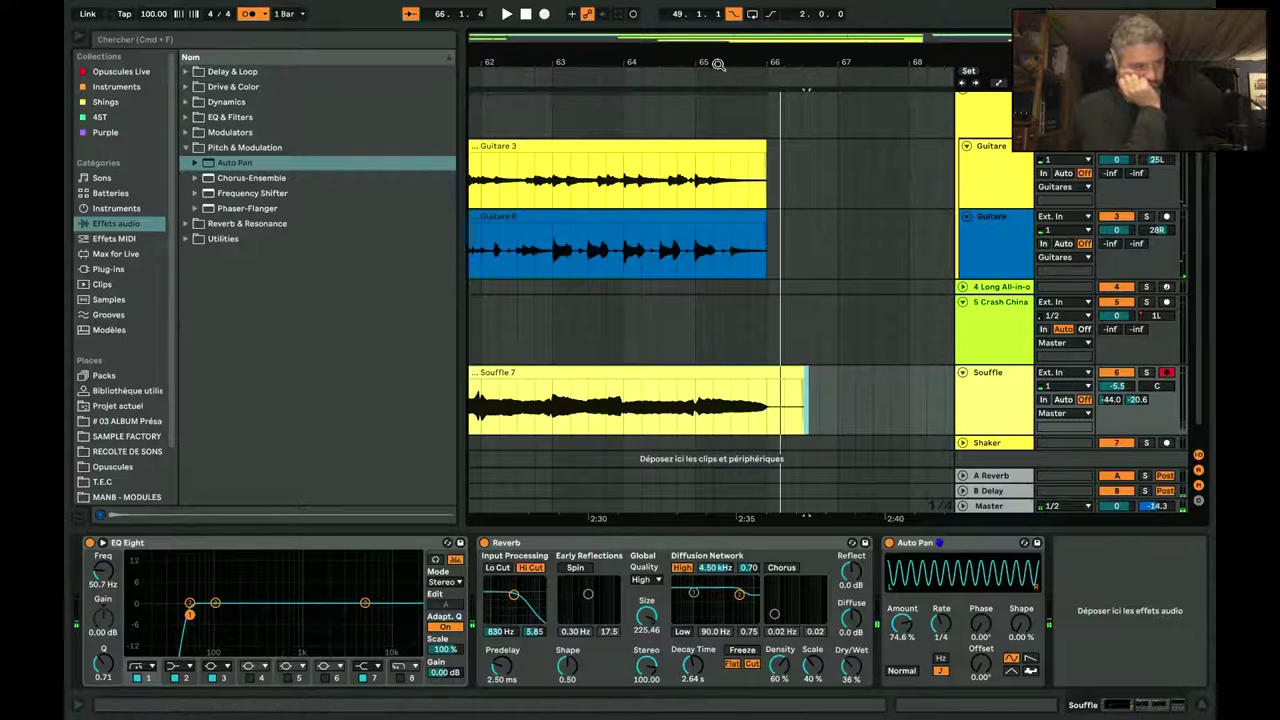
scroll(805, 220, down, 5)
Step: Duplicate the Shaker clip so that the copy starts at bar 49, and play the section from there
click(703, 405)
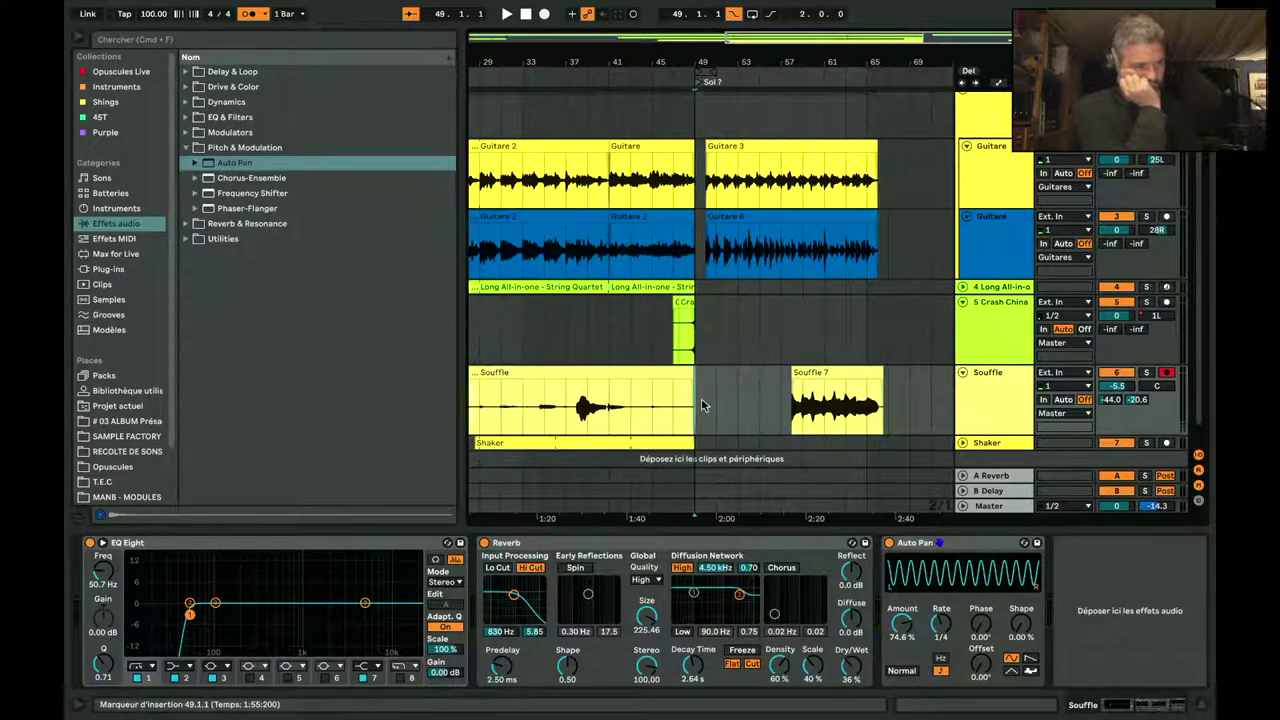
click(975, 376)
scroll(978, 378, down, 1)
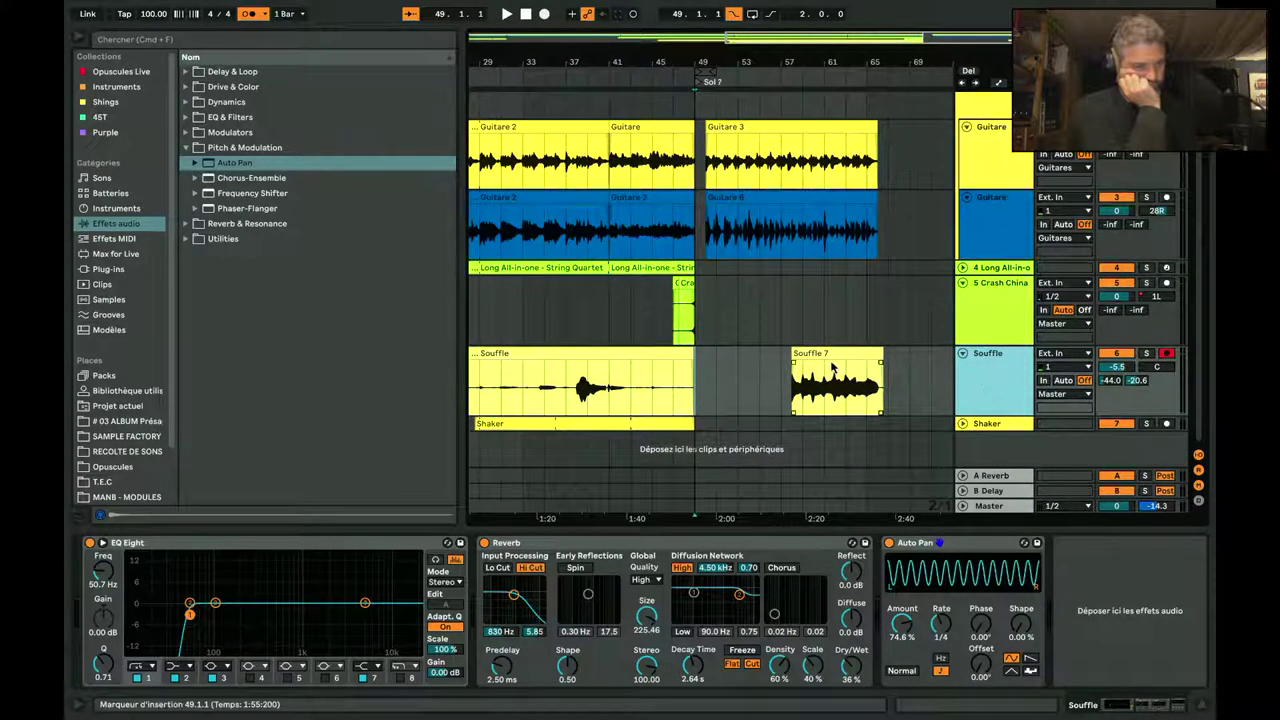
click(624, 416)
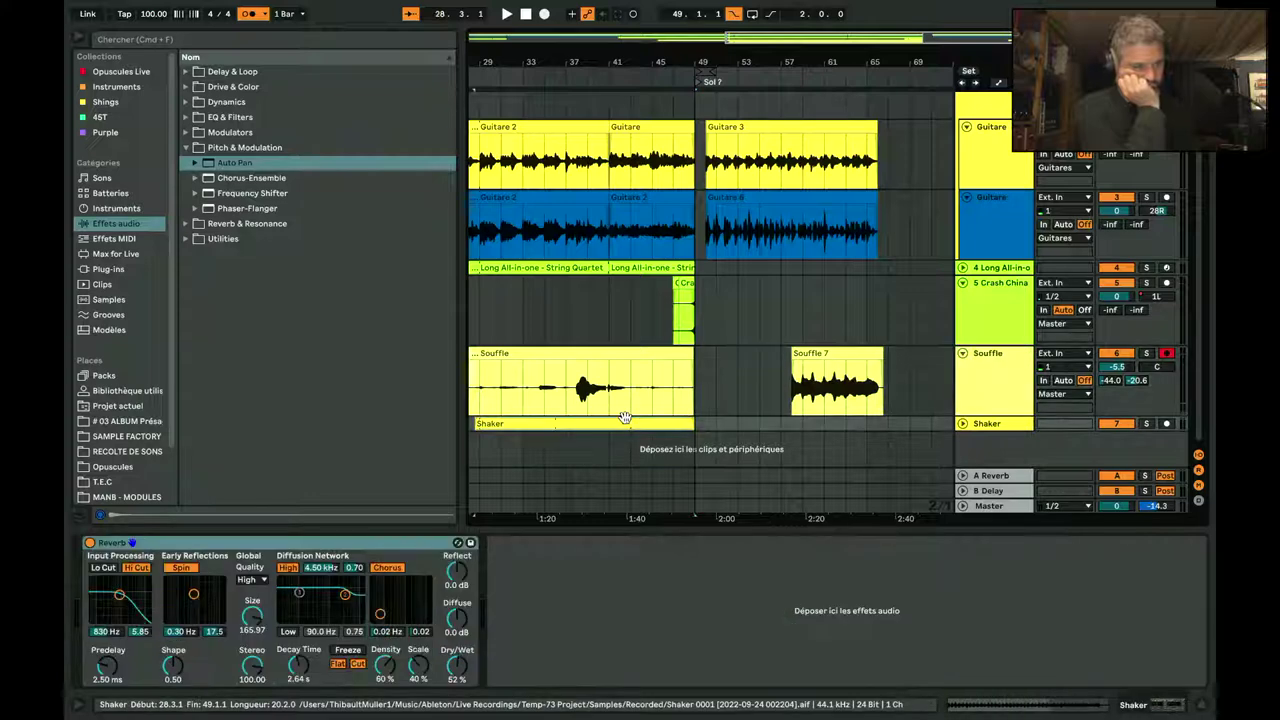
drag(624, 416, 848, 421)
key(space)
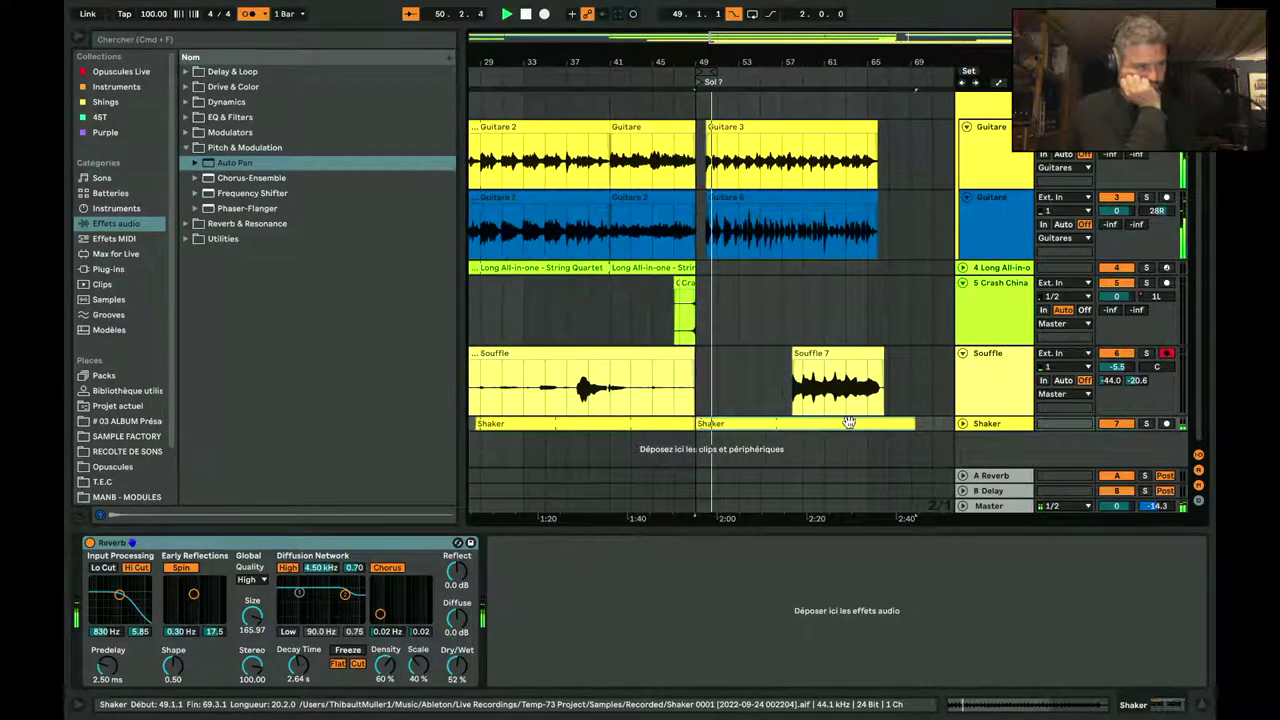
Step: Check the Shaker waveform, then fold the Shaker track, the Guitares group and the Crash China and Souffle tracks
click(962, 423)
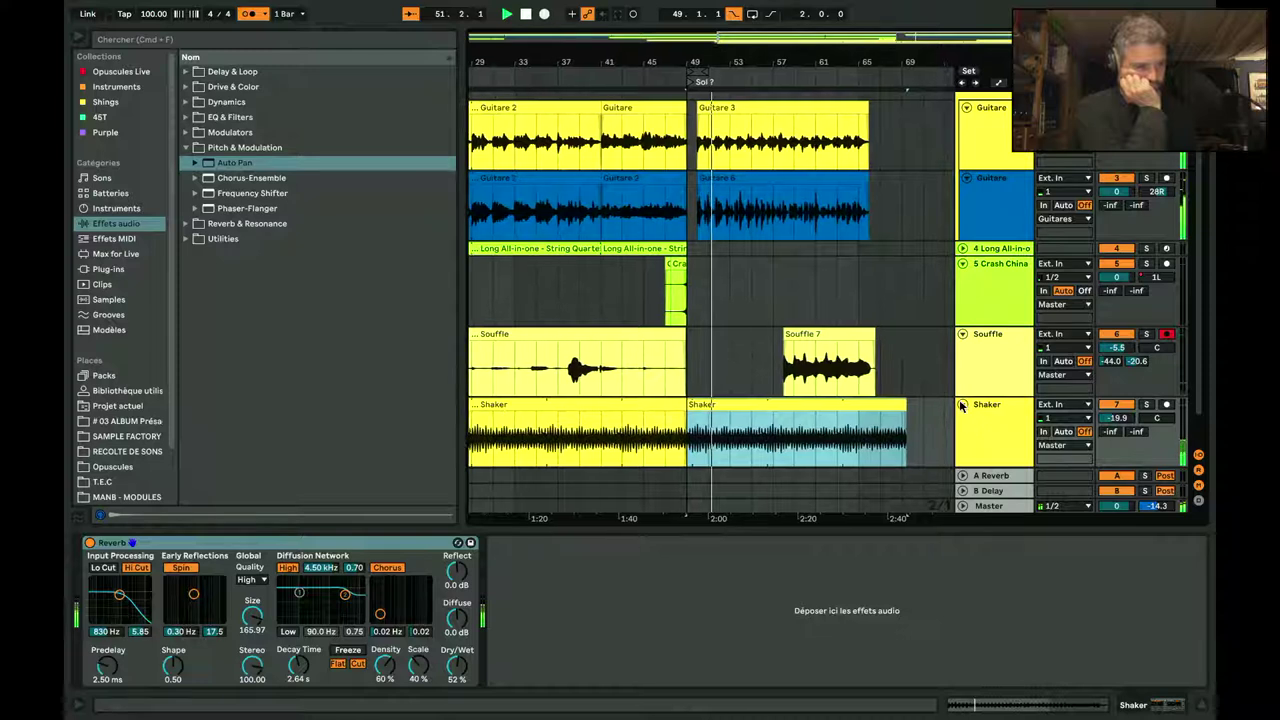
click(961, 405)
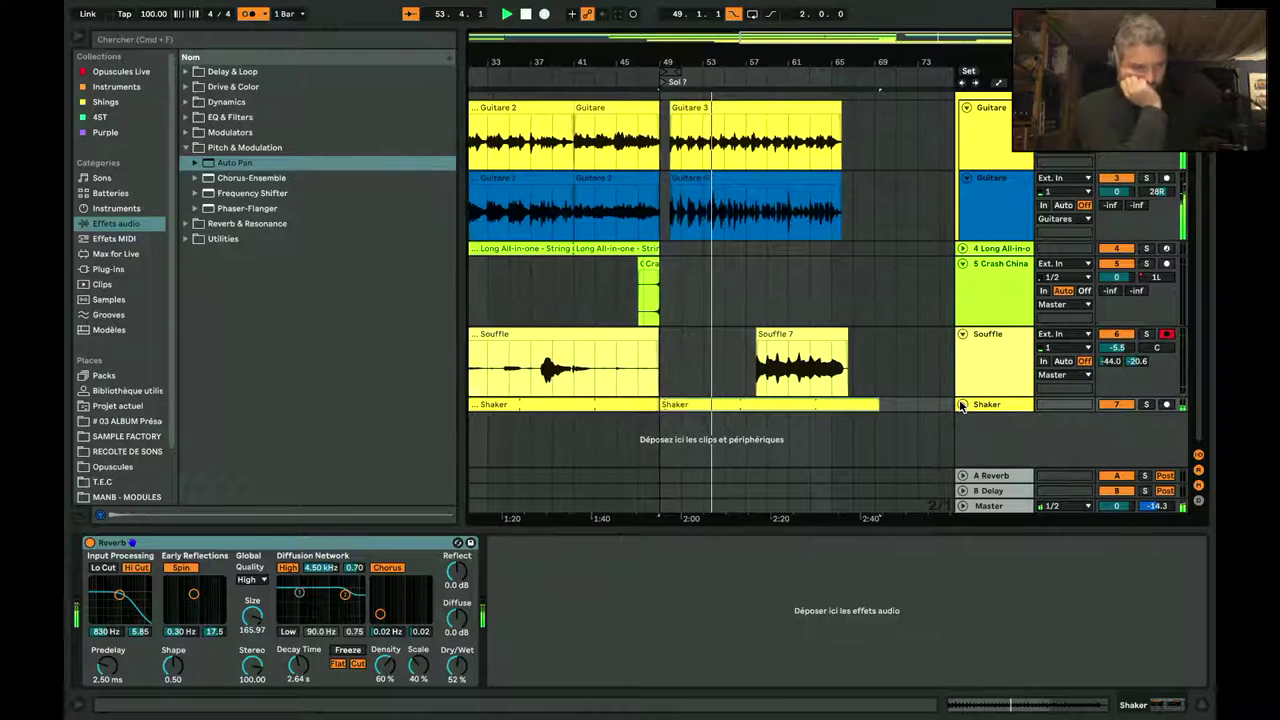
drag(826, 58, 779, 50)
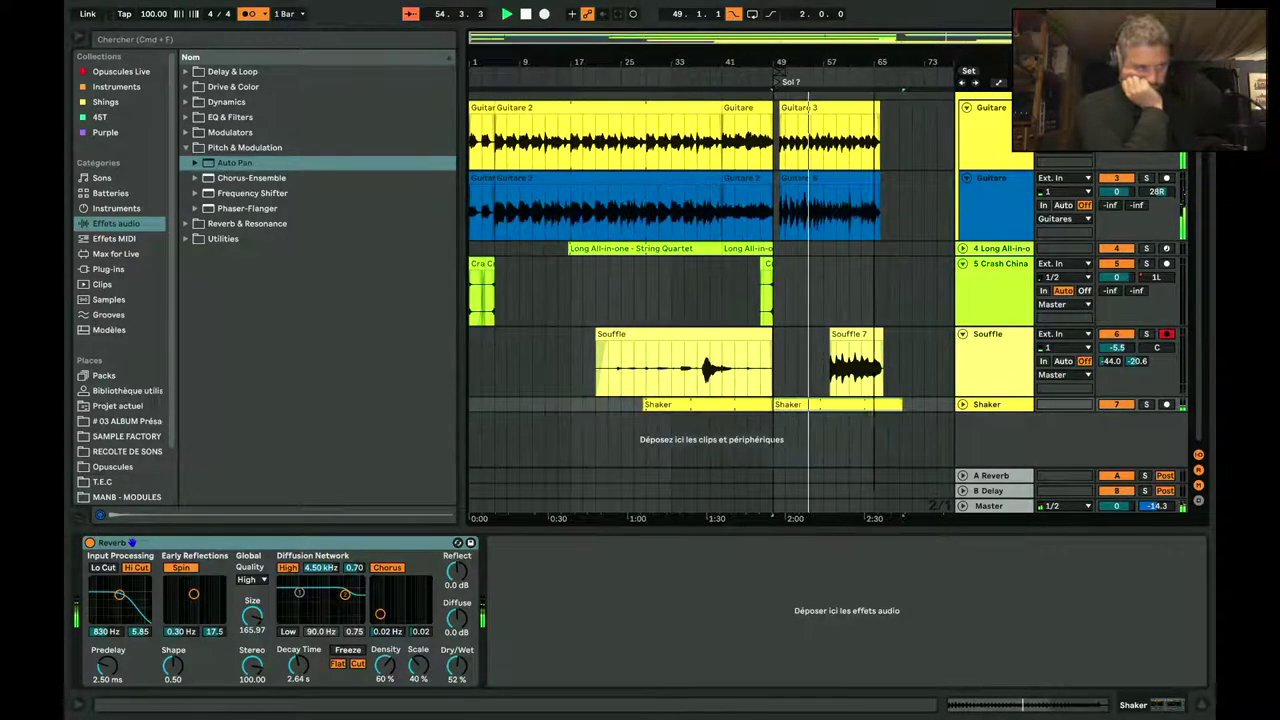
key(super+g)
click(963, 100)
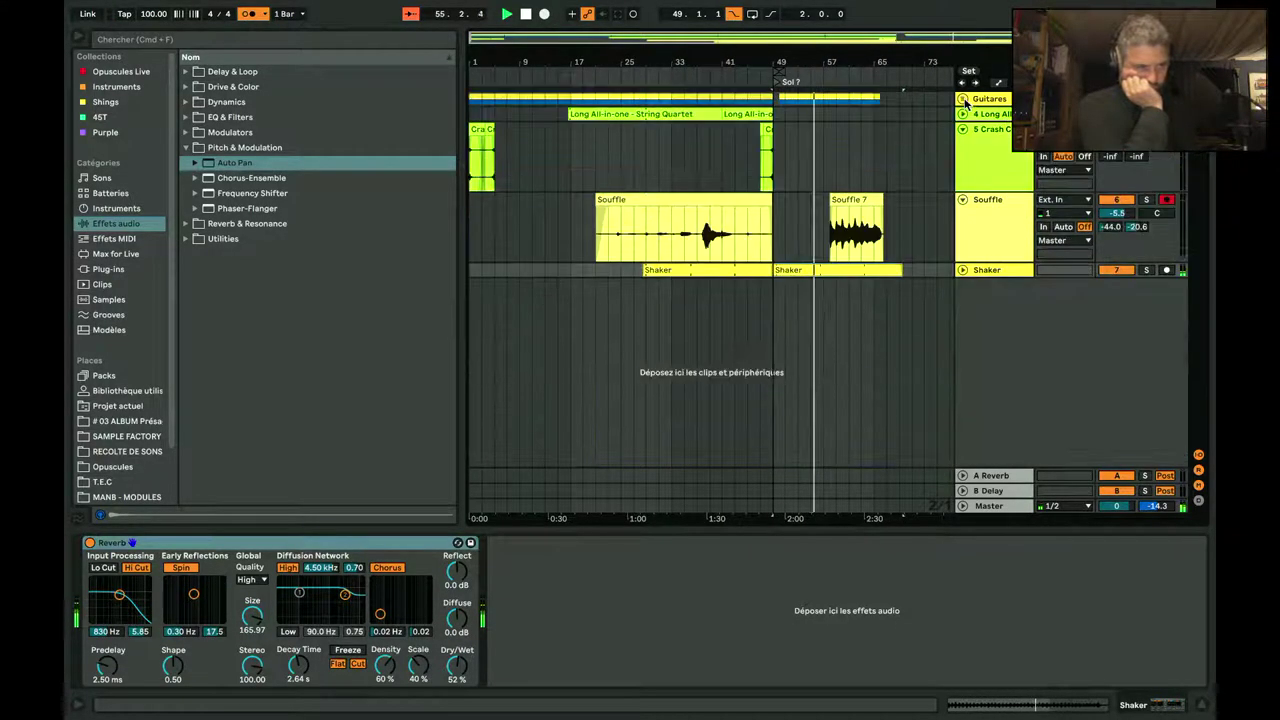
click(963, 131)
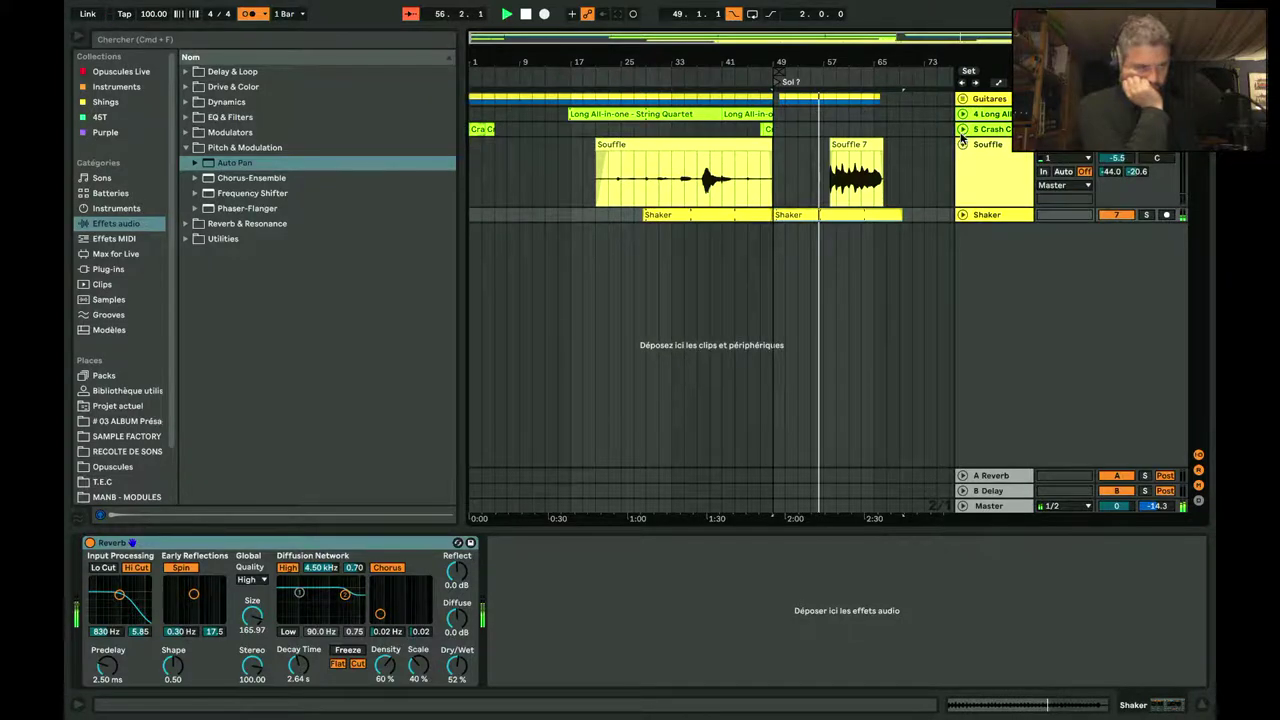
click(963, 146)
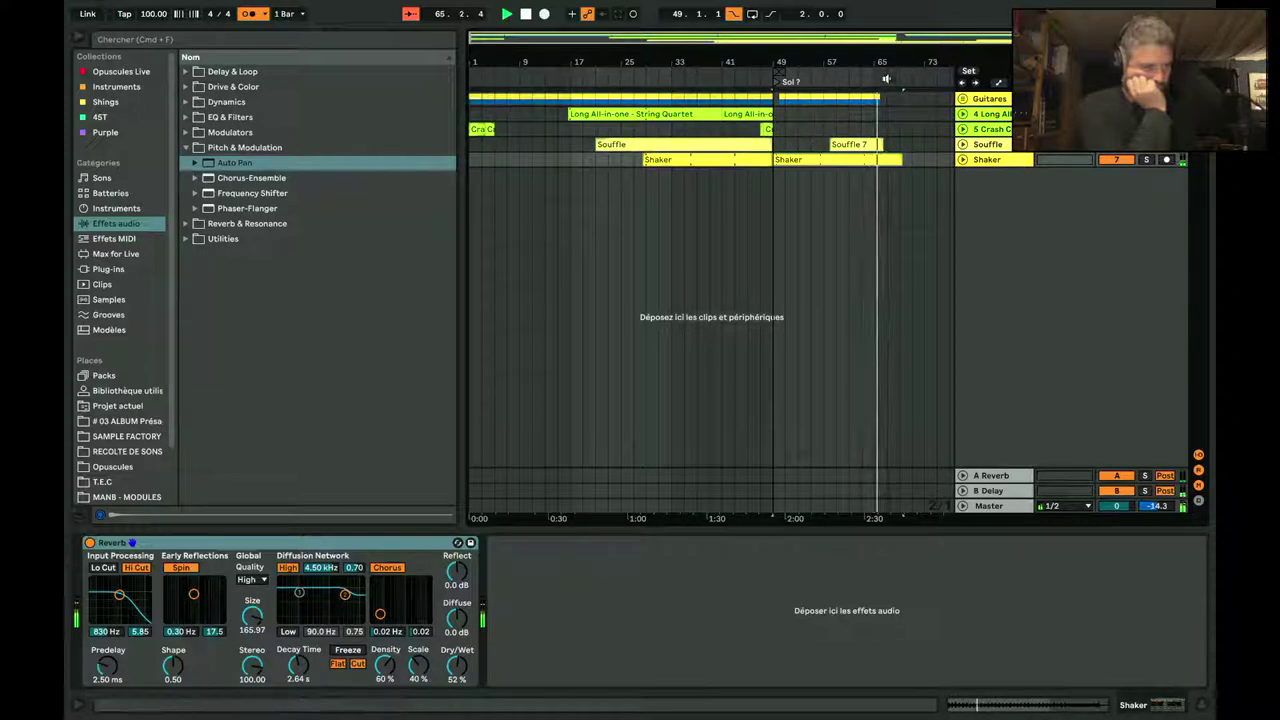
Step: Unfold the Guitares group and duplicate the Guitare 3 and Guitare 6 clips together so that the copies run from bar 66 to bar 82
drag(889, 57, 889, 130)
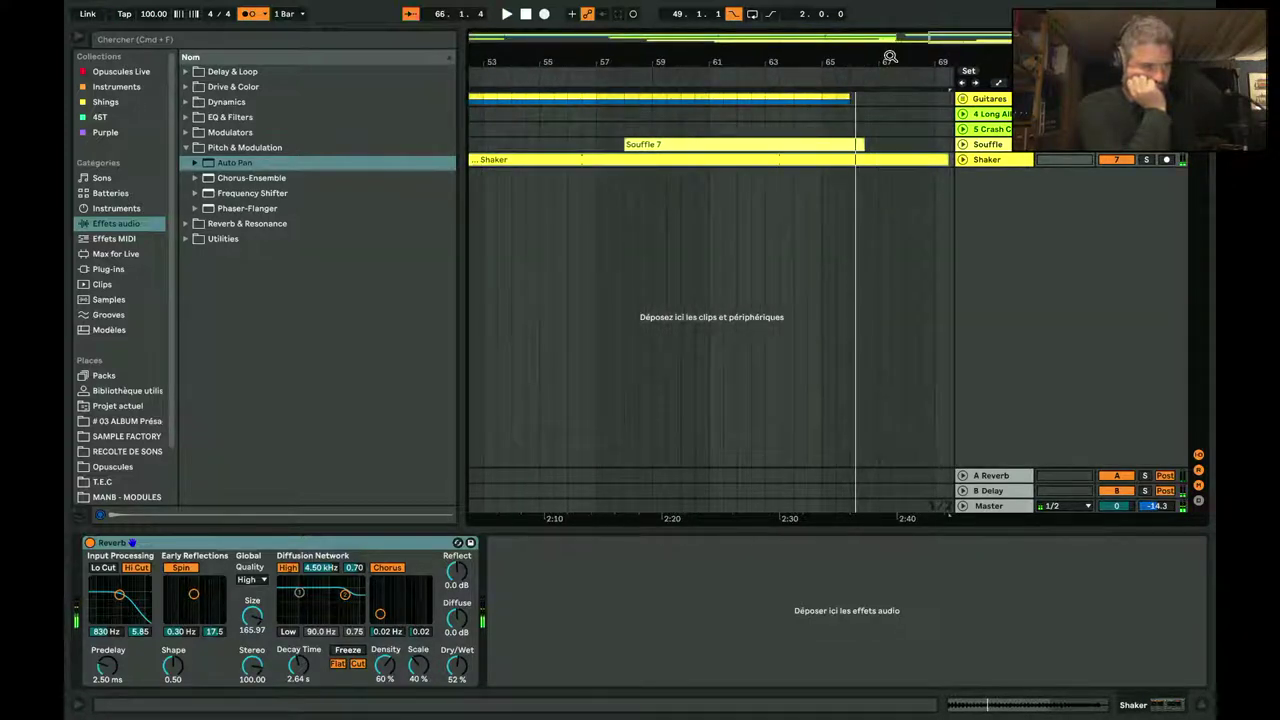
drag(777, 54, 756, 88)
click(783, 118)
key(space)
click(978, 116)
click(962, 99)
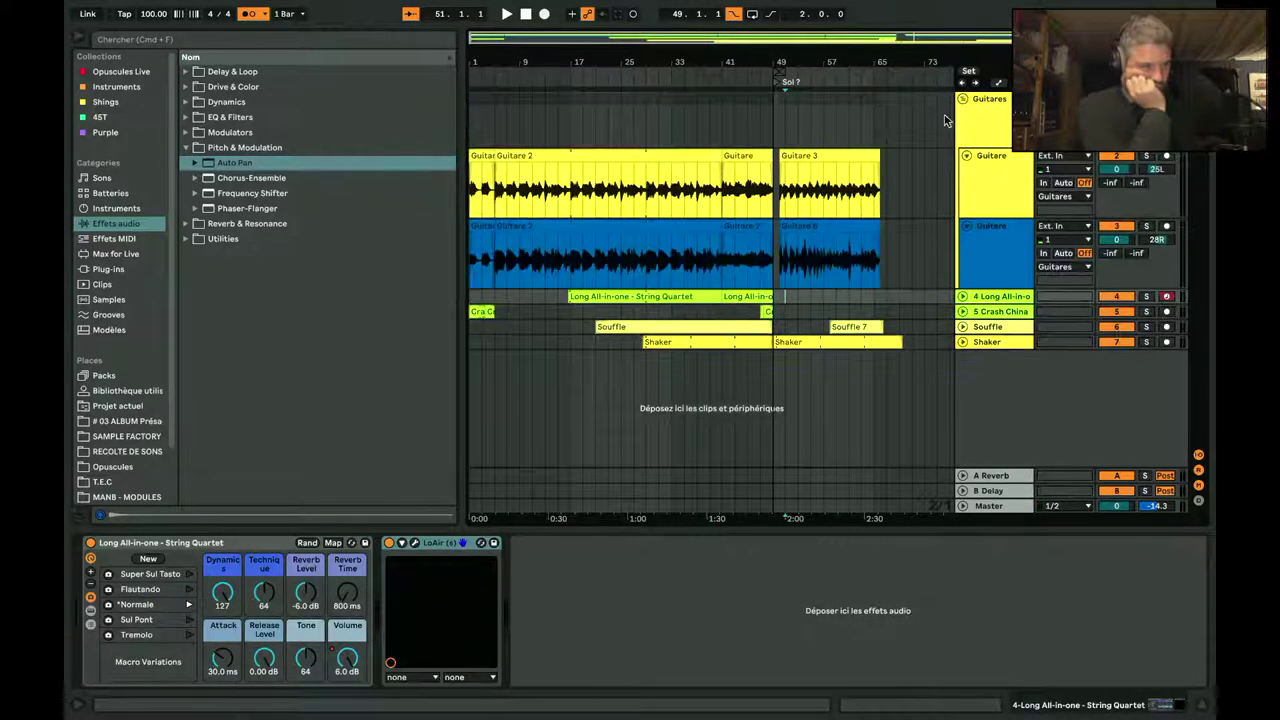
click(848, 98)
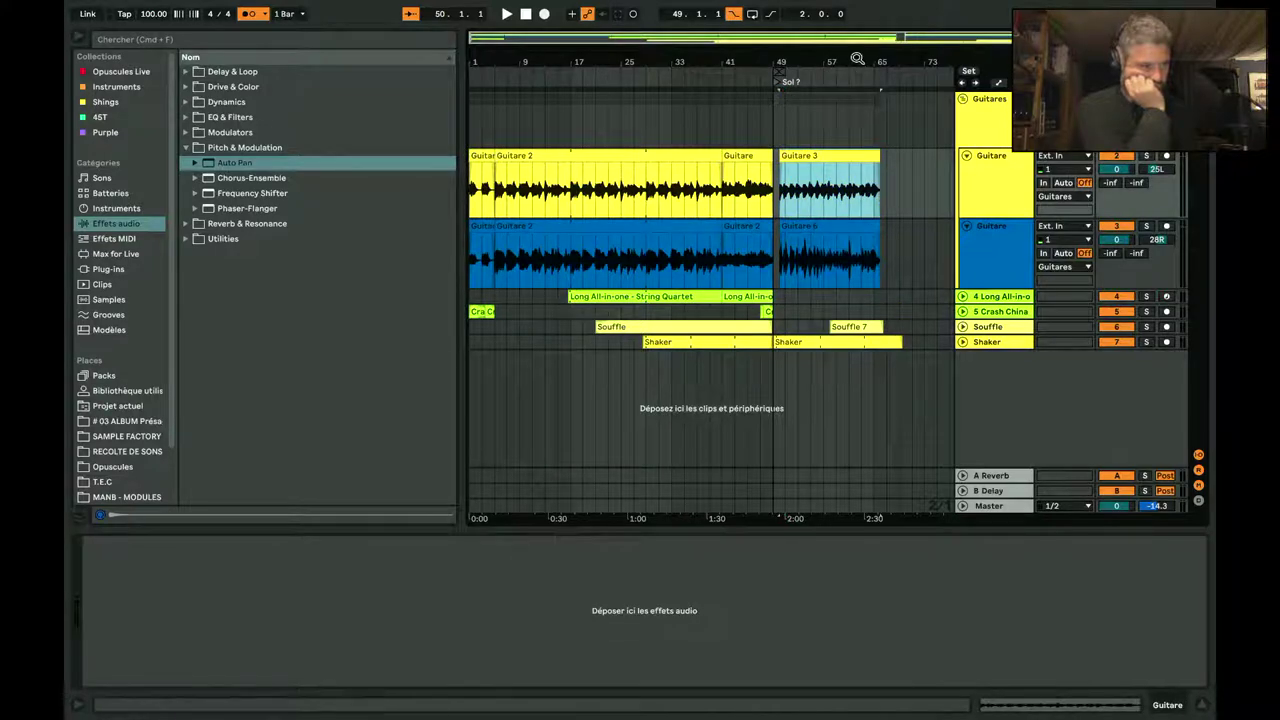
key(z)
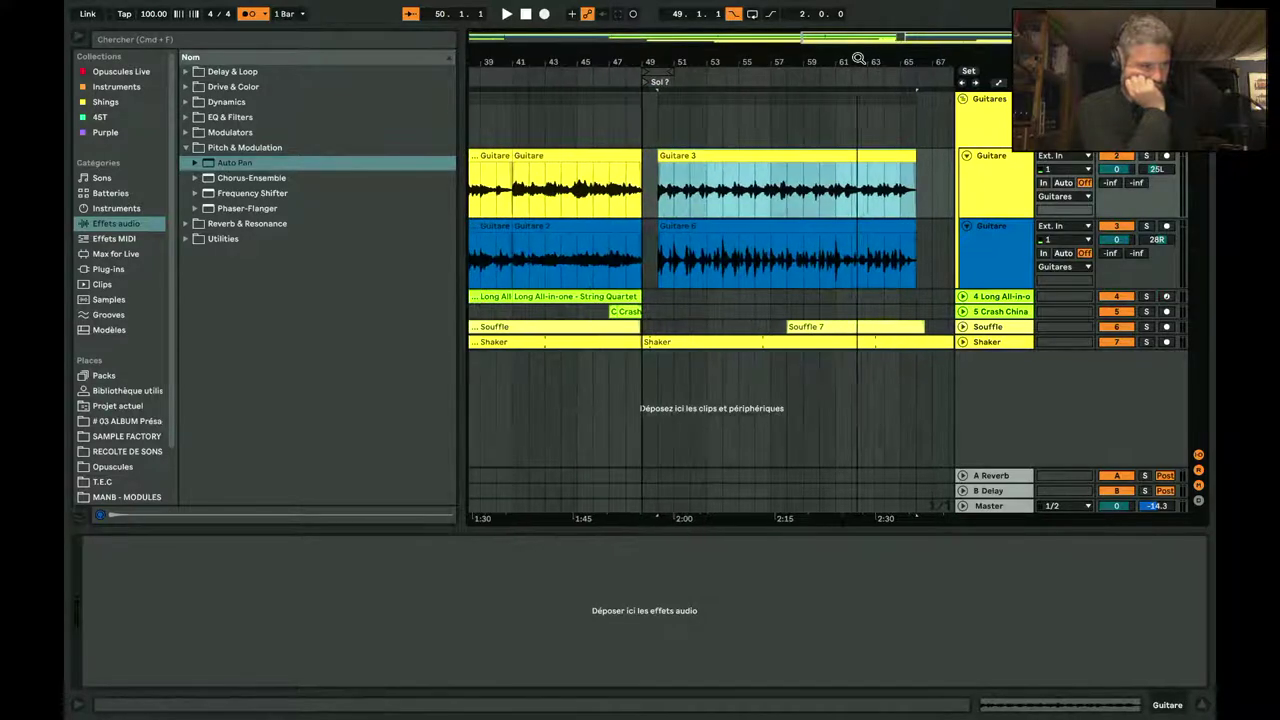
click(786, 227)
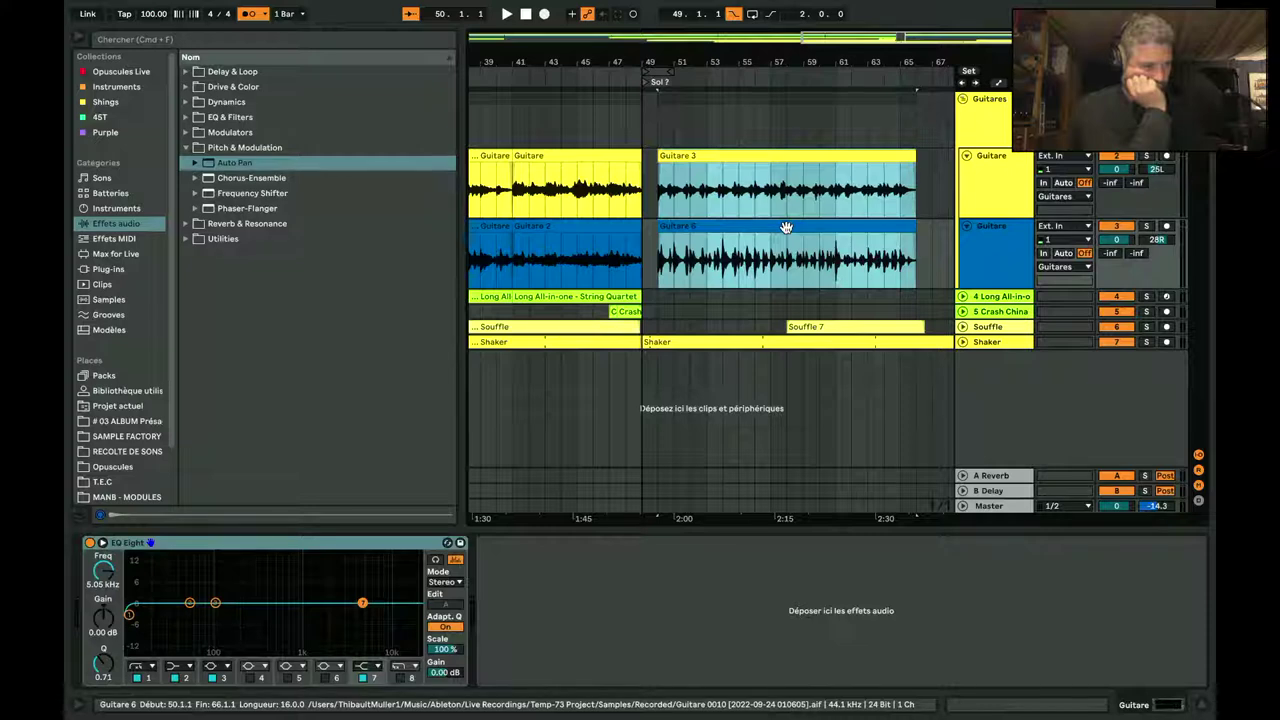
key(super+z)
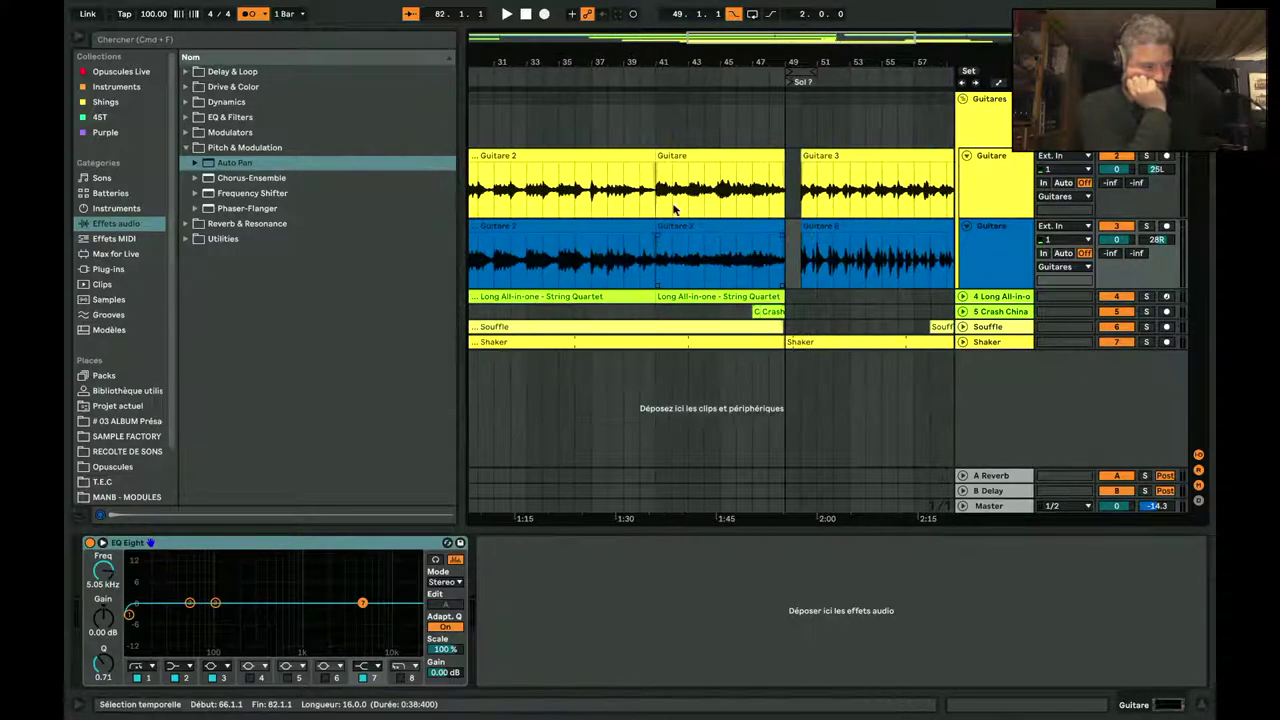
Step: Play from about bar 40 and add Short All-in-one - String Quartet from the Spitfire Audio pack as a new track below Shaker
click(645, 78)
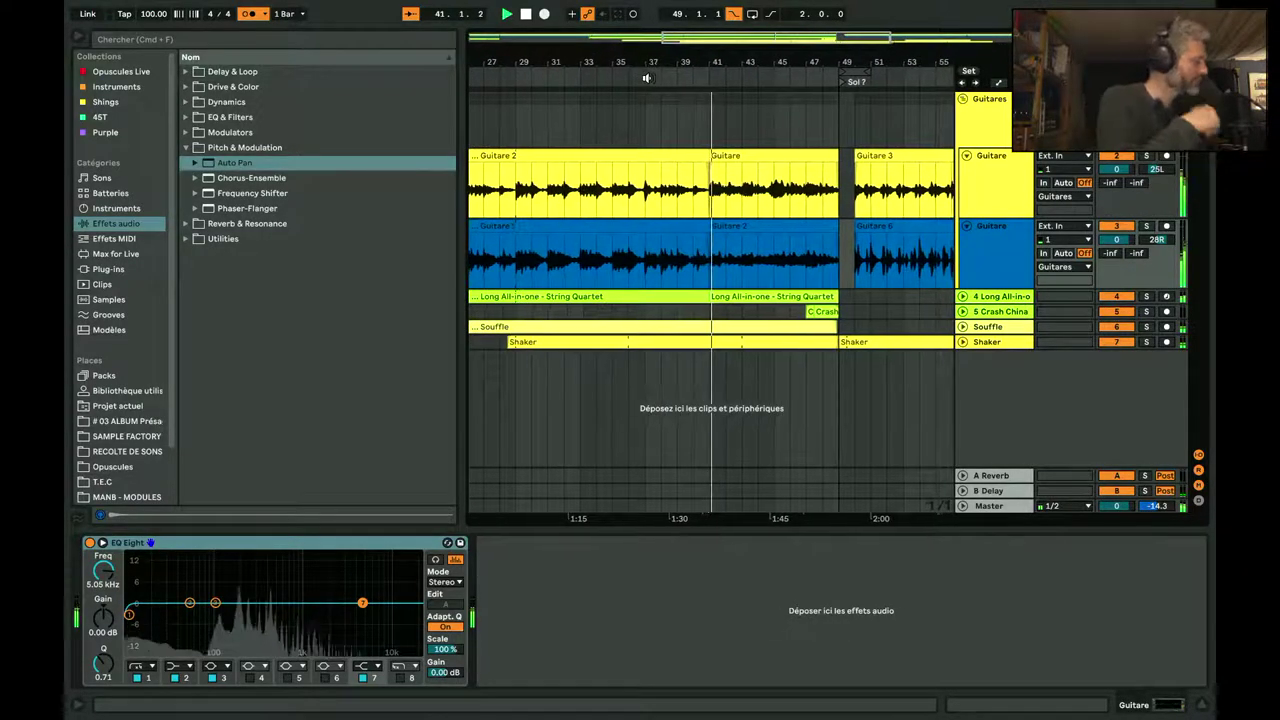
drag(688, 62, 687, 54)
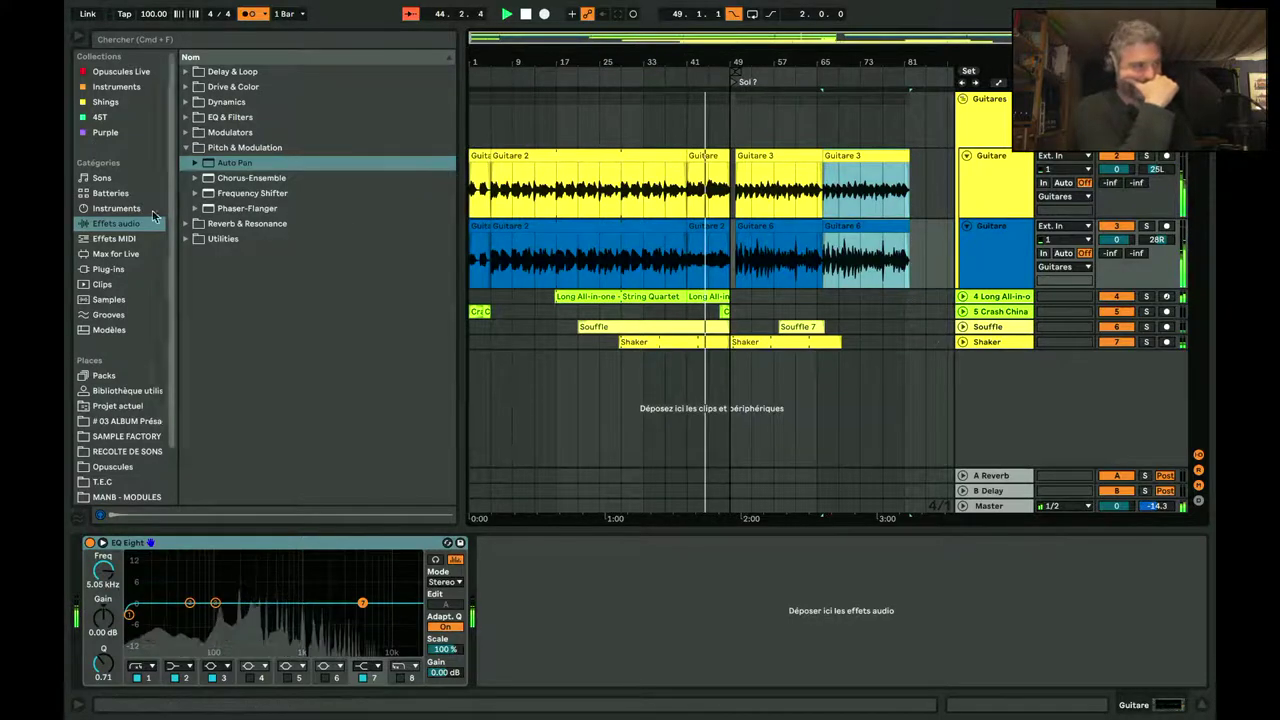
click(103, 375)
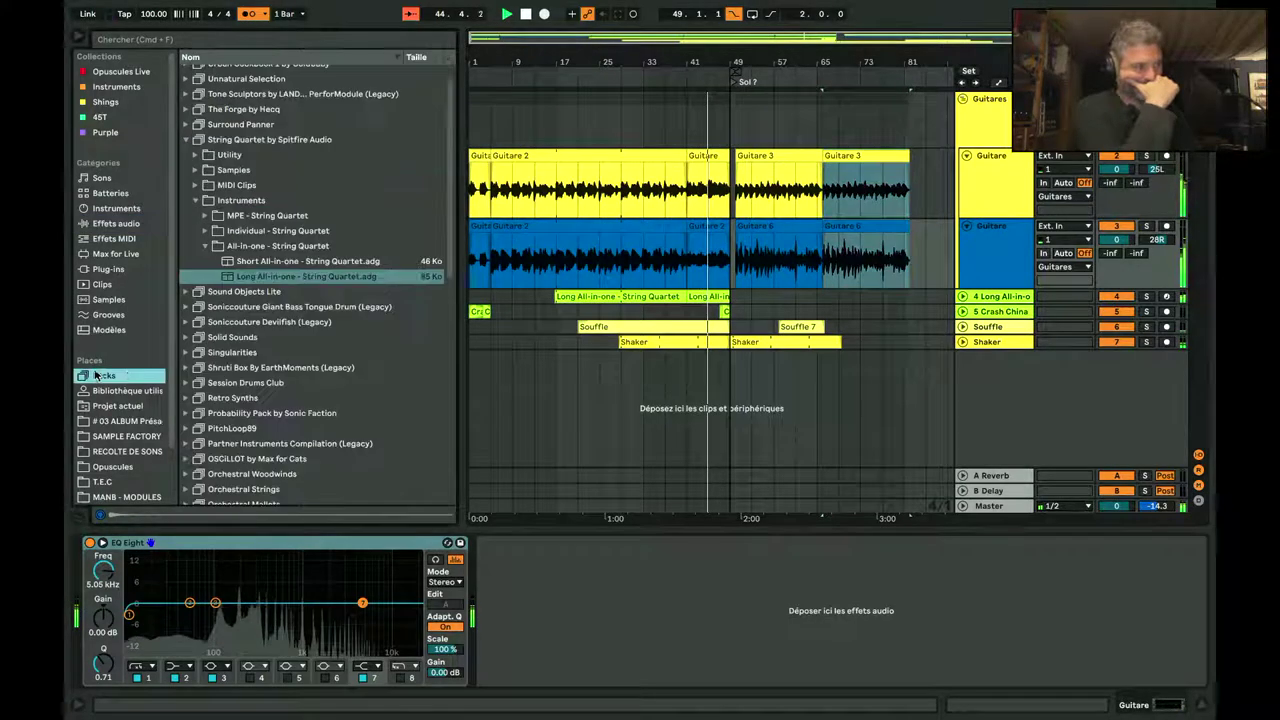
click(252, 263)
drag(252, 263, 1040, 409)
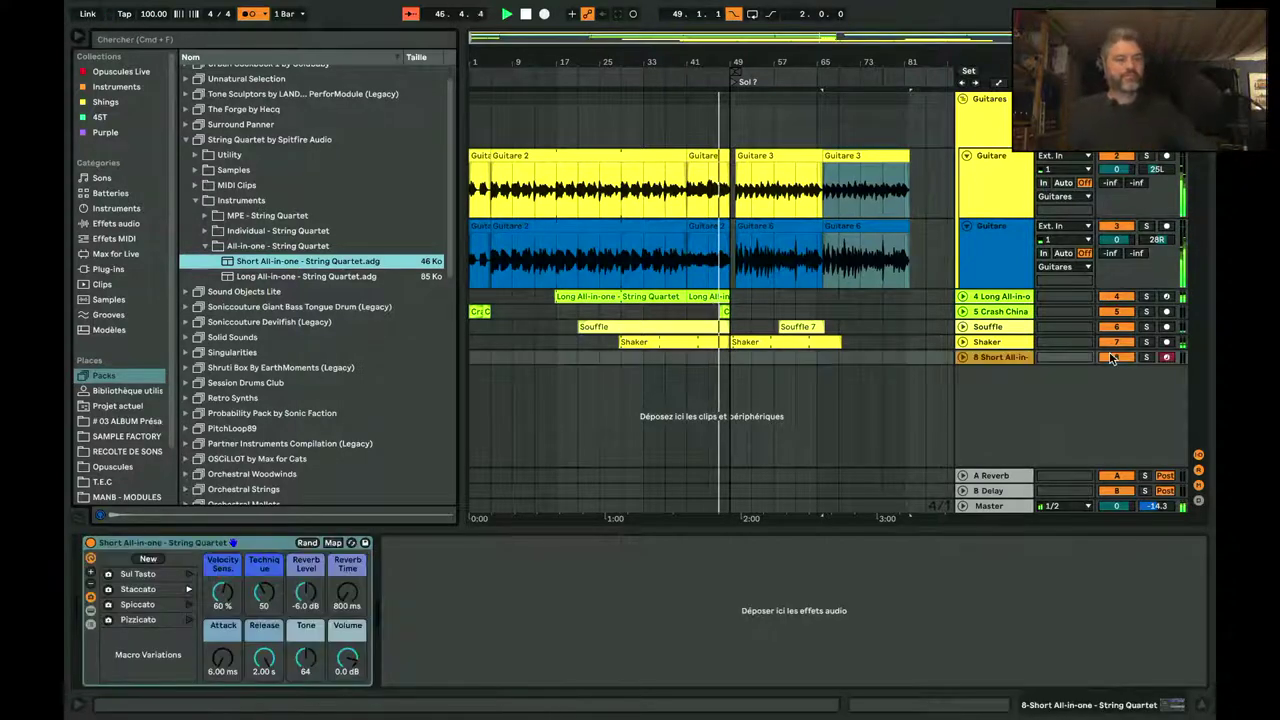
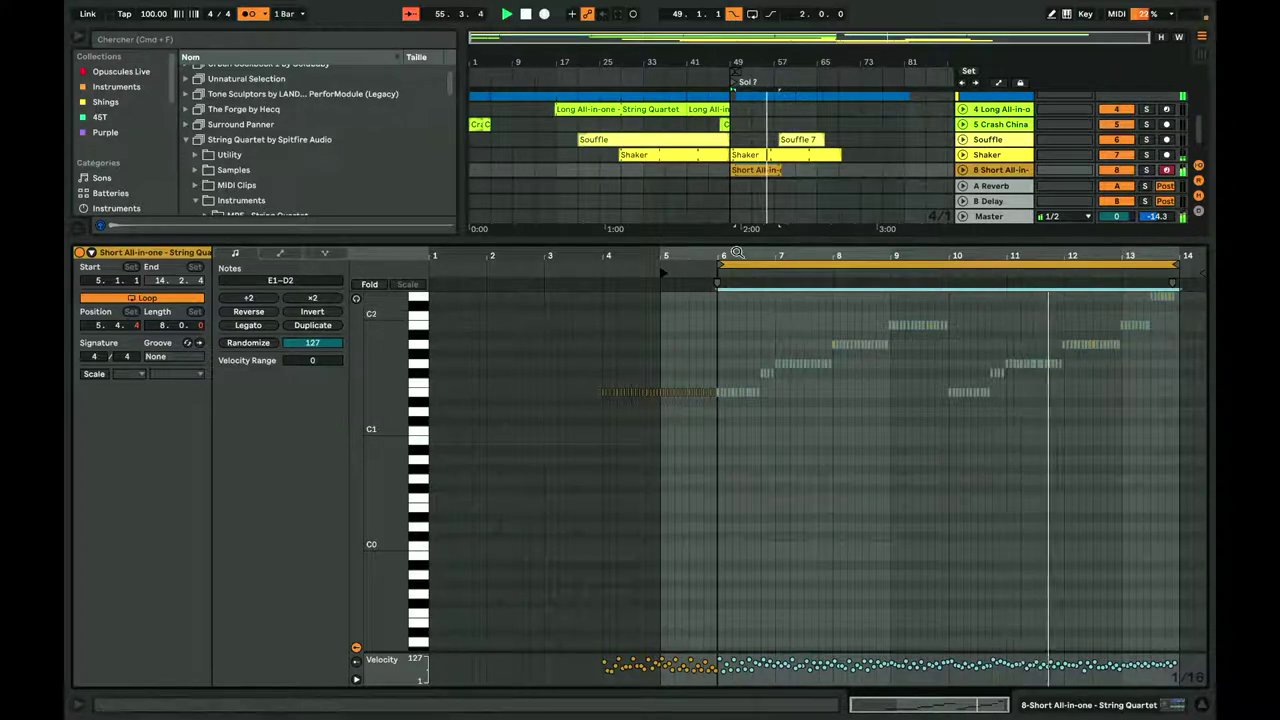
Step: Set the loop of the Short All-in-one clip to start at 6.1.1 and extend the clip to about bar 78
drag(717, 256, 762, 256)
double_click(1062, 257)
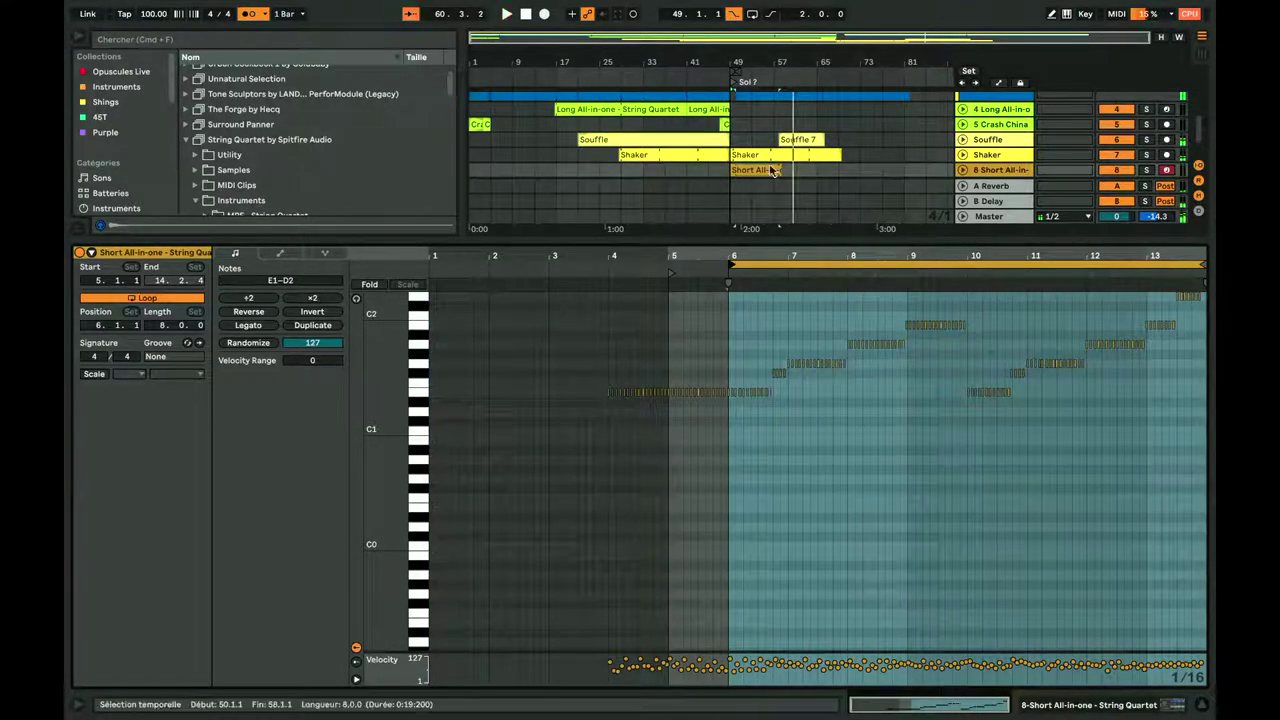
drag(785, 170, 877, 171)
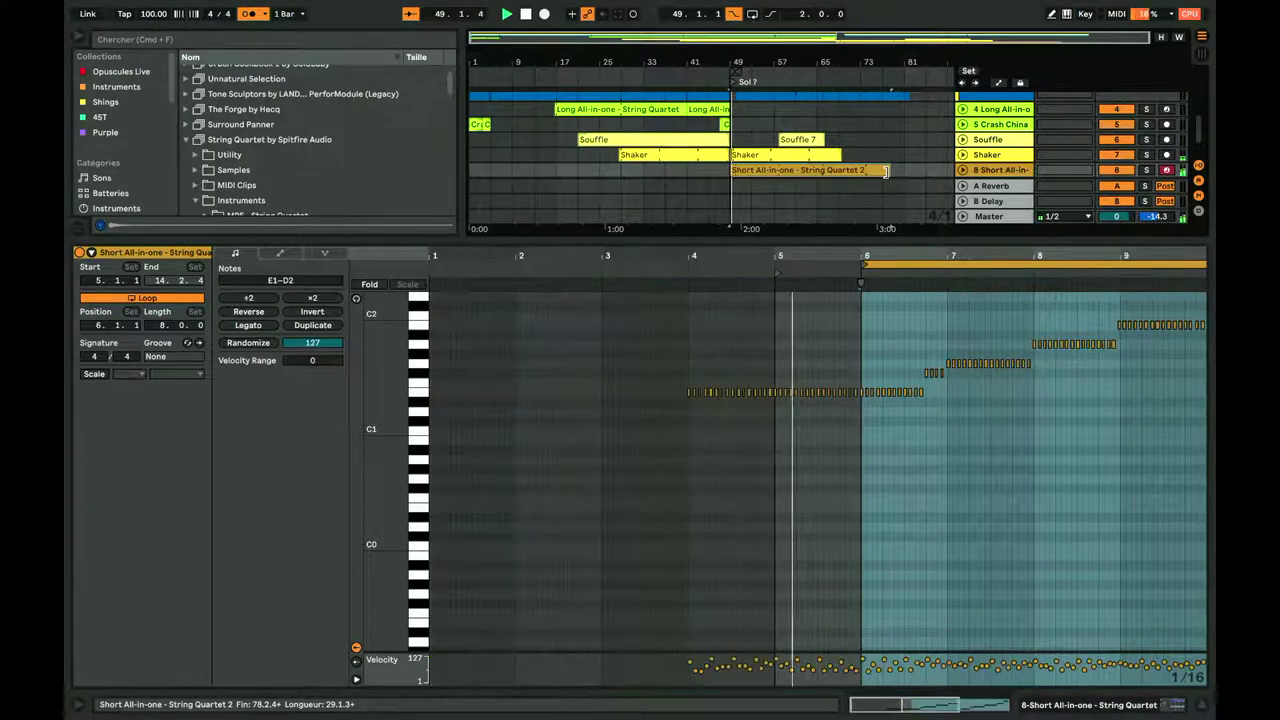
Step: Enlarge the arrangement area above the clip editor and fold the Guitares group
drag(846, 241, 846, 392)
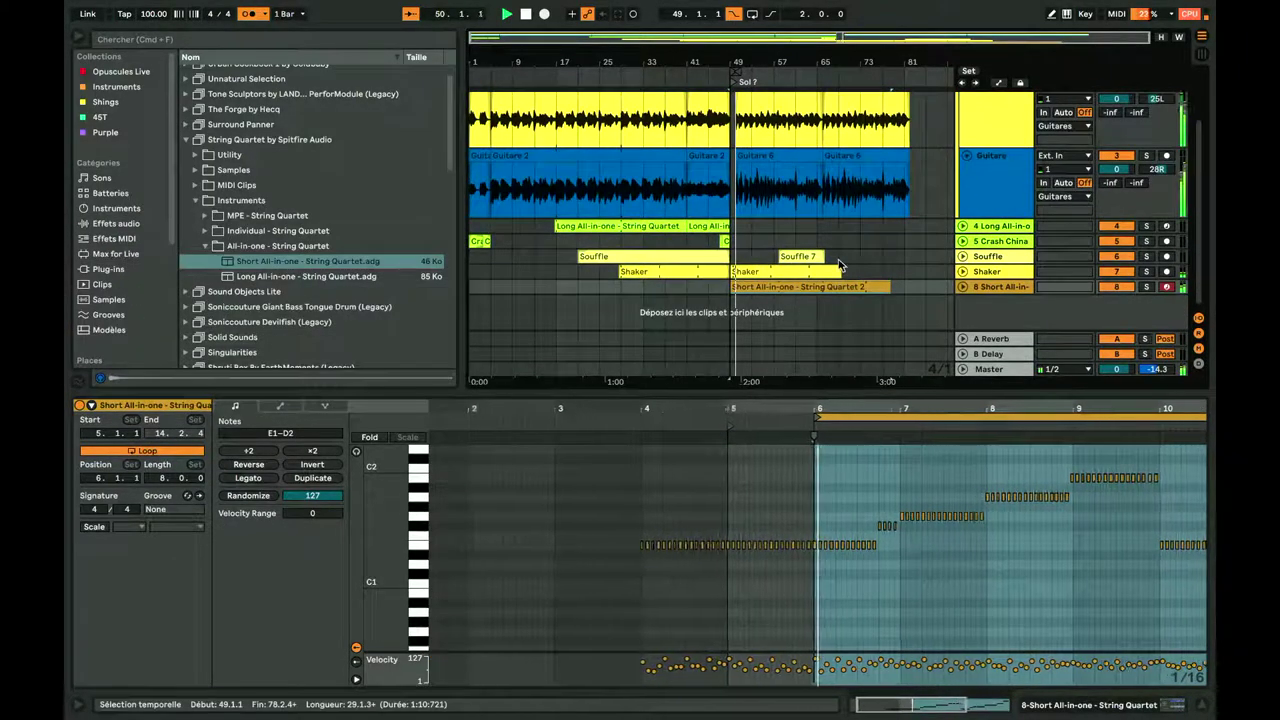
scroll(837, 263, up, 2)
mouse_move(748, 43)
mouse_down()
mouse_move(722, 215)
mouse_move(750, 48)
mouse_move(755, 61)
mouse_up()
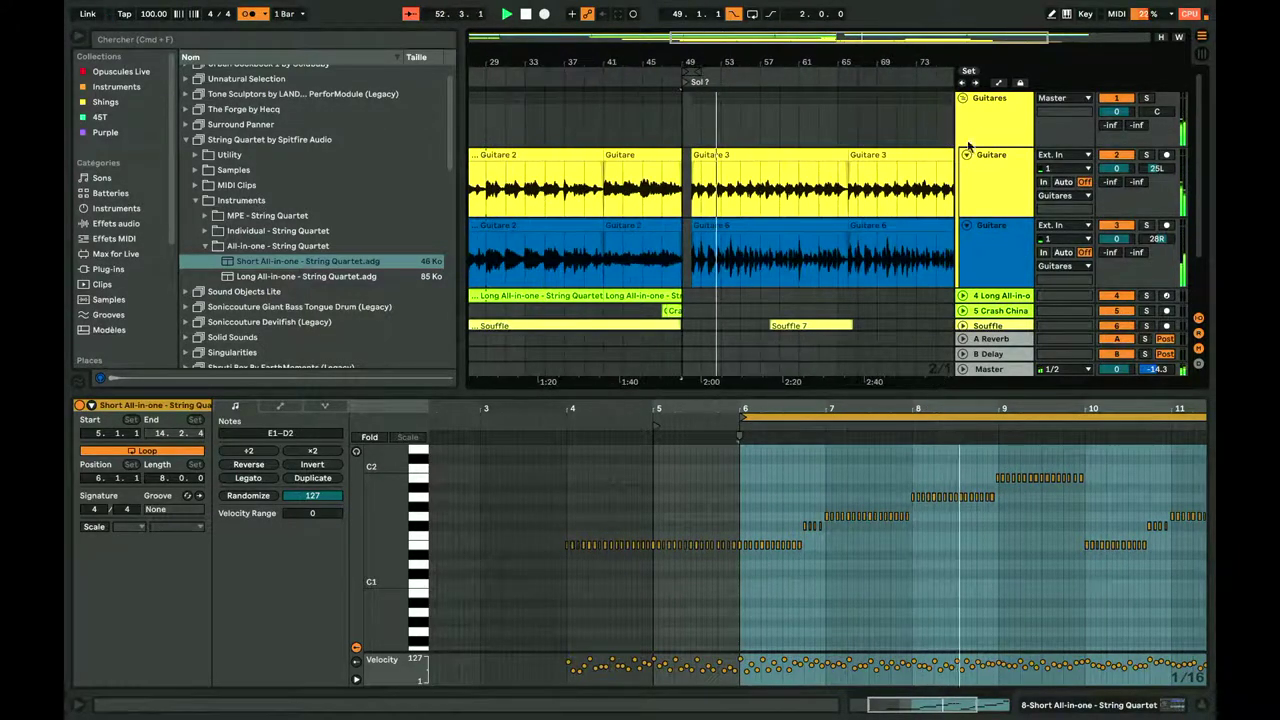
click(963, 98)
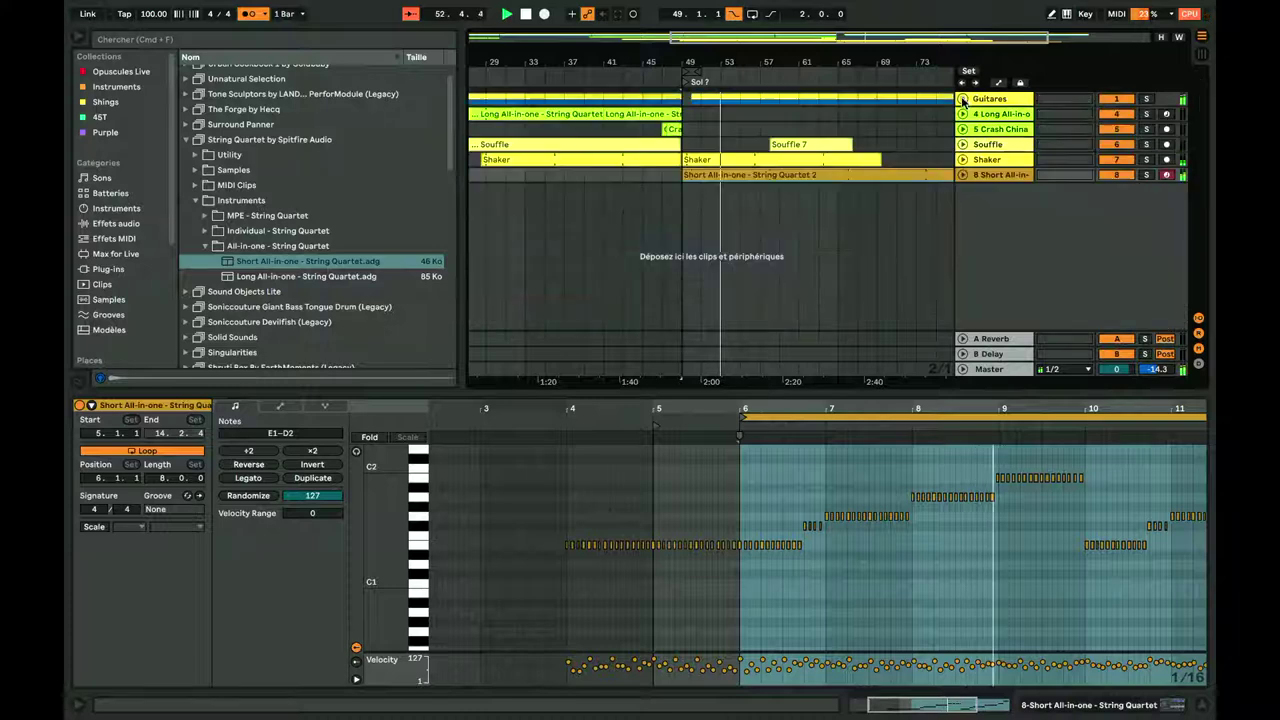
Step: Try Tone 80 on the short string quartet's Staccato variation, try Spiccato with Tone 17 and Reverb Time 1.03 s, and recall Staccato
click(987, 175)
mouse_move(296, 667)
mouse_down()
mouse_move(296, 640)
mouse_move(306, 645)
mouse_up()
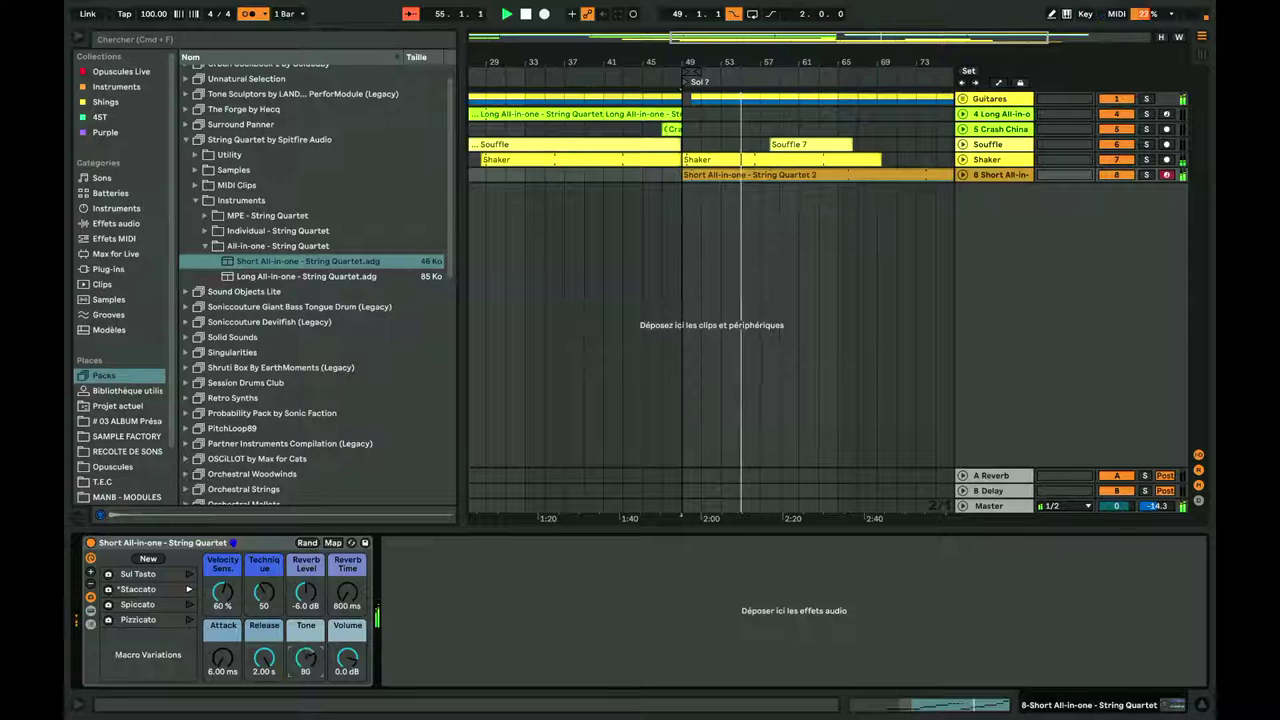
click(189, 604)
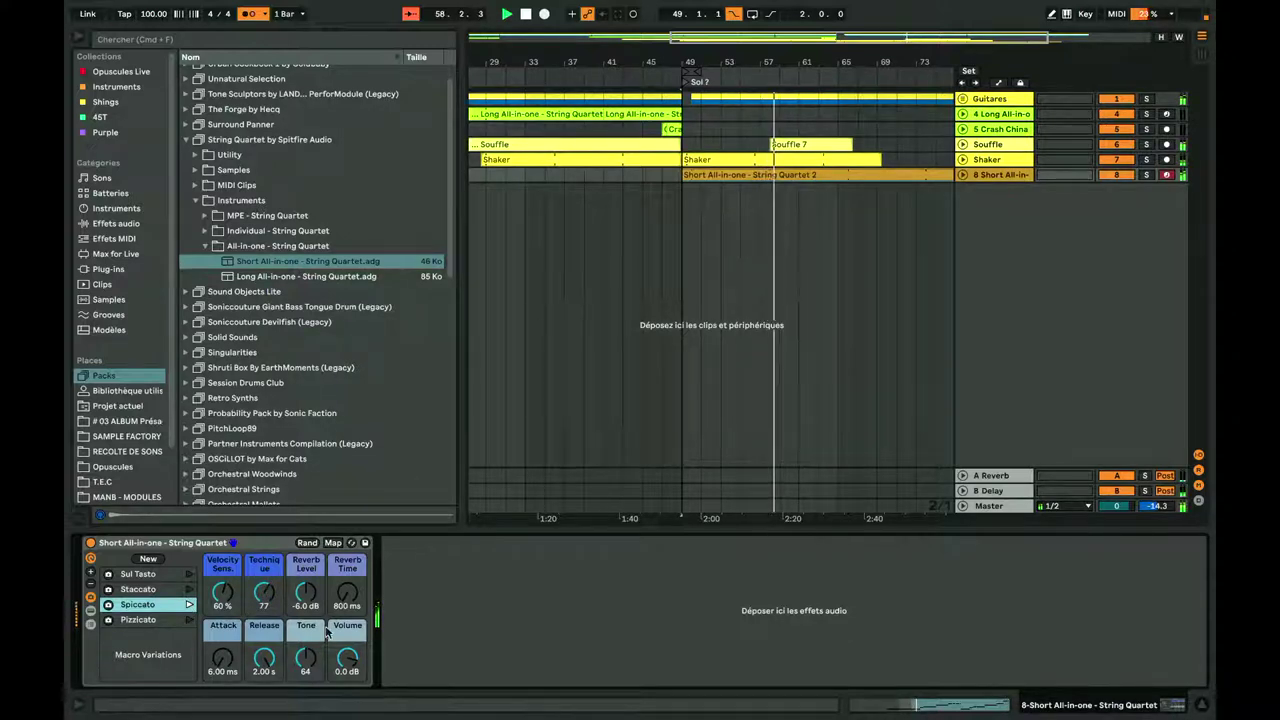
drag(312, 656, 312, 682)
mouse_move(347, 592)
mouse_down()
mouse_move(347, 580)
mouse_move(347, 592)
mouse_up()
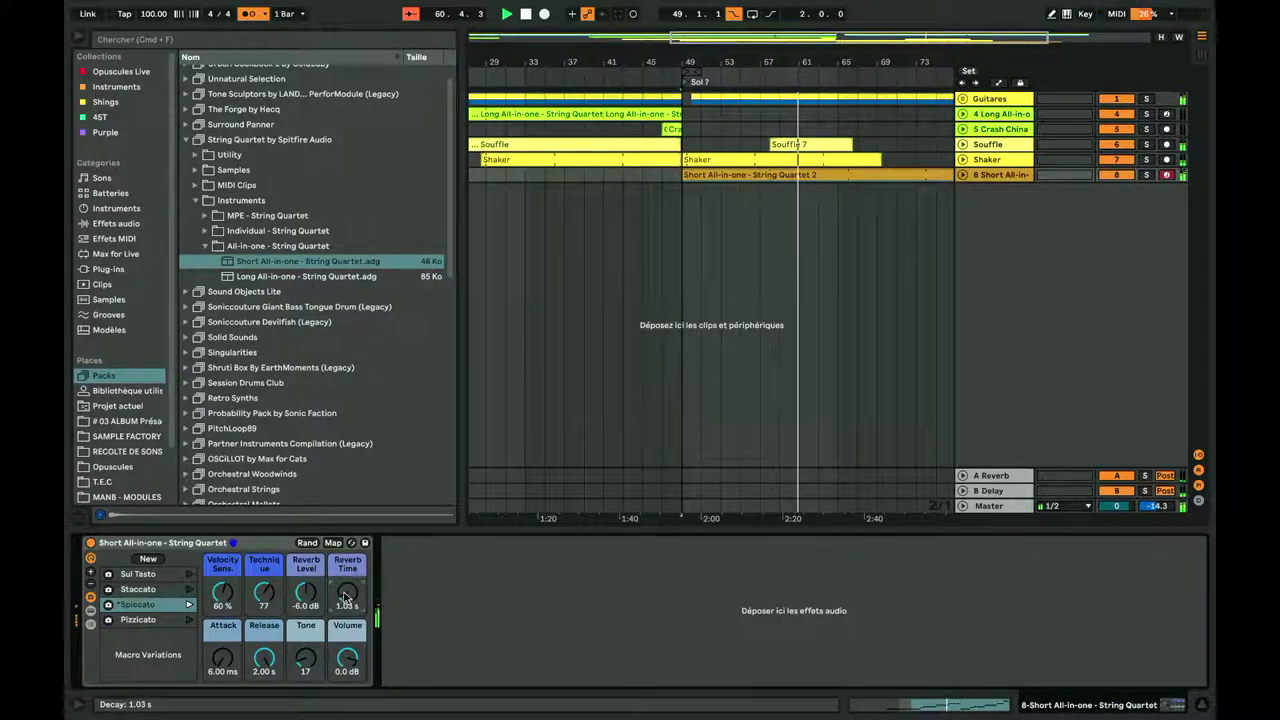
click(188, 604)
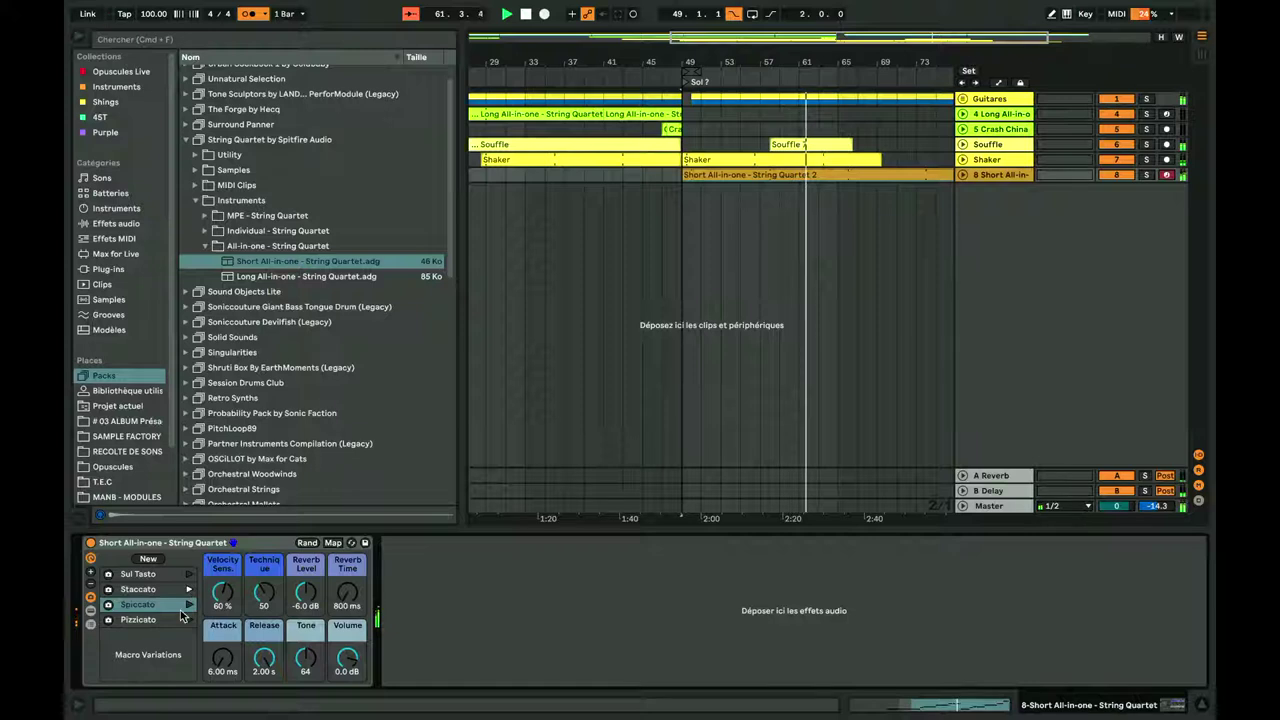
Step: Turn off the metronome and unfold the Souffle track in the full arrangement
drag(670, 68, 730, 63)
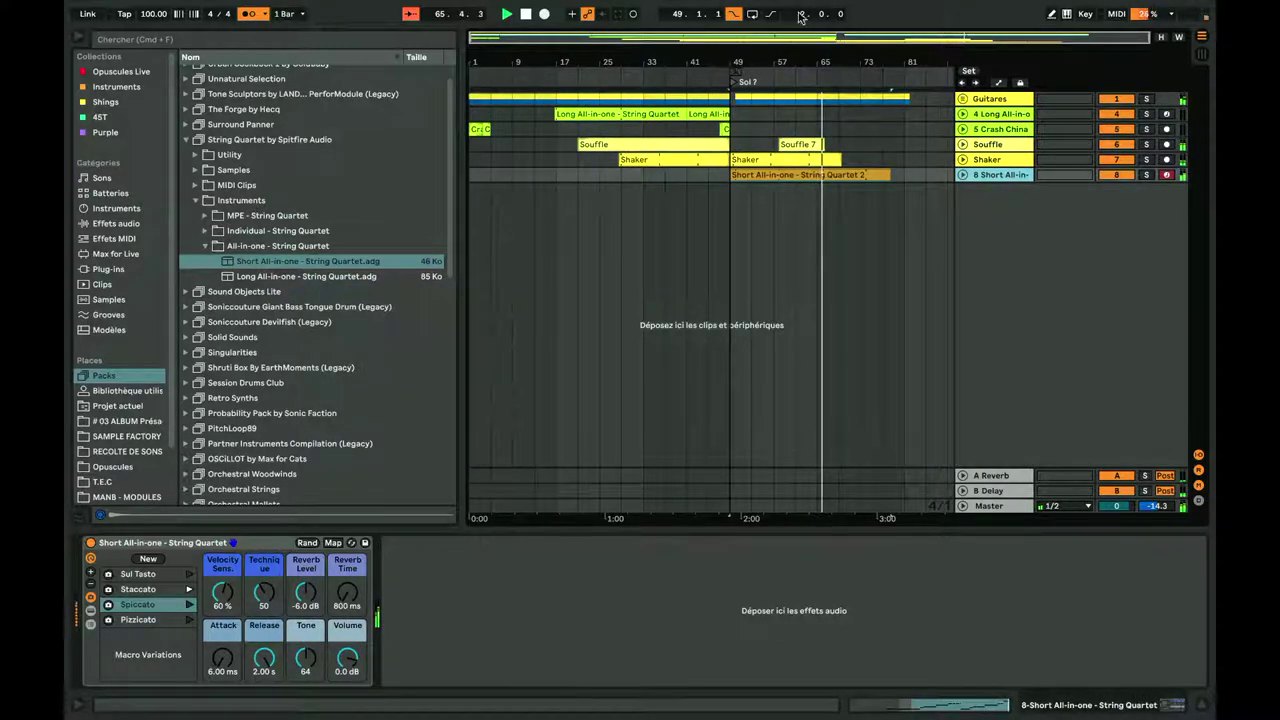
click(249, 14)
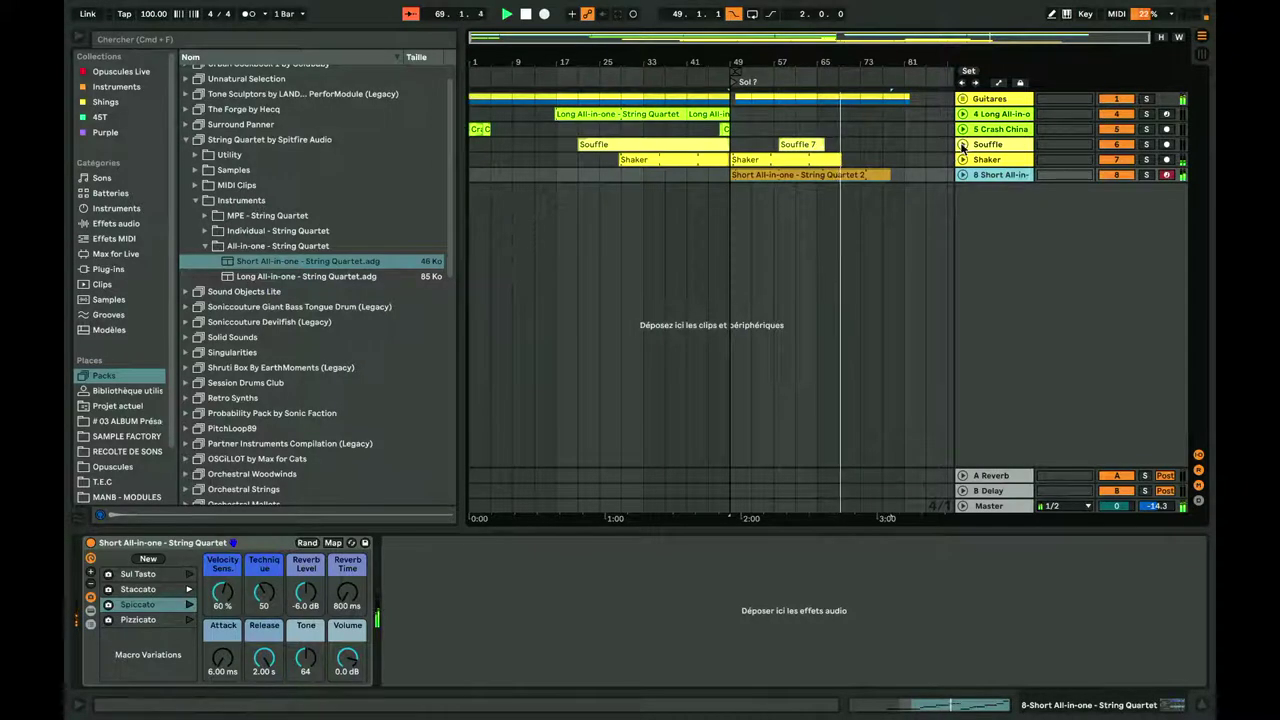
key(u)
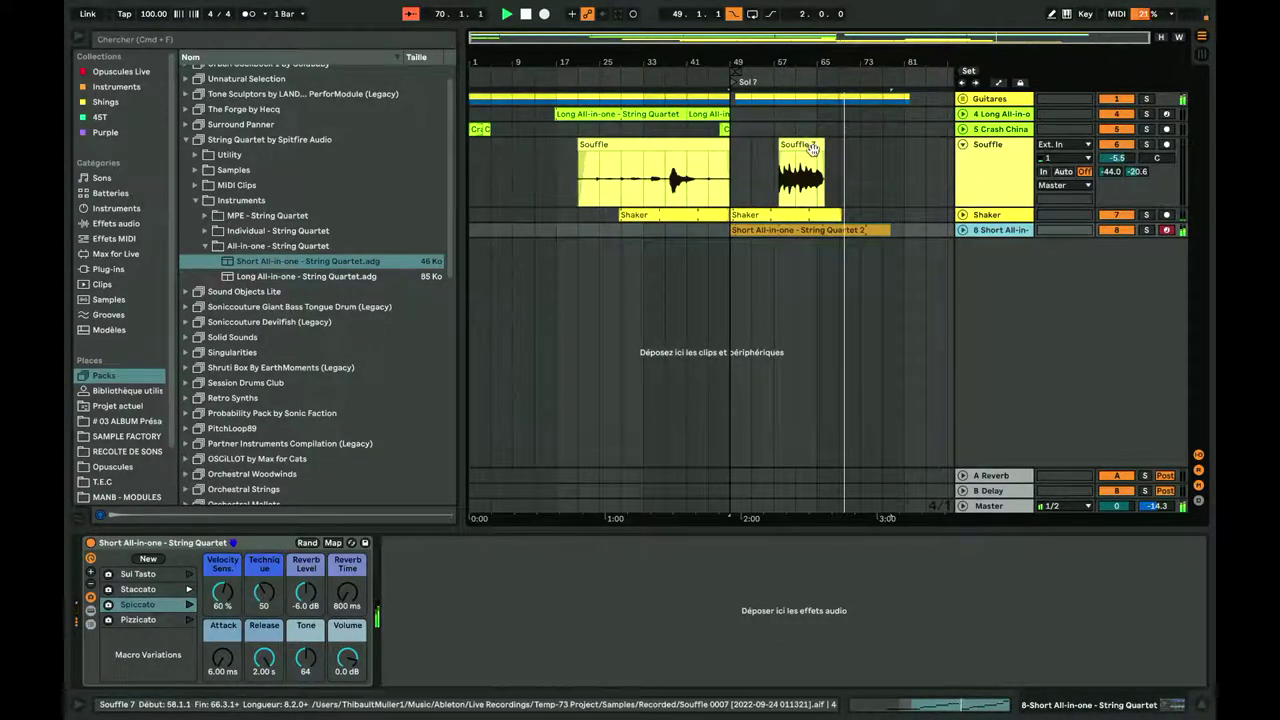
Step: Extend the Shaker clip that starts at bar 49 to about bar 77, and stop playback to try saving the Live Set
drag(842, 214, 884, 213)
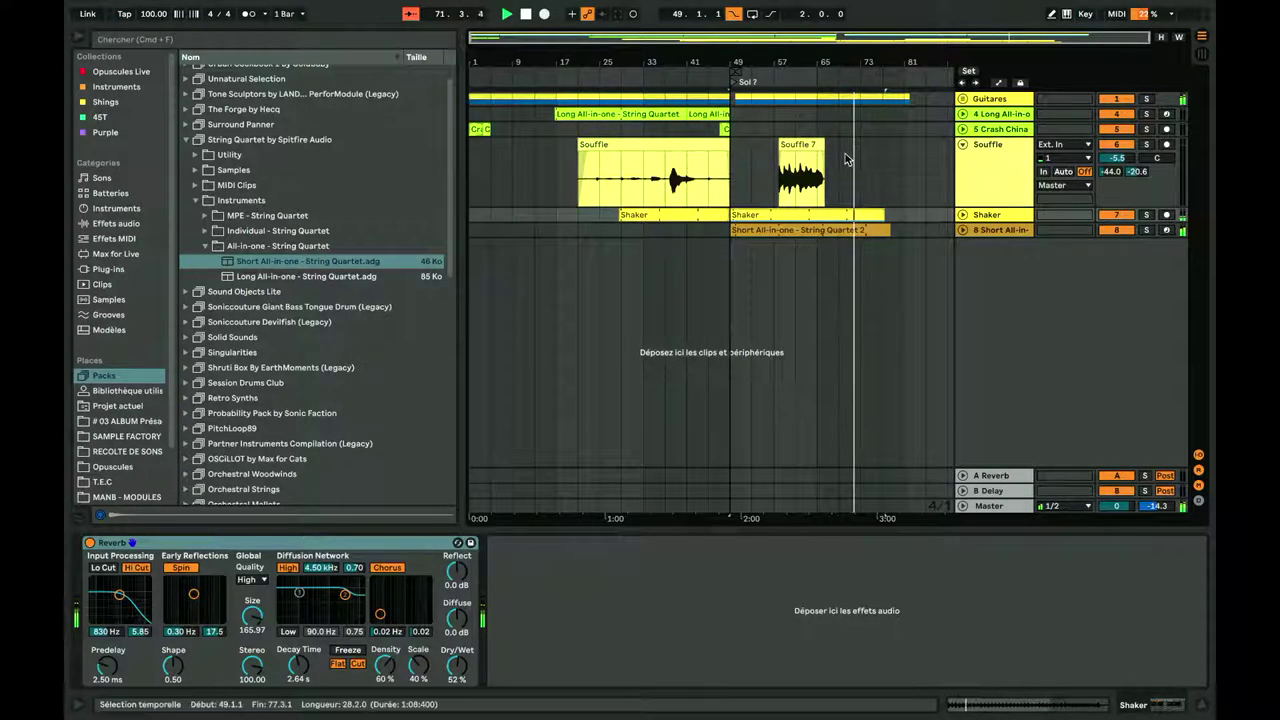
click(526, 16)
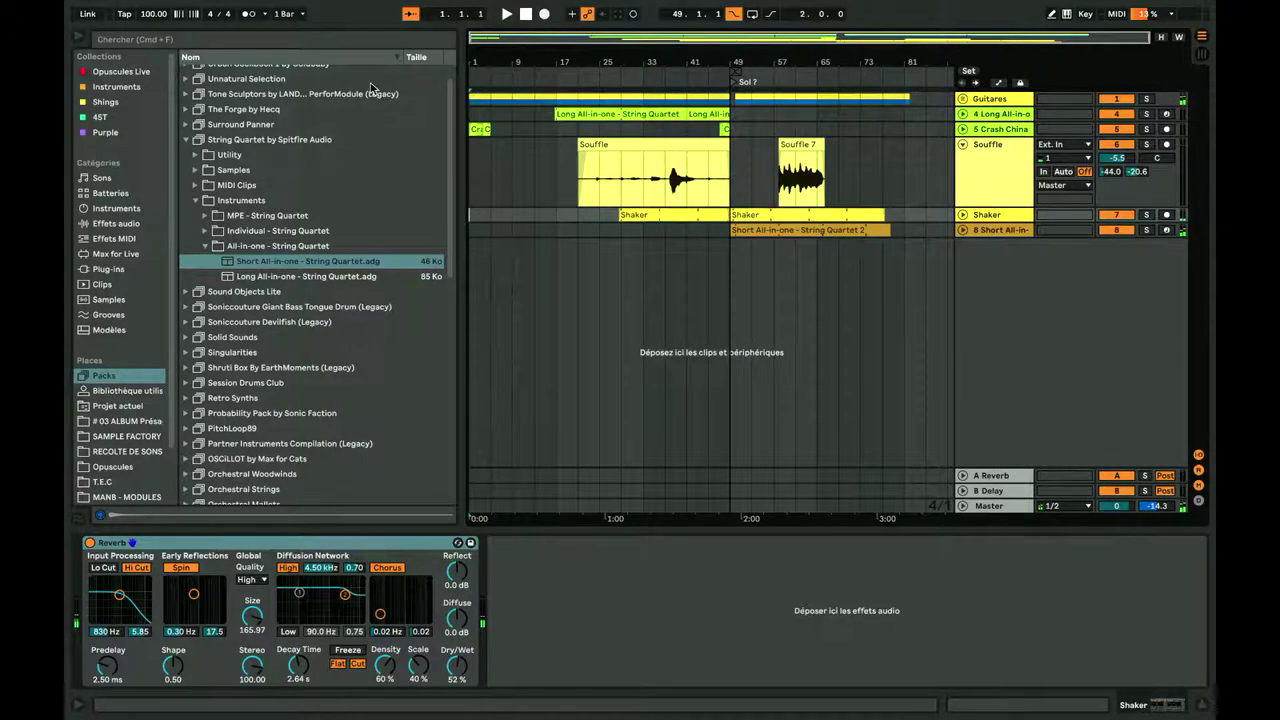
key(super+s)
click(1018, 666)
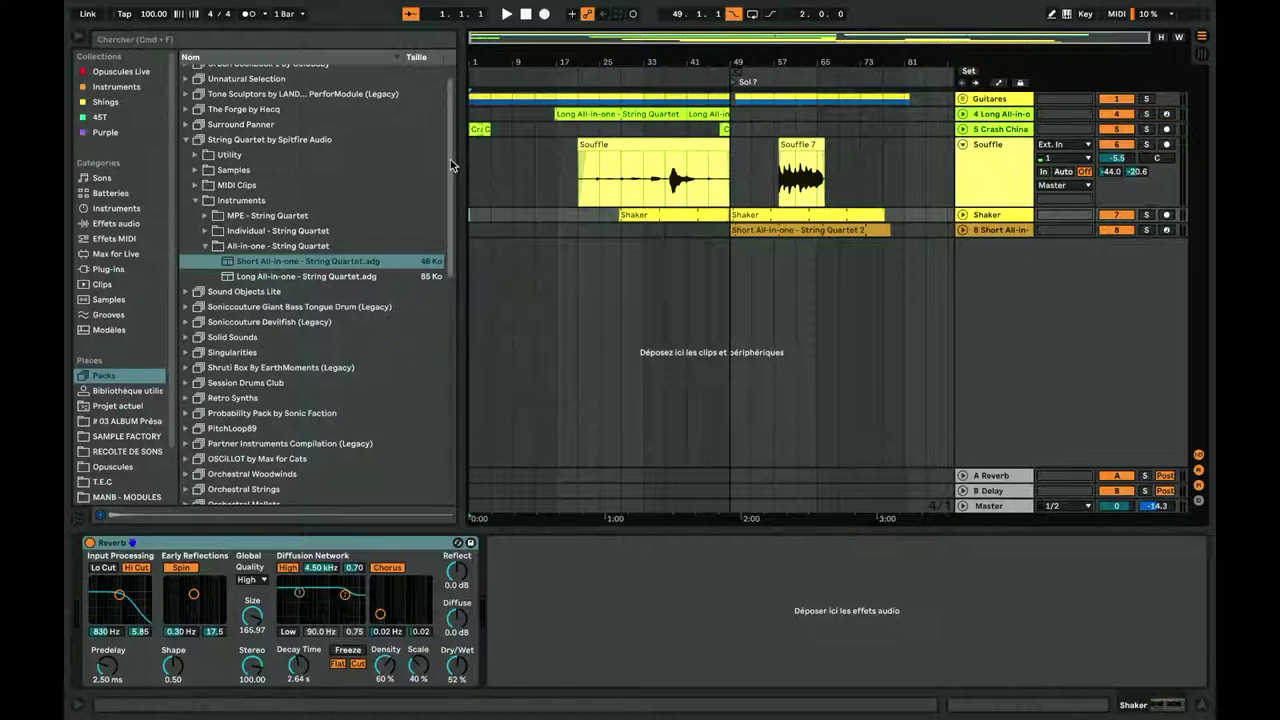
Step: Play the arrangement from bar 1, checking the transition at bar 49 and the effects on the Guitares group
key(space)
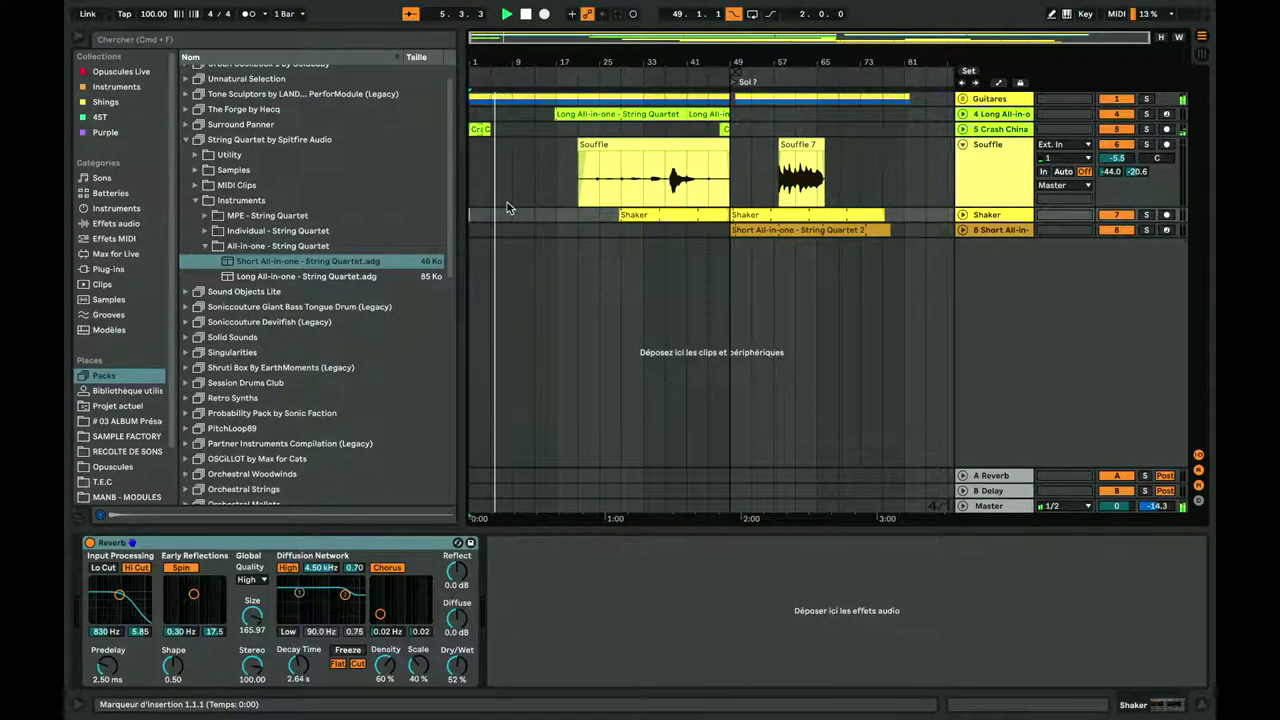
mouse_move(724, 58)
mouse_down()
mouse_move(724, 80)
mouse_move(726, 66)
mouse_up()
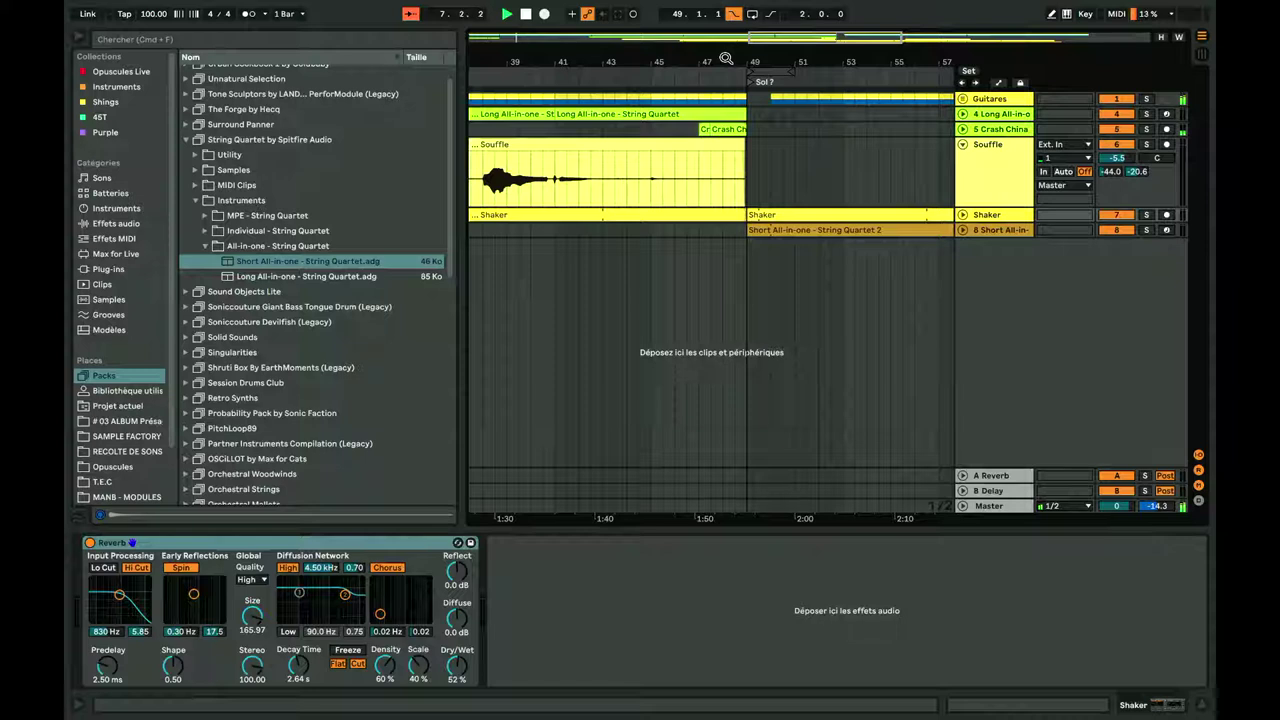
click(985, 98)
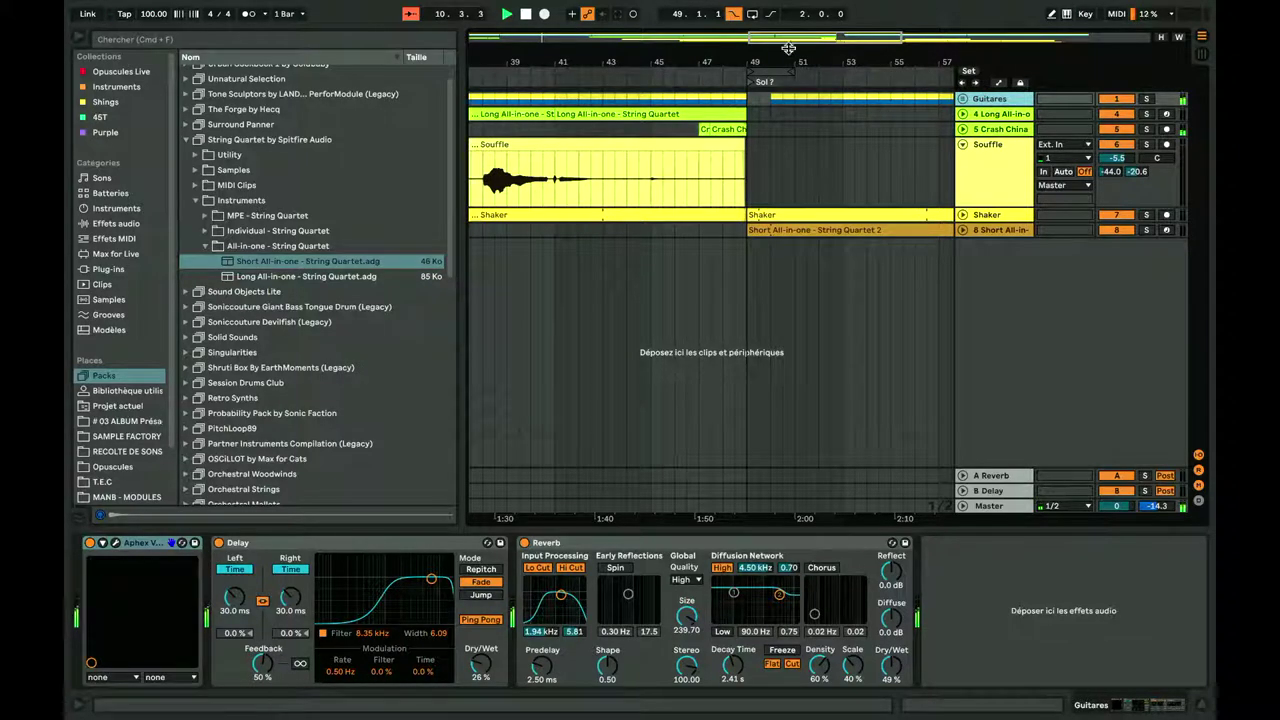
drag(800, 61, 740, 60)
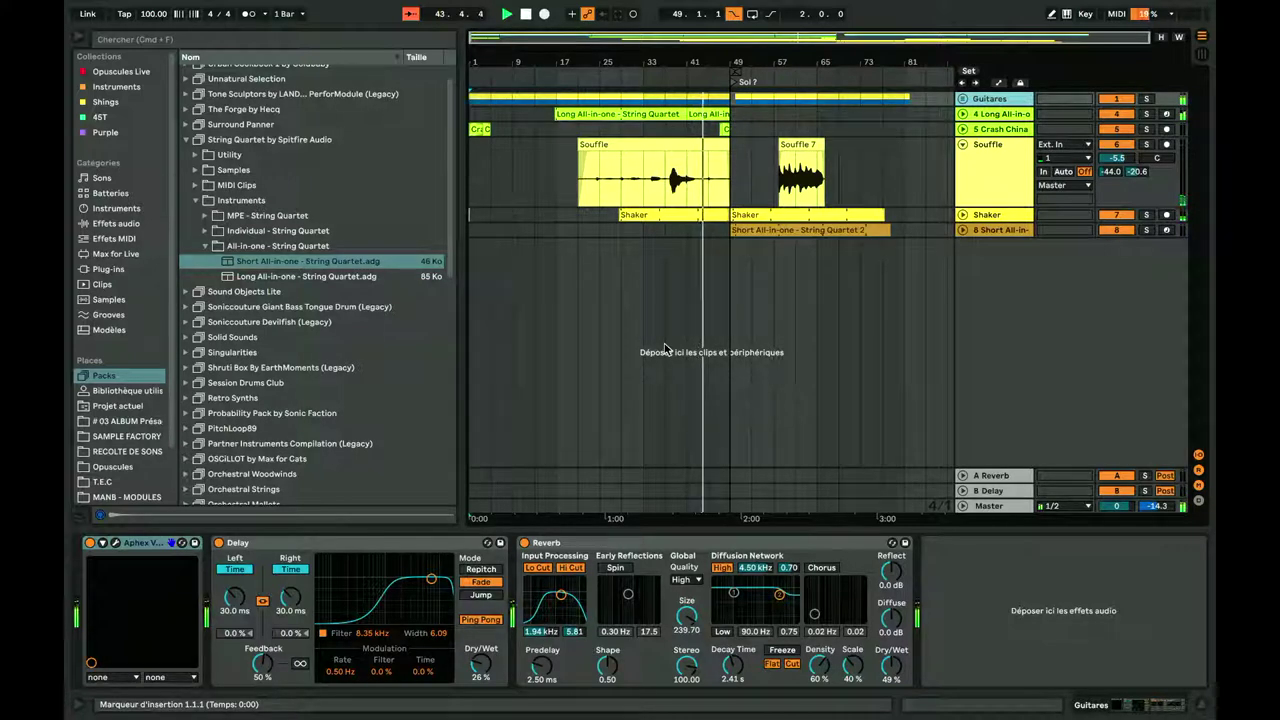
Step: Add a short fade-out to the end of the first Souffle clip, just before bar 49
drag(740, 55, 730, 120)
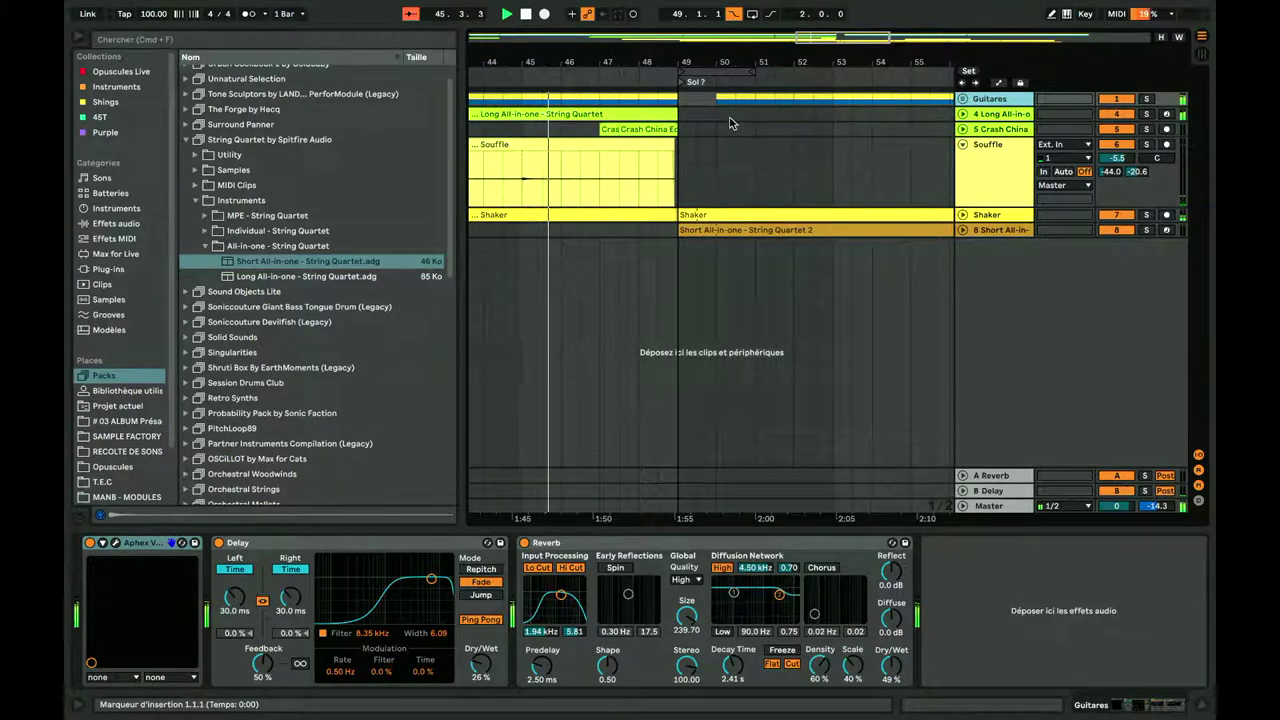
click(674, 155)
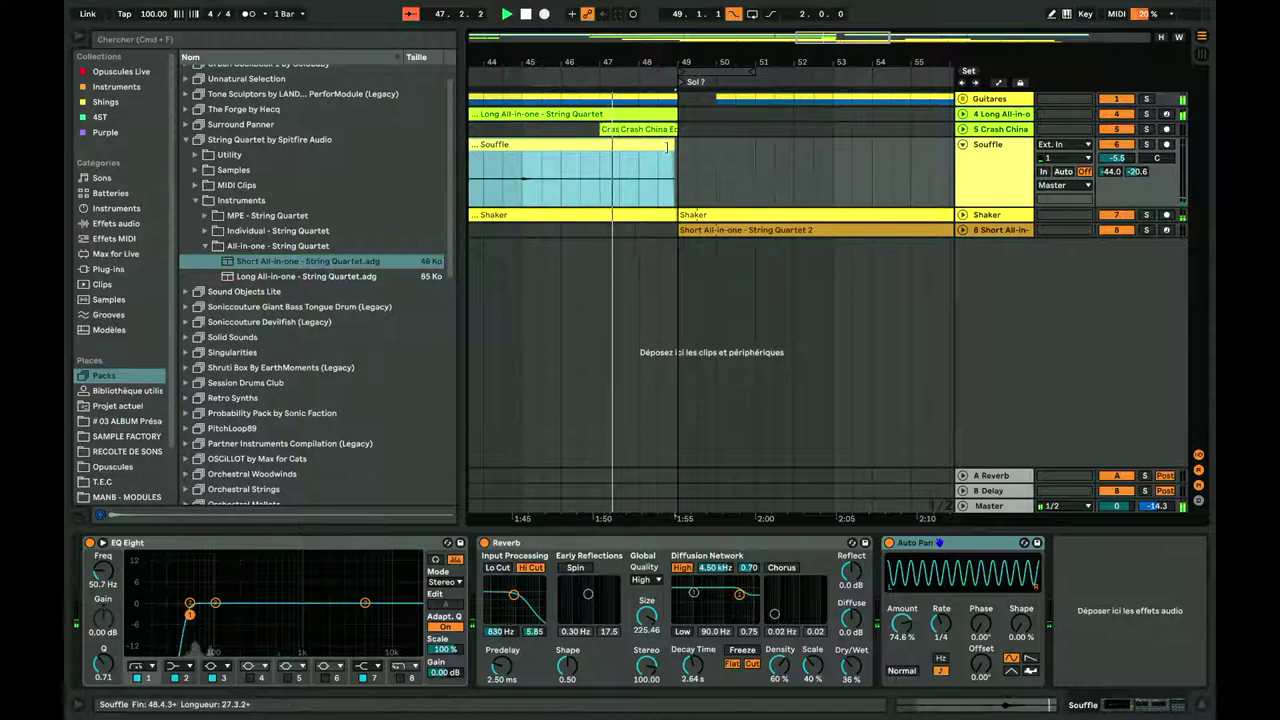
drag(675, 147, 661, 157)
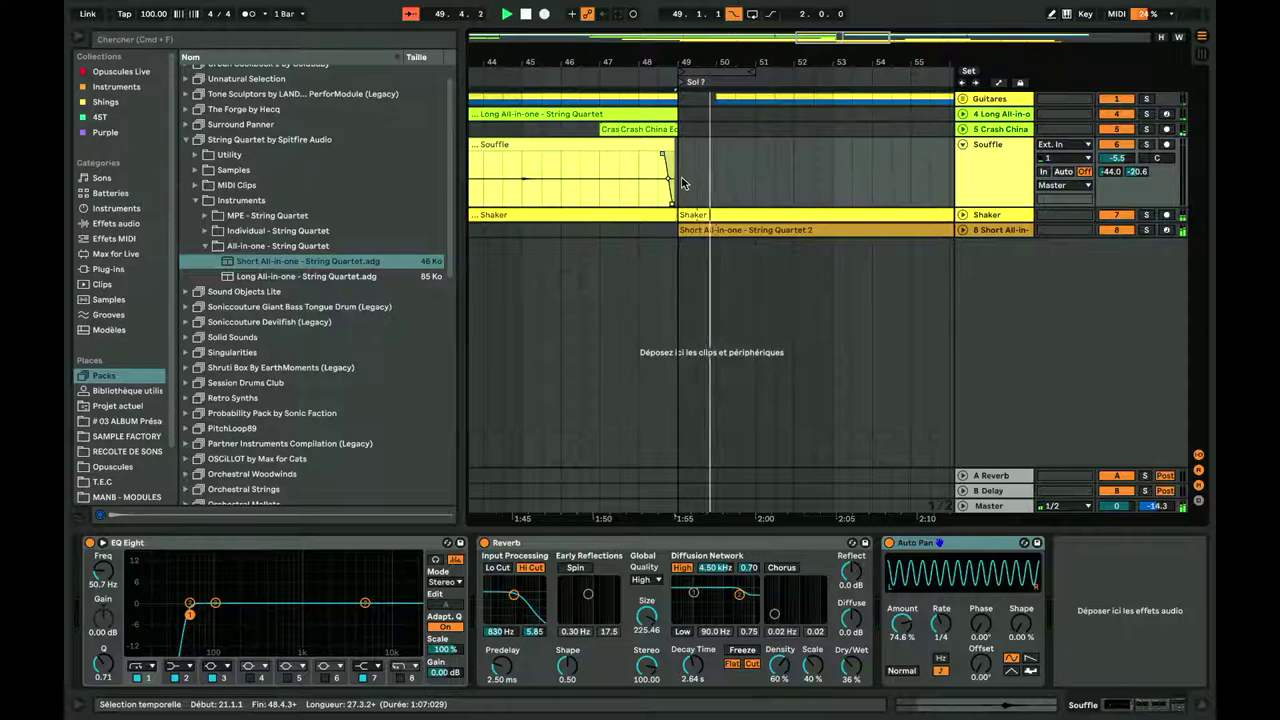
Step: Automate the Auto Pan Amount on the Souffle track at its minimum until bar 57, with an abrupt jump to 74.6 % there
scroll(709, 61, down, 5)
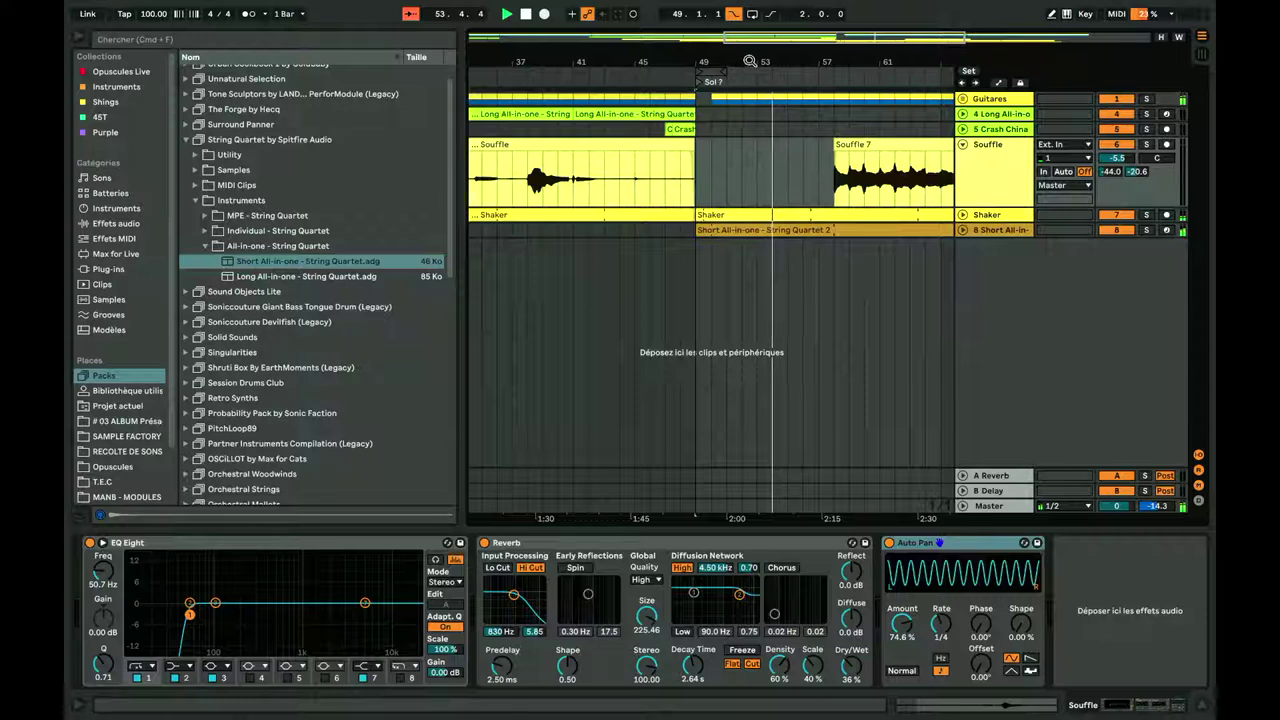
drag(750, 72, 749, 61)
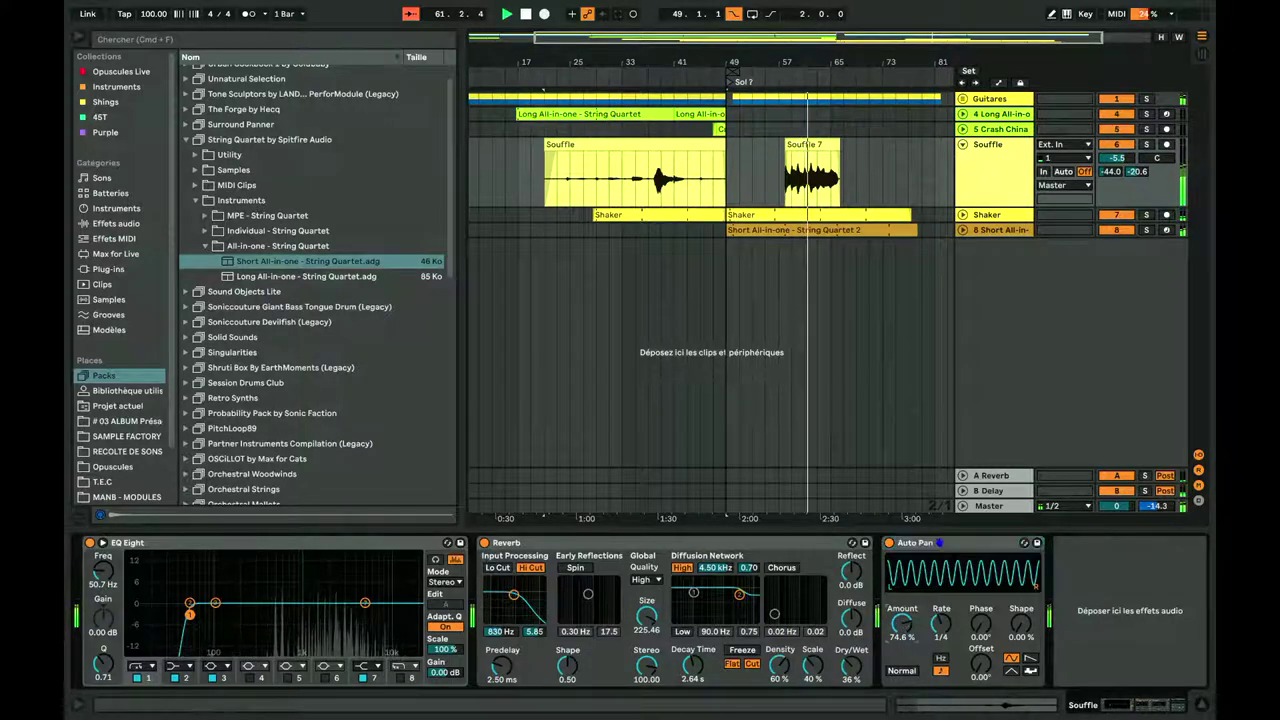
key(a)
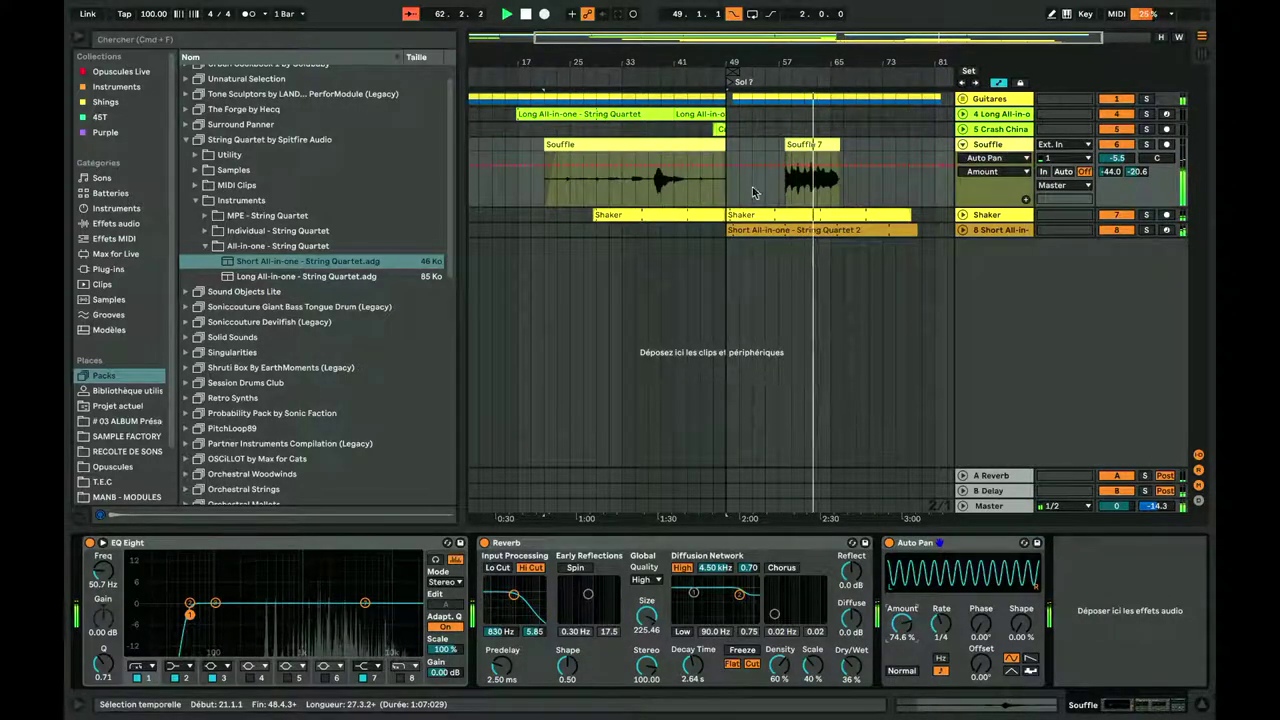
drag(781, 174, 770, 205)
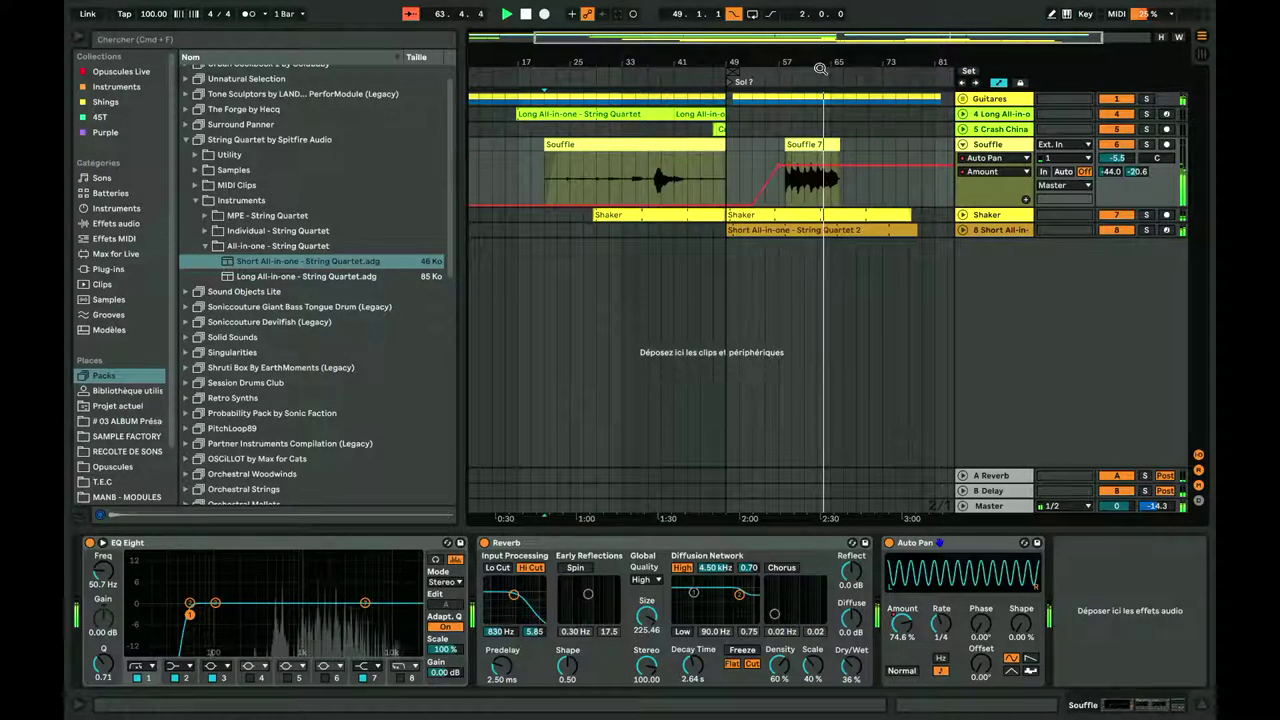
drag(752, 204, 778, 205)
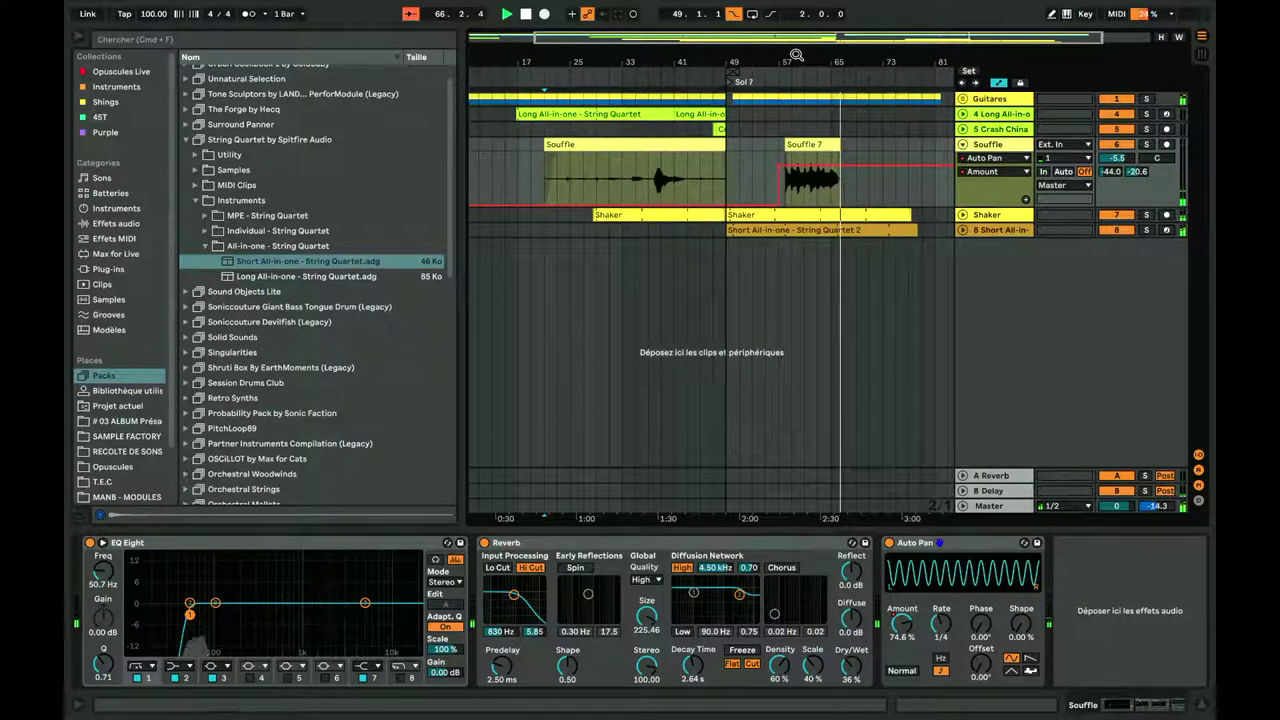
Step: Open the dialog for saving the Live Set under a new name and cancel it
key(super+shift+s)
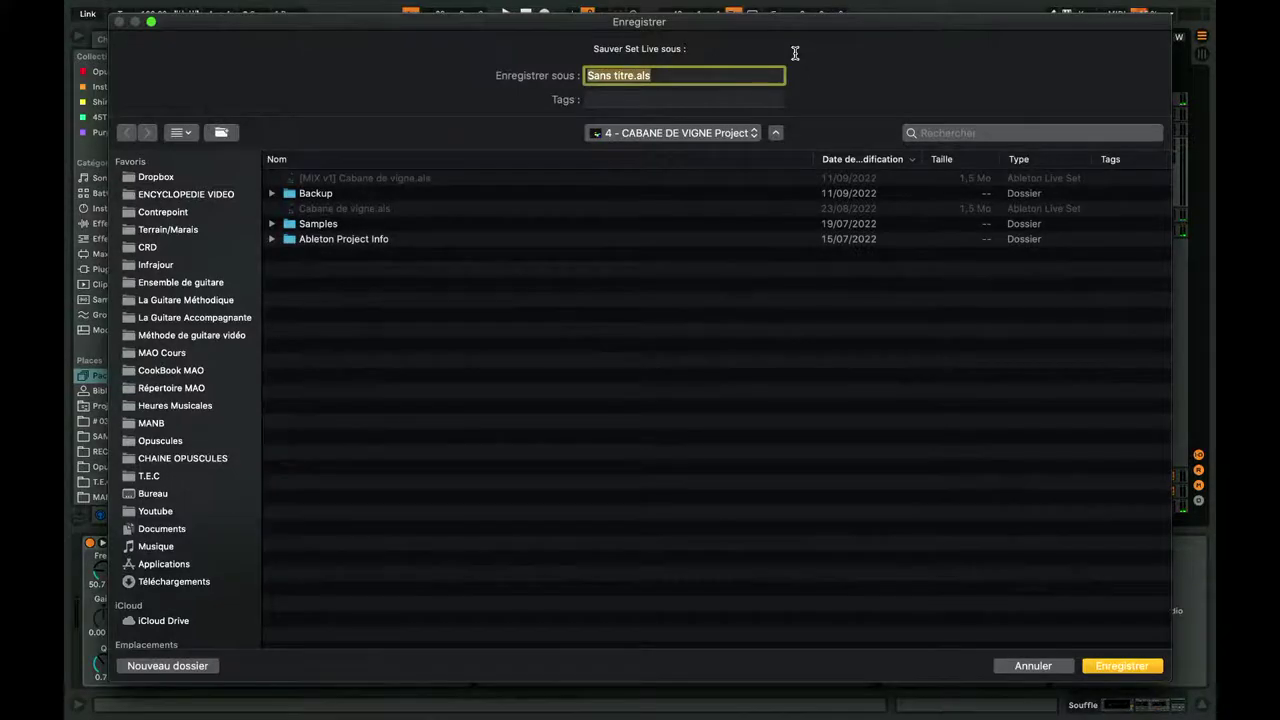
click(1022, 665)
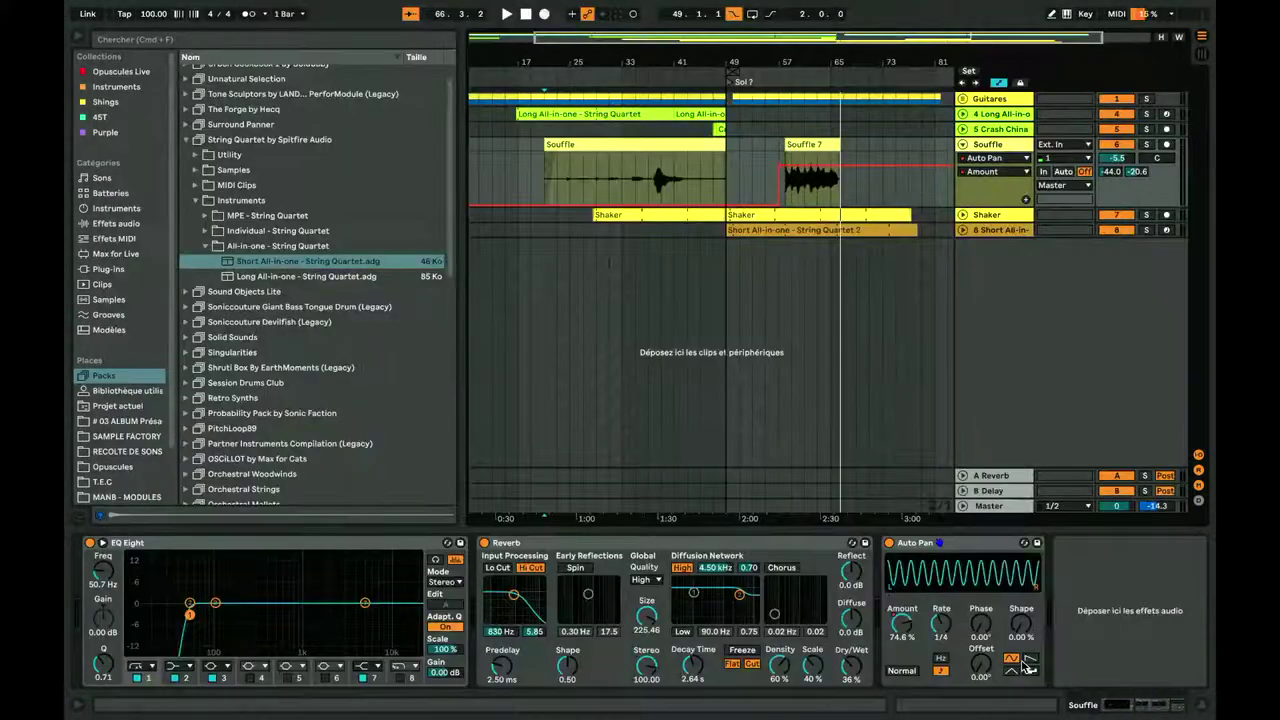